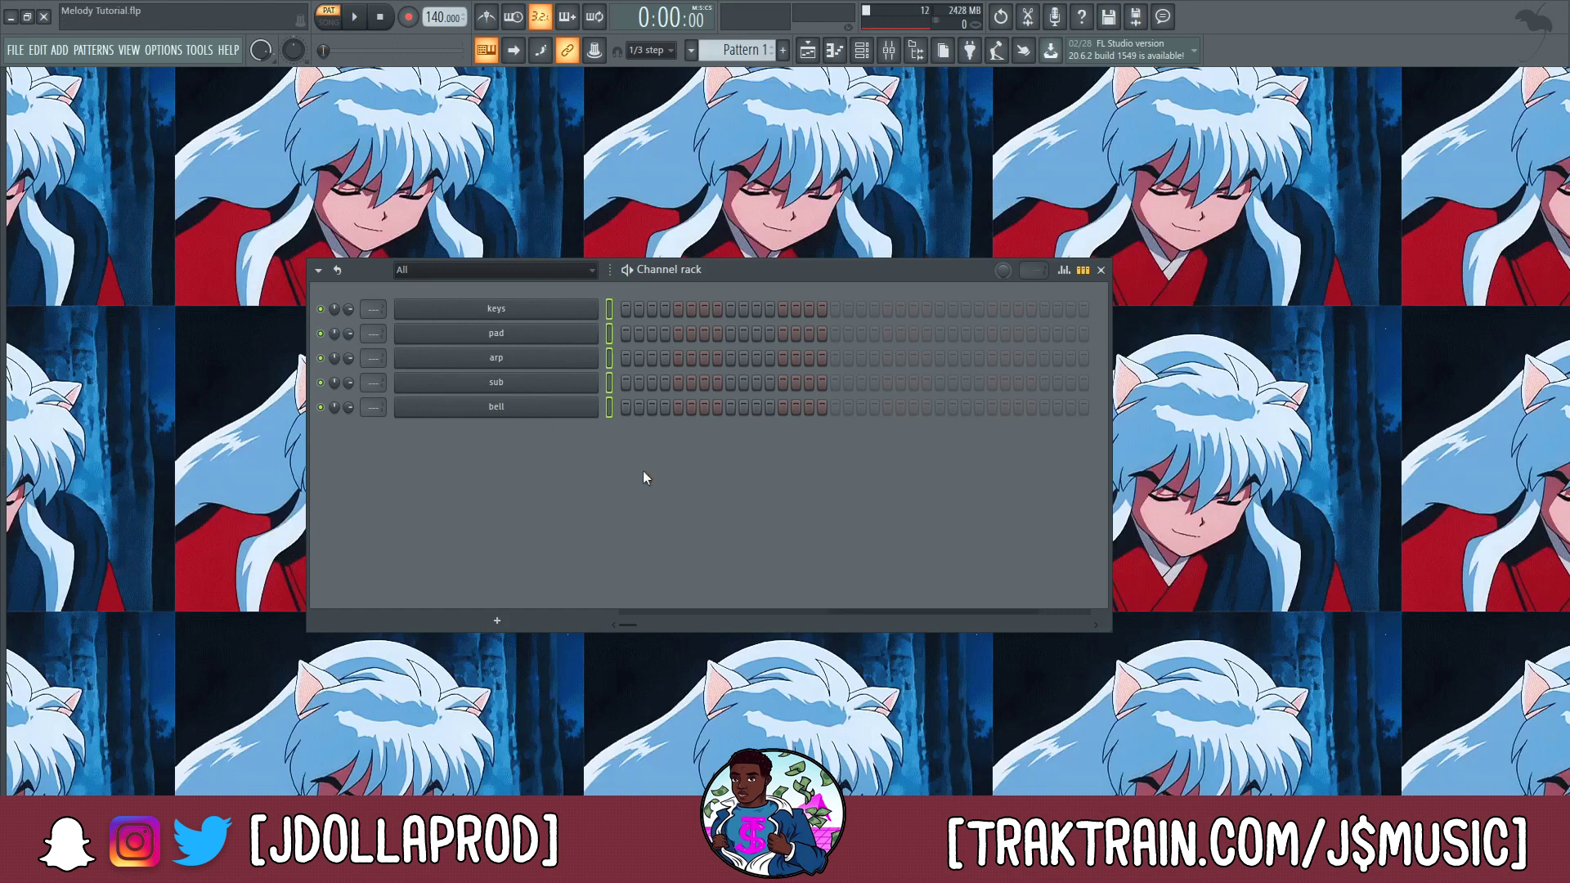
- Open the keys channel's instrument and load the Keyboards patch LA Custom C7 - Cinematic
left_click(609, 308)
left_click(583, 315)
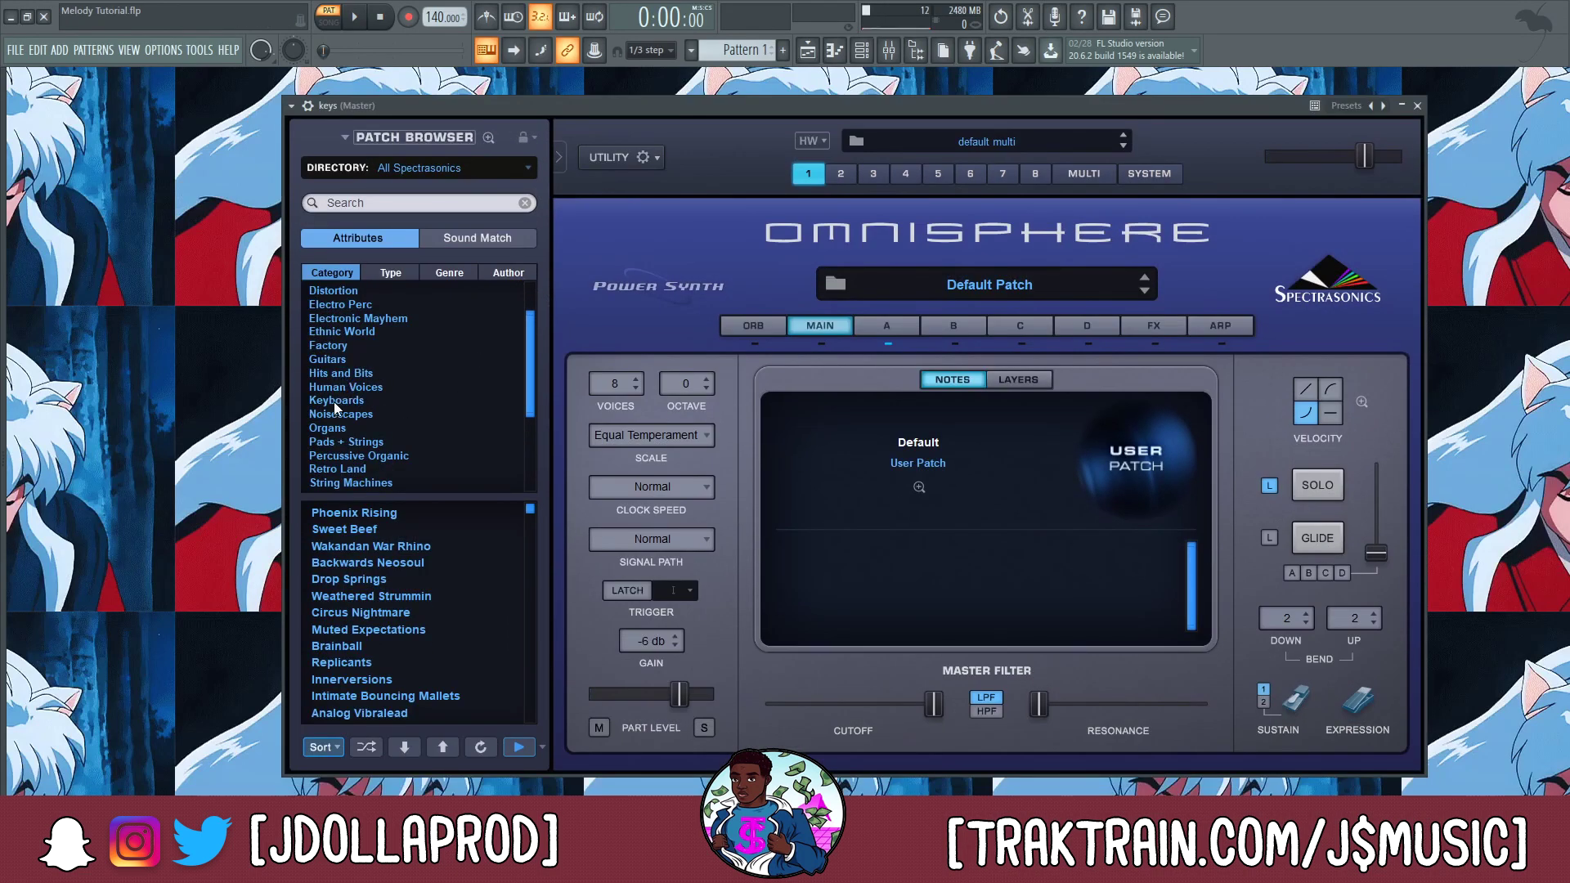
left_click(337, 400)
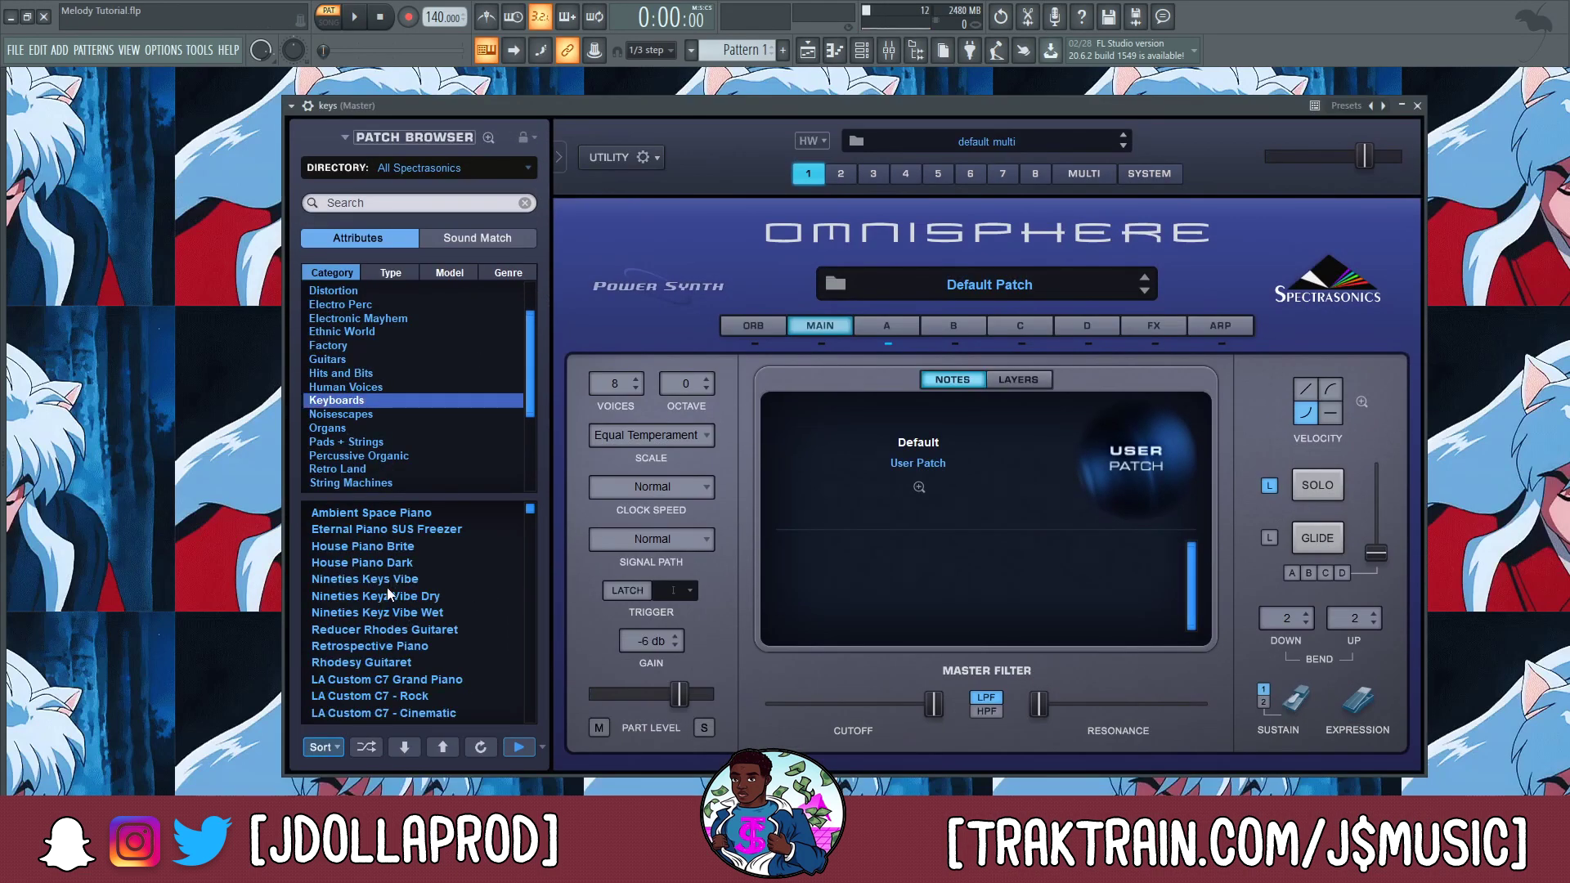
scroll(398, 694, "down", 2)
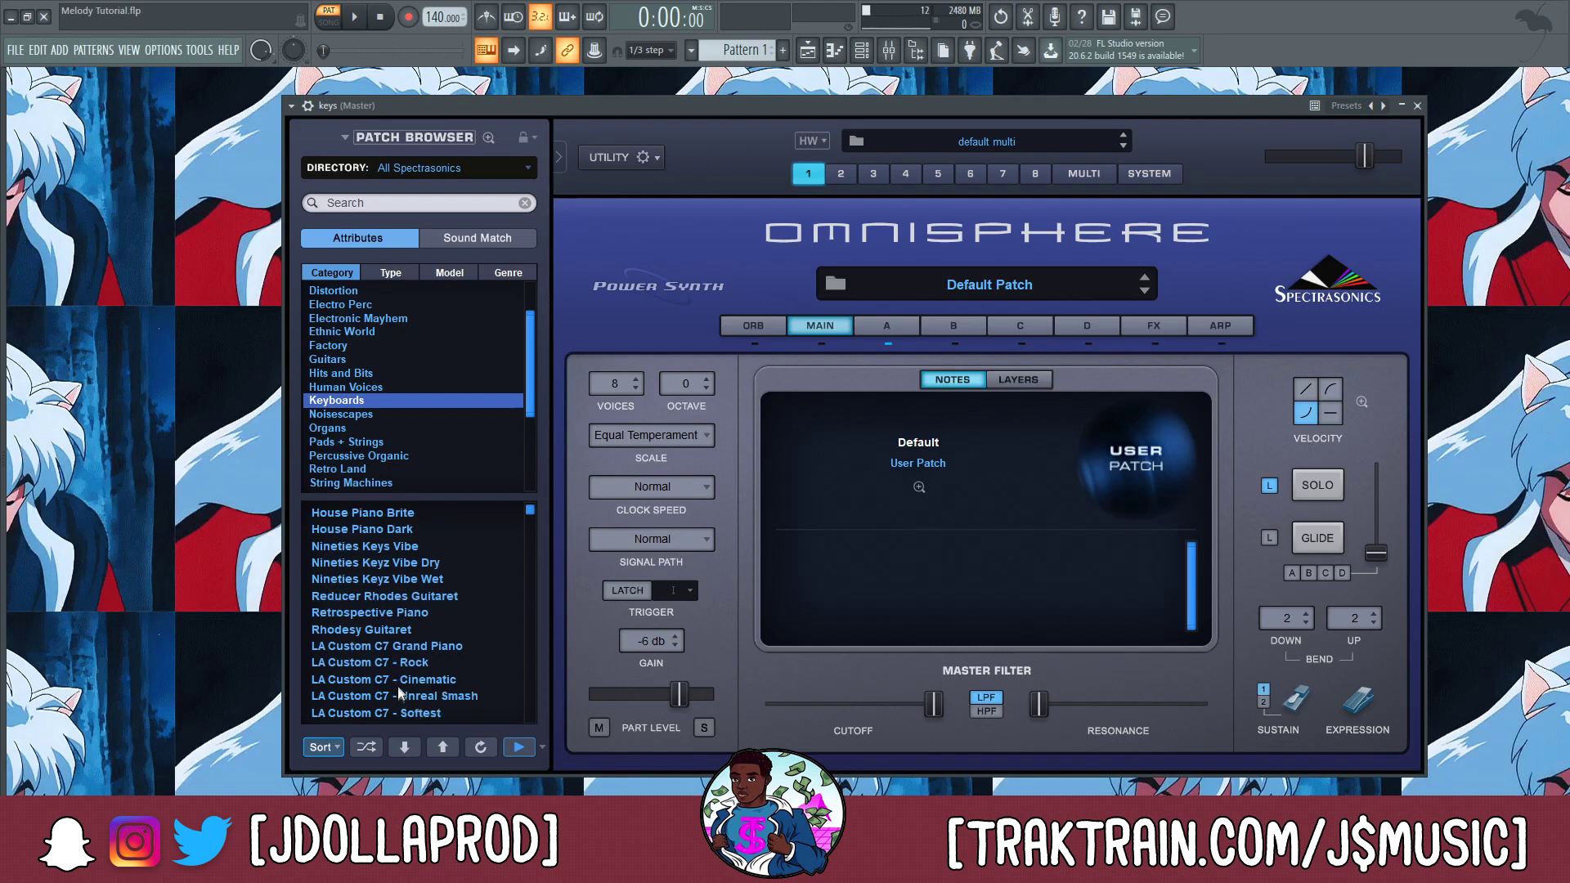
left_click(399, 684)
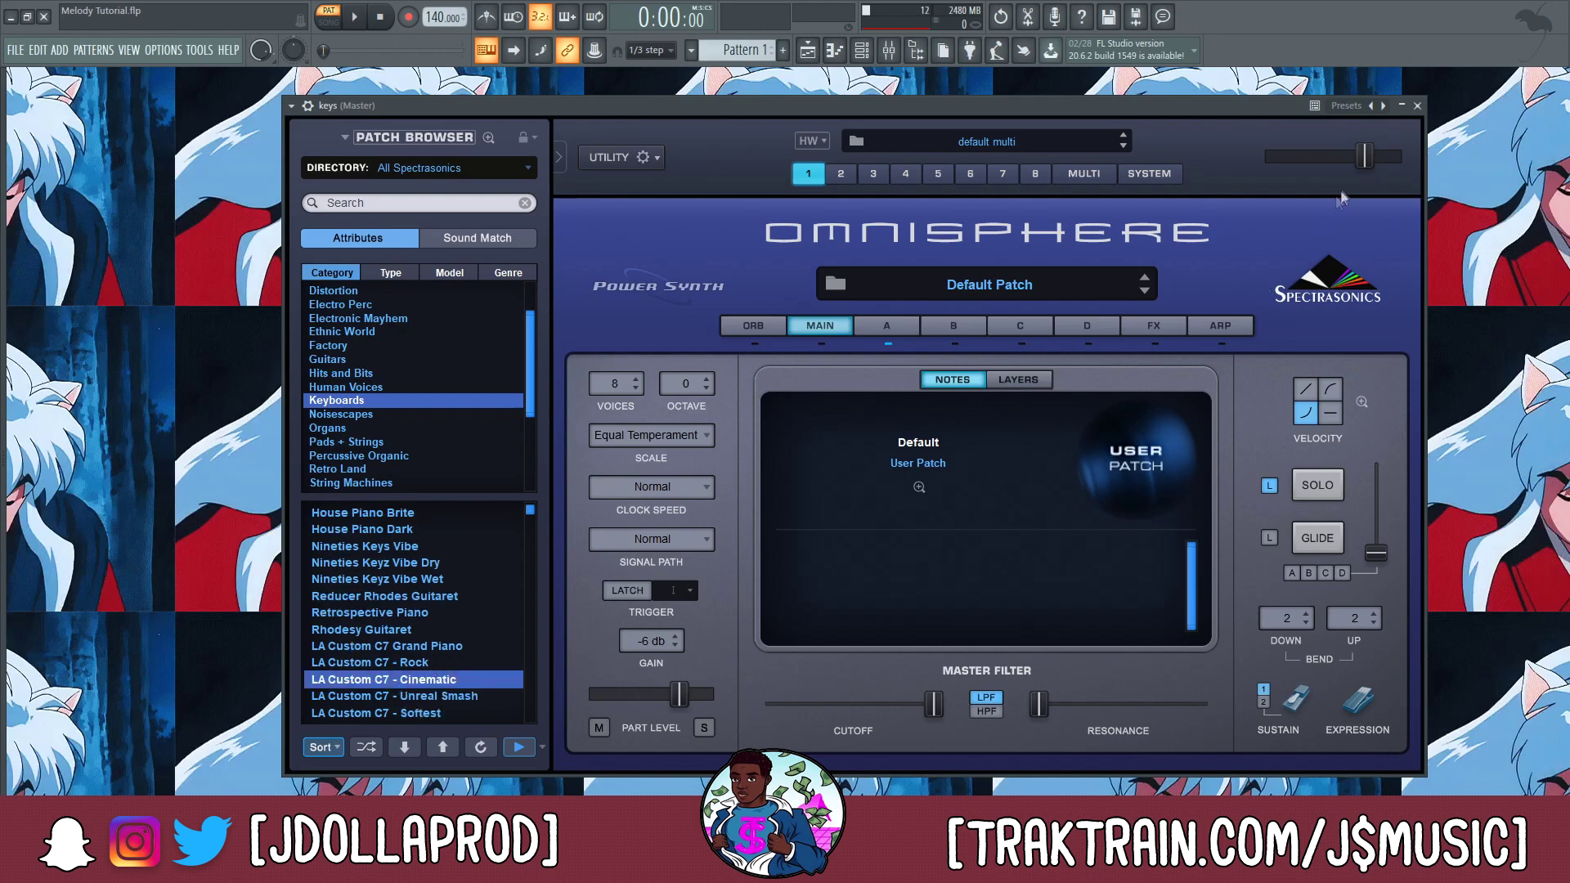
- Open the keys channel's piano roll and set the scale highlighting to F# Minor Natural (Aeolian)
right_click(564, 308)
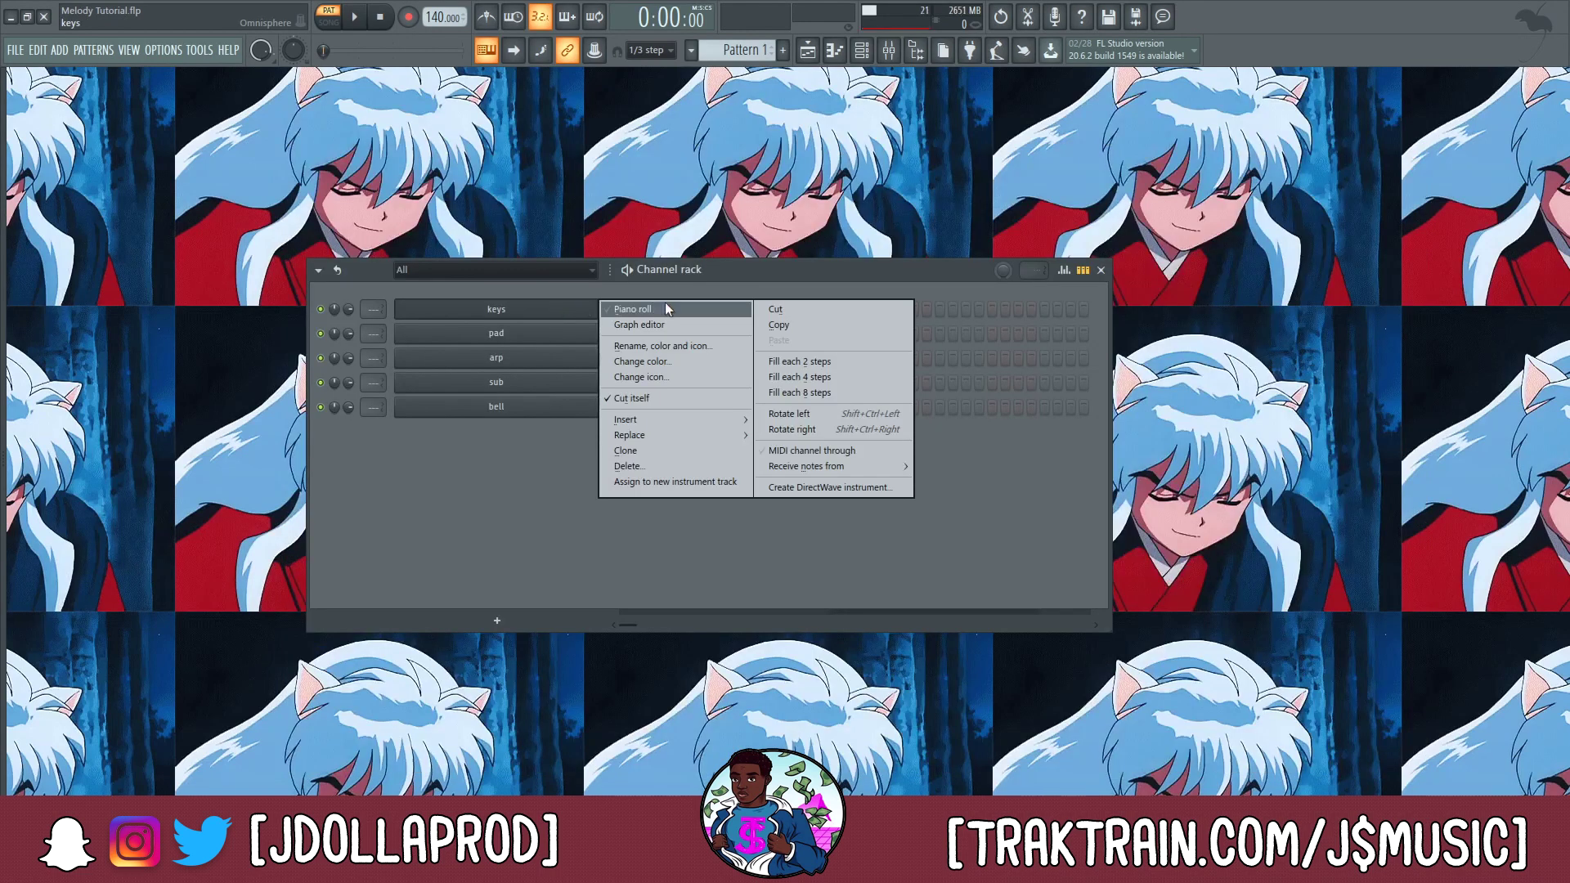
left_click(664, 304)
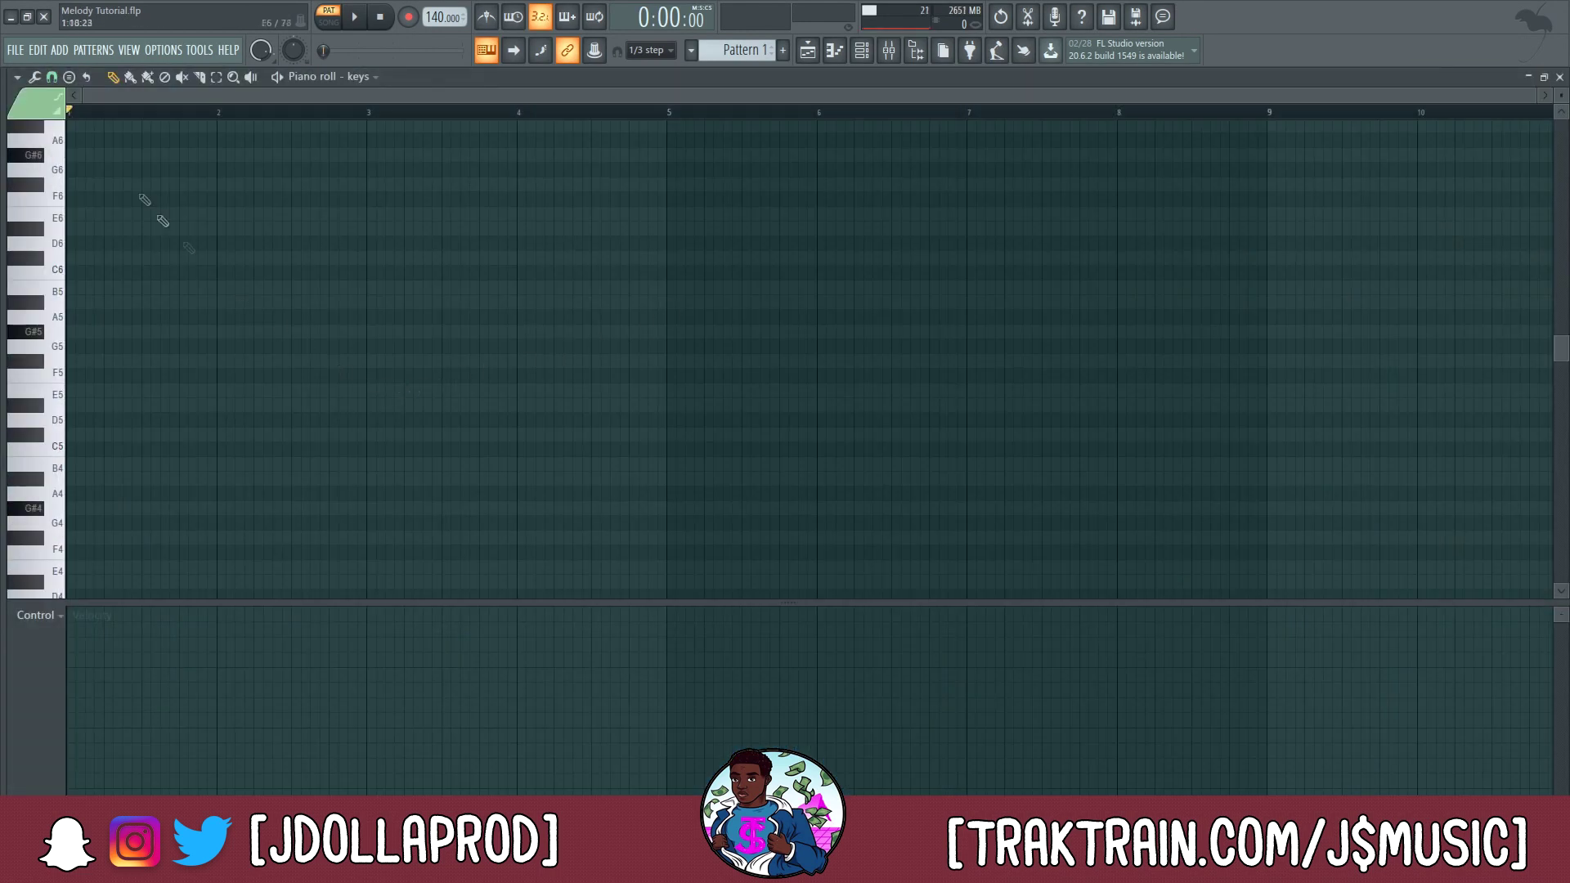
left_click(17, 78)
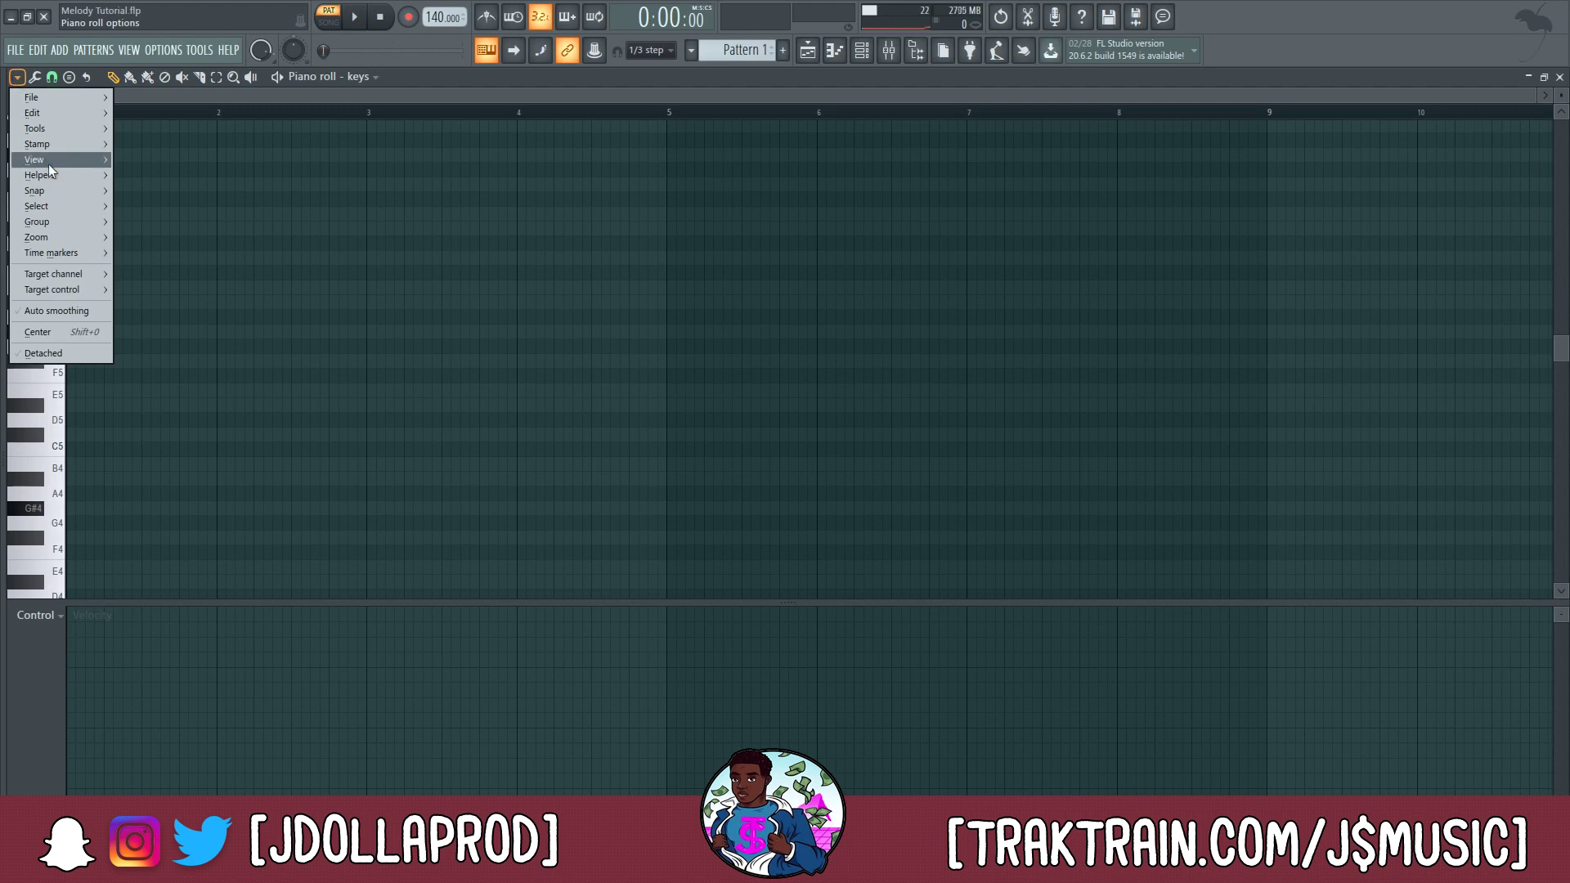
mouse_move(49, 175)
mouse_move(181, 190)
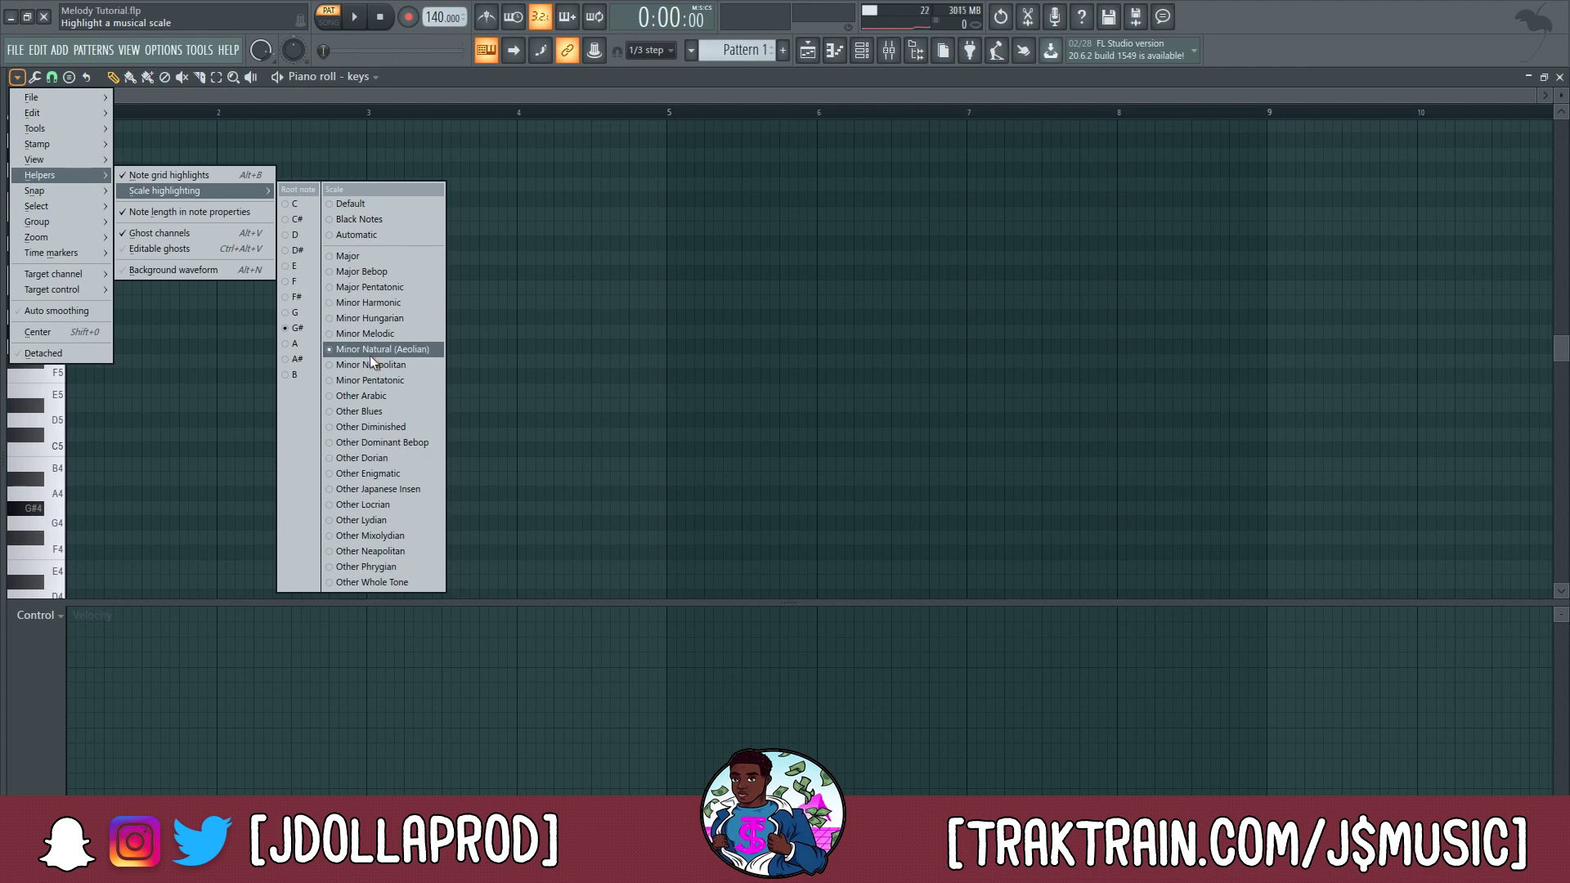
left_click(307, 299)
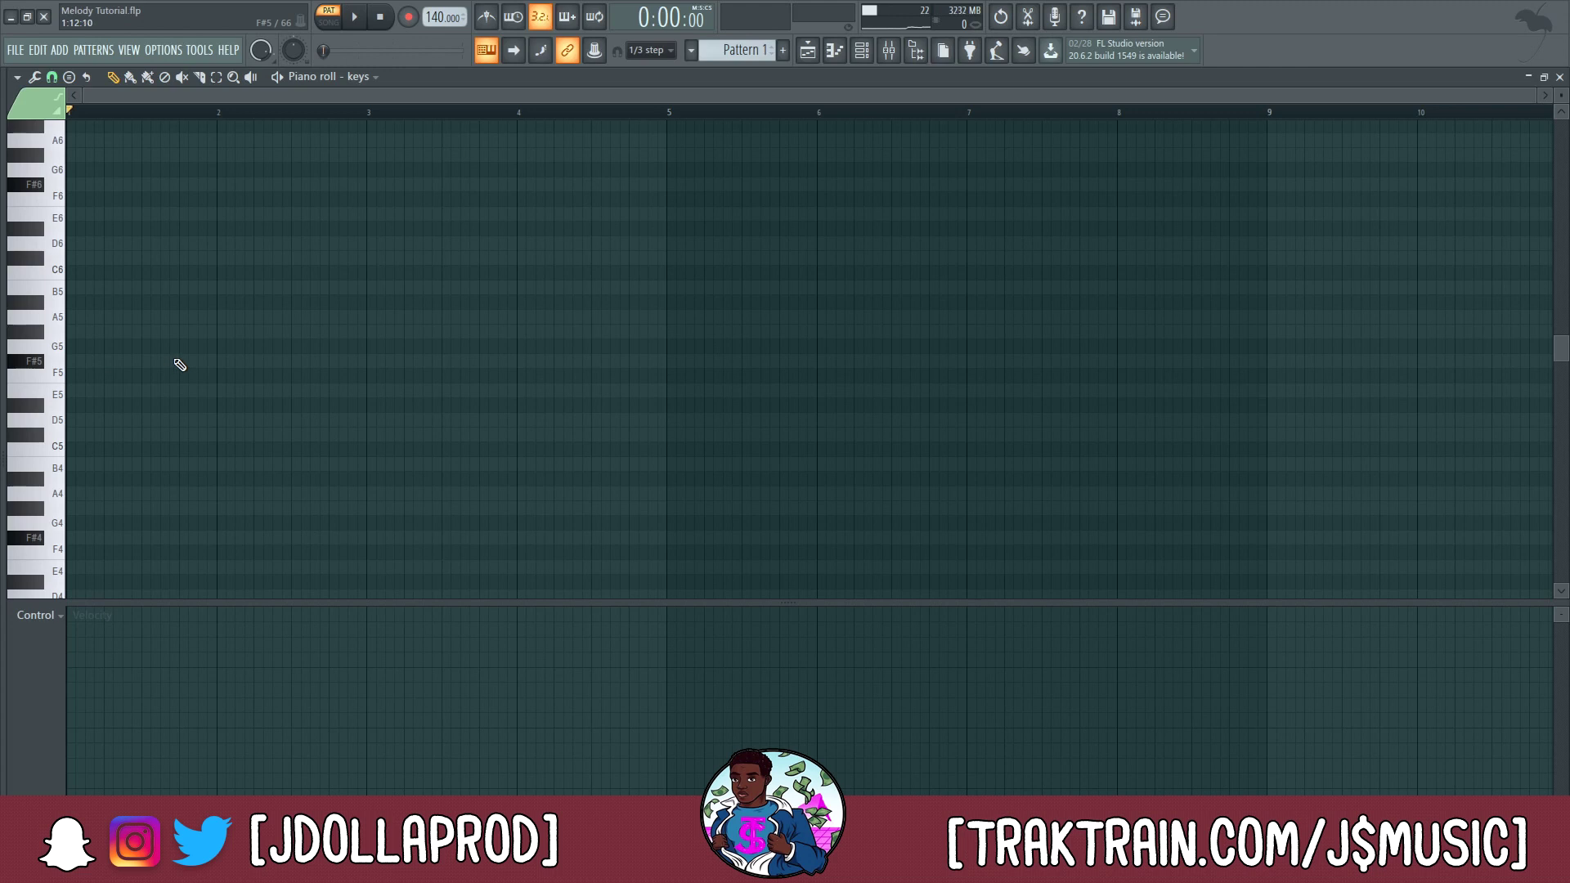
- Draw one-bar notes F#5 in bar 1 and C#6 in bar 2, and play them back
mouse_move(176, 361)
left_mouse_down()
mouse_move(72, 360)
mouse_move(215, 366)
left_mouse_up()
key("space")
key("space")
left_click(213, 331)
left_click_drag(212, 331, 212, 258)
key("space")
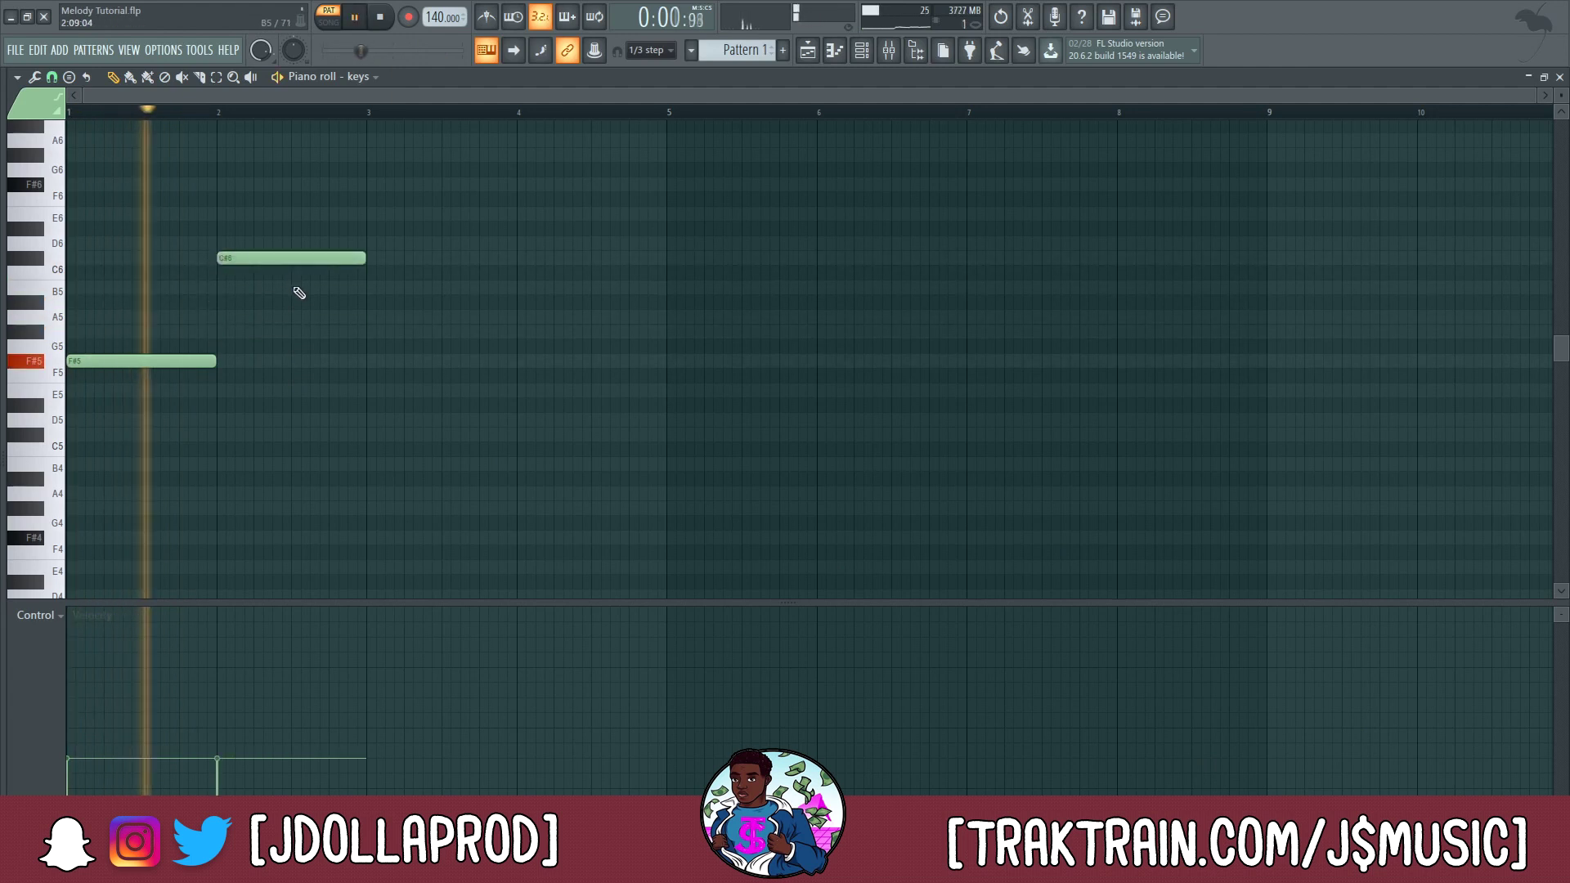
key("space")
- Add one-bar notes A5 in bar 3 and G#5 in bar 4, and play the progression
left_click_drag(368, 333, 368, 317)
left_click_drag(518, 361, 520, 331)
key("space")
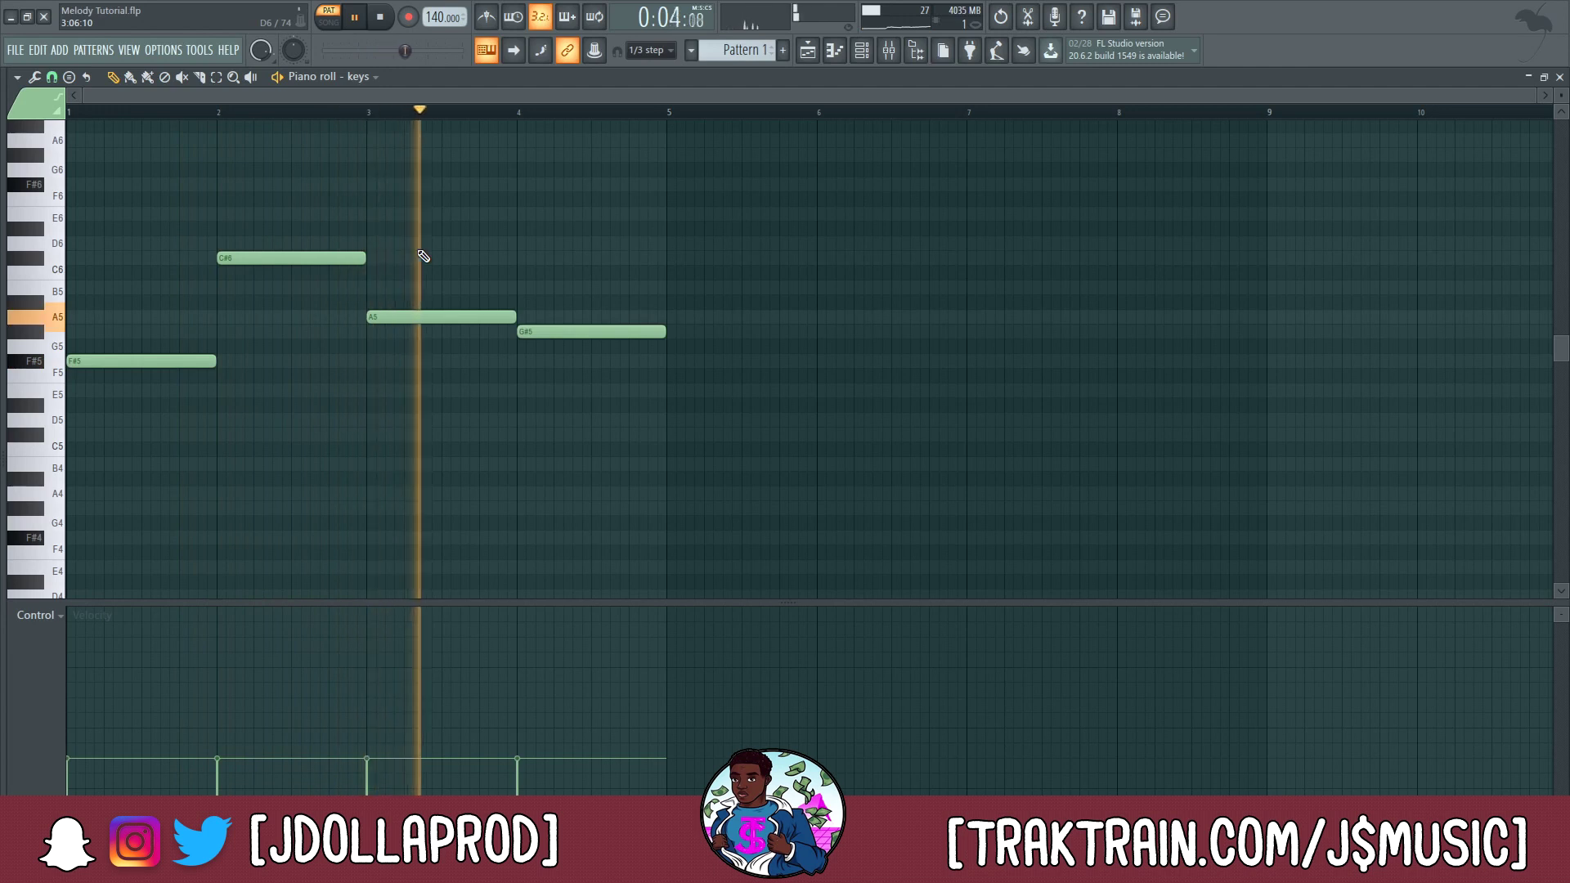
key("space")
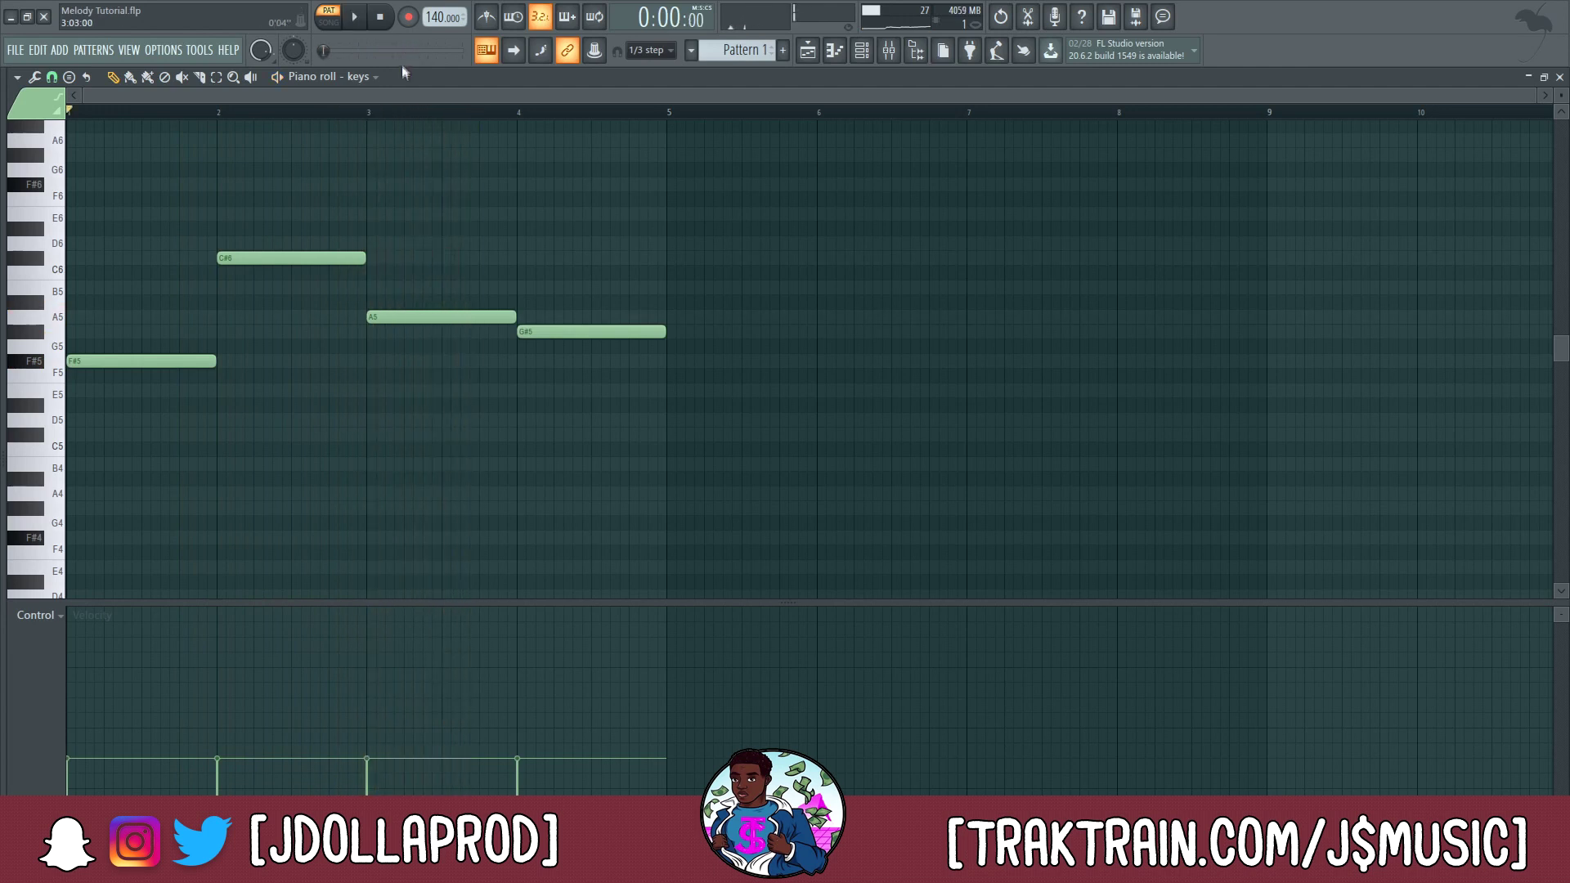
- Set the project tempo to 160 BPM and duplicate the four root notes into bars 5 to 8
right_click(436, 18)
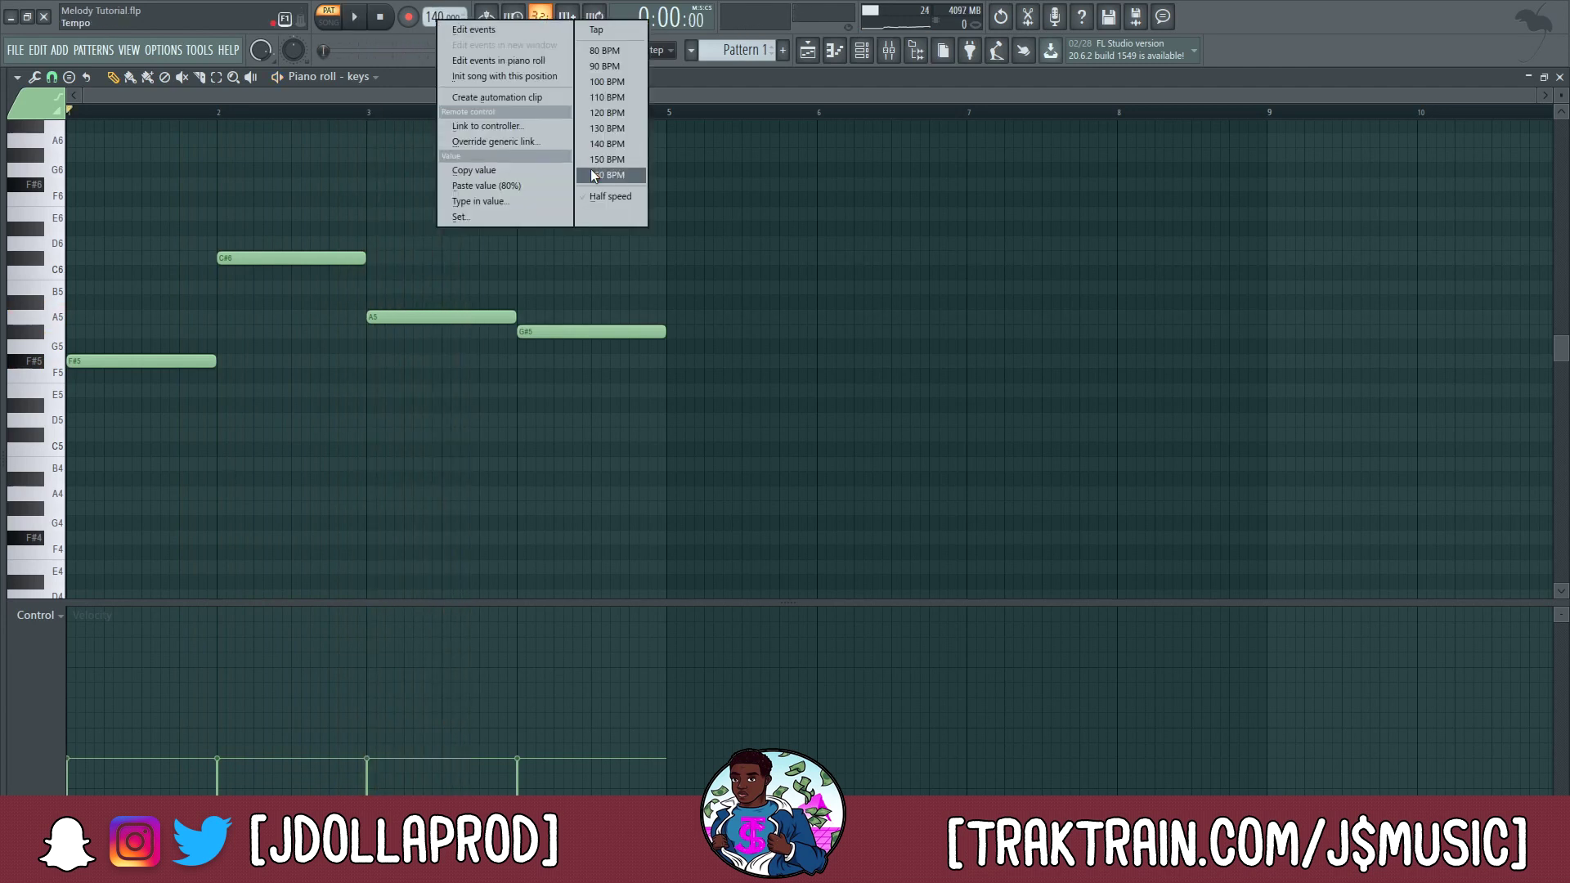
left_click(592, 174)
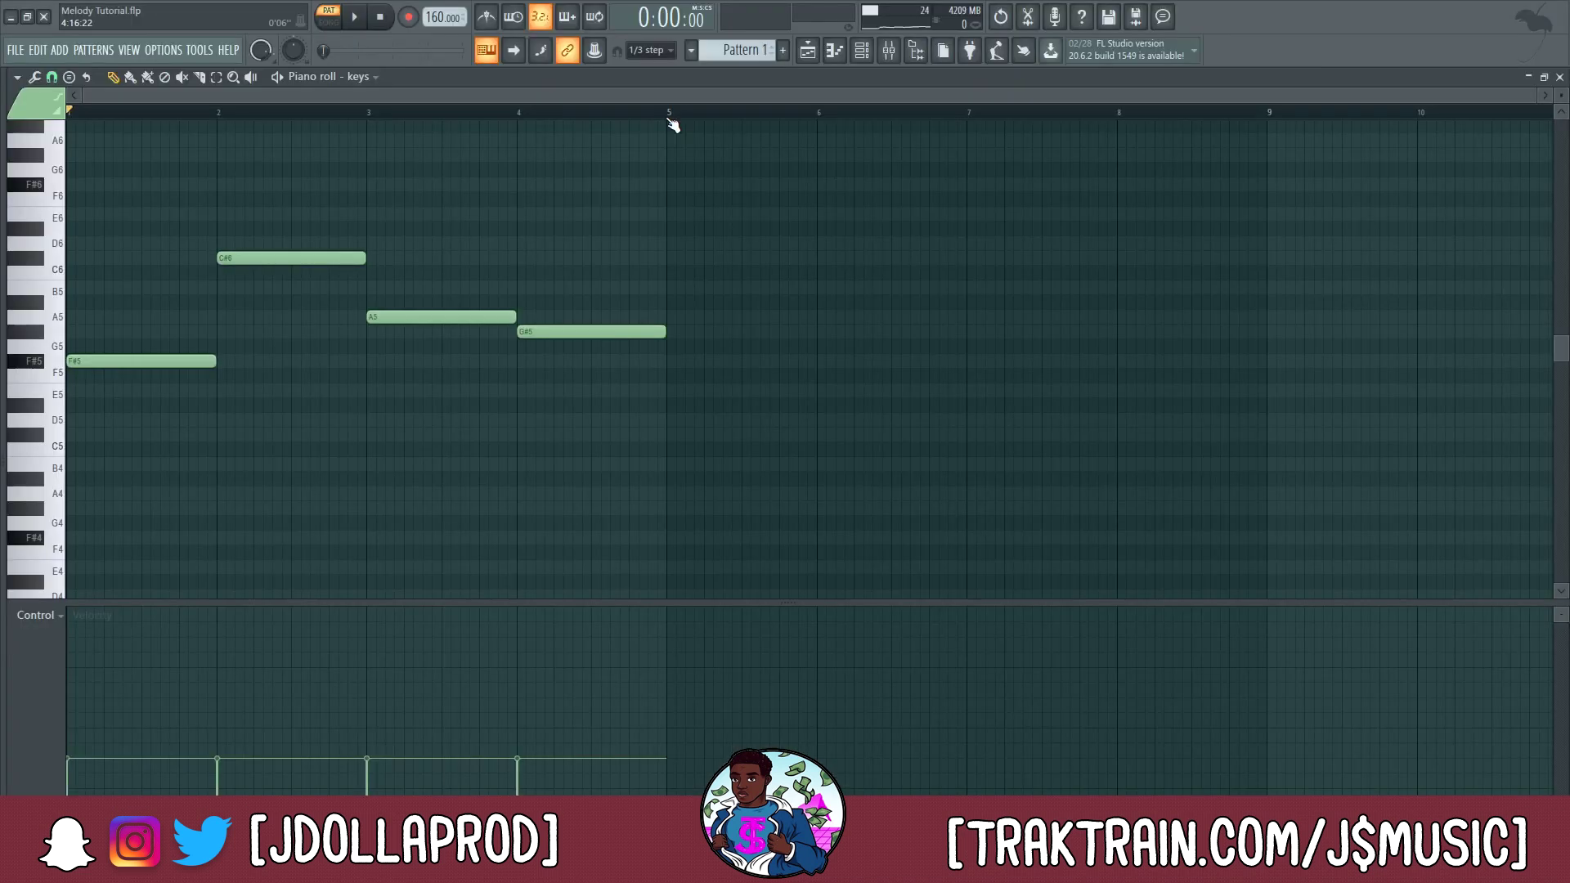
left_click_drag(670, 115, 66, 115)
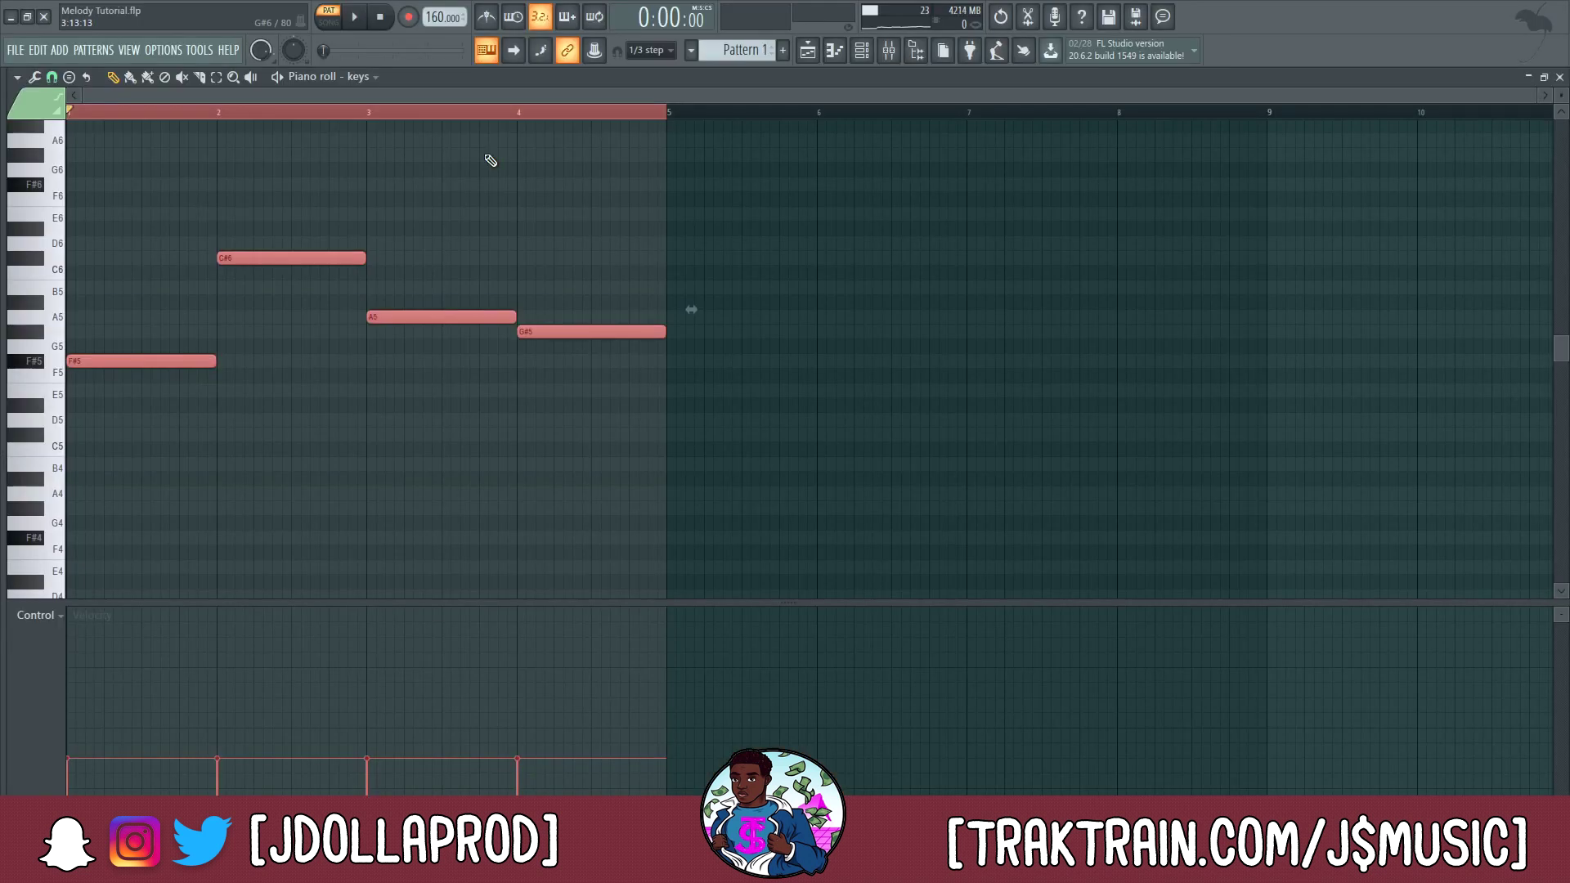
key("ctrl+b")
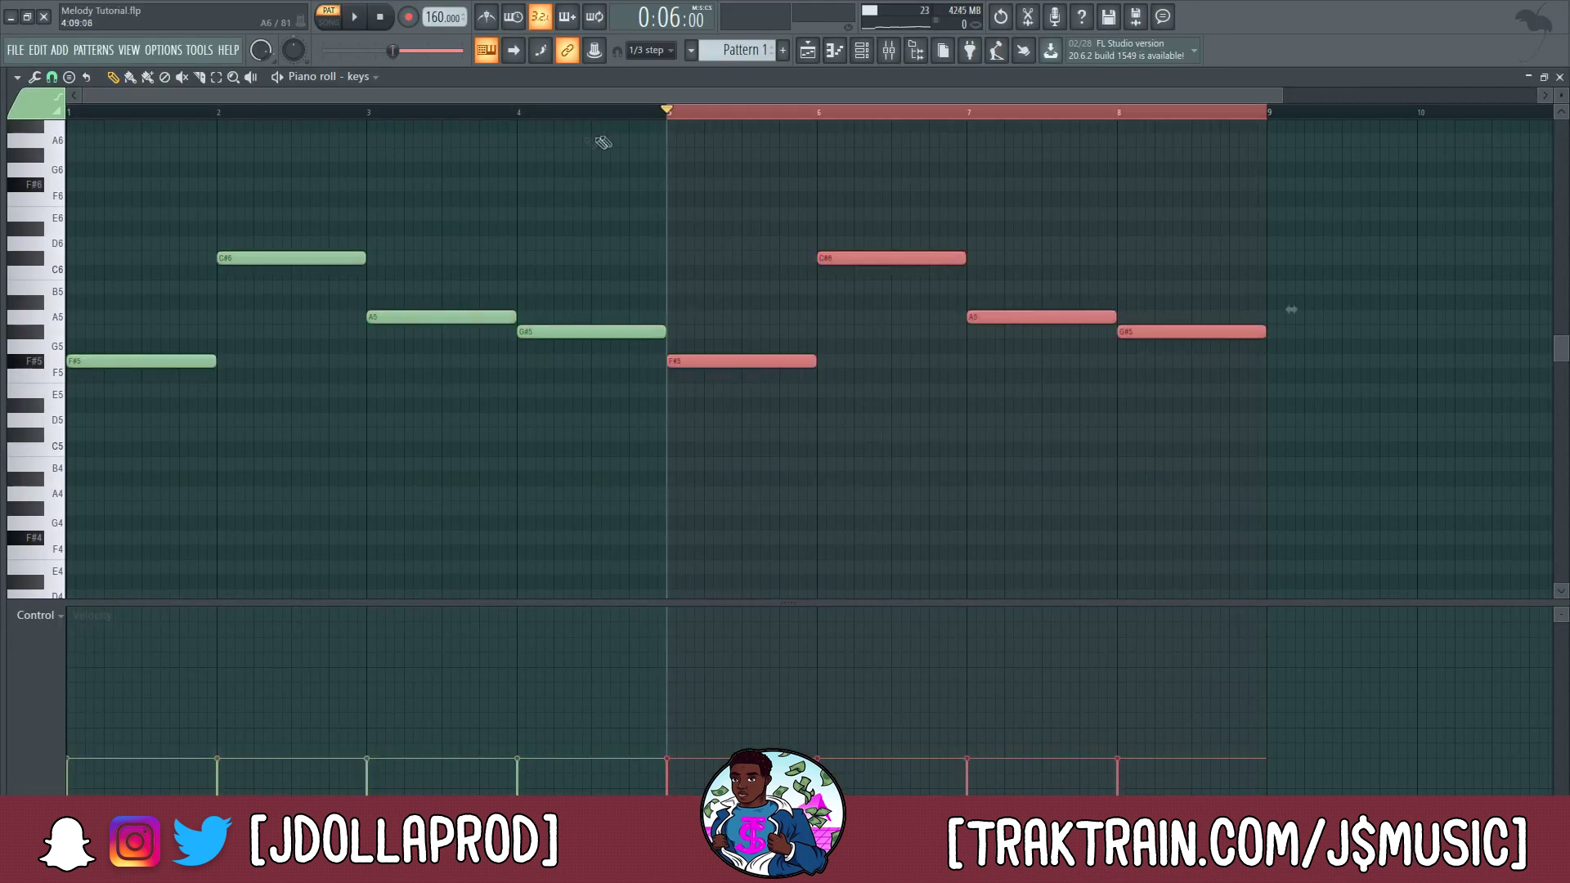
left_click(681, 115)
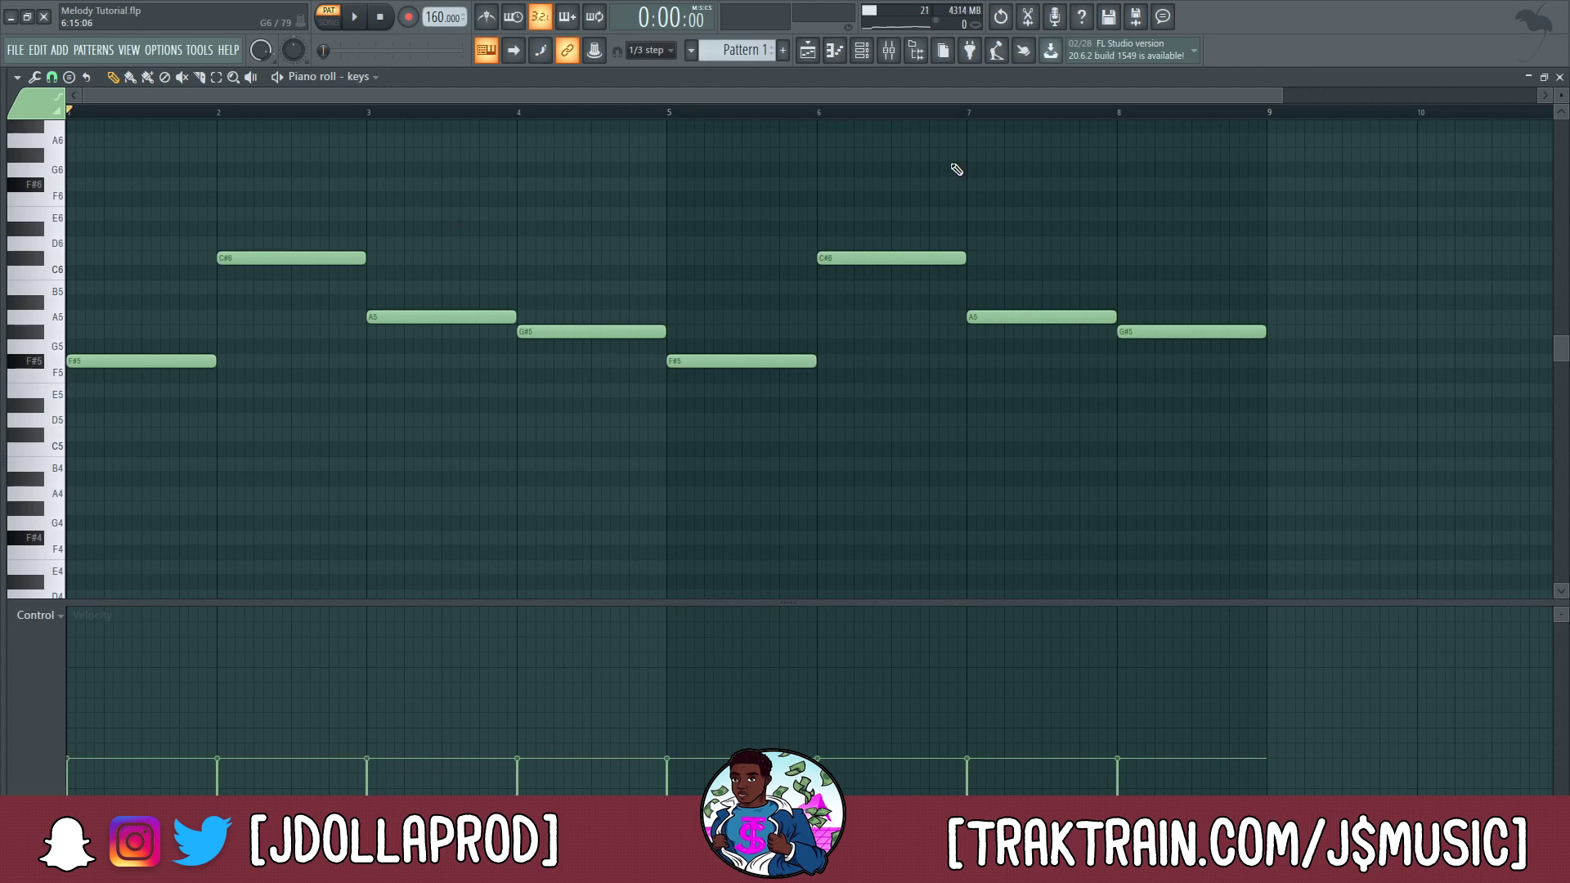
- Transpose all the notes down two octaves, so that the first note sits on F#3, while previewing the playback
key("space")
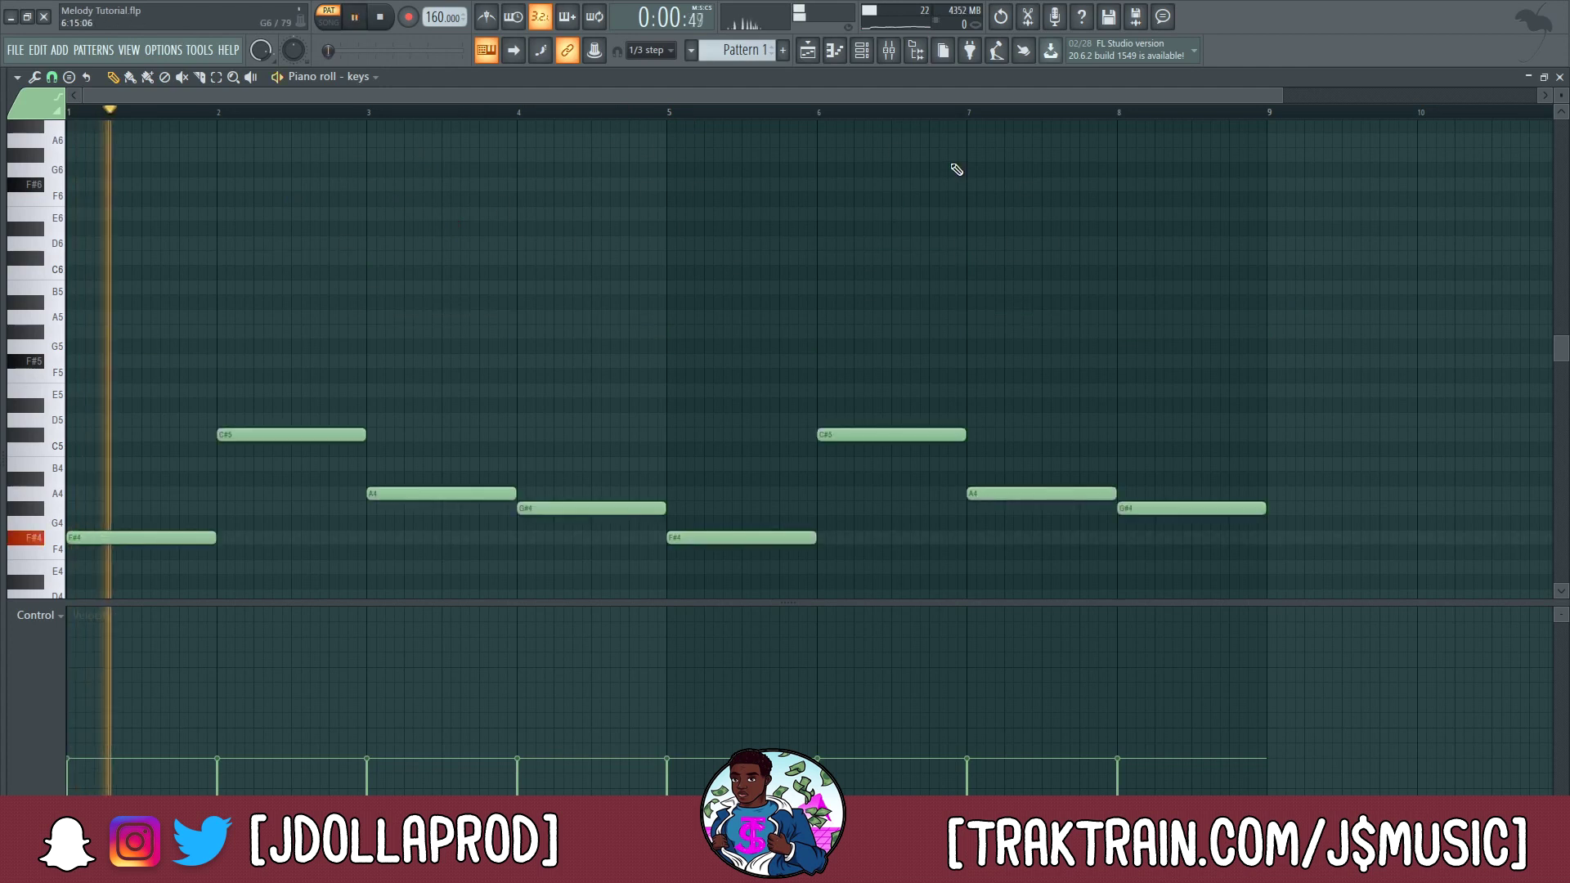
scroll(1209, 305, "down", 6)
key("space")
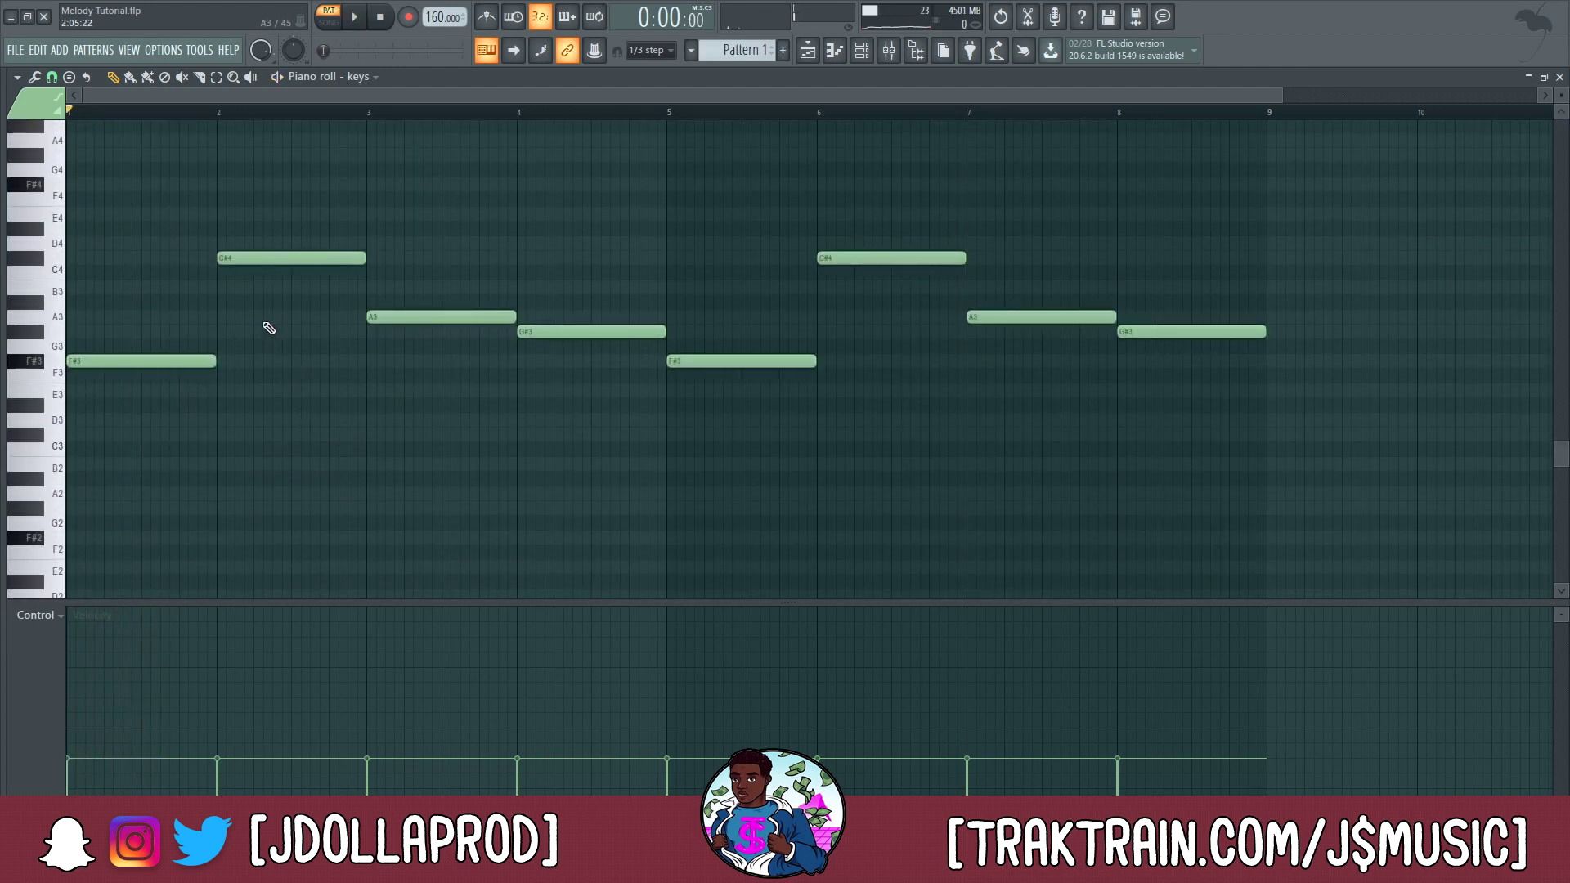
- Stack A3 and C#4 above the F#3 root in bar 1 to form a chord, and play it
left_click_drag(174, 318, 71, 318)
left_click_drag(216, 262, 74, 260)
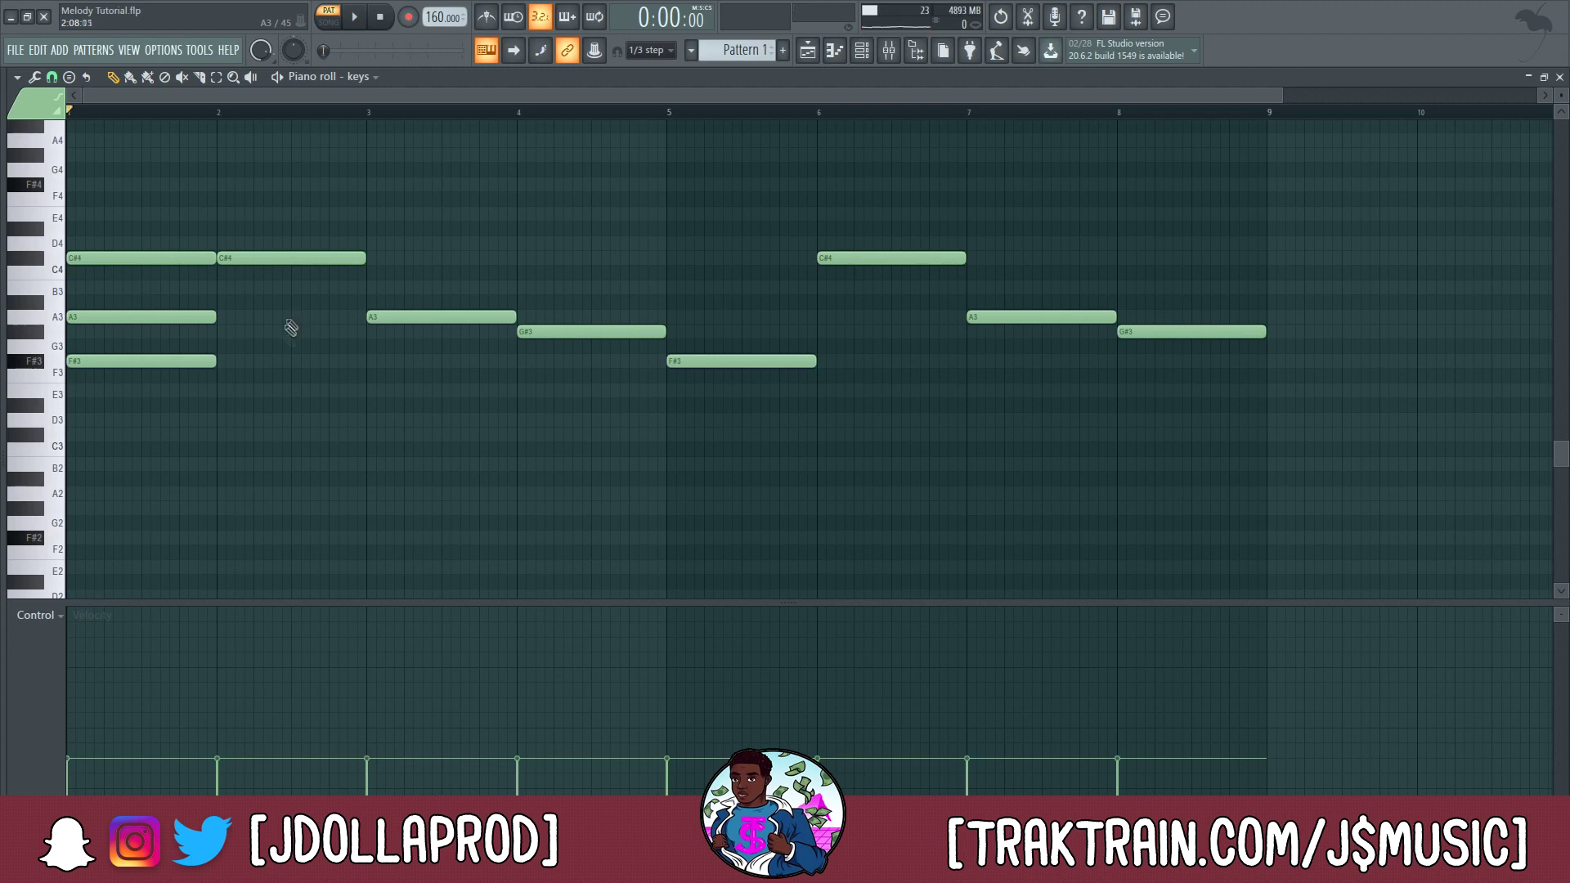
scroll(291, 335, "up", 2)
key("space")
key("space")
- Raise the two upper chord notes of bar 1 one octave to A4 and C#5, and listen to the result
left_click_drag(96, 265, 70, 363)
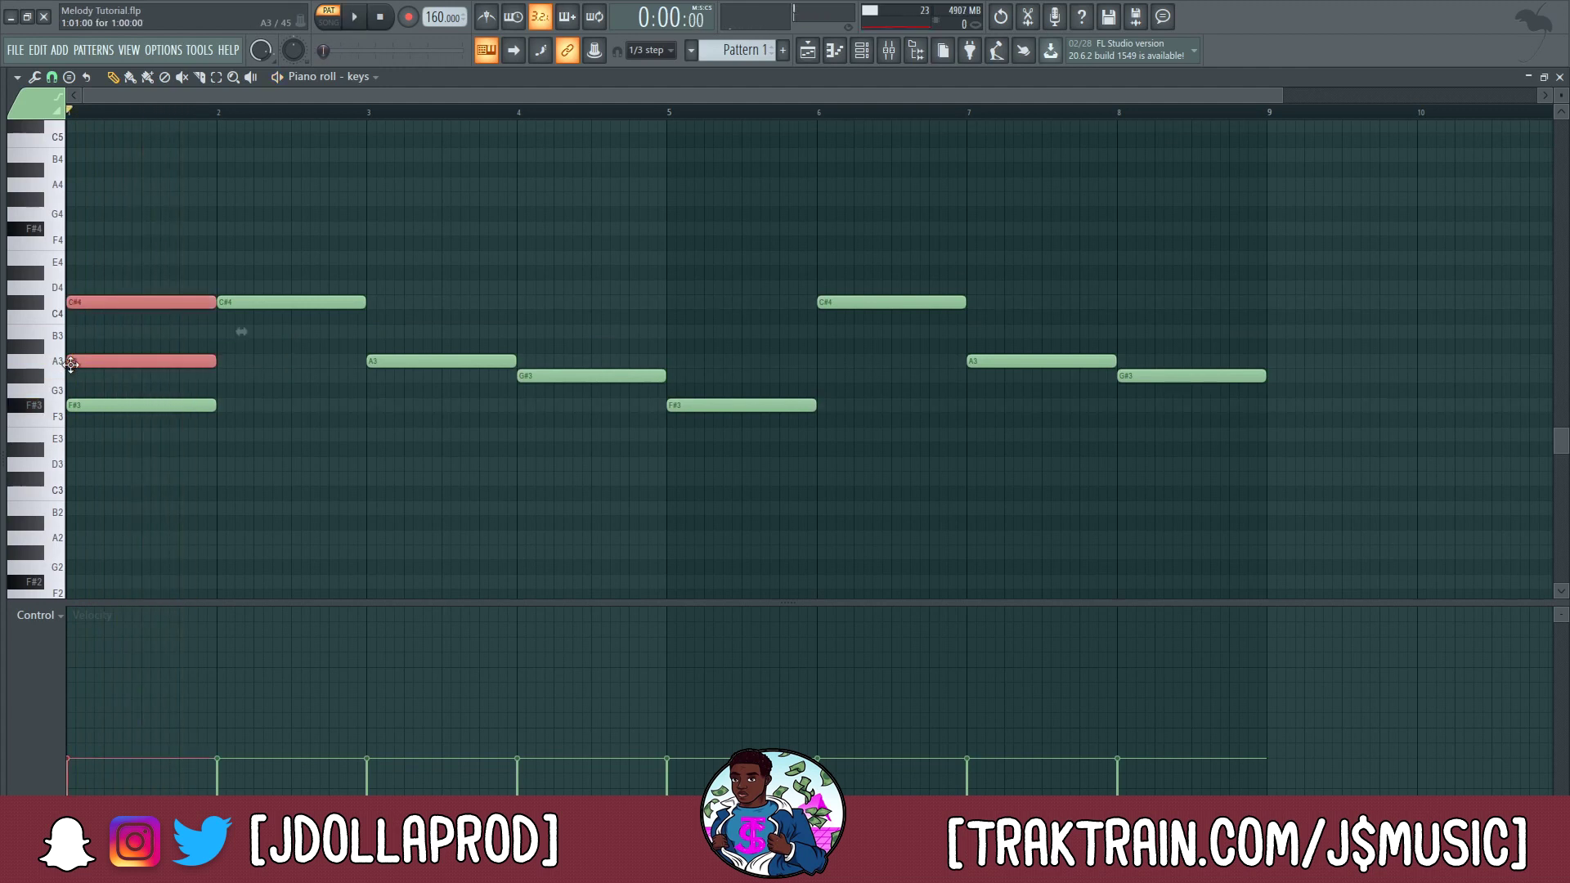
key("ctrl+Up")
scroll(358, 218, "up", 2)
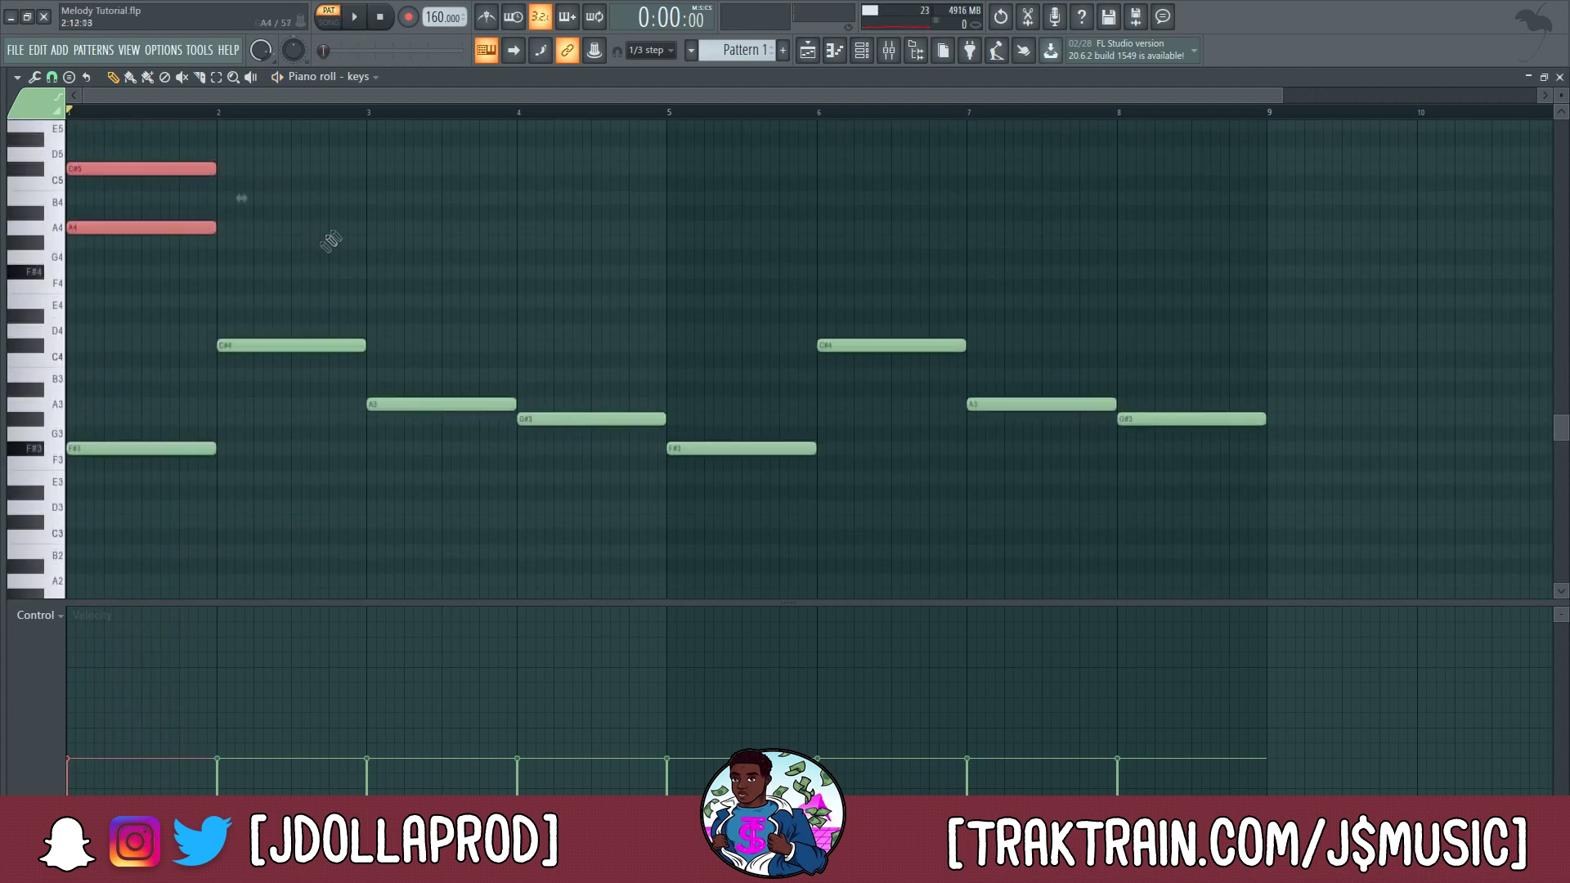
key("space")
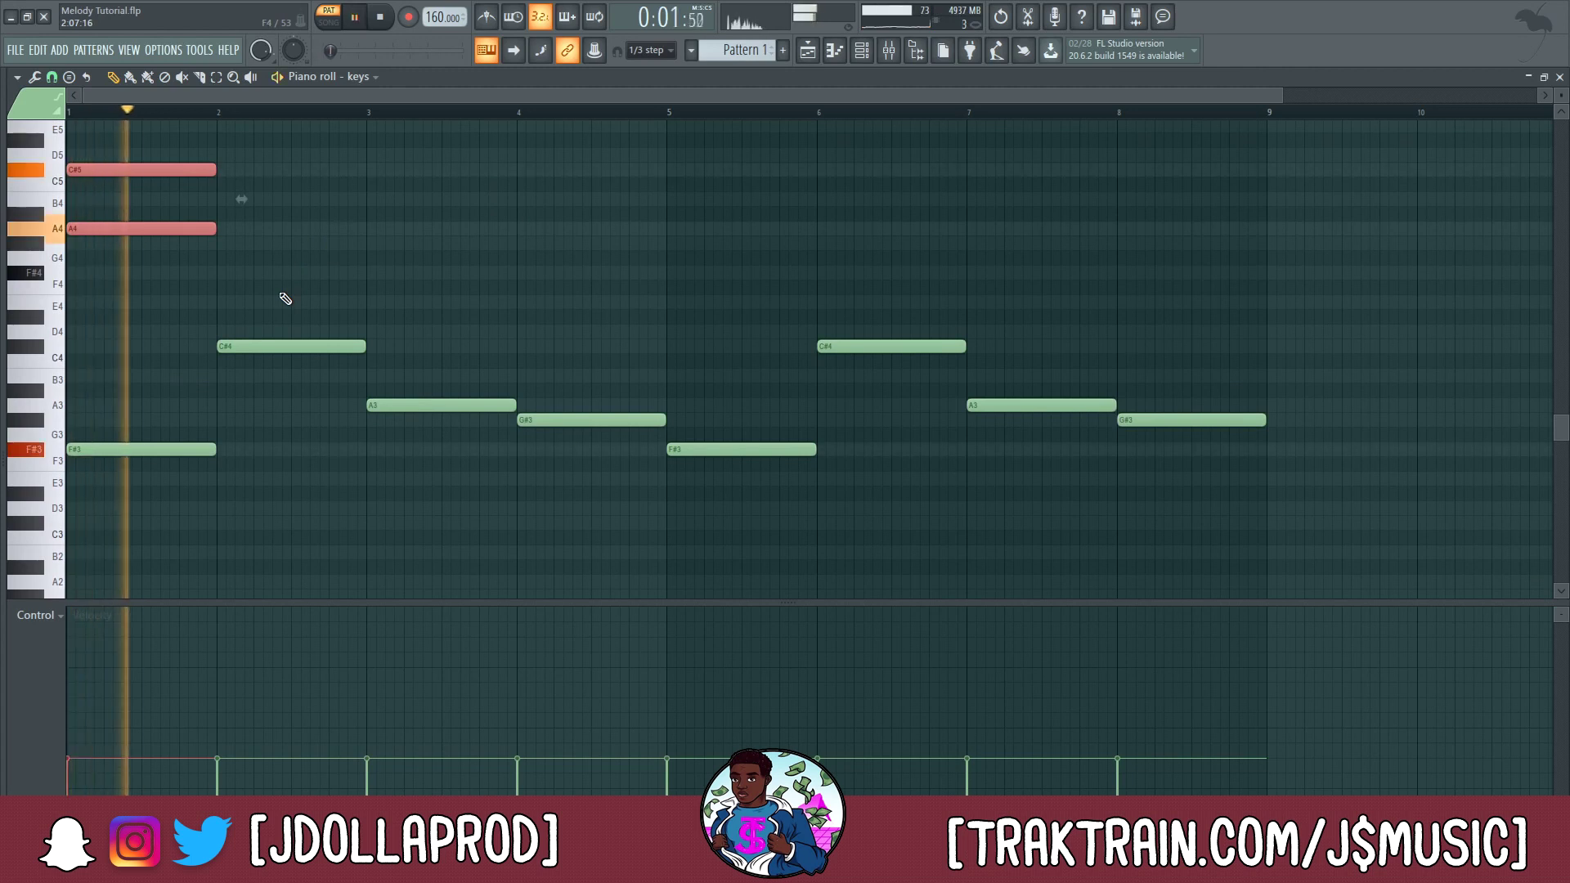
scroll(270, 296, "up", 2)
key("space")
- Add E and G# above the C#4 root in bar 2, raise them an octave to E5 and G#5, and play back
left_click(221, 346)
left_click(224, 288)
left_click_drag(261, 271, 281, 371)
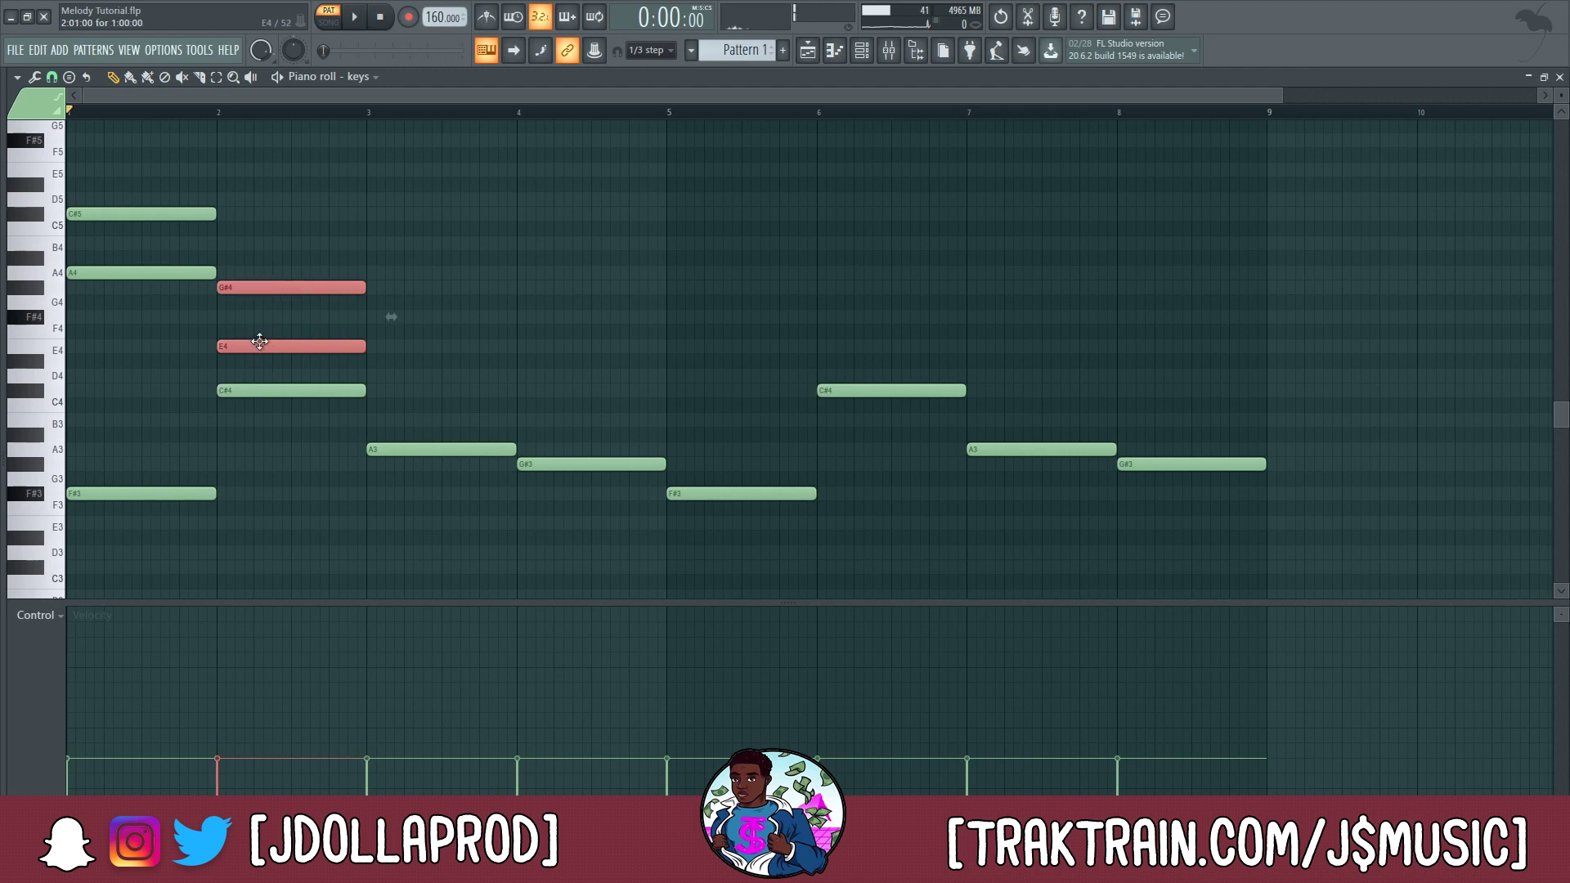
key("ctrl+Up")
key("space")
scroll(238, 410, "up", 8)
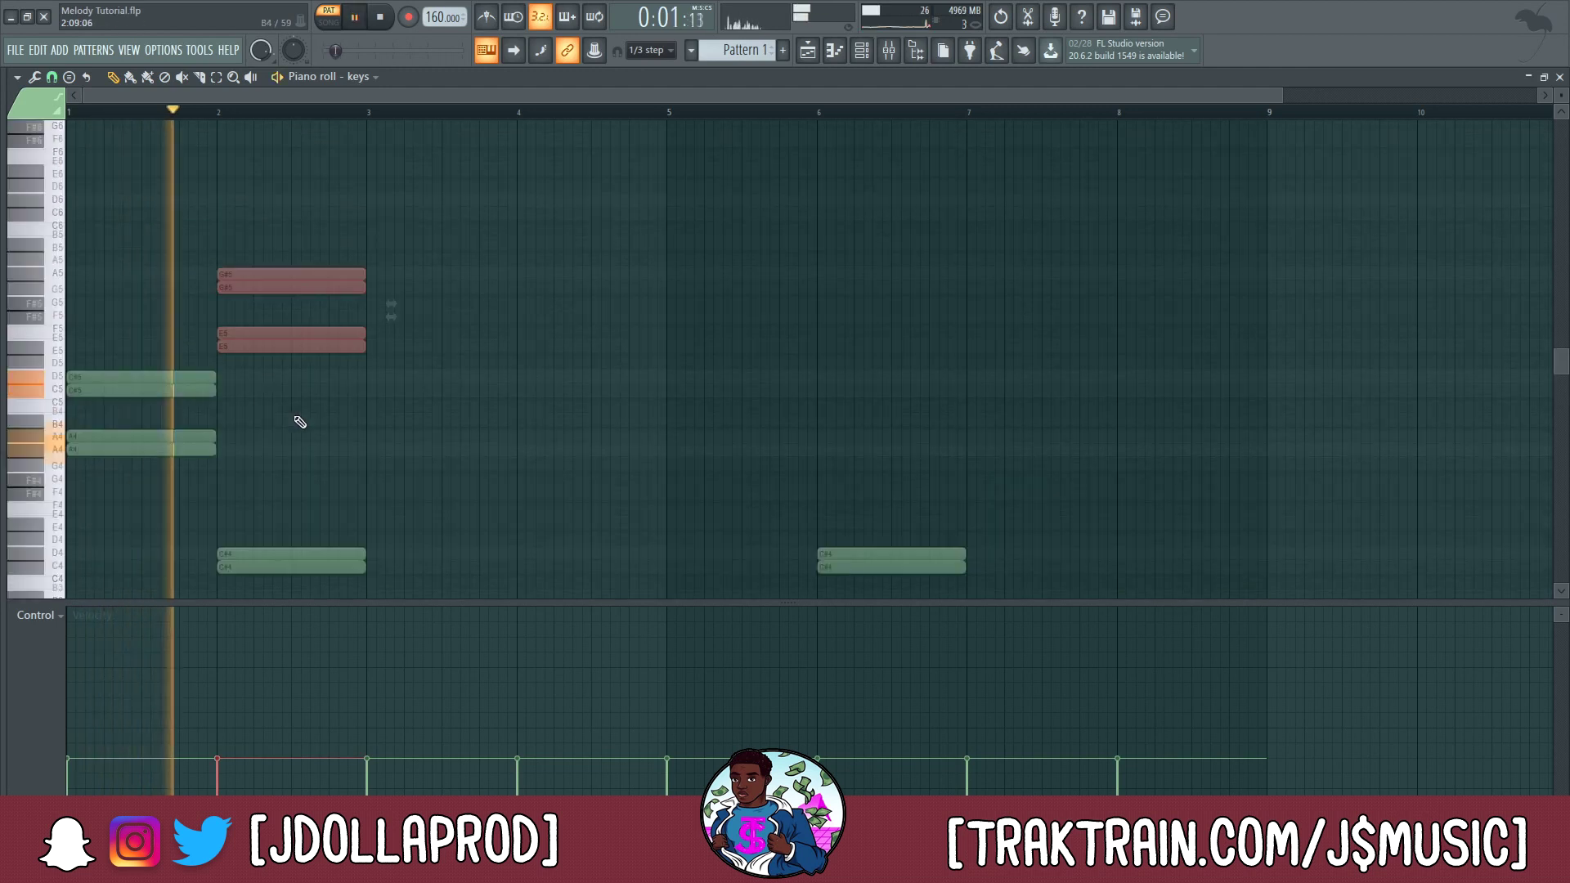
scroll(310, 413, "down", 4)
key("space")
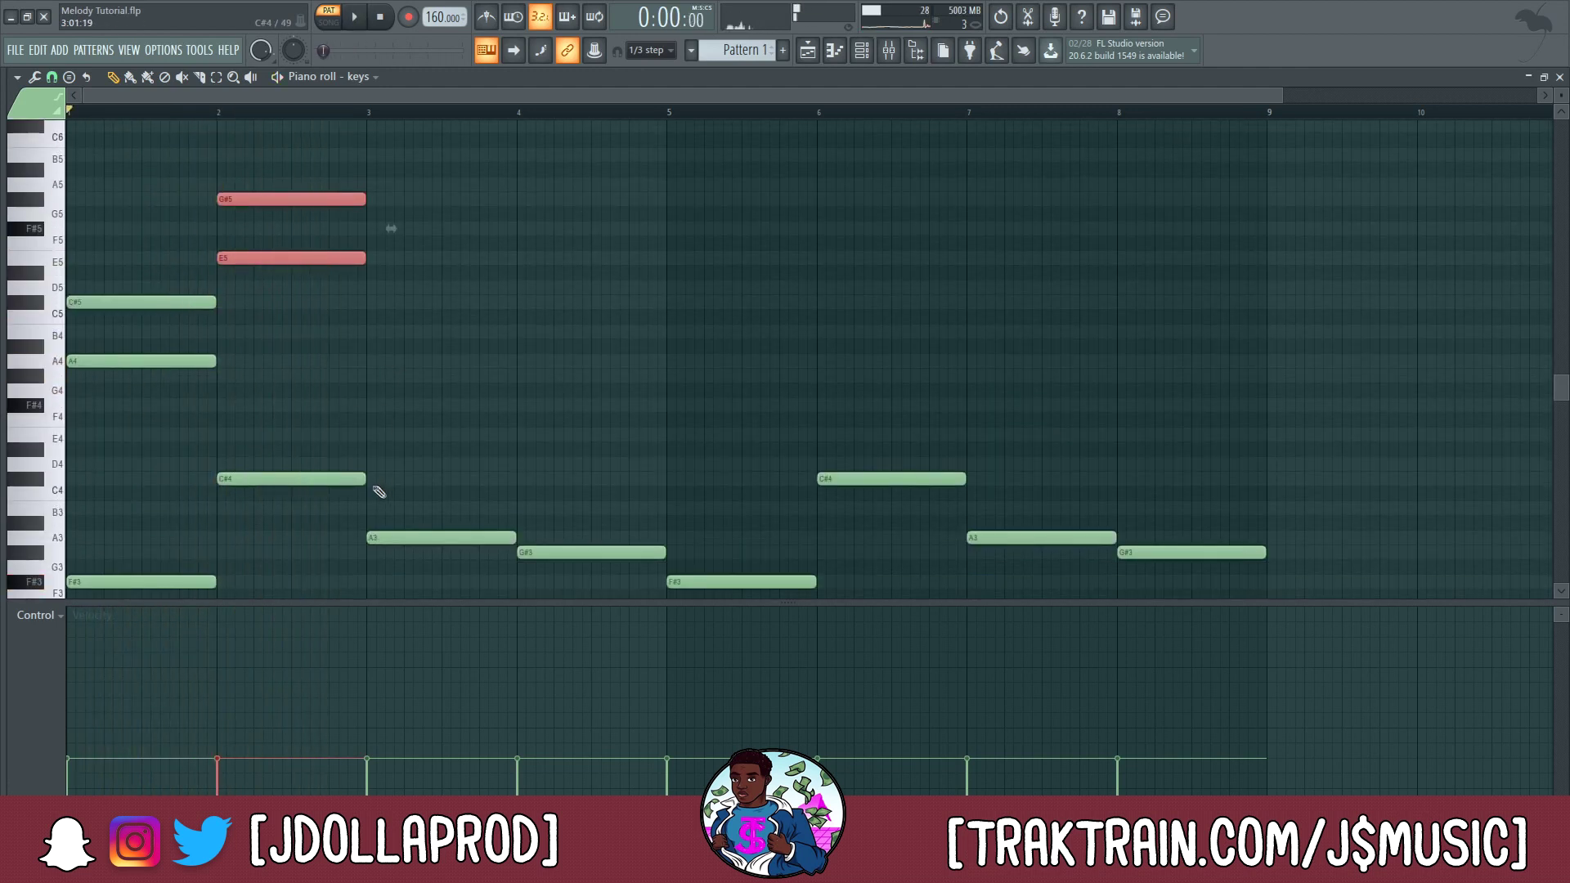
- Add C# and E above the A3 root in bar 3, raise them an octave to C#5 and E5, and play back
left_click(380, 479)
left_click_drag(380, 485, 371, 485)
left_click(376, 438)
left_click_drag(425, 415, 409, 500)
key("ctrl+Up")
key("space")
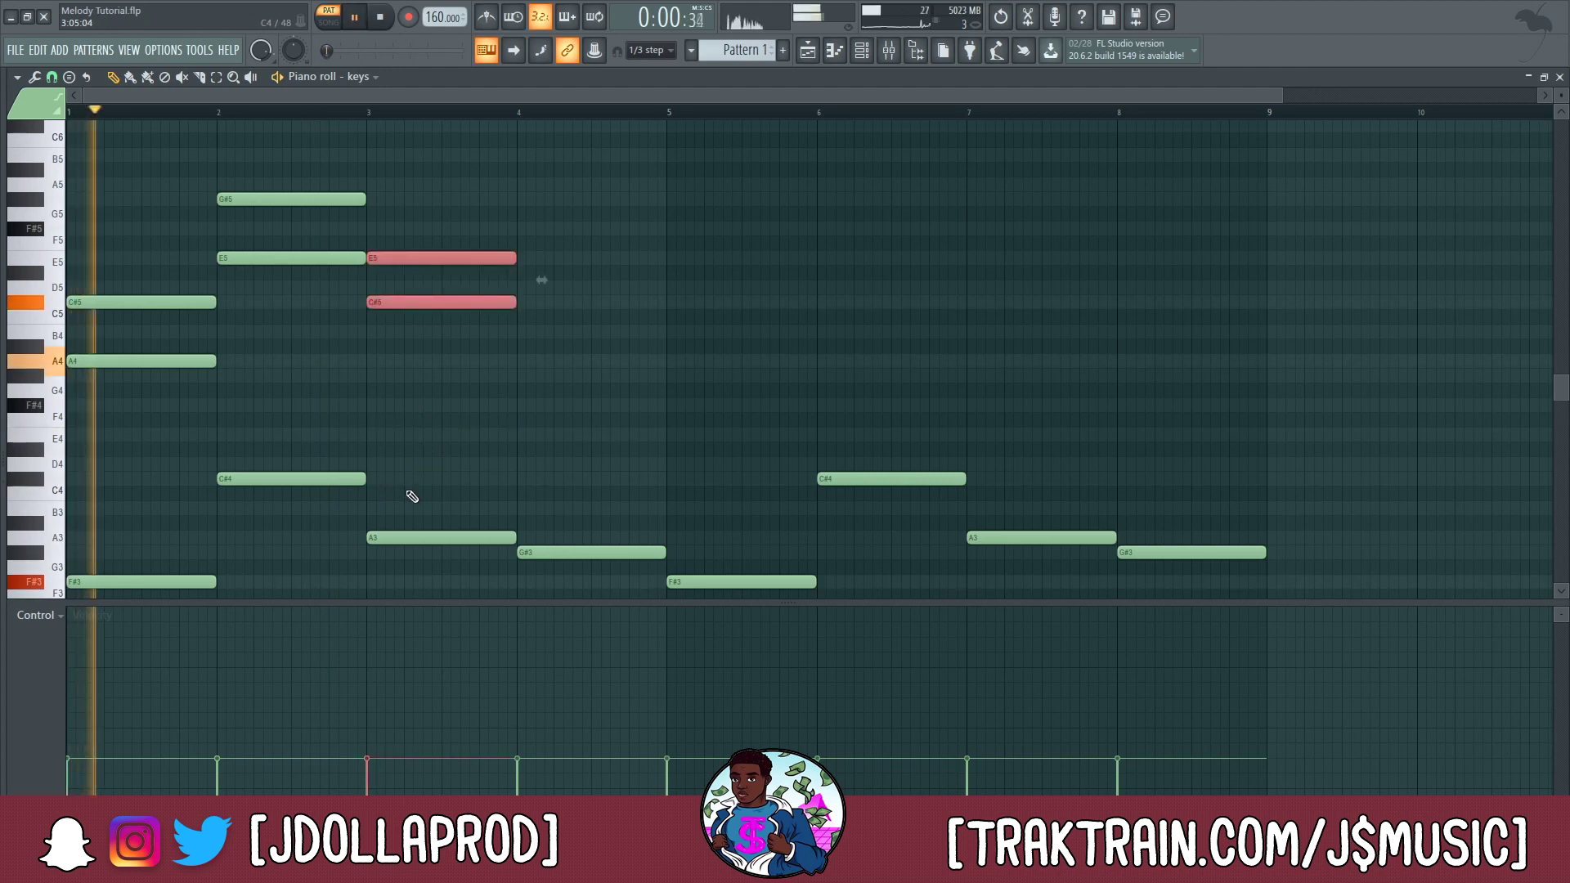
- Add B and D above the G#3 root in bar 4 and raise them an octave to B4 and D5
left_click(520, 508)
left_click(522, 465)
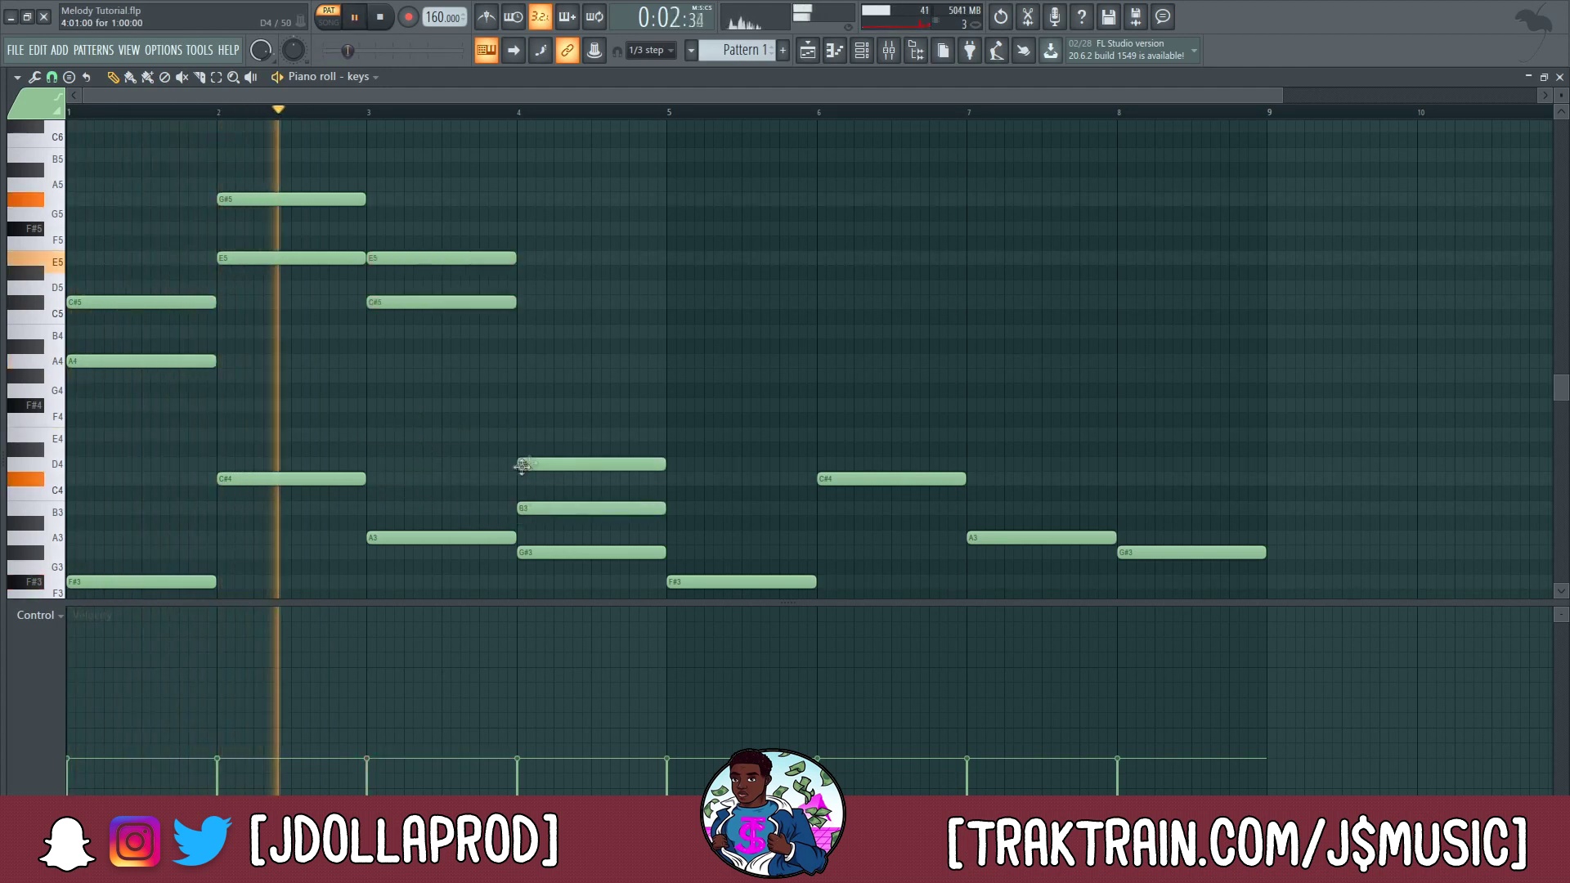
left_click_drag(522, 465, 550, 508)
key("ctrl+Up")
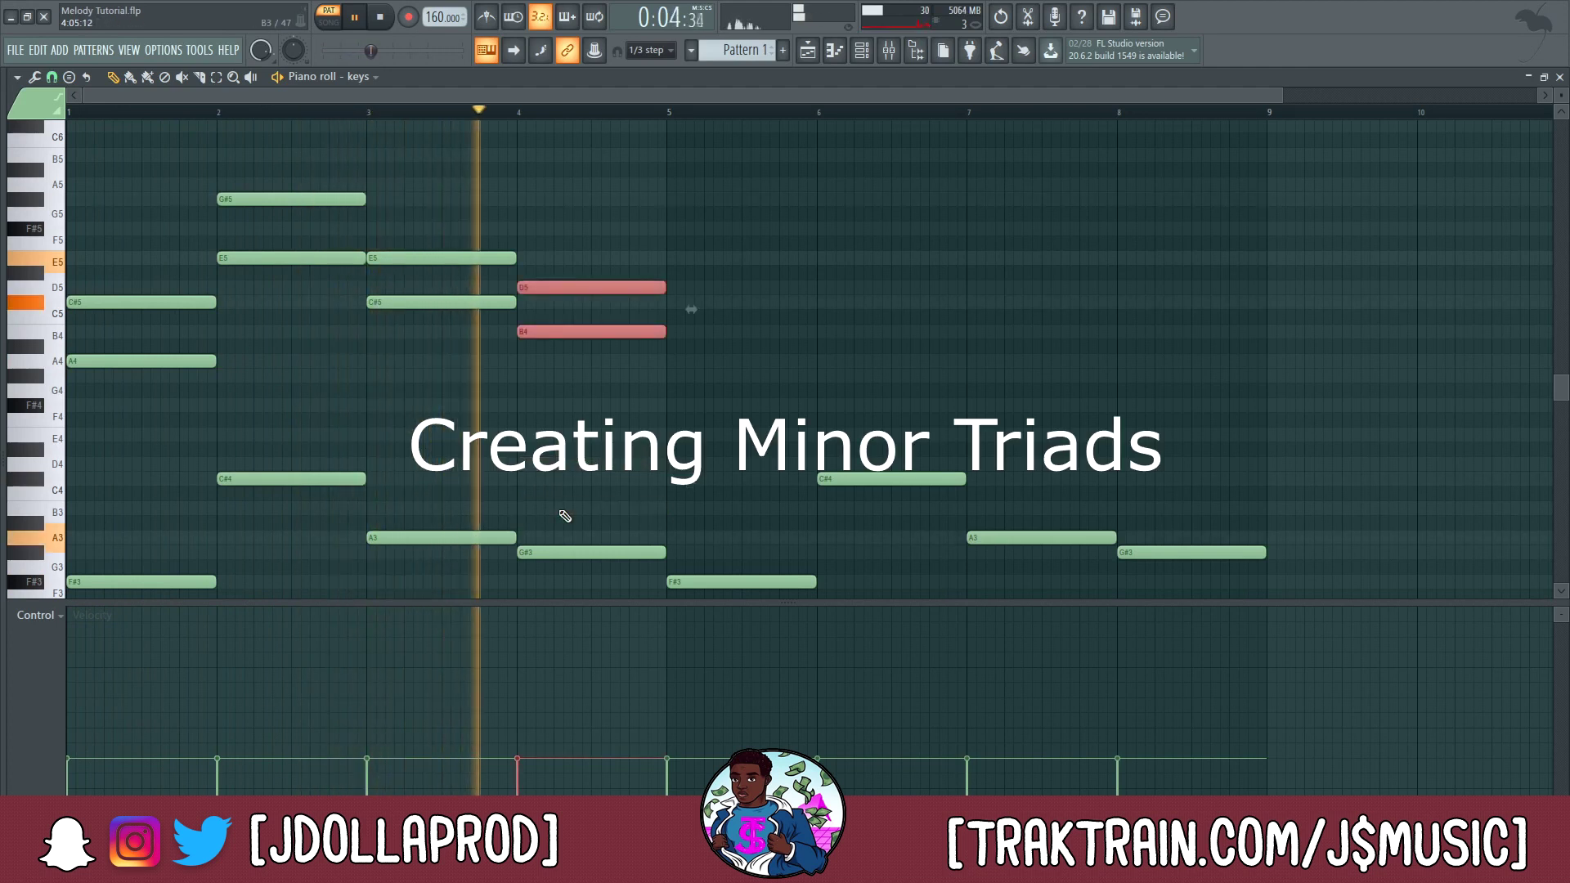
left_click(684, 124, "ctrl")
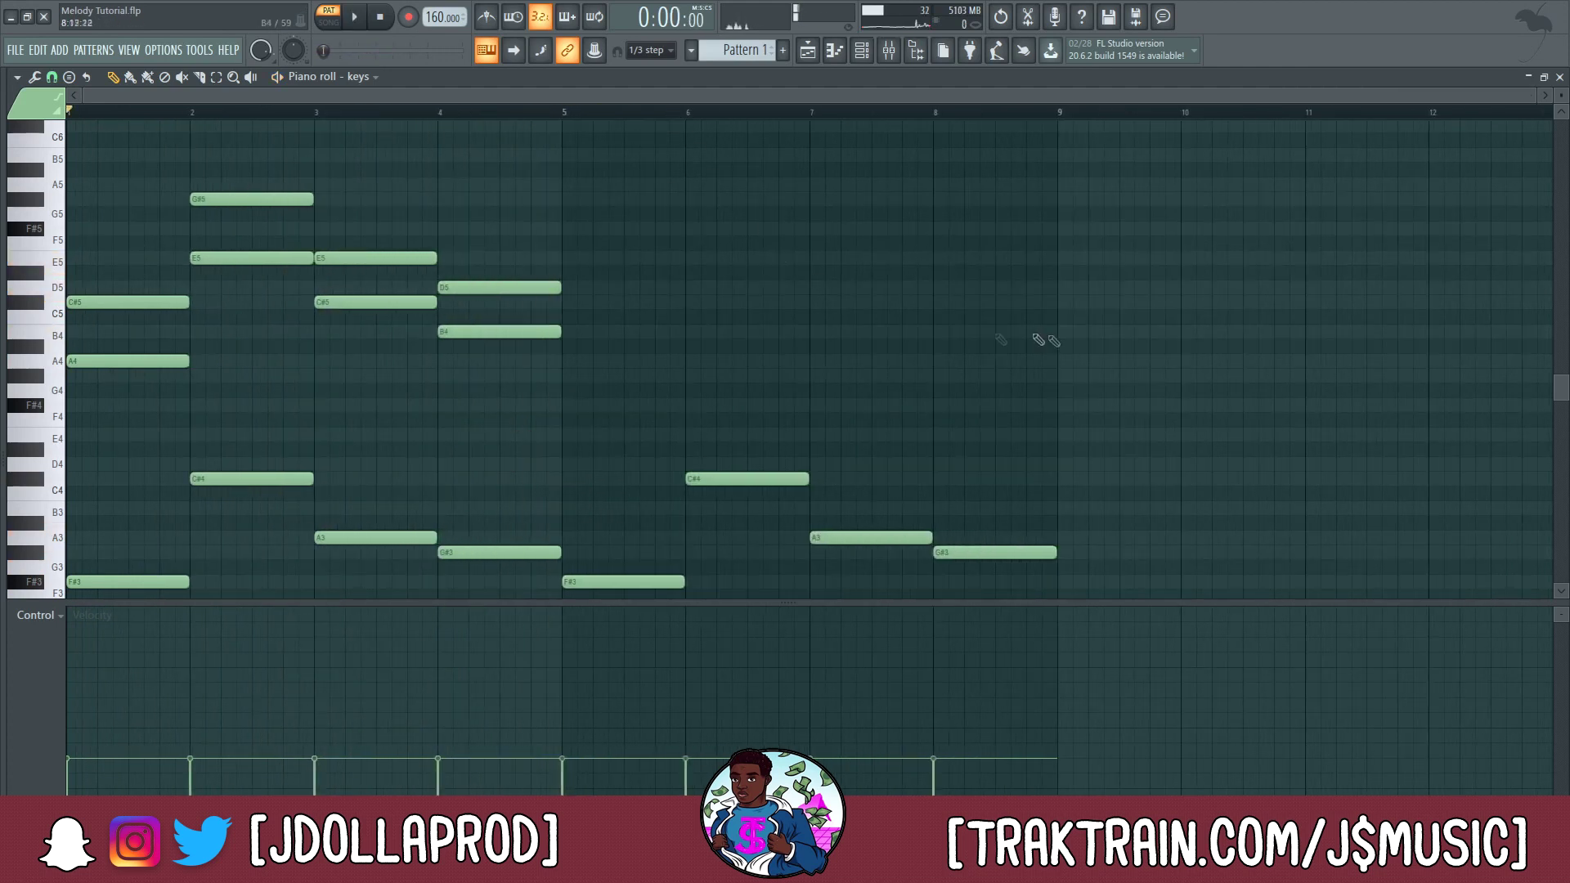
- Replace the single notes in bars 5 to 8 with a duplicate of the chords from bars 1 to 4
left_click_drag(1054, 341, 634, 621)
key("Delete")
left_click_drag(562, 116, 69, 117, "ctrl")
key("ctrl+b")
left_click(617, 117, "ctrl")
- Copy the root notes of all eight bars one octave lower, starting on F#2, and play the progression
scroll(399, 222, "down", 4)
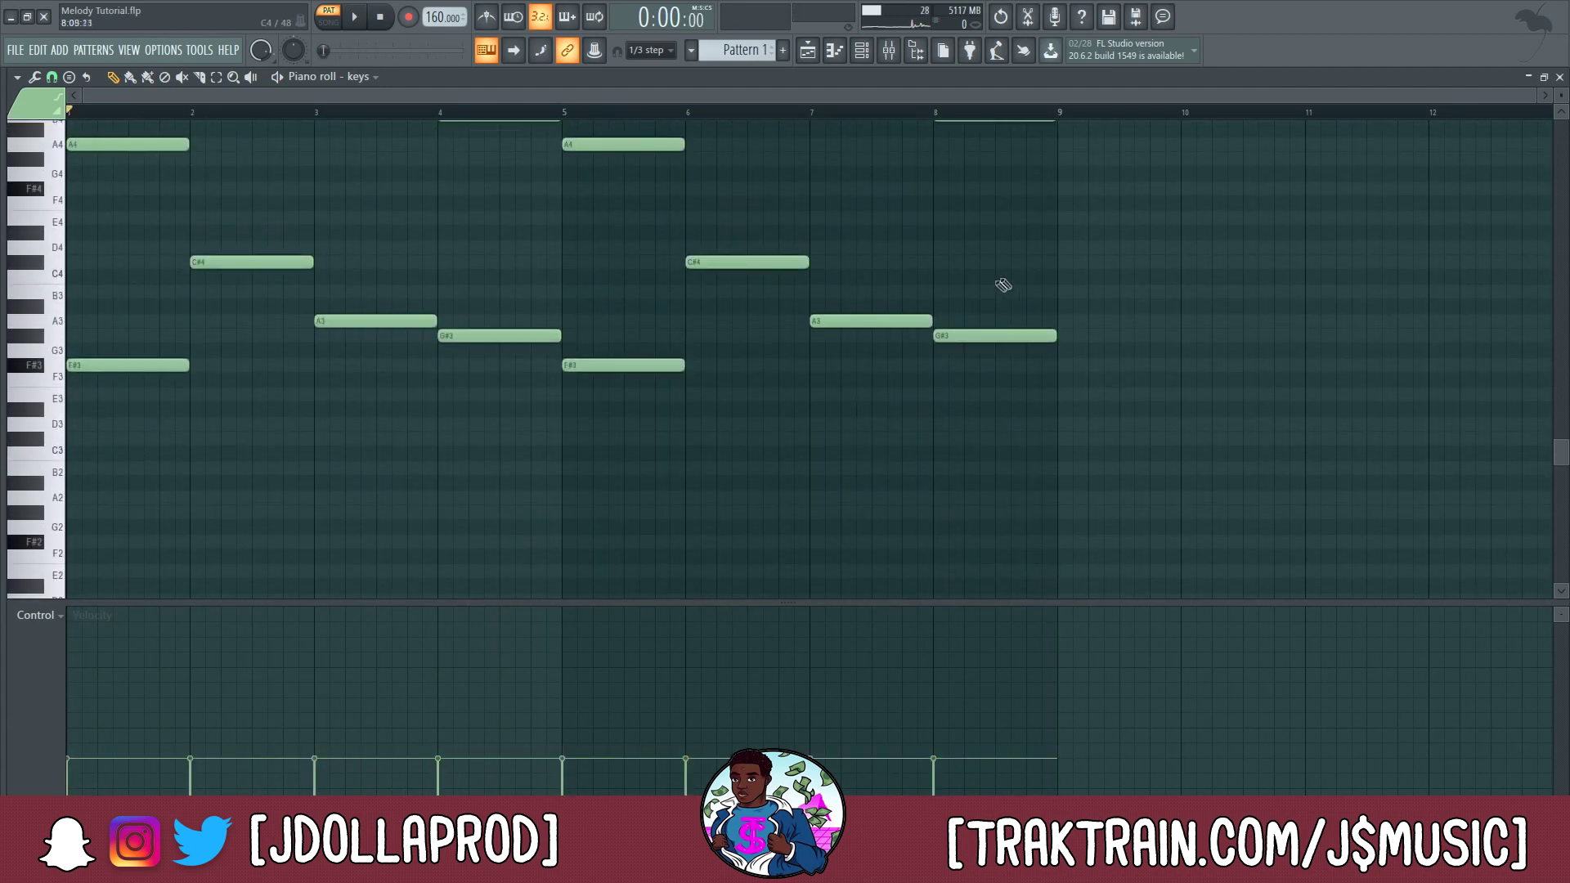
left_click_drag(1093, 217, 176, 425, "ctrl")
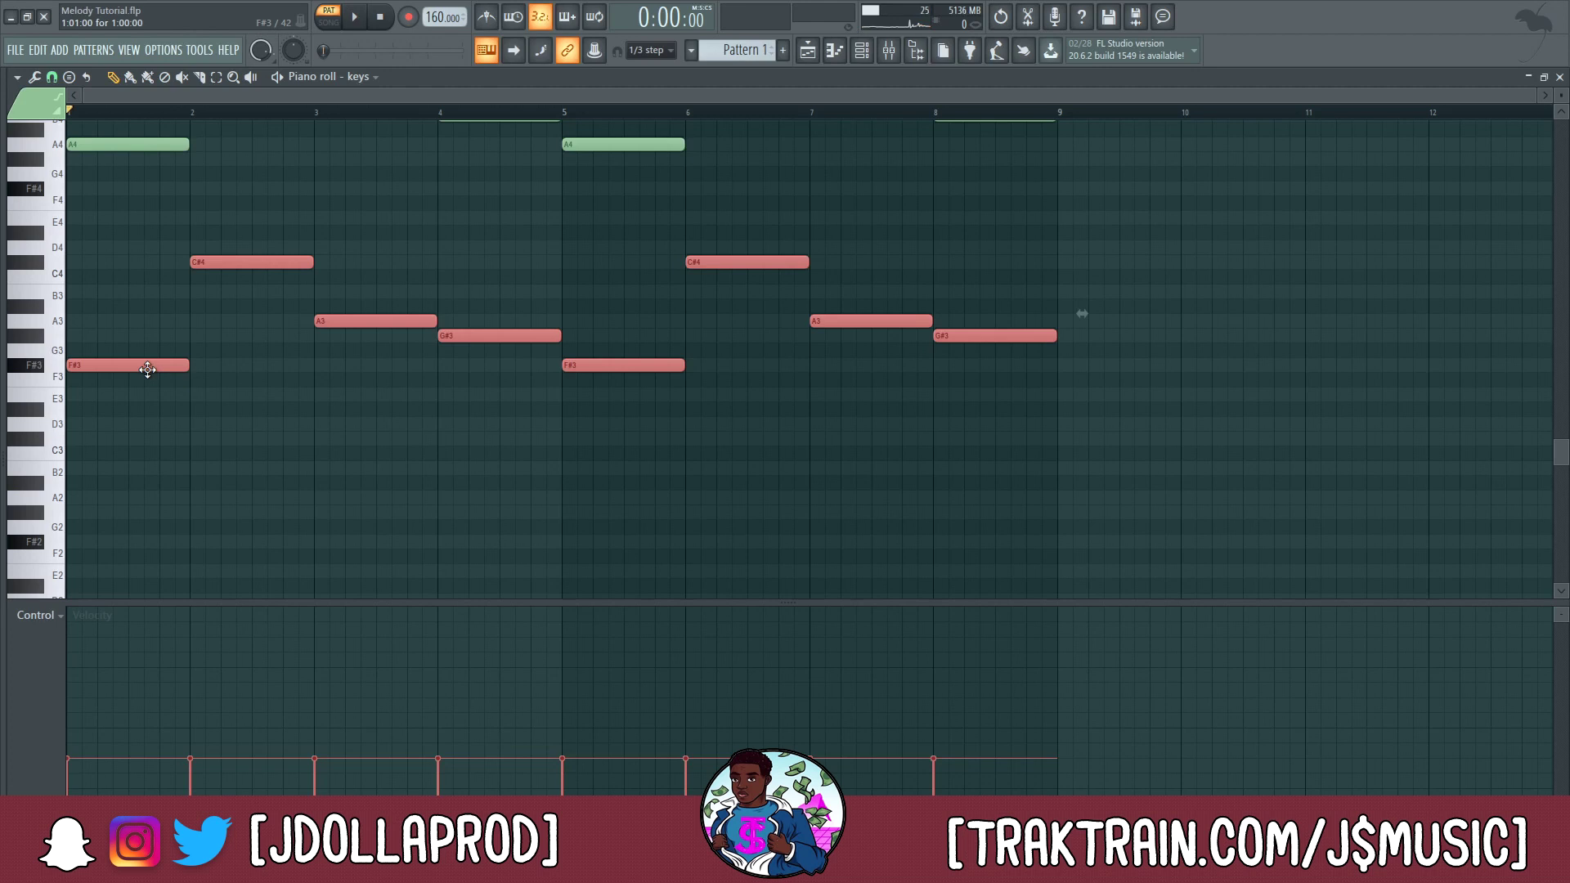
left_click_drag(98, 366, 64, 529, "shift")
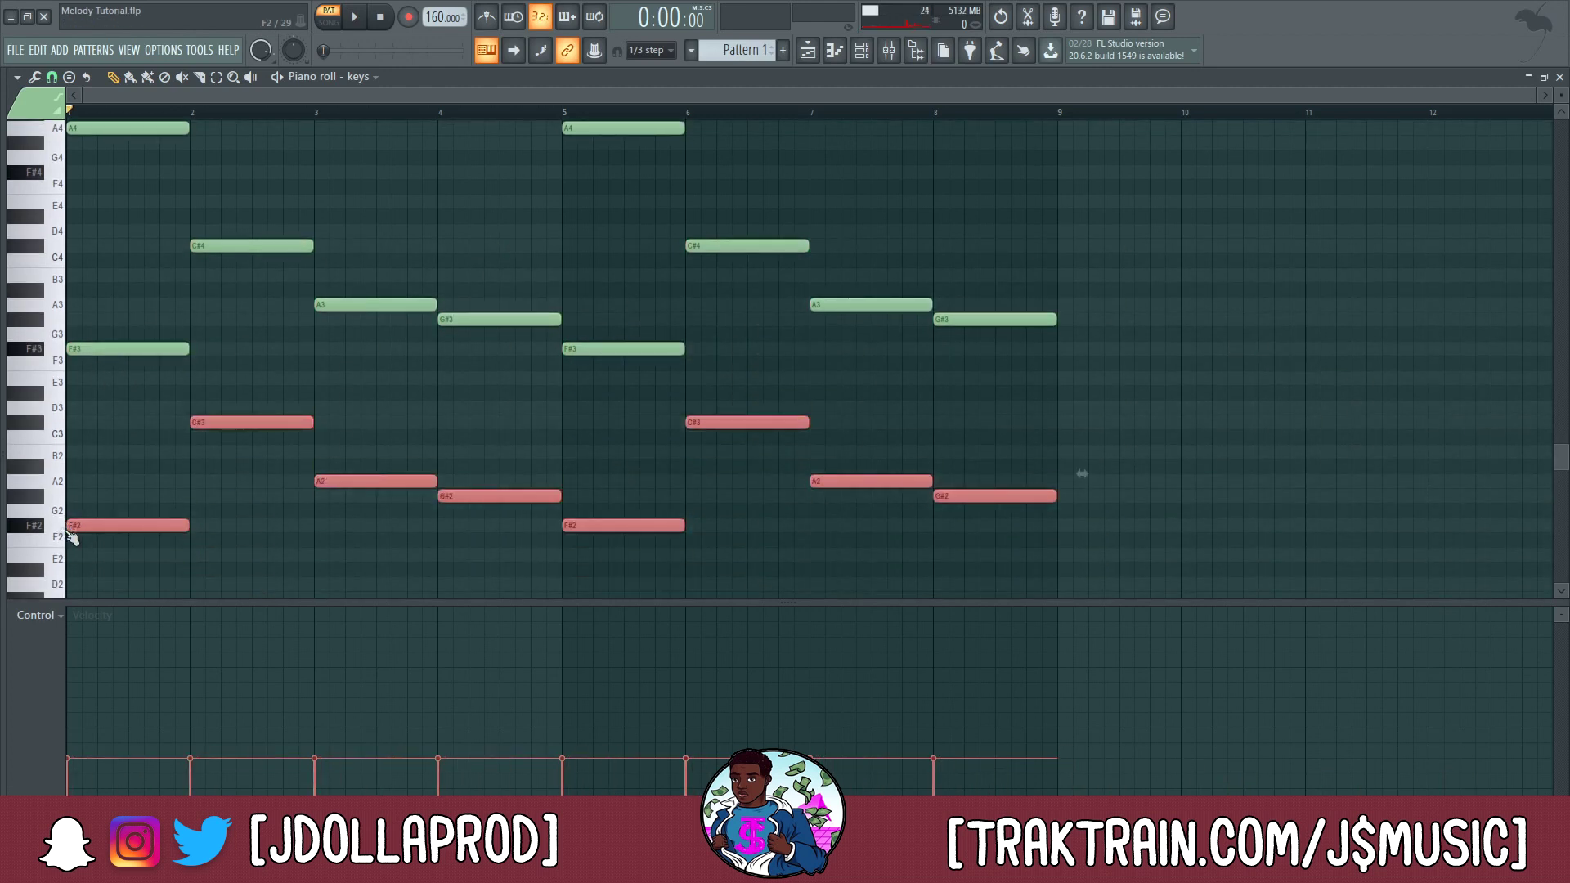
scroll(187, 478, "up", 3)
key("space")
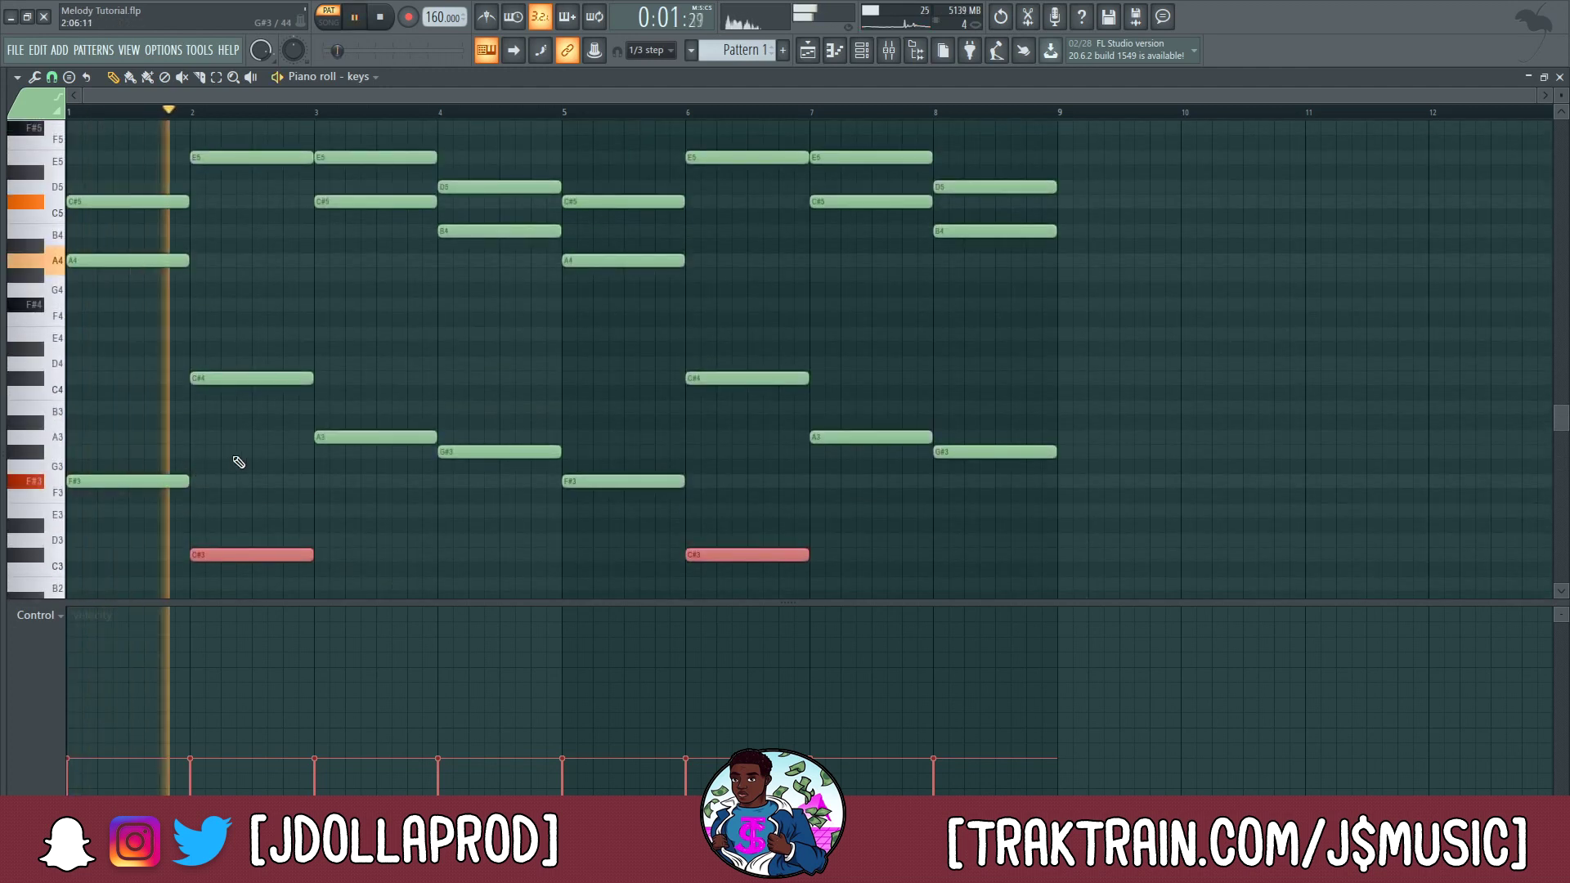
scroll(242, 456, "down", 3)
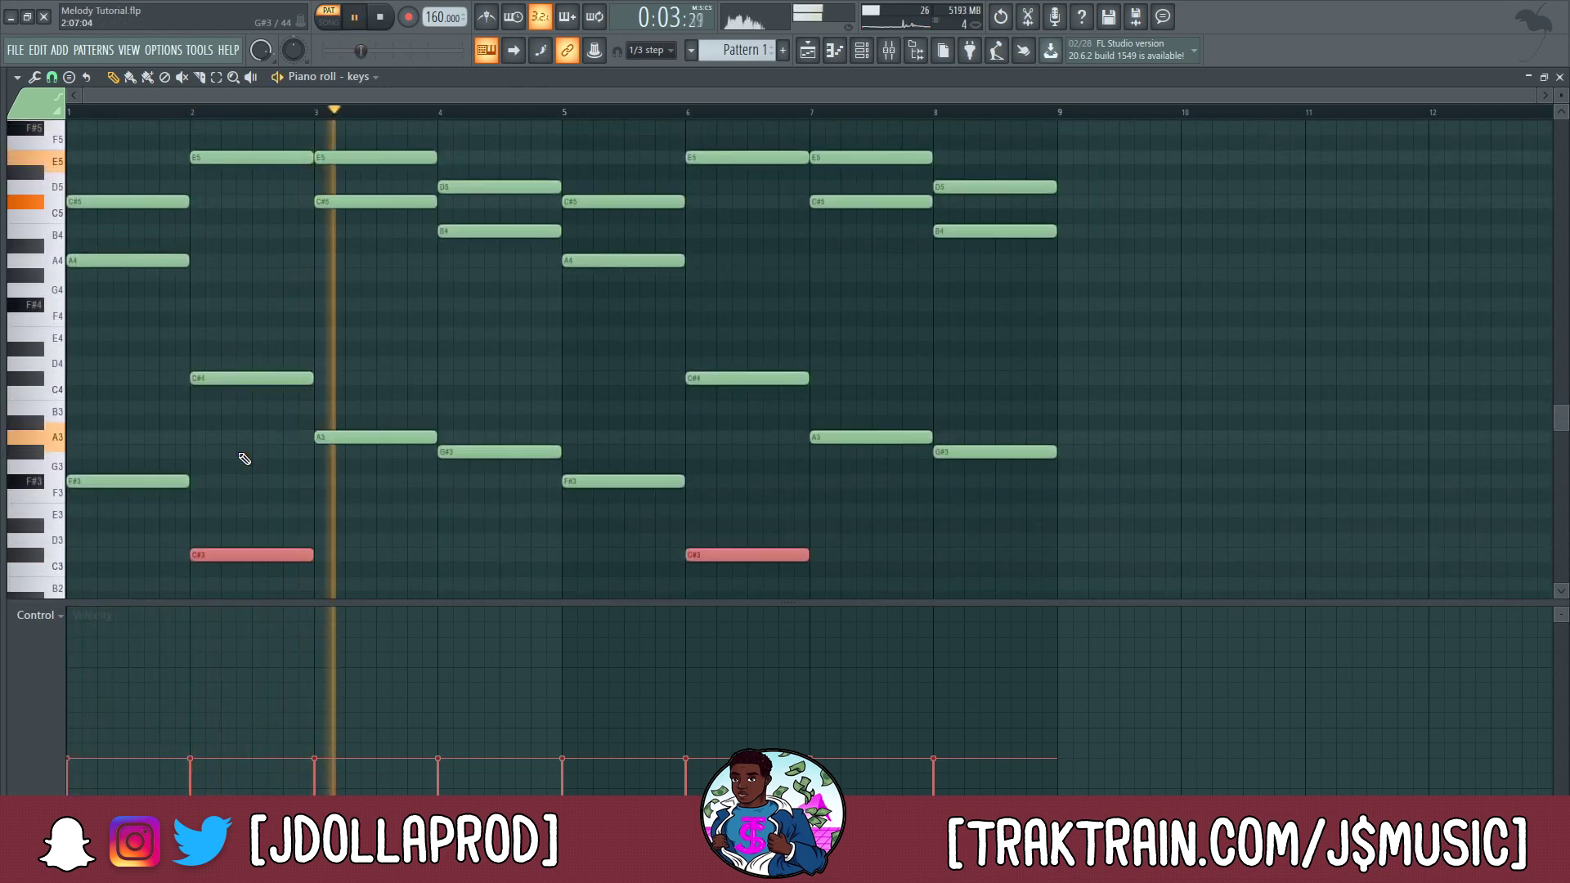
- Play the eight-bar progression and inspect its chord notes and low roots, auditioning the top notes of bars 6 and 8
scroll(645, 284, "up", 3)
scroll(935, 266, "up", 2)
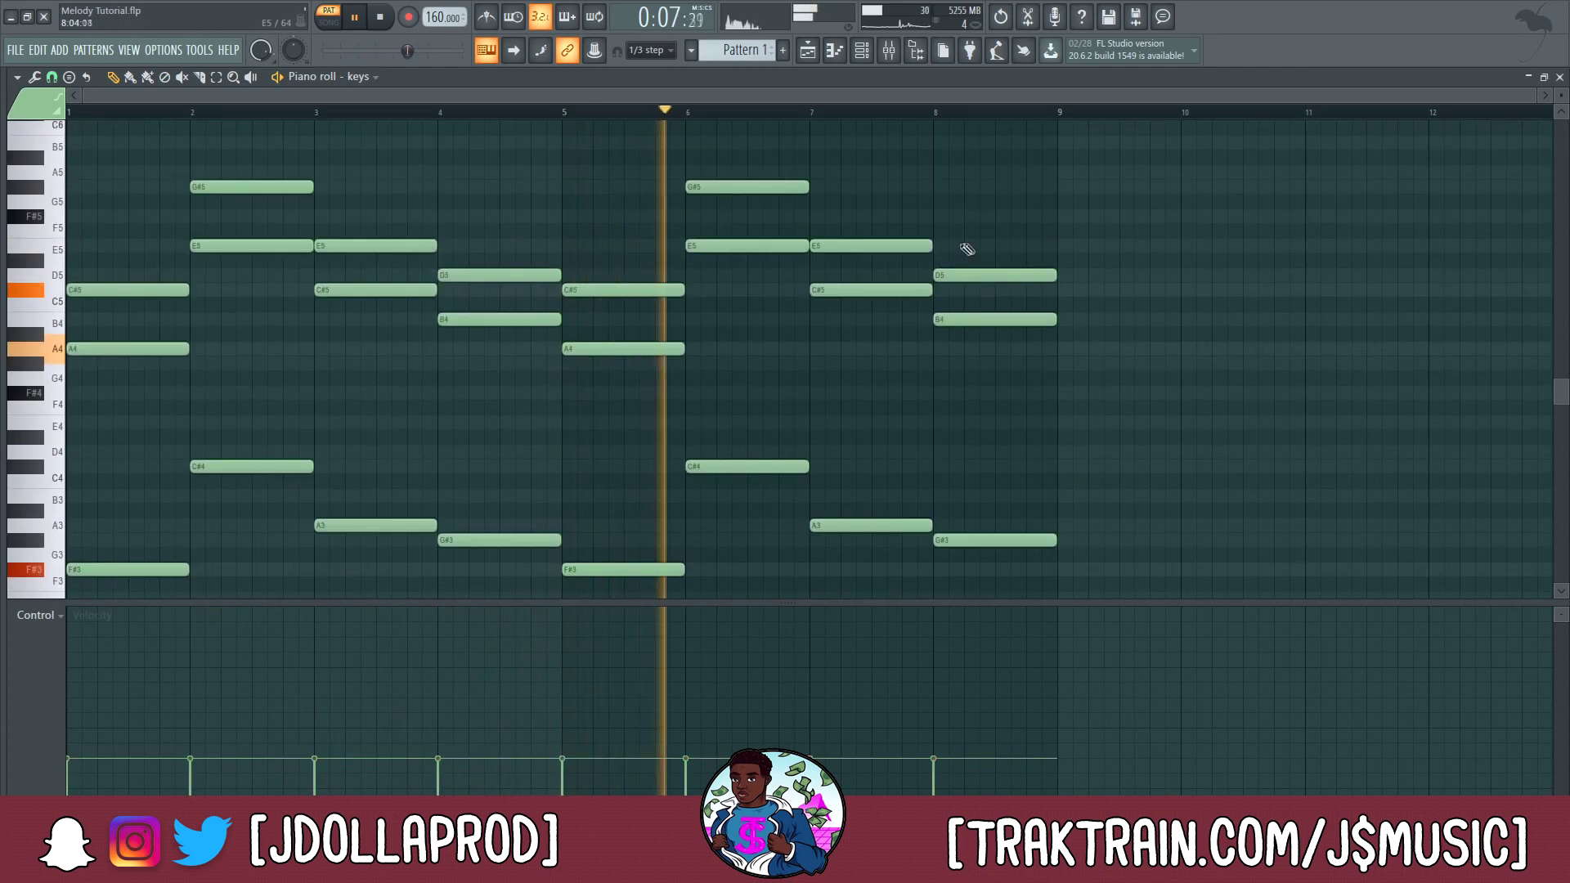
scroll(996, 239, "down", 2)
scroll(1022, 253, "down", 3)
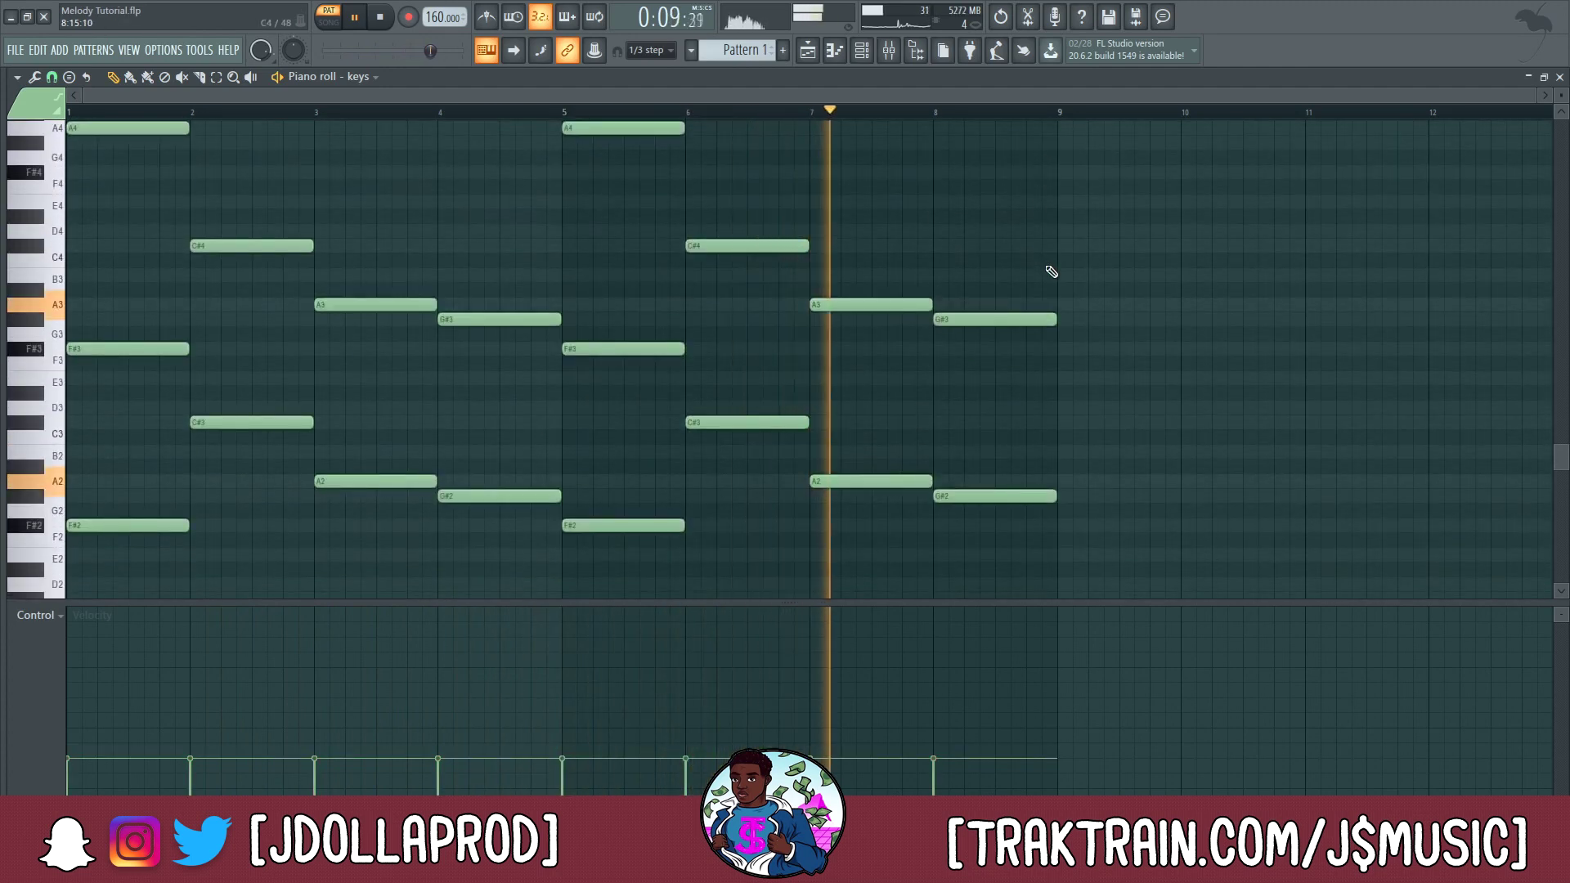
key("space")
scroll(1064, 280, "up", 2)
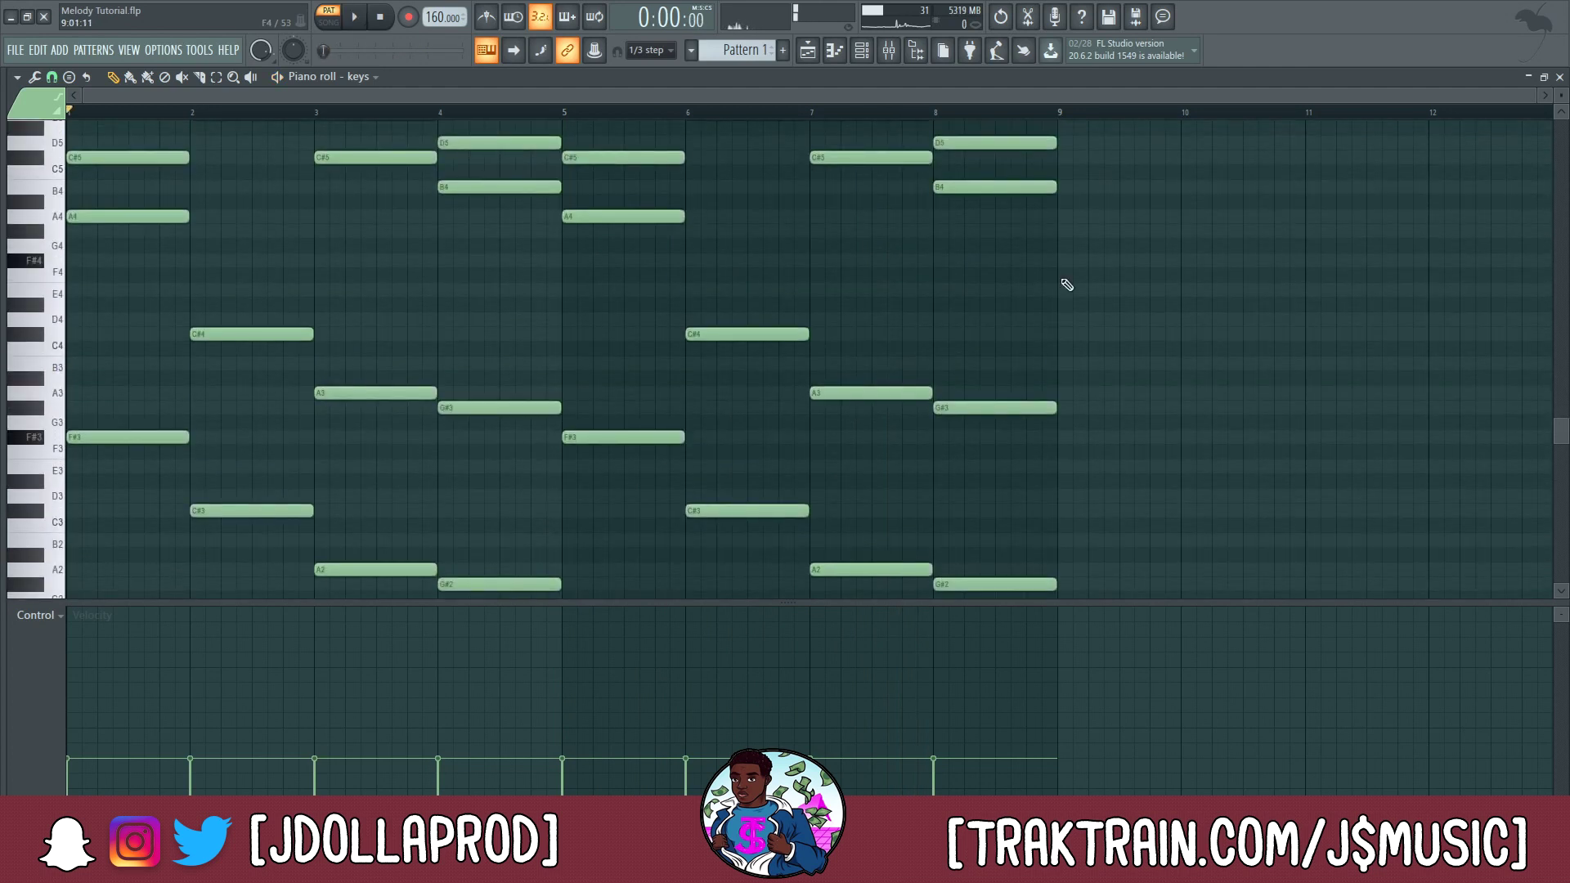
scroll(1067, 284, "up", 3)
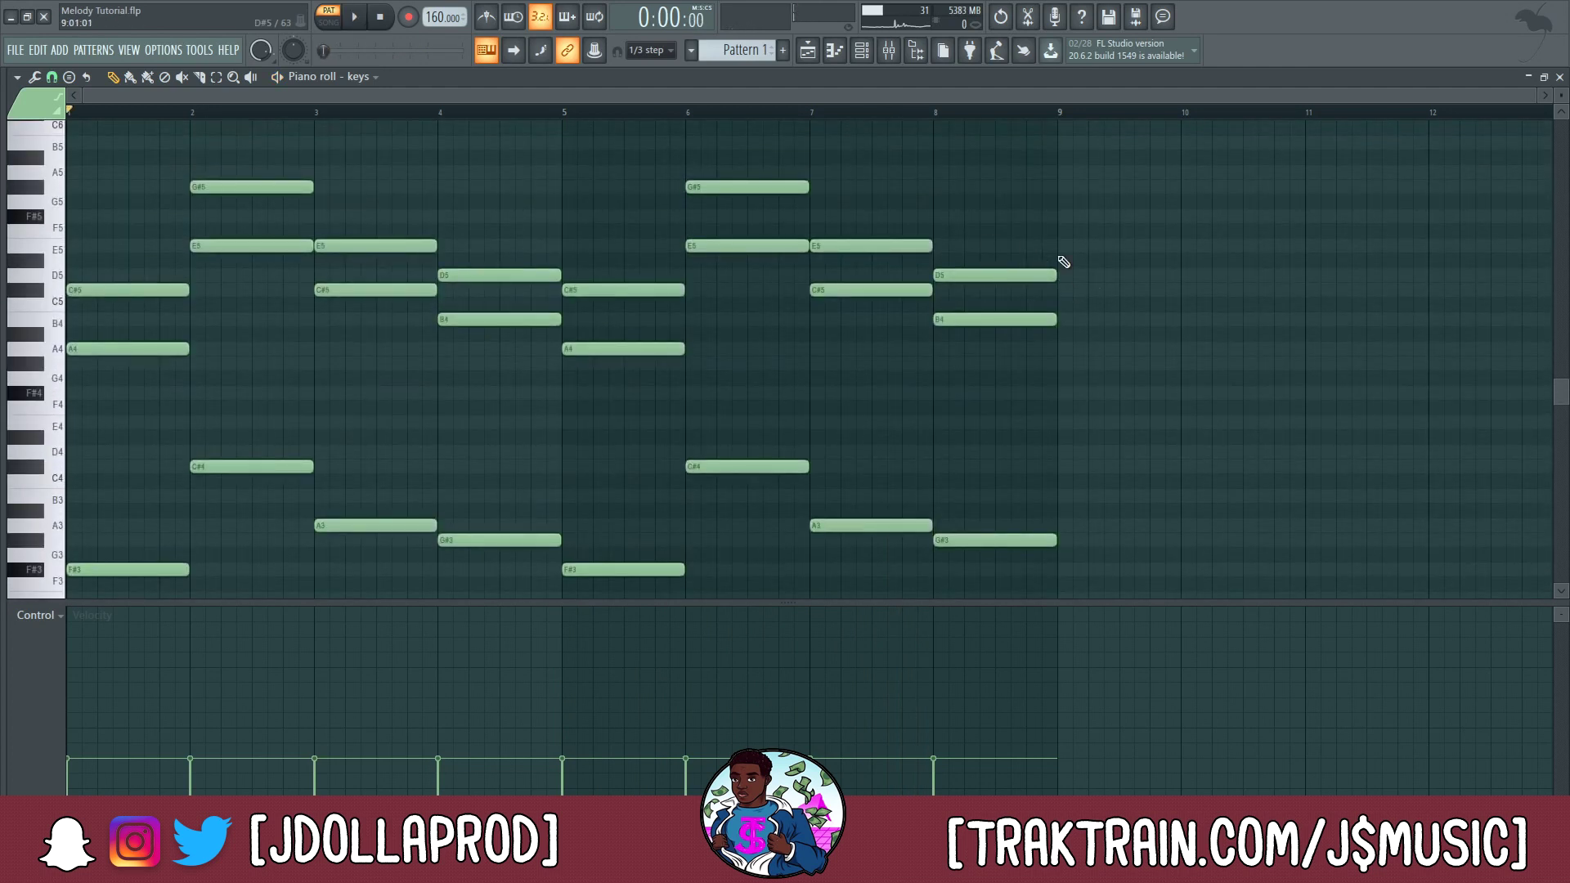
left_click(997, 278)
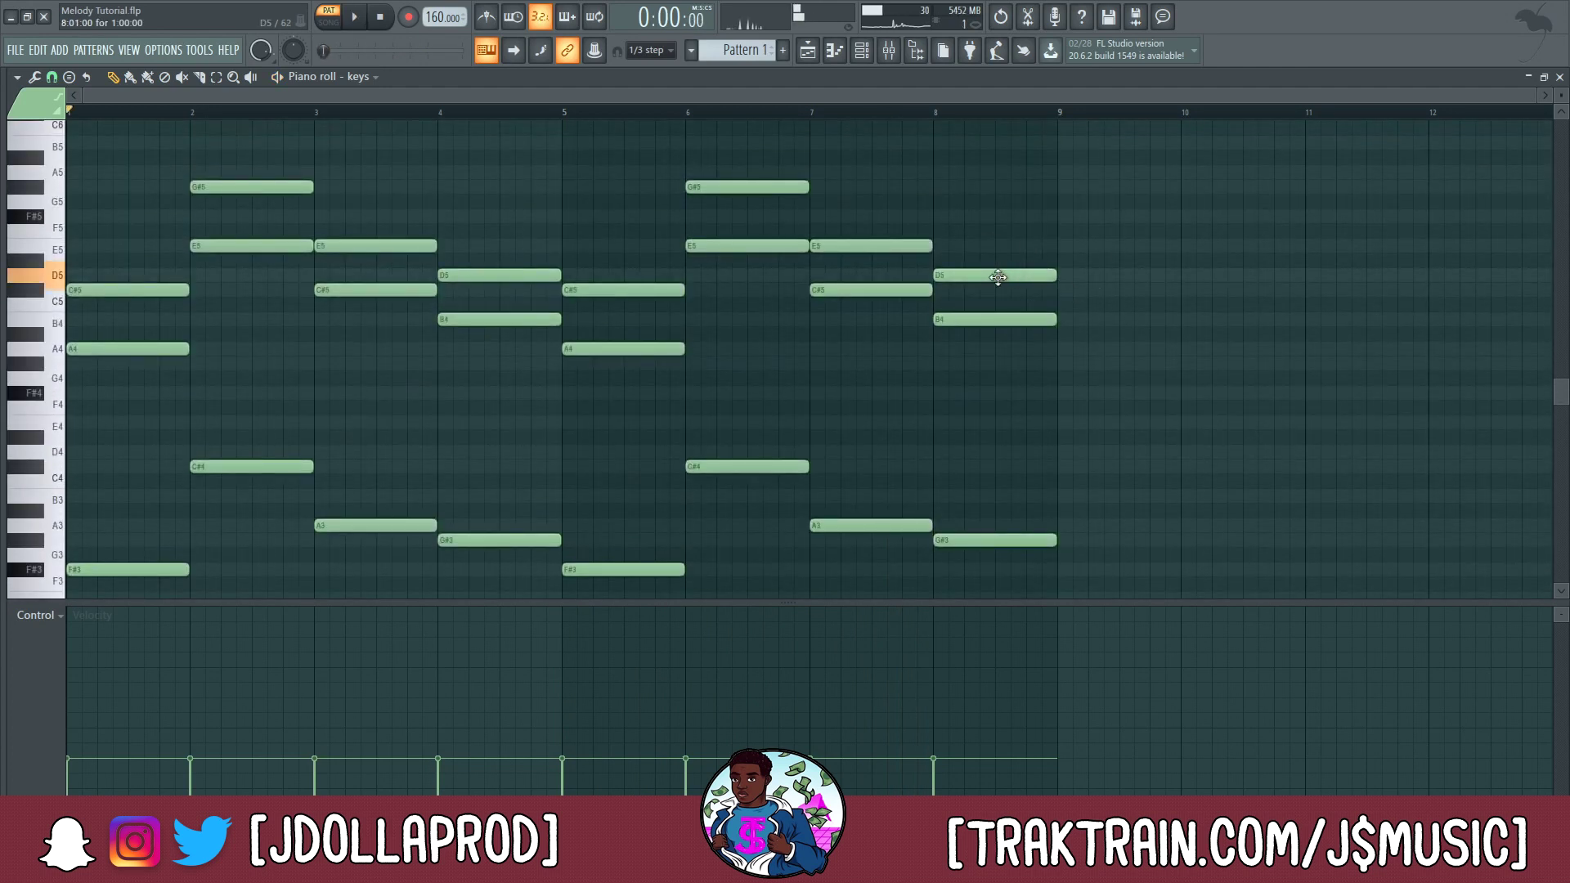
left_click(734, 189)
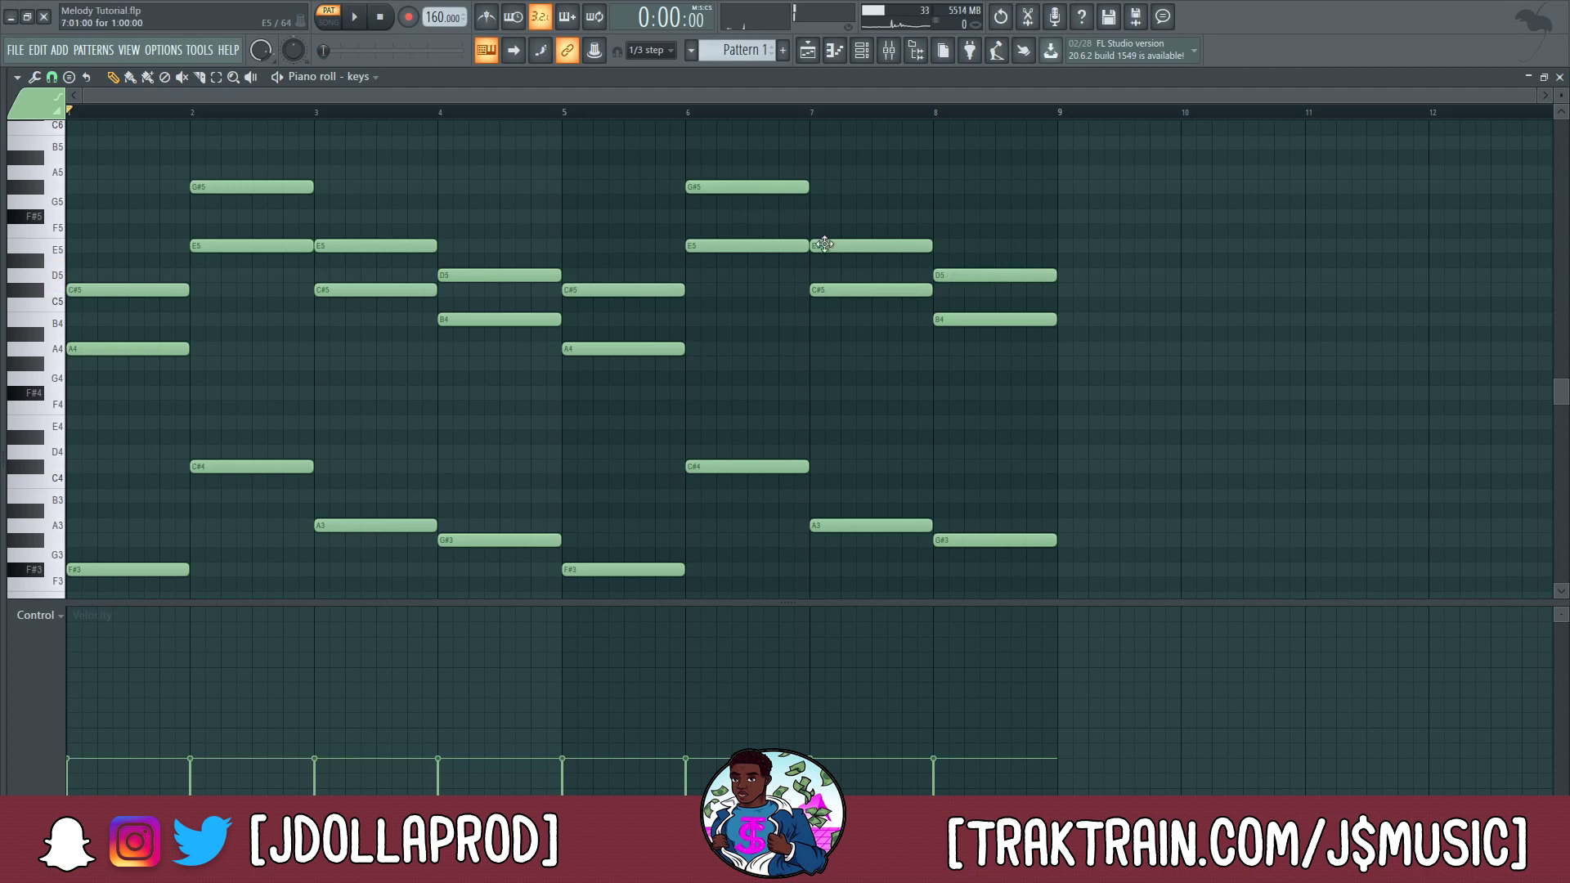
scroll(817, 244, "down", 5)
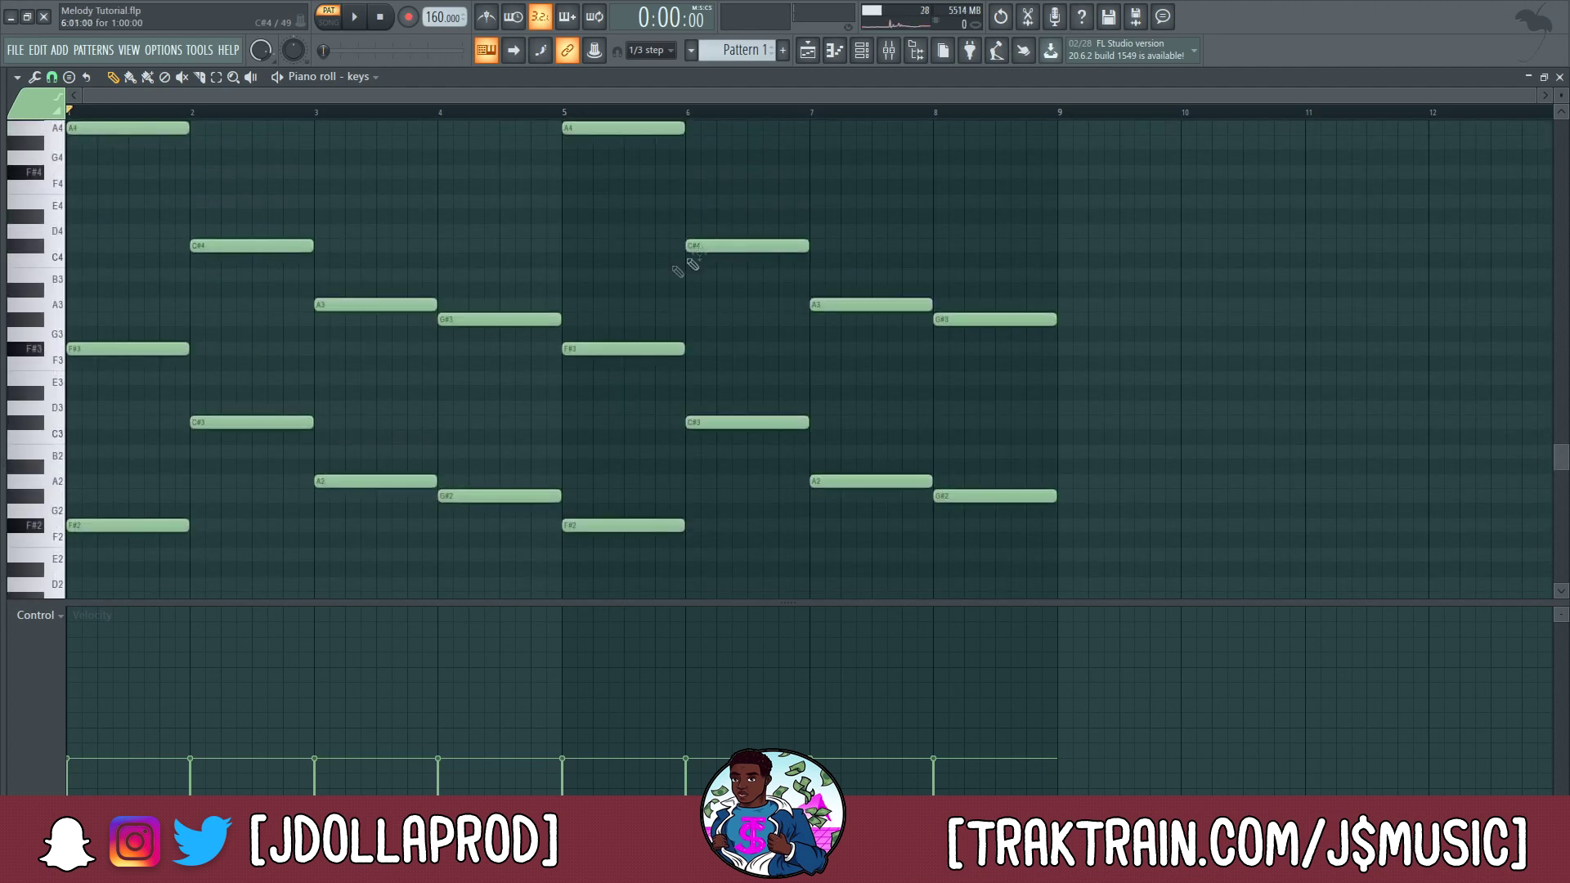
- Listen to the progression again from bar 4 and from bar 5
scroll(501, 305, "up", 2)
left_click(446, 113)
key("space")
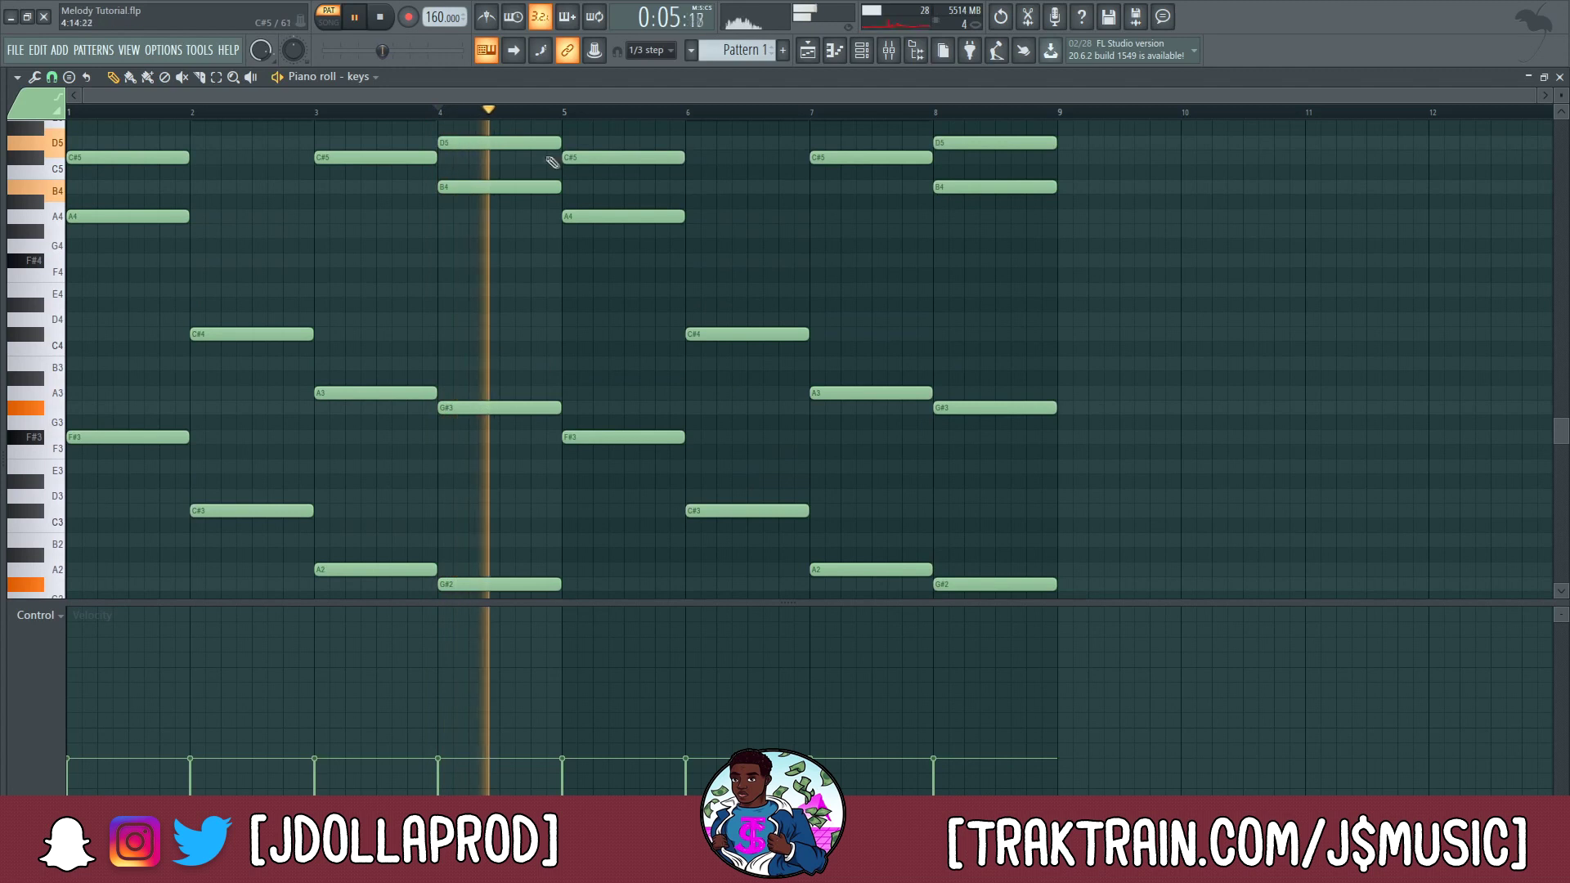
scroll(818, 176, "up", 2)
key("space")
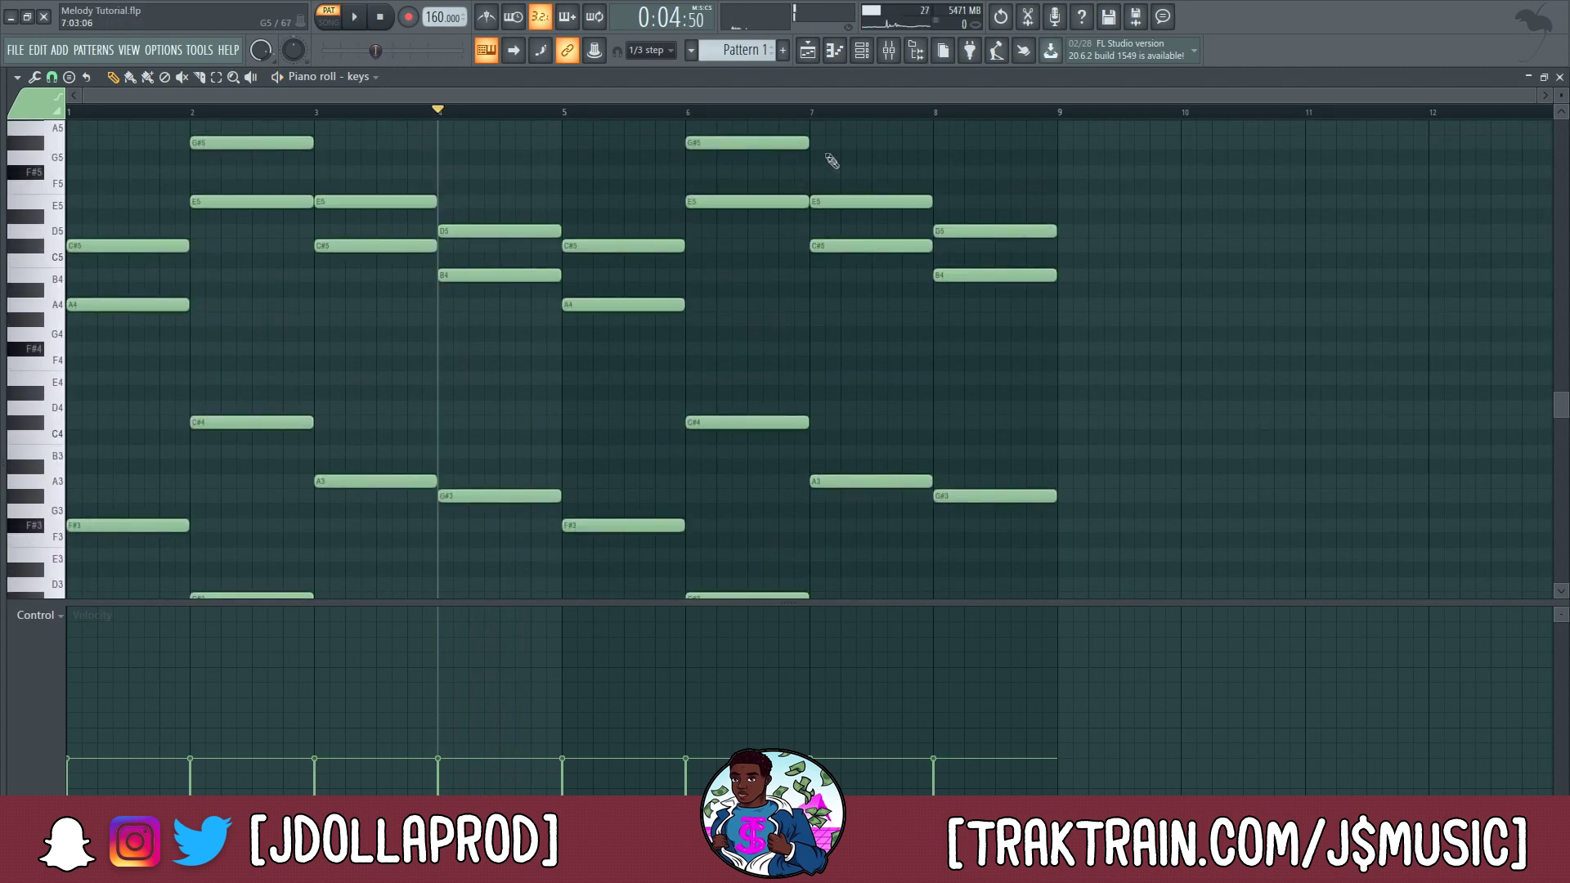
scroll(788, 108, "down", 2)
left_click(556, 113)
key("space")
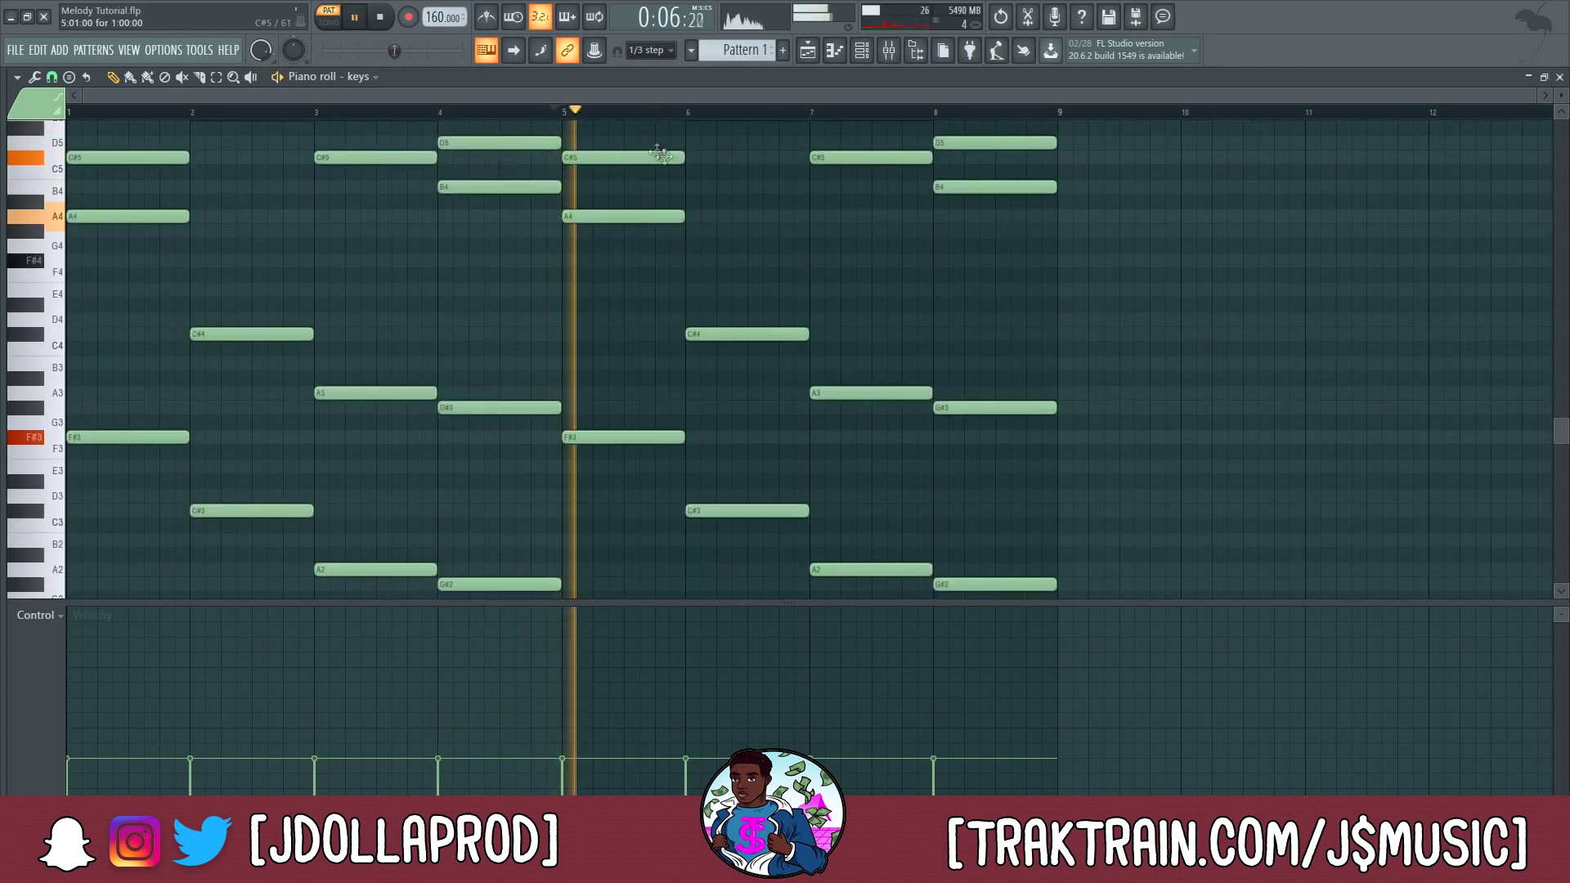
scroll(842, 344, "down", 3)
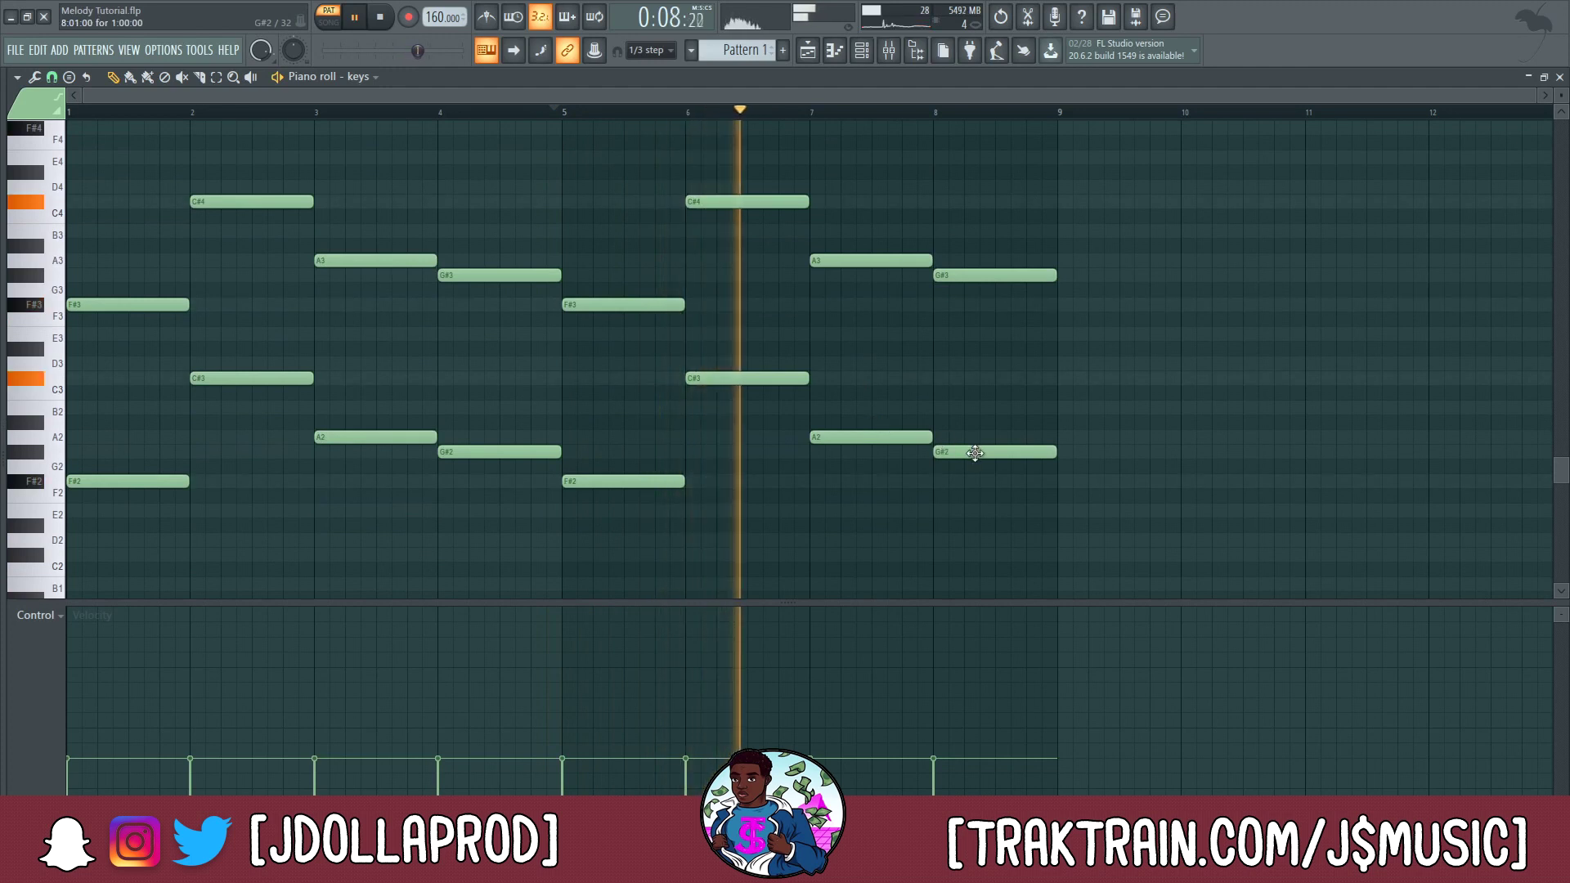
key("space")
- Move the two root notes in bar 8 up to B2 and B3
left_click_drag(974, 454, 974, 408)
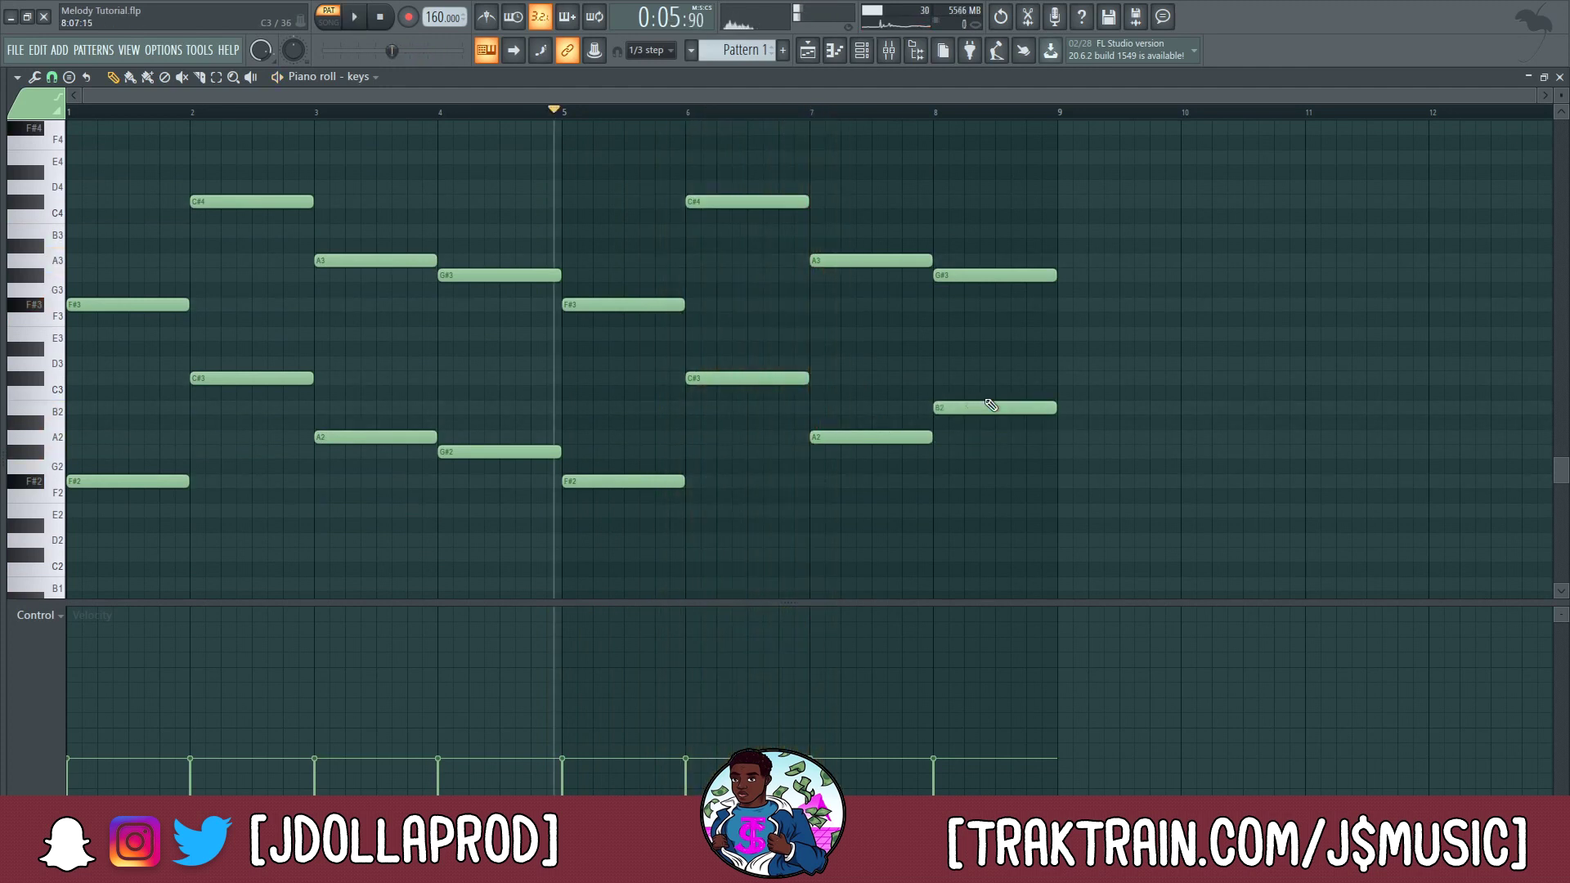
scroll(981, 409, "up", 4)
left_click_drag(999, 452, 1001, 401)
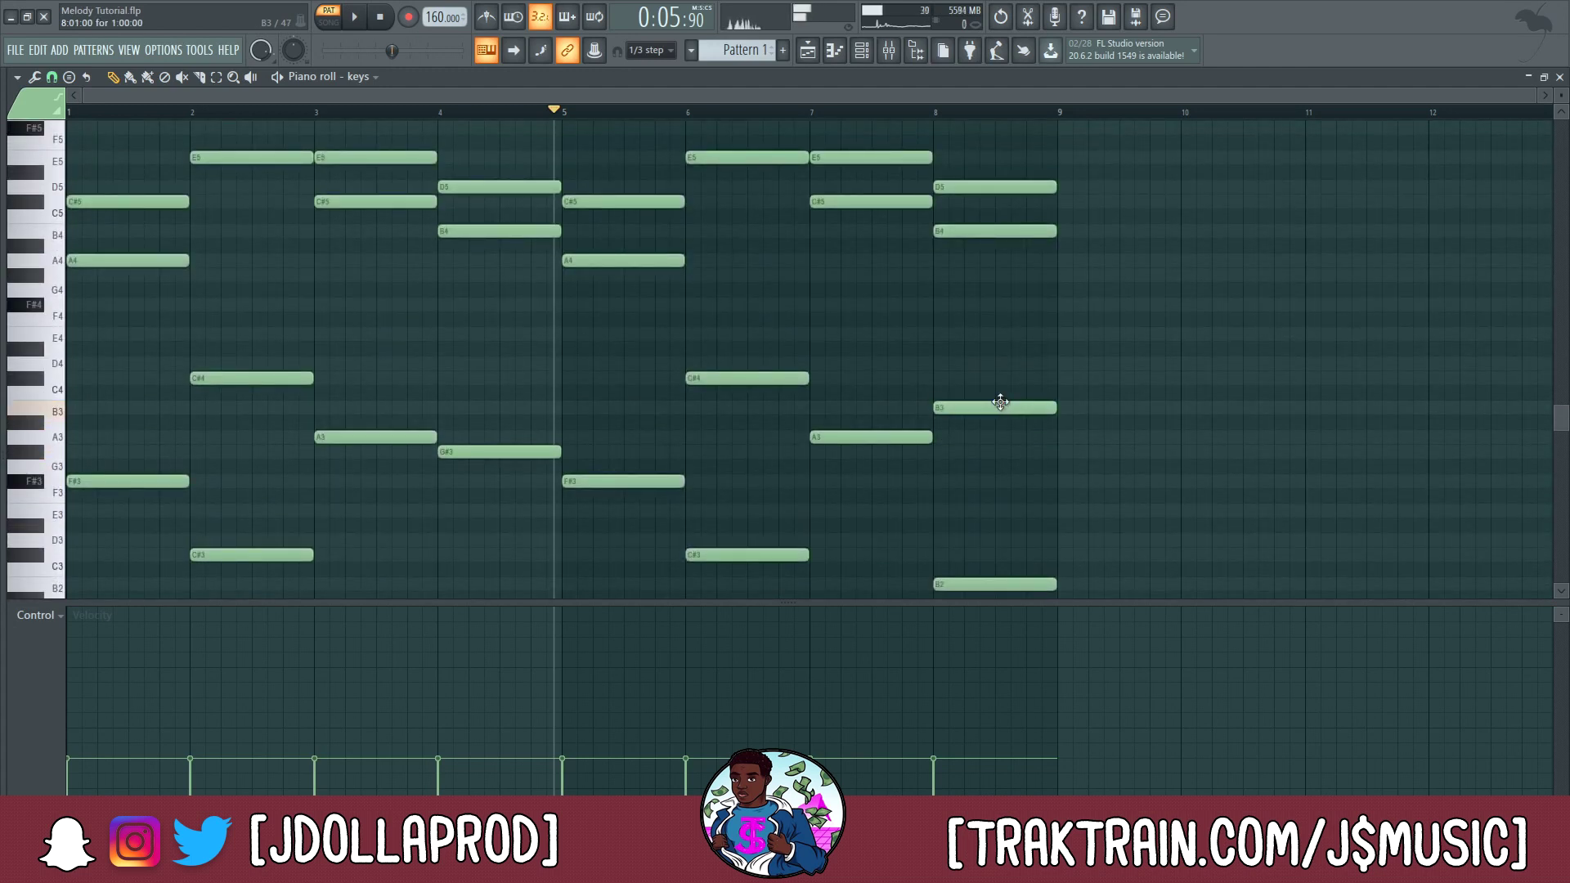
- Replace the old upper notes in bar 8 with D and F#, raise them an octave to D5 and F#5, and play back
left_click(939, 363)
left_click(937, 304)
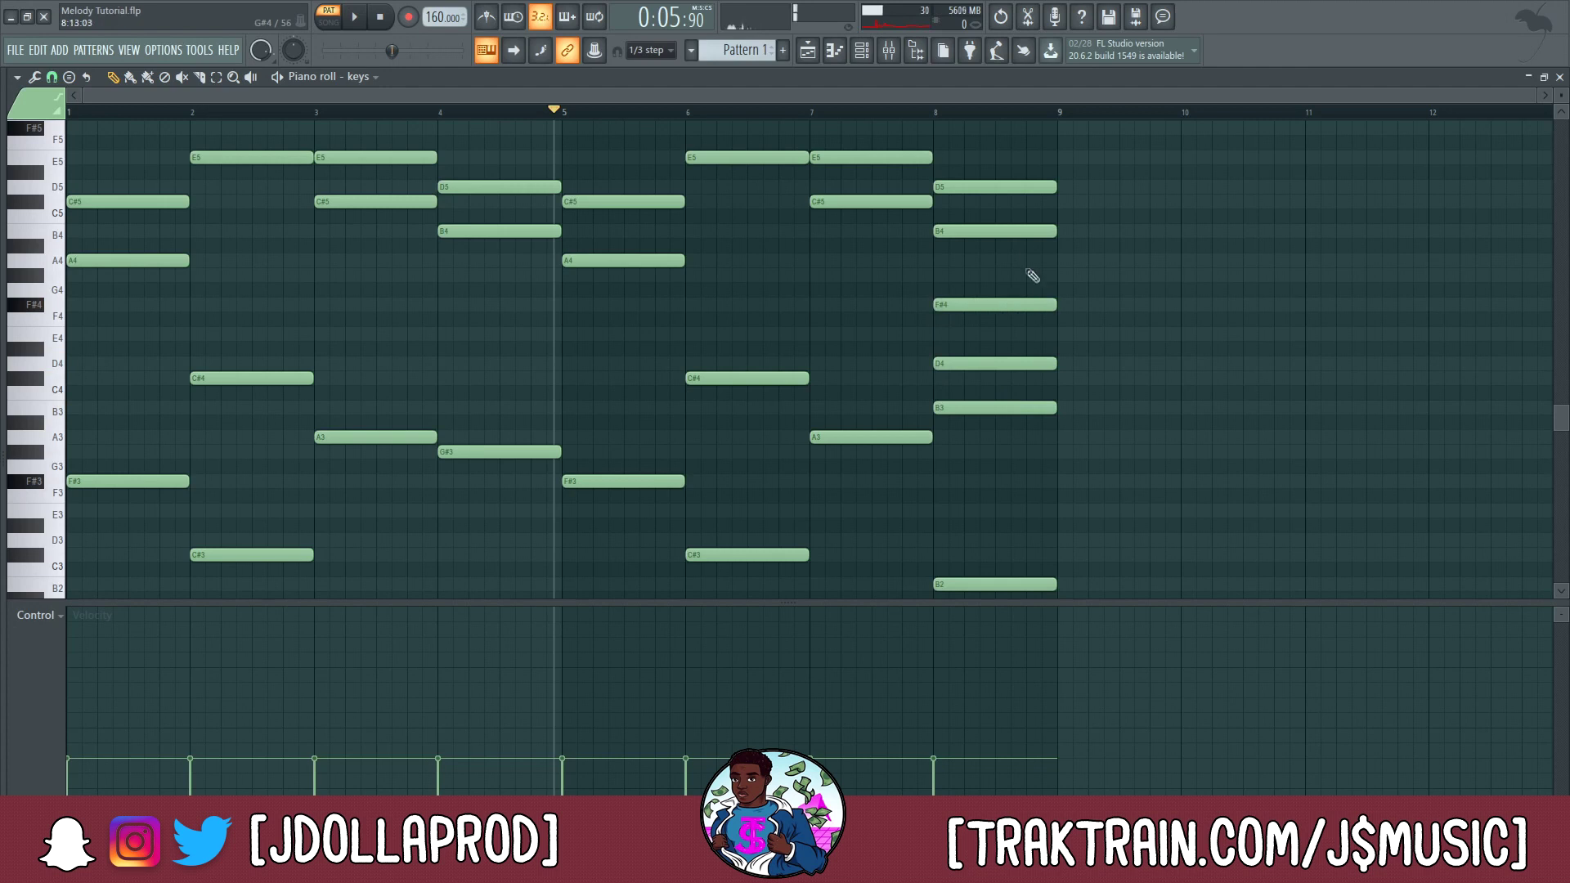
right_click(1014, 186)
right_click(995, 231)
left_click_drag(1000, 282, 955, 370)
key("ctrl+Up")
key("space")
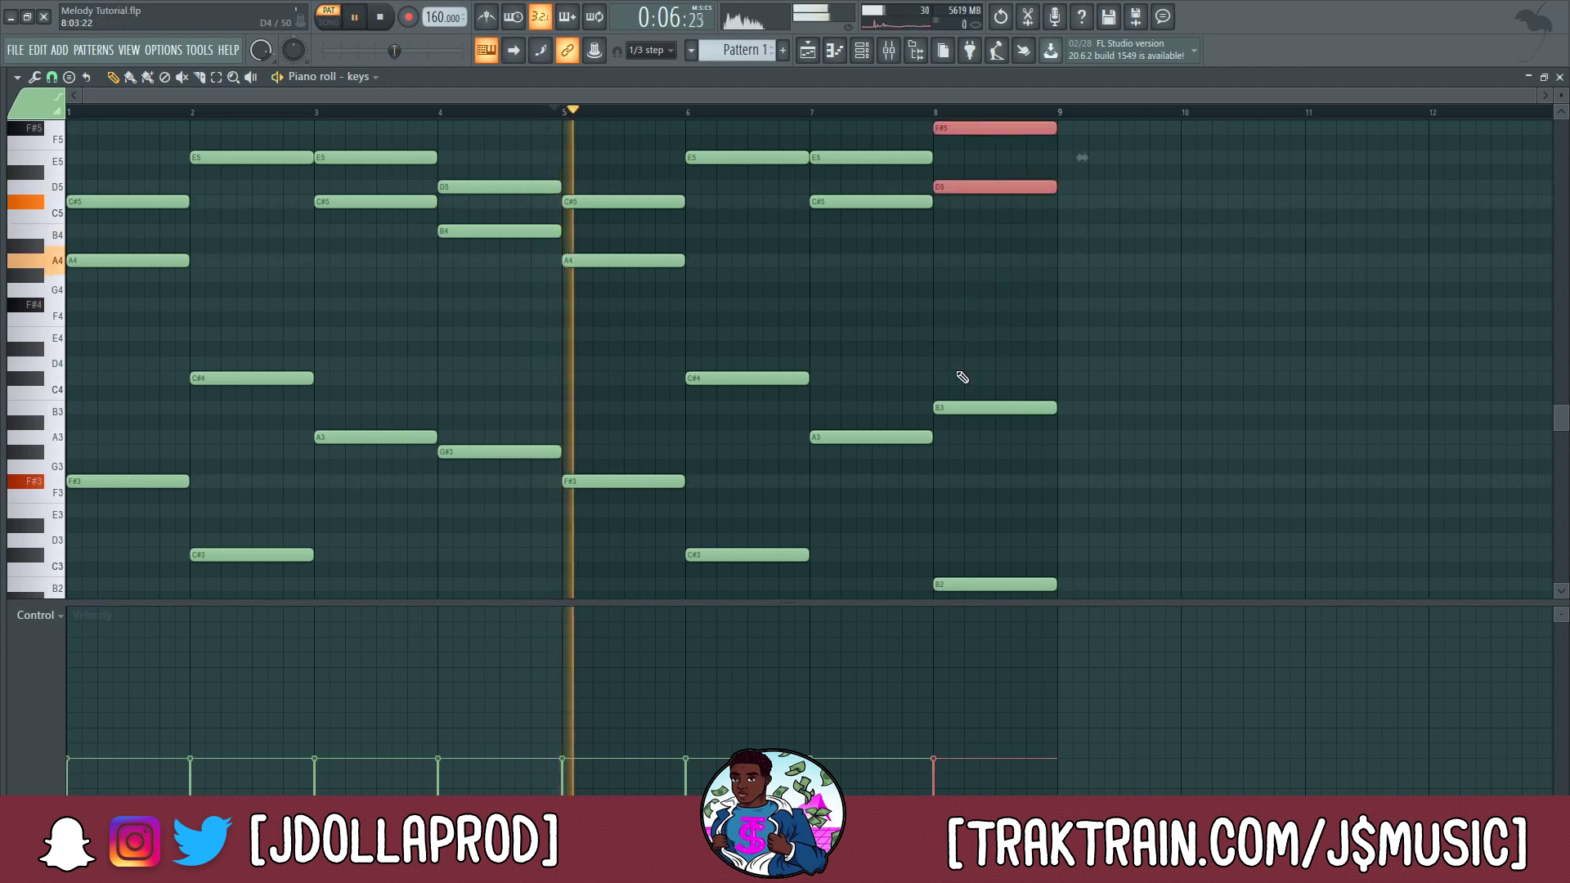
- Deselect the notes and check the chords and roots across the bars during playback
key("ctrl+d")
scroll(916, 205, "down", 3)
scroll(989, 295, "up", 1)
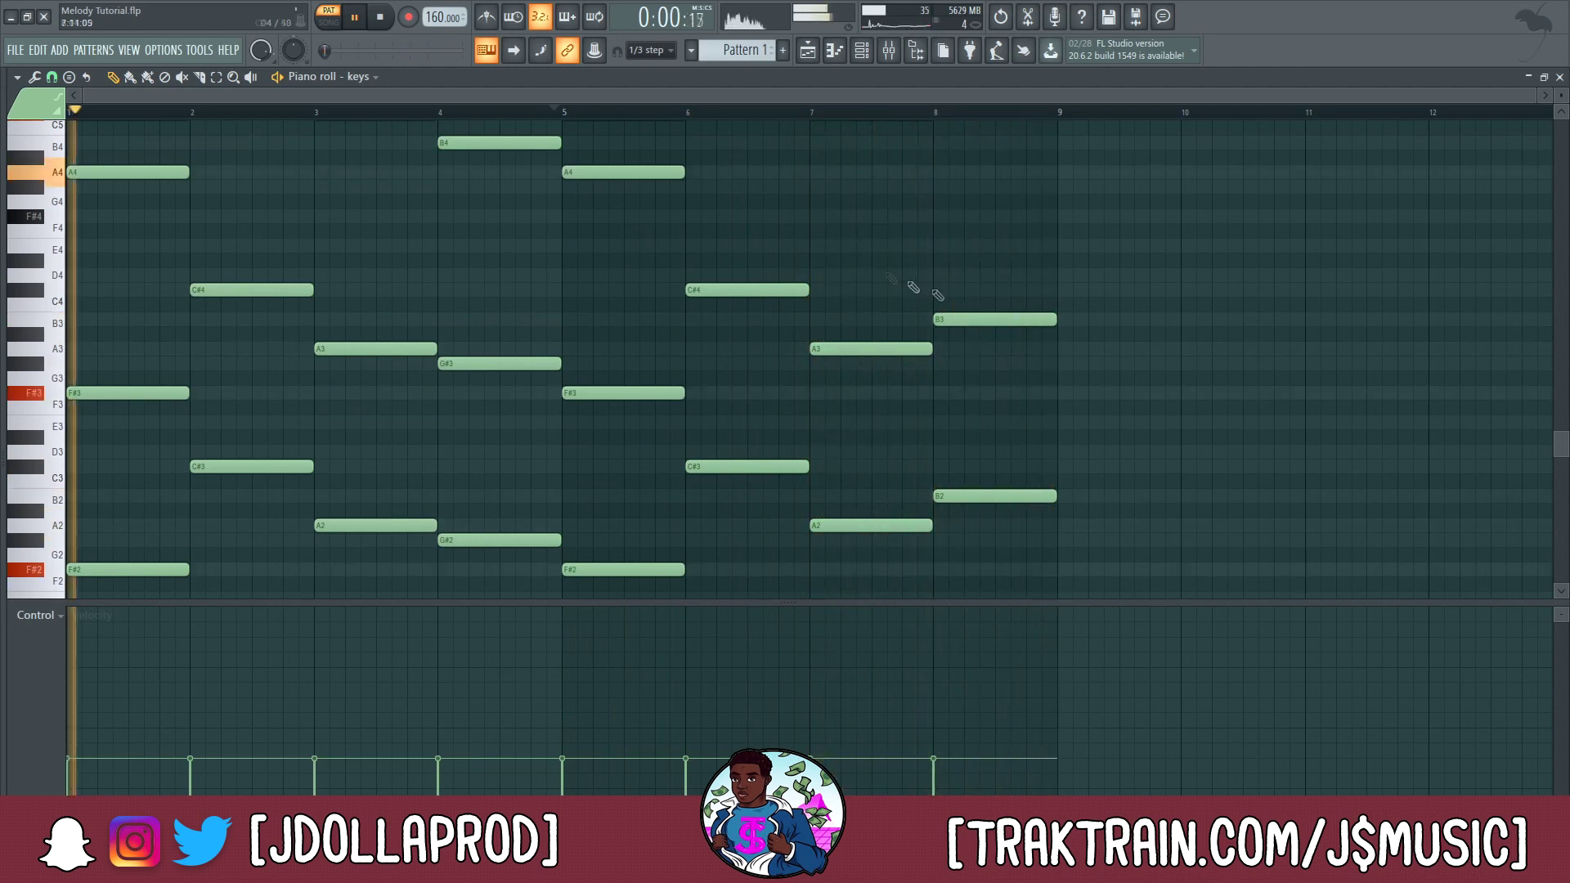
scroll(140, 305, "up", 5)
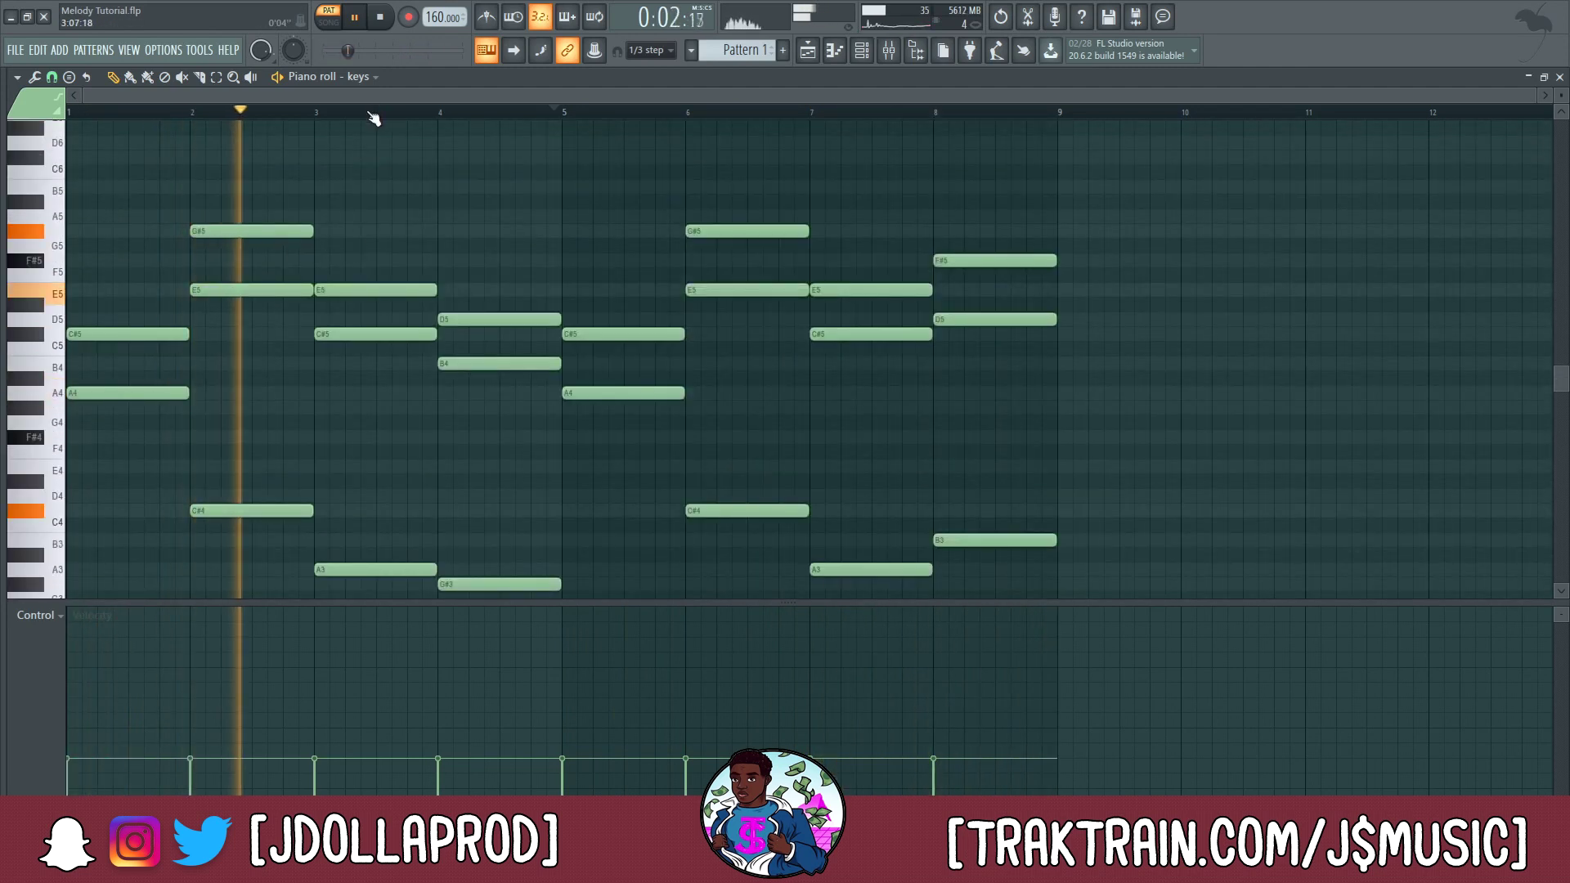
scroll(425, 312, "down", 3)
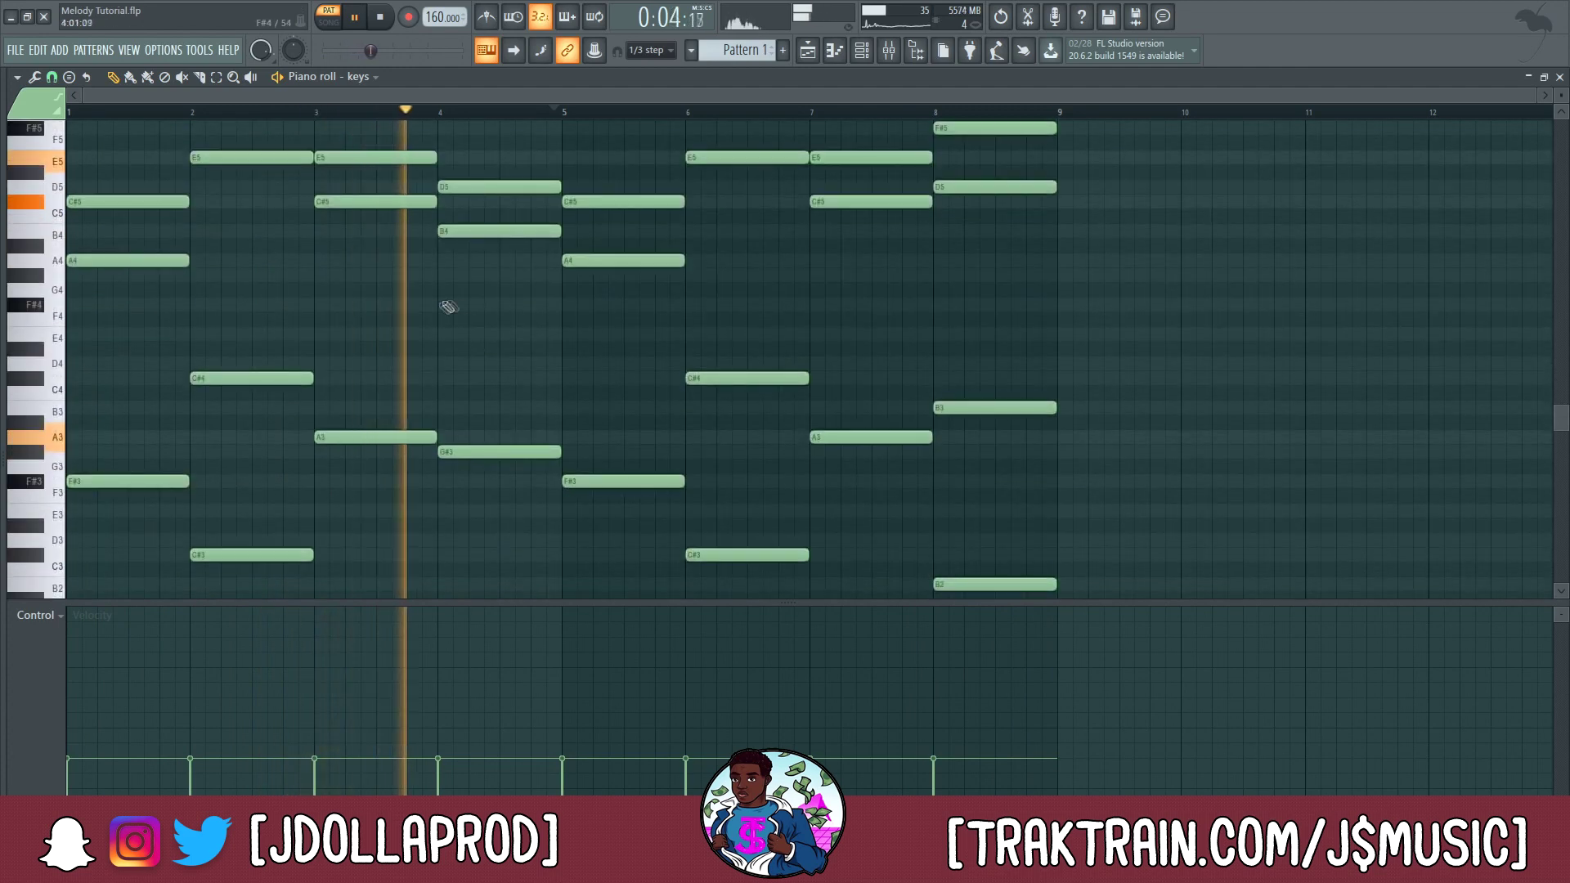
scroll(462, 307, "down", 3)
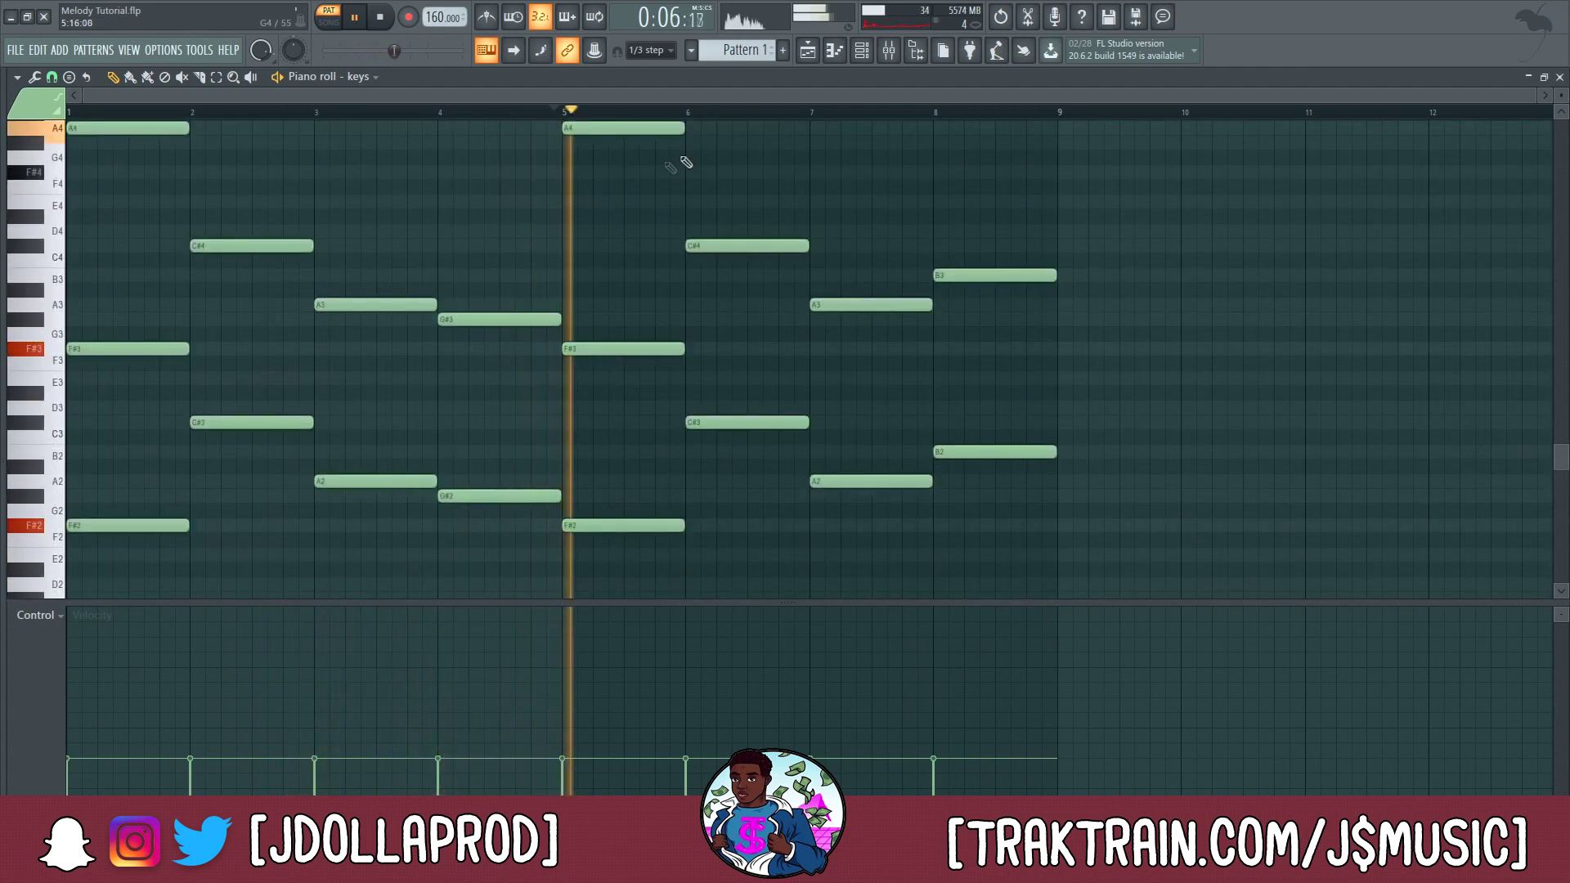
key("space")
scroll(649, 210, "down", 3)
scroll(646, 288, "up", 5)
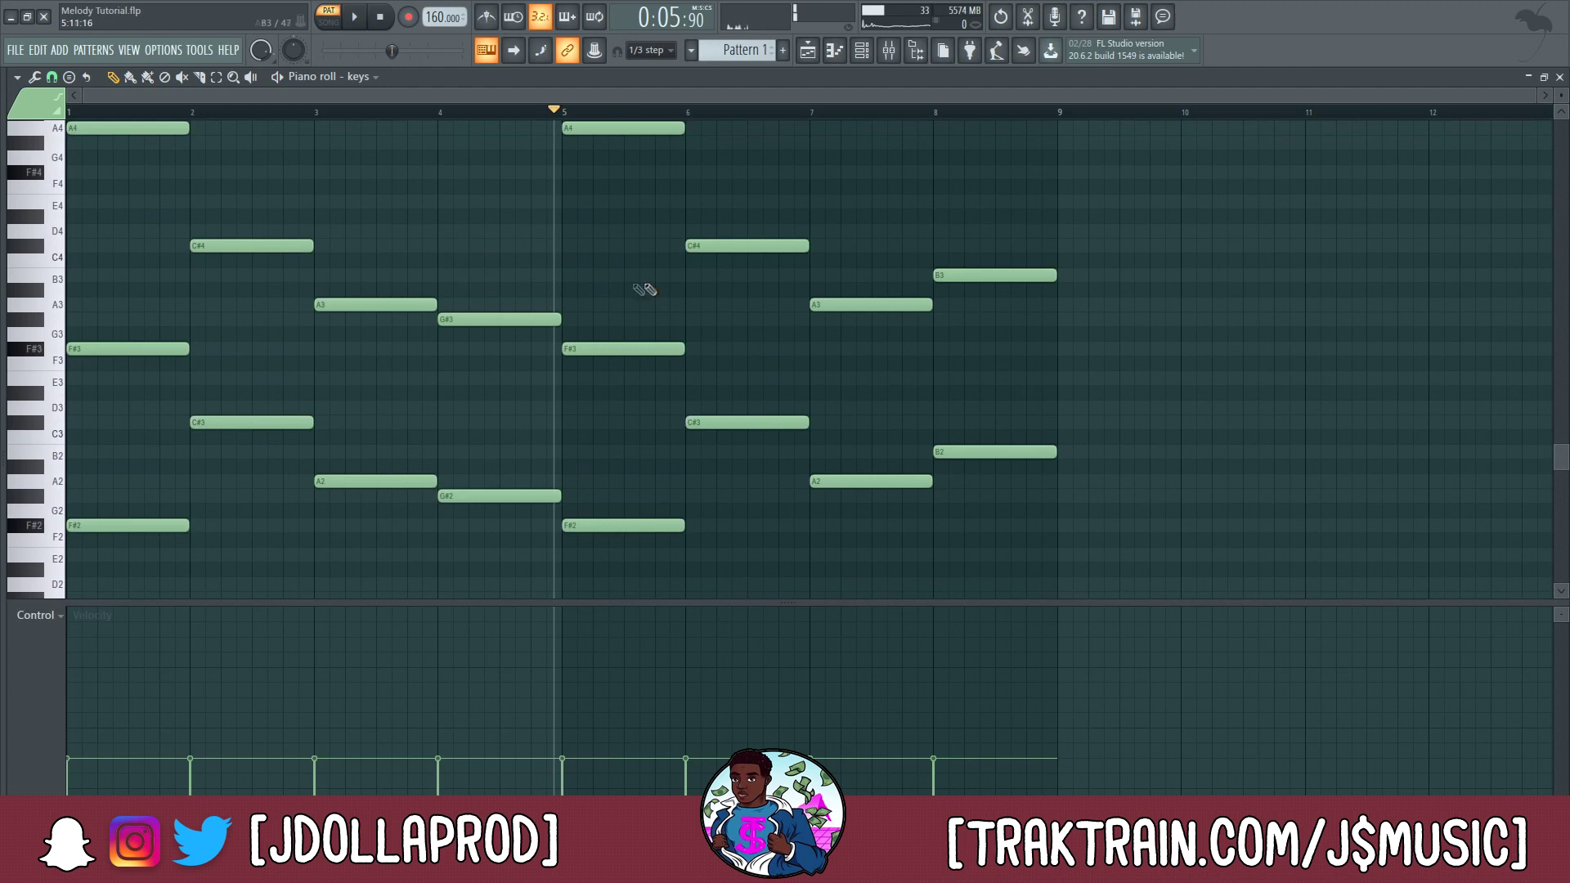
- In bar 1, shorten A4 to three beats and add one-beat F#4 and A4 notes on beats 3 and 4
scroll(245, 316, "up", 3)
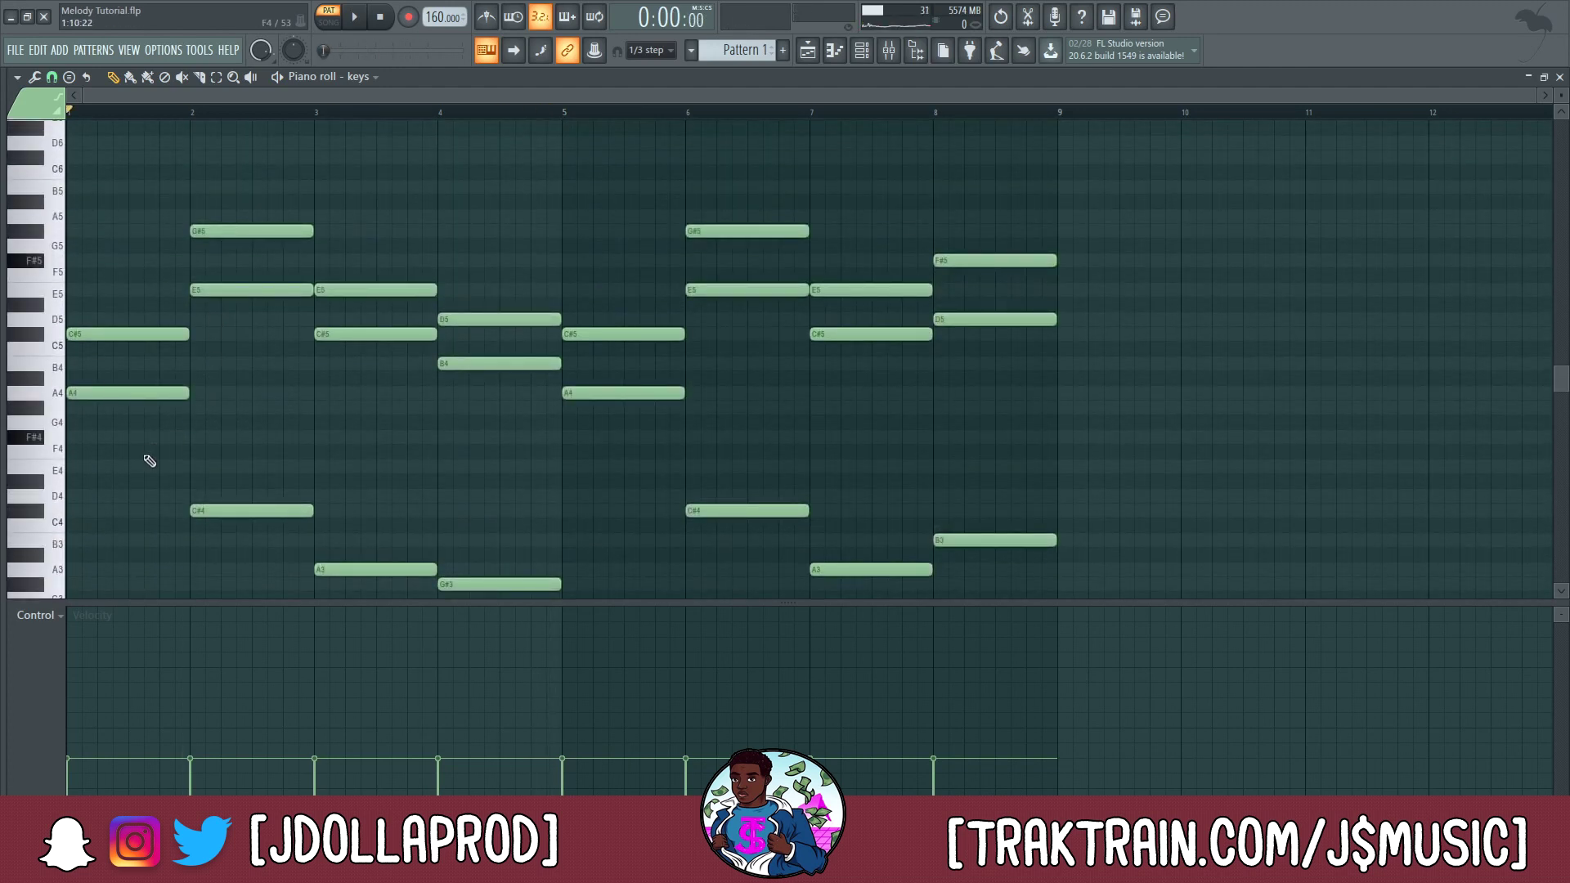
scroll(147, 445, "down", 2)
scroll(154, 420, "up", 3)
left_click(133, 512)
key("space")
left_click_drag(203, 512, 204, 482)
left_click_drag(210, 479, 156, 488)
key("space")
mouse_move(163, 425)
left_mouse_down()
mouse_move(164, 404)
mouse_move(151, 454)
mouse_move(174, 441)
mouse_move(159, 441)
left_mouse_up()
key("space")
key("space")
key("space")
key("space")
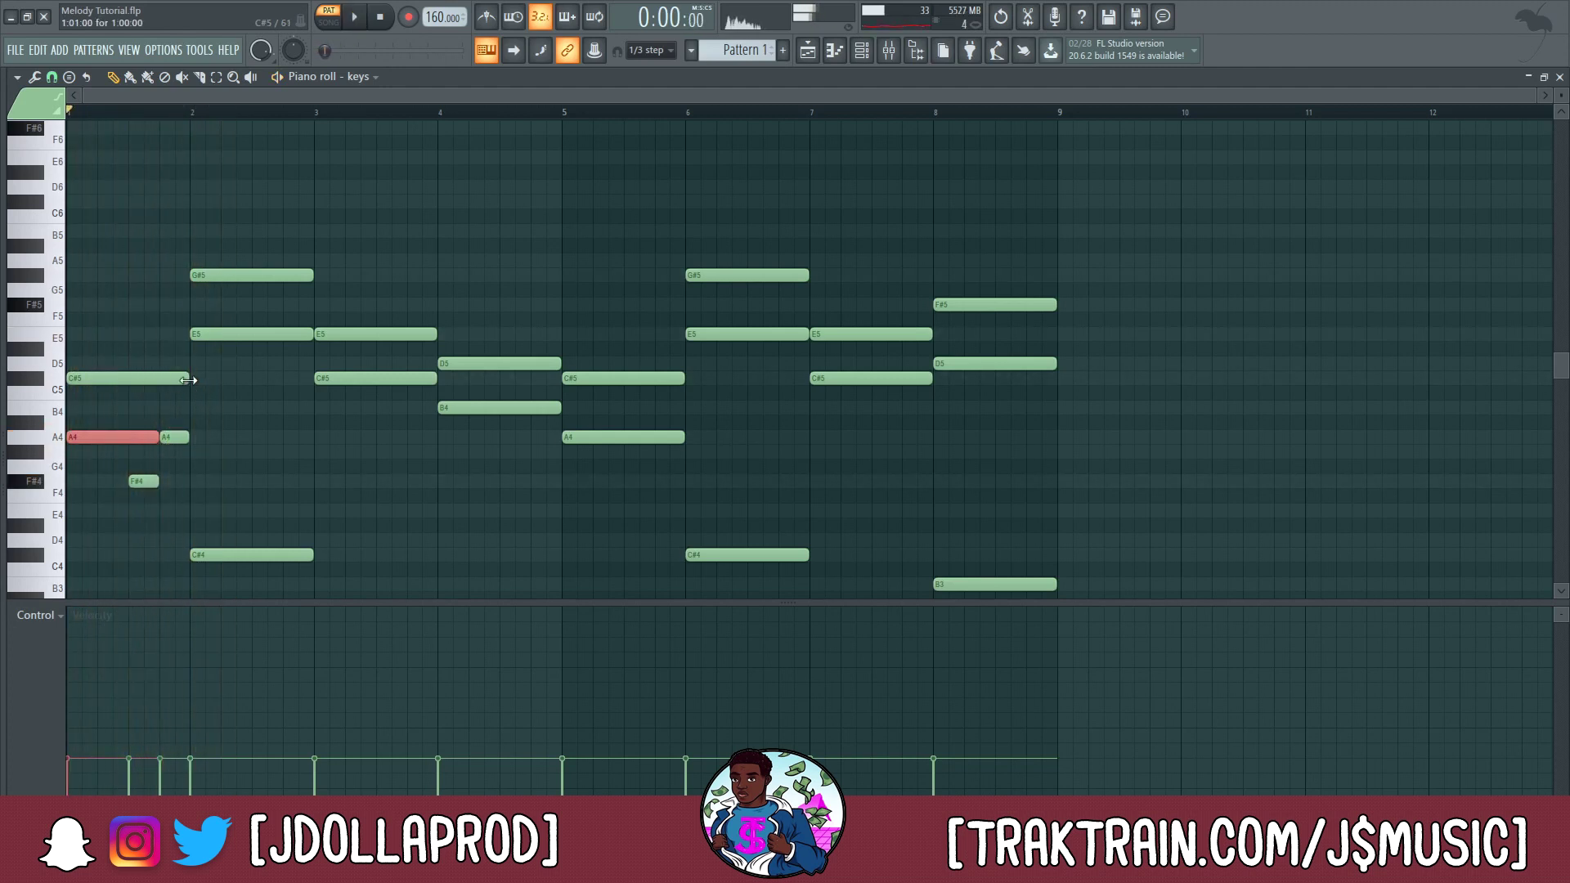
- Add a bar-long G#4 to the chord in bar 2 and play it back
left_click(193, 389)
left_click_drag(195, 377, 315, 470)
key("space")
key("space")
- Add a one-beat F#5 melody note on the last beat of bar 2 and listen to the result
left_click(279, 378)
left_click_drag(280, 377, 296, 305)
key("space")
key("space")
key("space")
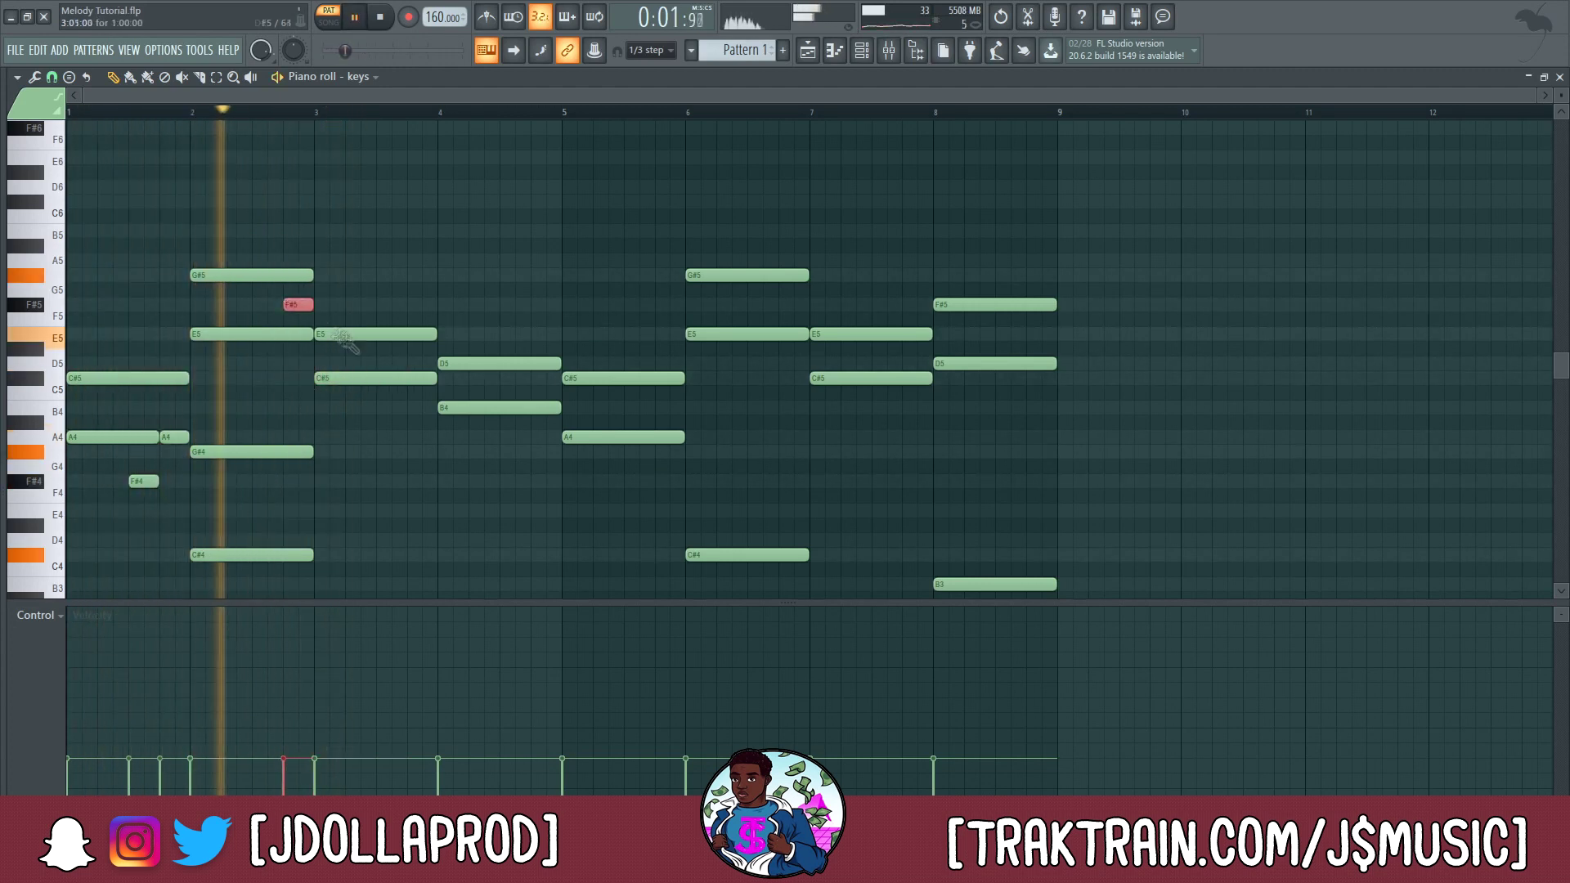
key("space")
- Add one-beat A4 and G#4 melody notes on the last two beats of bar 4
left_click_drag(508, 451, 508, 437)
left_click(536, 452)
key("space")
- Try one-beat B4 and C#5 notes on the last two beats of bar 6 and listen back
left_click(753, 231)
left_click(786, 201)
key("space")
left_click_drag(799, 196, 728, 251)
key("ctrl+Down")
key("space")
left_click(709, 112)
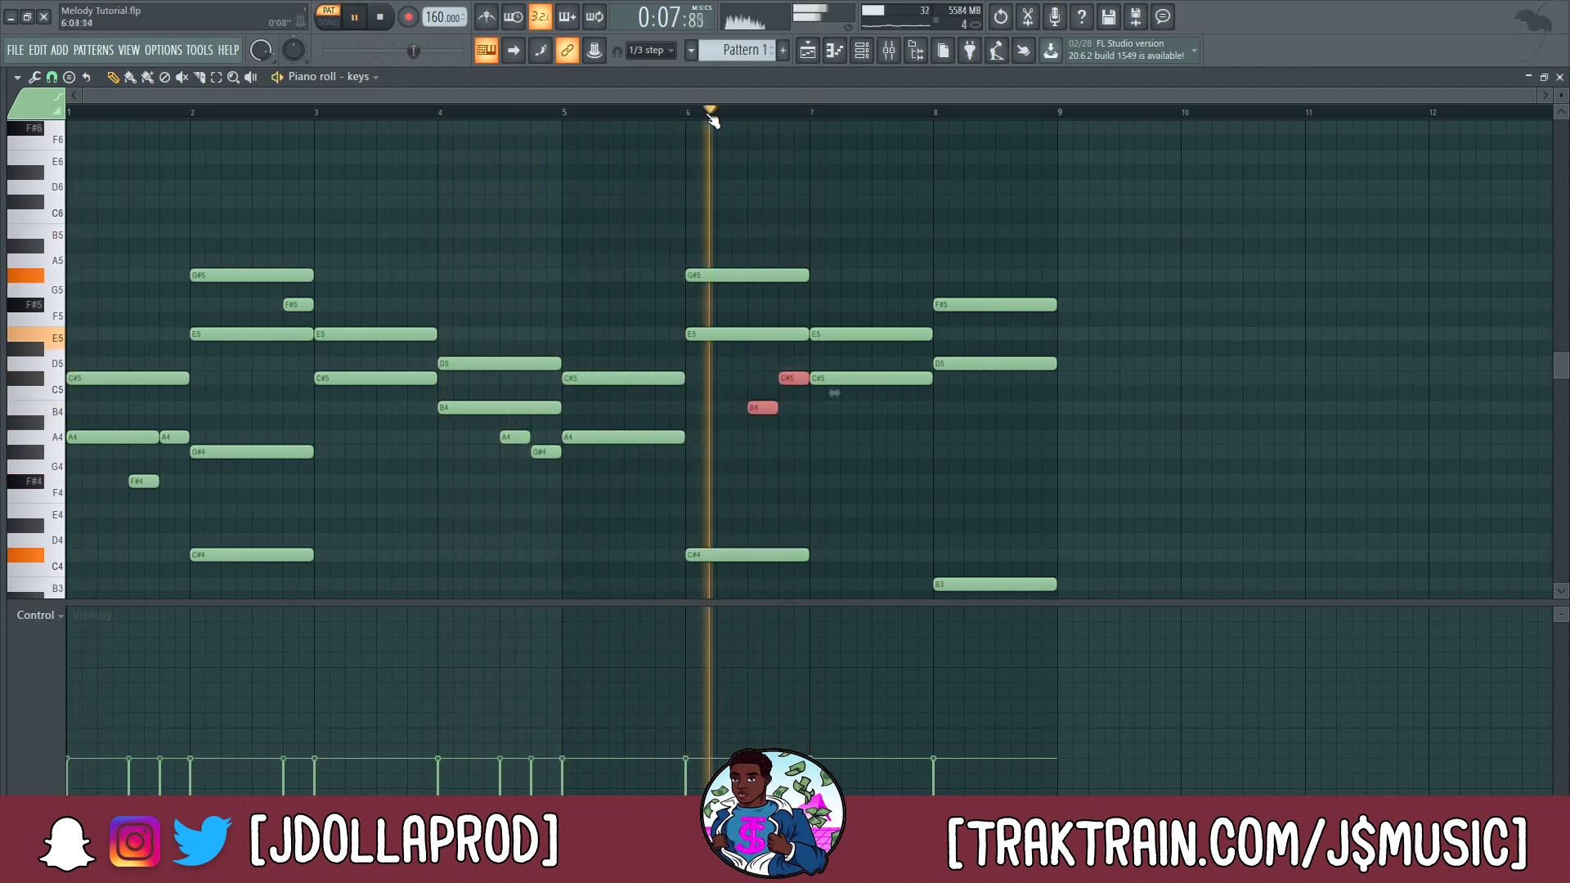
key("space")
- Shorten E5 in bar 6 to two beats and use one-beat F#5 and D5 melody notes in place of B4 and C#5
left_click_drag(756, 233, 786, 357)
key("space")
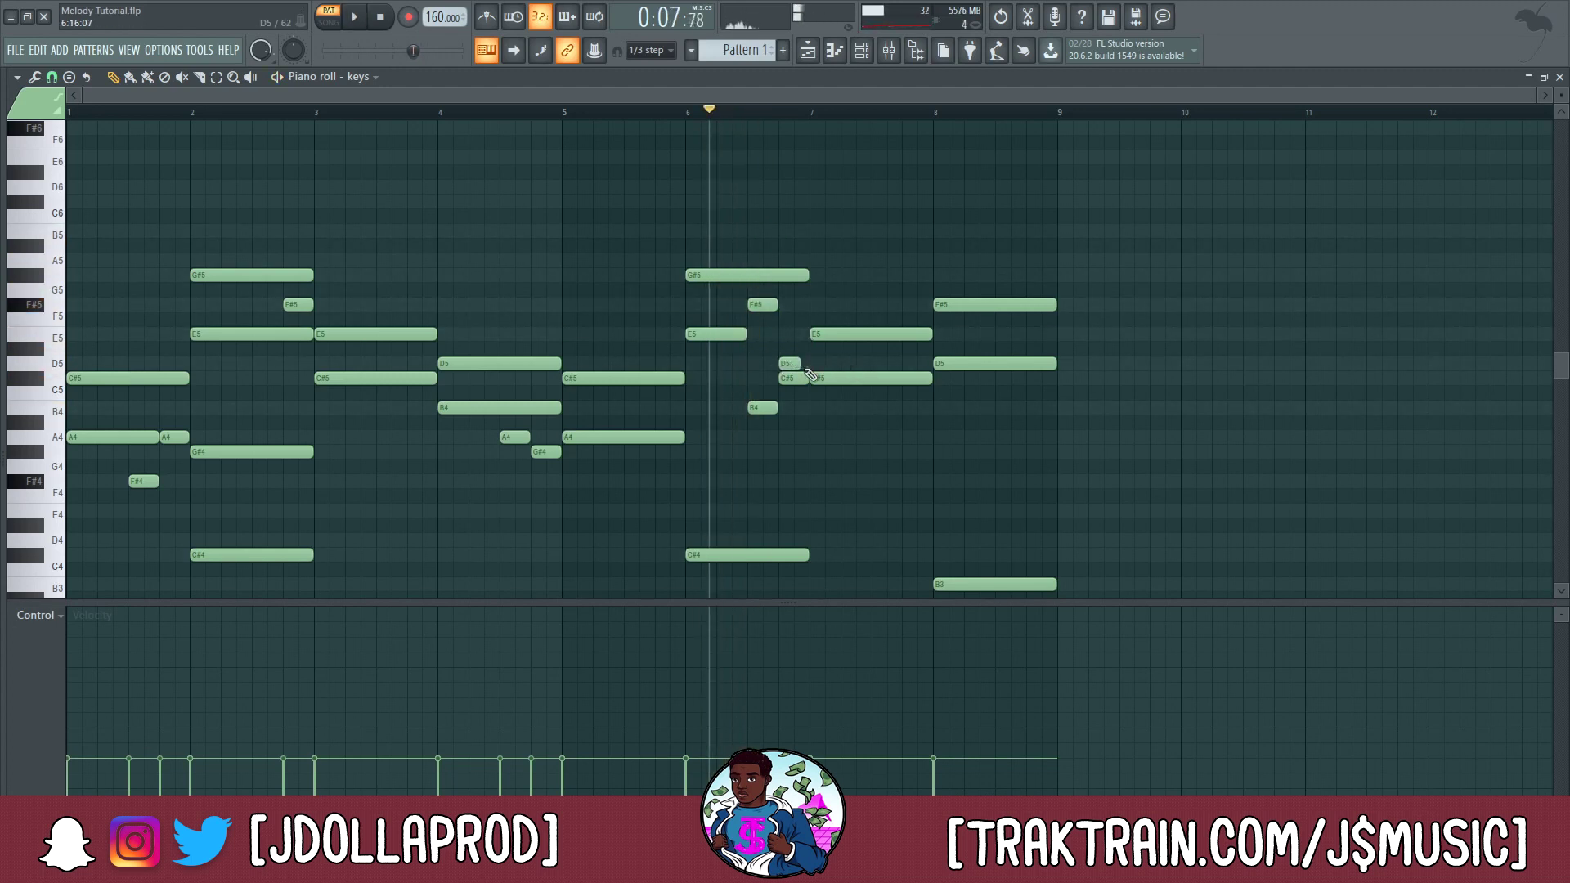
scroll(766, 426, "down", 3)
key("space")
- Shorten all notes of the bar 8 chord to half a bar and play back from just before bar 8
left_click_drag(1033, 162, 1048, 458)
left_click_drag(1054, 453, 993, 454)
scroll(1002, 461, "down", 1)
scroll(1002, 462, "down", 3)
scroll(998, 461, "up", 3)
scroll(992, 455, "up", 1)
left_click(927, 113)
key("space")
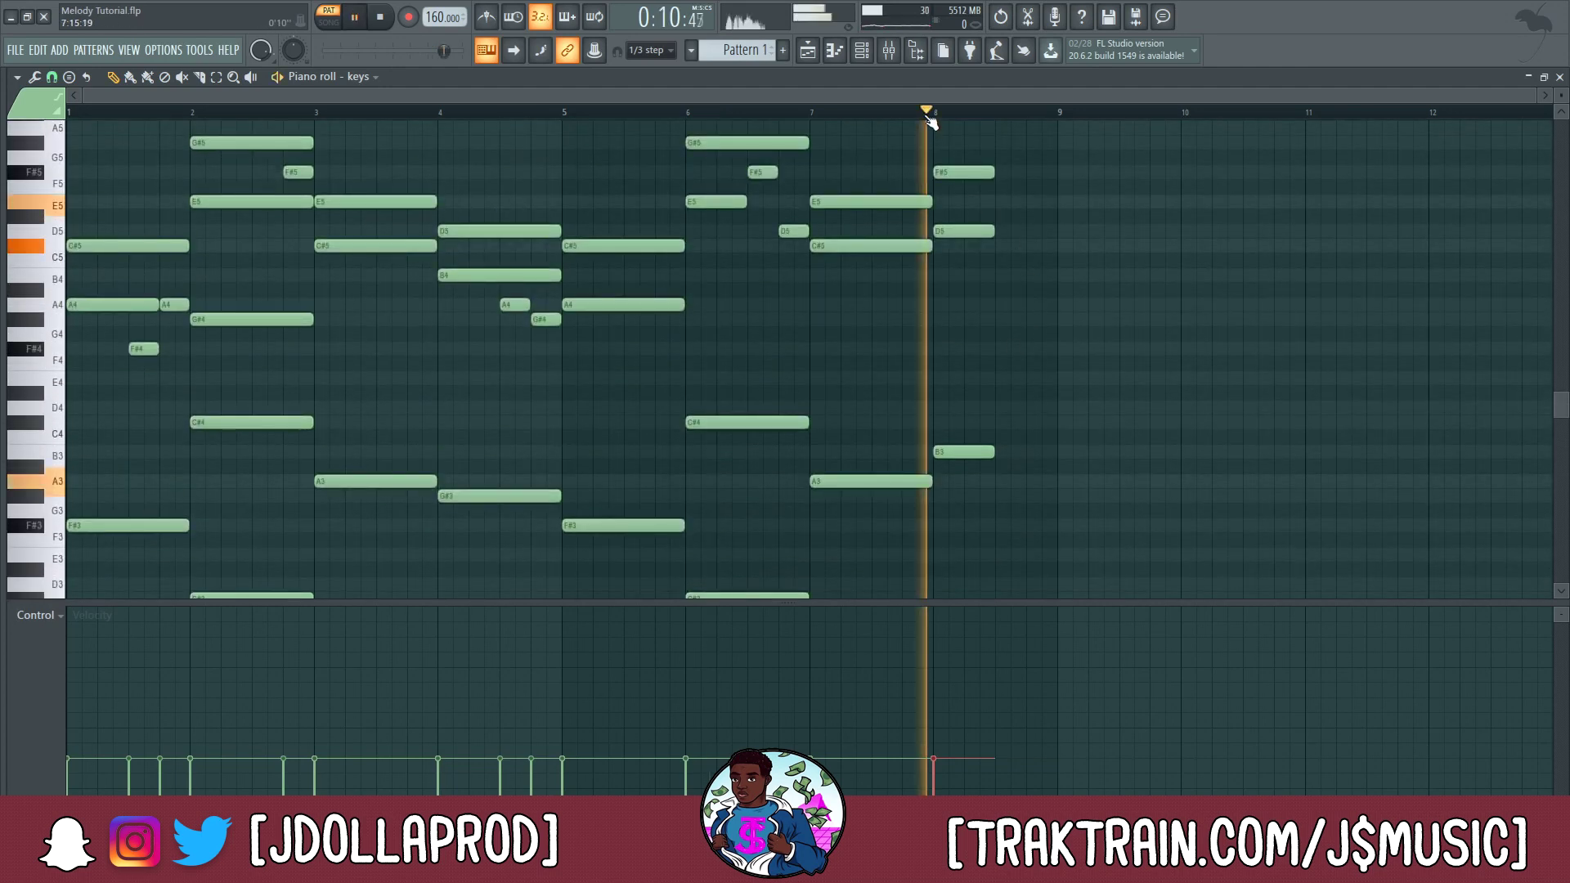
key("space")
- Copy the bar 4 chord with its roots to the second half of bar 8 and trim it to end with the bar
scroll(472, 208, "down", 2)
scroll(450, 225, "up", 1)
left_click_drag(454, 176, 466, 622)
left_click_drag(472, 519, 1051, 519)
scroll(1078, 305, "up", 4)
key("space")
left_click_drag(1039, 260, 1017, 257)
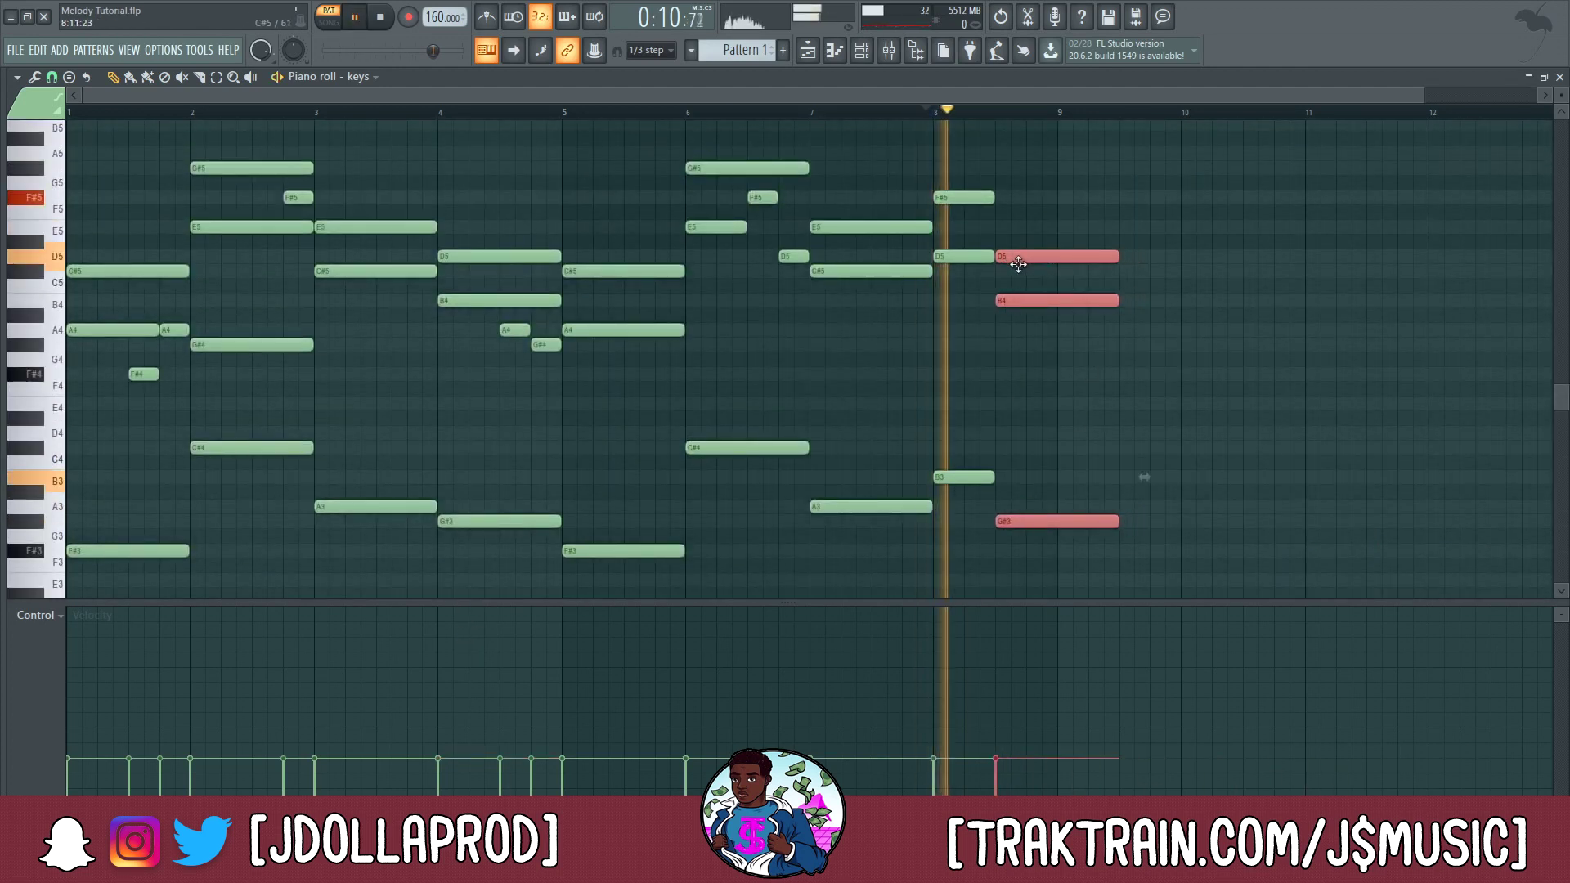
left_click_drag(1118, 258, 1054, 271)
key("space")
key("space")
left_click(995, 117, "ctrl")
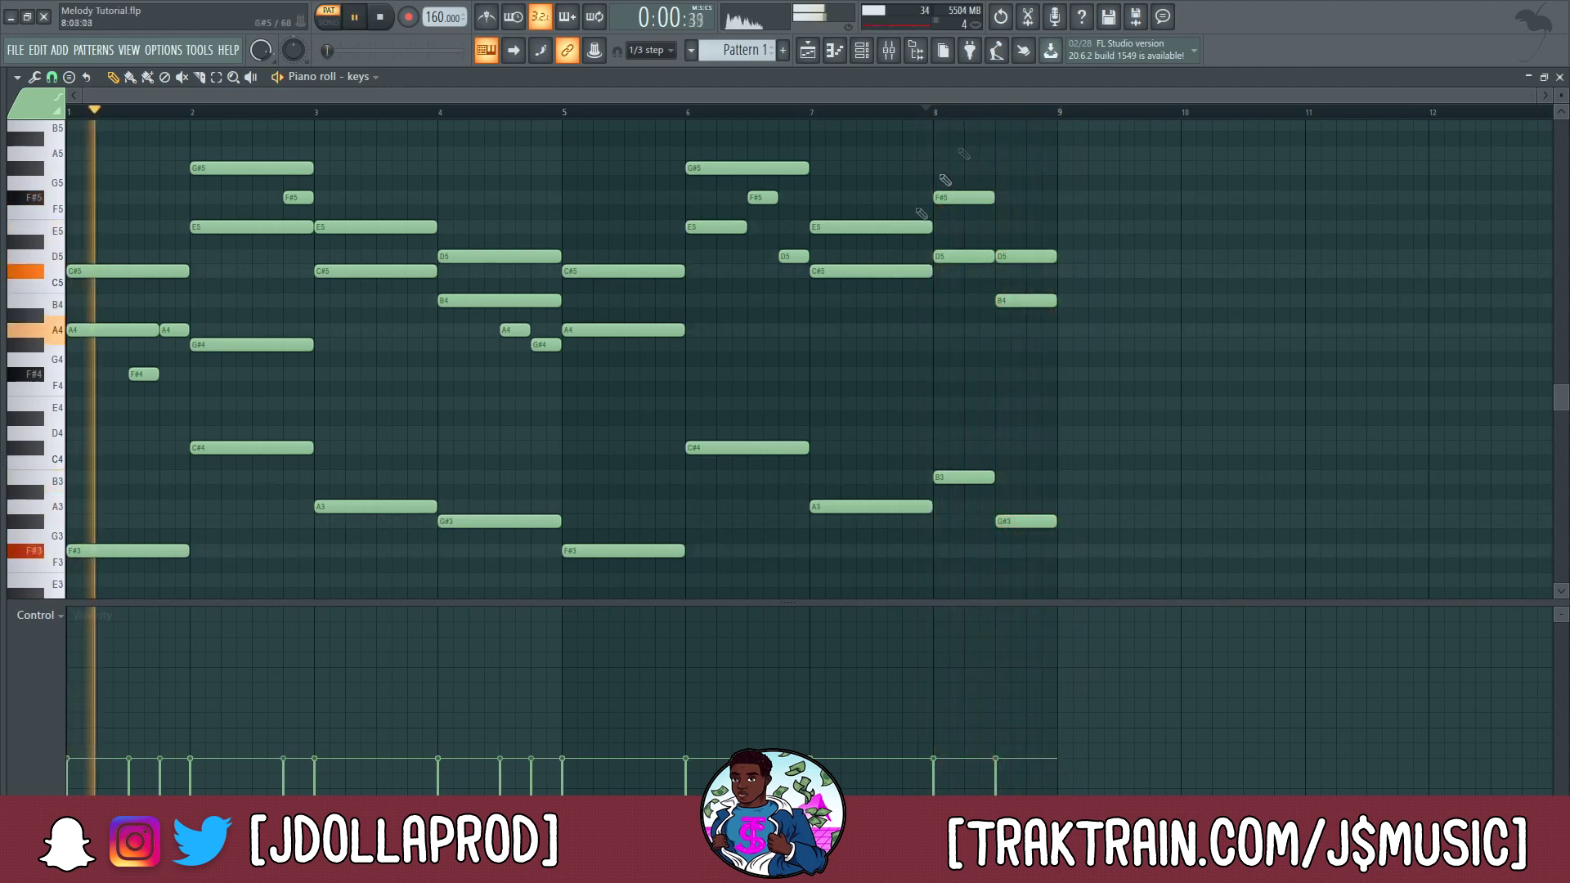
- Play the full pattern back and return the playhead to the start
scroll(826, 319, "down", 2)
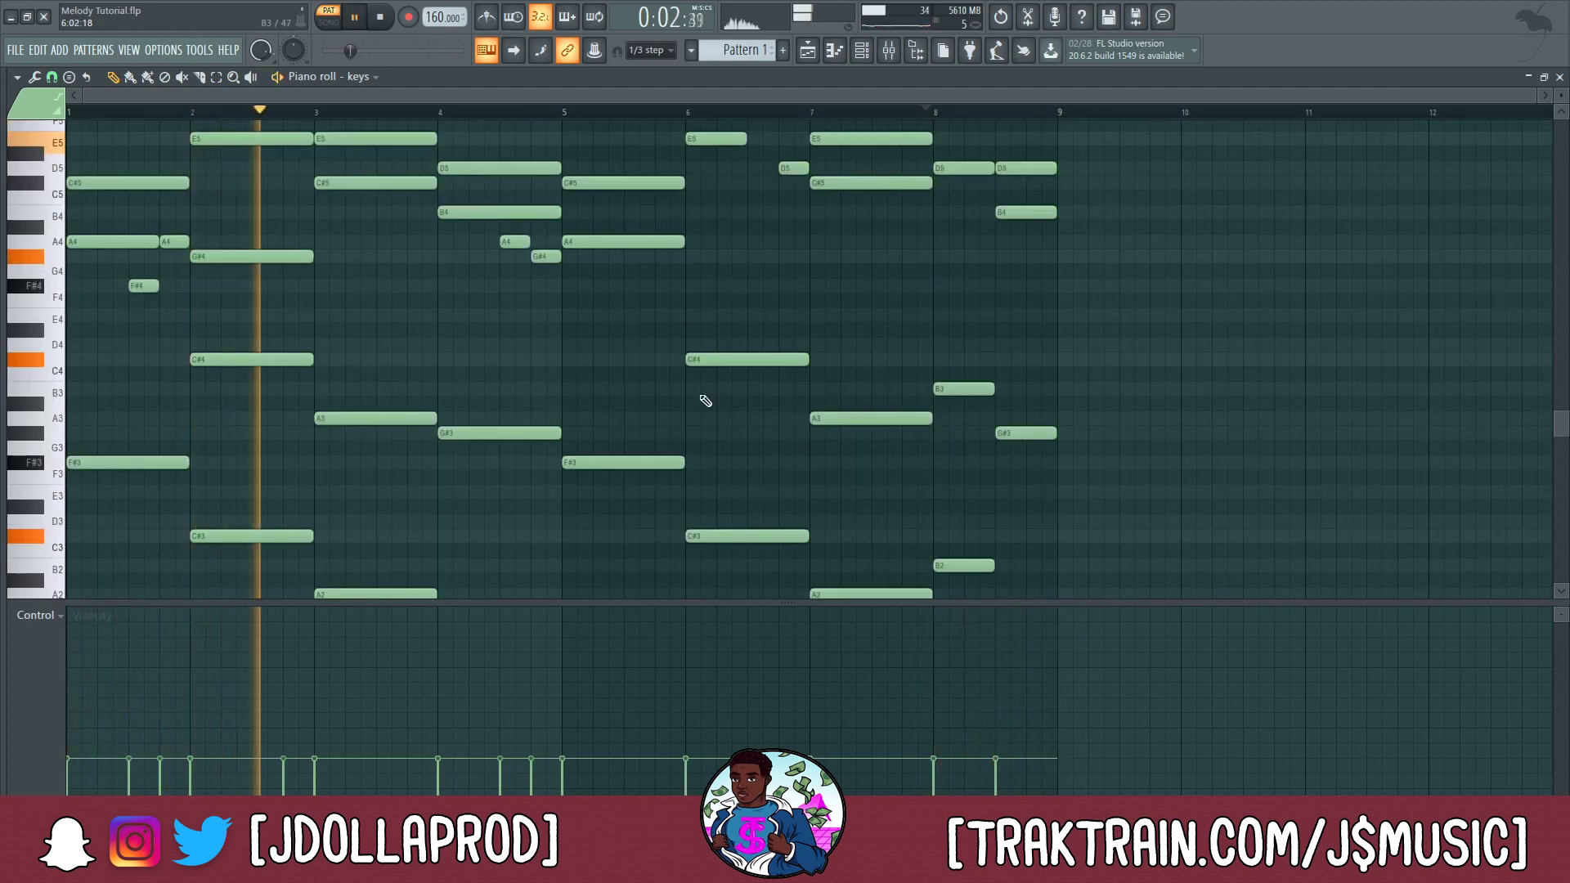
scroll(708, 403, "up", 3)
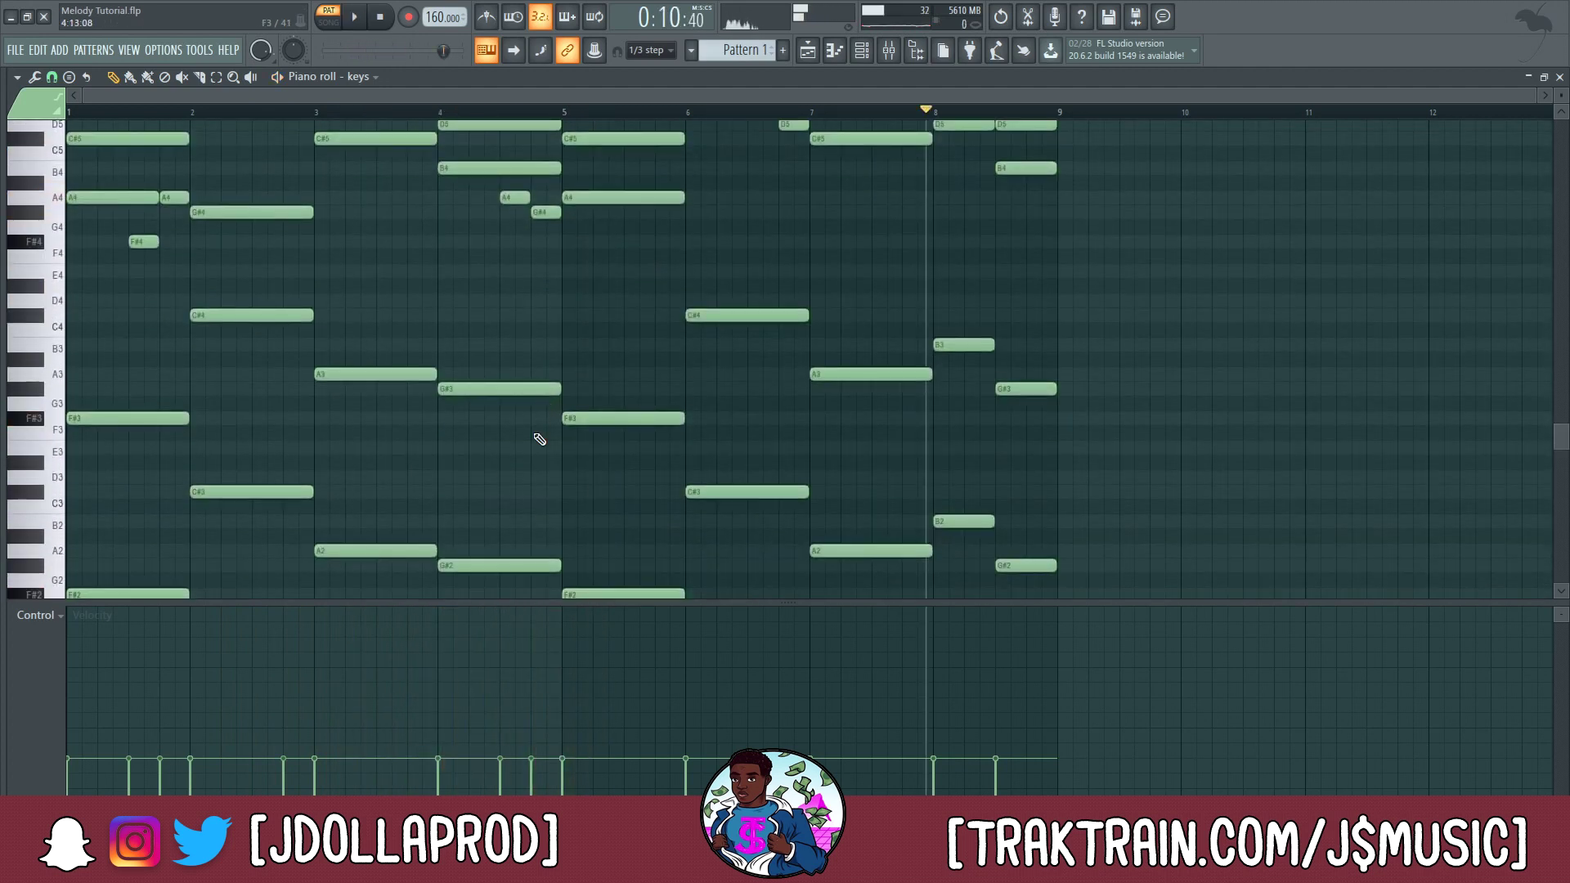
scroll(817, 141, "up", 2)
left_click_drag(926, 112, 85, 171)
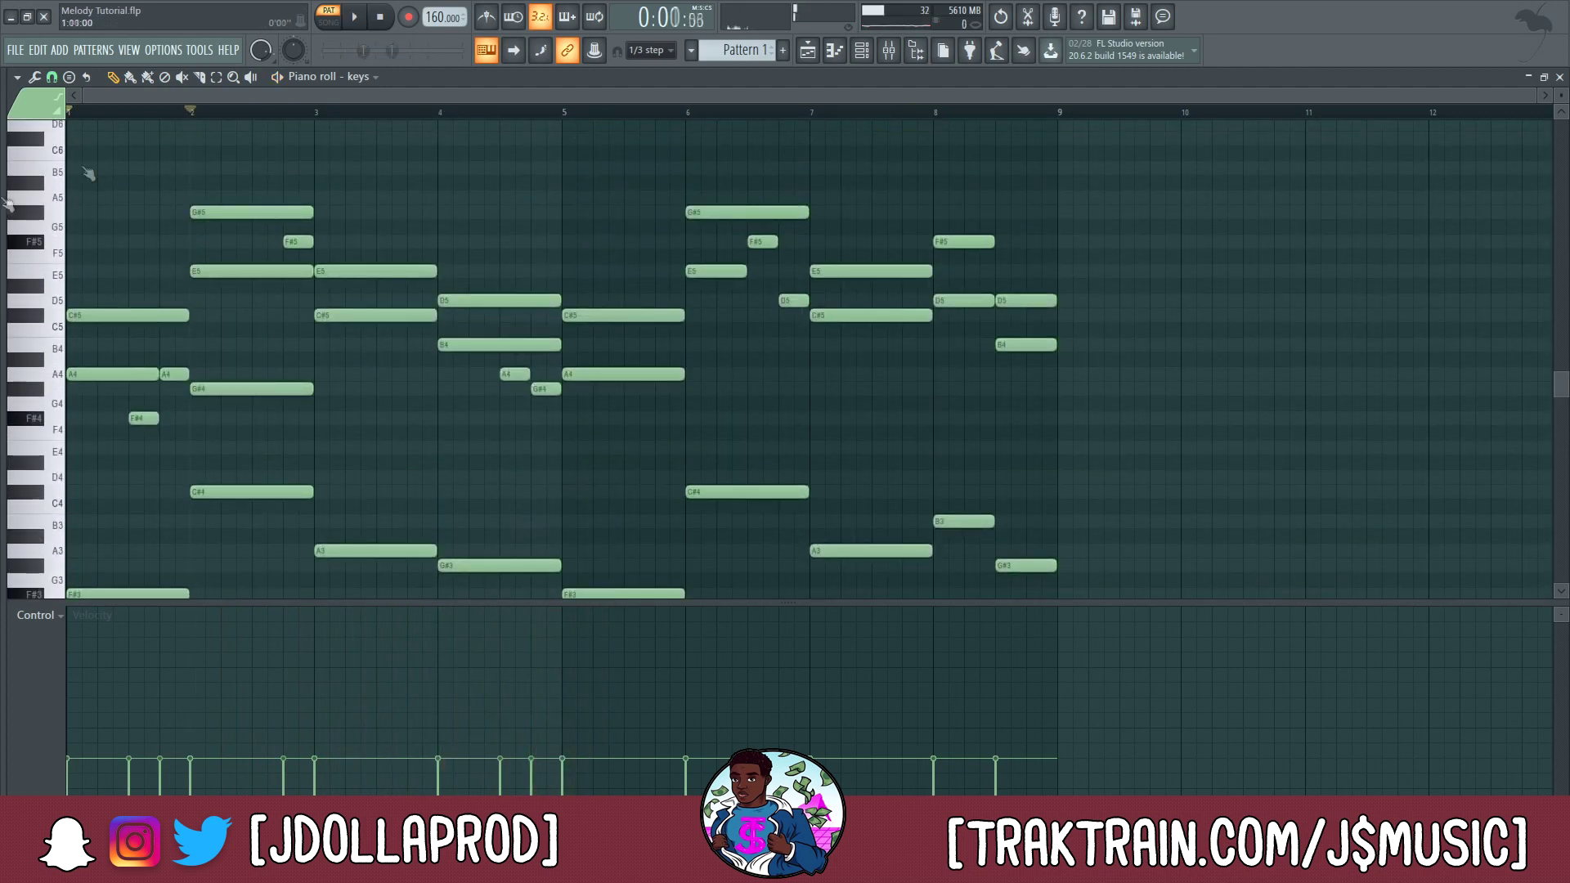
scroll(526, 263, "down", 4)
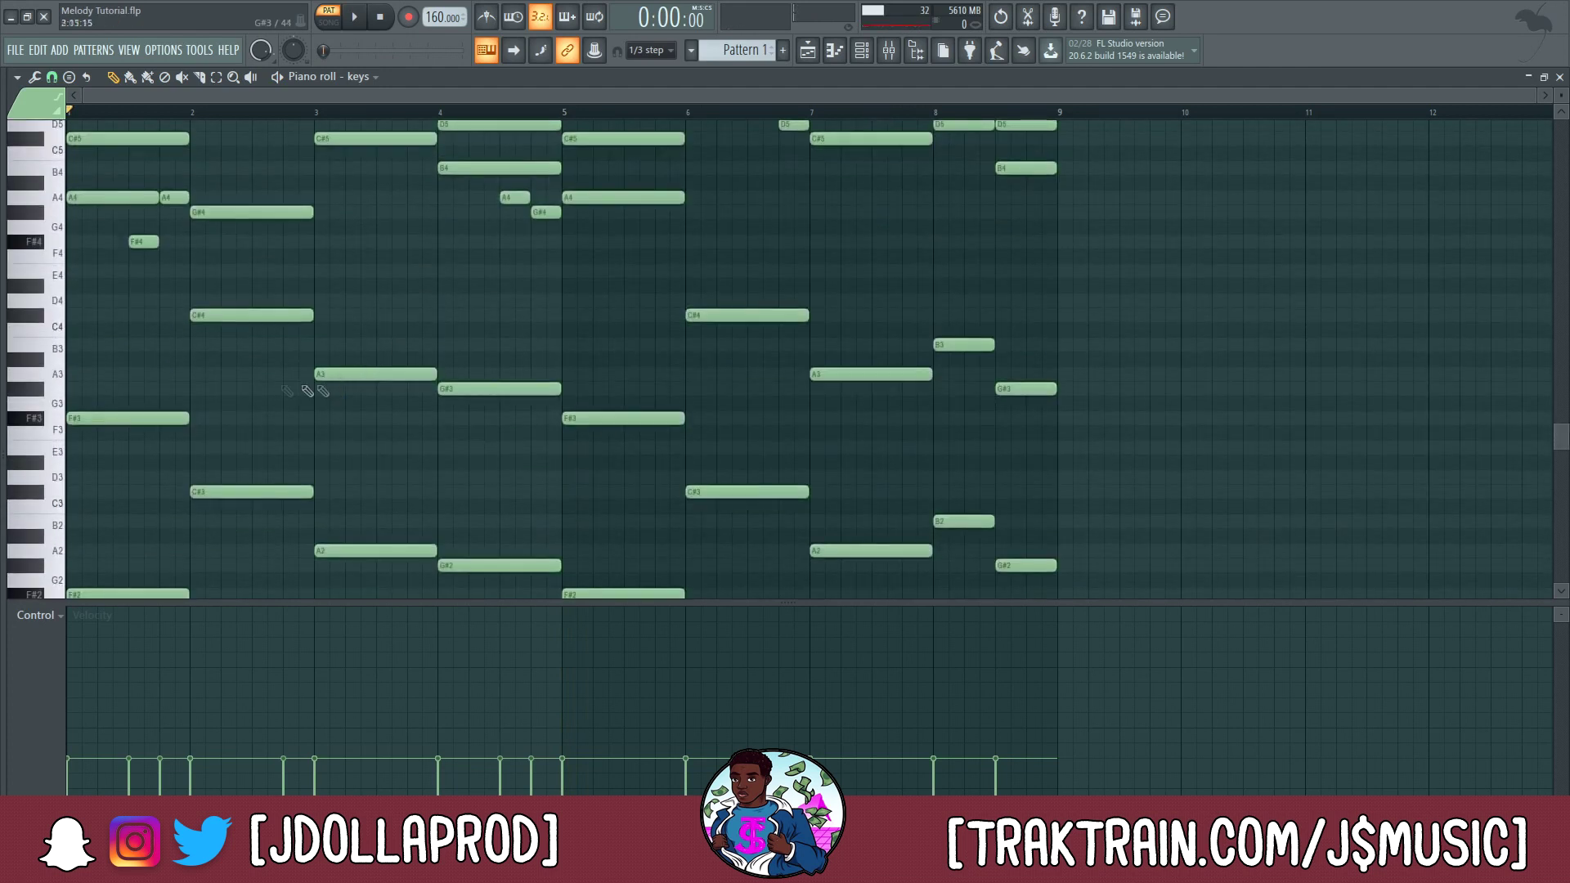
scroll(136, 326, "up", 2)
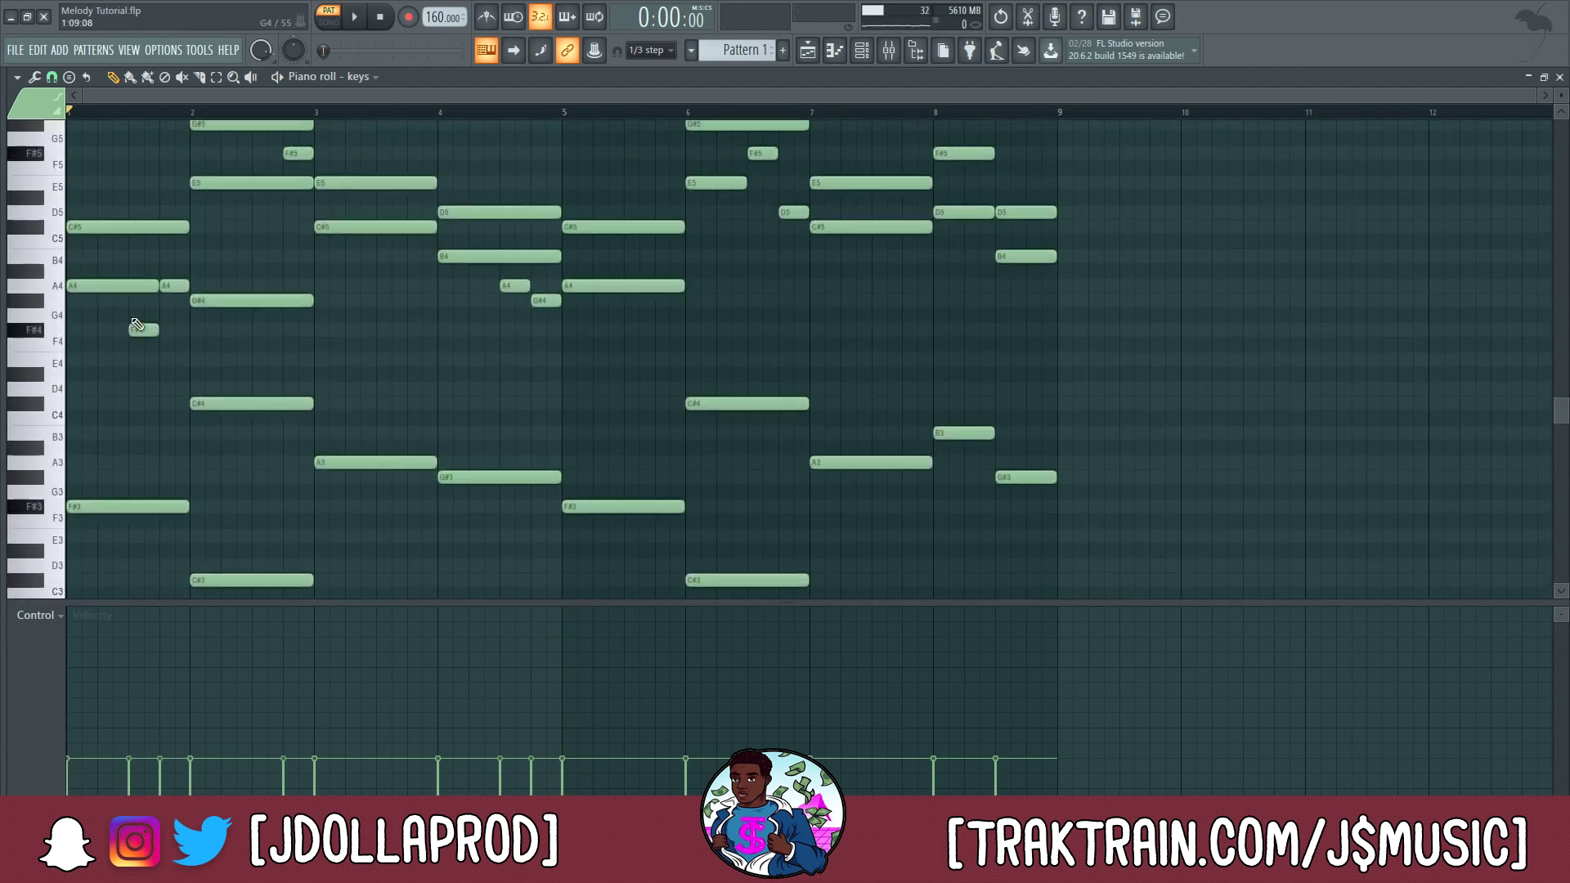
- Strum the chord and root notes of all eight bars, leaving the short passing notes out, and play the pattern back
left_click_drag(121, 194, 73, 605)
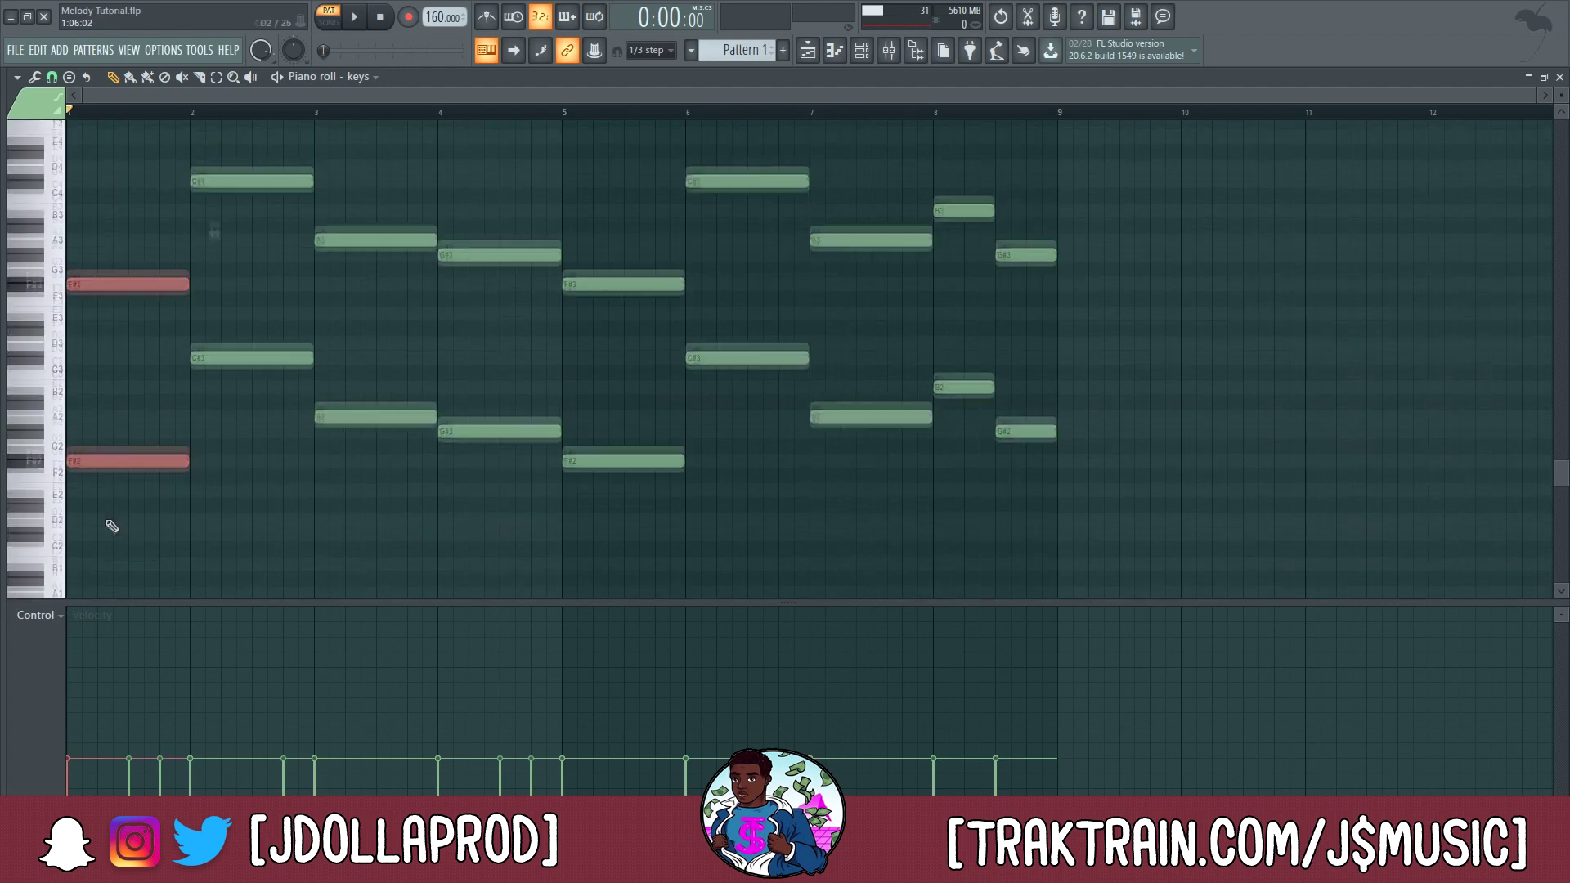
scroll(115, 524, "up", 7)
left_click_drag(213, 187, 214, 628)
scroll(269, 556, "up", 6)
left_click_drag(340, 304, 351, 618)
scroll(400, 523, "up", 5)
left_click_drag(446, 321, 444, 615)
scroll(499, 515, "up", 3)
left_click_drag(614, 261, 621, 615)
scroll(654, 531, "up", 3)
scroll(689, 474, "up", 3)
left_click_drag(689, 331, 715, 624)
scroll(834, 410, "up", 5)
left_click_drag(848, 331, 877, 726)
scroll(934, 556, "up", 5)
left_click_drag(971, 237, 963, 642)
scroll(1017, 551, "up", 3)
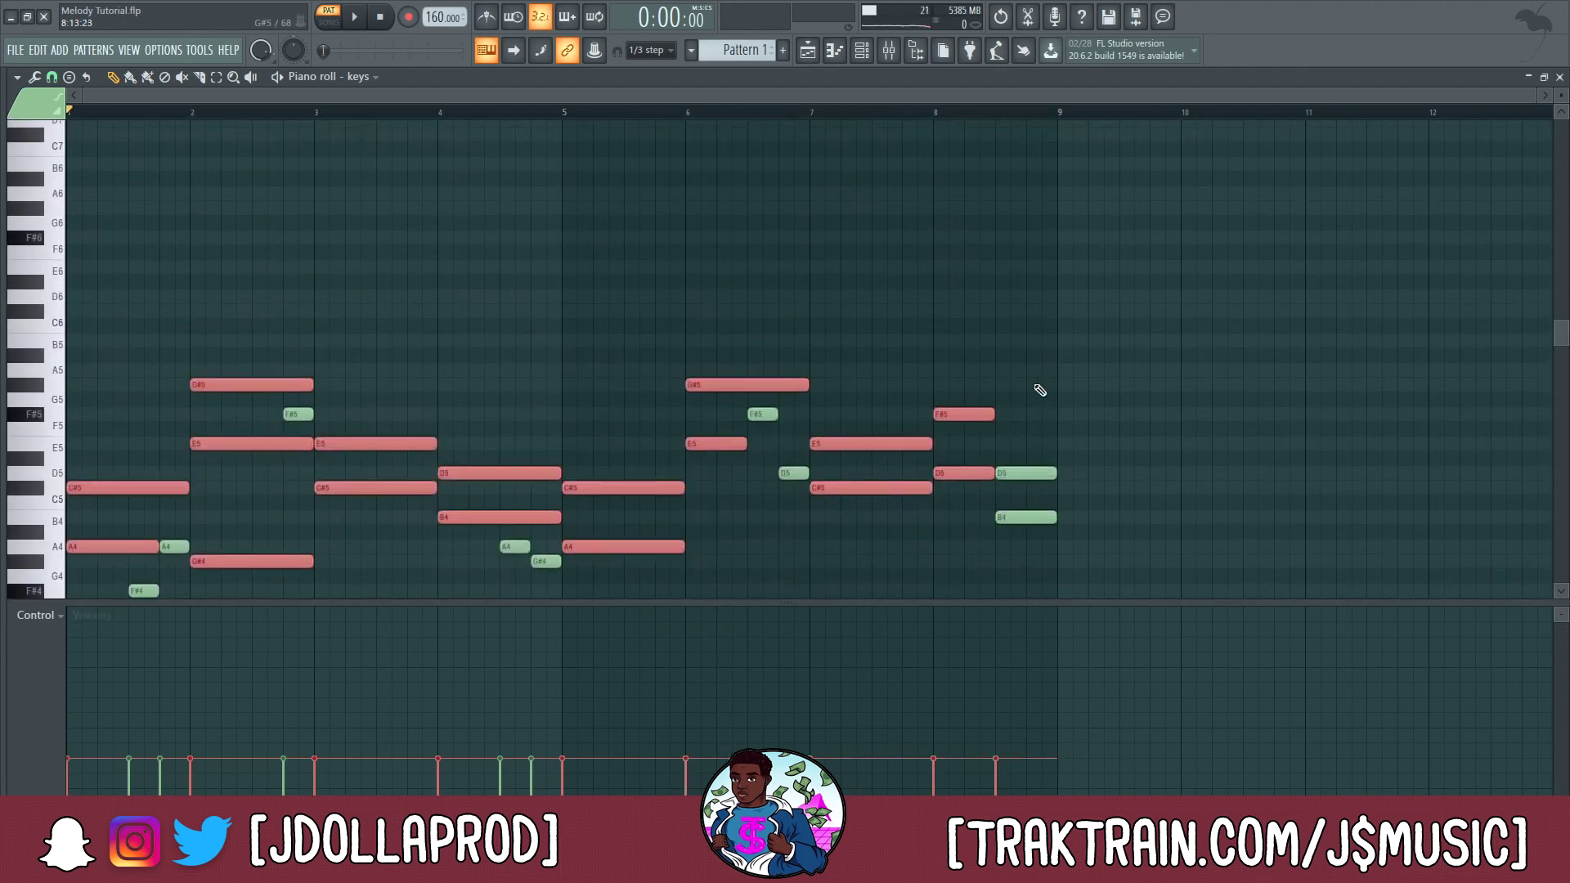
left_click_drag(1018, 293, 1034, 759)
scroll(990, 544, "up", 5)
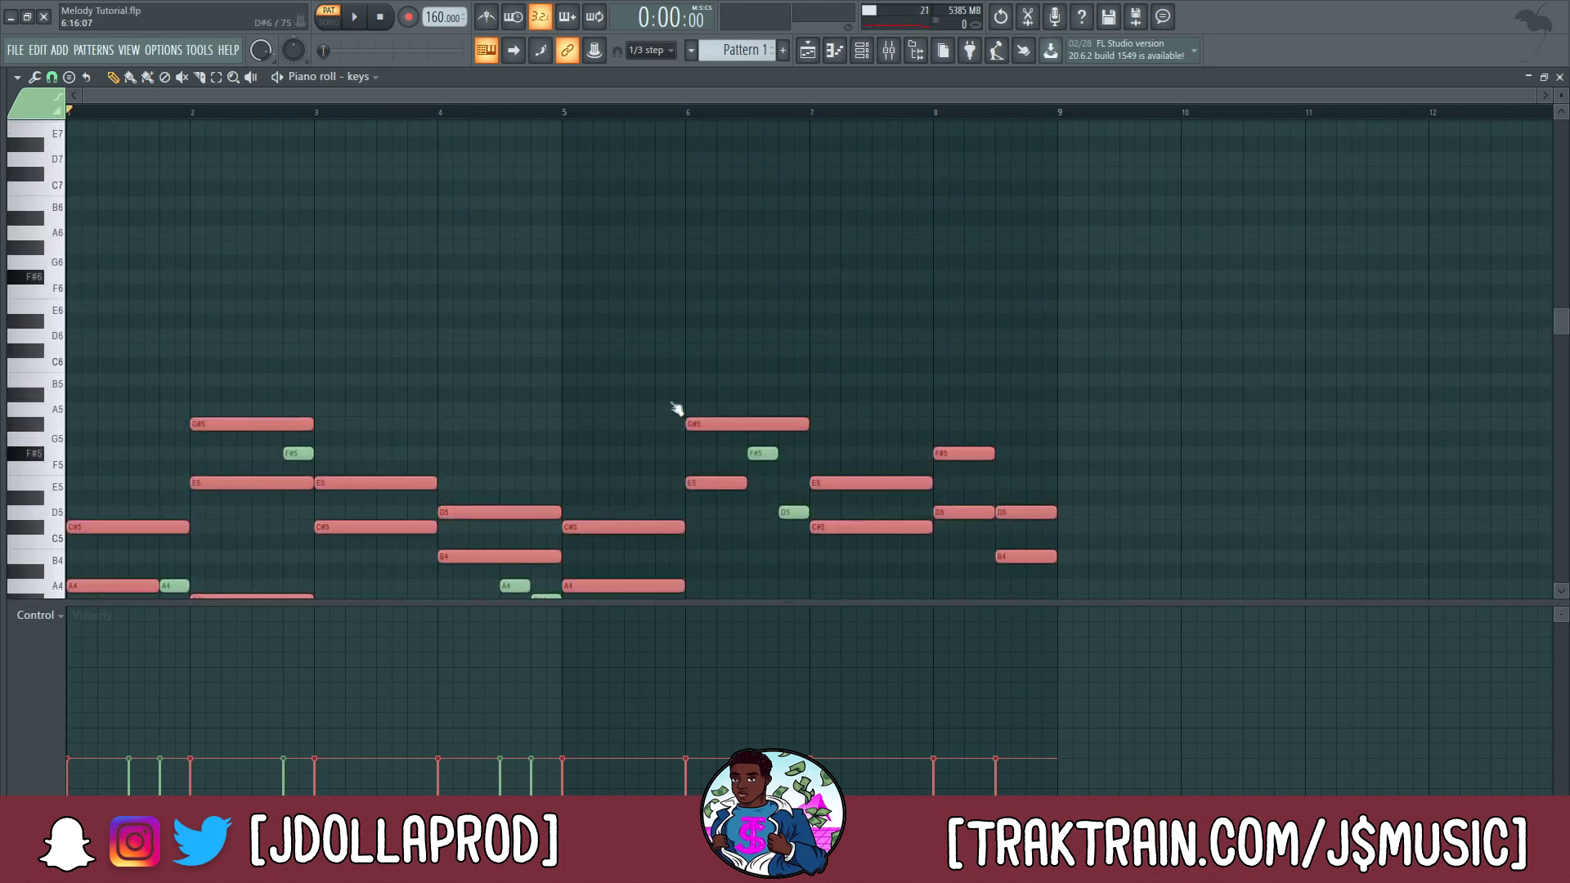
key("alt+s")
scroll(730, 541, "up", 3)
key("space")
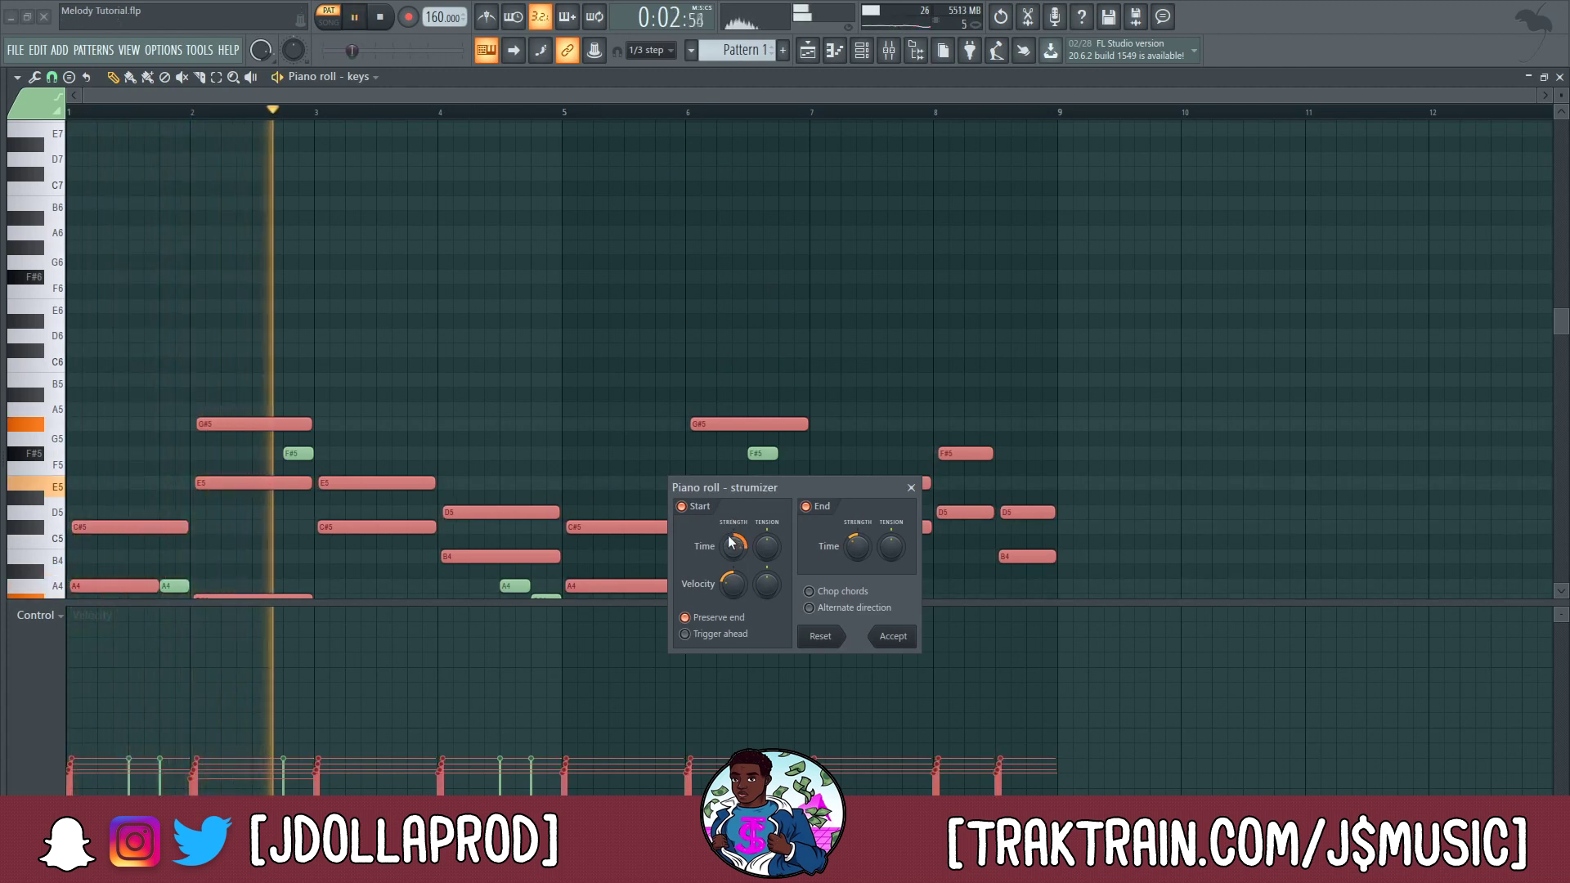
left_click(910, 641)
left_click(806, 125)
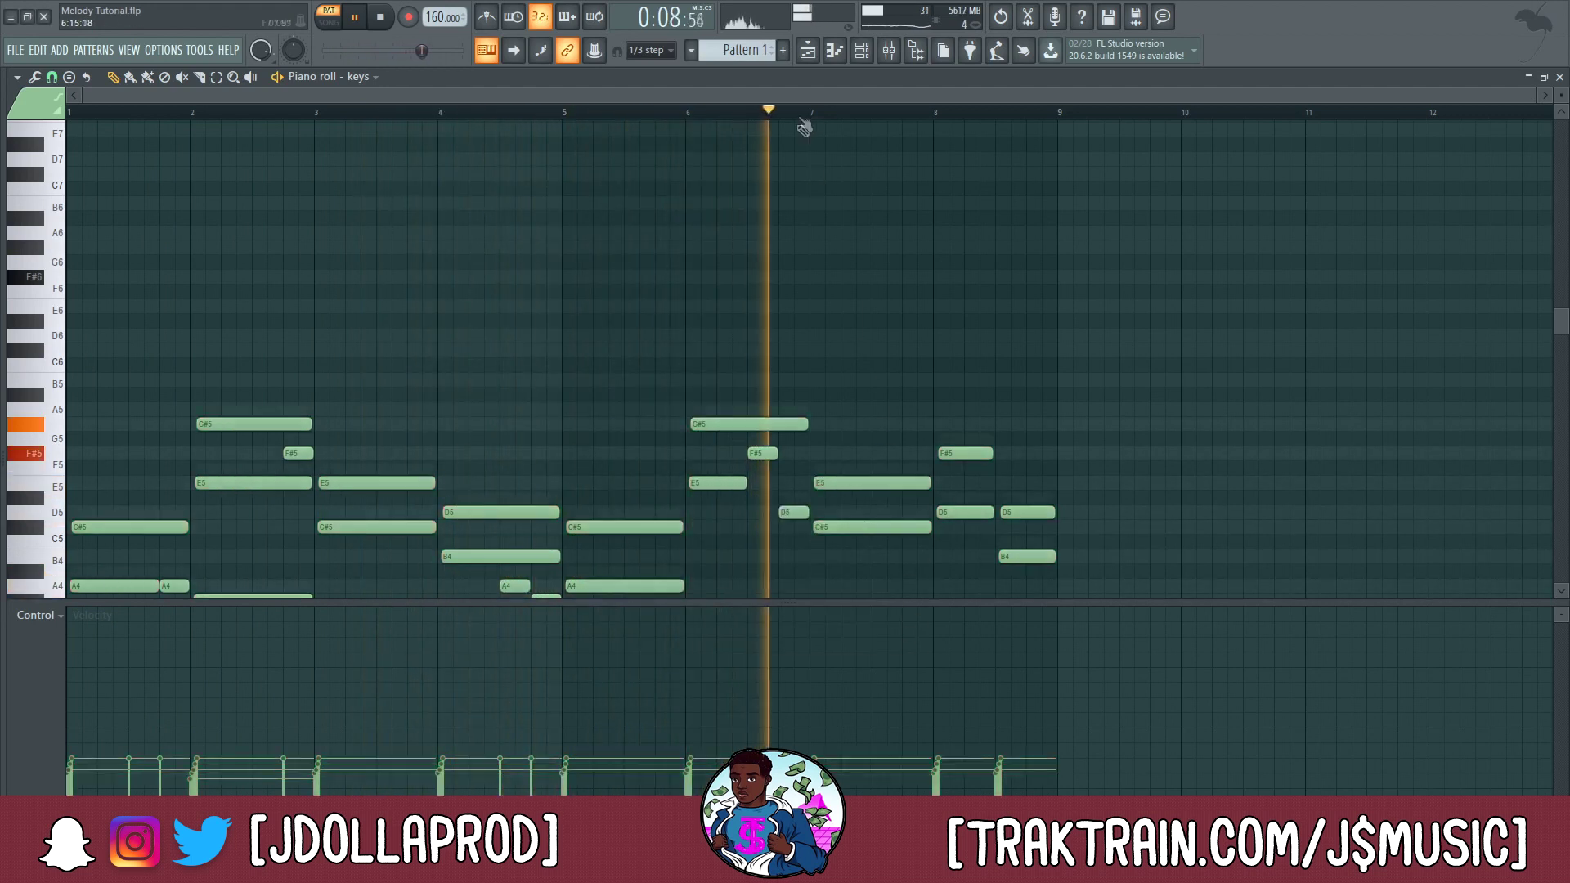
scroll(801, 131, "down", 4)
key("space")
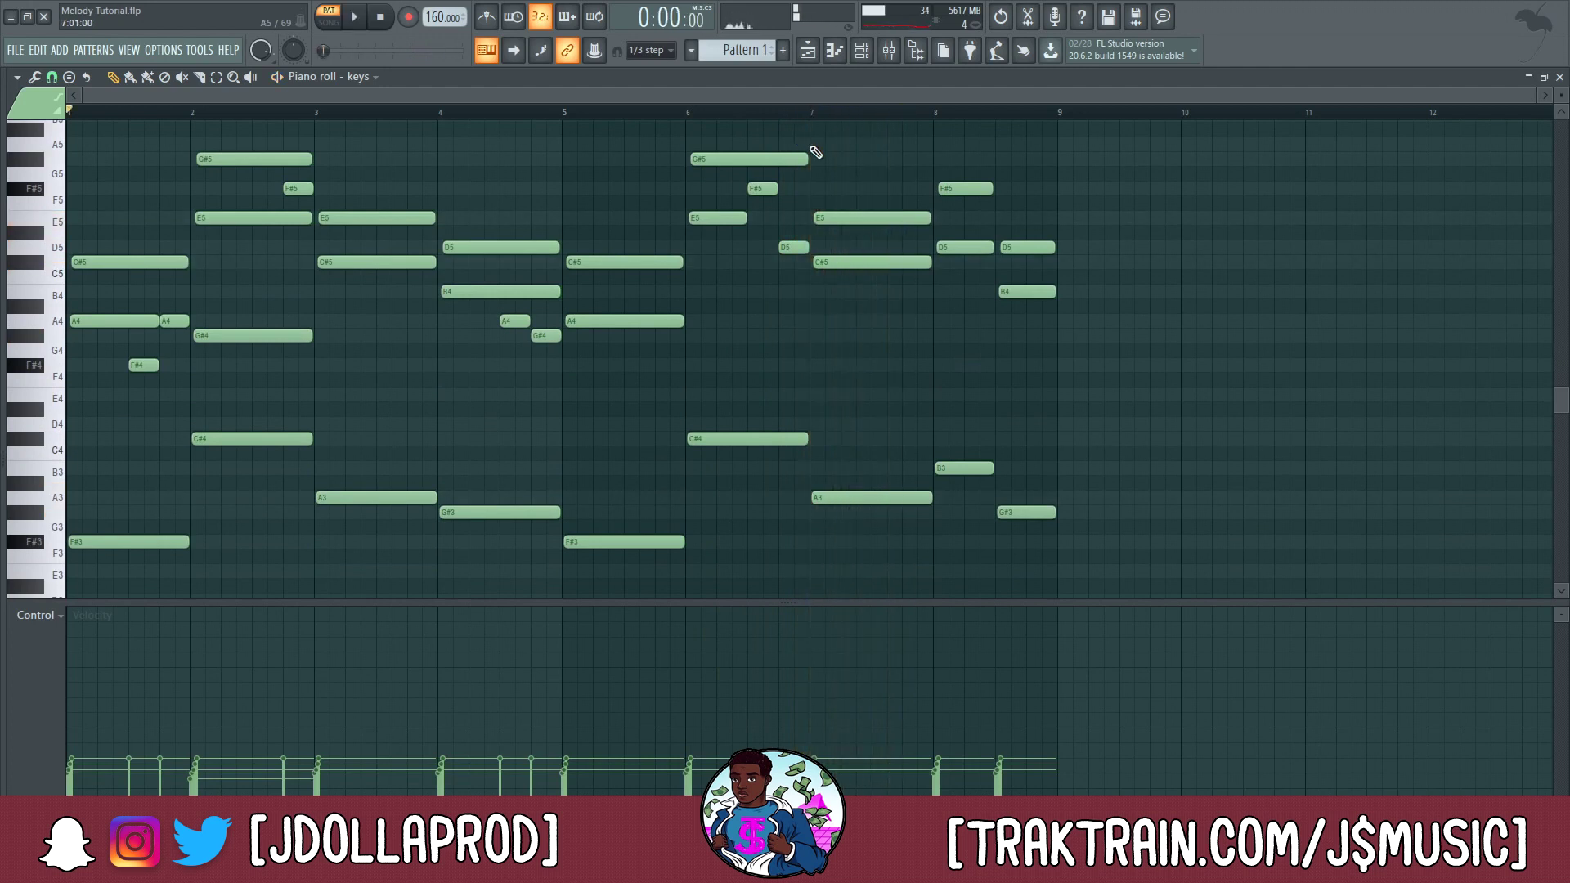
- Transpose all keys notes up two semitones and play the pattern back
scroll(846, 356, "down", 3)
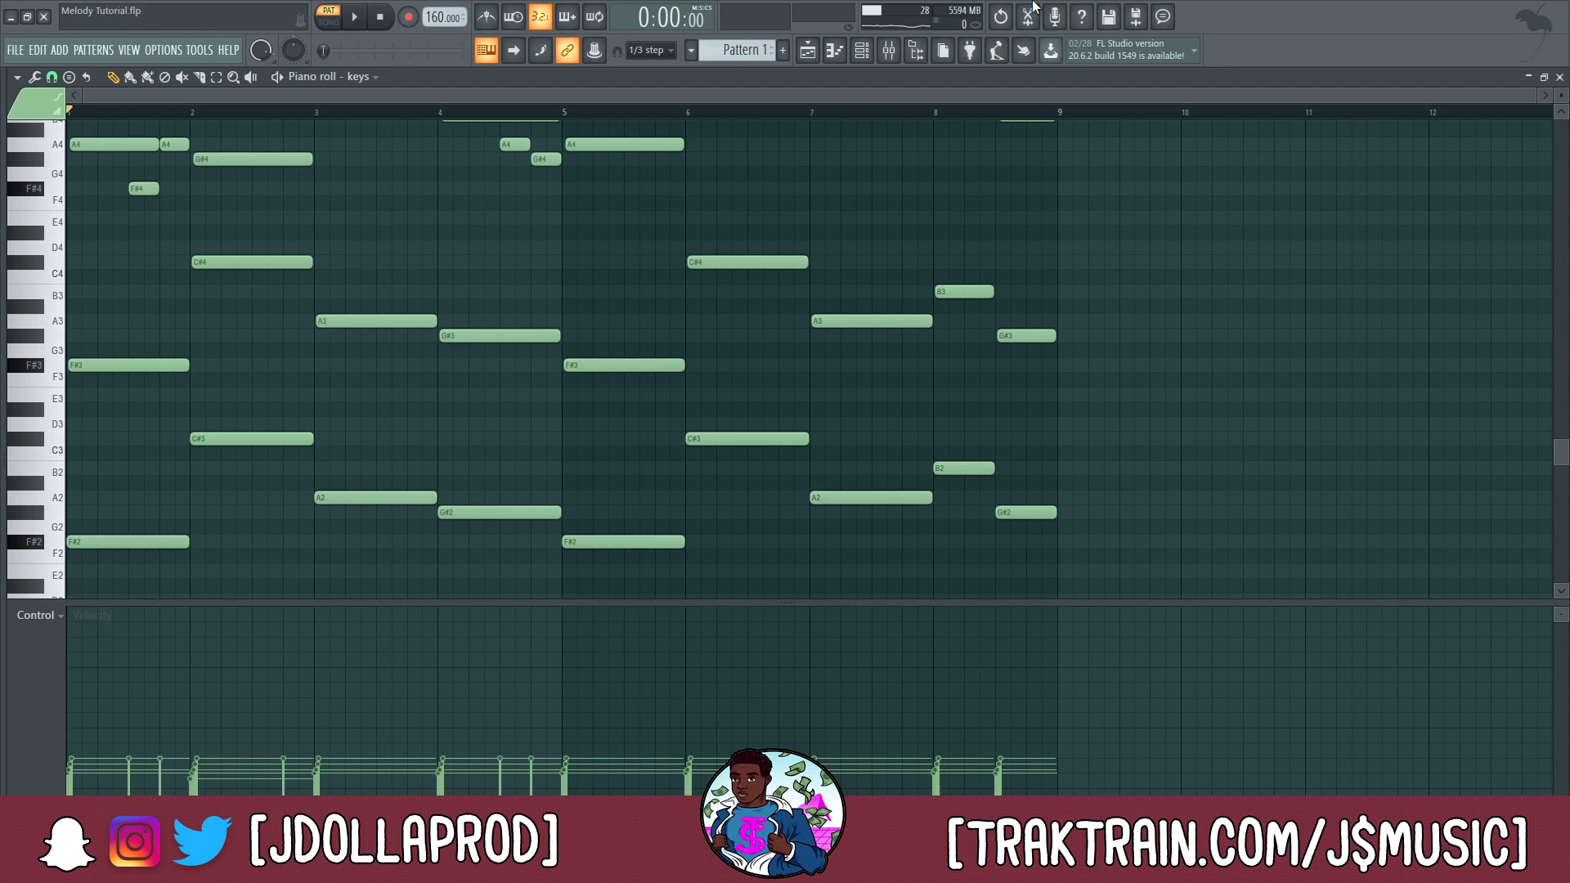
key("shift+Up")
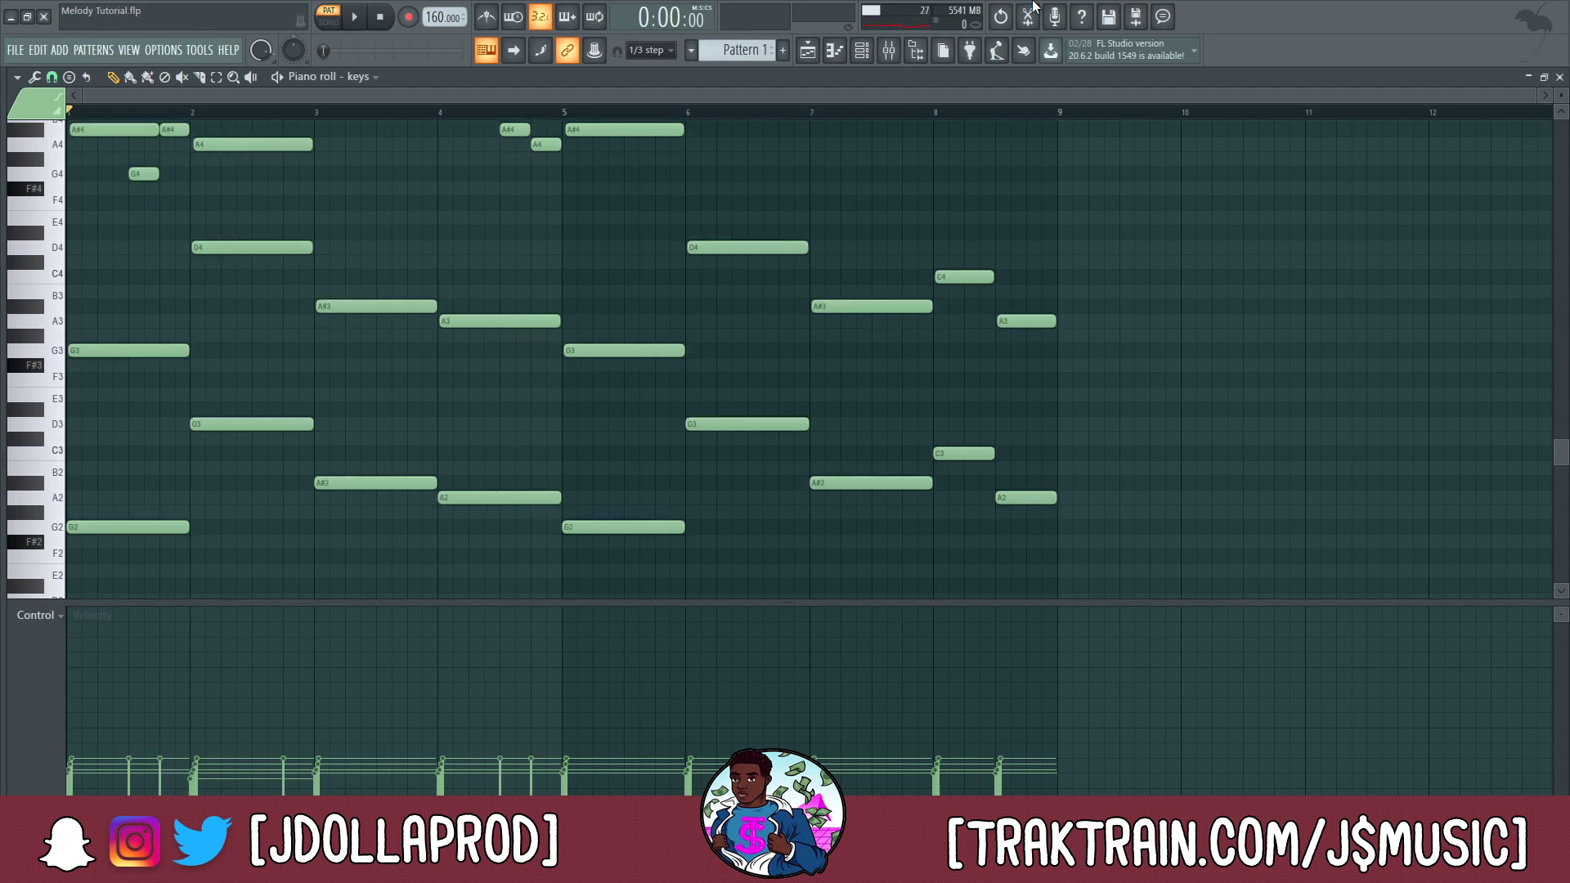
key("shift+Up")
key("space")
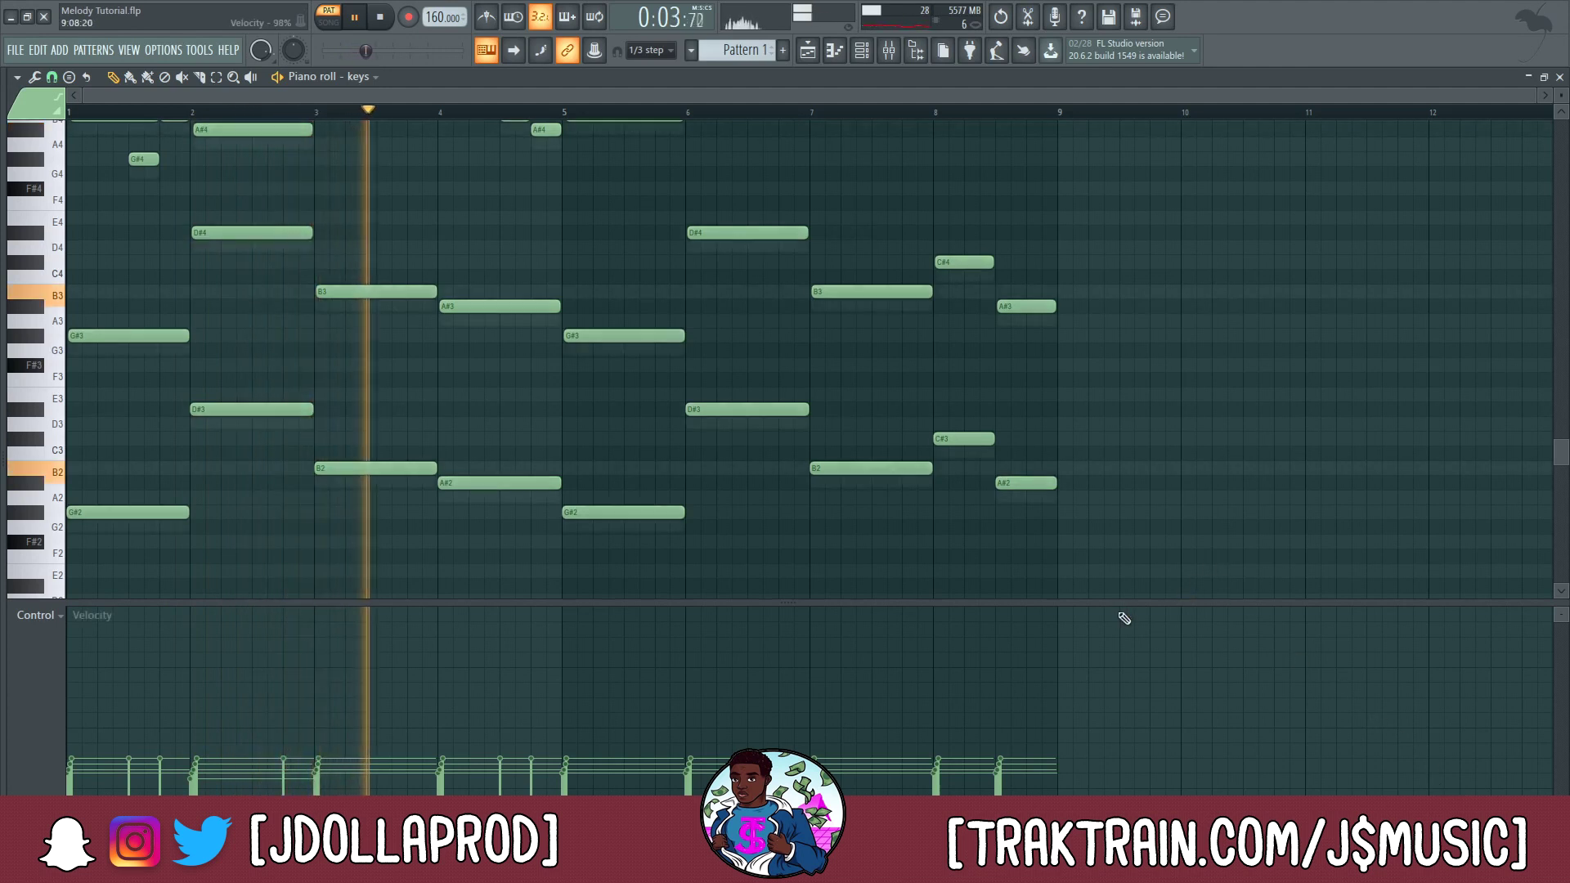
scroll(1029, 543, "up", 3)
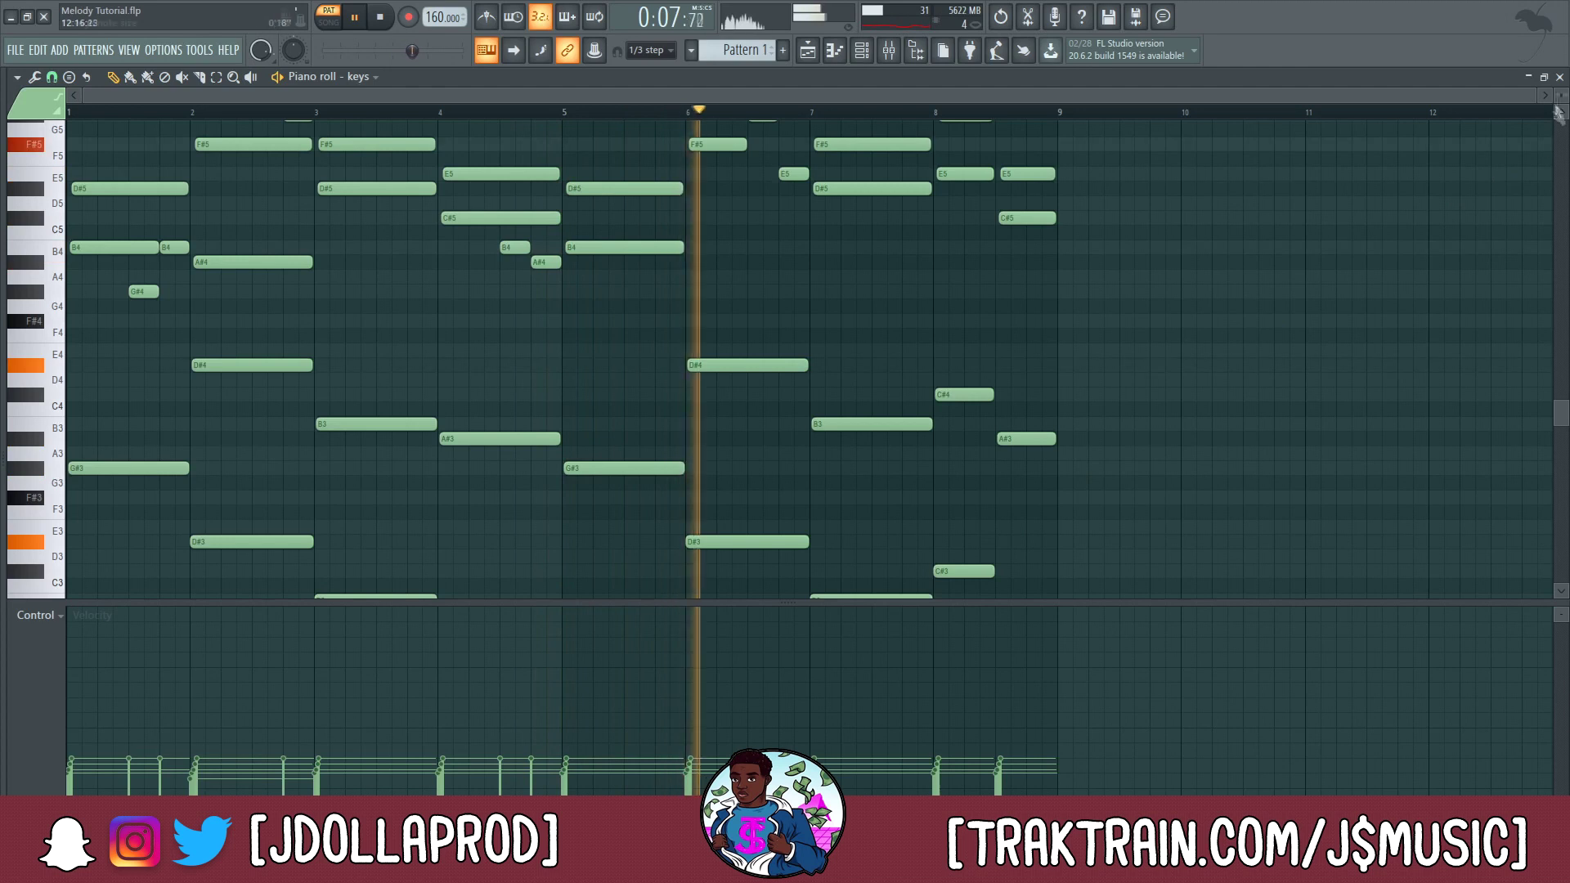
scroll(1128, 482, "up", 4)
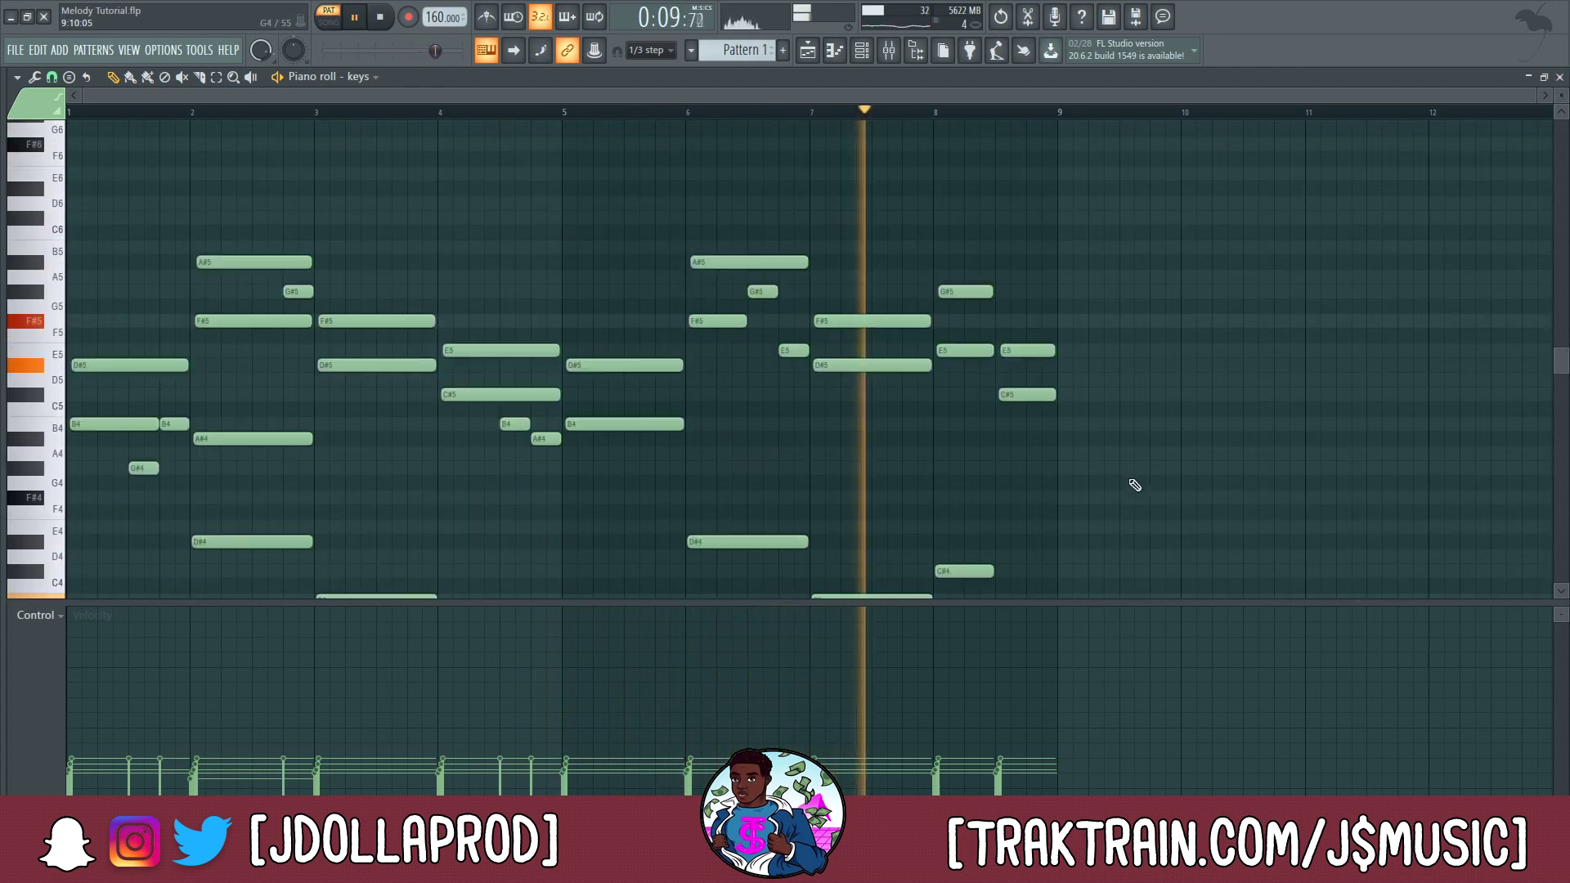
key("space")
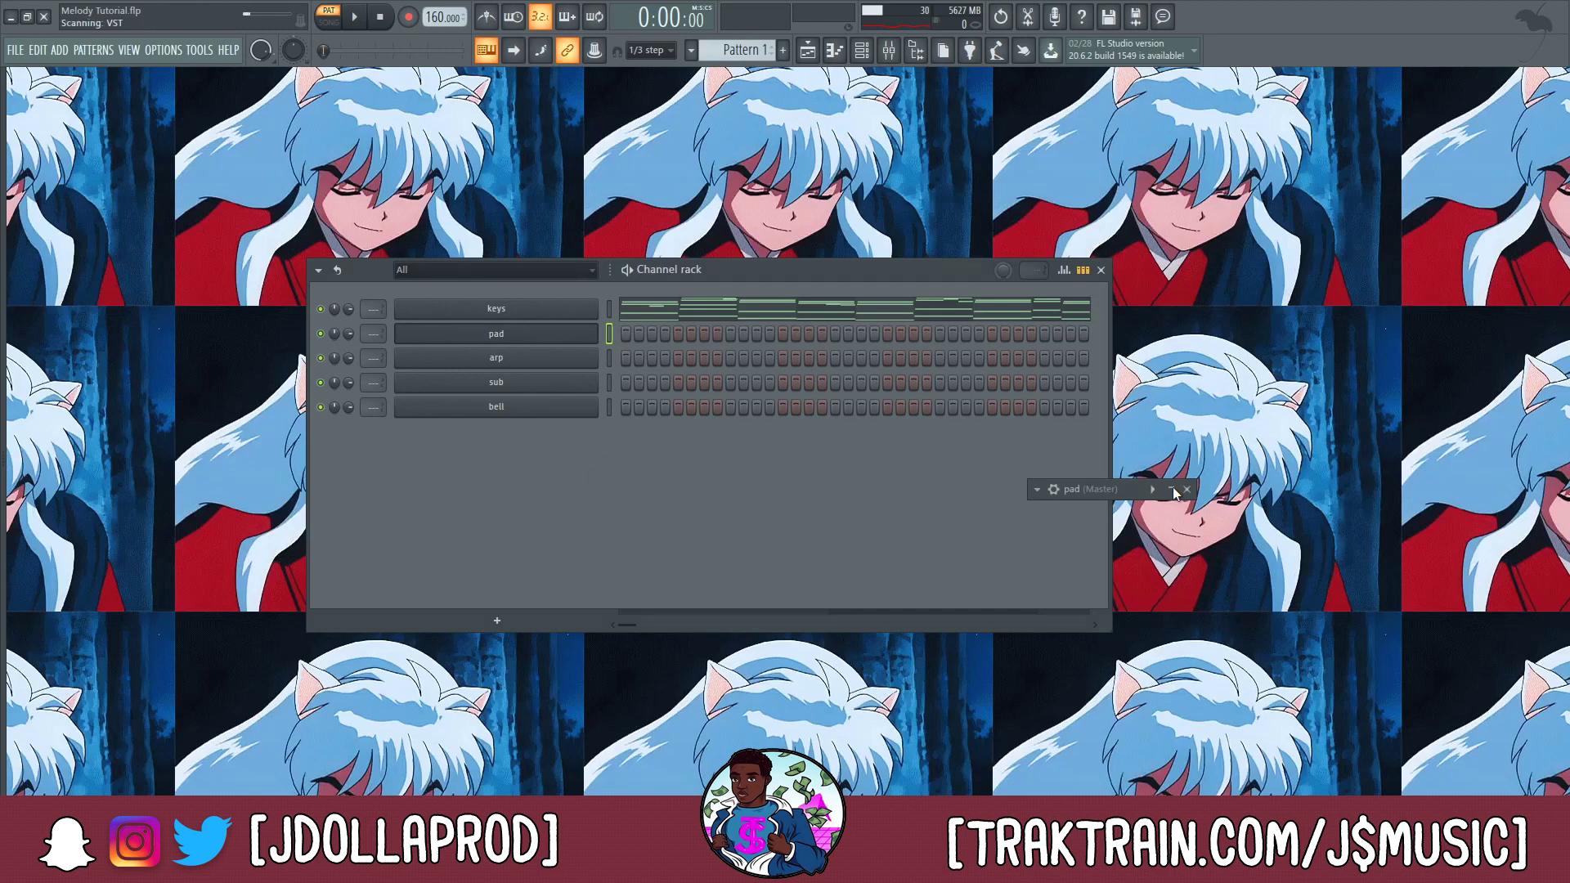
- Show the pad channel's Omnisphere window and filter its patches to the Pads + Strings category
left_click(1171, 489)
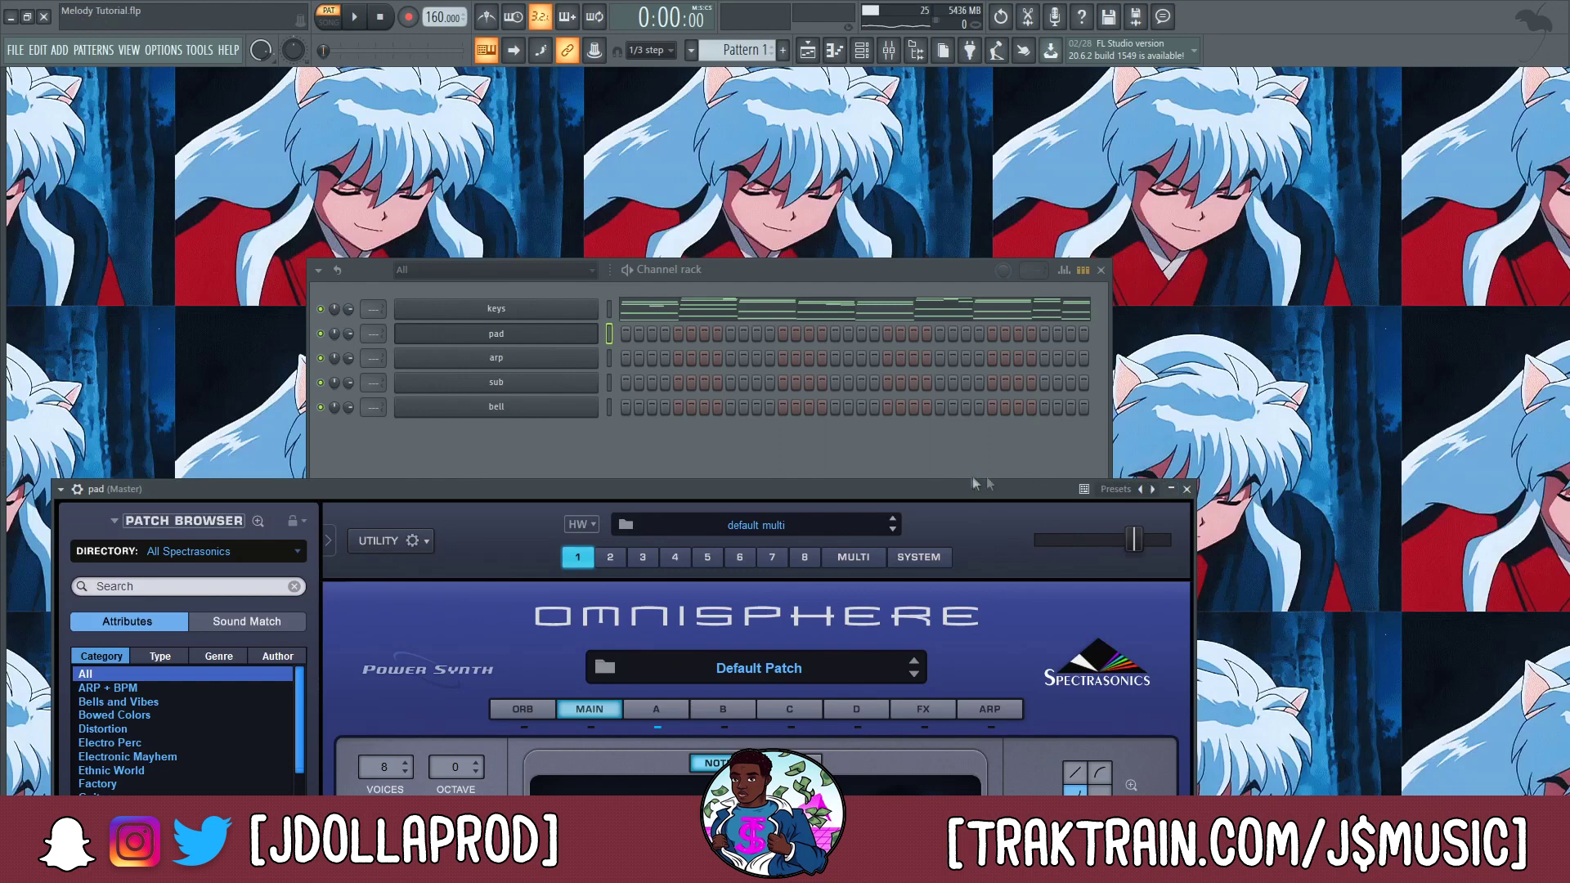
left_click_drag(939, 497, 1062, 132)
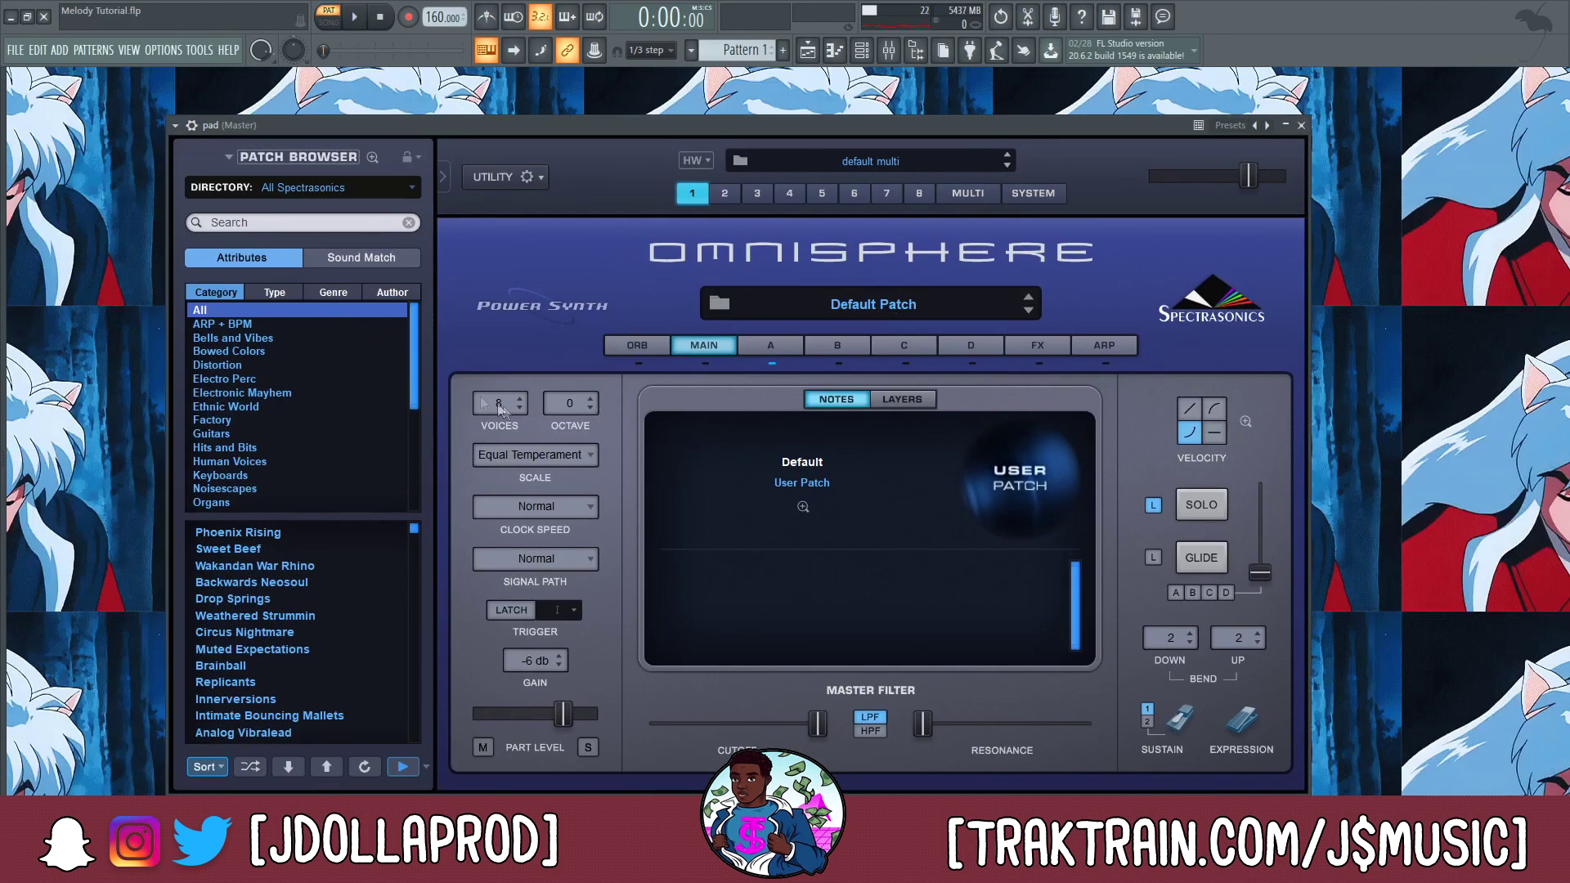
left_click_drag(415, 369, 400, 509)
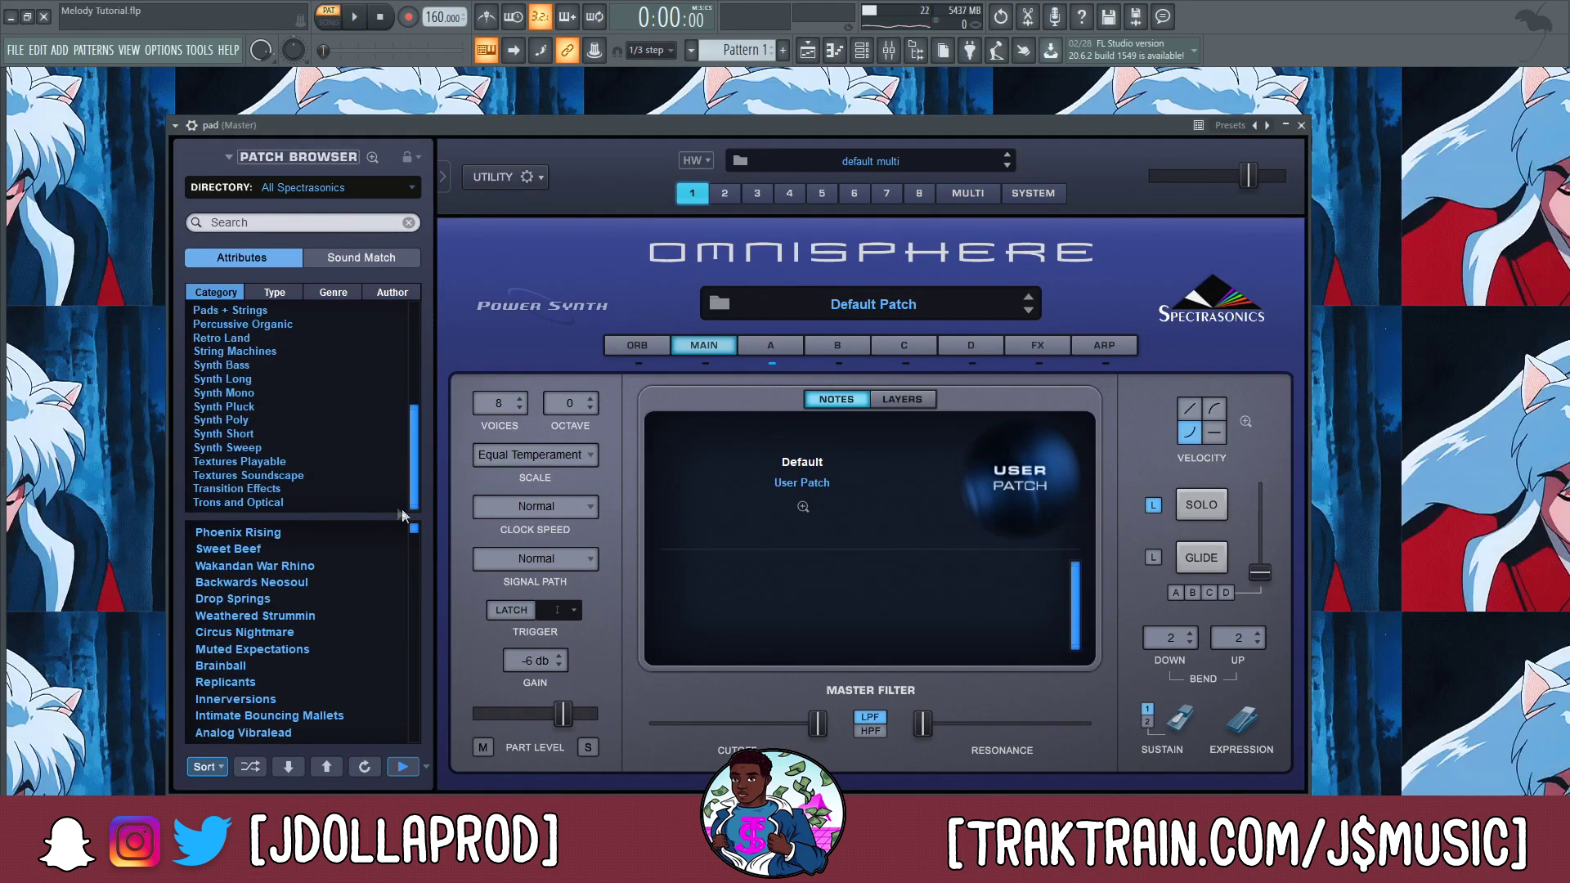
scroll(290, 642, "down", 2)
scroll(278, 409, "up", 4)
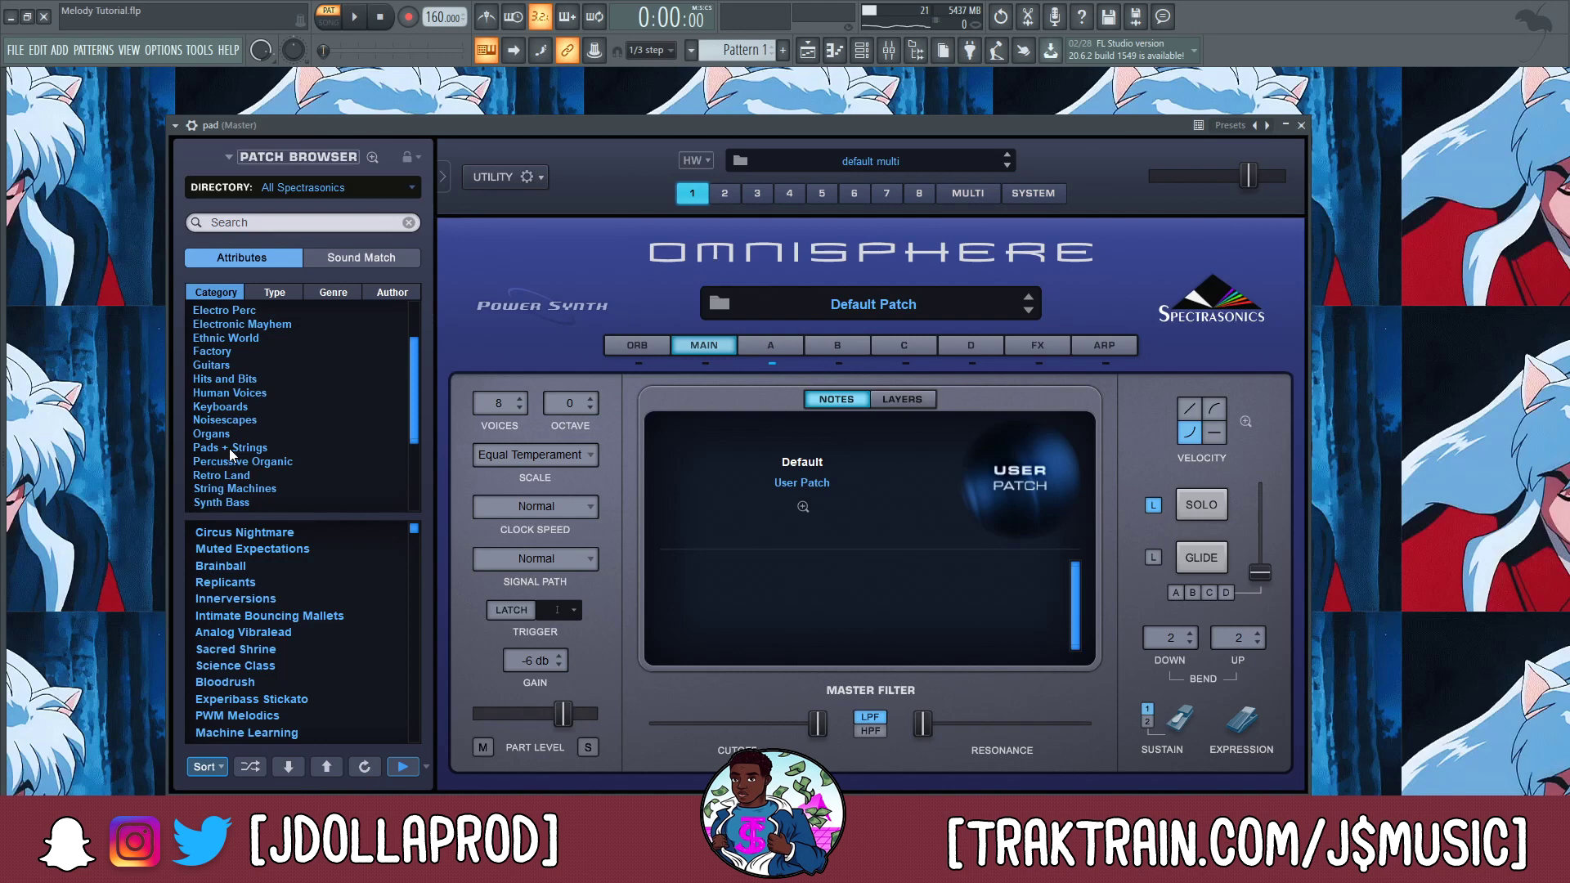
left_click(229, 448)
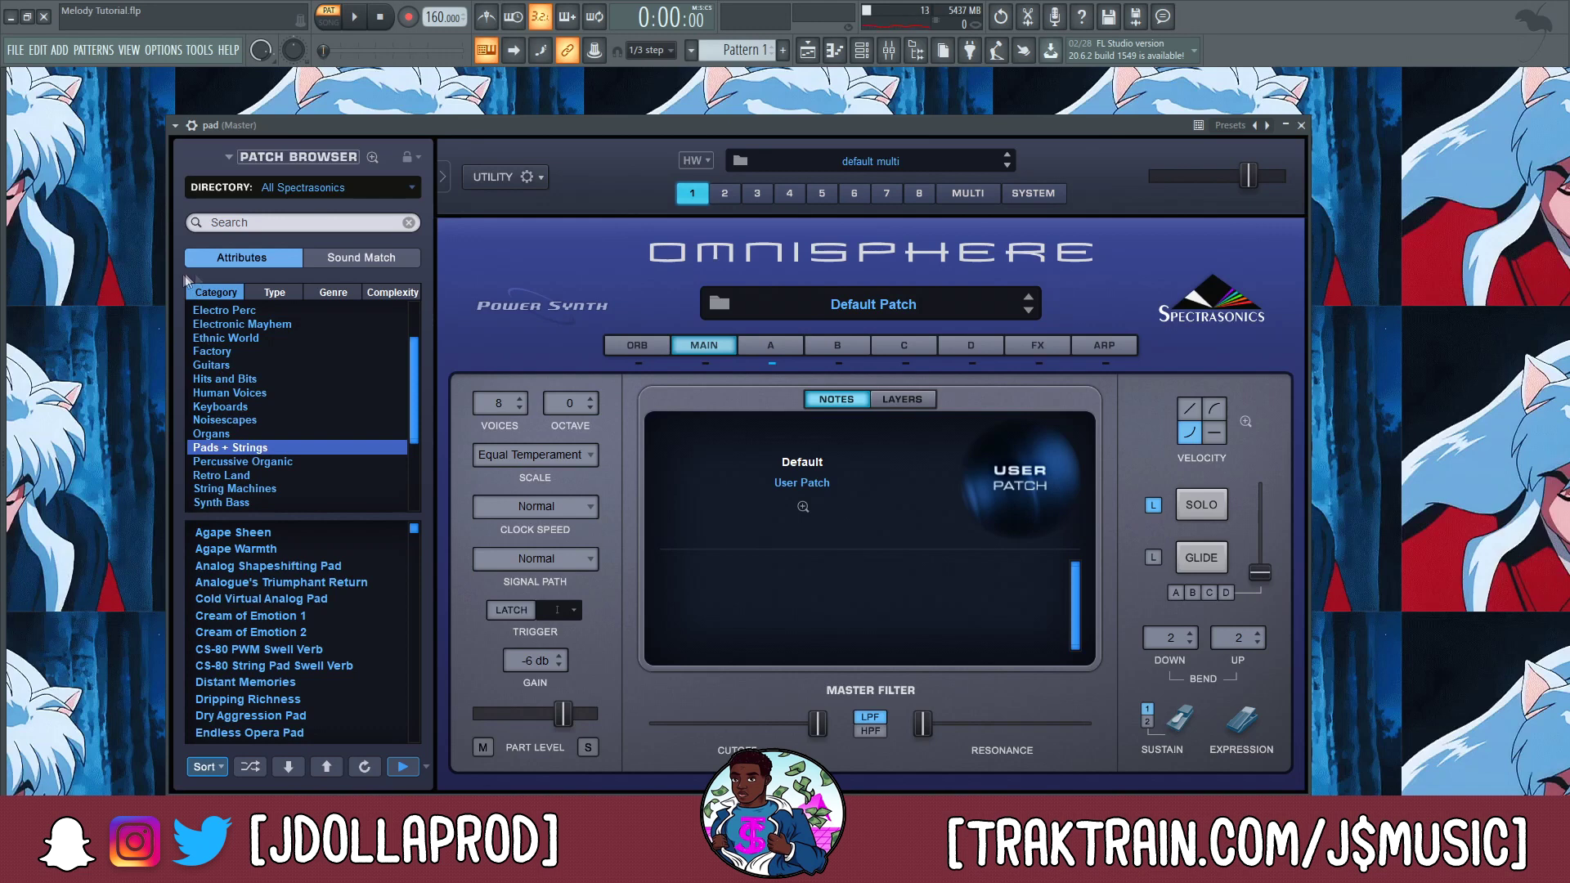
- Narrow the pad patches to the Fifth Pads type, load Sparkling JD and close the synth window
left_click(294, 292)
scroll(310, 385, "down", 5)
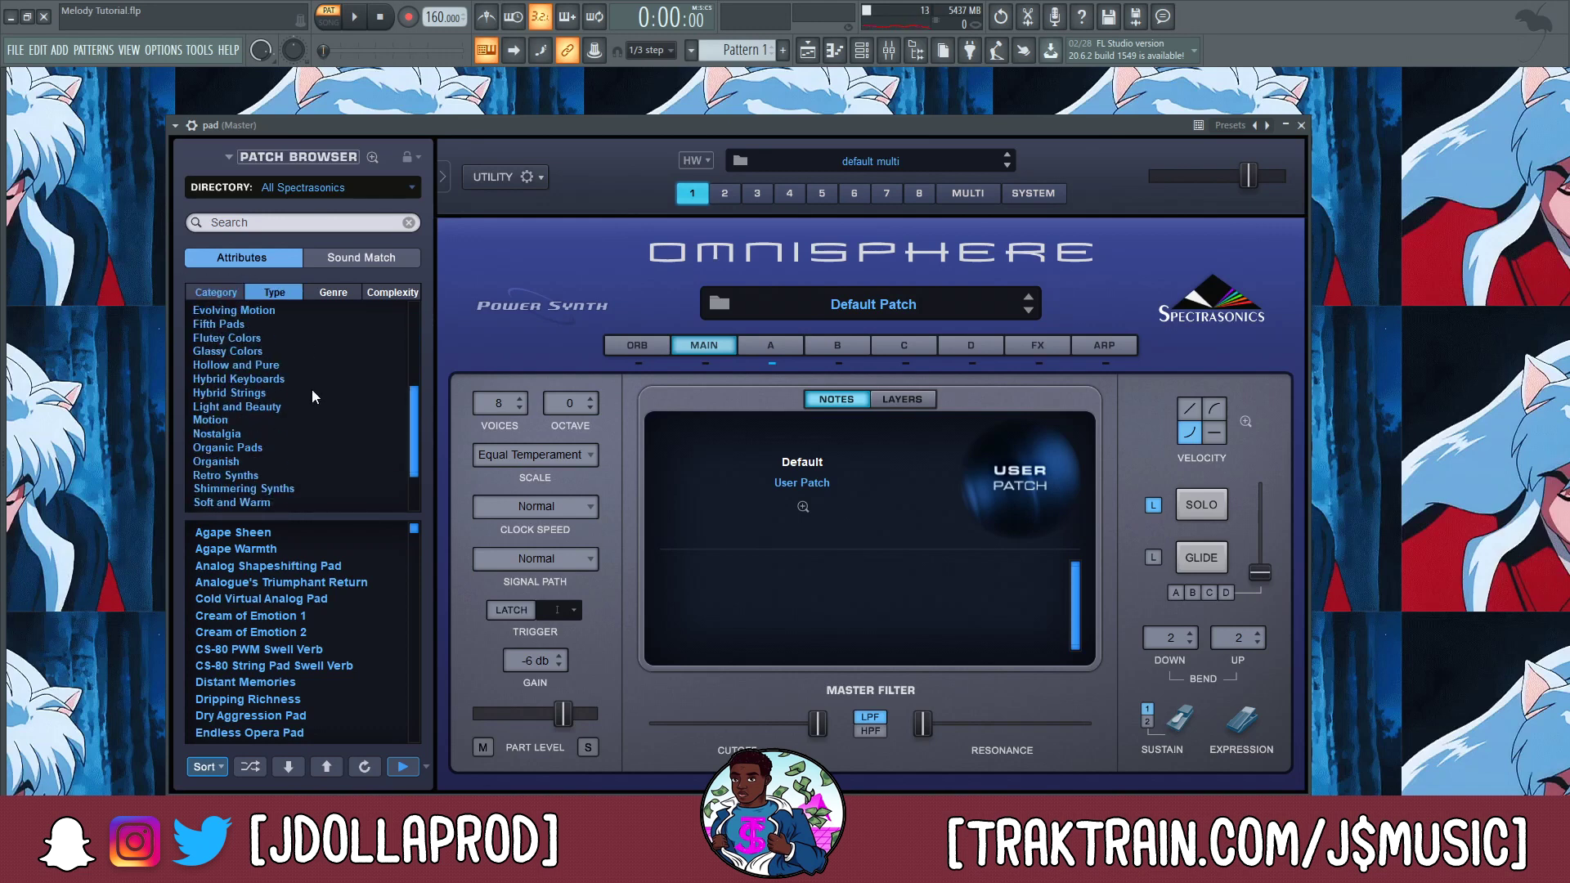
scroll(296, 464, "up", 2)
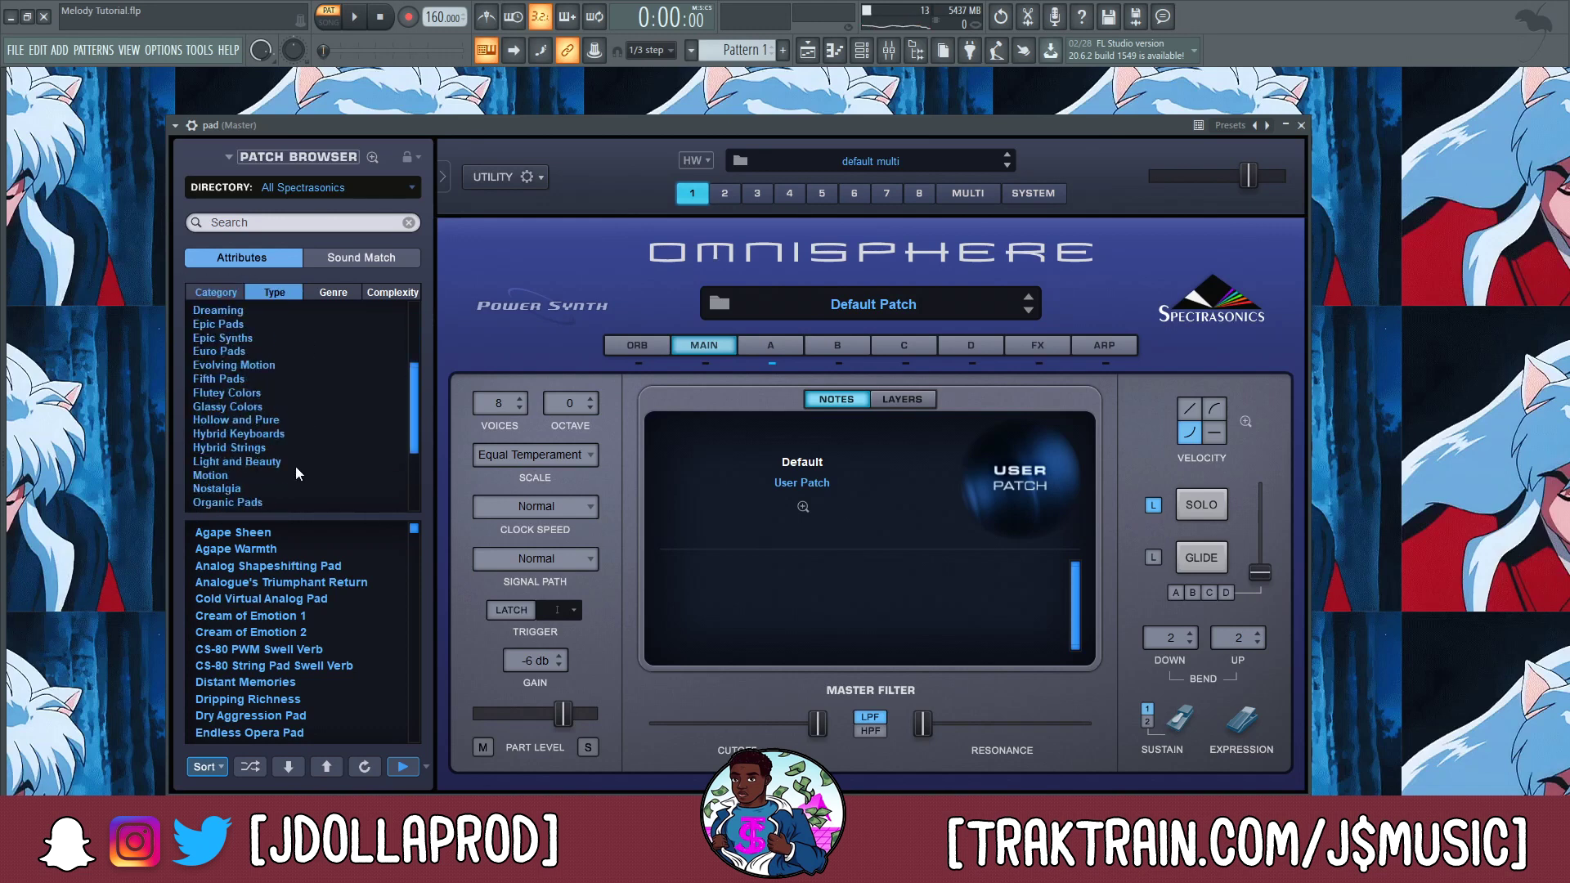
left_click(222, 378)
scroll(279, 633, "down", 4)
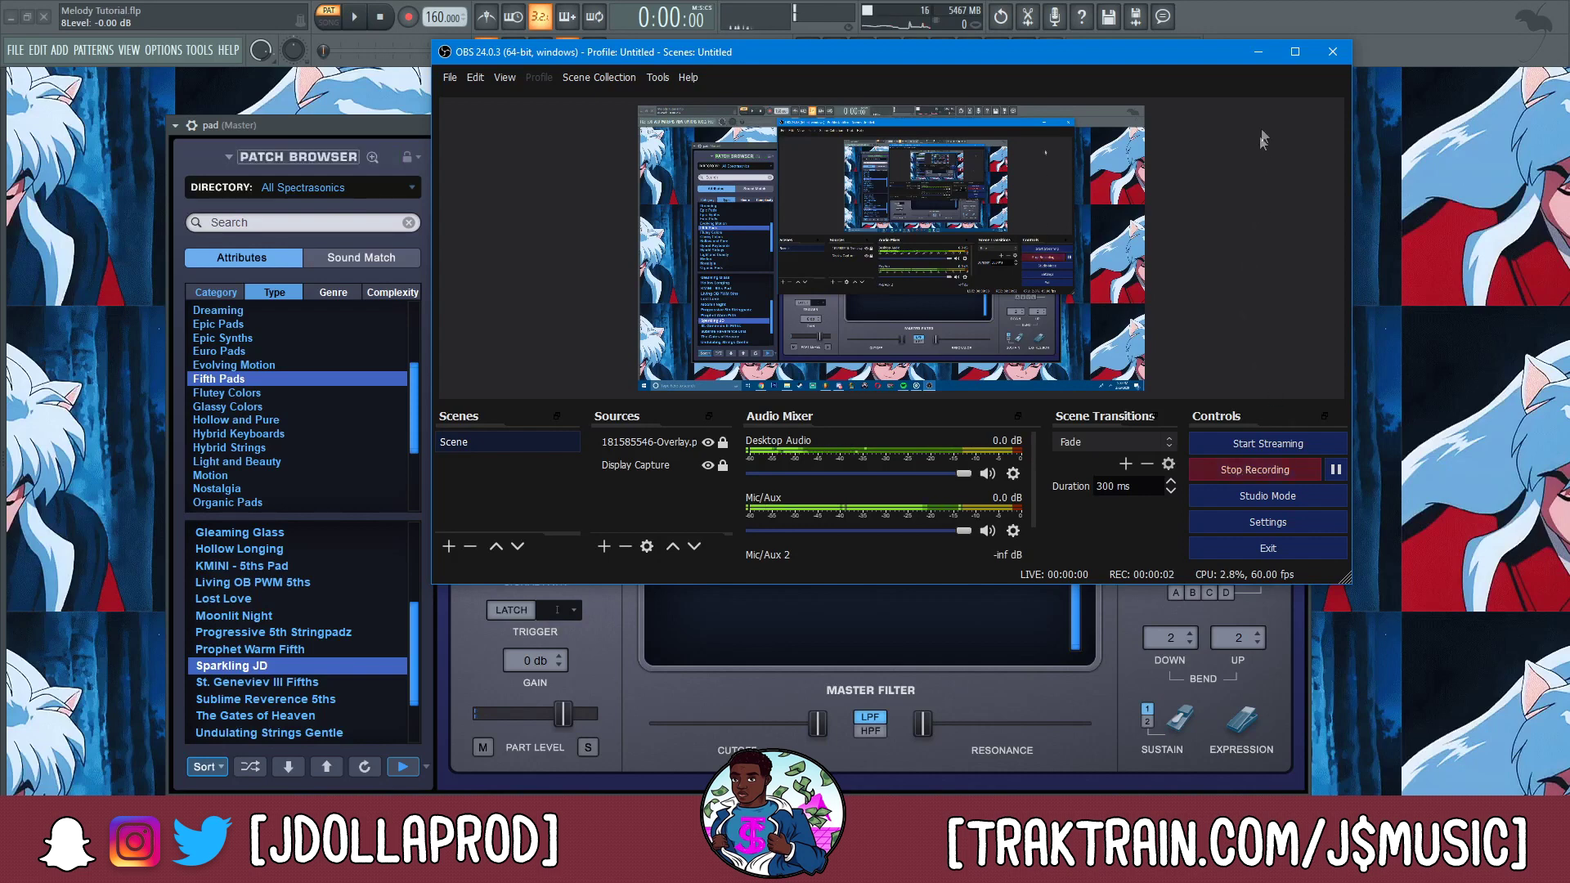
left_click(1260, 55)
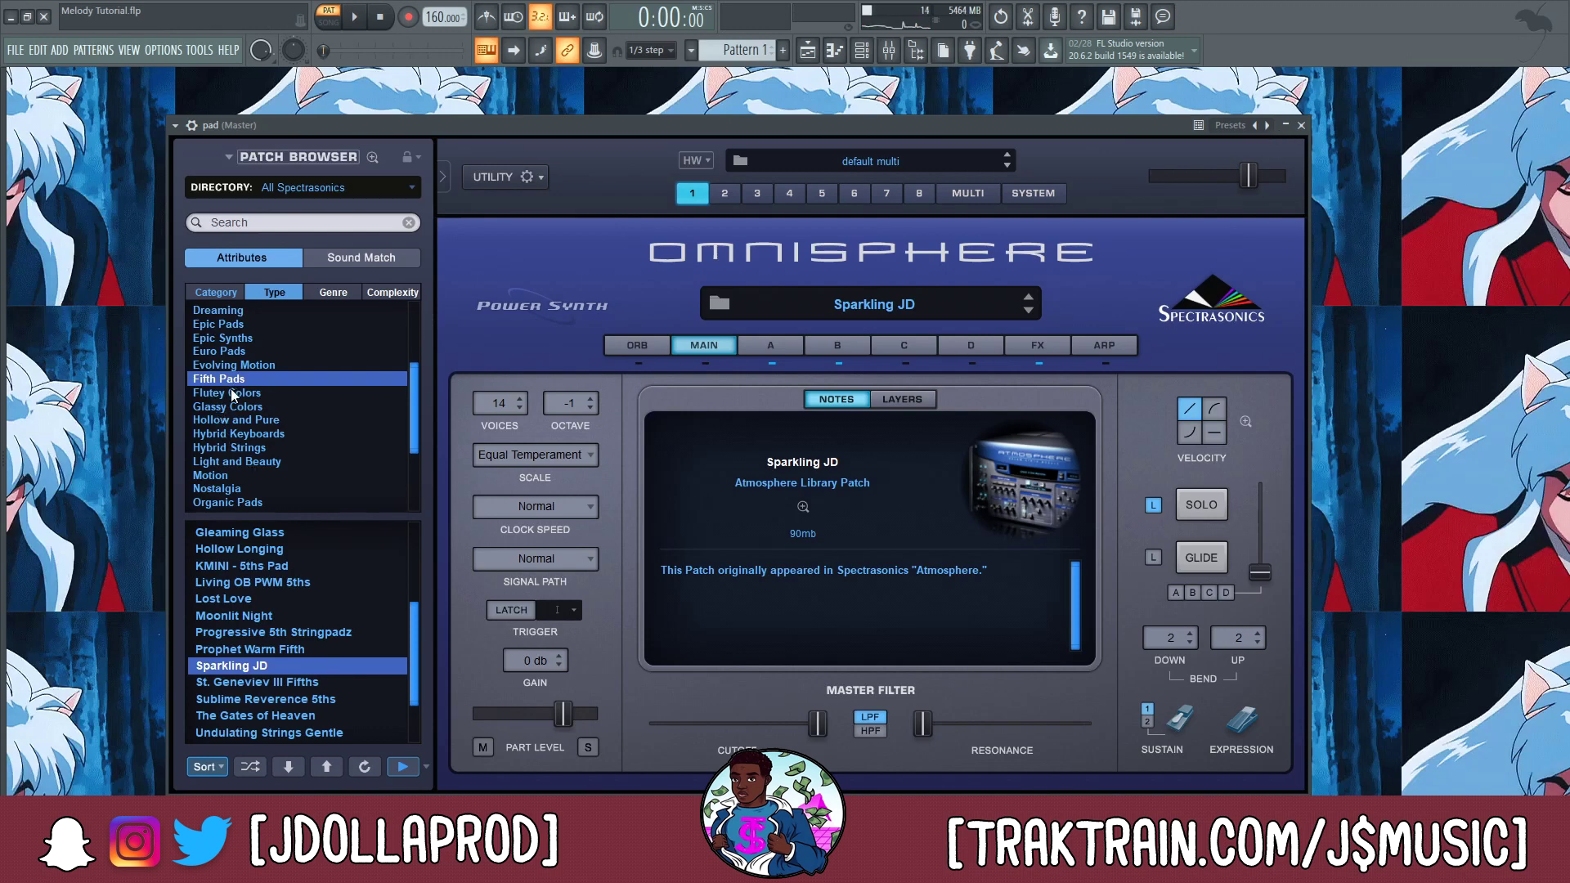
left_click(1301, 126)
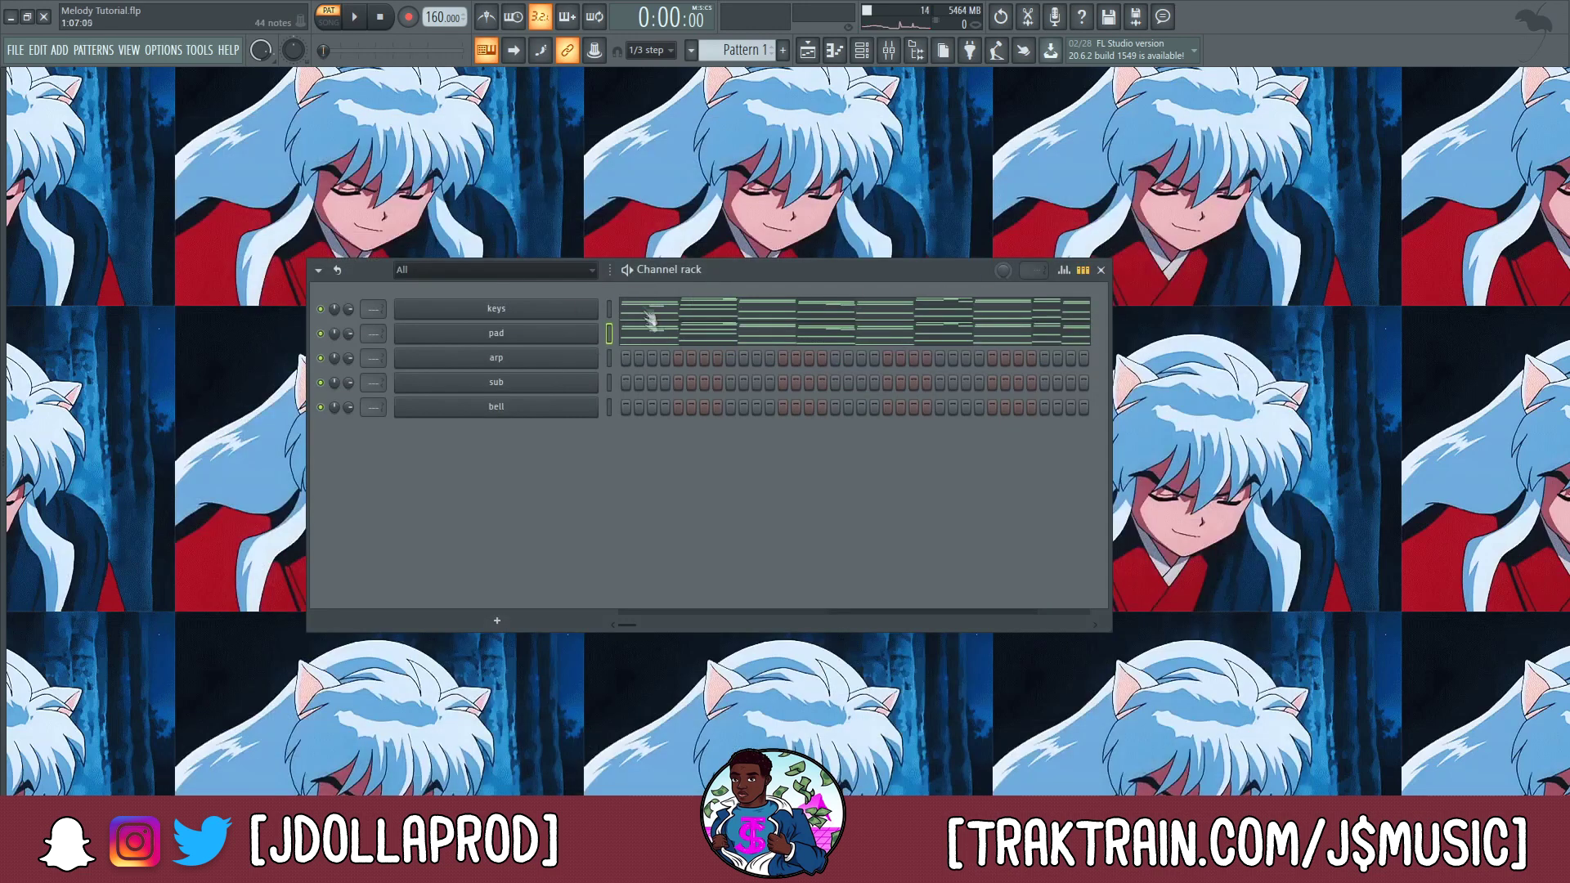
- Open the pad channel's notes and delete the short passing notes in bars 1, 2, 4 and 6
left_click(663, 337)
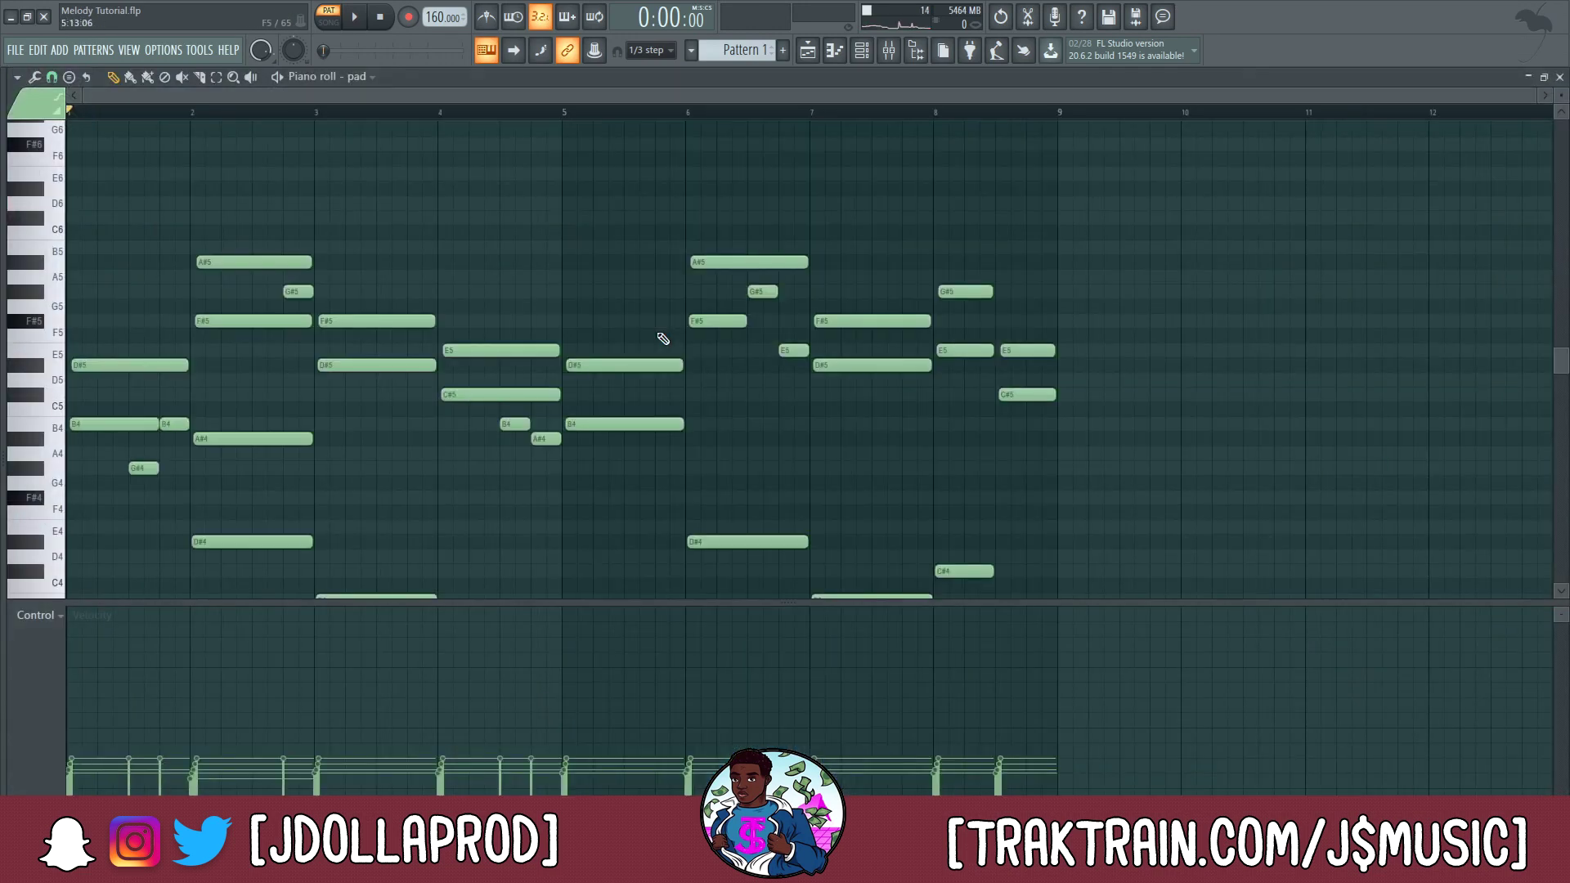
right_click(145, 468)
right_click(174, 423)
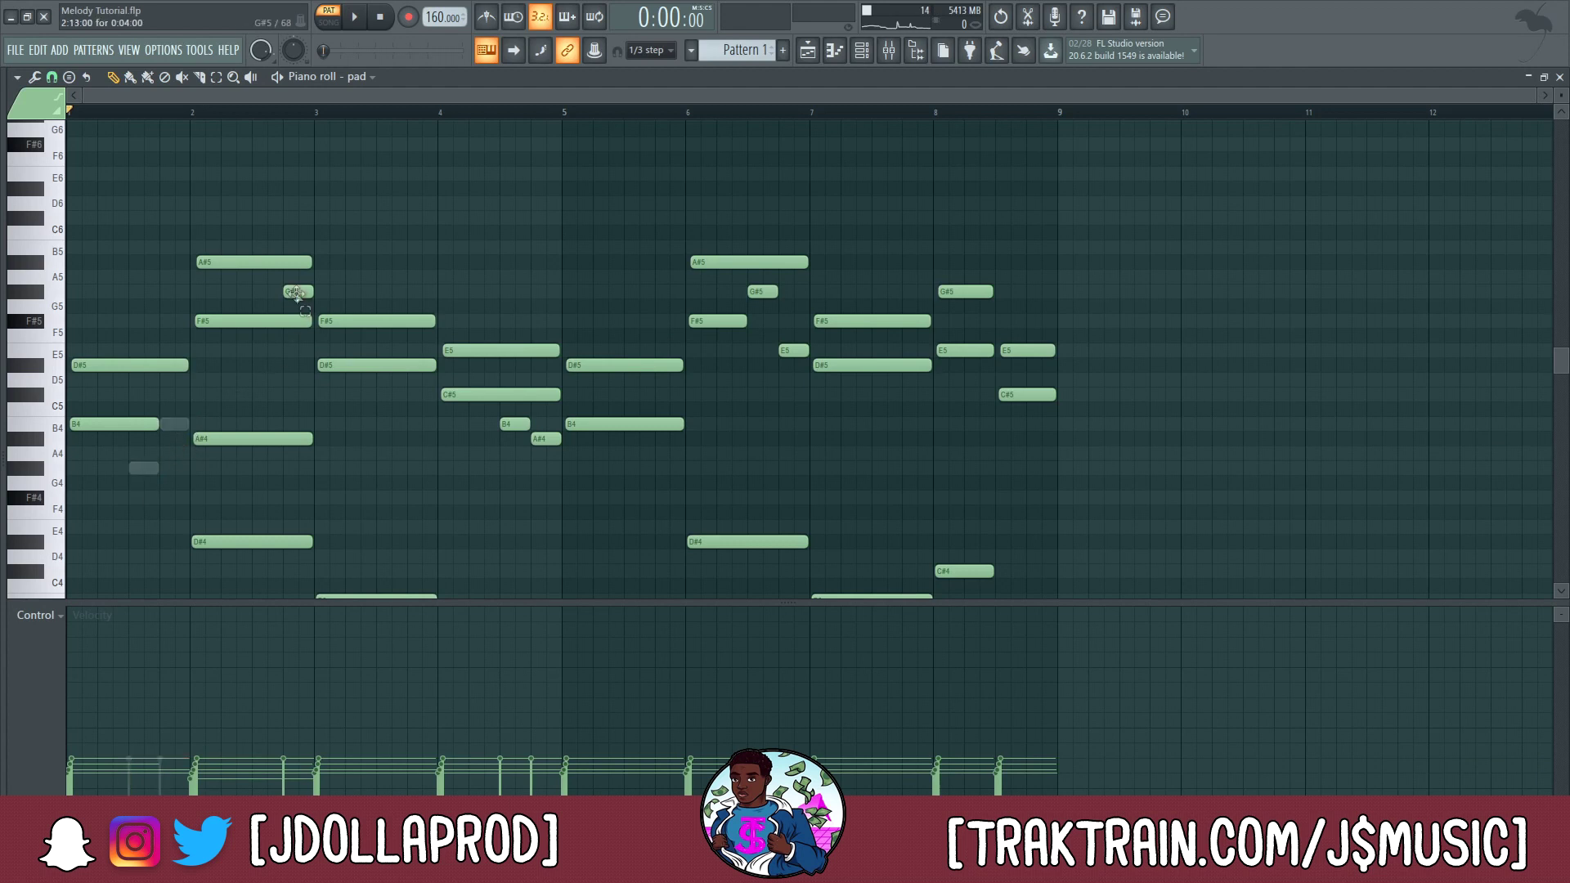
right_click(514, 423)
right_click(545, 440)
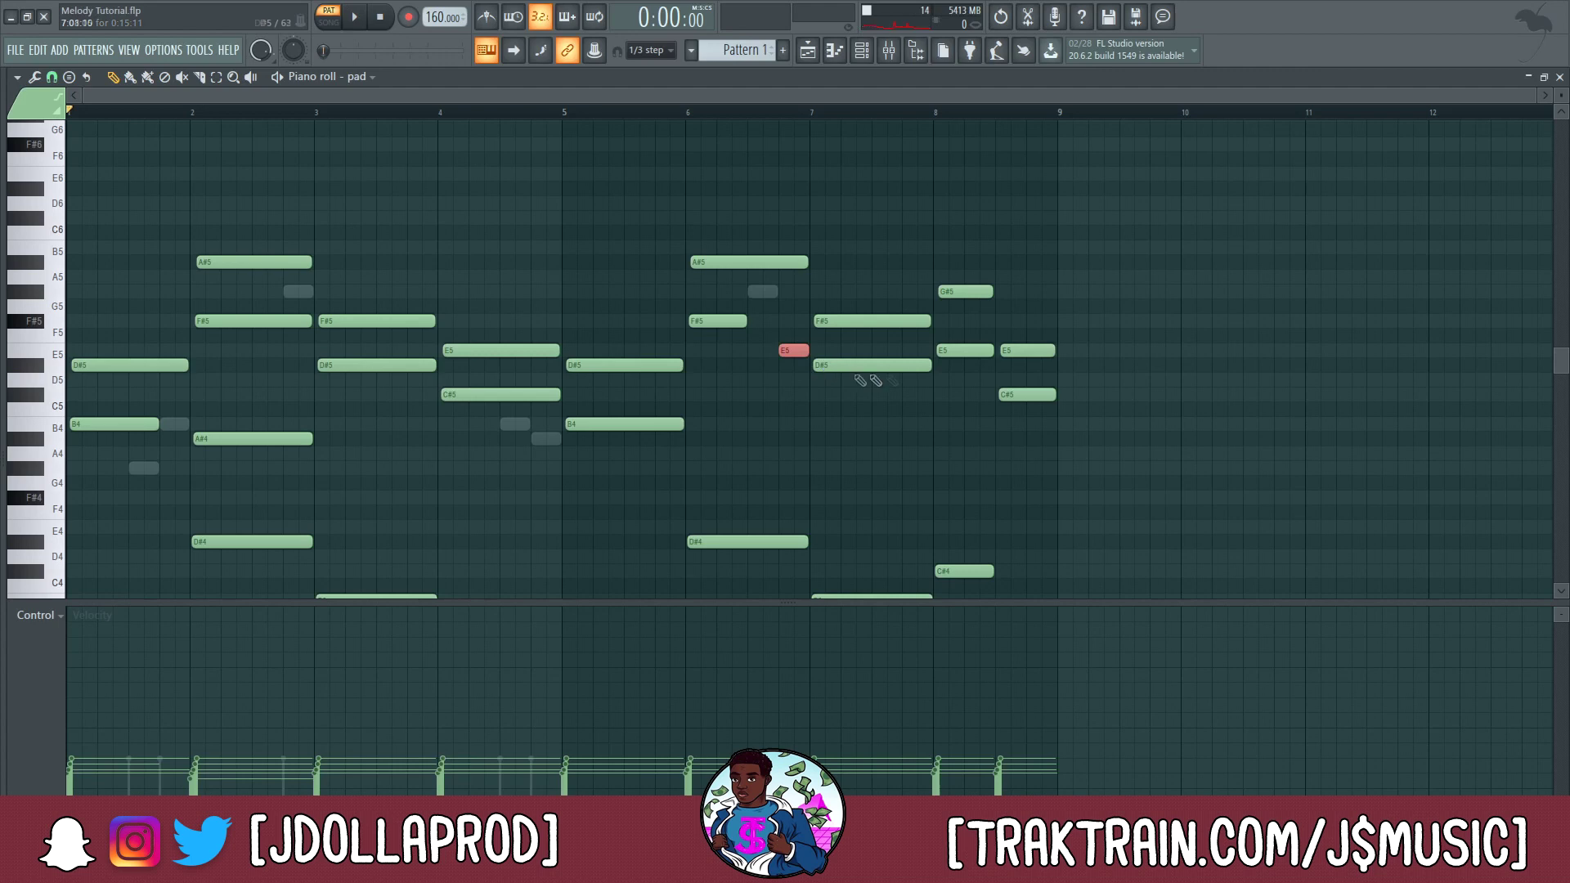
- Delete the lowest-octave root note of every chord in the pad pattern, from bar 1 to bar 8
scroll(1004, 372, "down", 10)
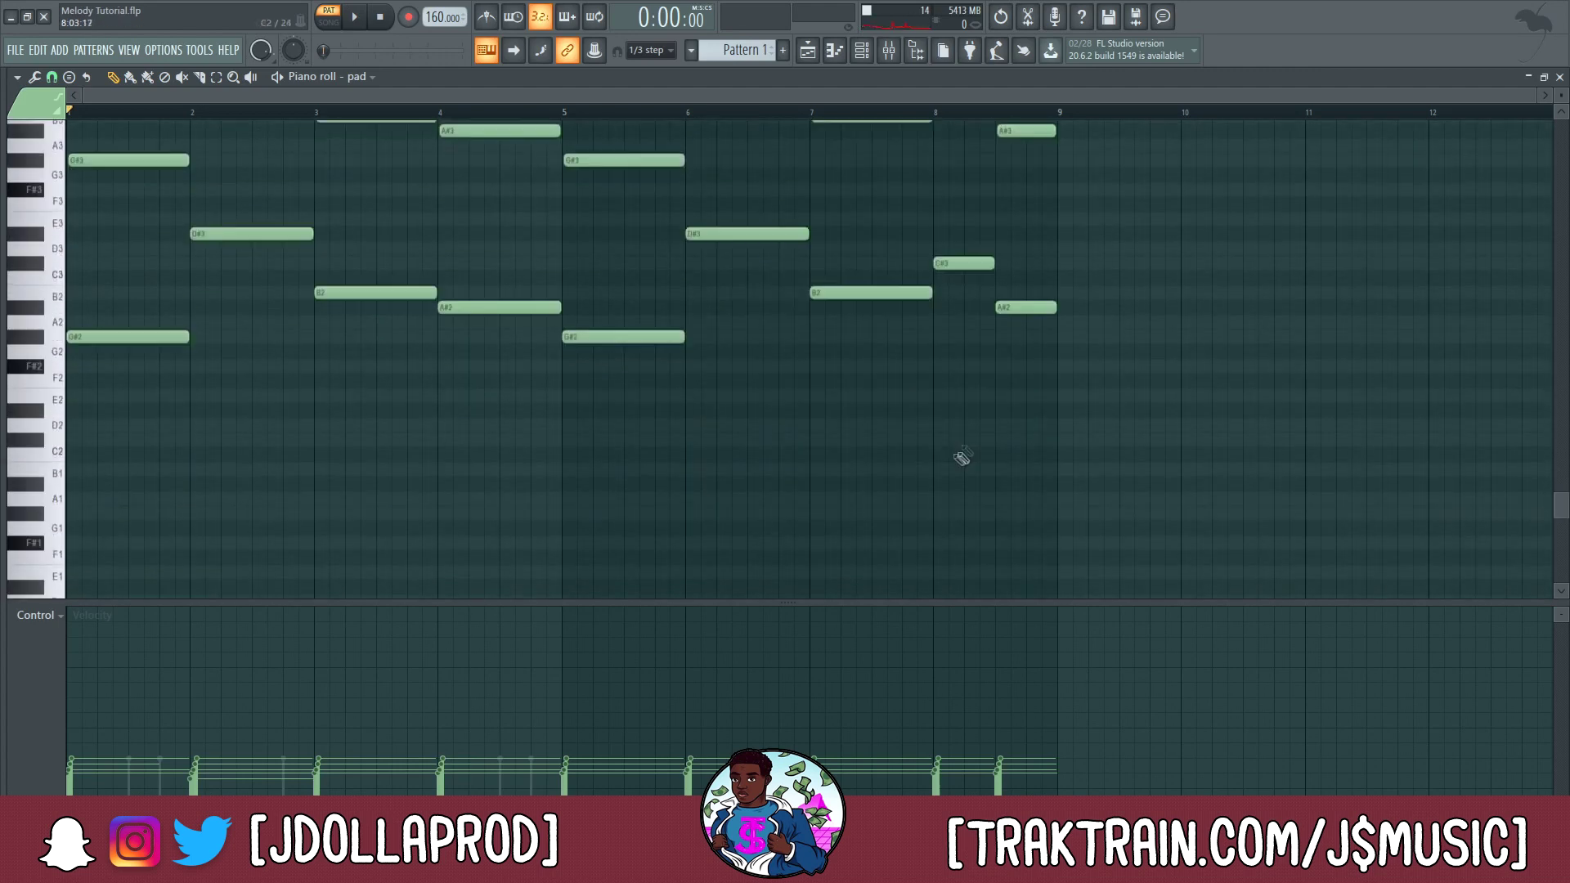
right_click(163, 335)
right_click(274, 233)
key("ctrl+x")
key("ctrl+z")
right_click(376, 292)
right_click(499, 306)
right_click(623, 335)
right_click(747, 232)
right_click(985, 261)
right_click(1010, 306)
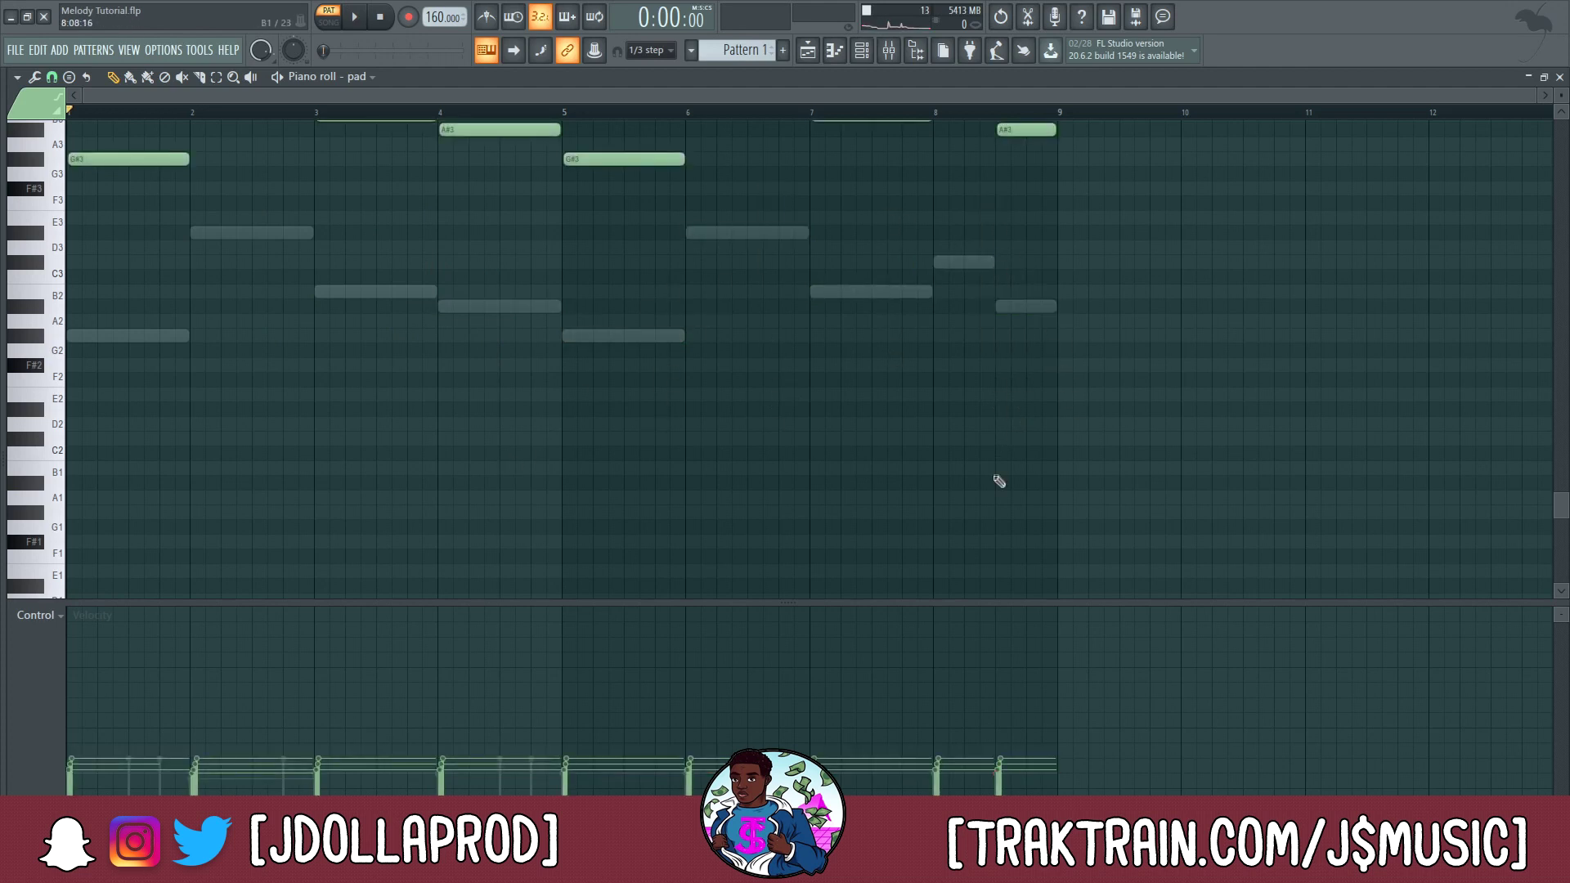
- Raise all pad notes by one octave and play the pattern back together with the keys
scroll(986, 490, "up", 3)
scroll(987, 499, "up", 2)
scroll(687, 345, "up", 1)
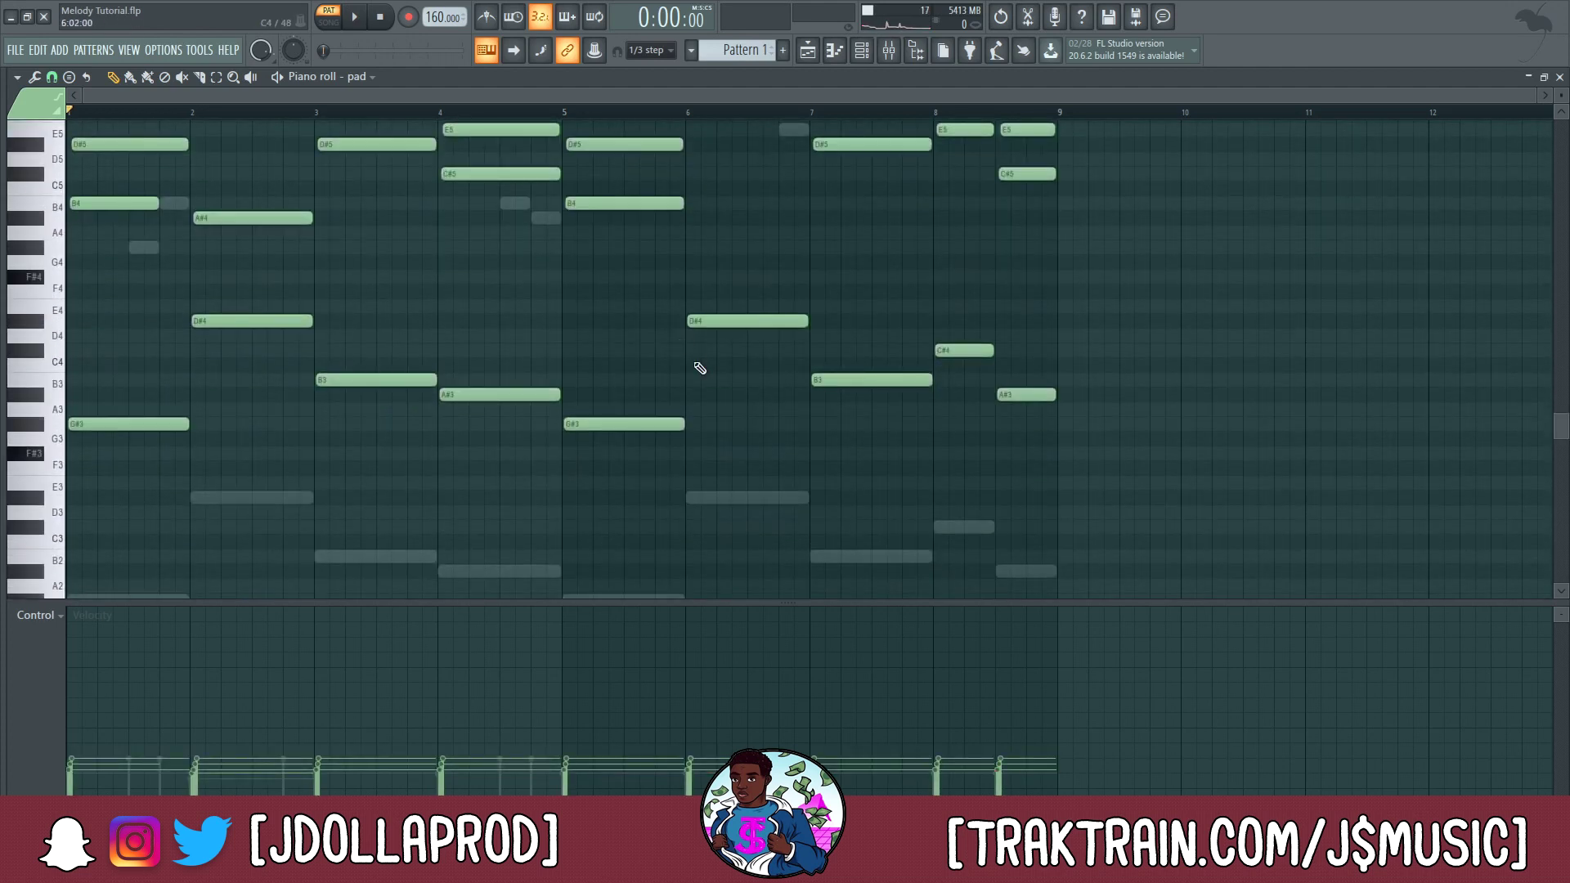
key("ctrl+Up")
key("space")
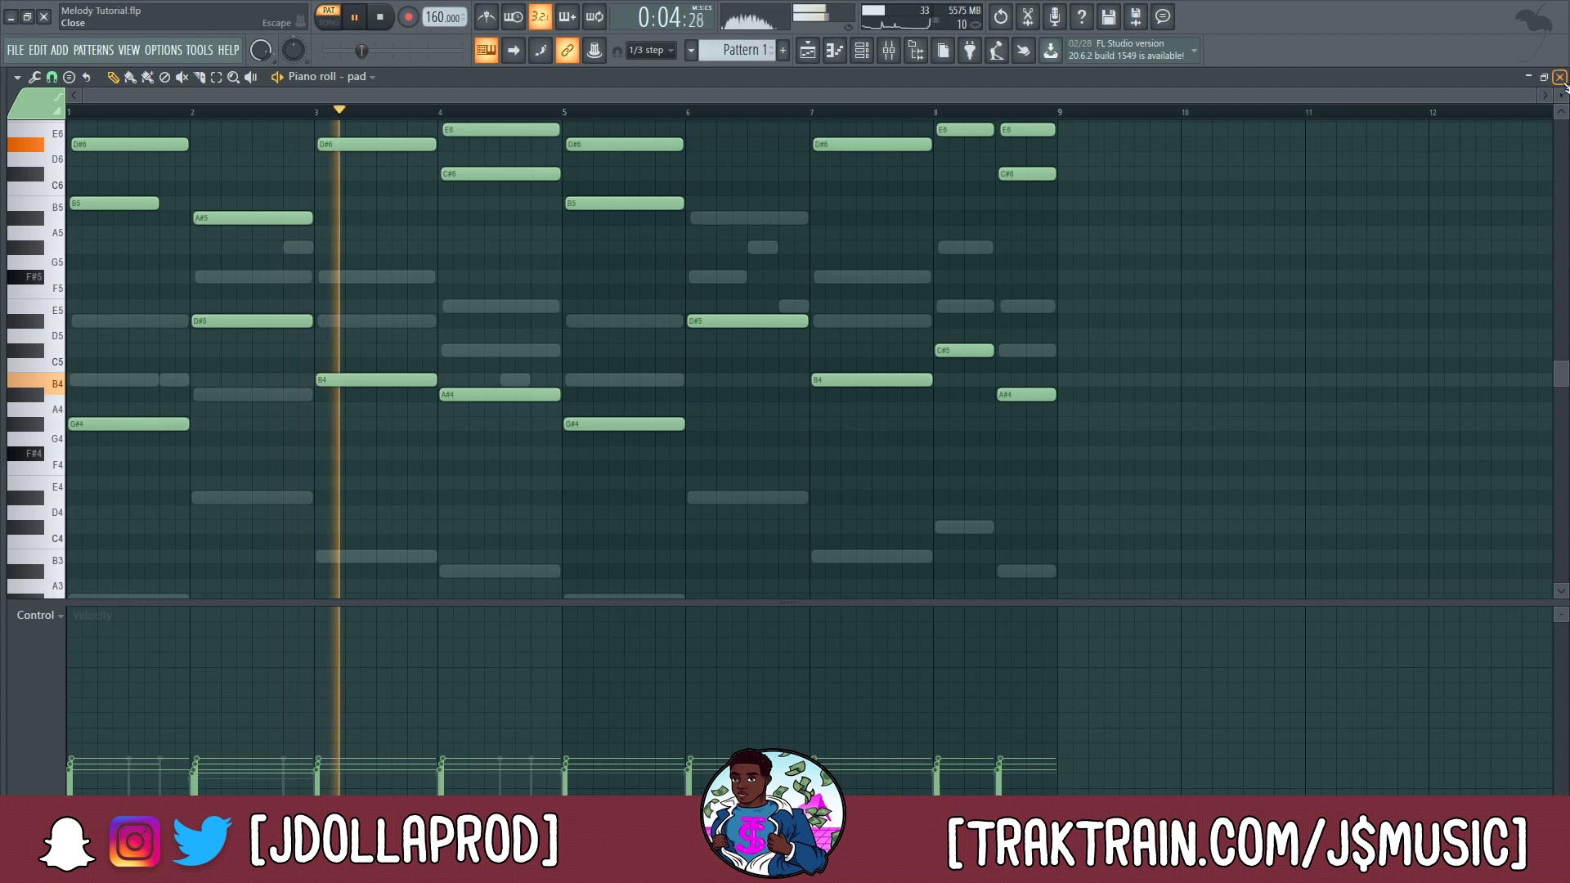
key("Escape")
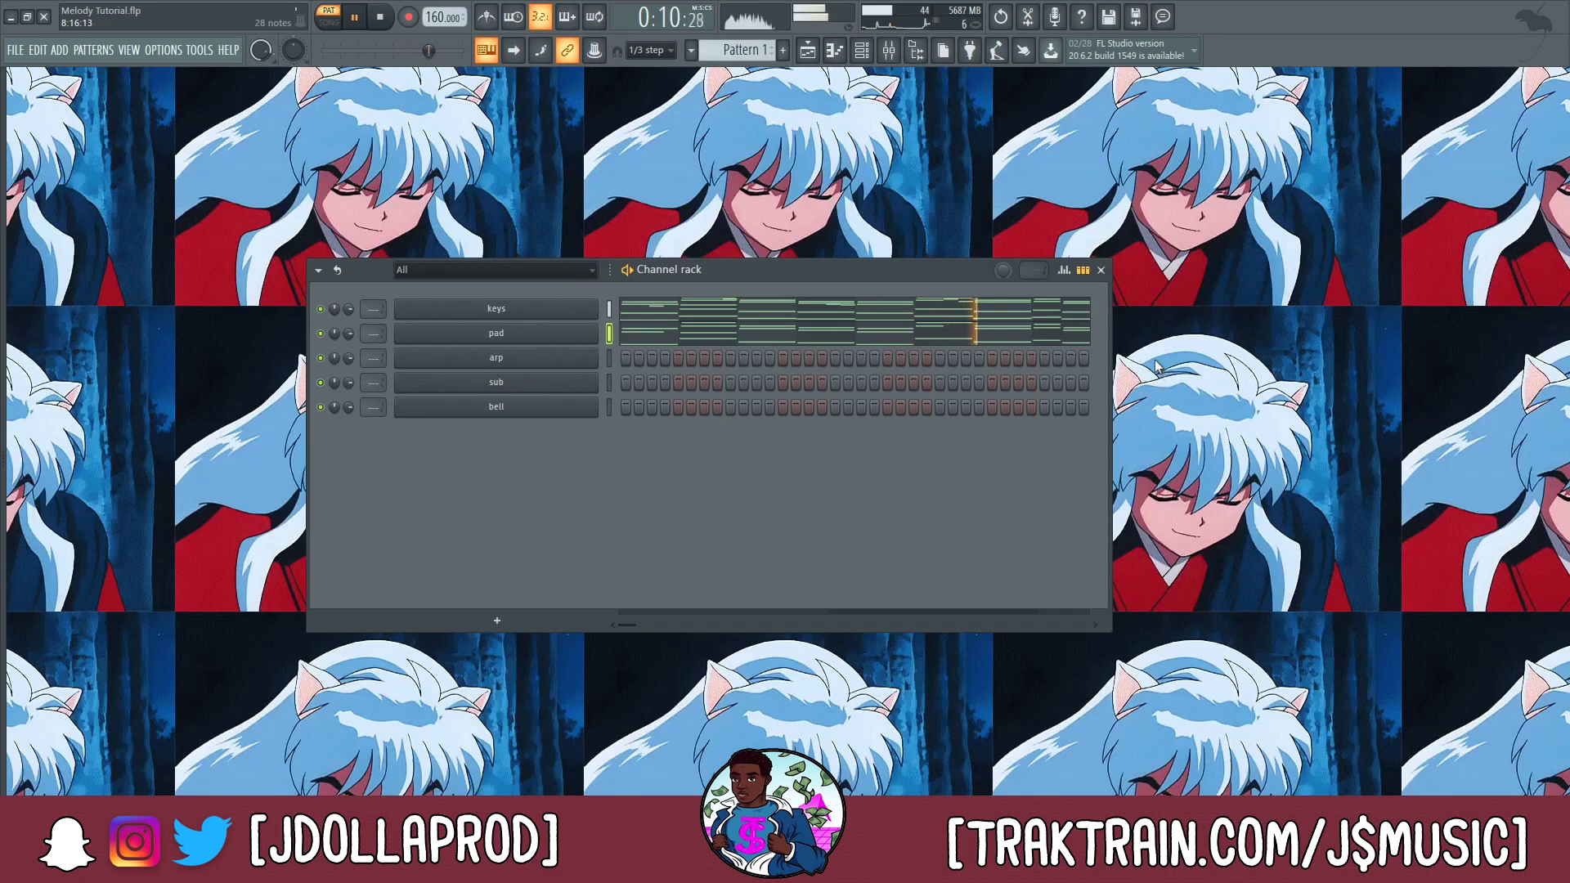
key("space")
- Lower the velocity of all pad notes to a very low level and close the pad's note editor
left_click(703, 339)
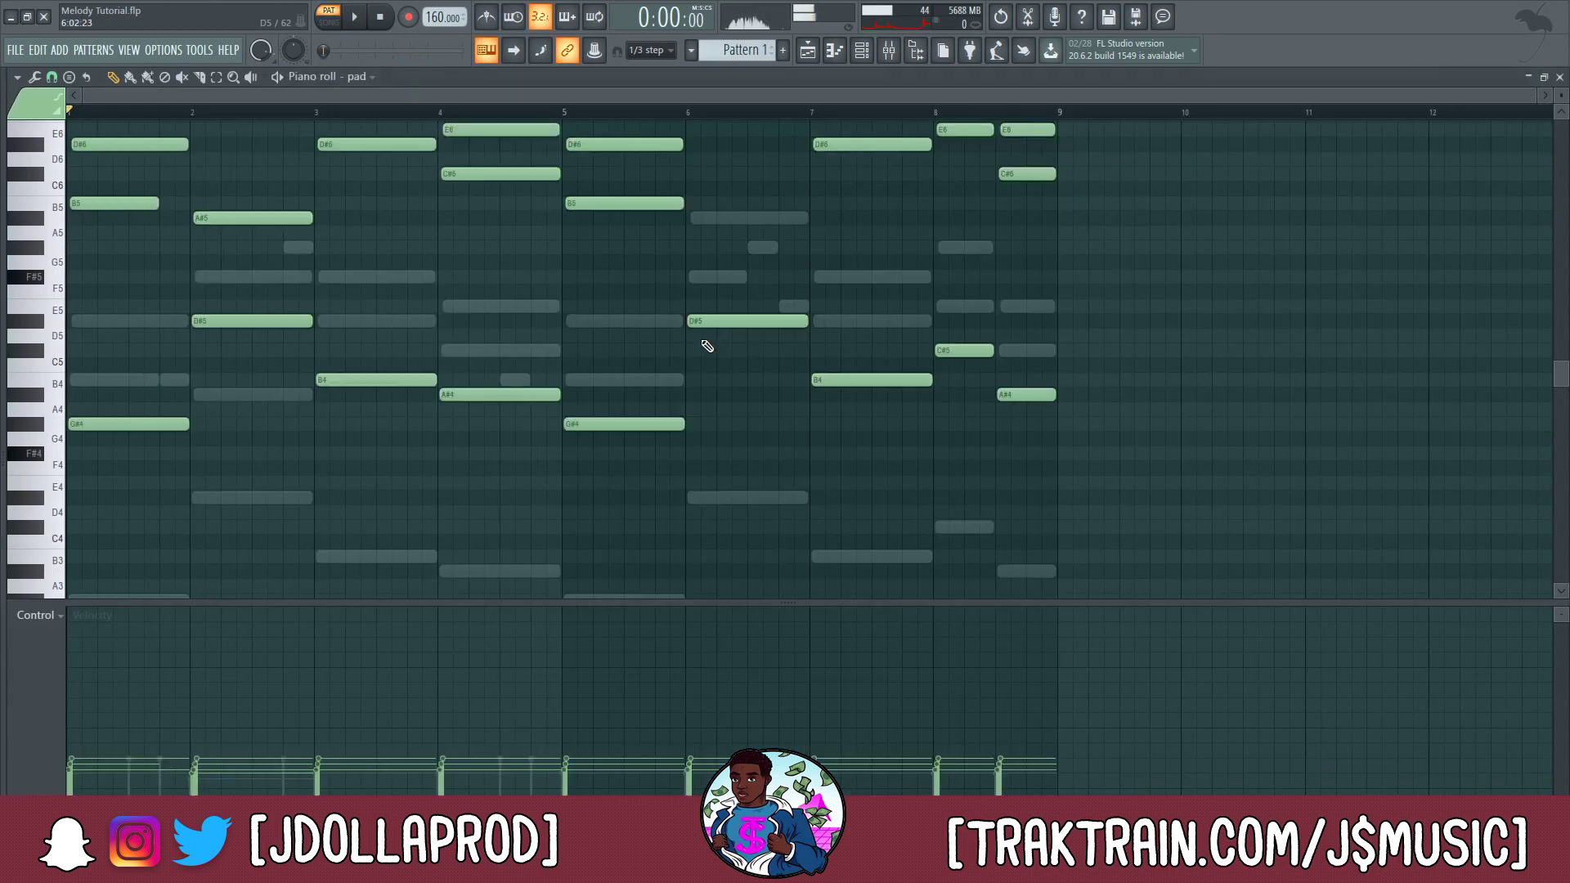
key("ctrl+a")
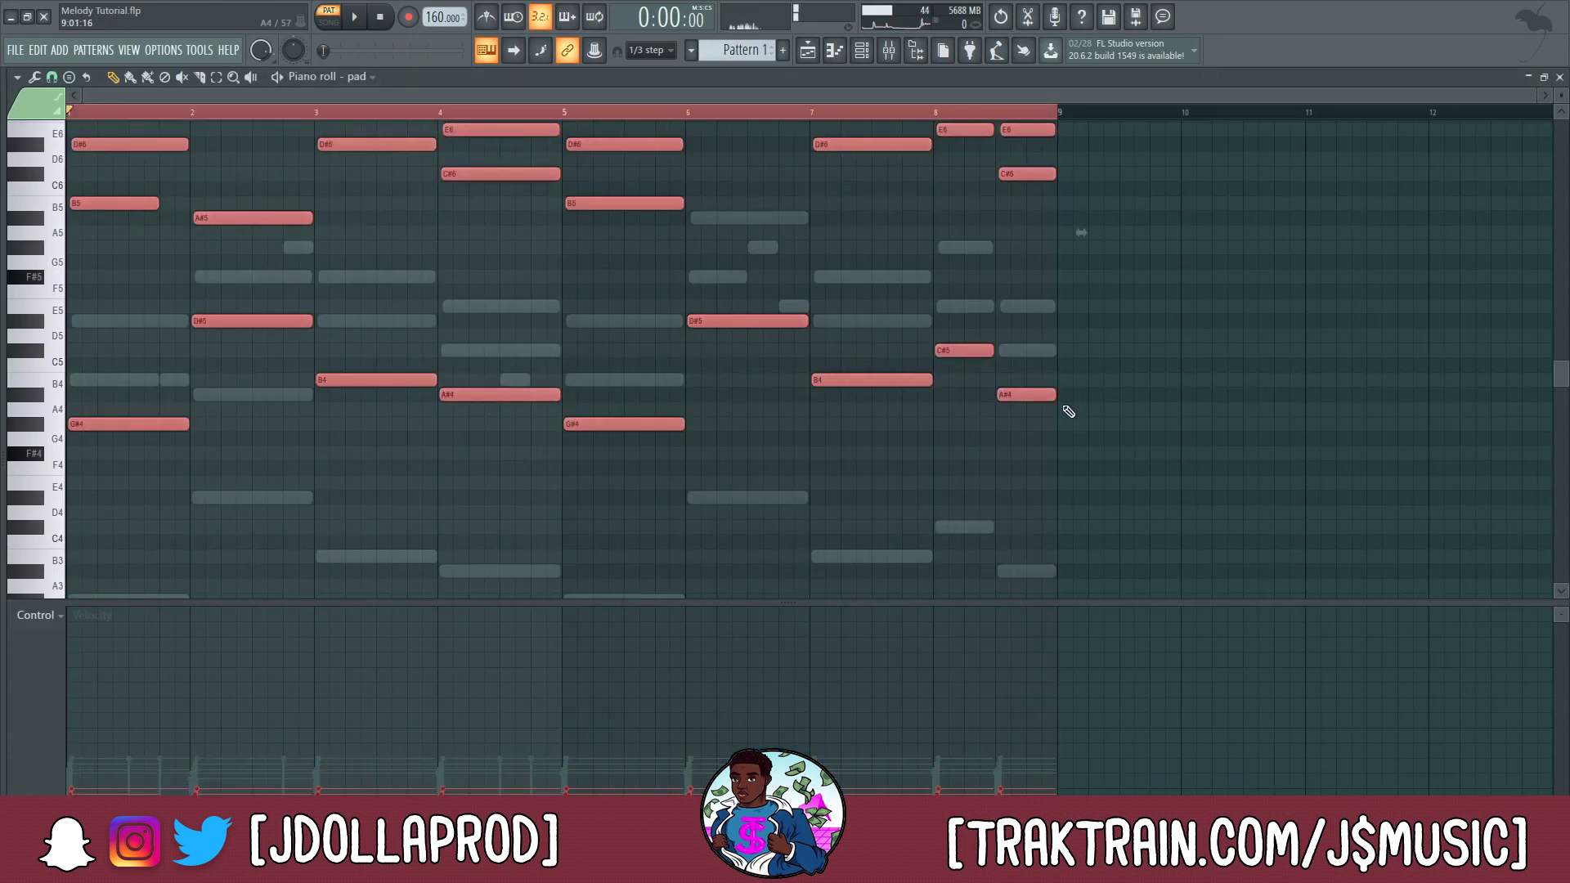
left_click(1559, 78)
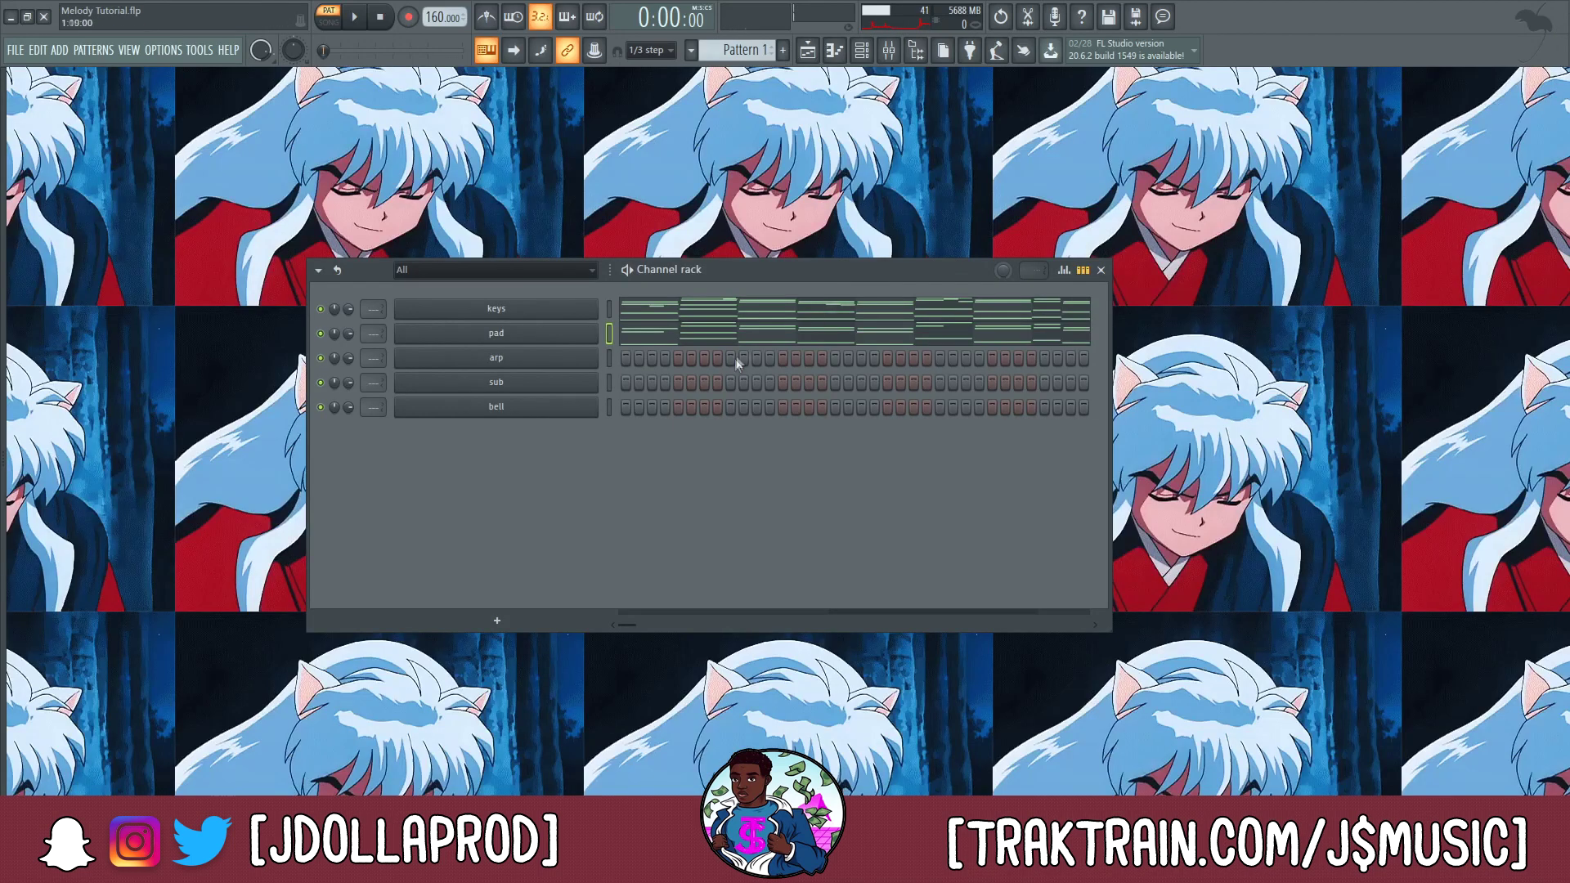
- Reopen the pad notes, lower them all by one octave and play the pattern back
left_click(732, 339)
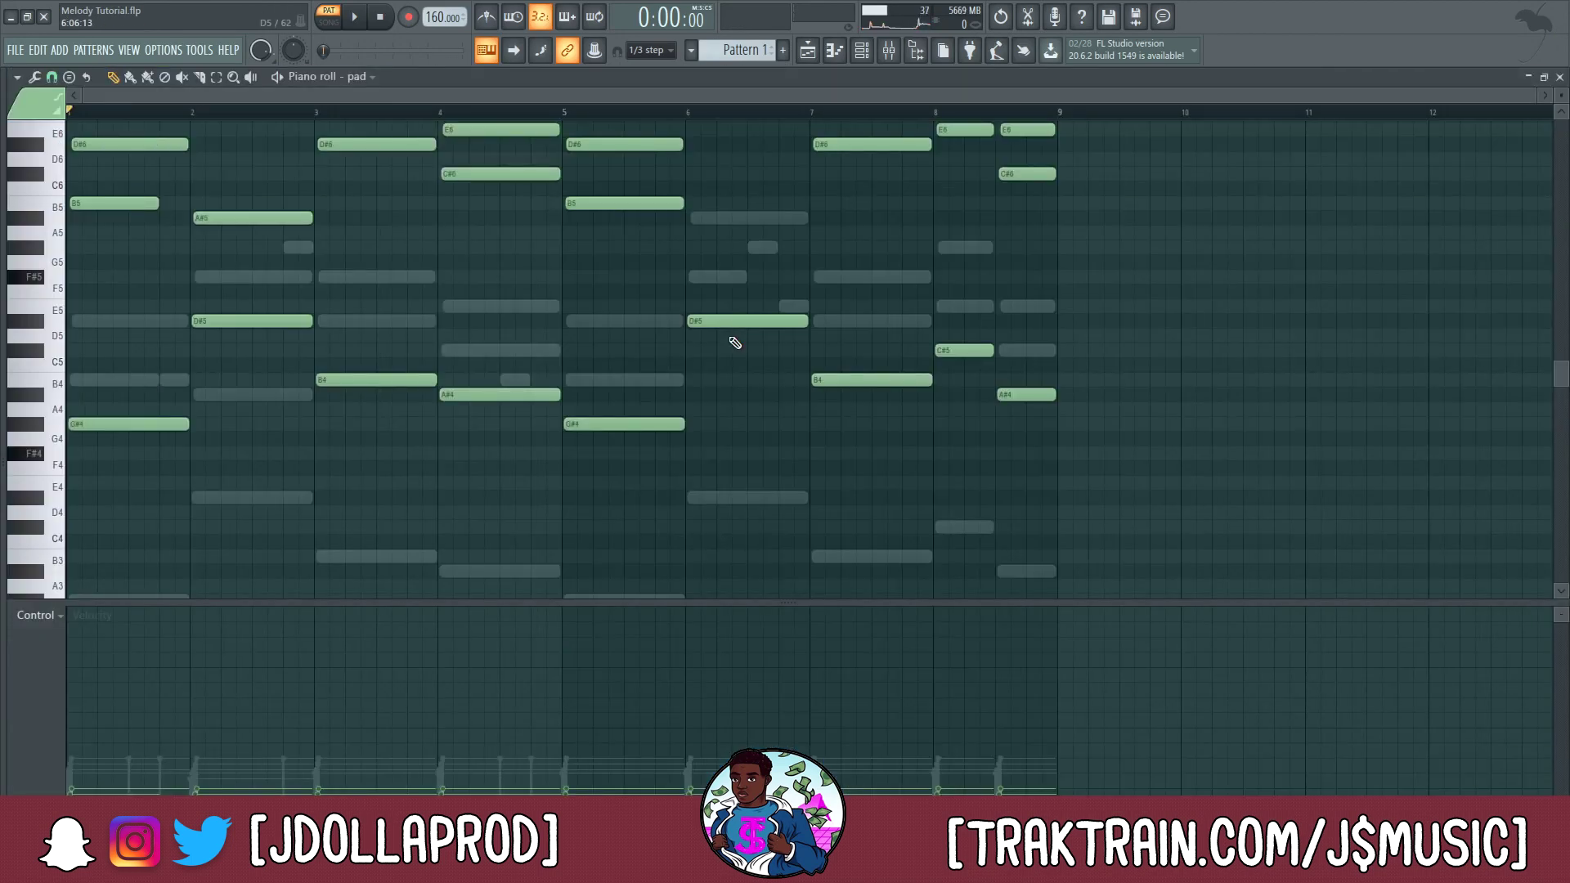
key("ctrl+Down")
key("space")
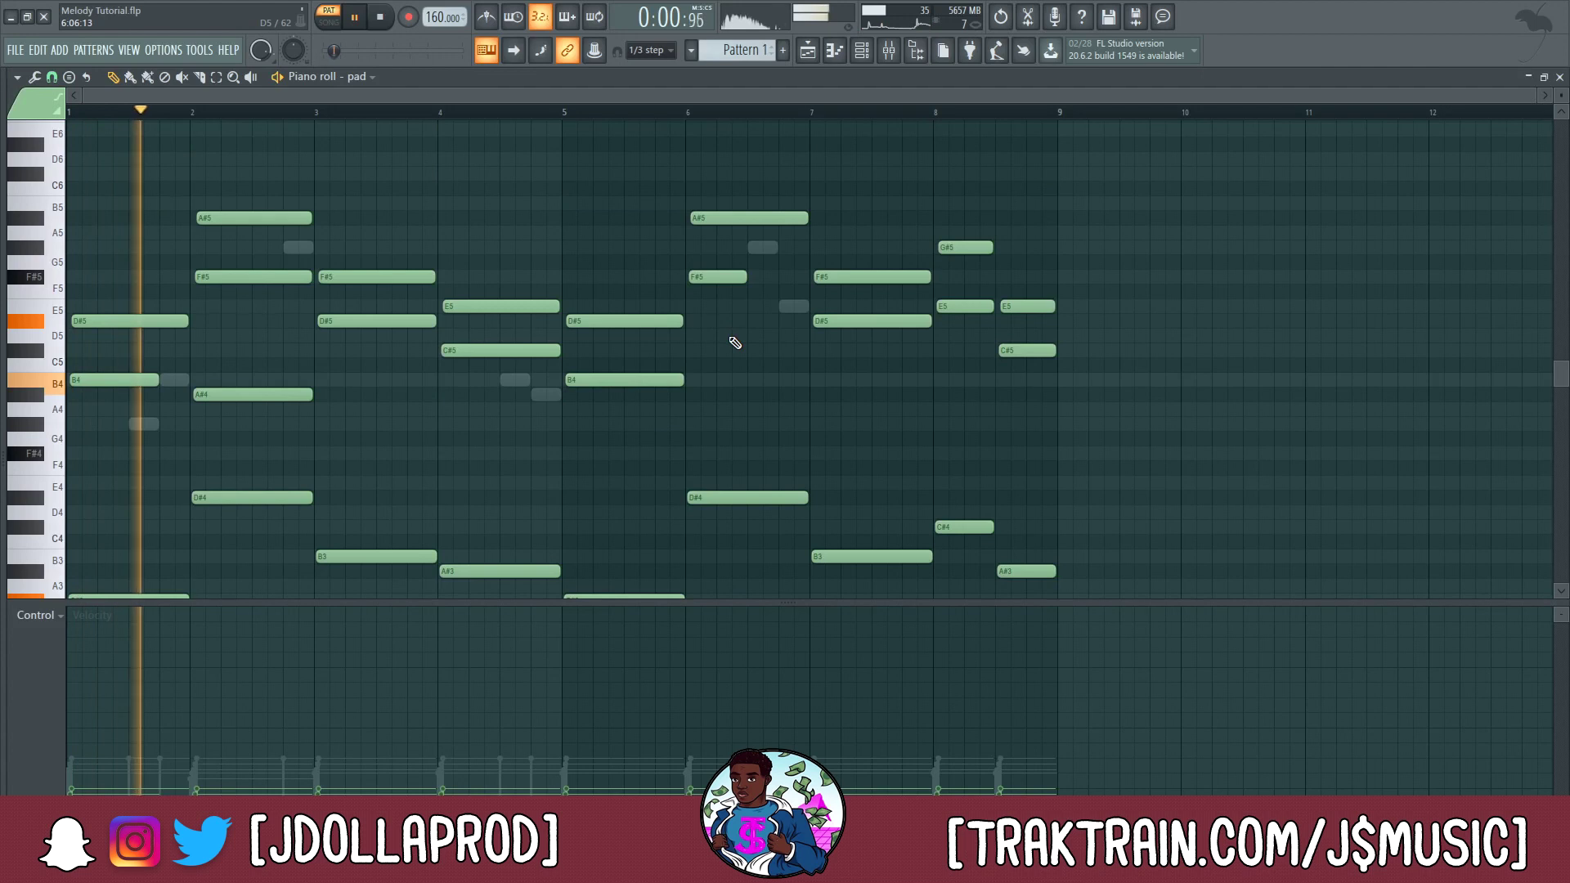
- Raise all pad notes by one octave, play the pattern back and close the pad's note editor
key("space")
key("ctrl+Up")
key("space")
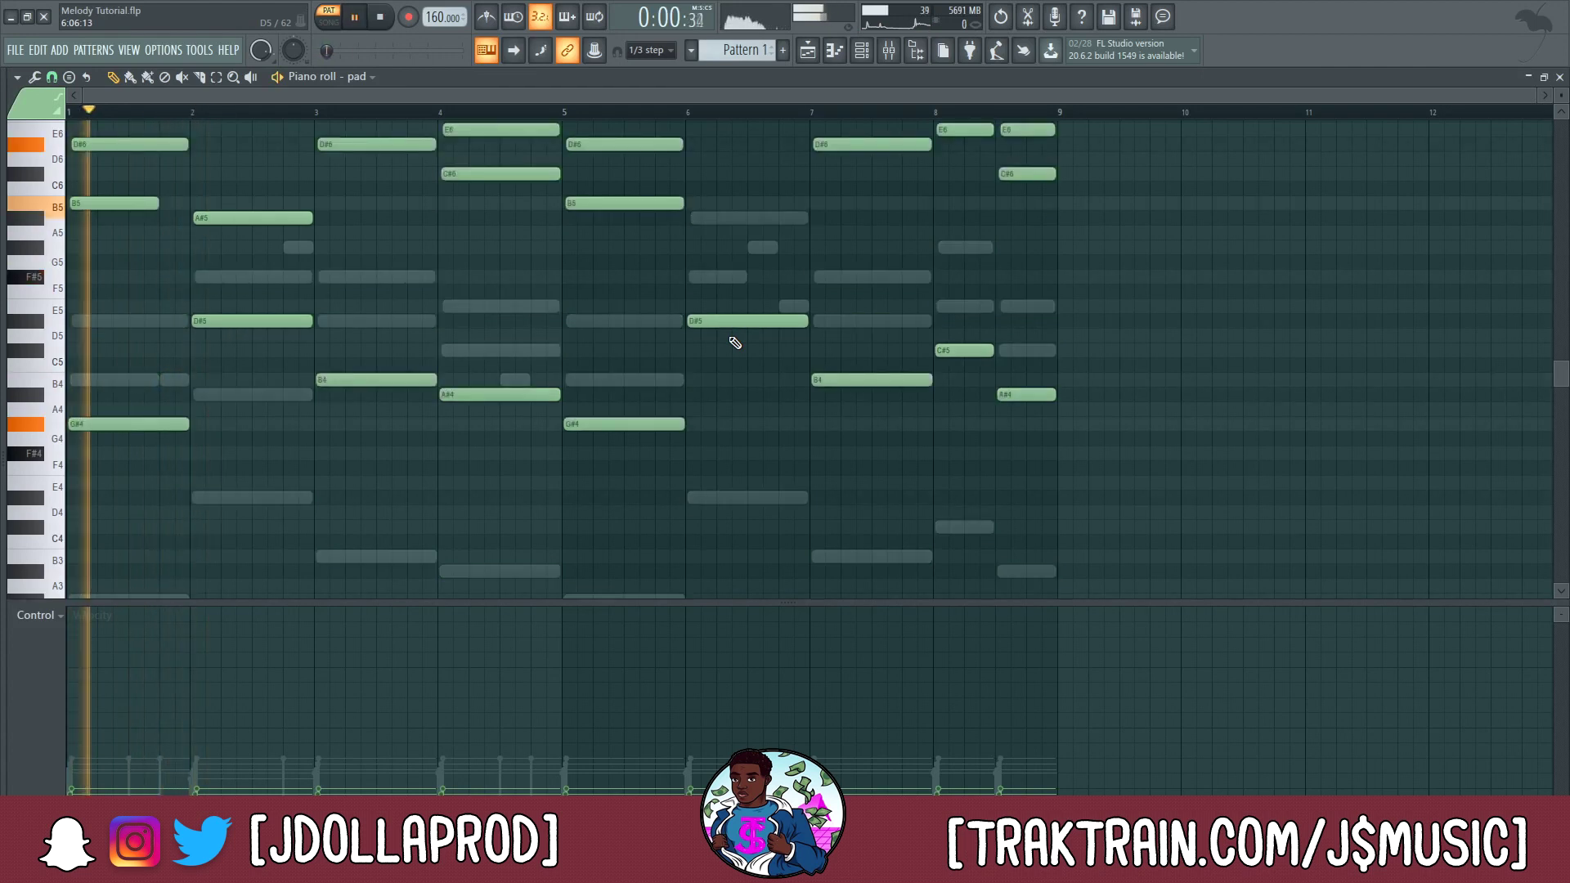
scroll(507, 357, "up", 2)
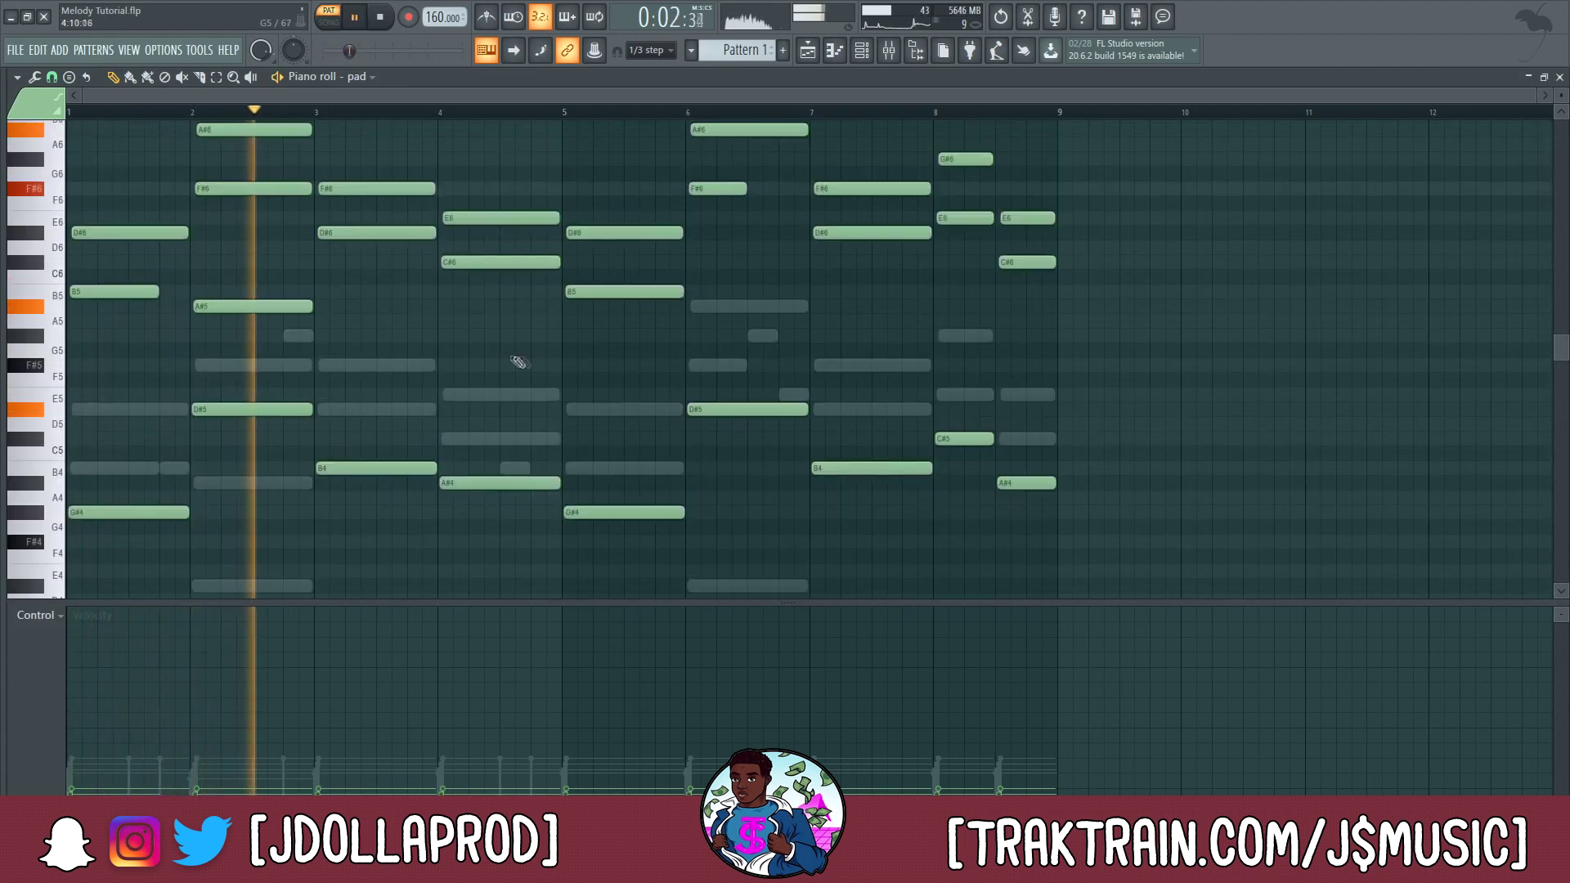
key("space")
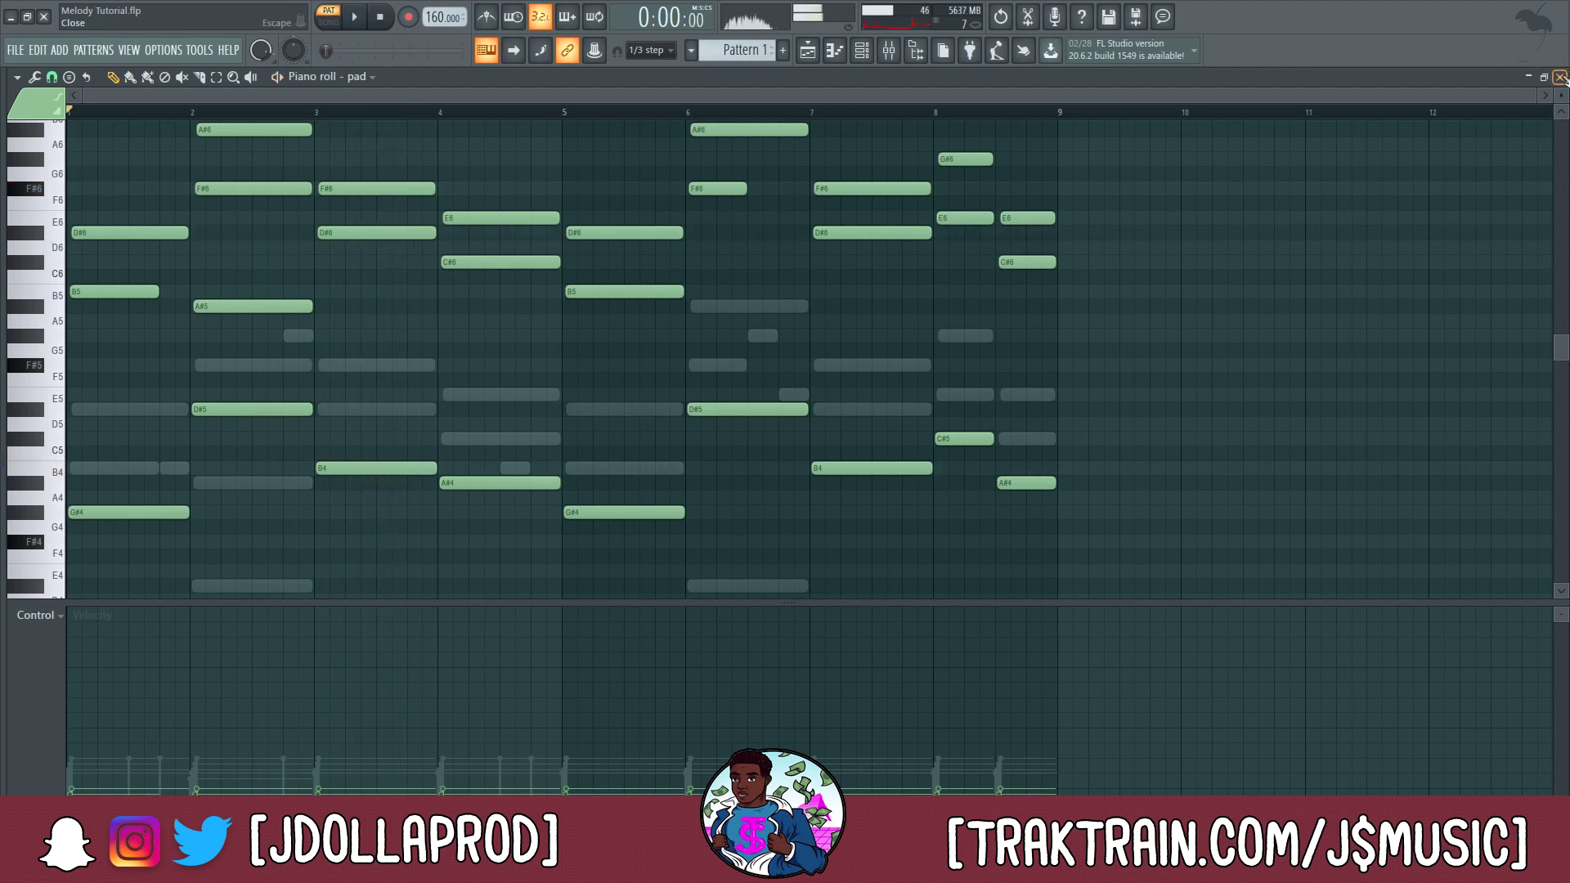
left_click(1559, 77)
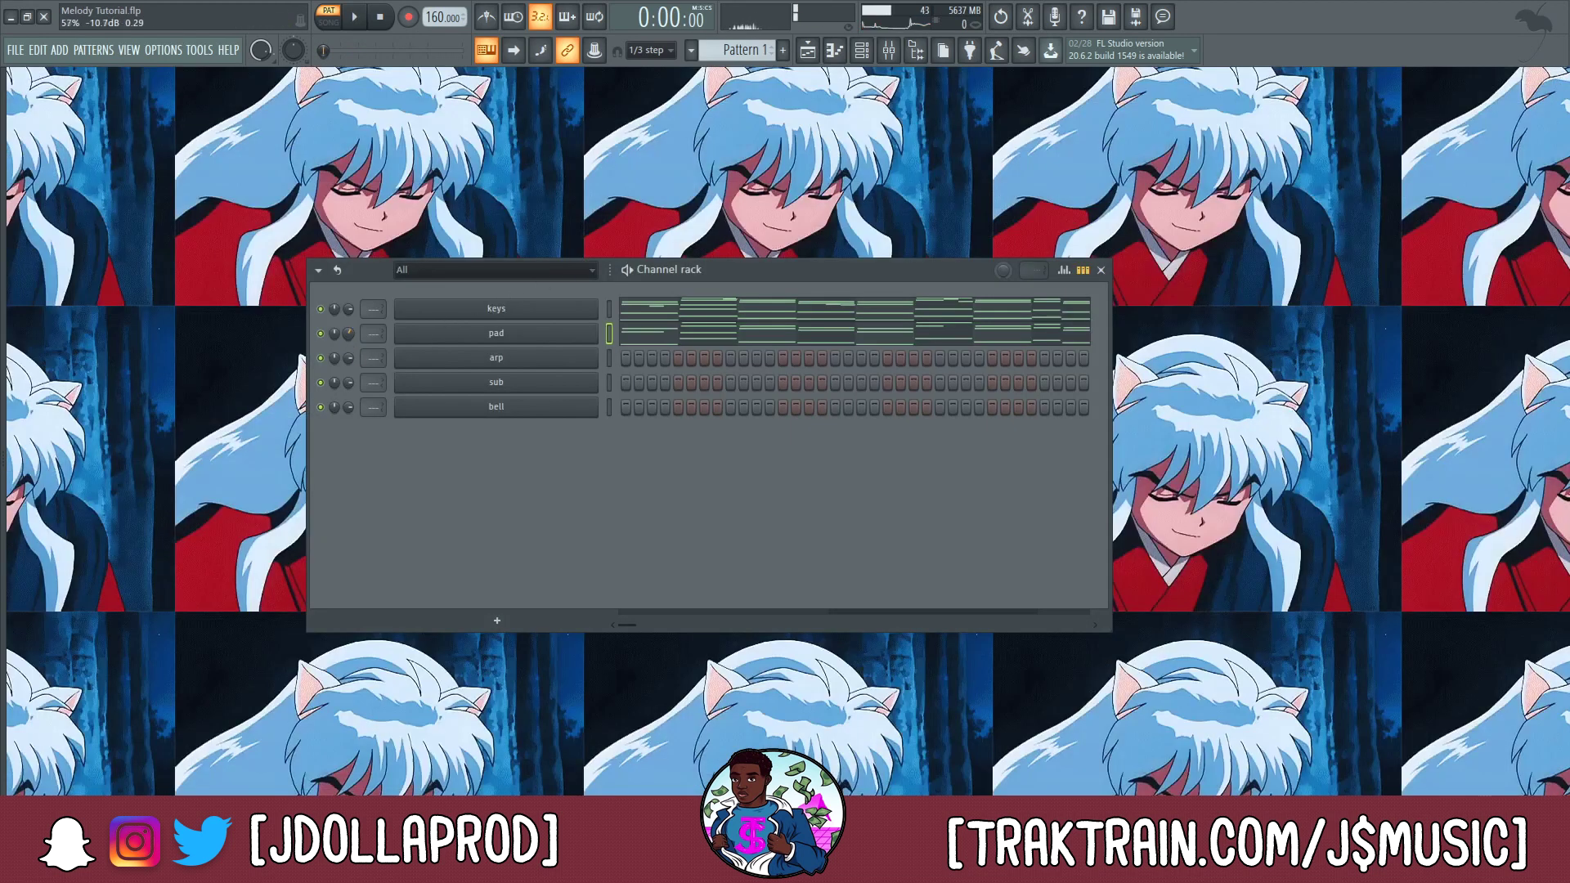
key("space")
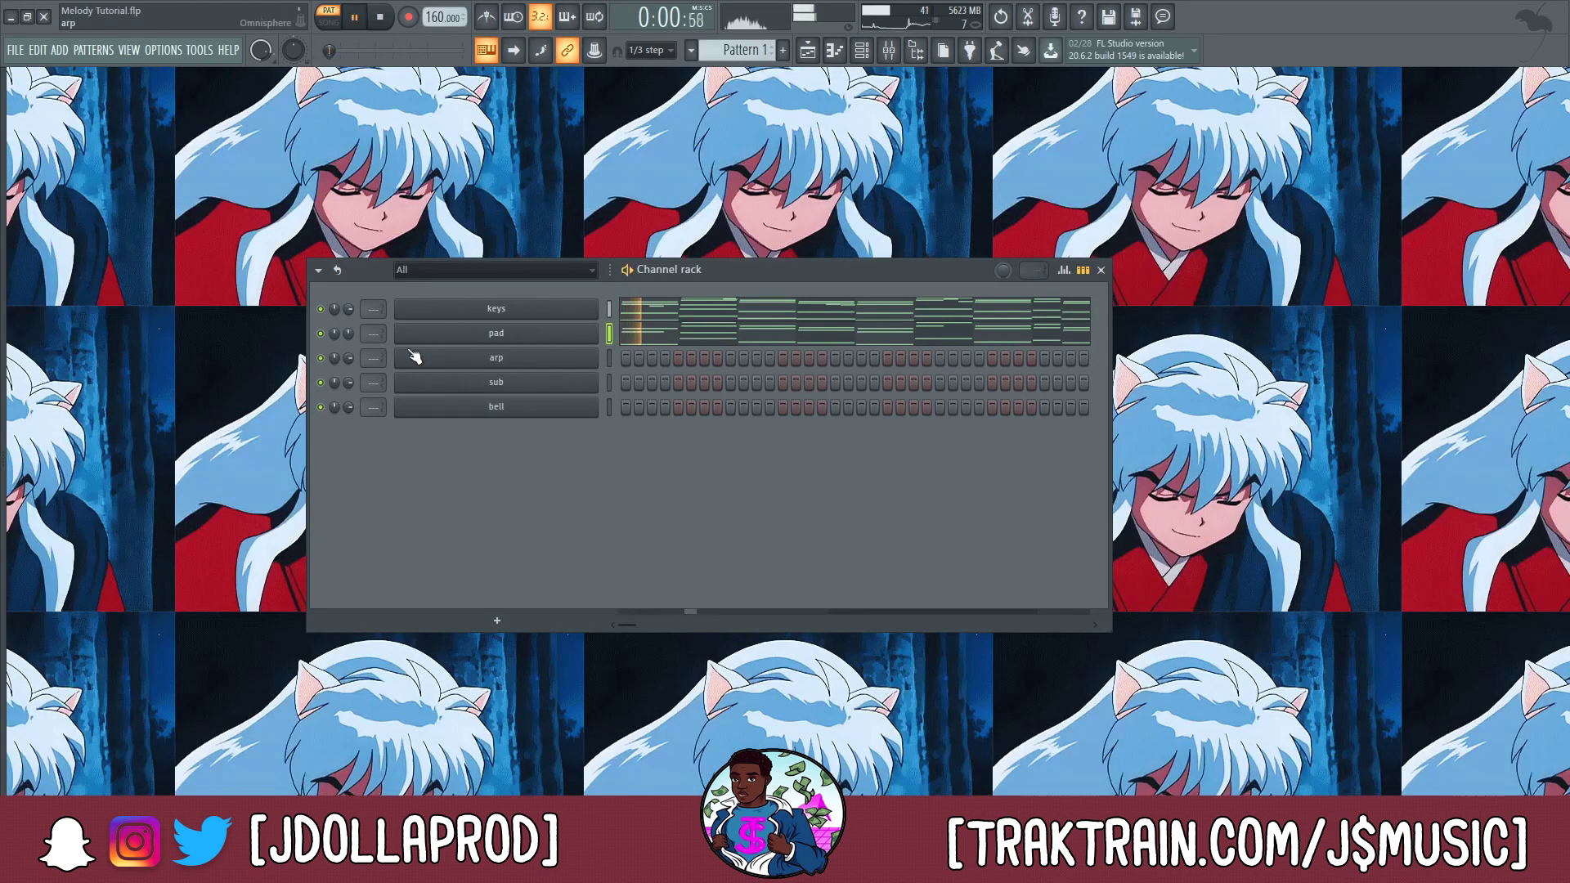
- Open the pad's Omnisphere instrument and try the Fifth Pads patches The Gates of Heaven and Sublime Reverence 5ths
left_click(523, 337)
key("space")
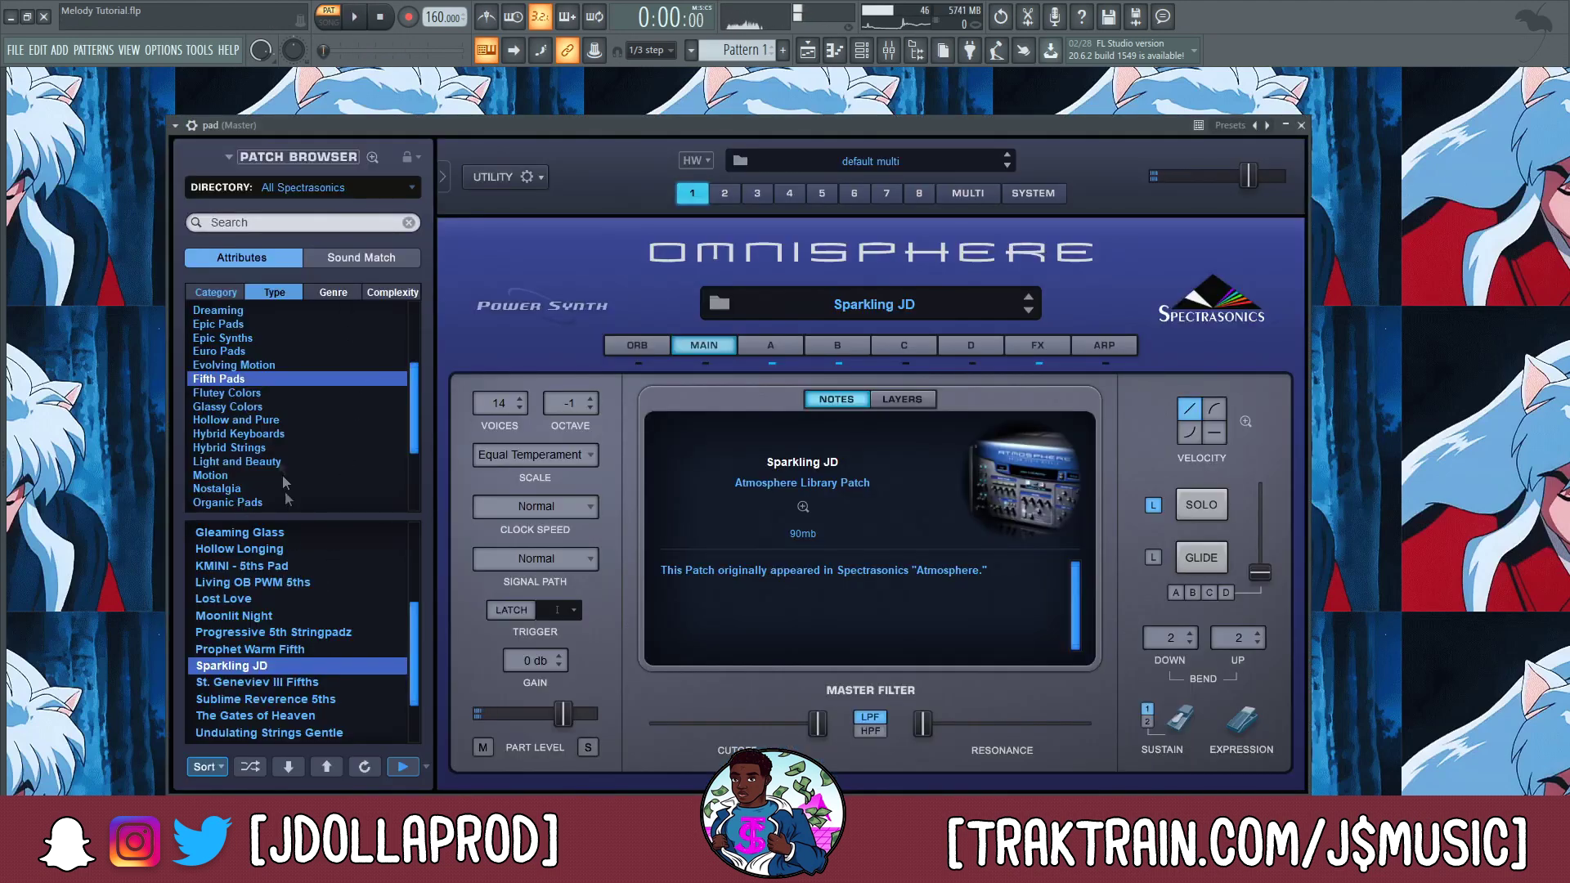
scroll(259, 433, "down", 2)
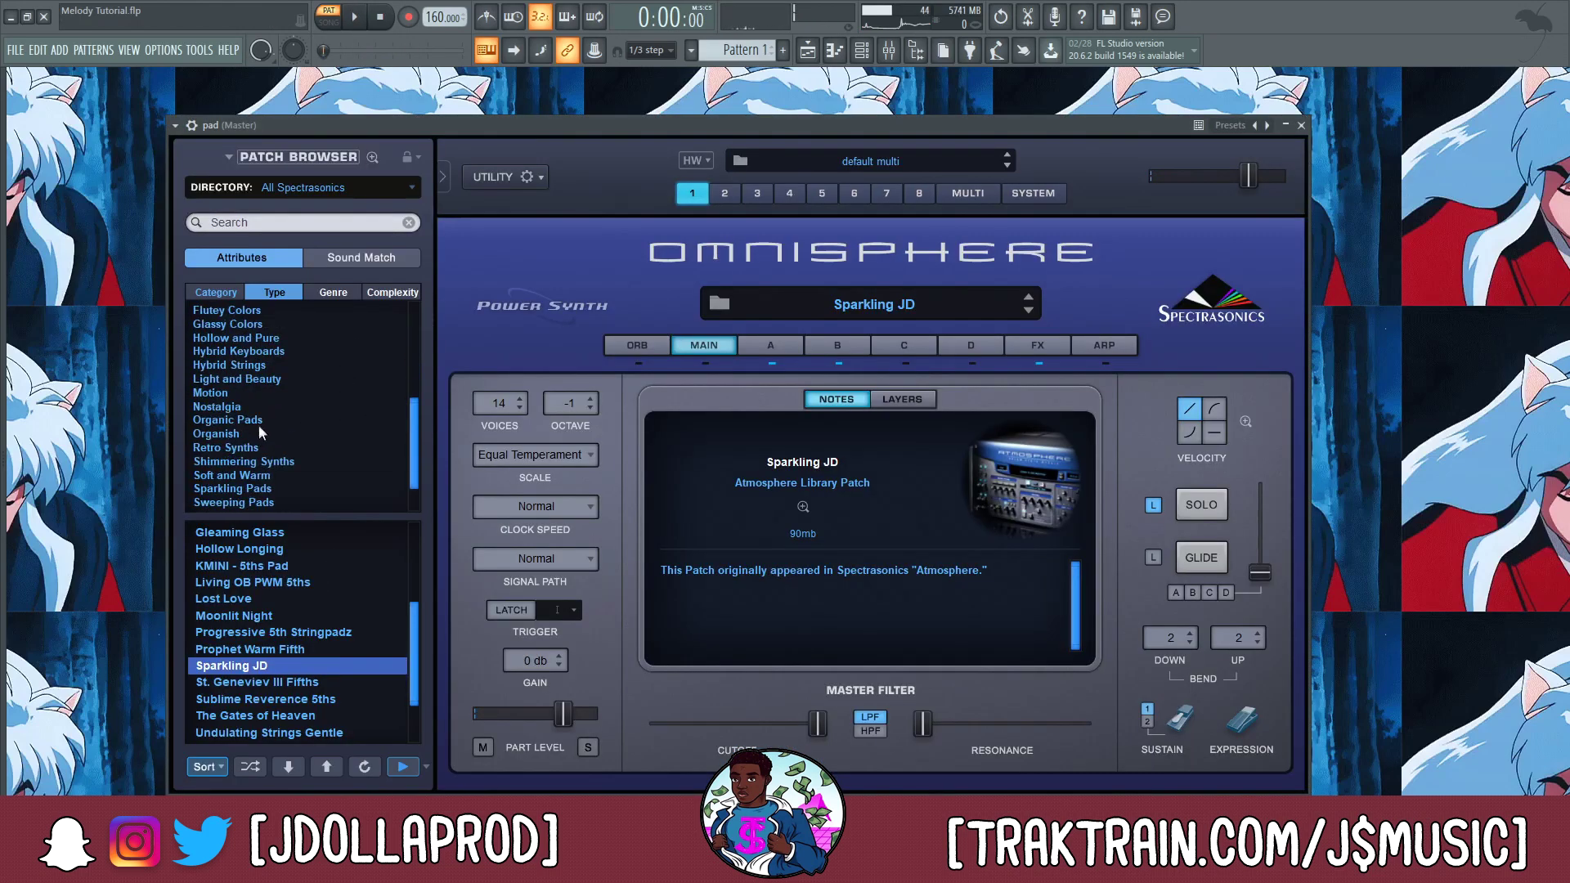
scroll(243, 407, "down", 1)
scroll(261, 631, "down", 2)
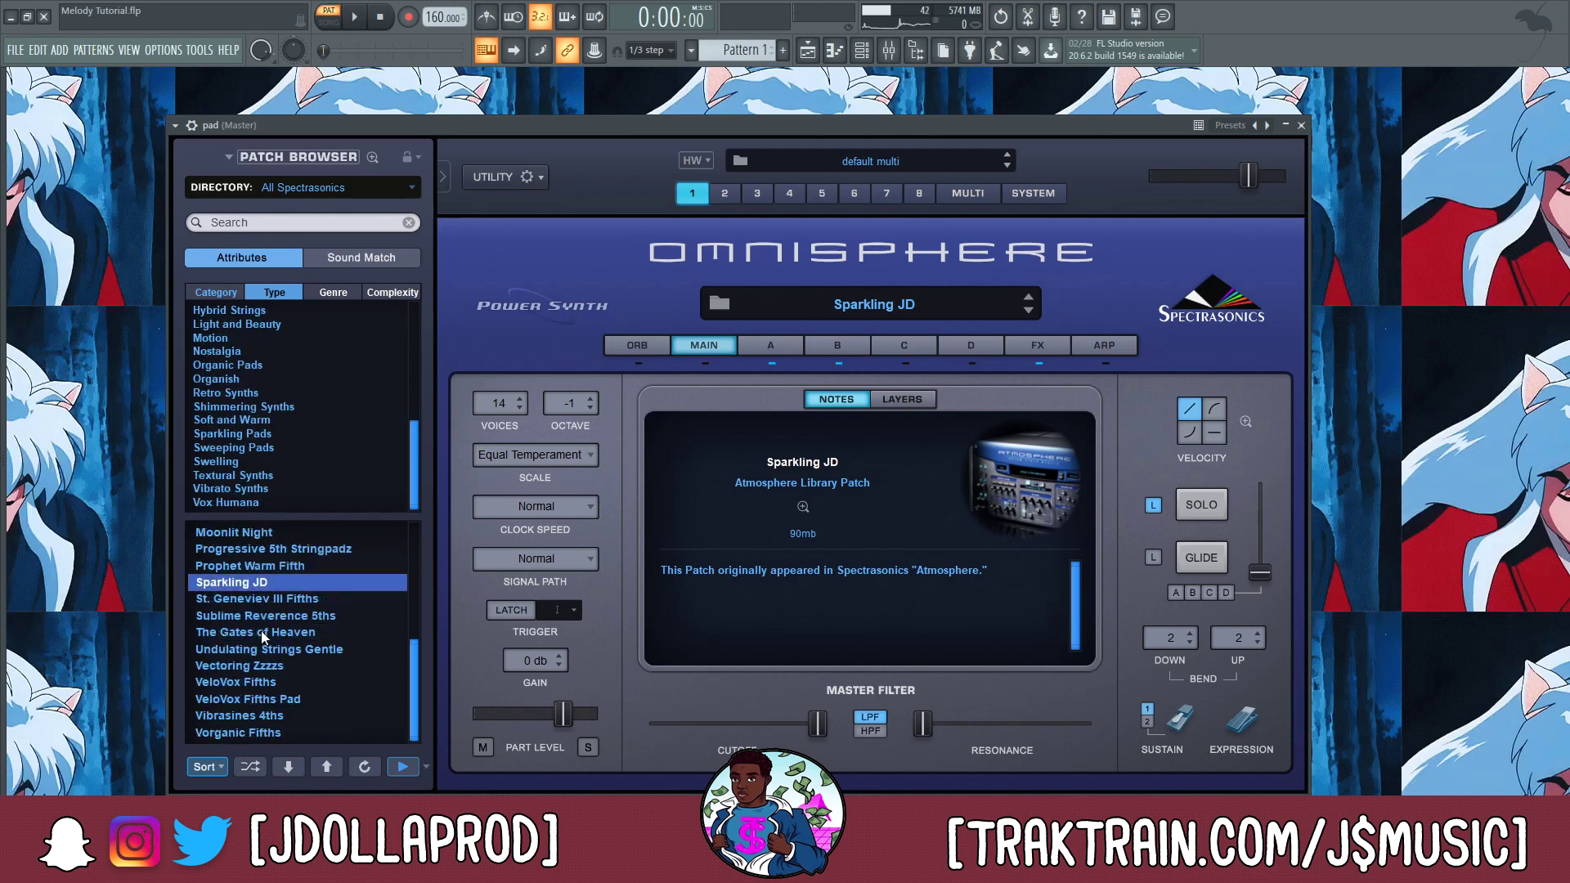
left_click(248, 633)
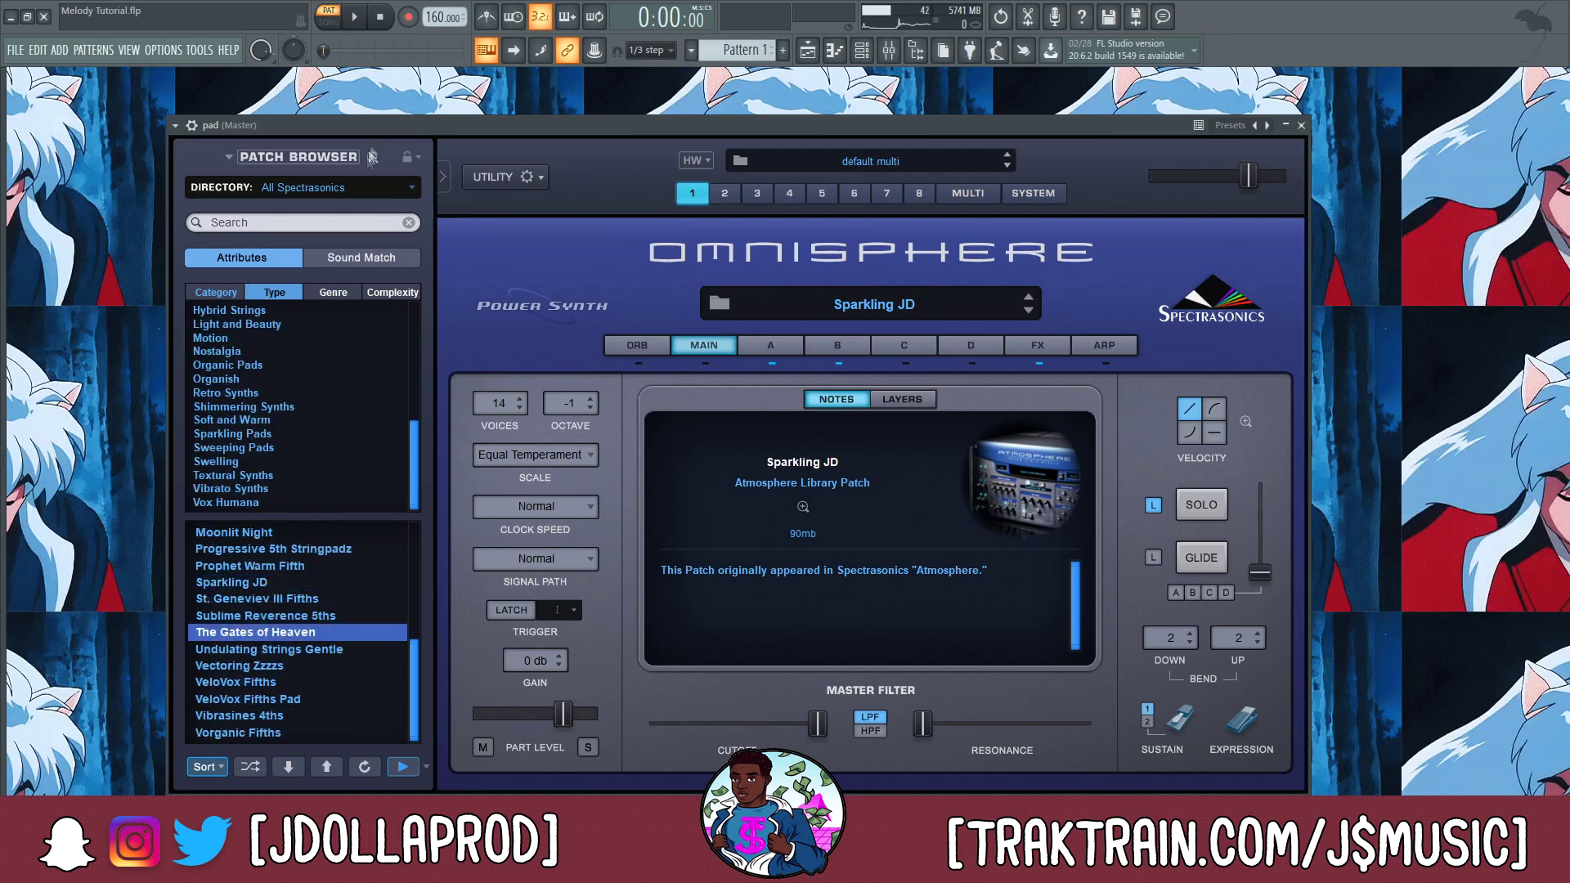
left_click(268, 614)
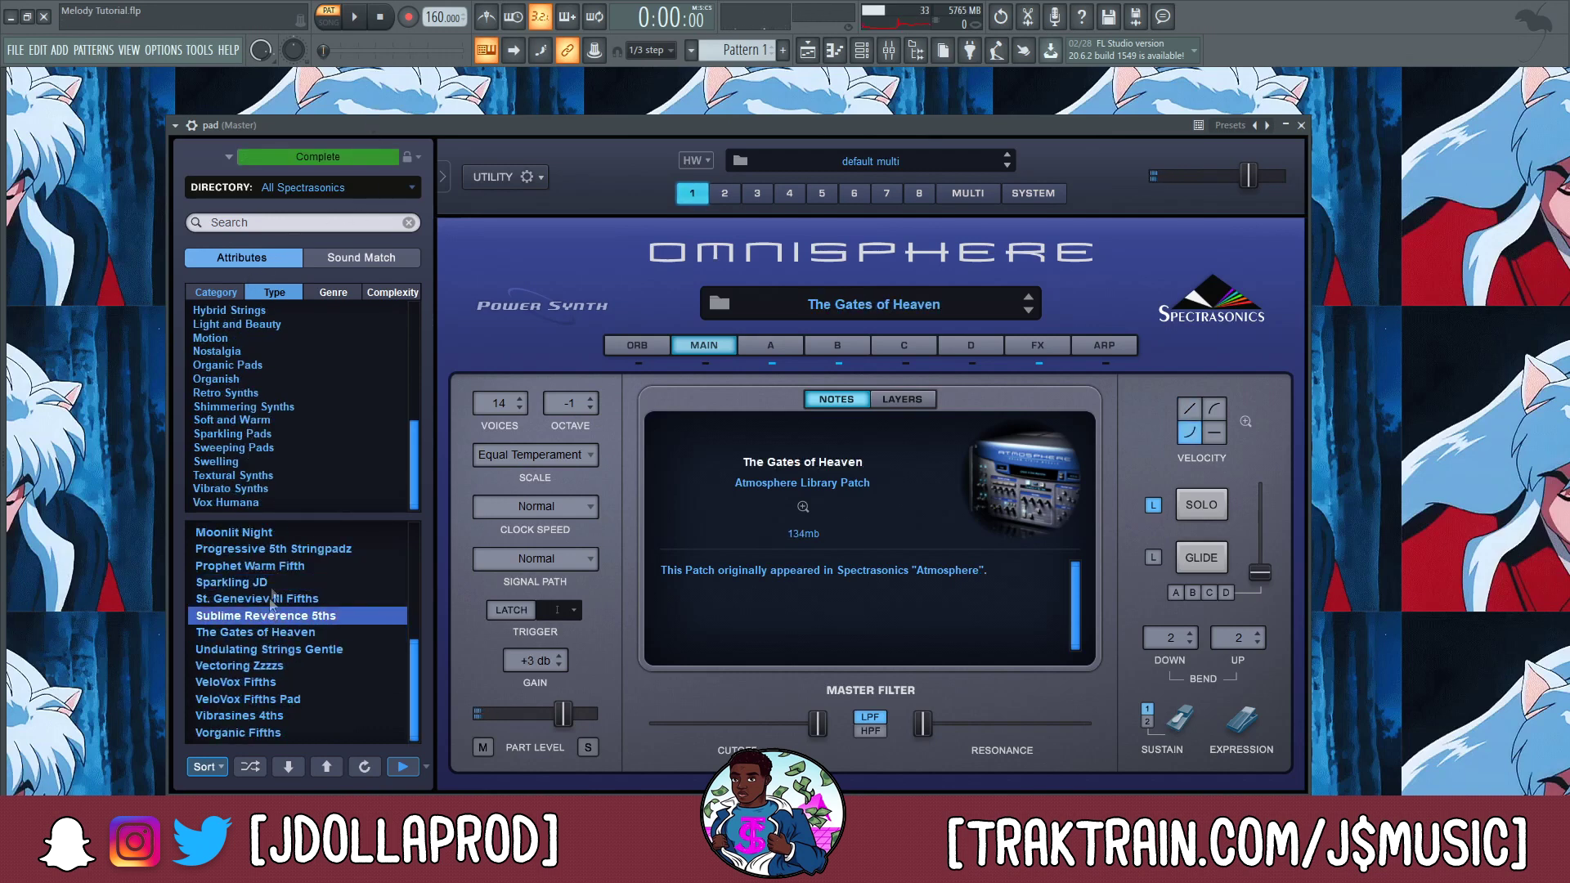
- Load the Basic Dark Pad Velo patch from the Soft and Warm type and play the pattern back with it
left_click(247, 420)
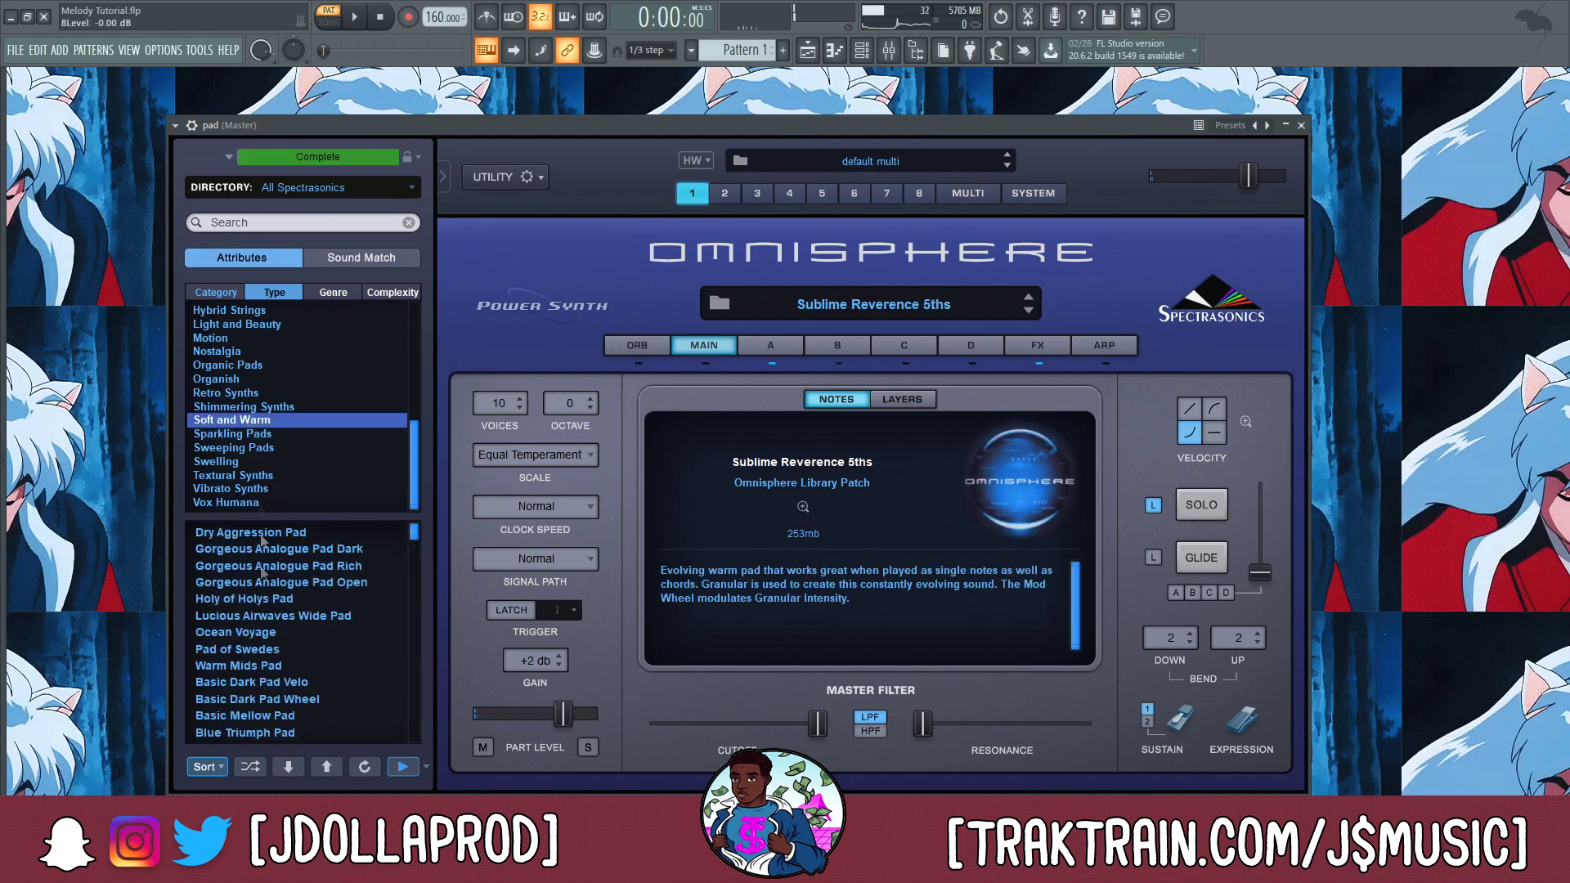
left_click(254, 682)
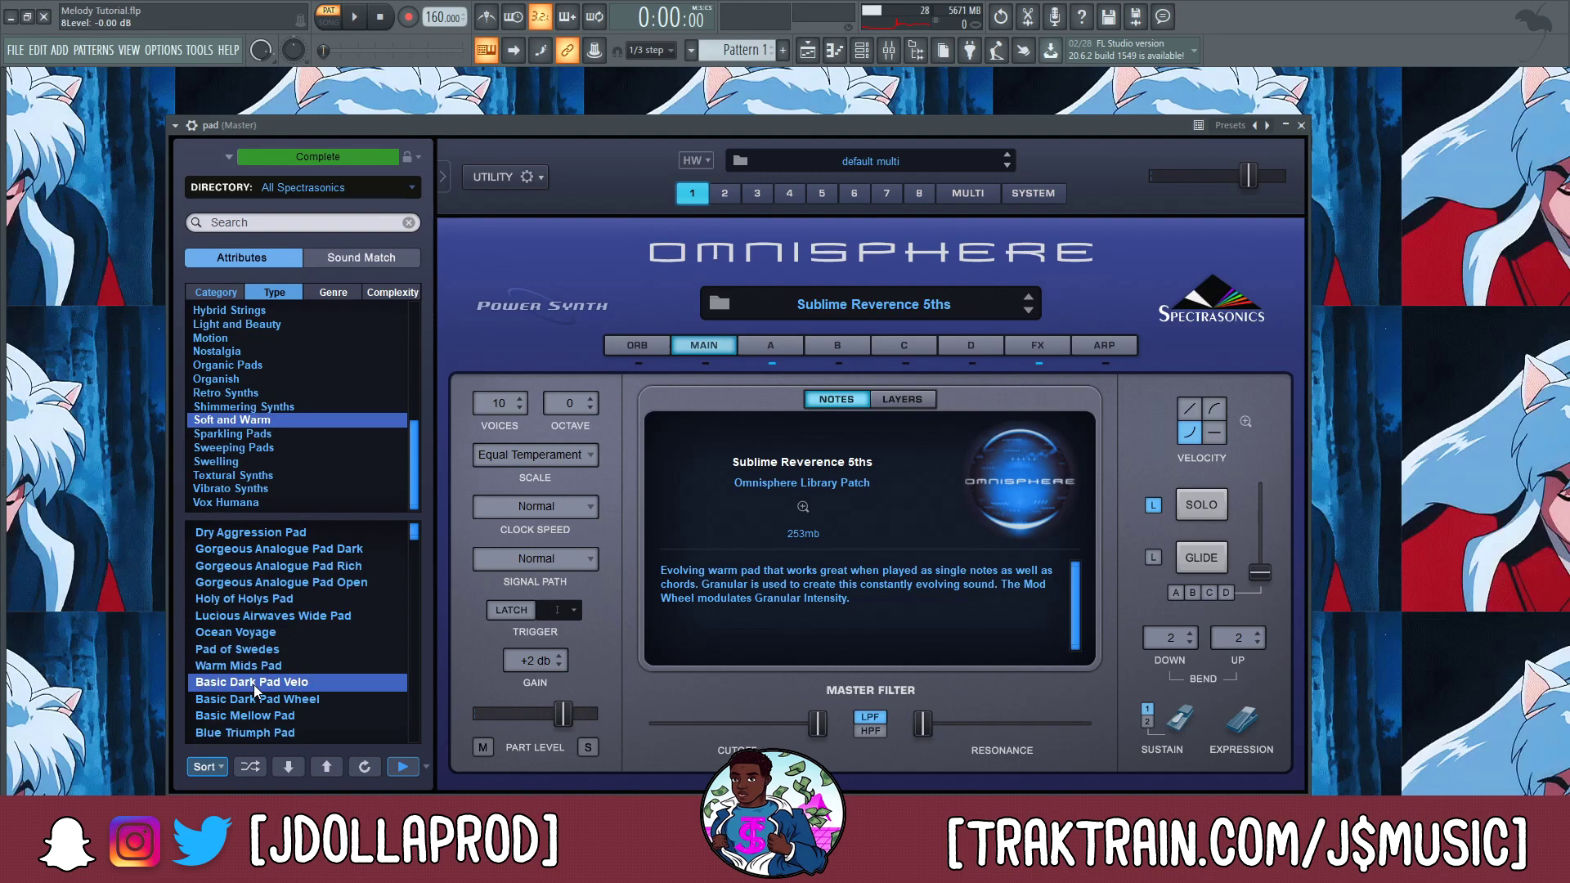
left_click(353, 23)
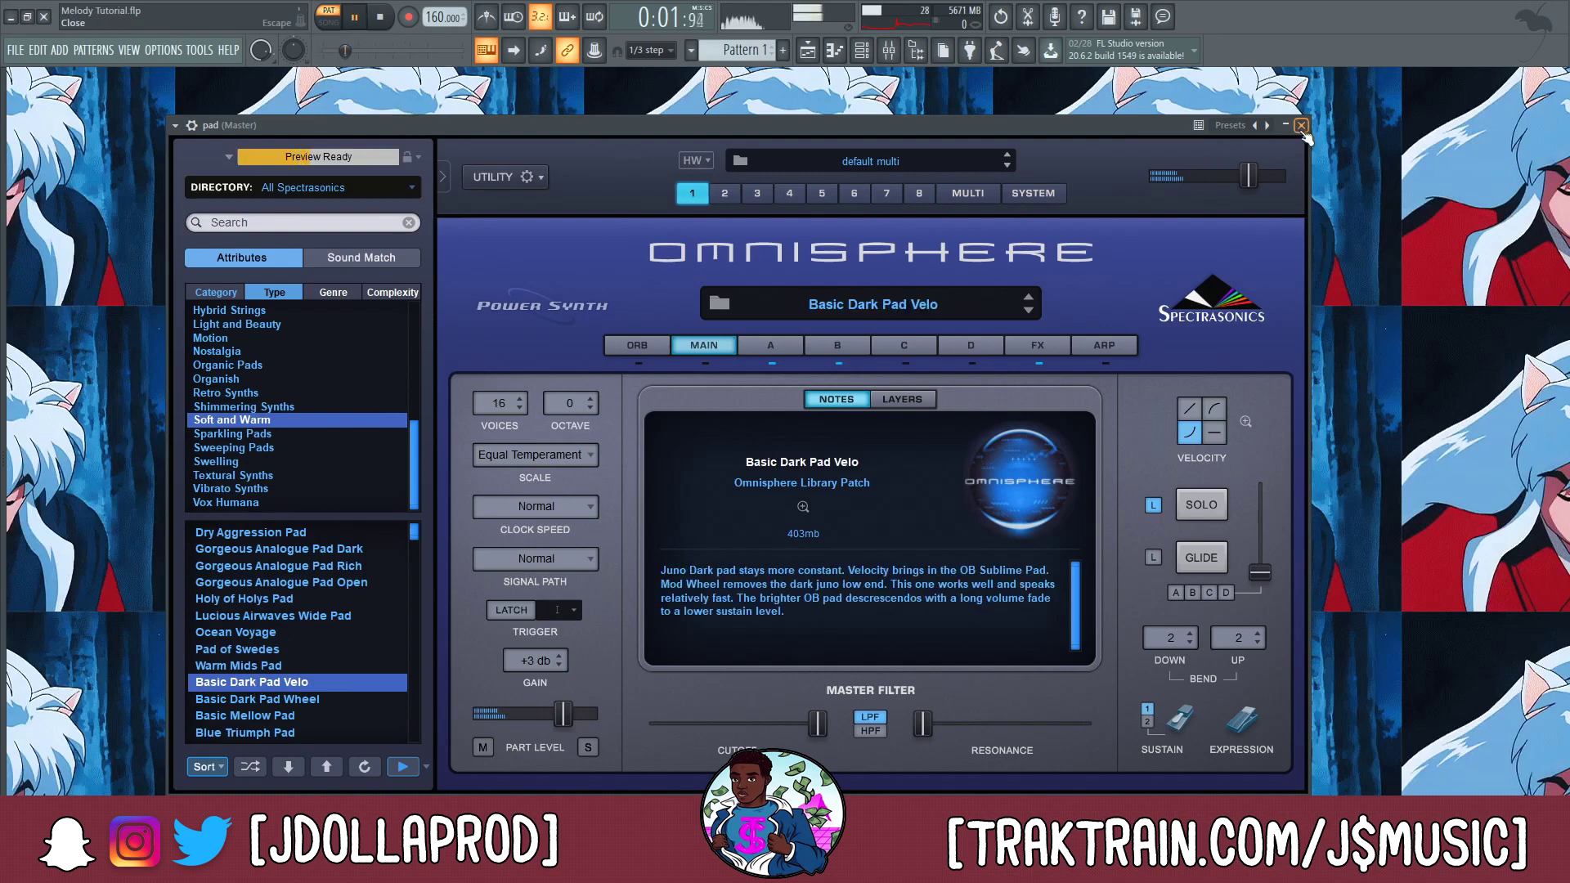
left_click(1302, 127)
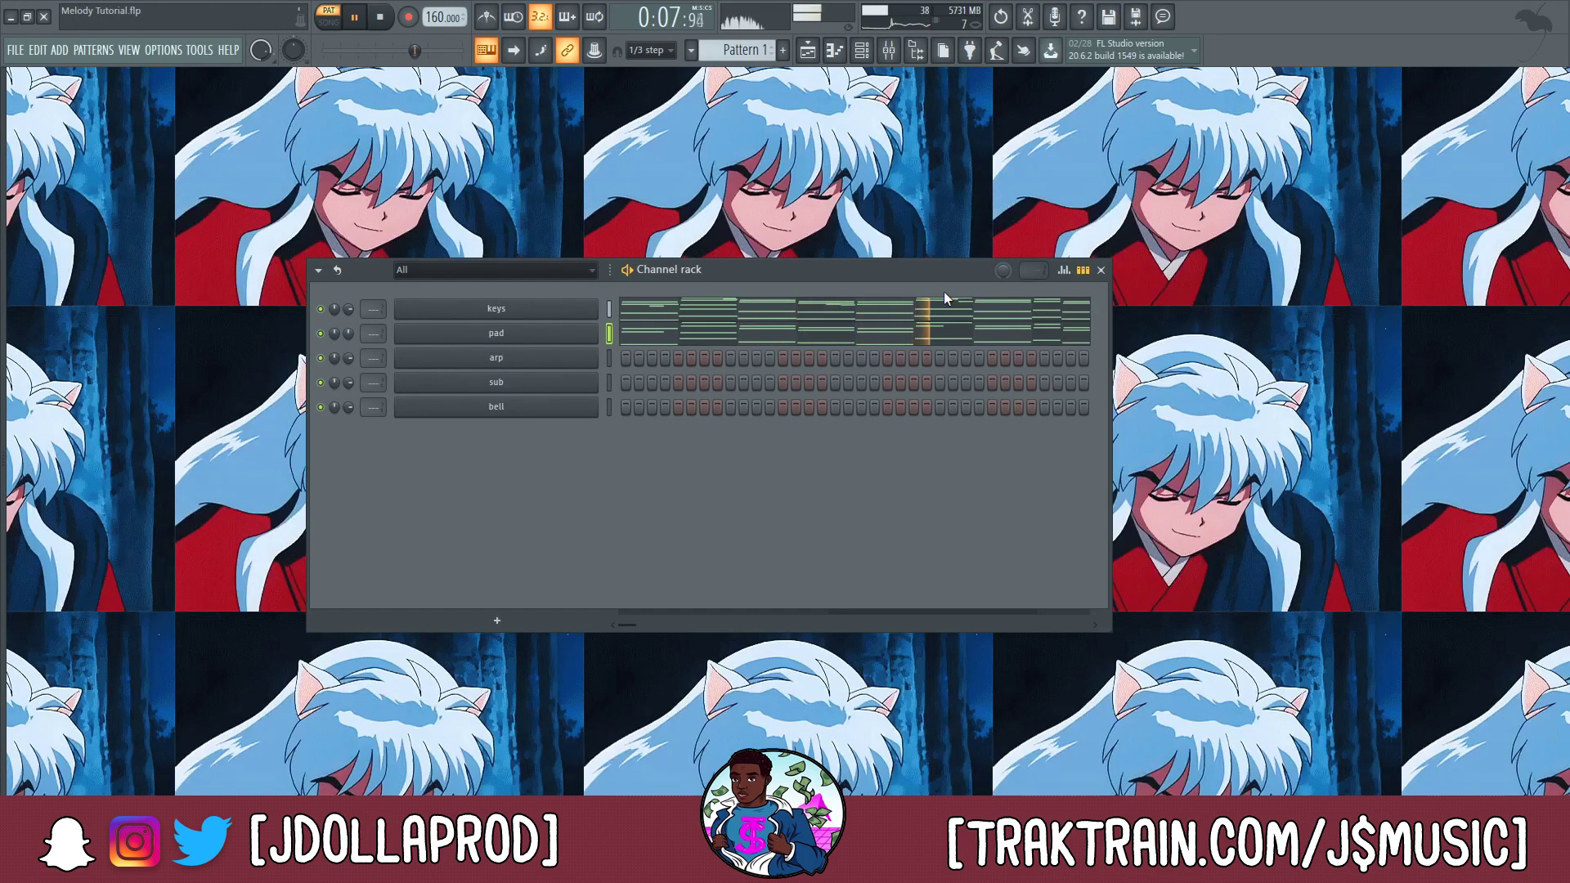
key("space")
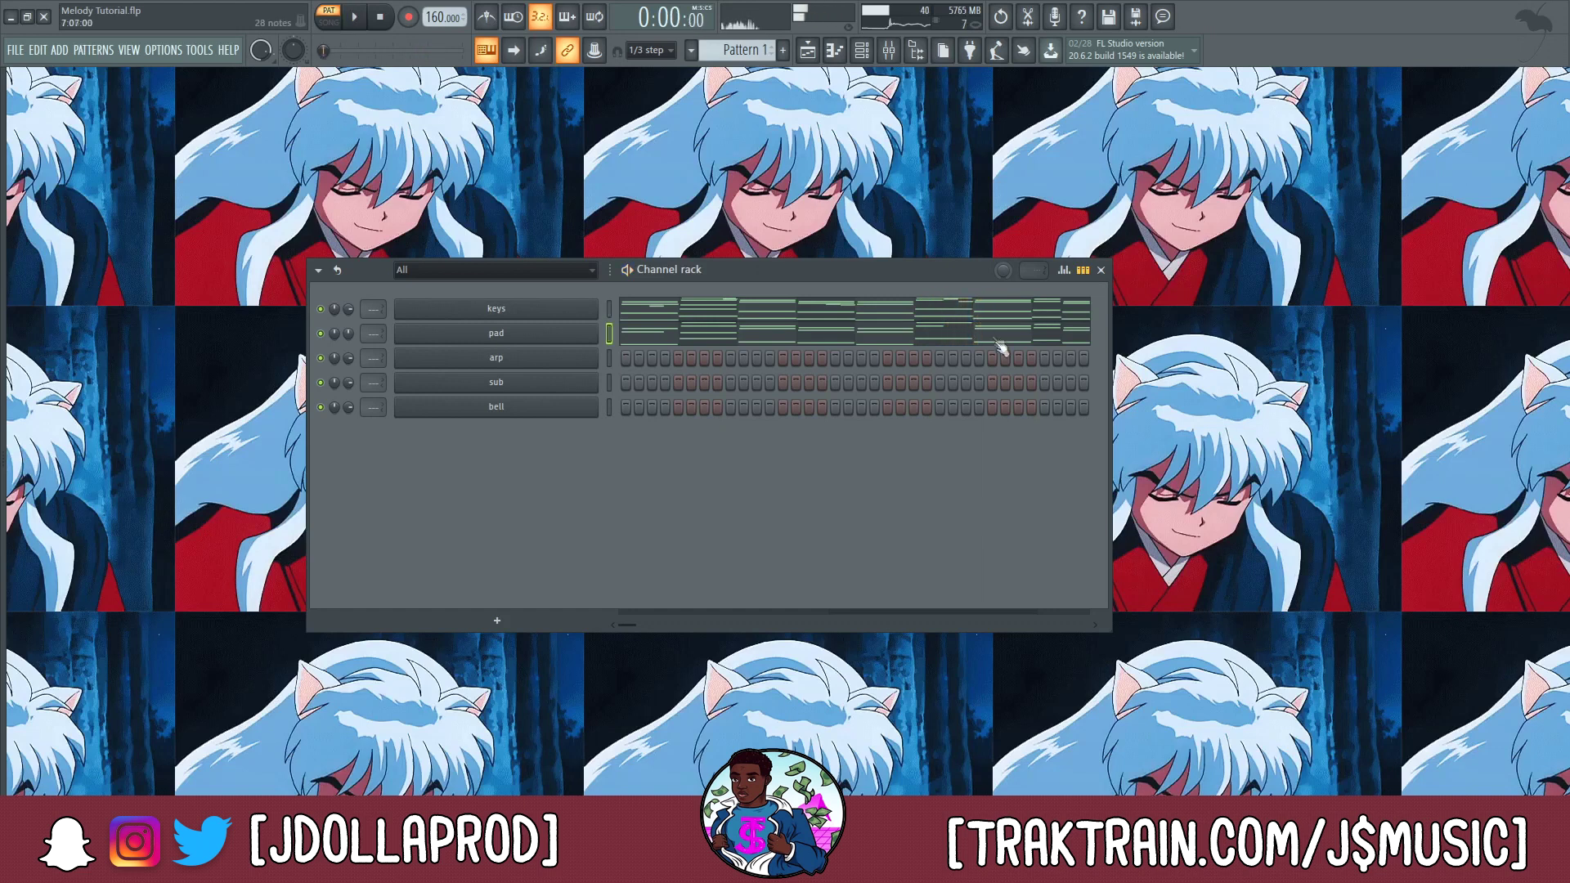
- Select the keys and pad channels together and route them to their own mixer tracks, starting at Insert 1
left_click(607, 316)
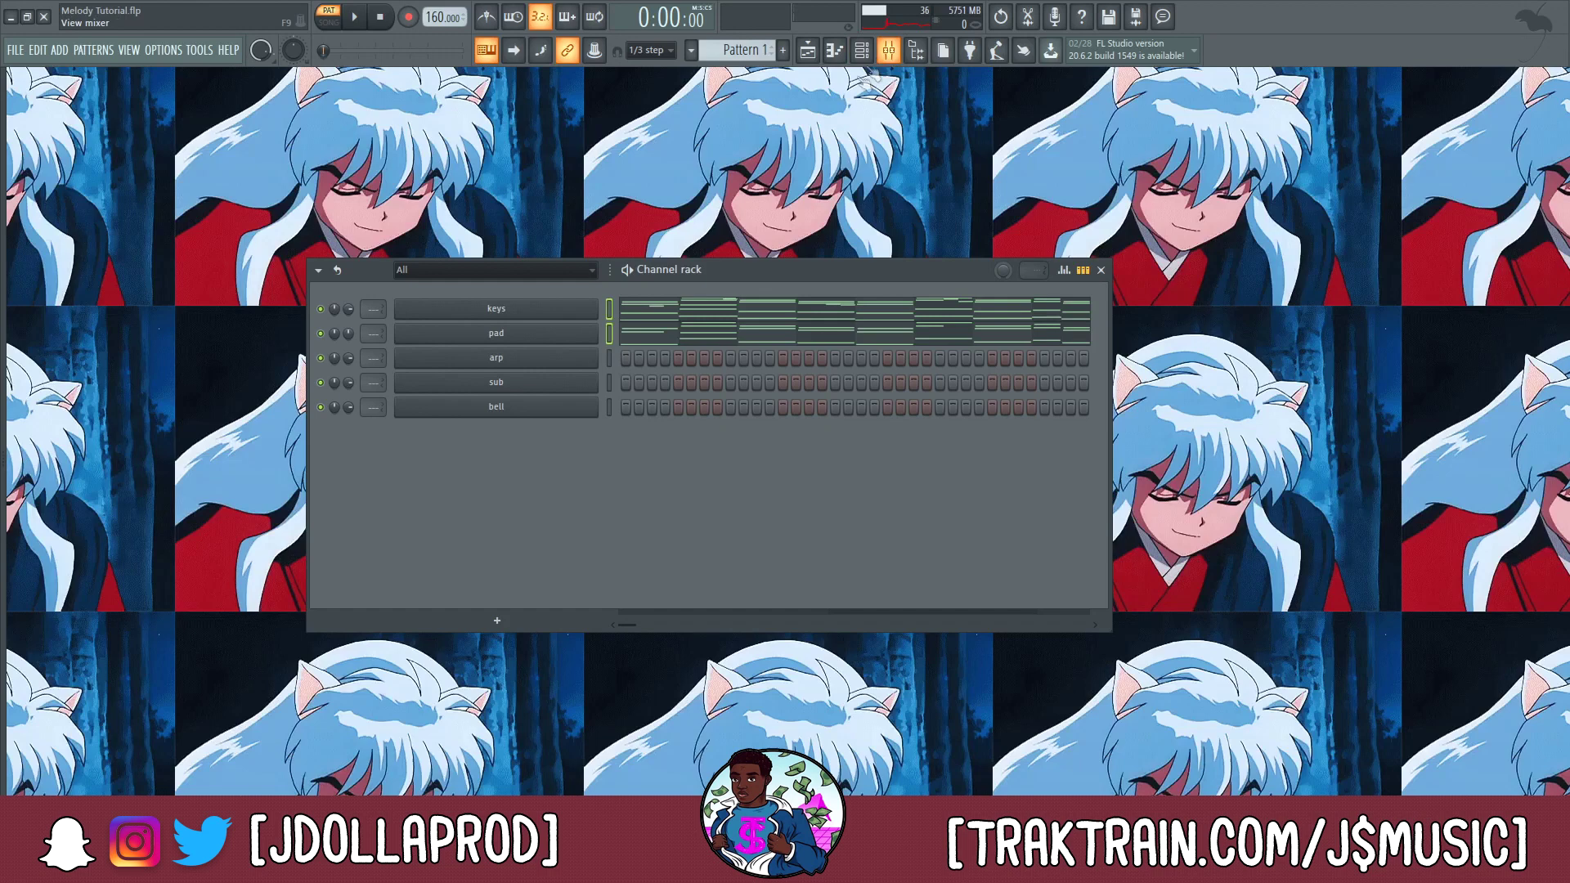
key("F9")
left_click(138, 235)
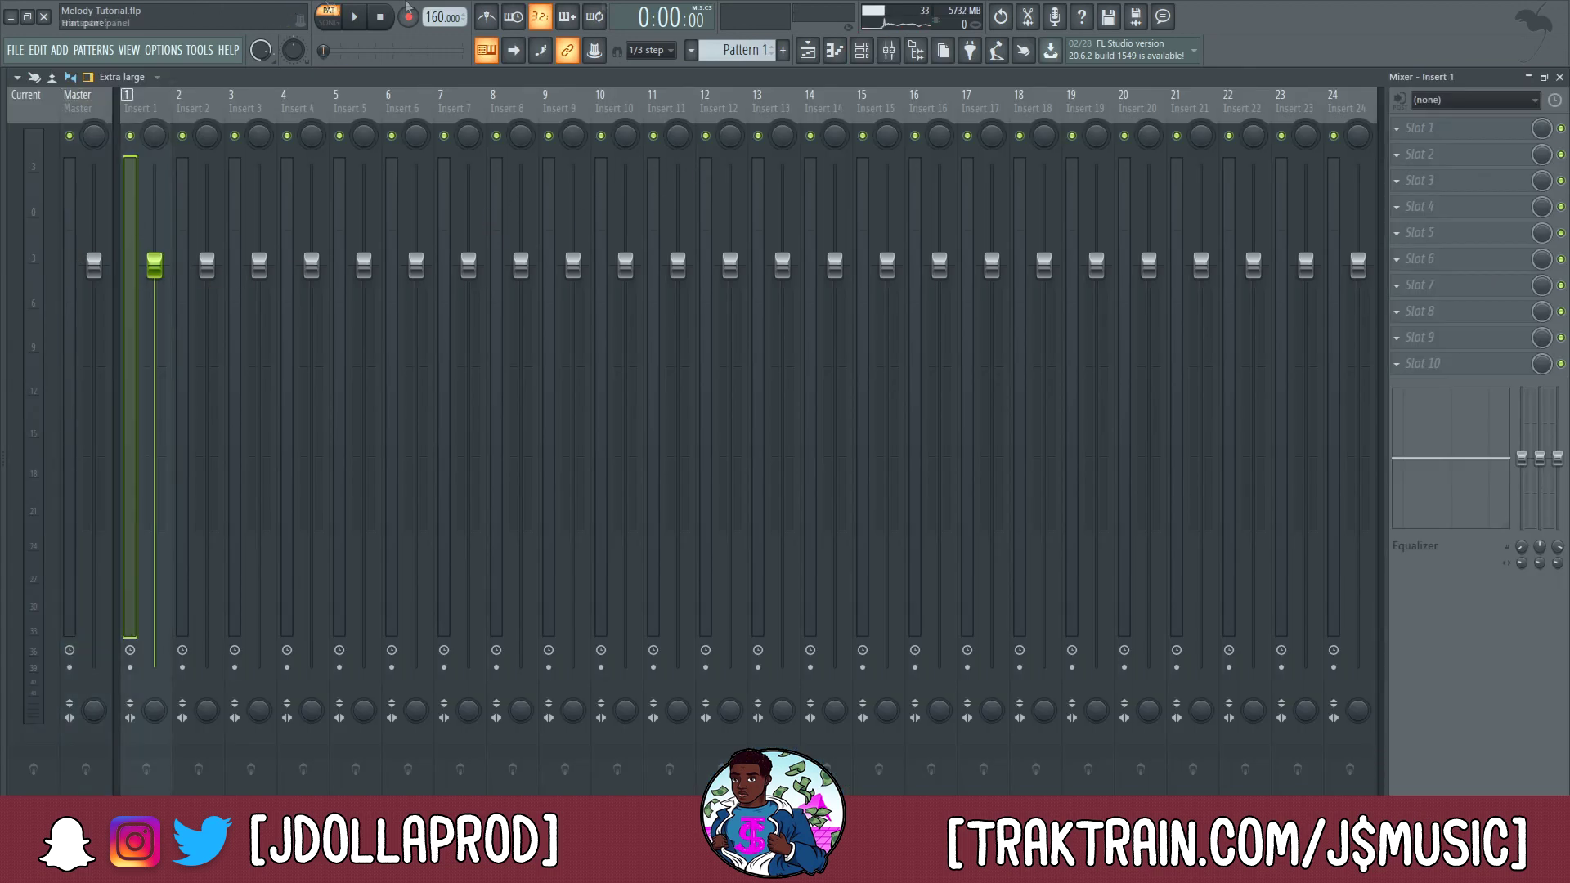
left_click(1559, 77)
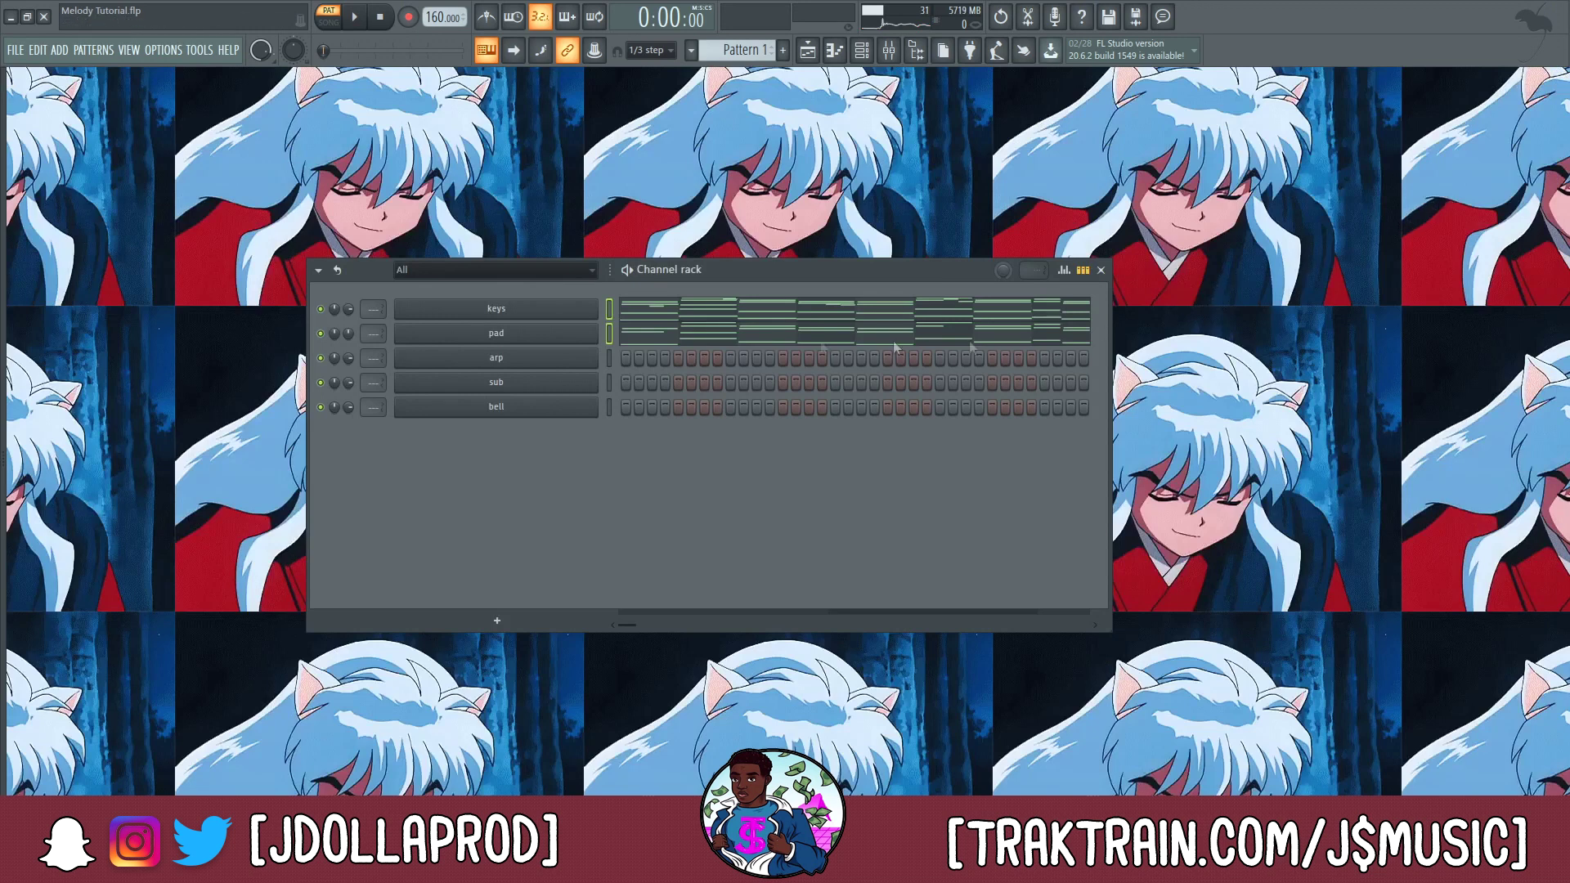
left_click(889, 50)
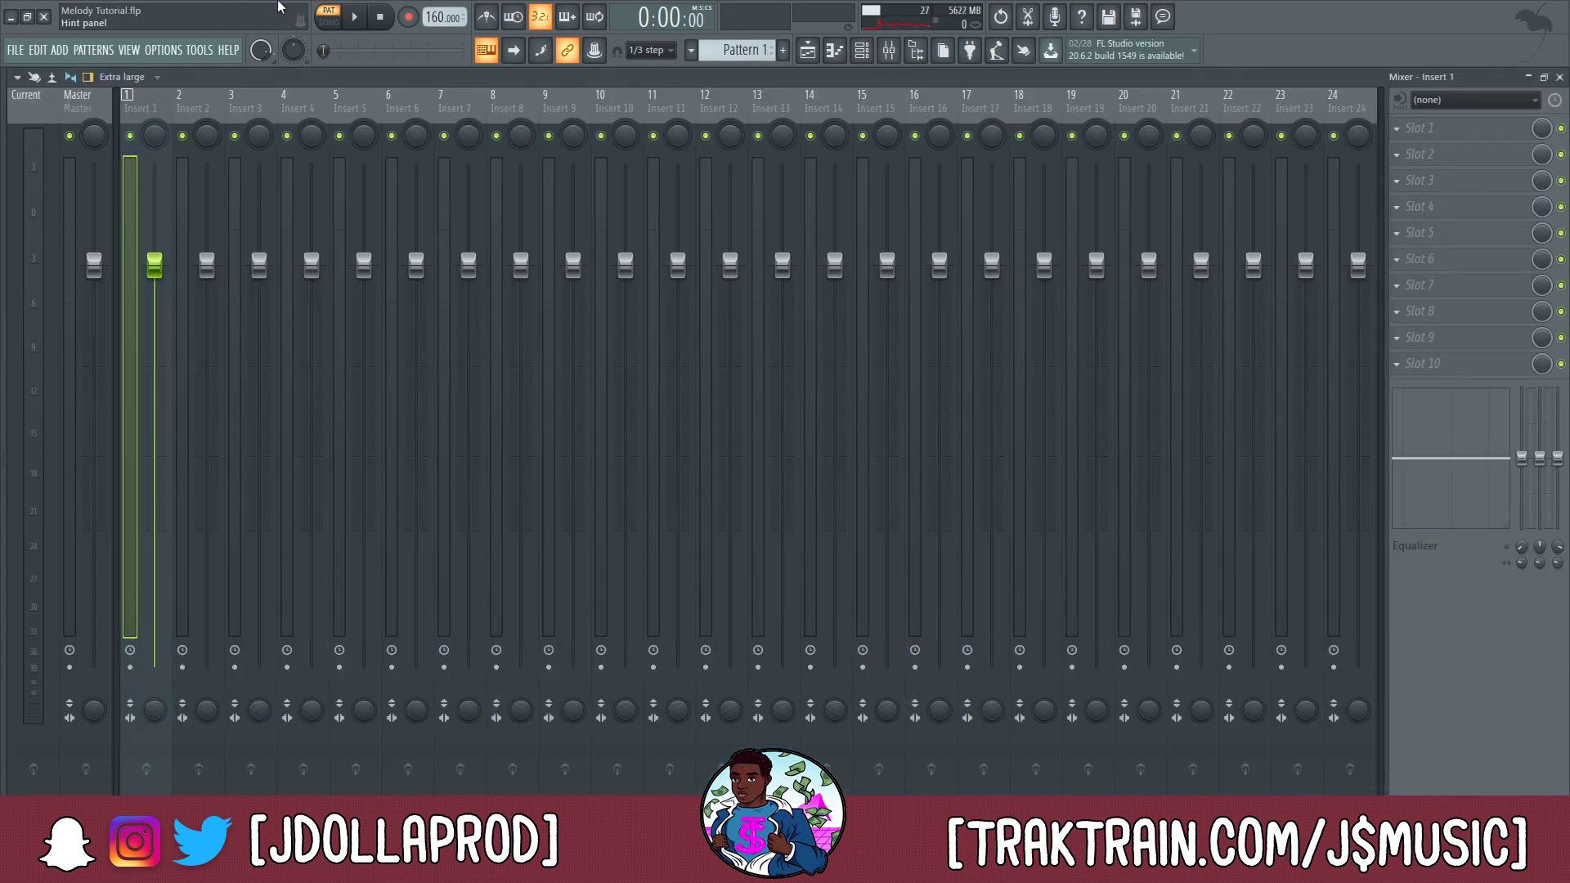
key("ctrl+l")
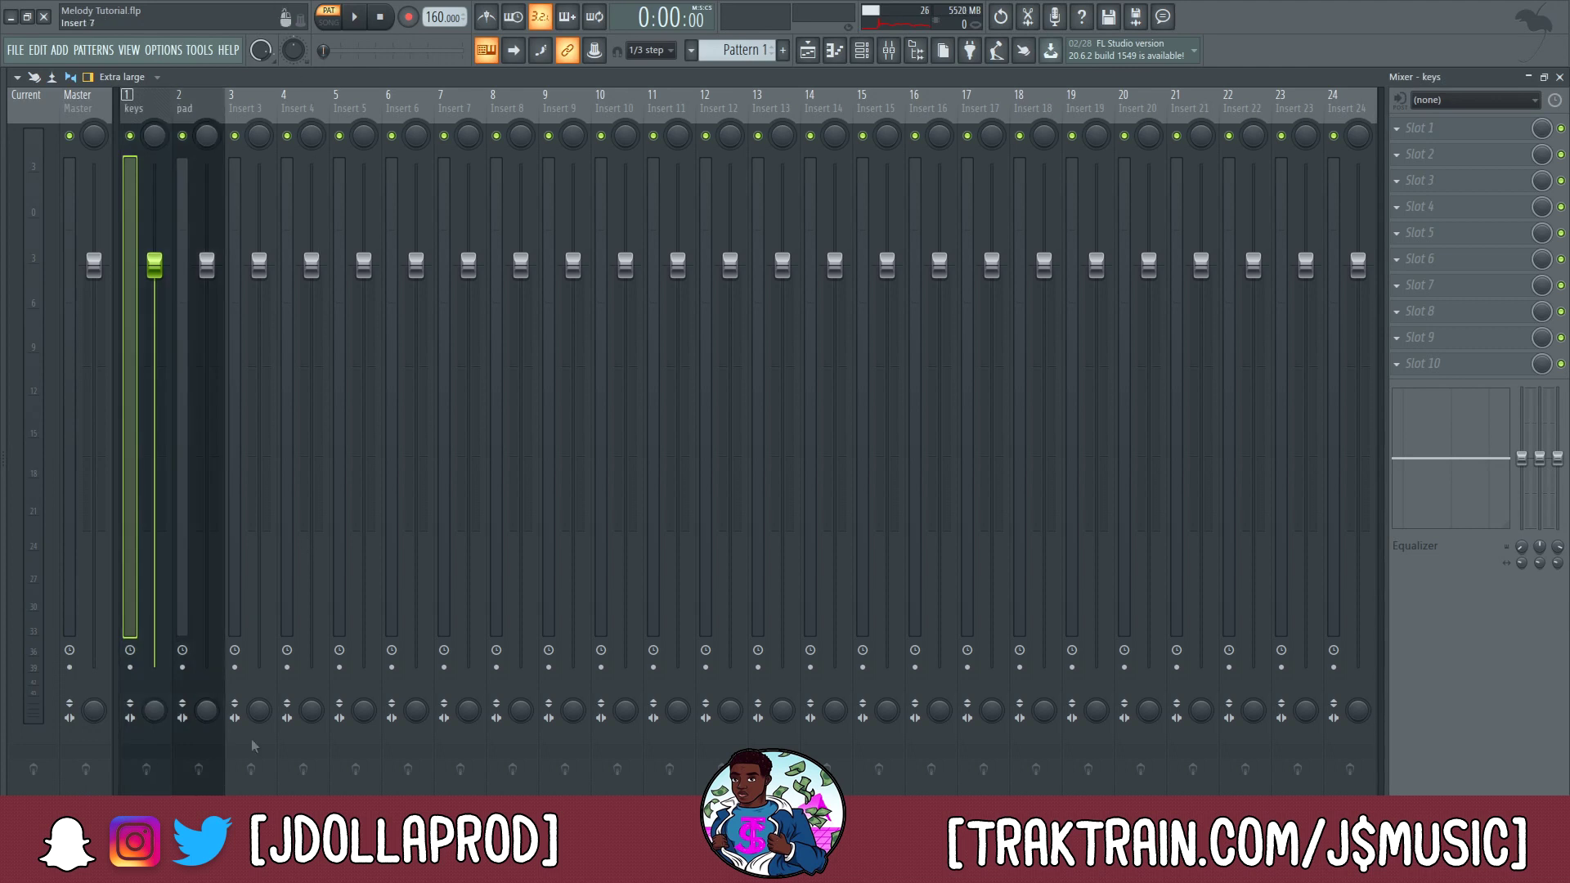
- Select the keys and pad mixer tracks and arm both for disk recording
left_click(177, 530)
left_click(142, 489)
left_click(180, 579)
left_click(147, 583, "ctrl")
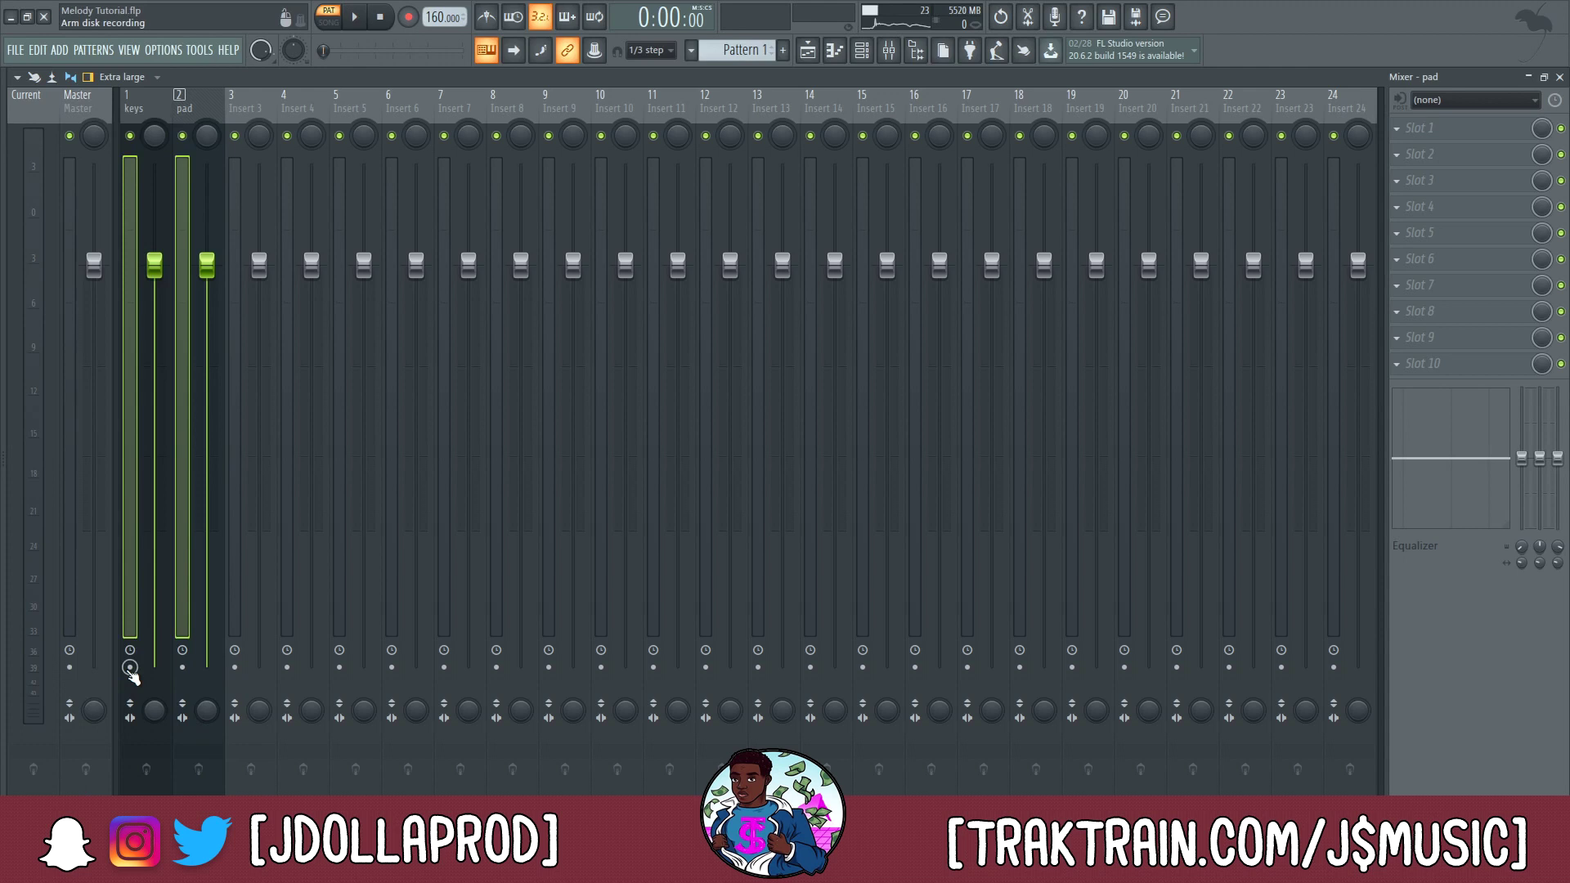
left_click(130, 667)
left_click(183, 667)
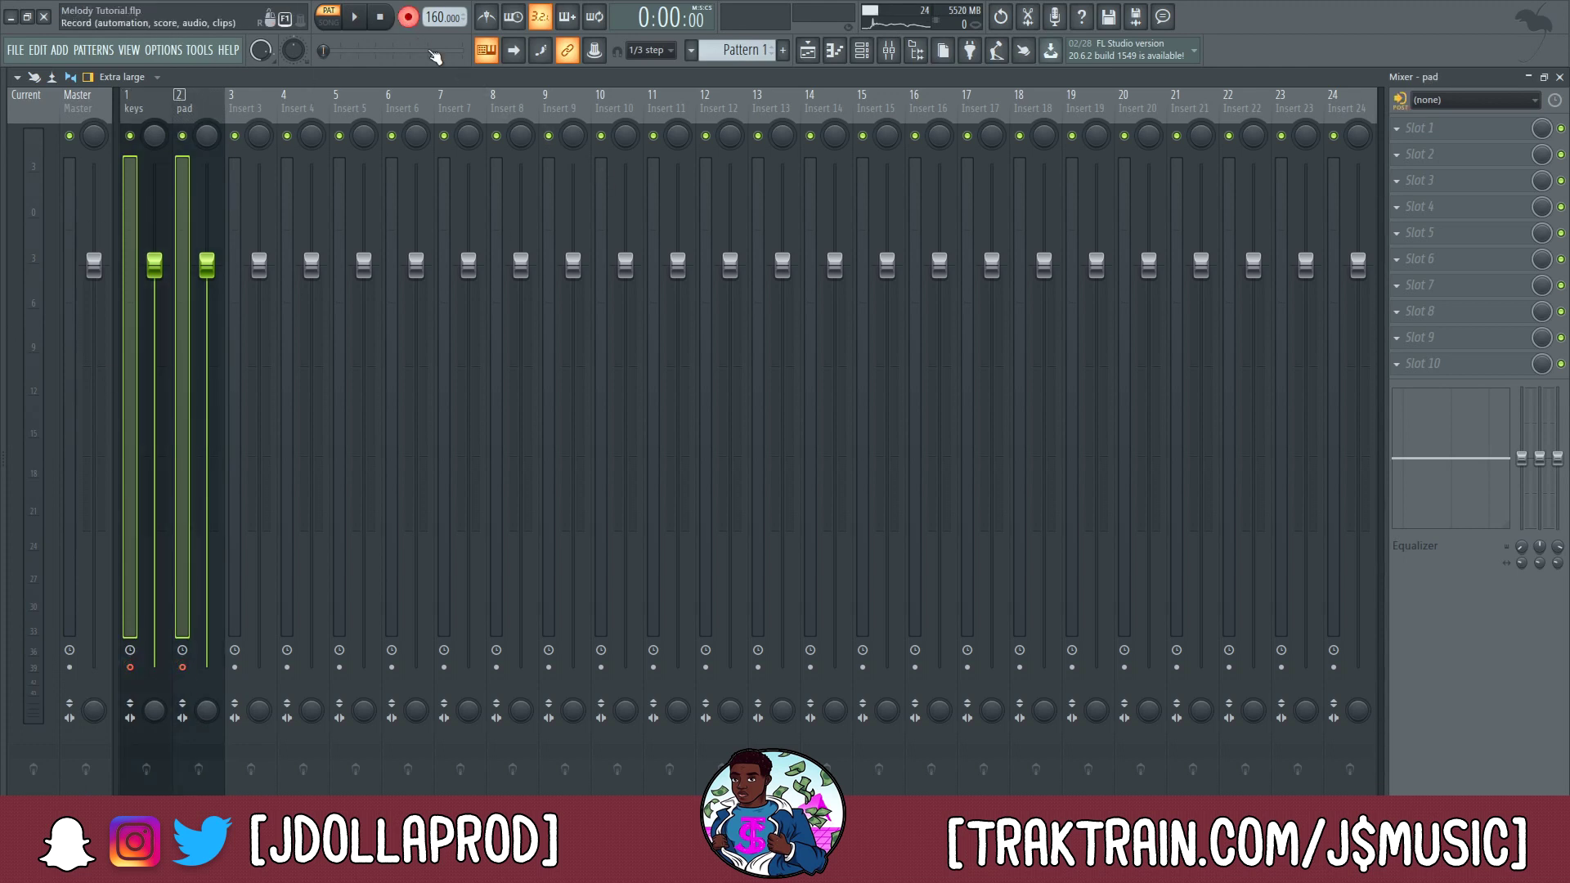
- Enable recording of audio into the playlist as audio clips, with the armed pad track's external input set to none, and close the mixer
left_click(409, 17)
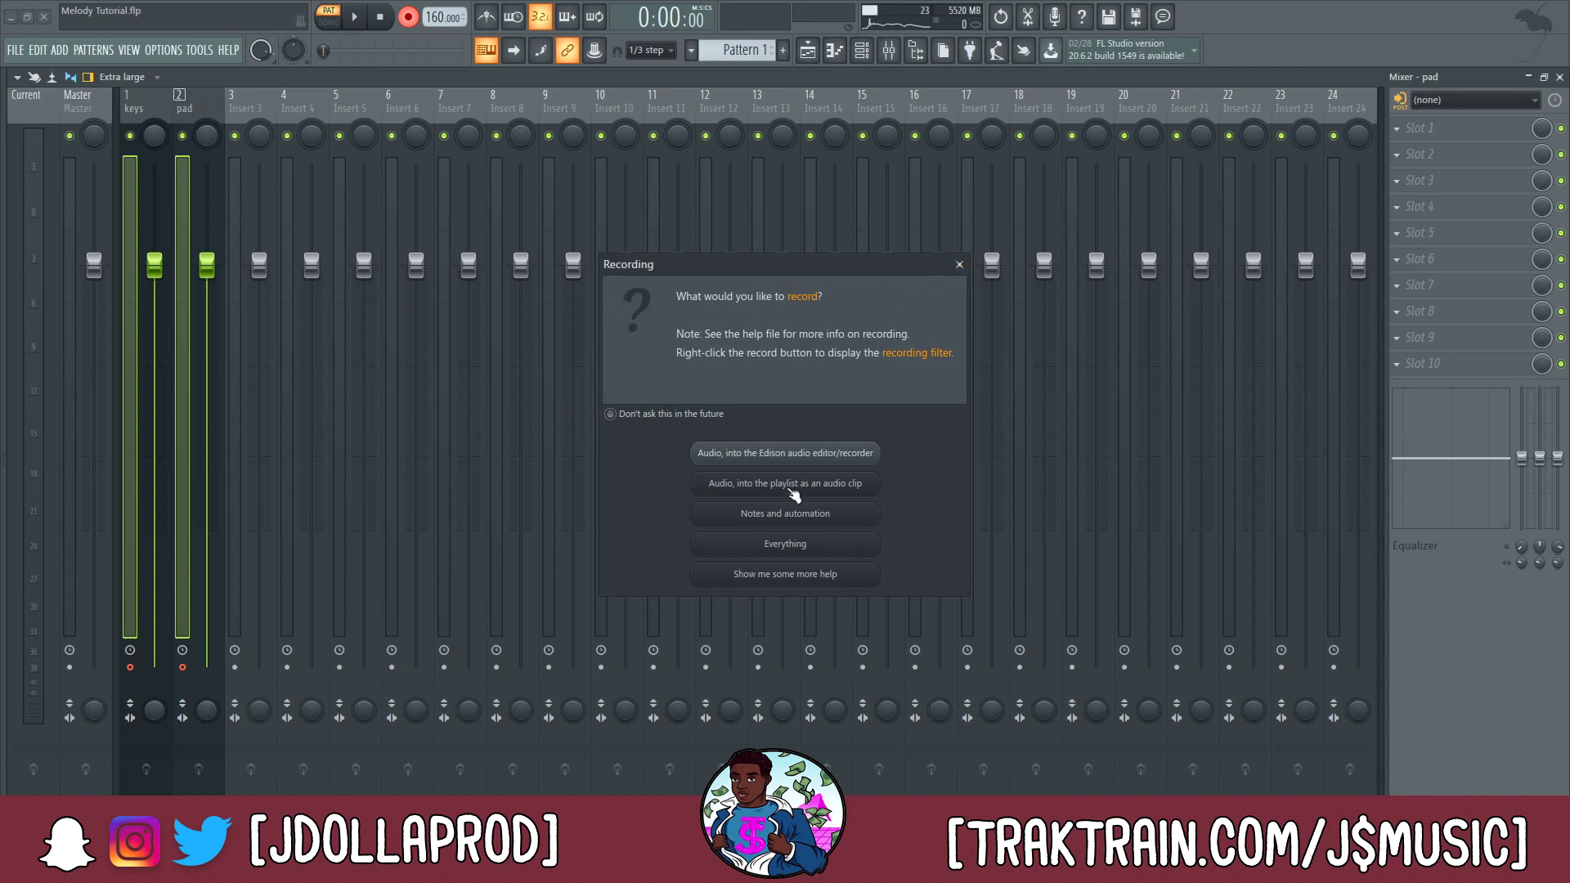
left_click(821, 493)
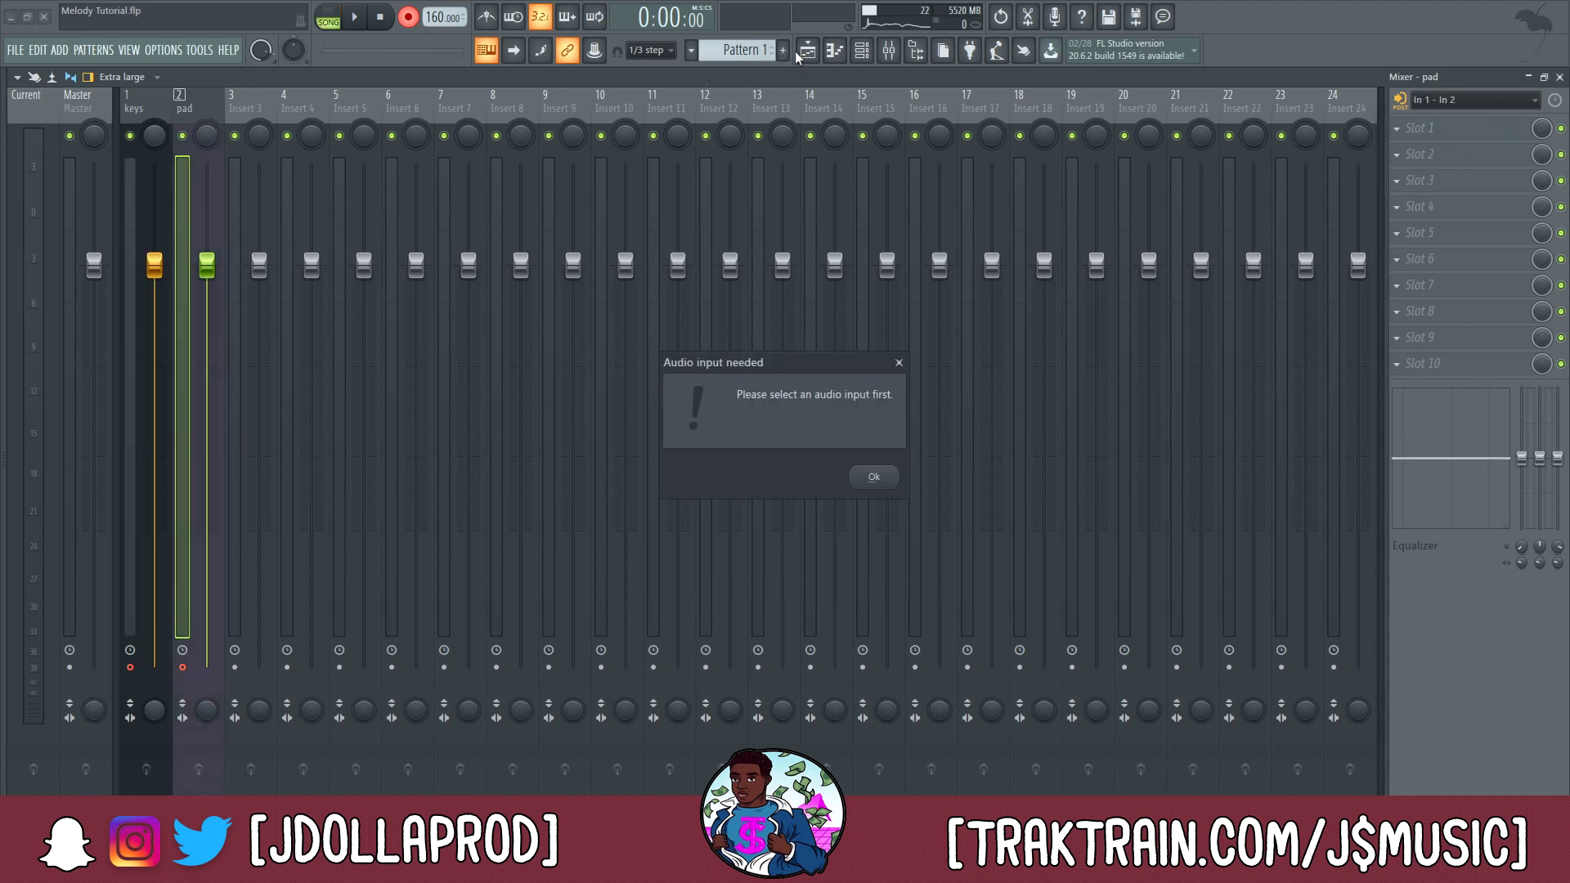
left_click(872, 480)
left_click(1436, 198)
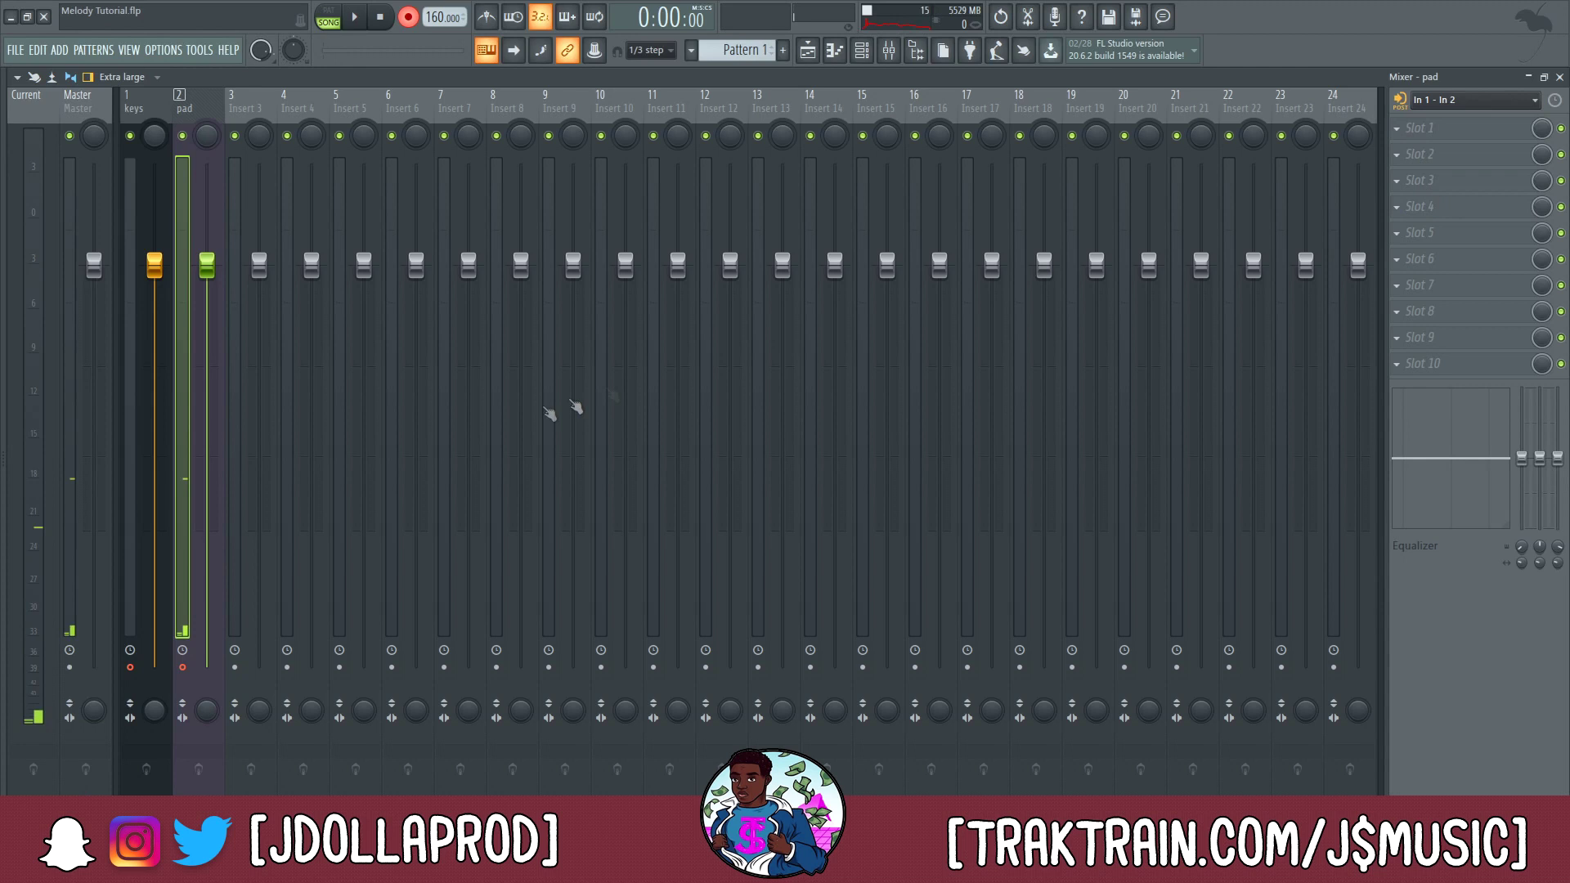
left_click(182, 668)
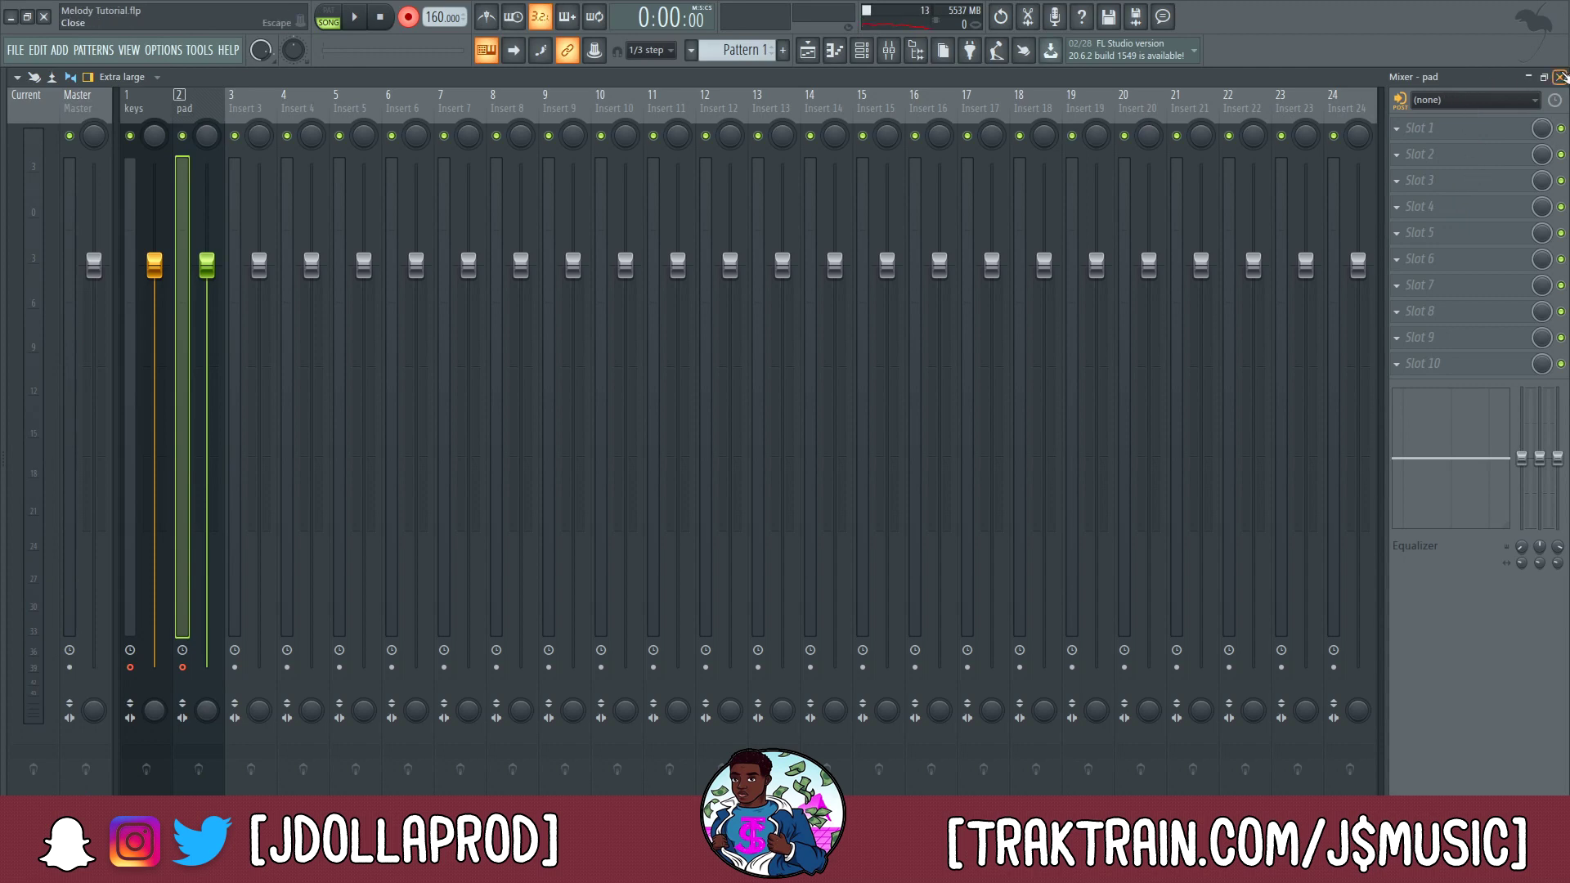
left_click(1560, 76)
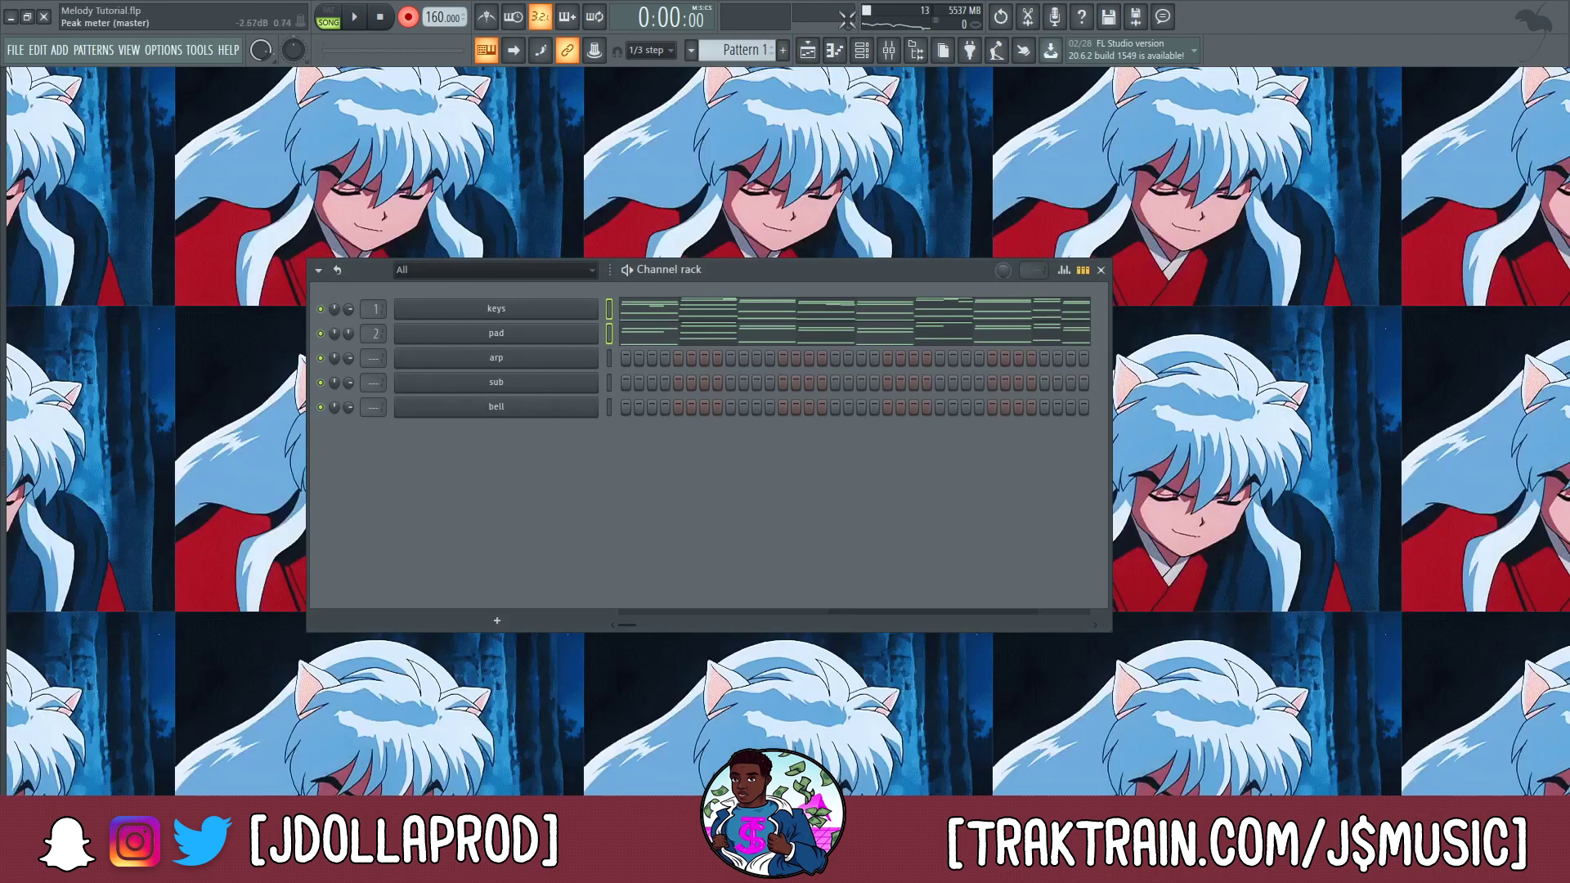
- Place Pattern 1 on Track 1 of the playlist, starting at bar 1
left_click(817, 51)
left_click_drag(105, 155, 339, 160)
left_click_drag(490, 176, 385, 176)
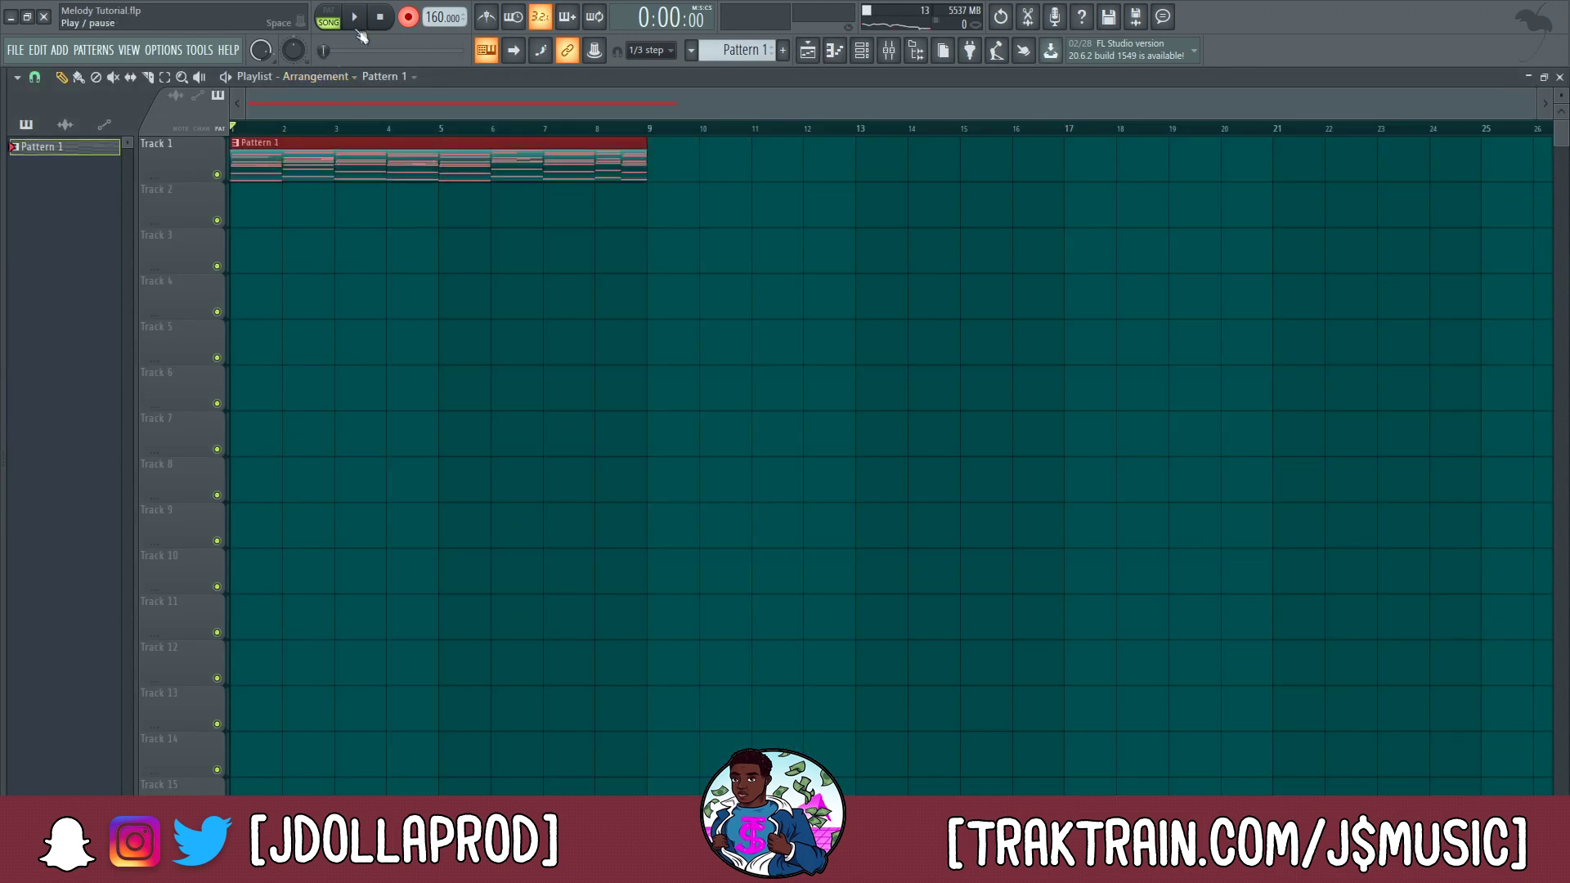
- Select bars 1 to 8 in the playlist and record the keys and pad as audio clips over that range
left_click_drag(652, 131, 4, 141)
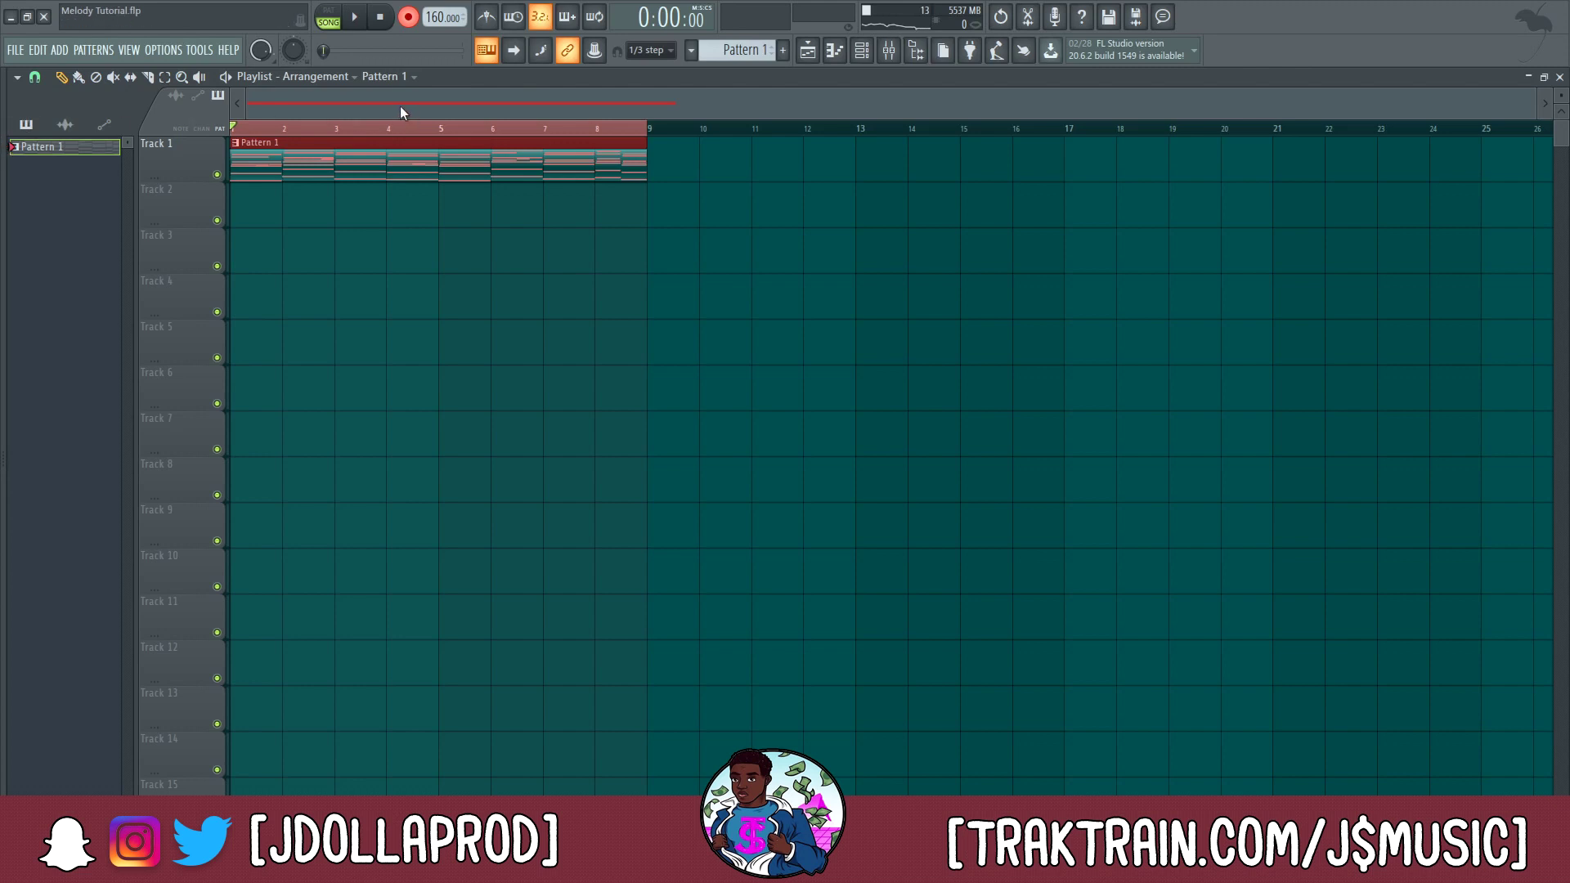
key("space")
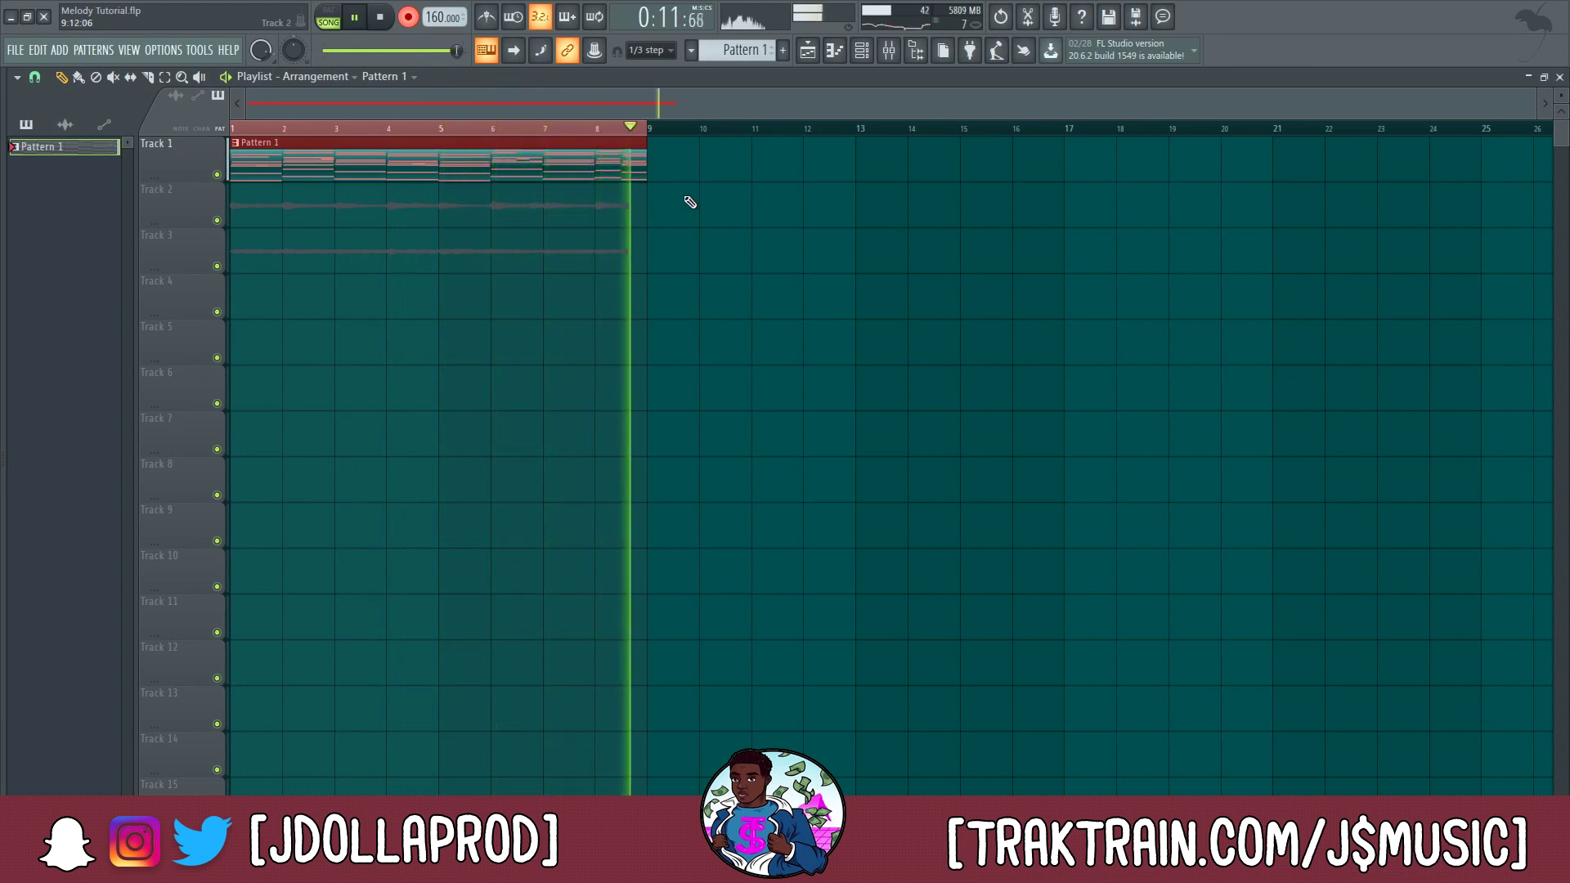
key("space")
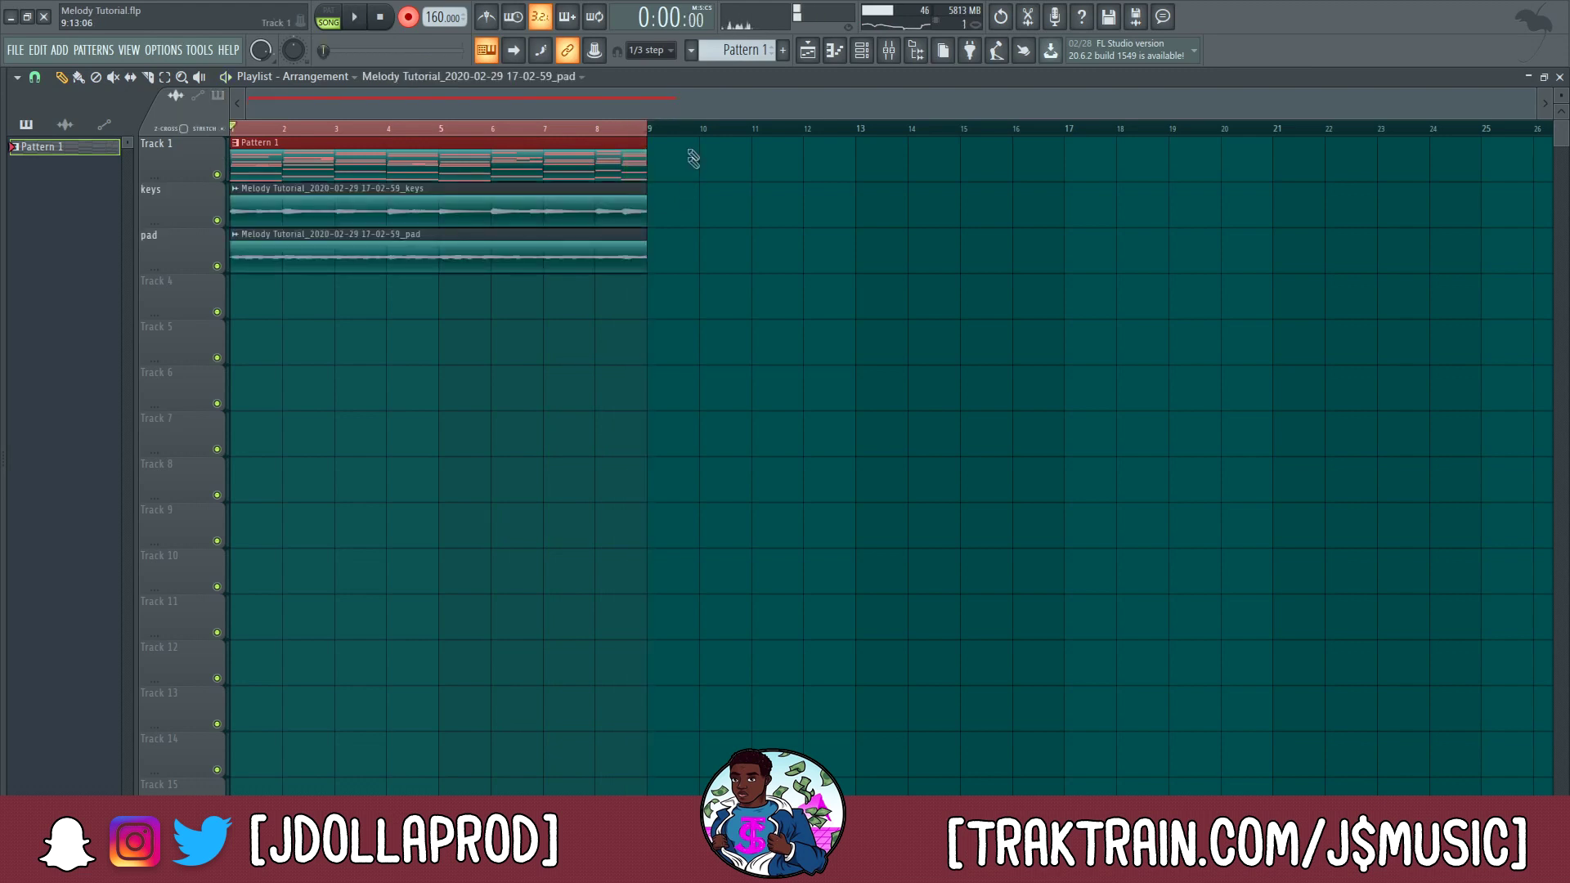
- Delete the Pattern 1 clip and move the recorded keys and pad audio clips up to the first two tracks
right_click(602, 156)
left_click_drag(486, 162, 448, 358)
left_click_drag(447, 198, 447, 152)
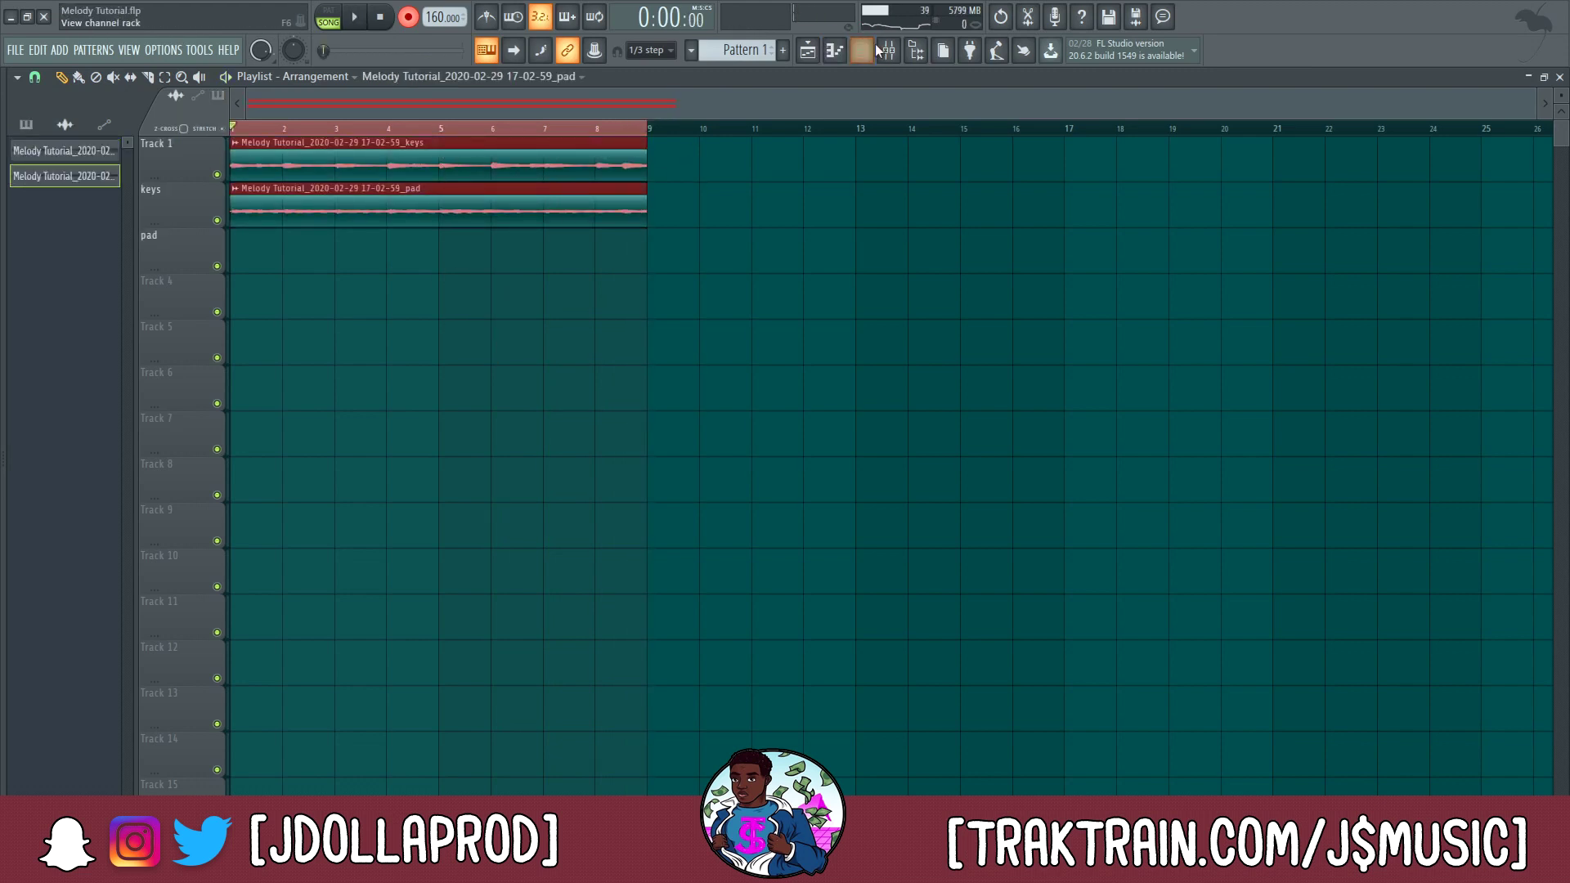
- Mute the original keys and pad instrument channels in the channel rack
key("F6")
left_click(320, 309)
left_click(321, 334)
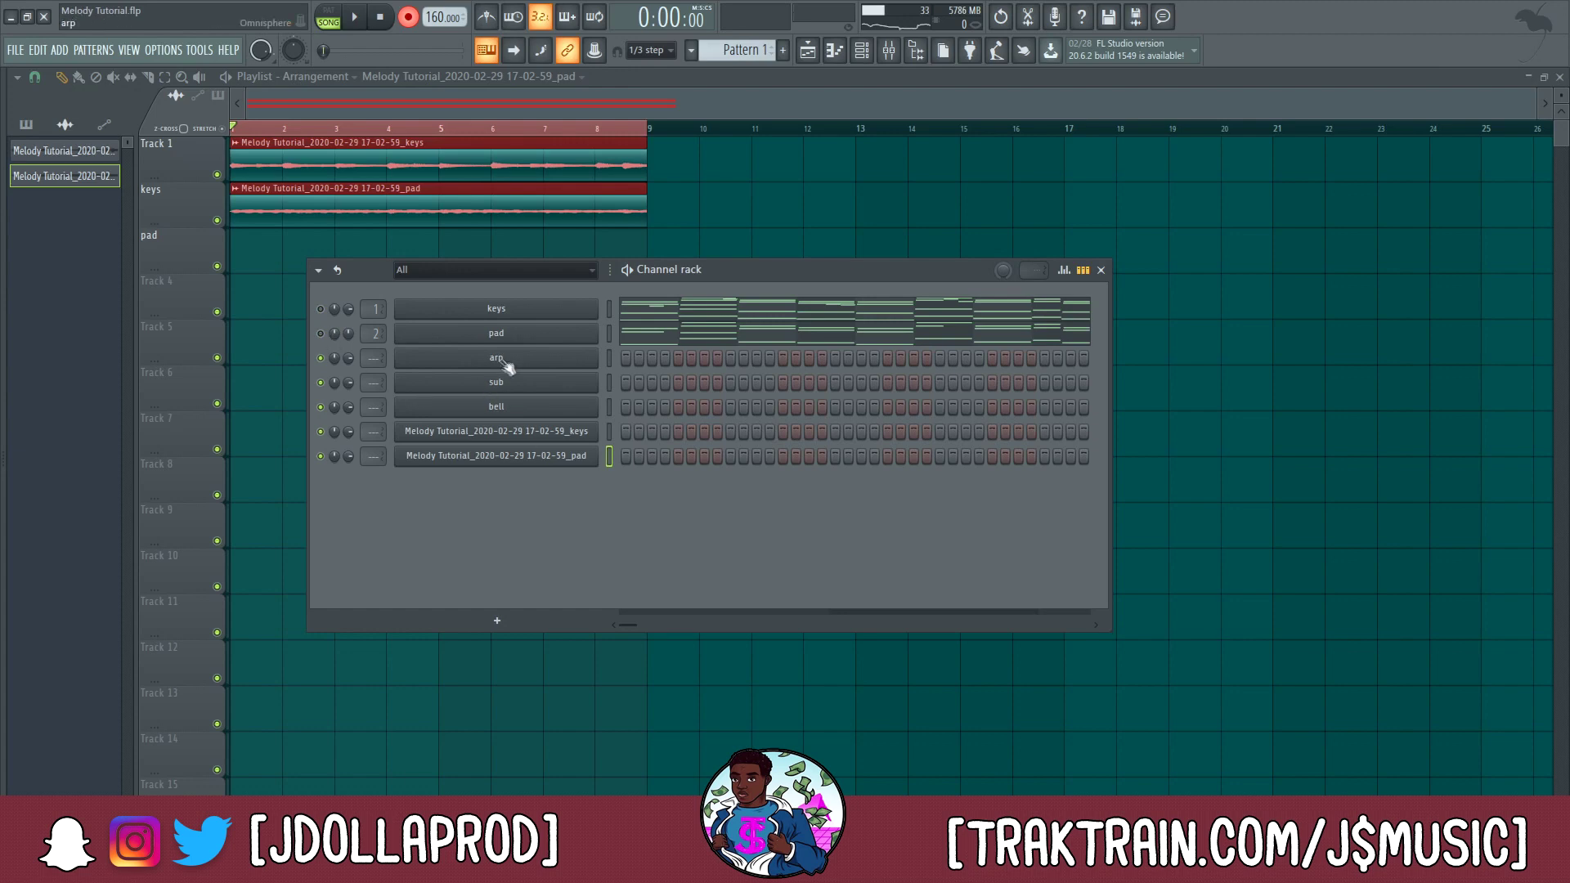
- Clear the playlist's time selection and place Pattern 1 at bar 1 on the third track, below the audio clips
left_click(327, 131, "ctrl")
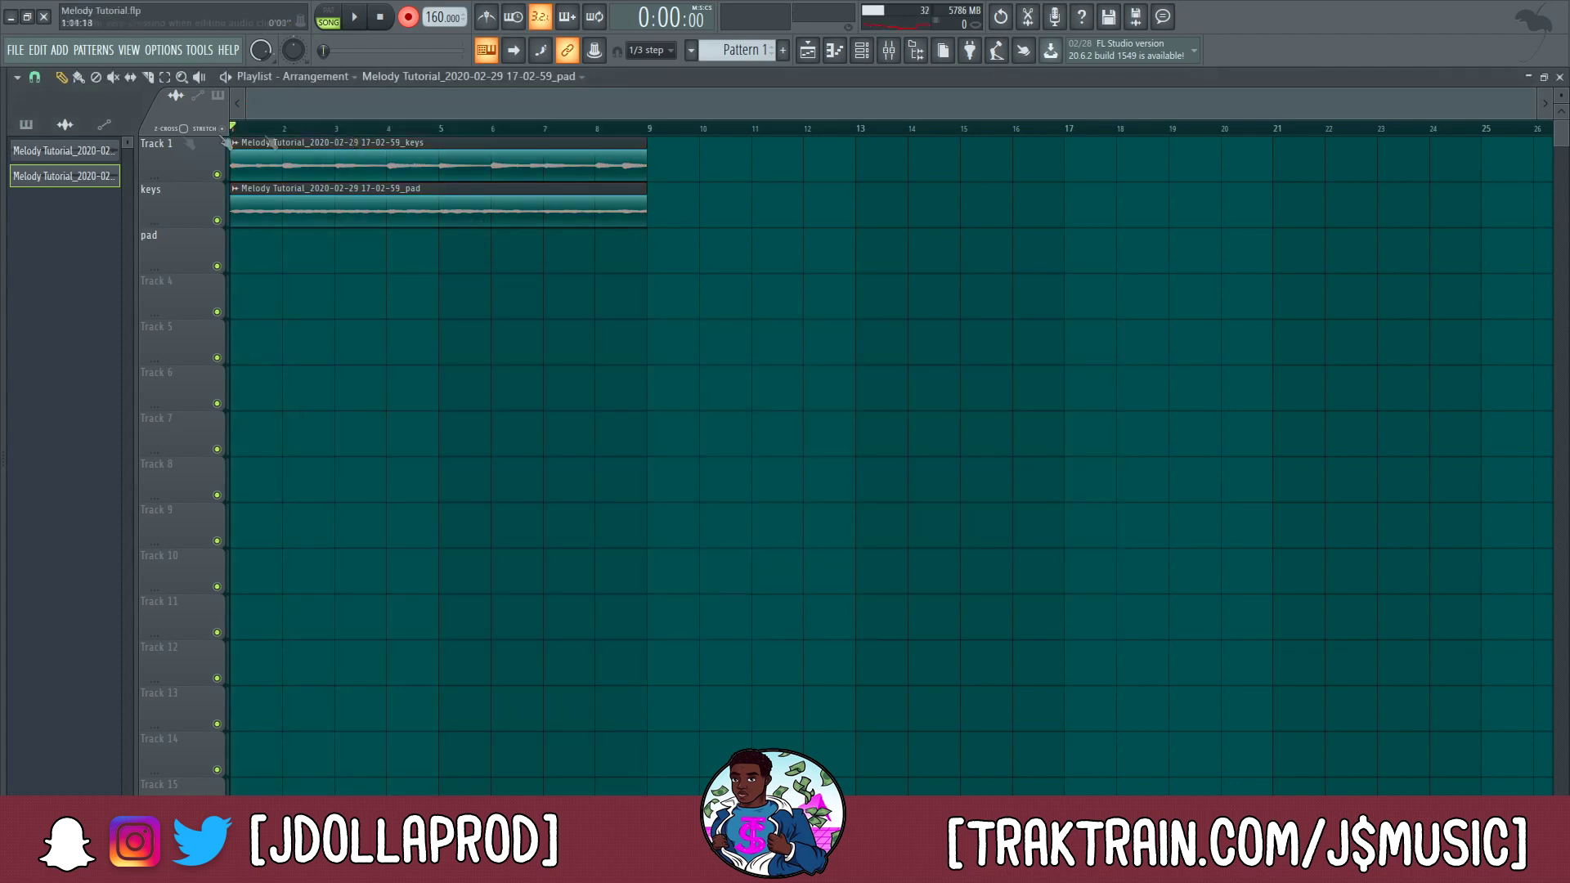
left_click(26, 125)
left_click_drag(36, 148, 282, 239)
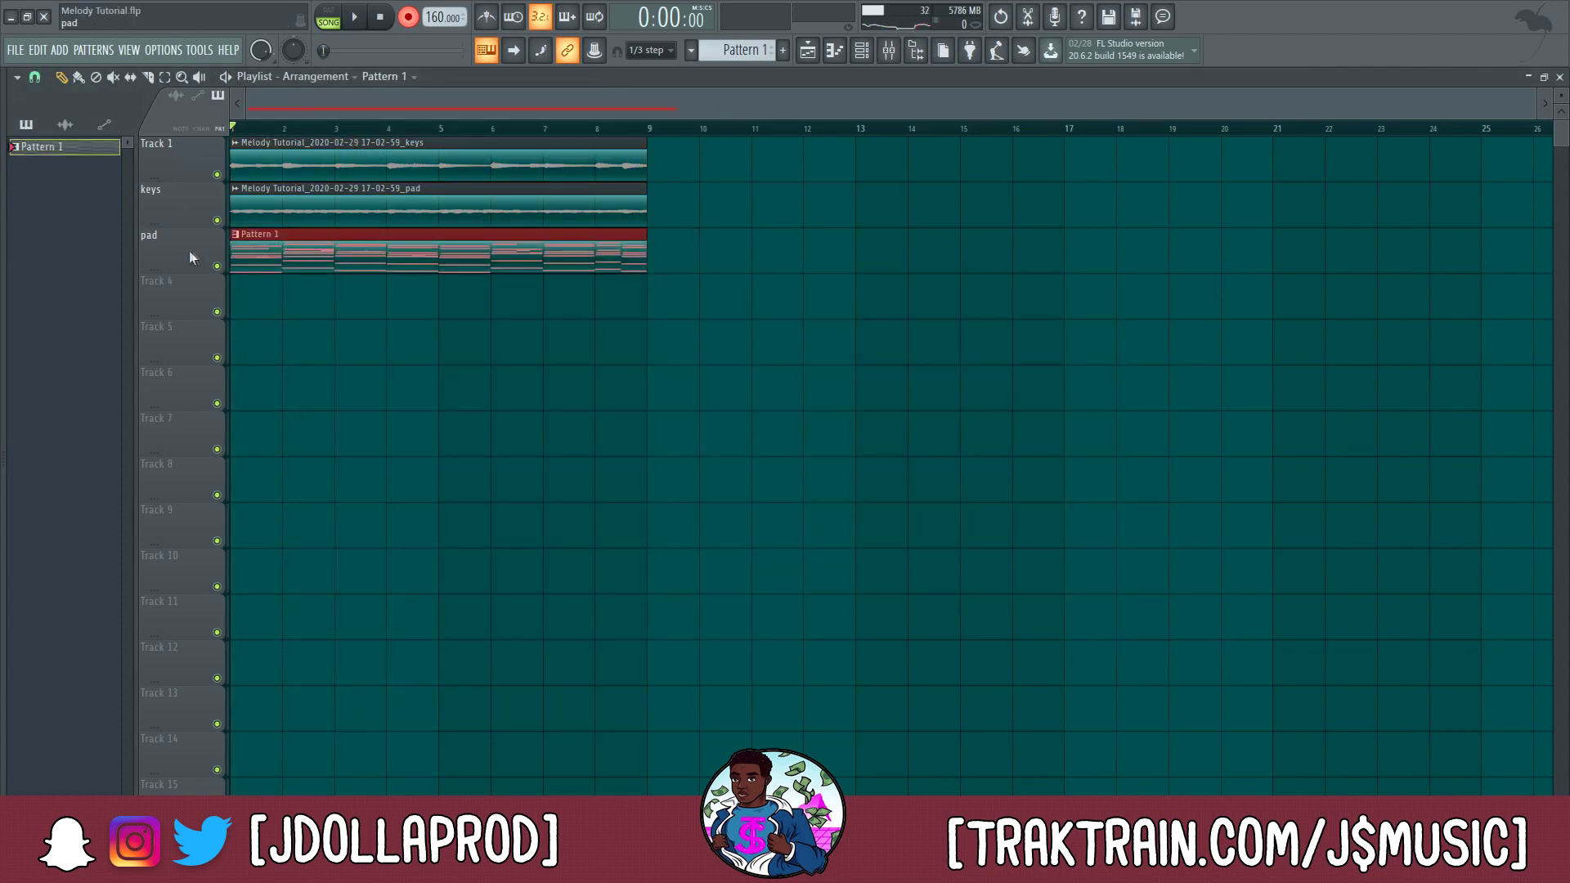
- Paste the copied chord notes into the arp channel of Pattern 1
left_click(888, 51)
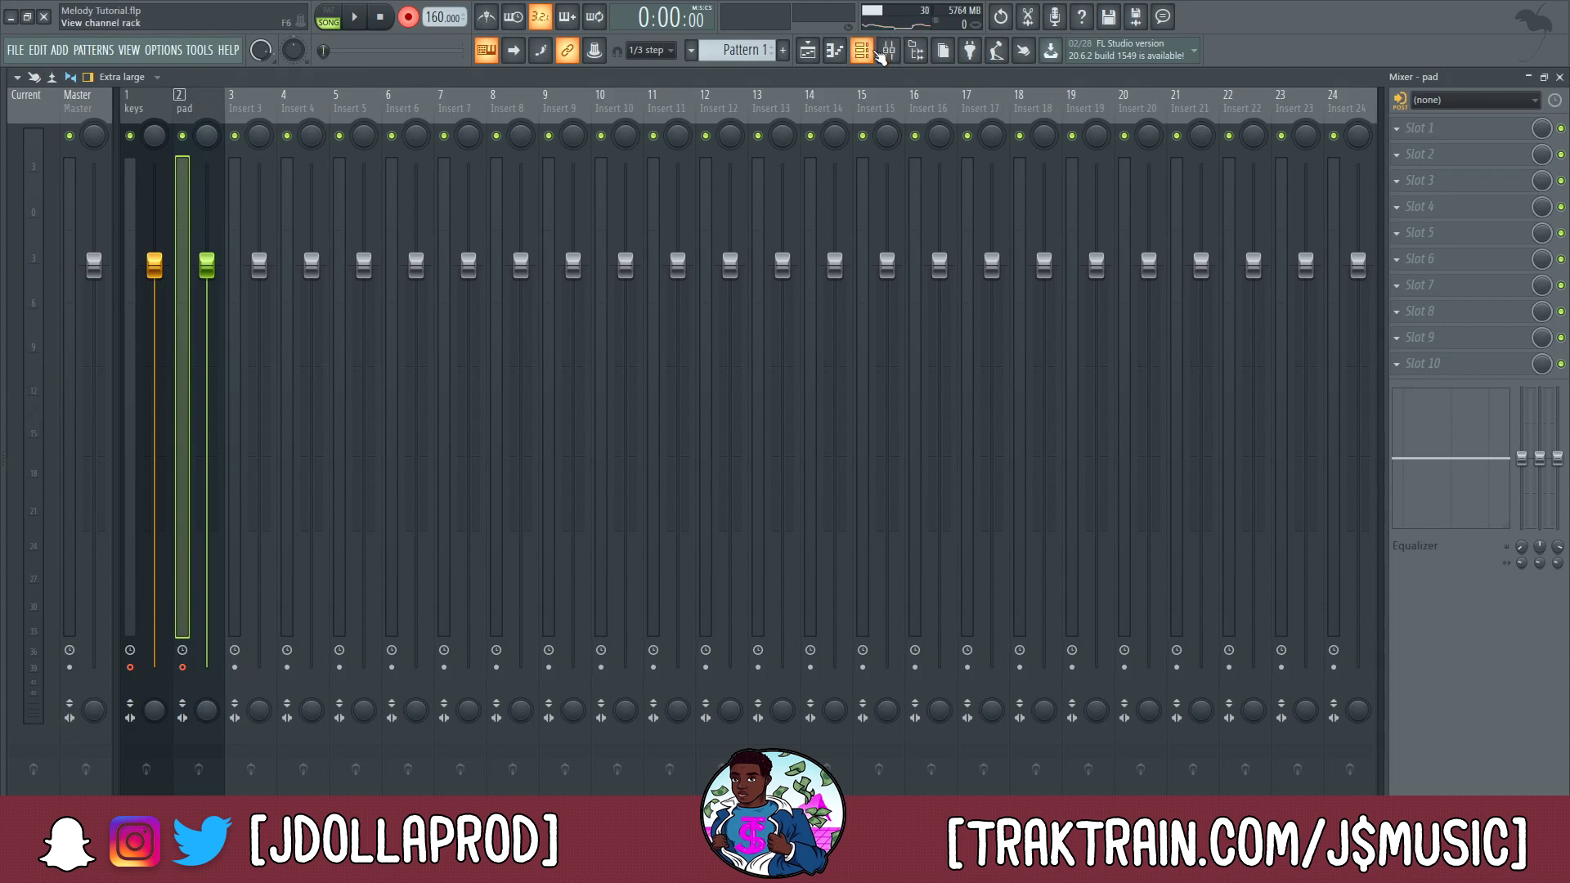
left_click(876, 51)
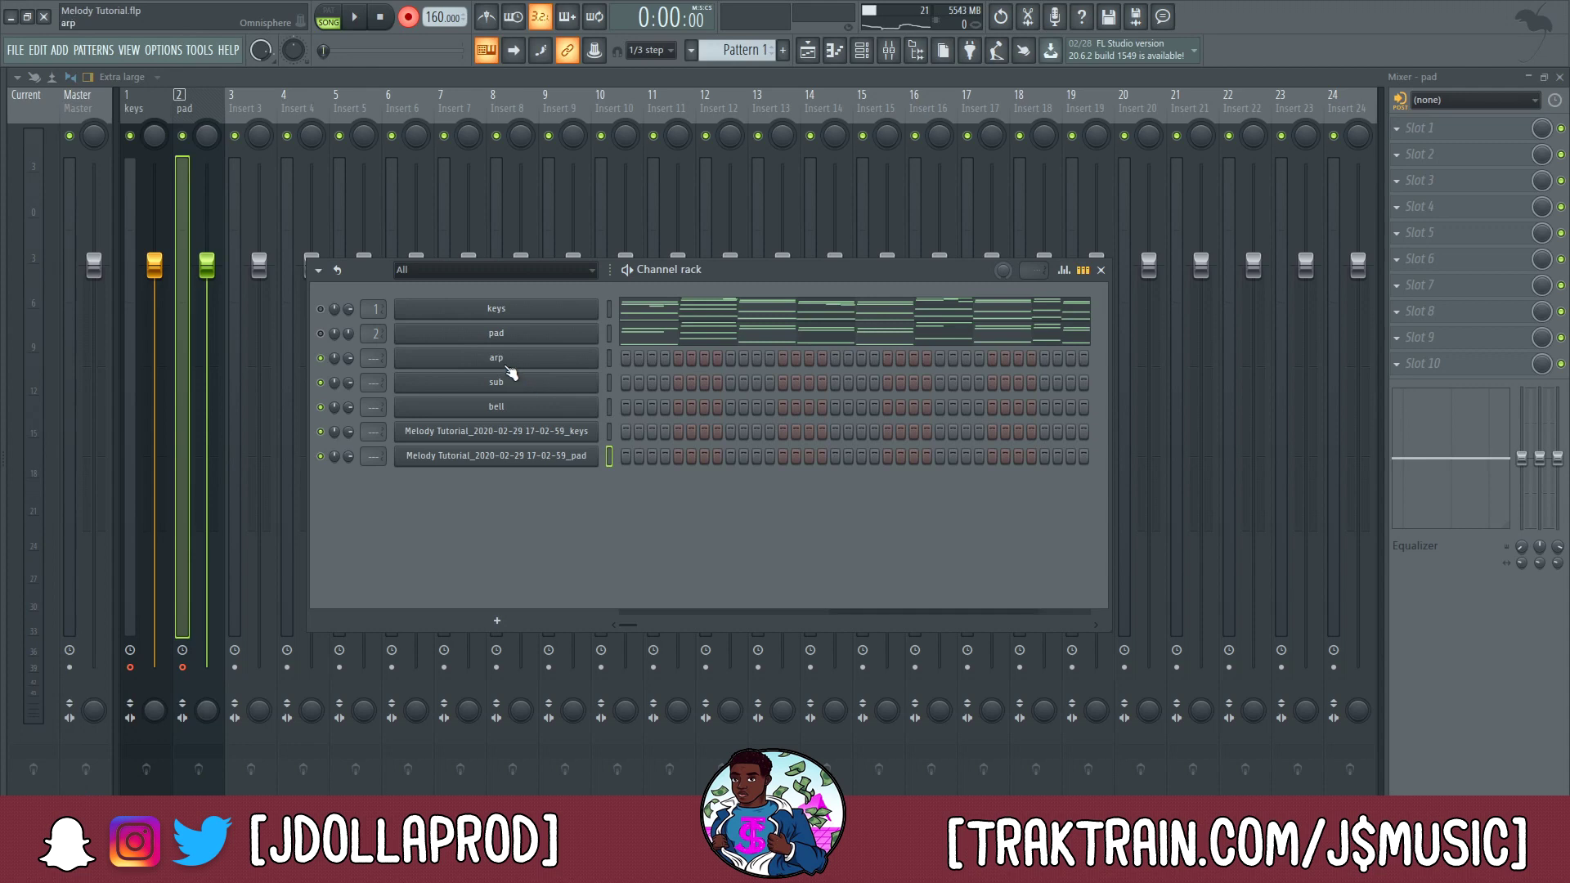
right_click(508, 365)
left_click(635, 366)
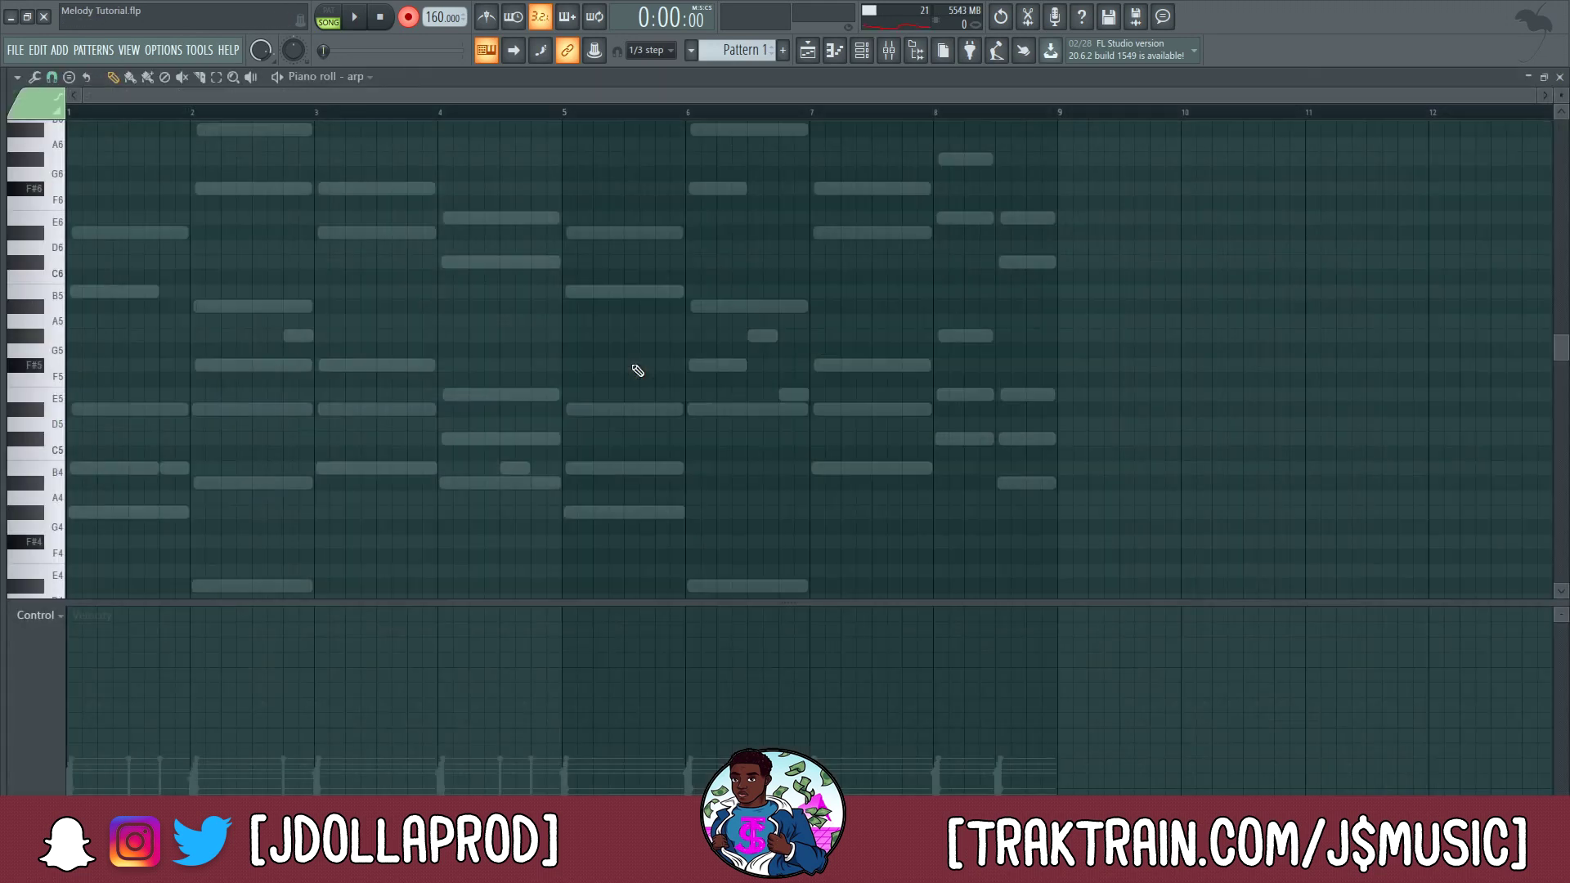
left_click(865, 56)
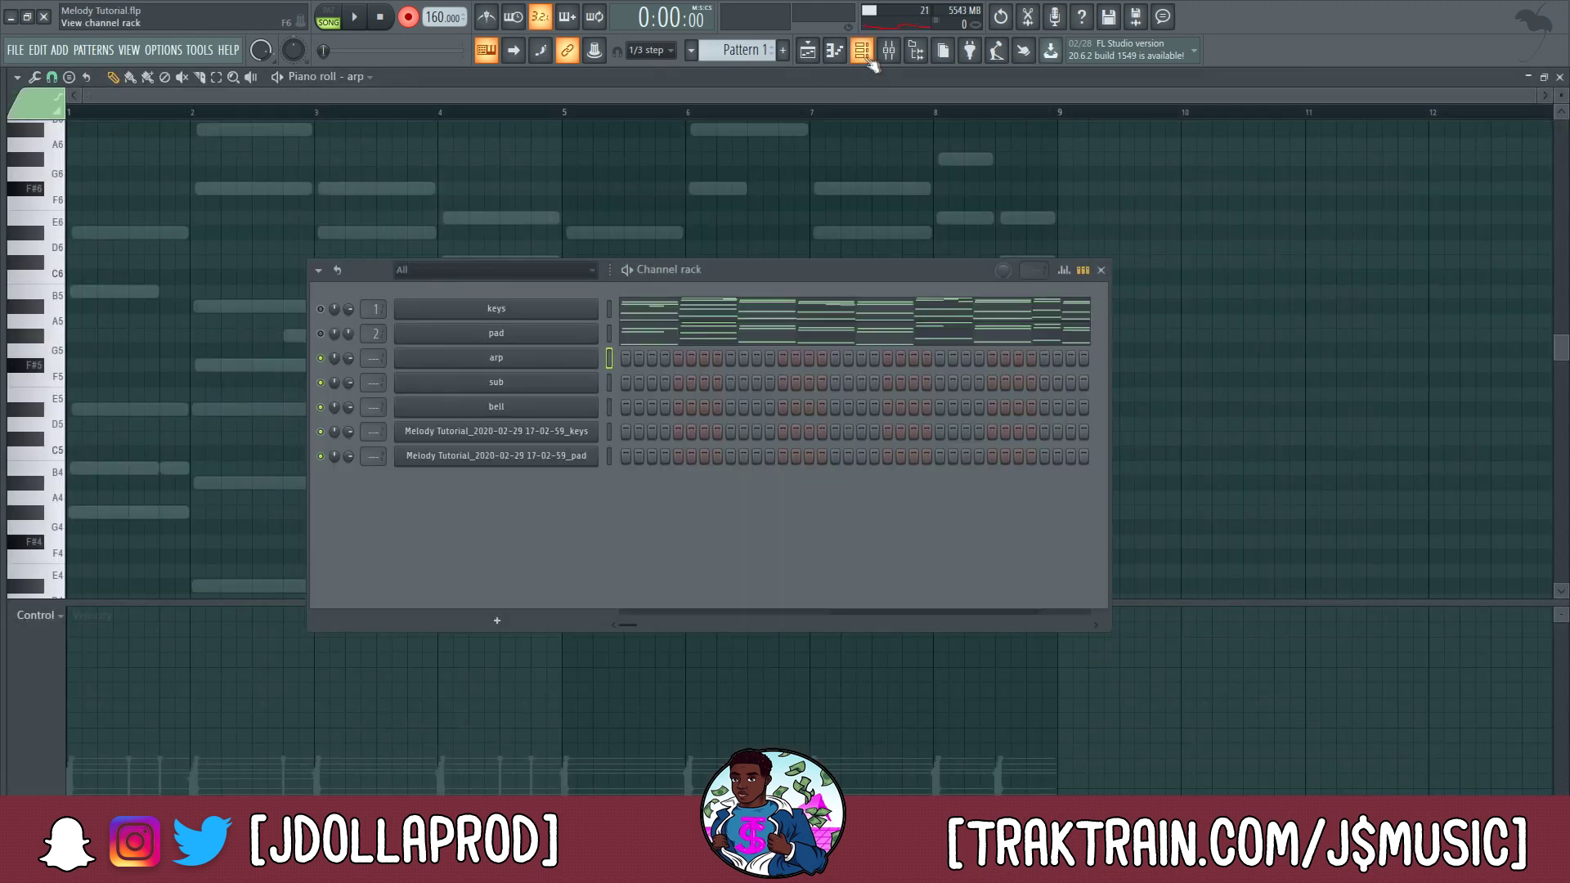
left_click(561, 362)
left_click_drag(540, 527, 834, 151)
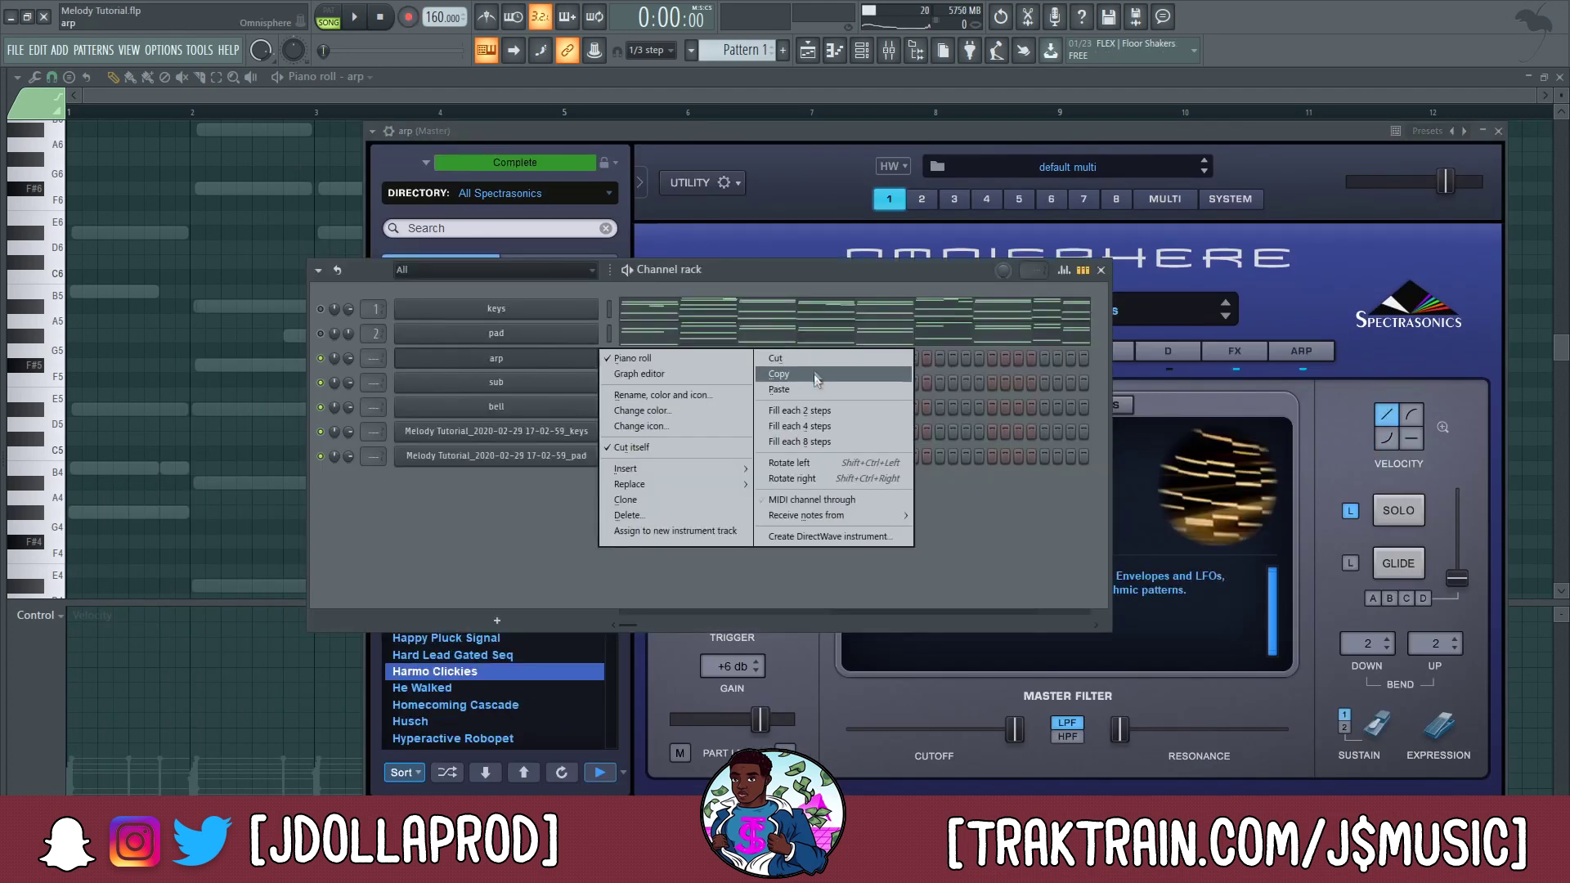
left_click(793, 393)
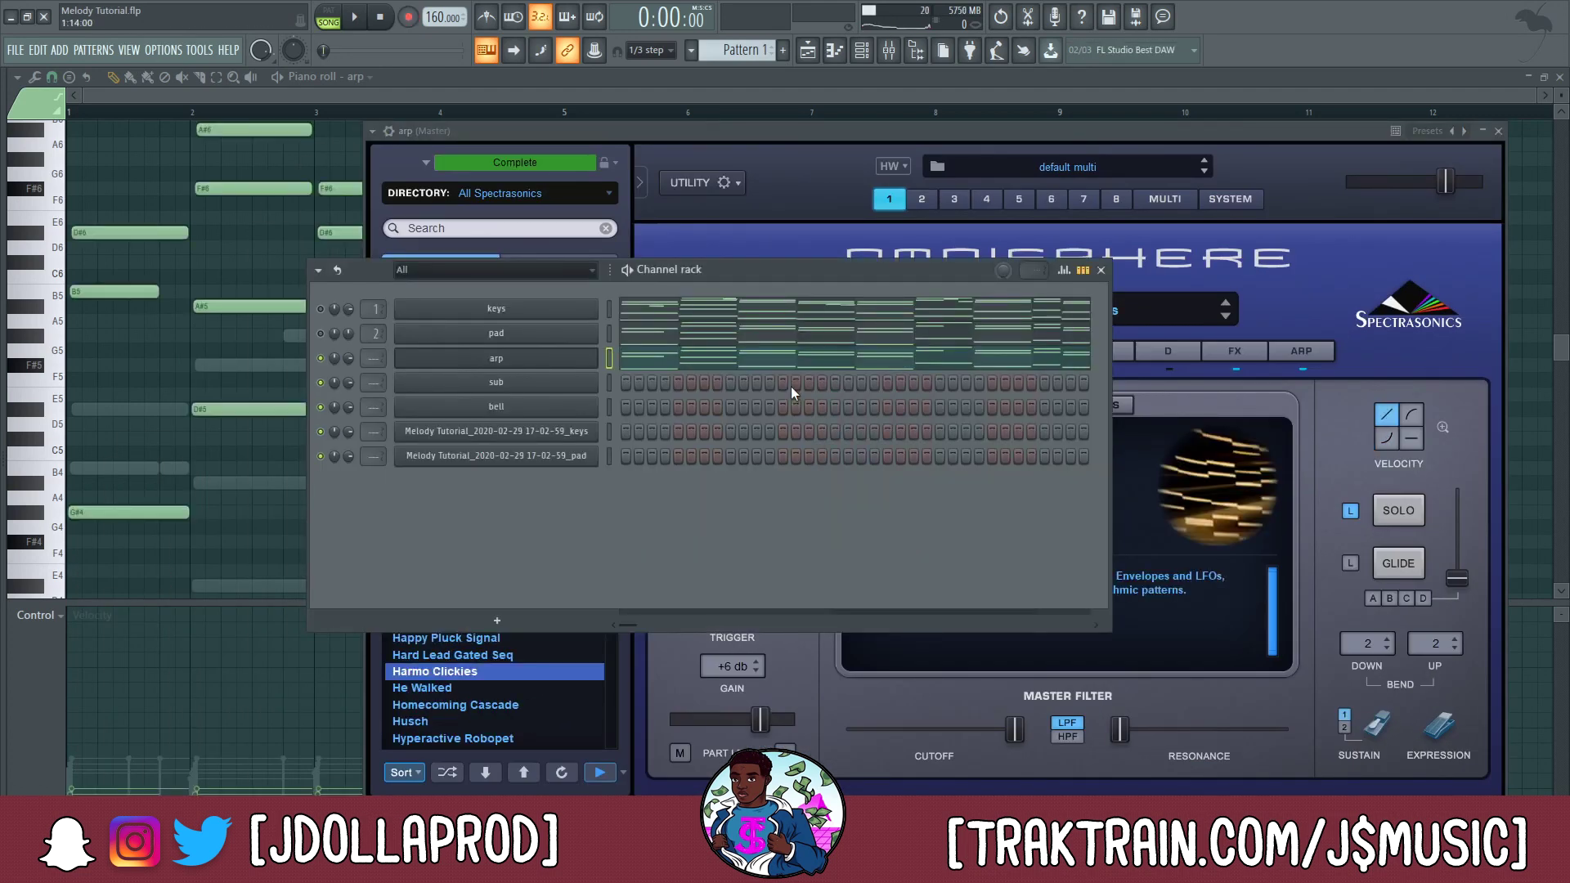
- Audition arpeggio patches for the arp channel during playback and load the Omnisphere patch Inversion Conversion
key("space")
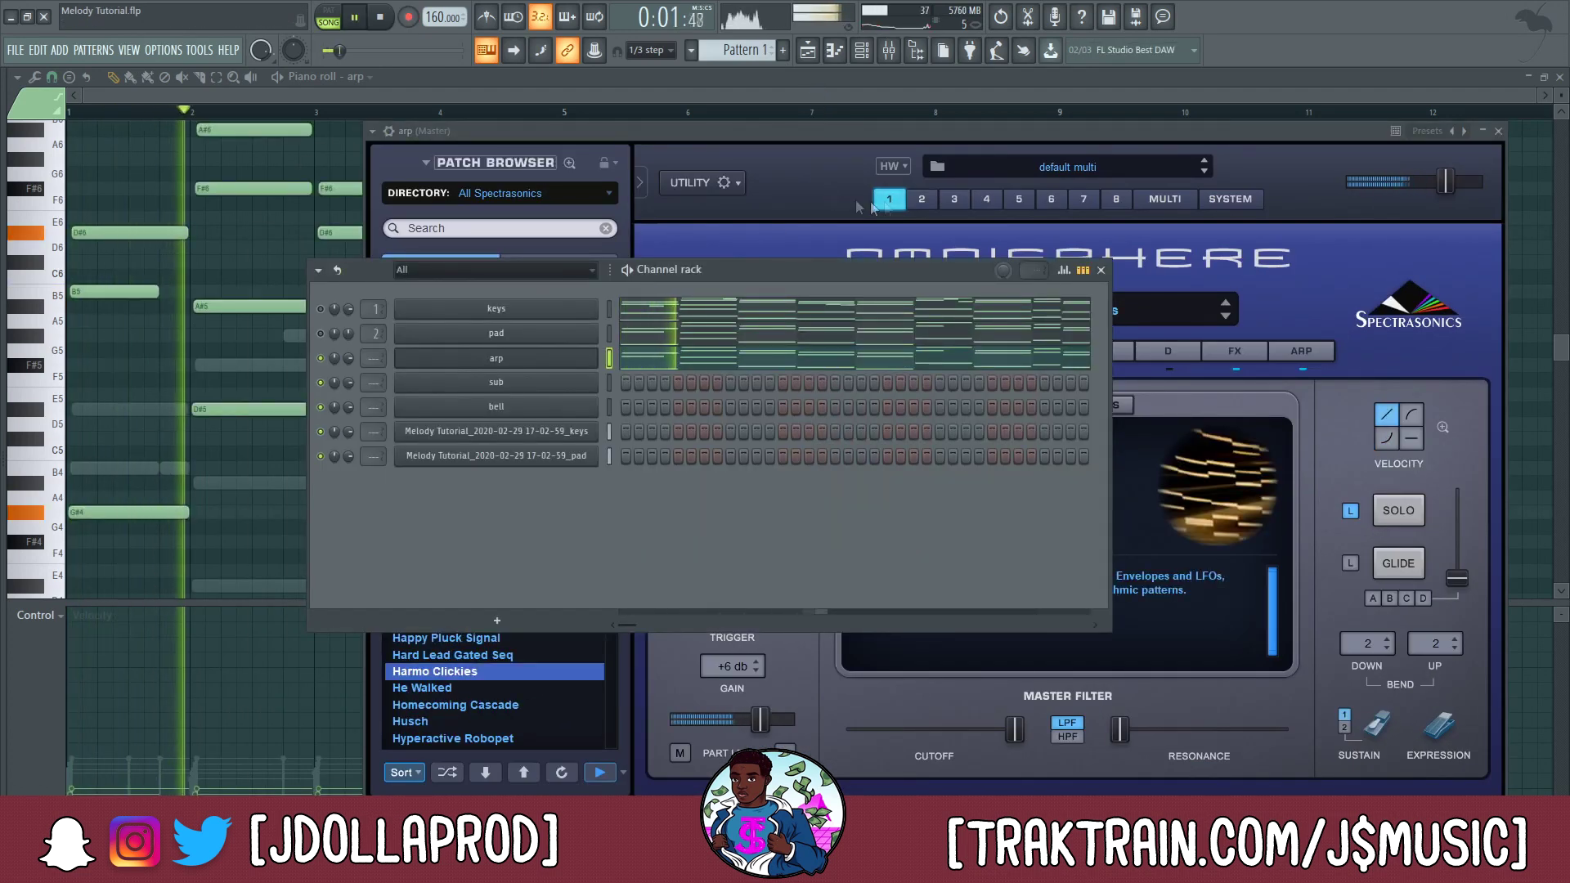
left_click(929, 135)
scroll(513, 626, "down", 4)
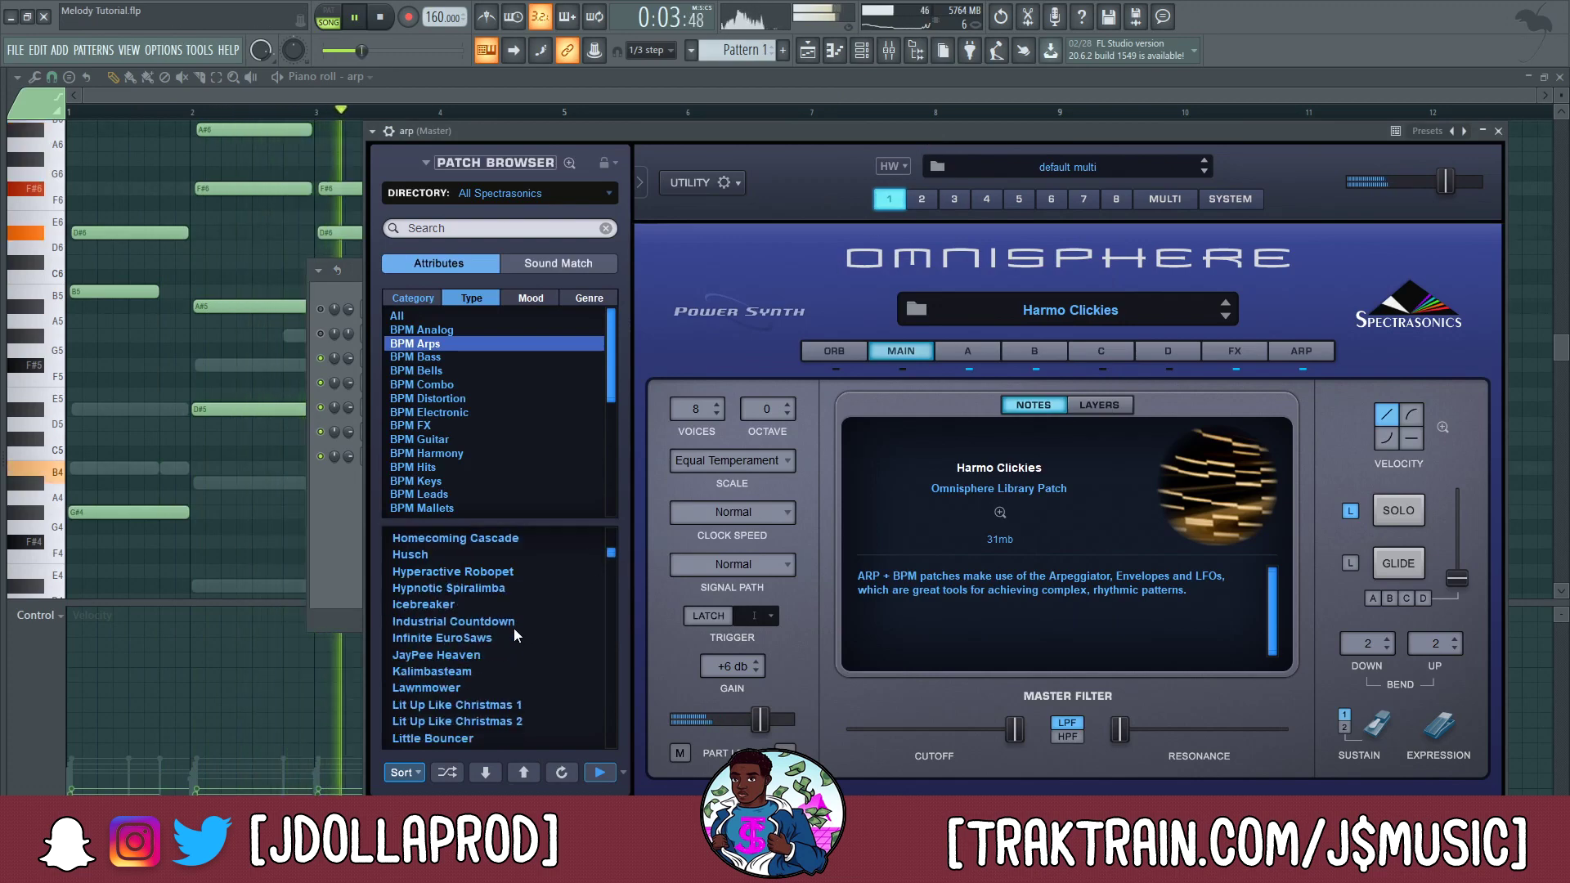
left_click(459, 626)
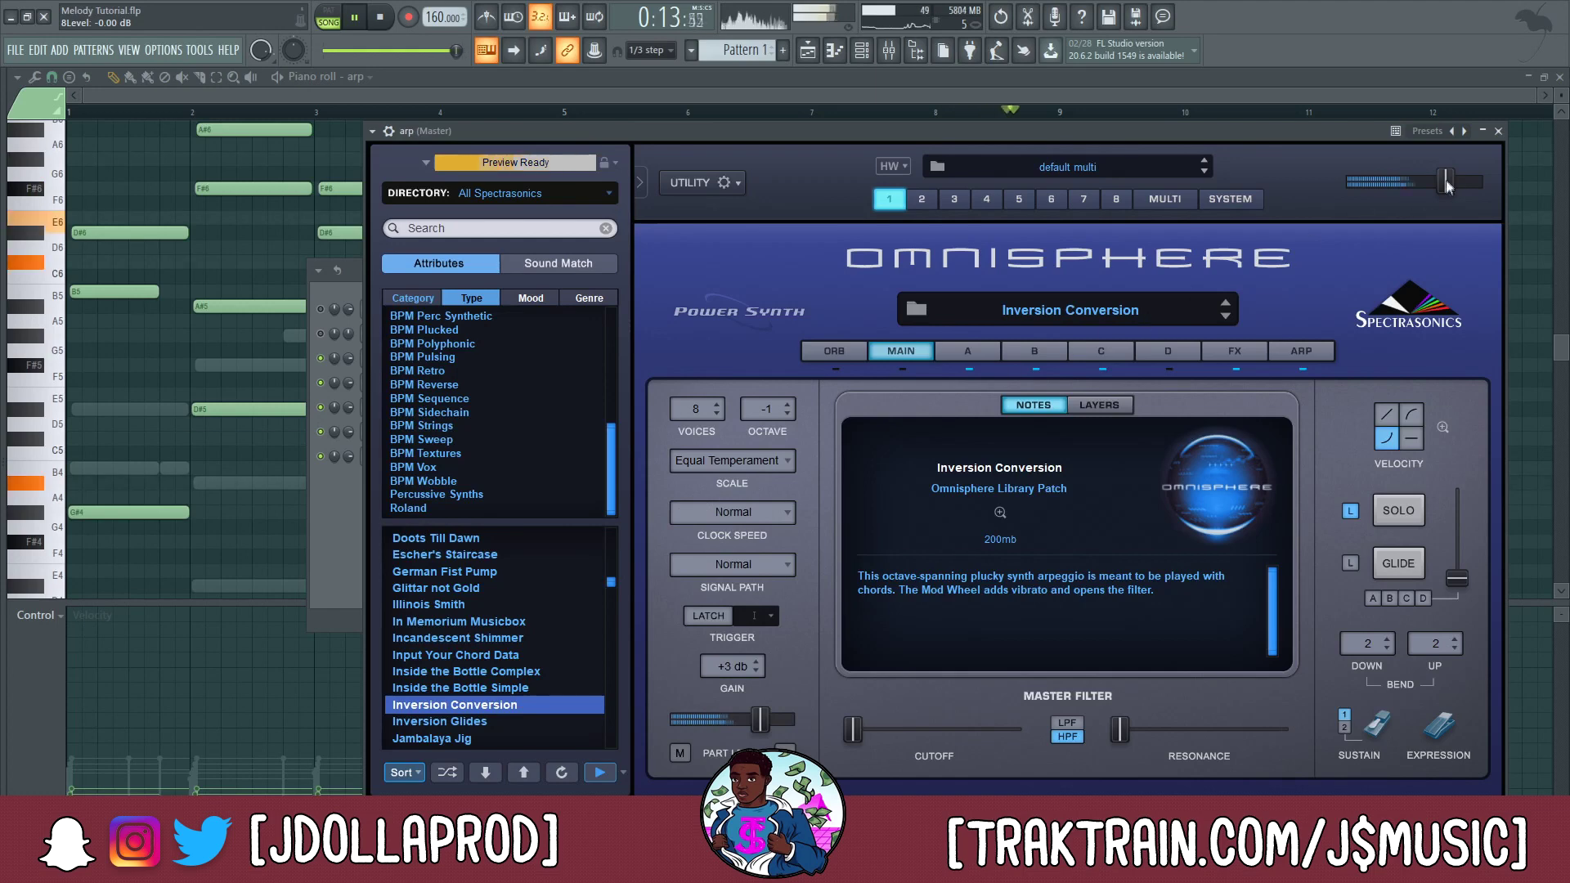
left_click(1498, 132)
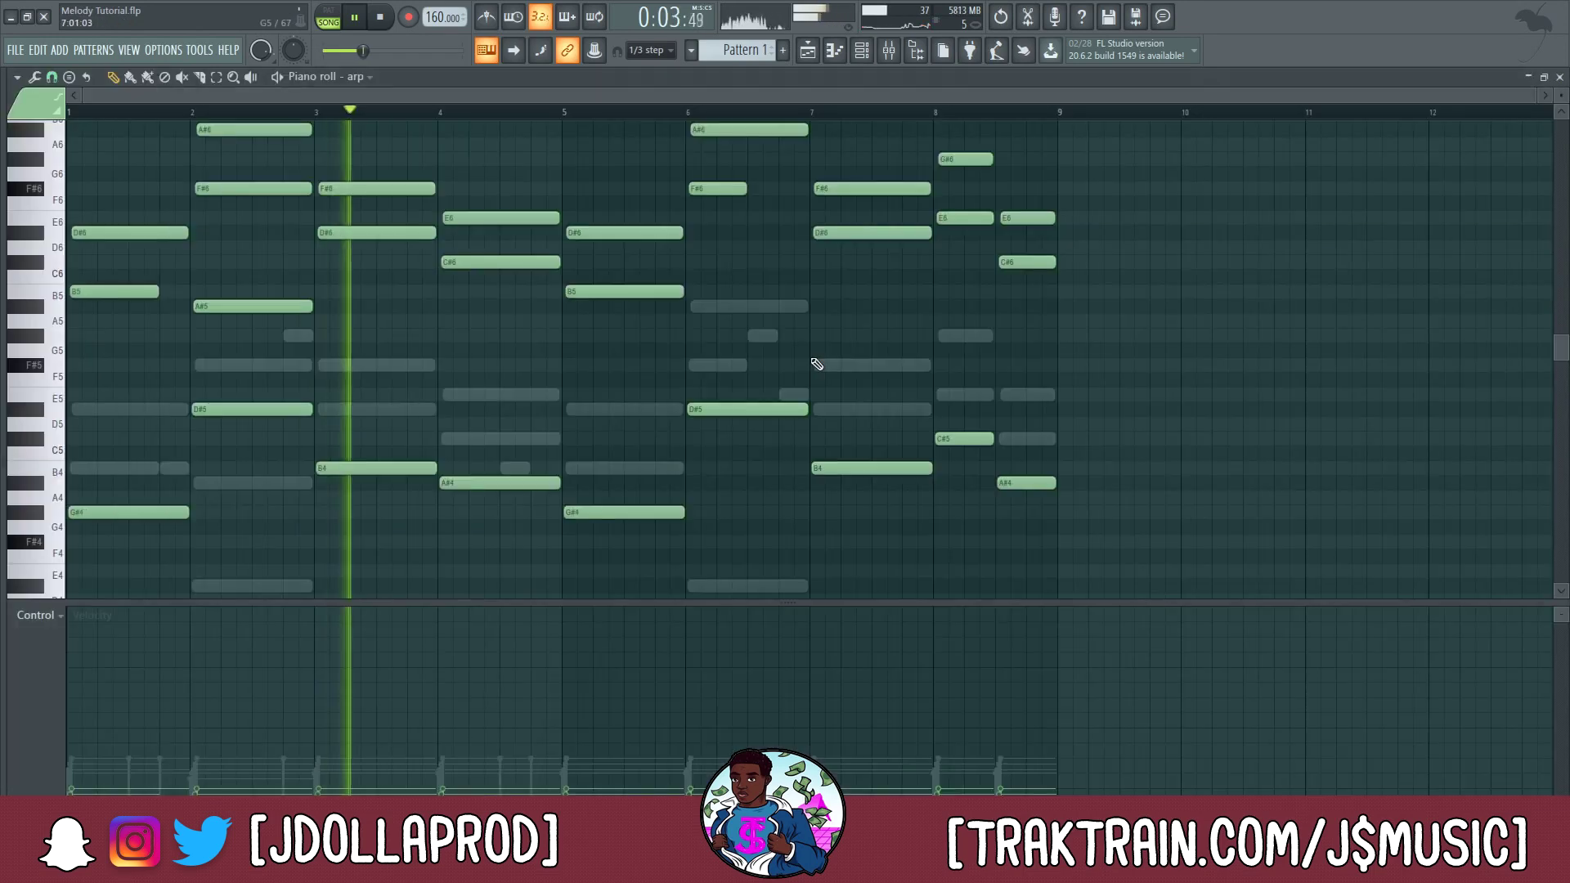
- Transpose all arp notes down one octave and quantize them to whole bars
key("ctrl+a")
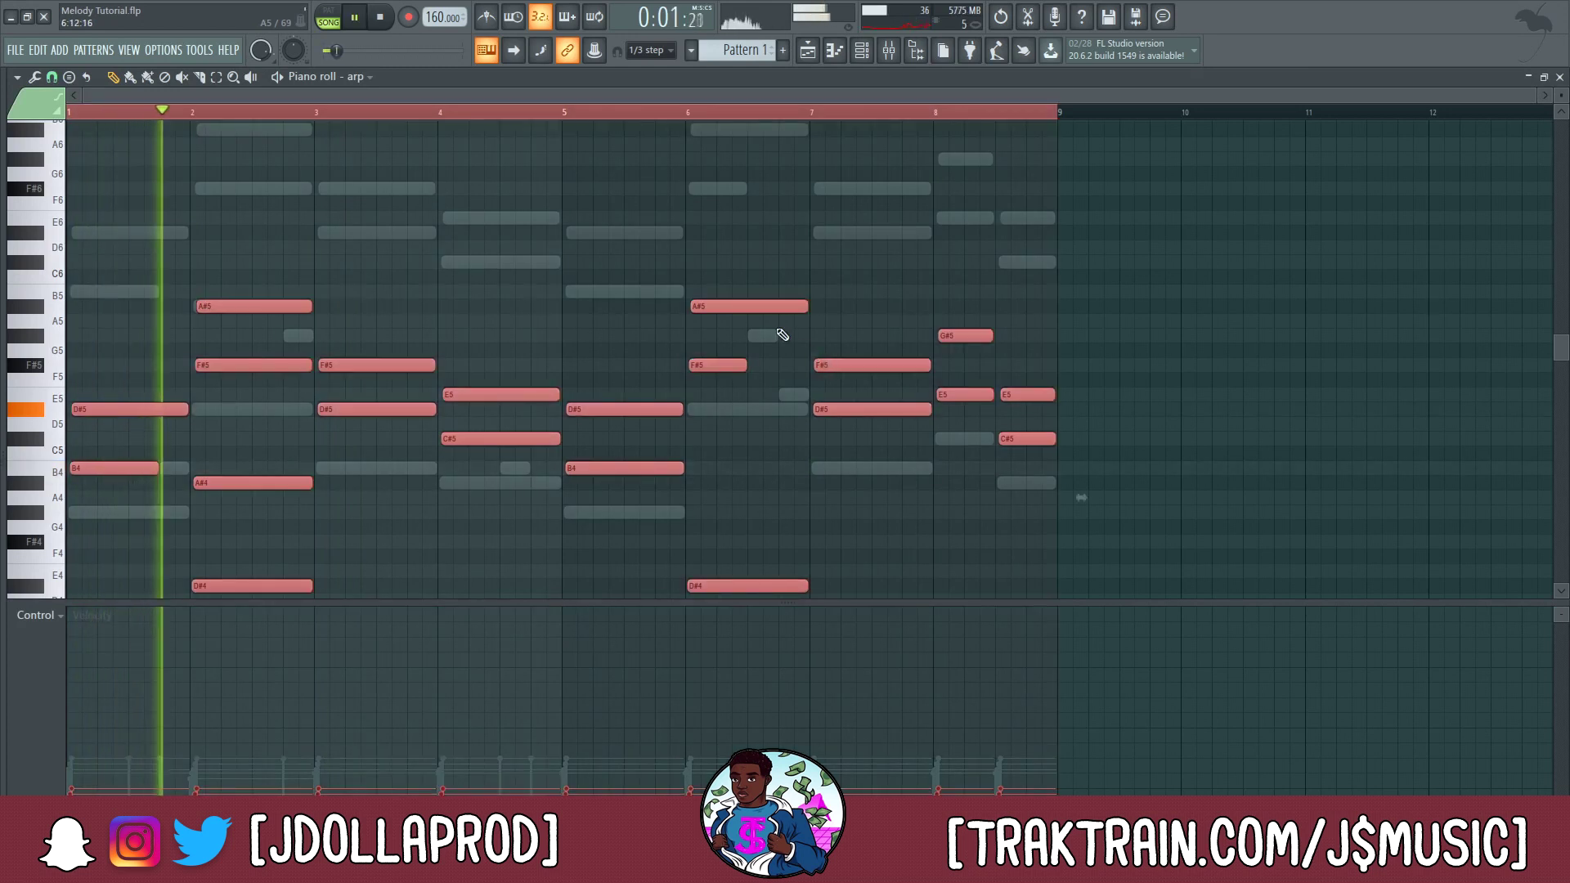
scroll(695, 302, "down", 4)
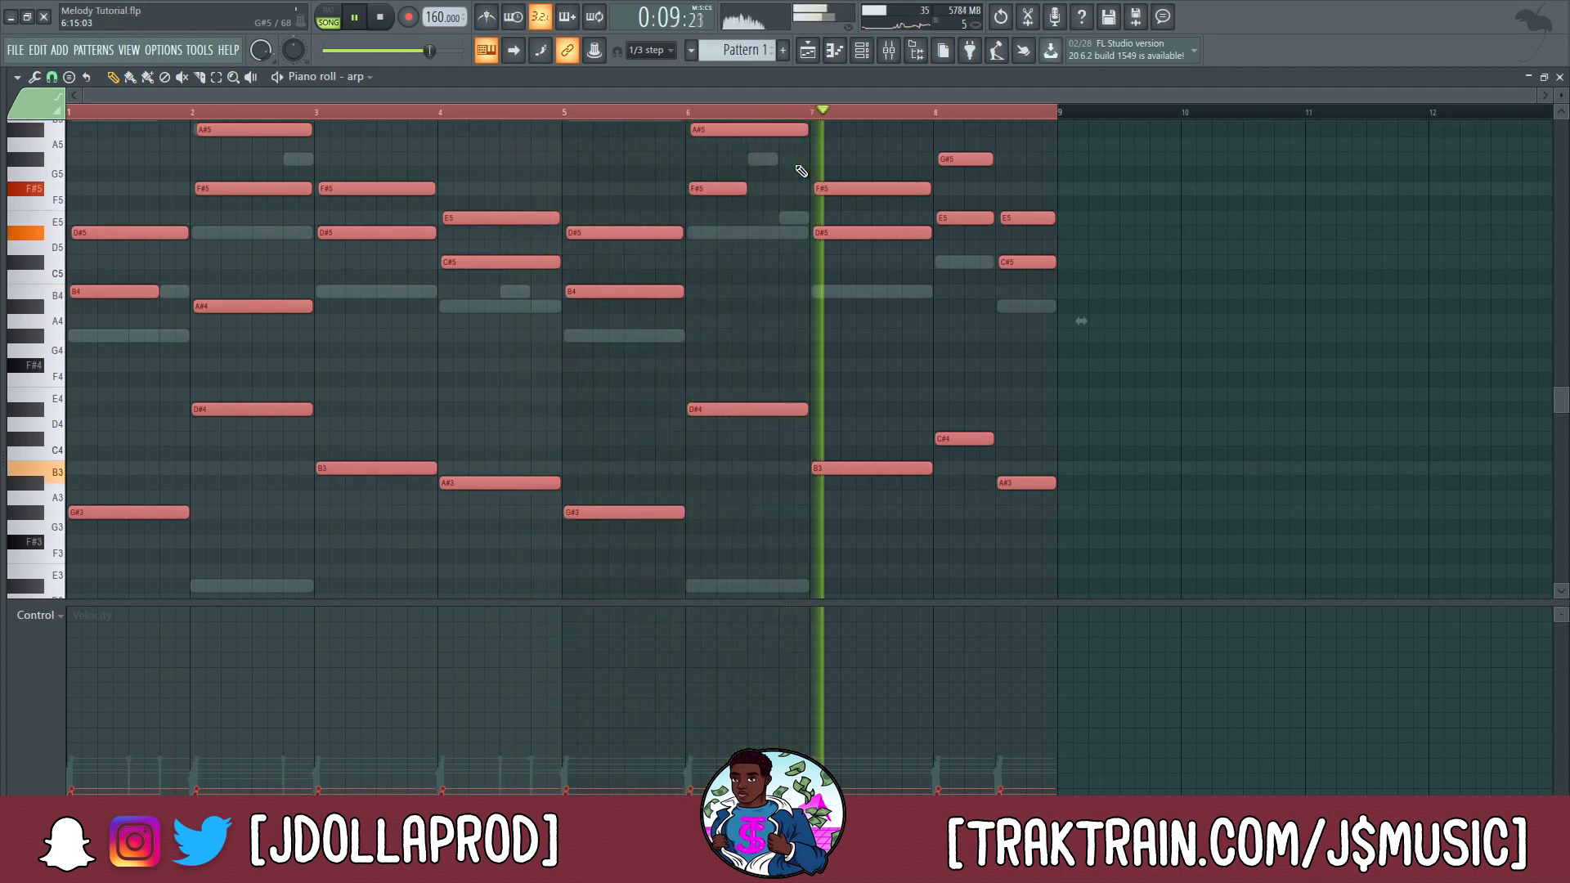
left_click(51, 77)
left_click(63, 325)
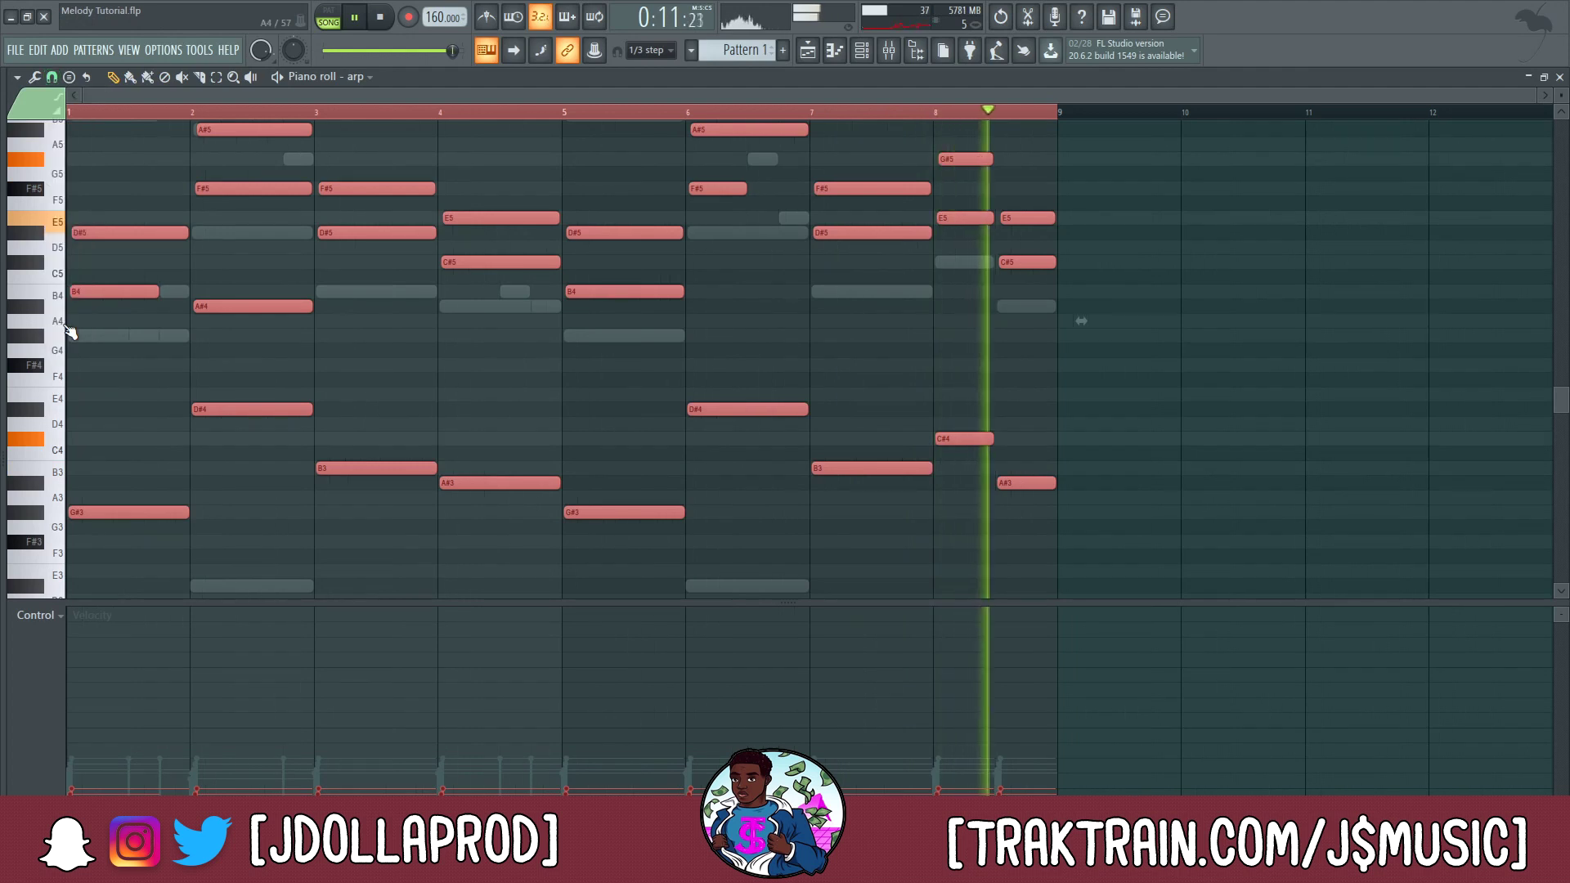
key("ctrl+q")
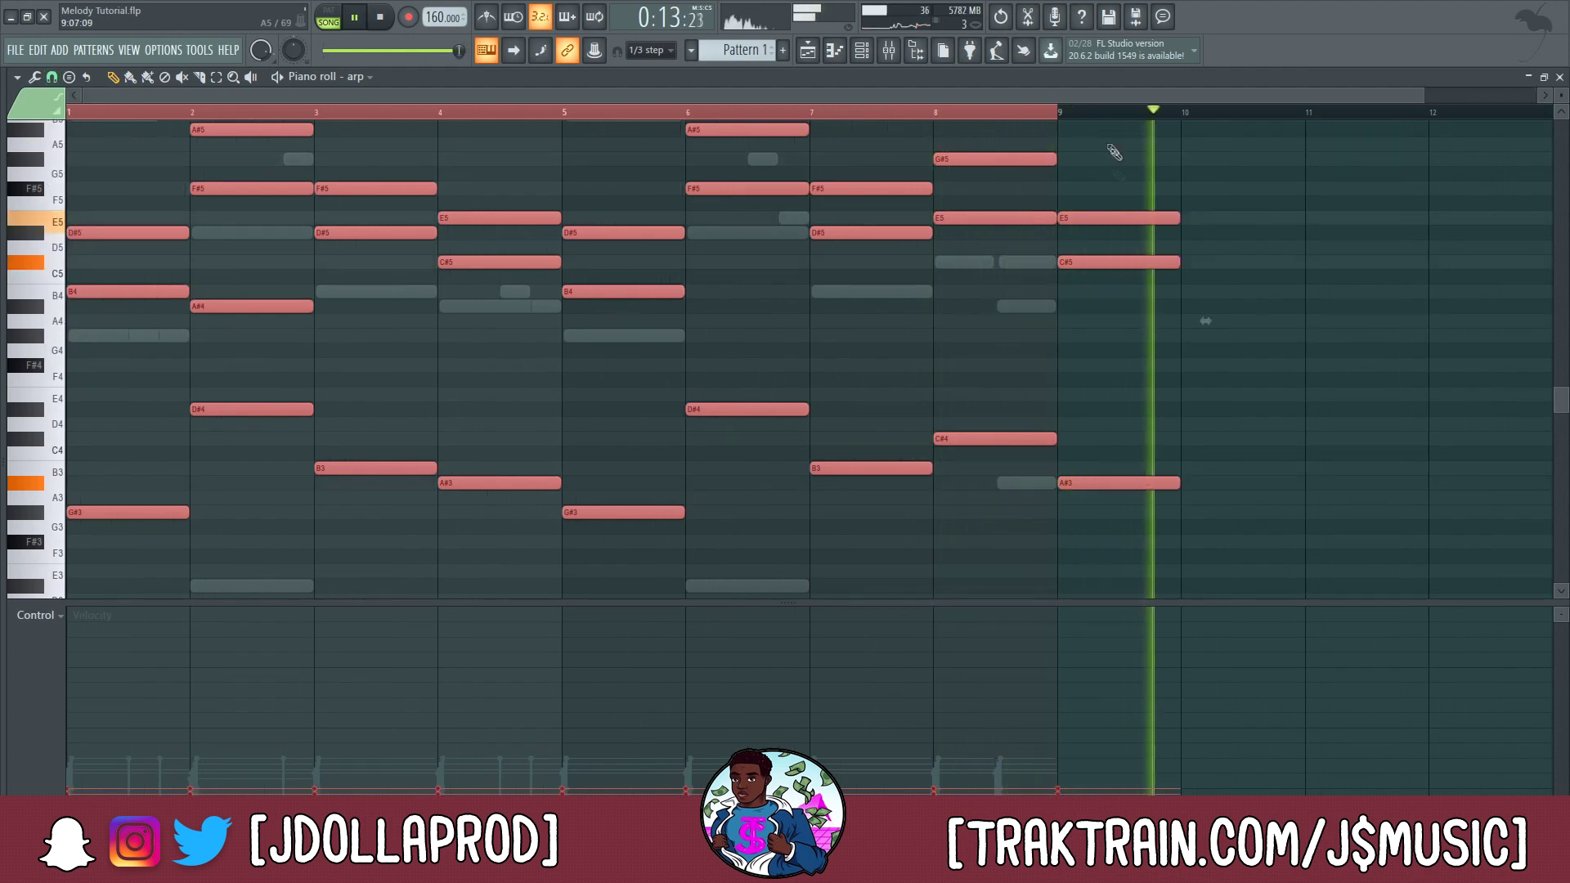
- Delete the arp notes in bar 9 so the part ends after bar 8
left_click_drag(1111, 150, 1121, 691)
scroll(1083, 498, "up", 4)
key("ctrl+a")
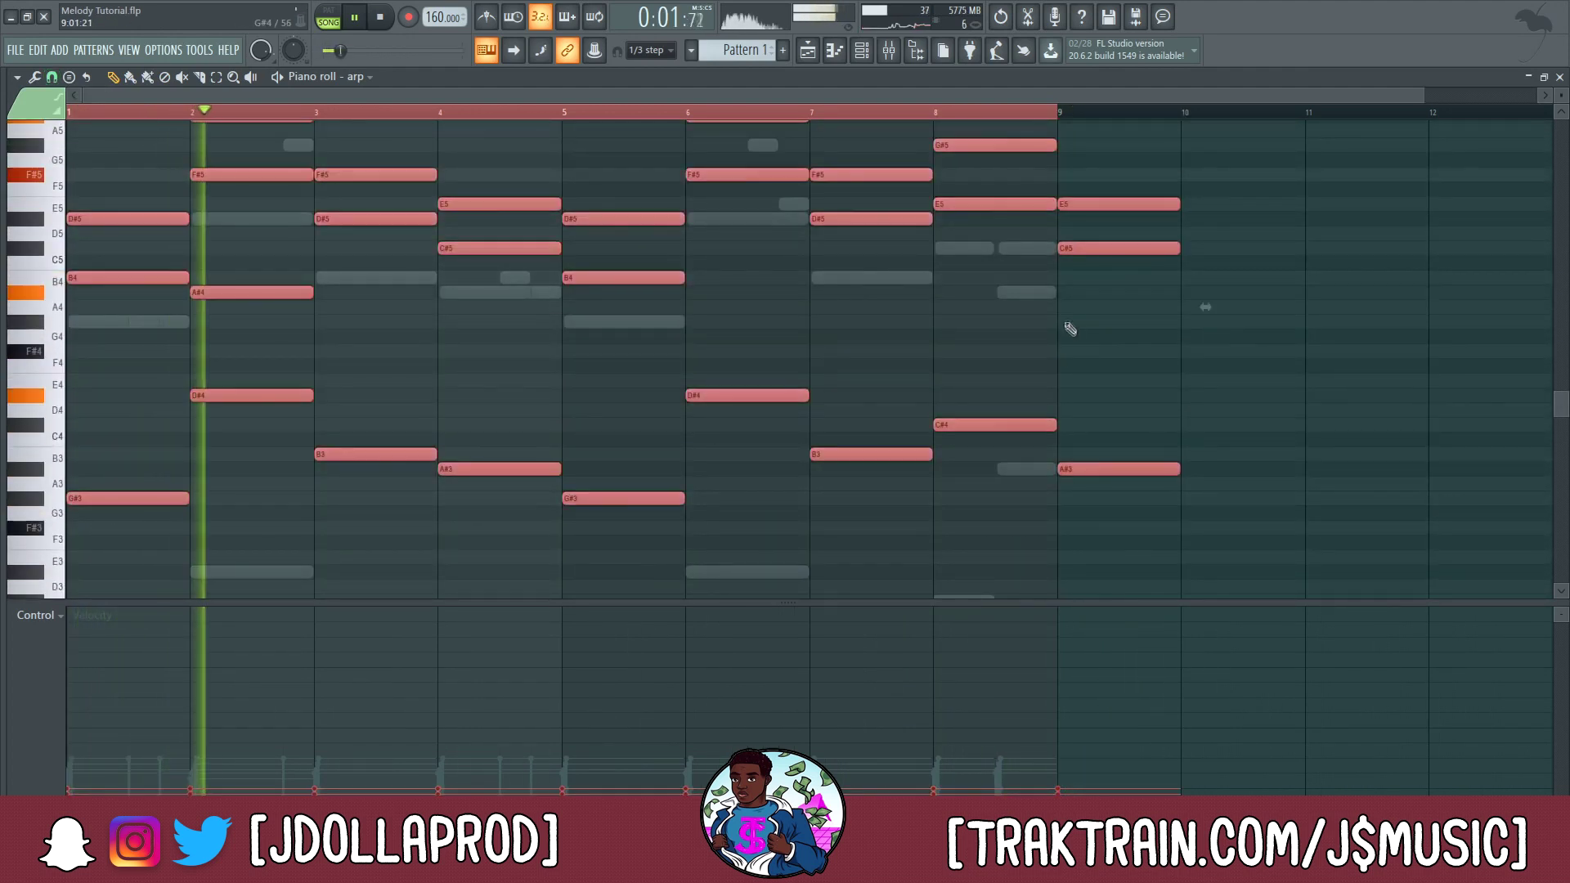
left_click_drag(996, 126, 997, 507)
scroll(1002, 409, "up", 3)
right_click(1124, 336)
right_click(1123, 381)
scroll(1120, 425, "down", 3)
right_click(1095, 482)
scroll(1062, 368, "up", 3)
- Shorten the arp chord in bar 8 to half a bar, using a finer grid snap
left_click_drag(1008, 246, 1014, 601)
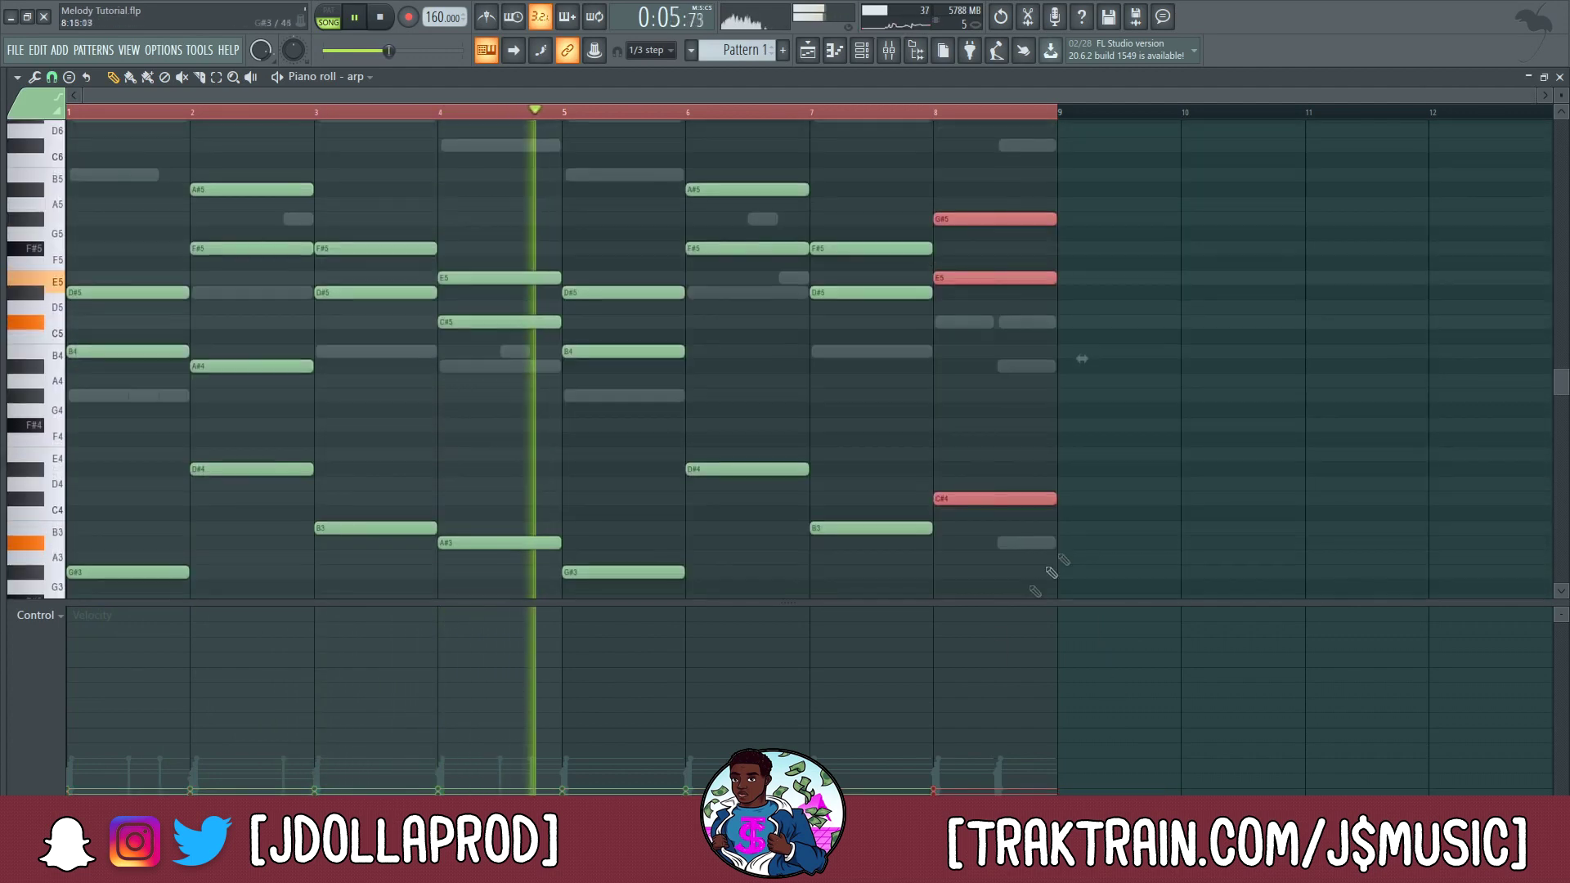
left_click(52, 76)
left_click(77, 278)
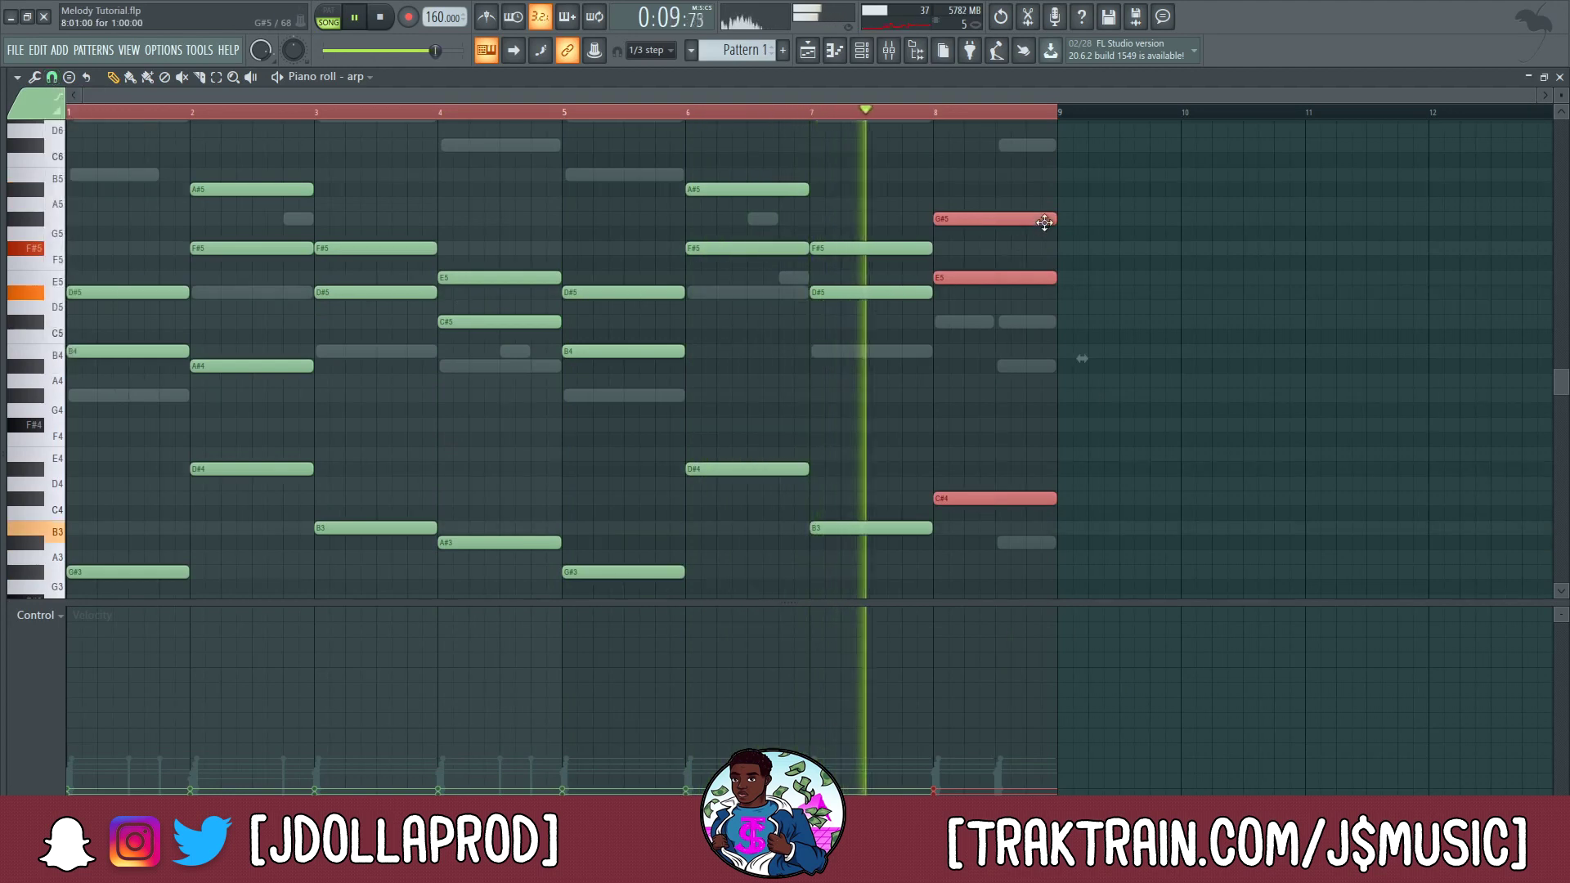
left_click_drag(1056, 219, 993, 225)
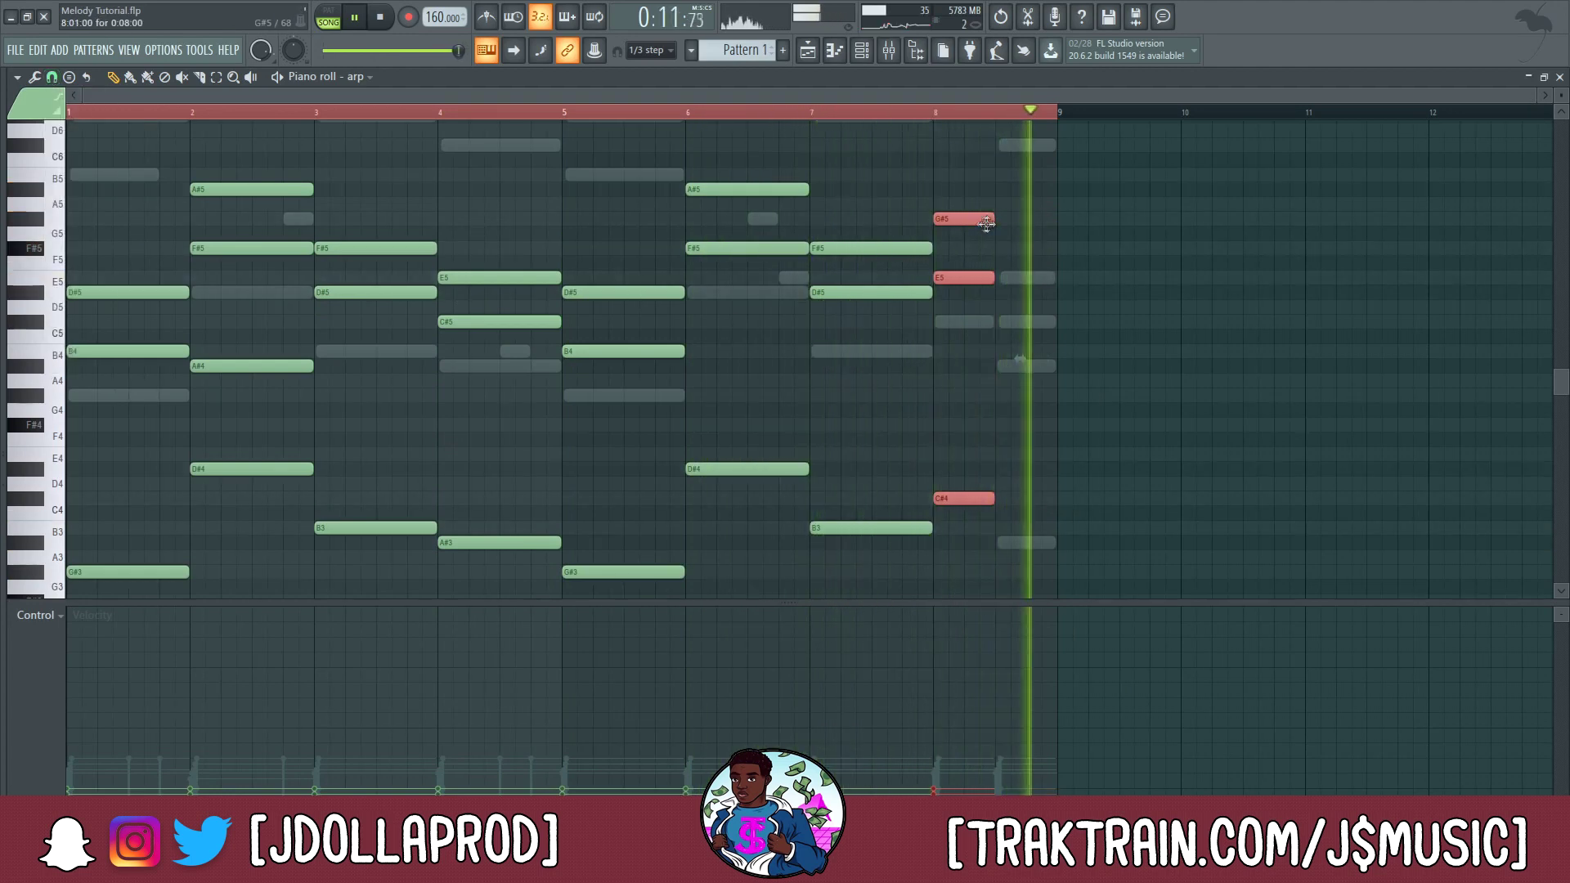
scroll(991, 270, "up", 3)
mouse_move(965, 351)
left_mouse_down()
mouse_move(1019, 222)
mouse_move(1087, 186)
mouse_move(1031, 243)
mouse_move(1025, 277)
left_mouse_up()
left_click(1024, 291, "ctrl")
scroll(1034, 475, "down", 3)
scroll(1030, 466, "down", 1)
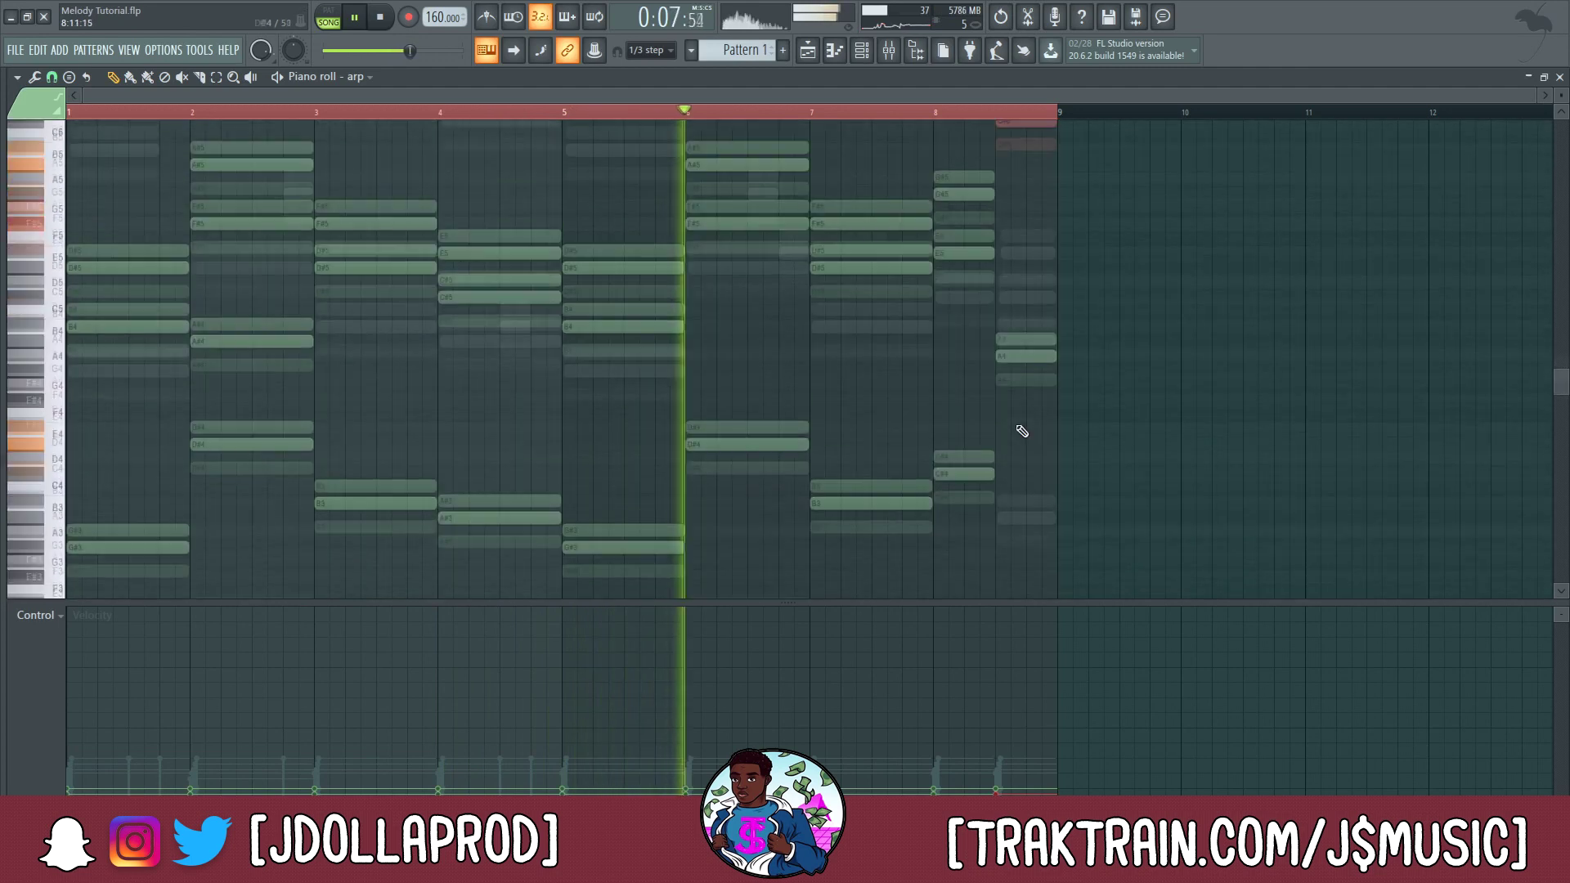
scroll(1019, 431, "up", 2)
left_click_drag(1015, 422, 1019, 407)
left_click_drag(1028, 139, 1032, 416)
key("Delete")
scroll(1026, 405, "down", 5)
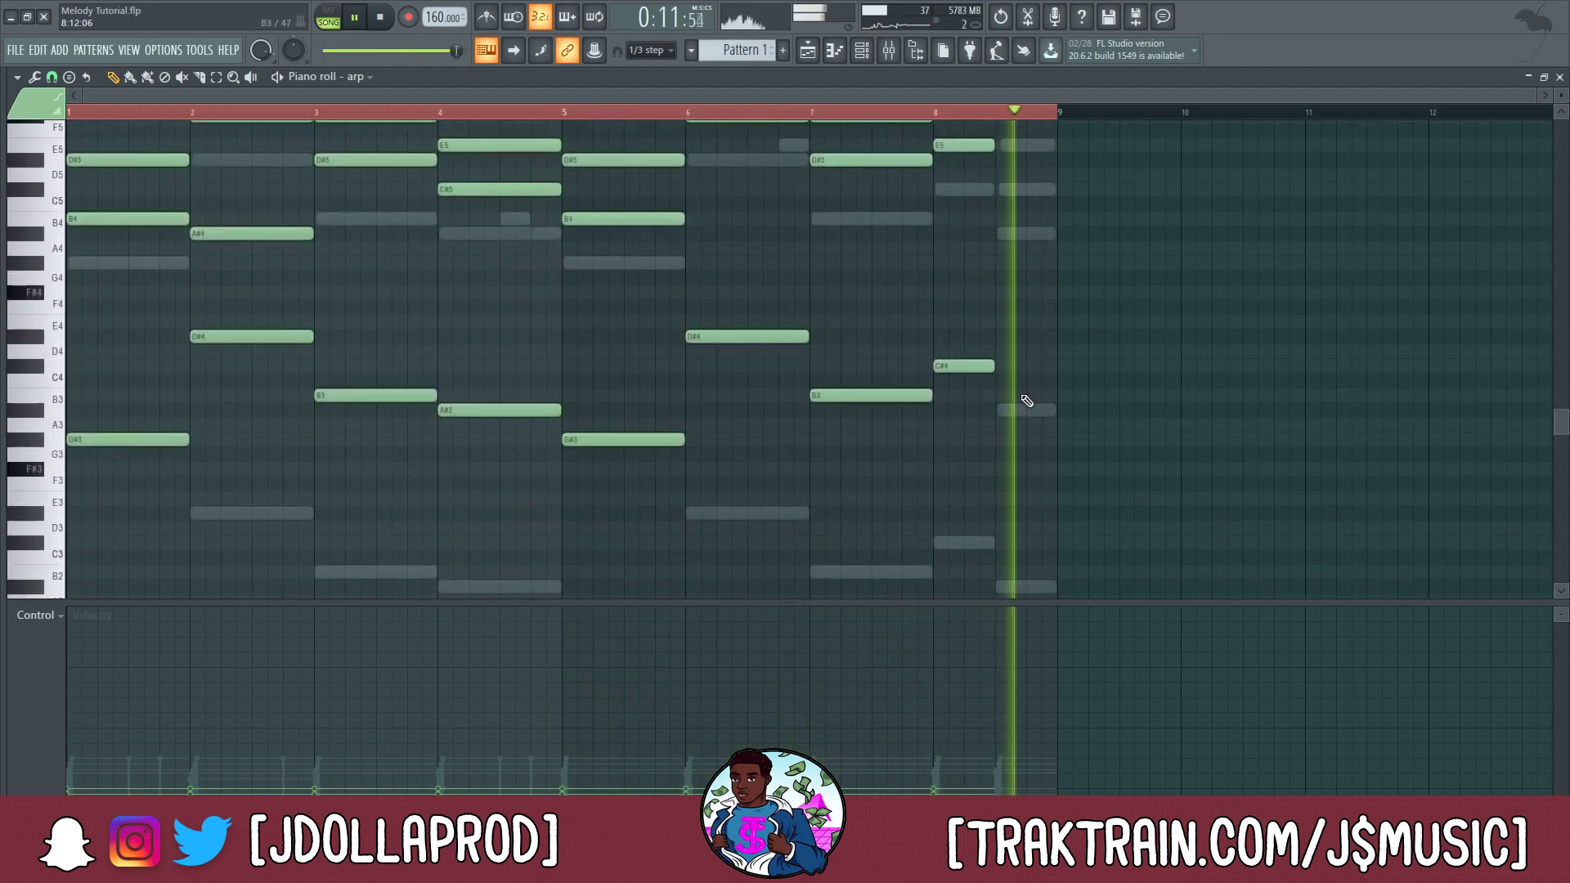
- Stop playback, copy the bar 8 chord into the second half of the bar and retune it to E6, C#6 and E5
key("space")
scroll(1027, 422, "up", 3)
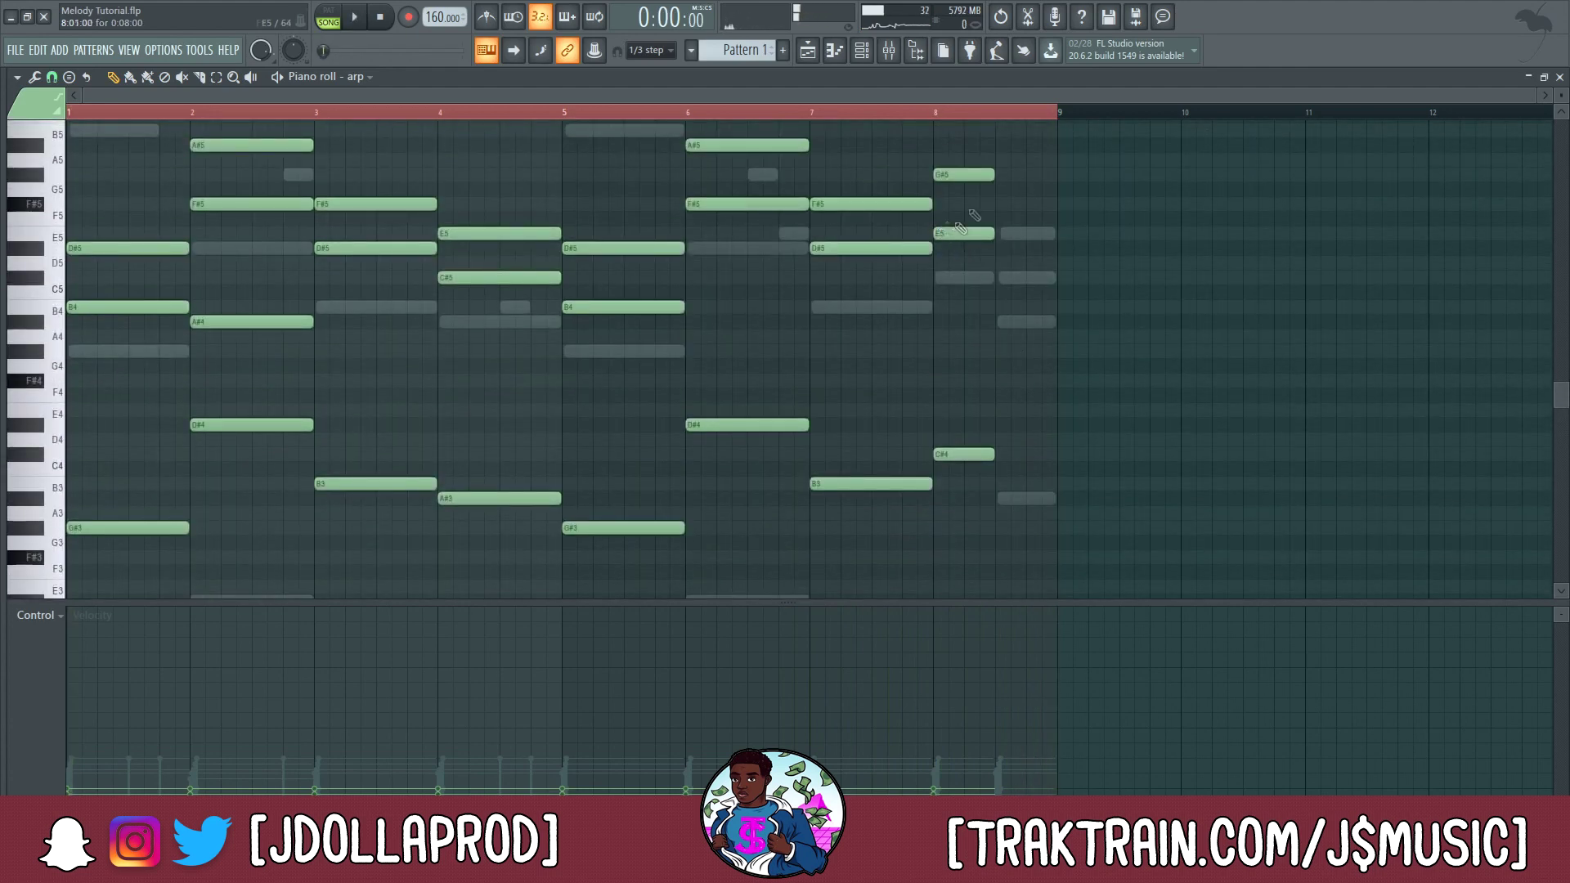
scroll(1002, 196, "up", 4)
left_click_drag(1000, 241, 970, 543)
scroll(974, 458, "up", 2)
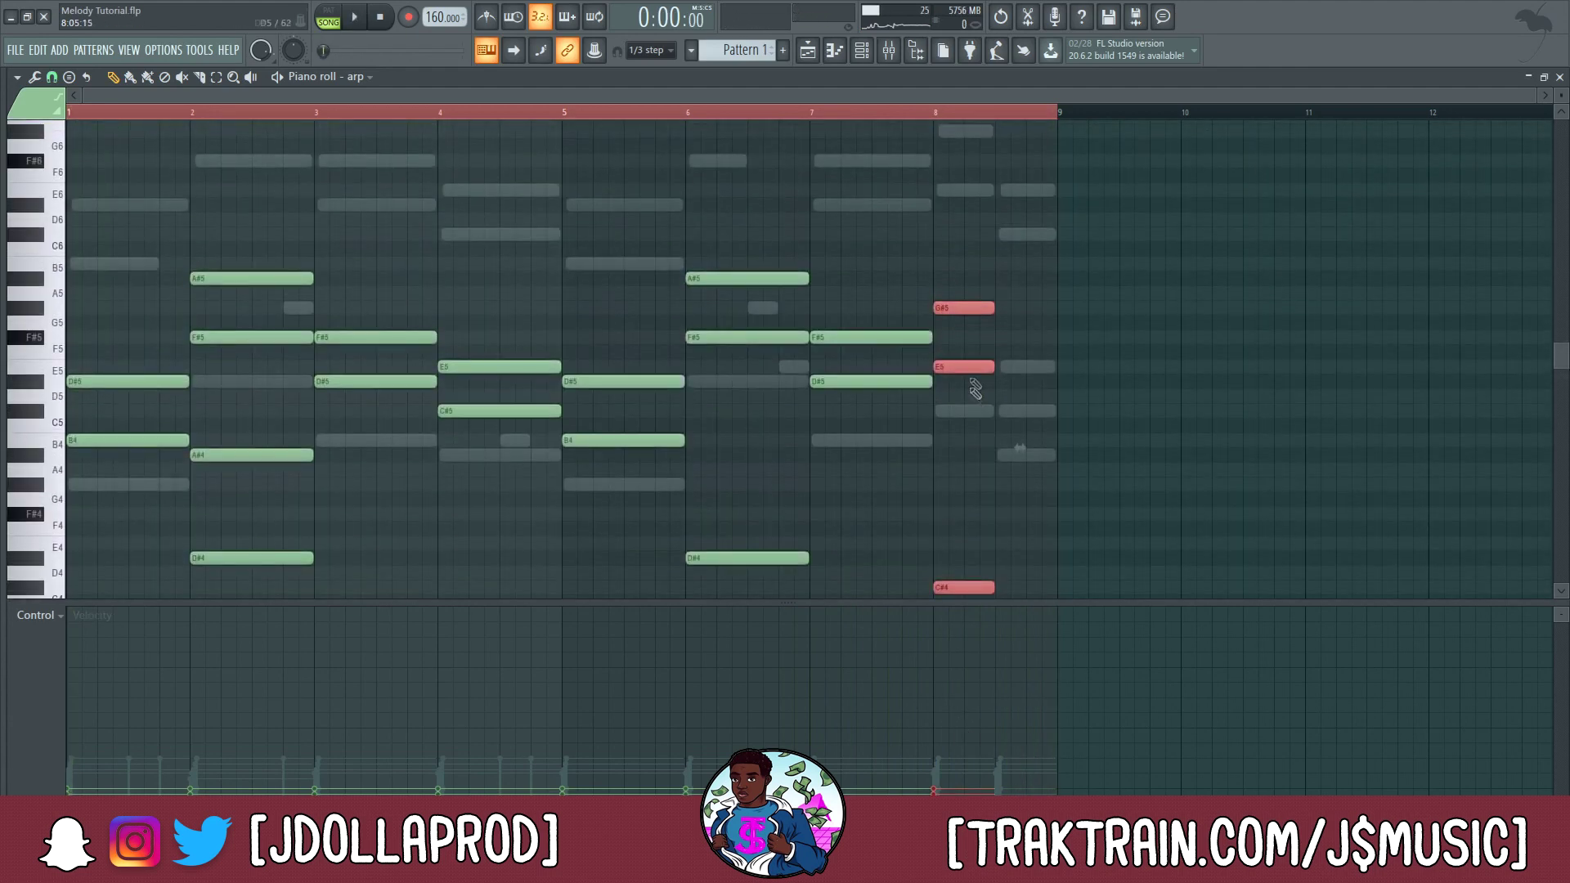
left_click_drag(966, 306, 1023, 186)
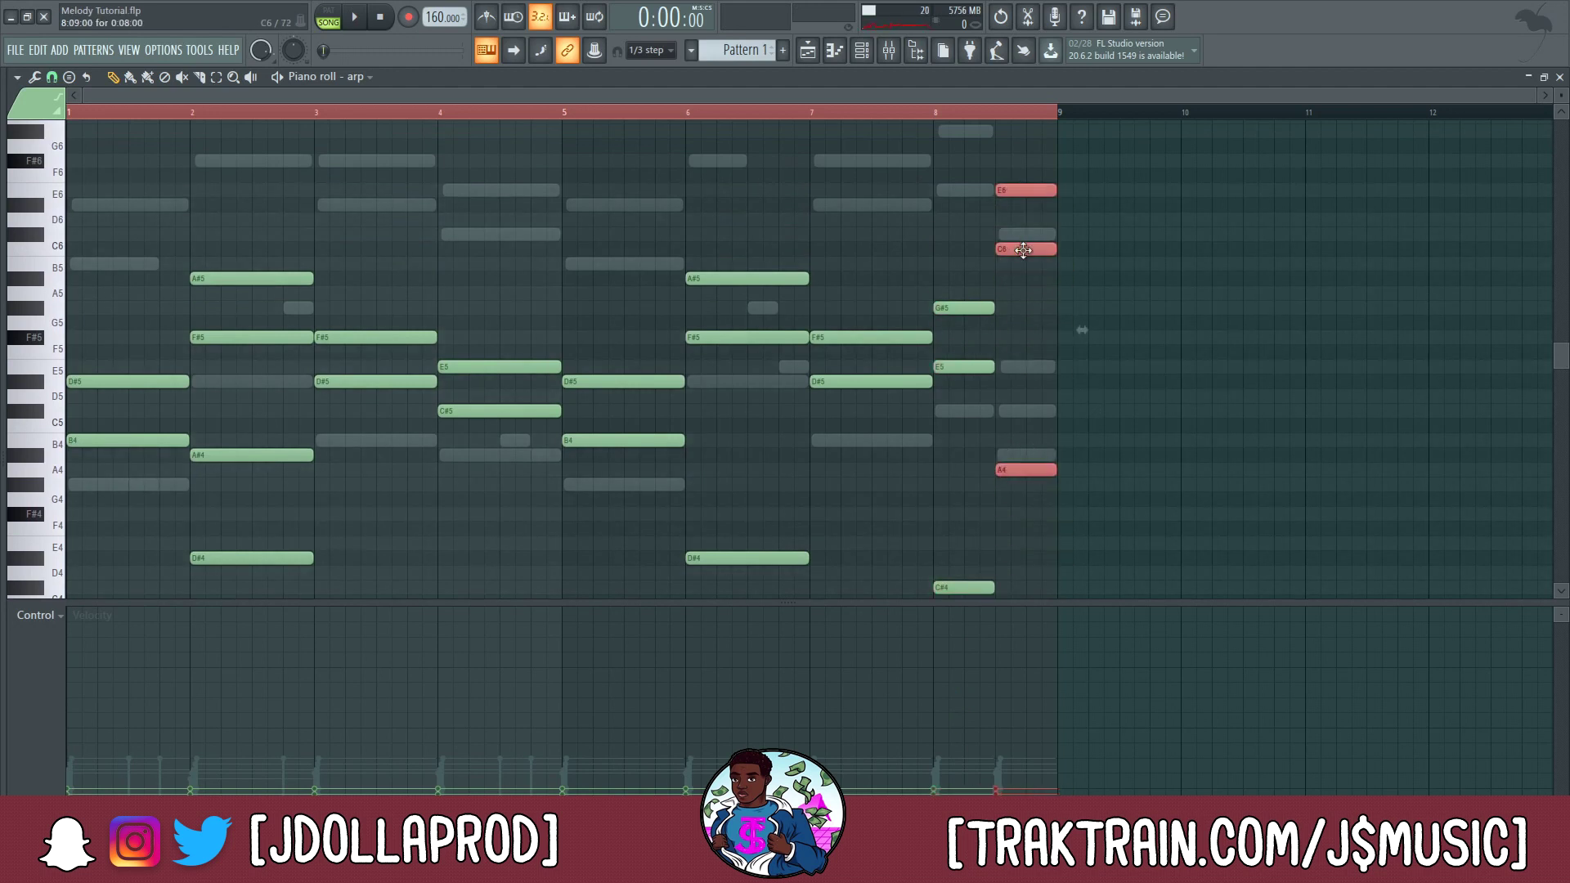
left_click_drag(1024, 468, 1020, 356)
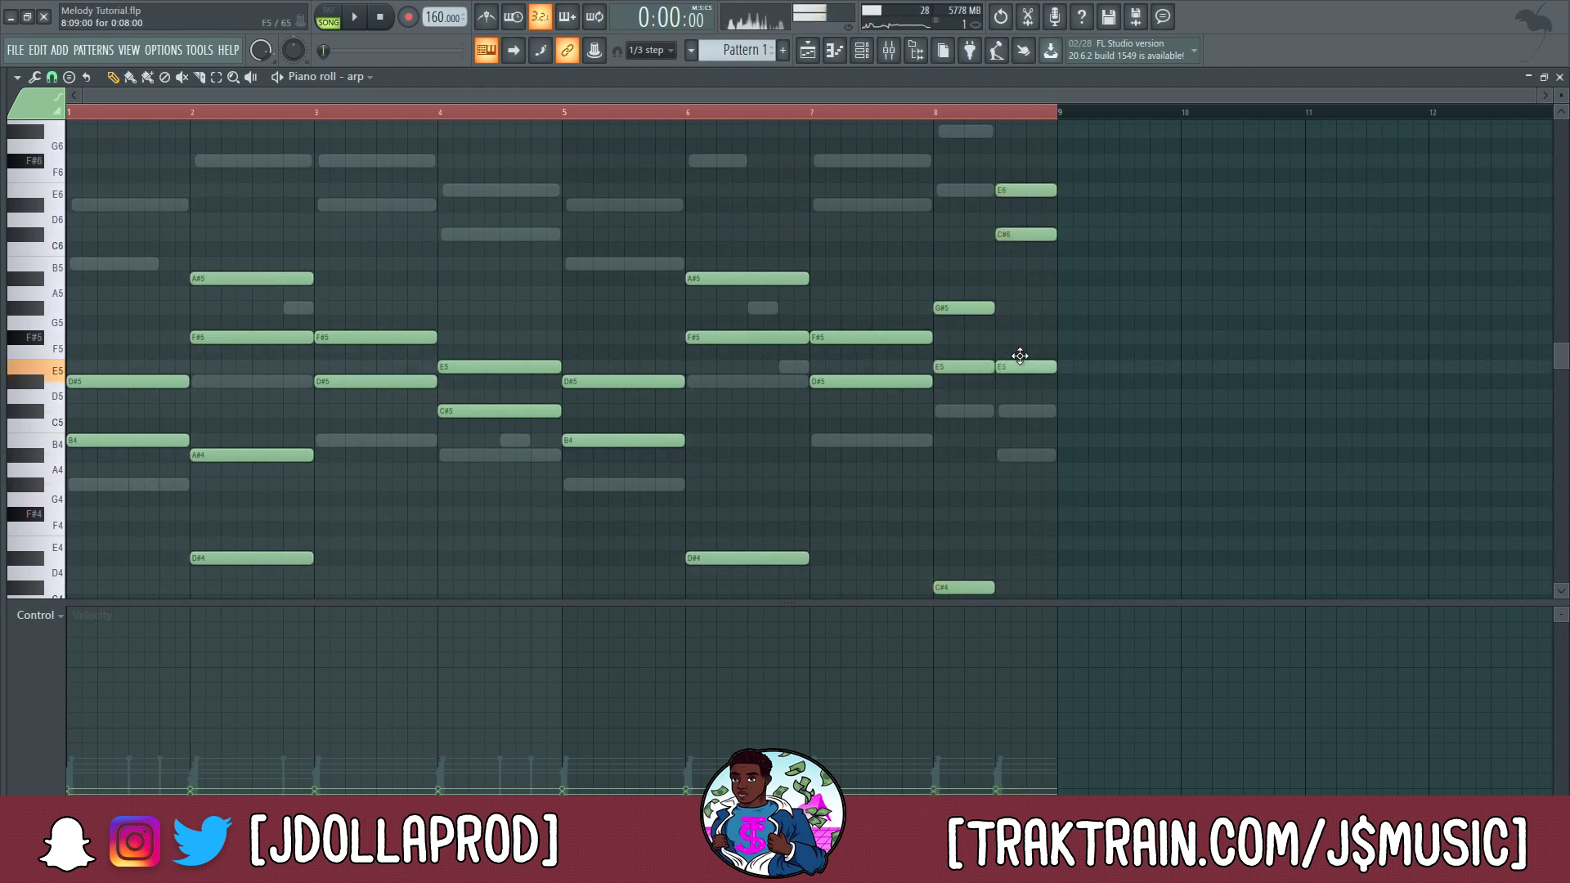
- Add C#5 and A#4 notes to the arp chord in the second half of bar 8
scroll(1010, 431, "down", 3)
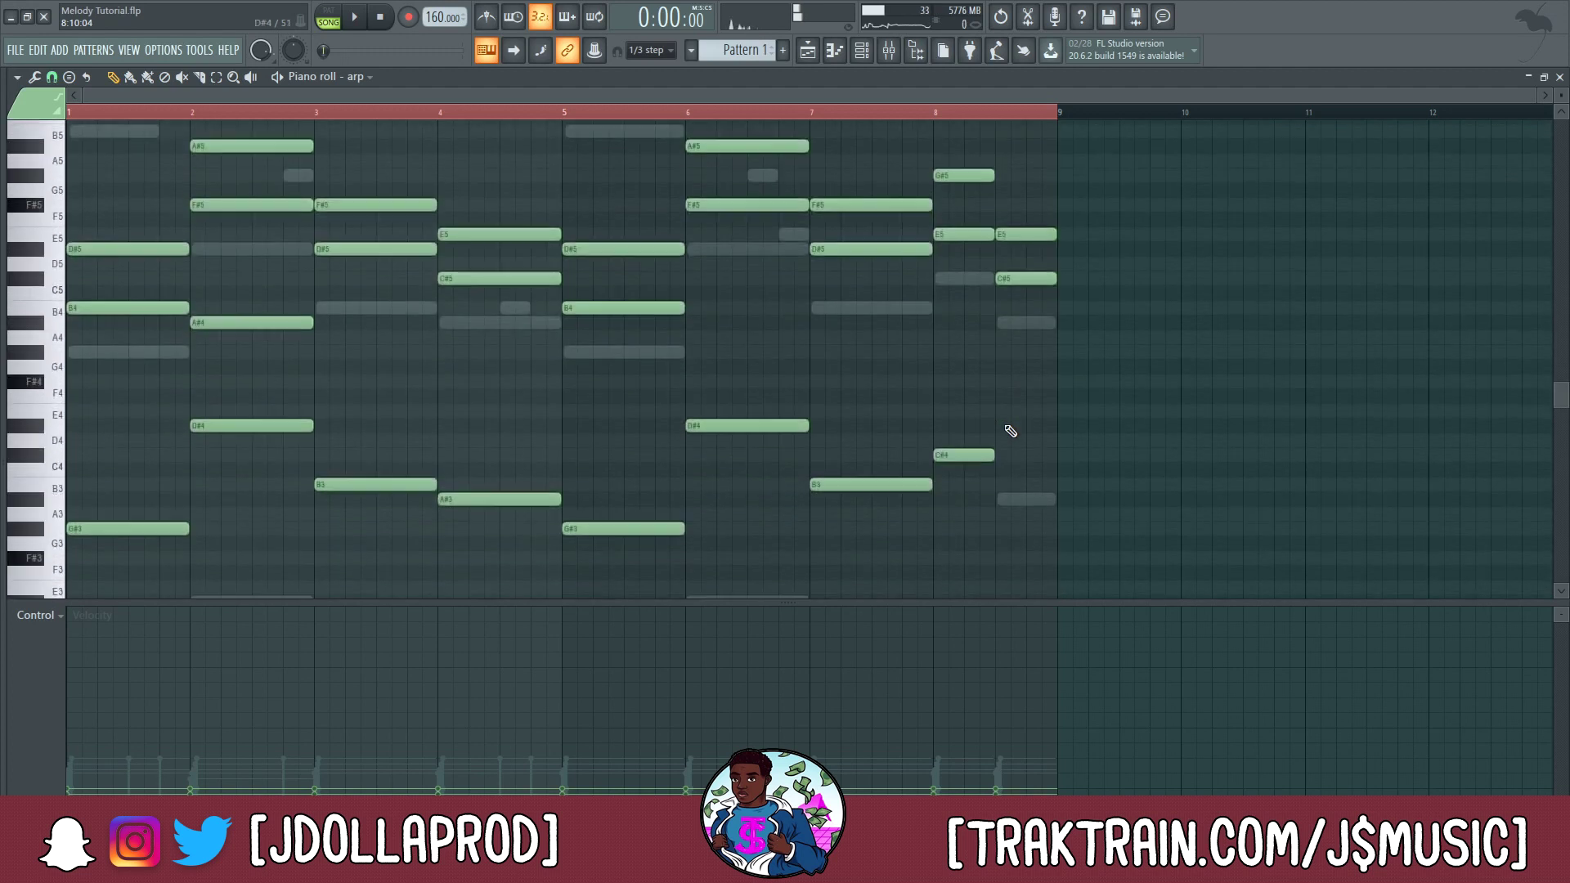
right_click(1014, 501)
key("space")
right_click(1032, 279)
left_click(1019, 280)
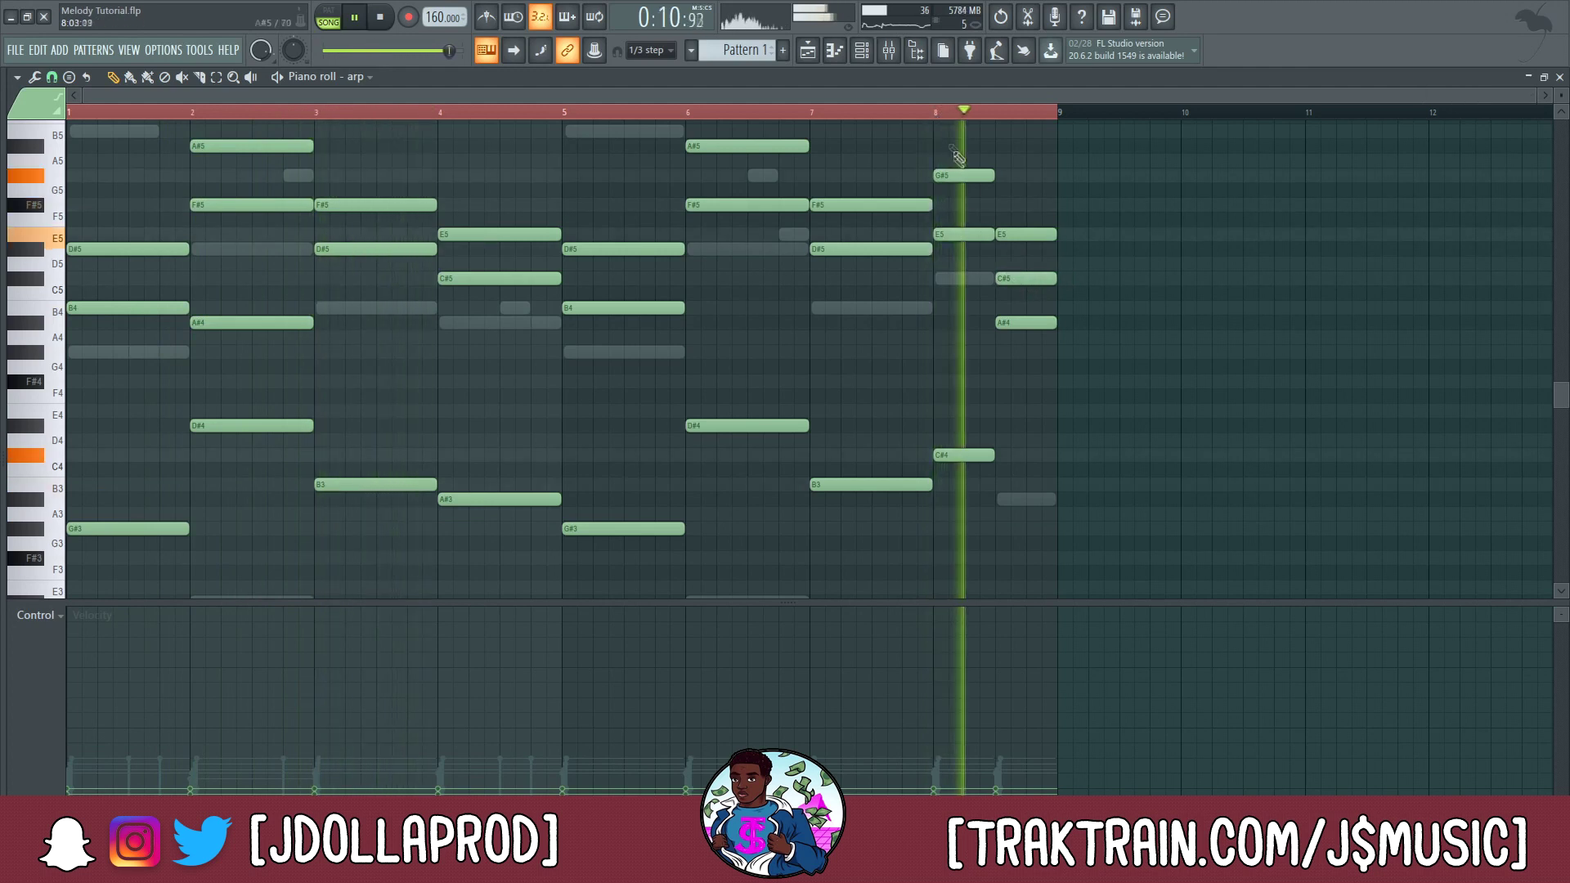
- Delete the E6 and C#6 notes from the last arp chord and add an A#3 note beneath it
scroll(965, 189, "up", 4)
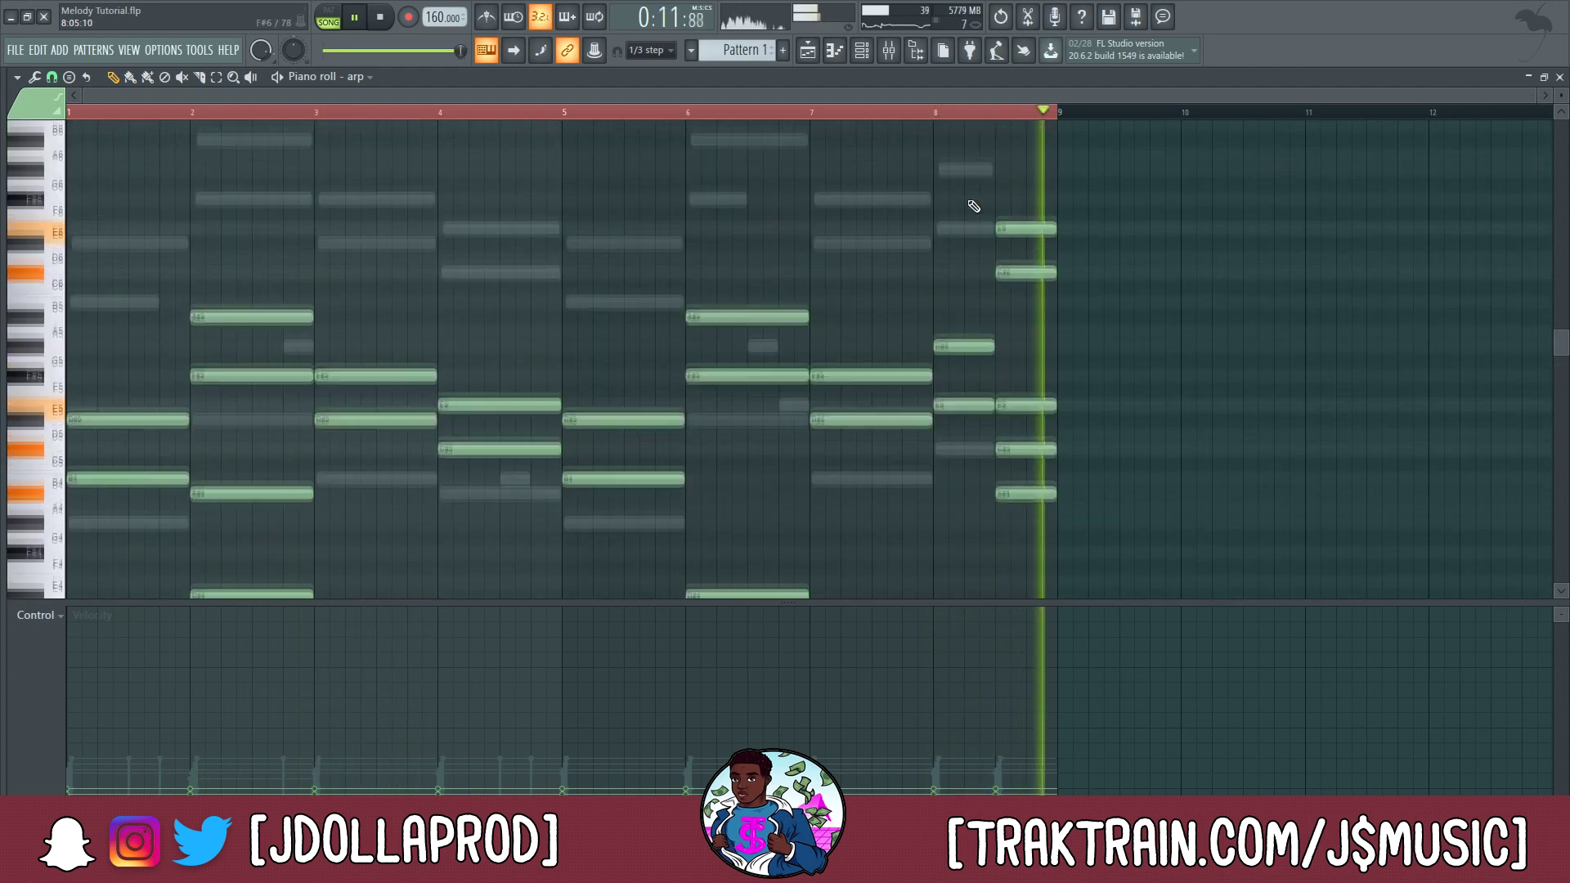
left_click_drag(973, 206, 1023, 315)
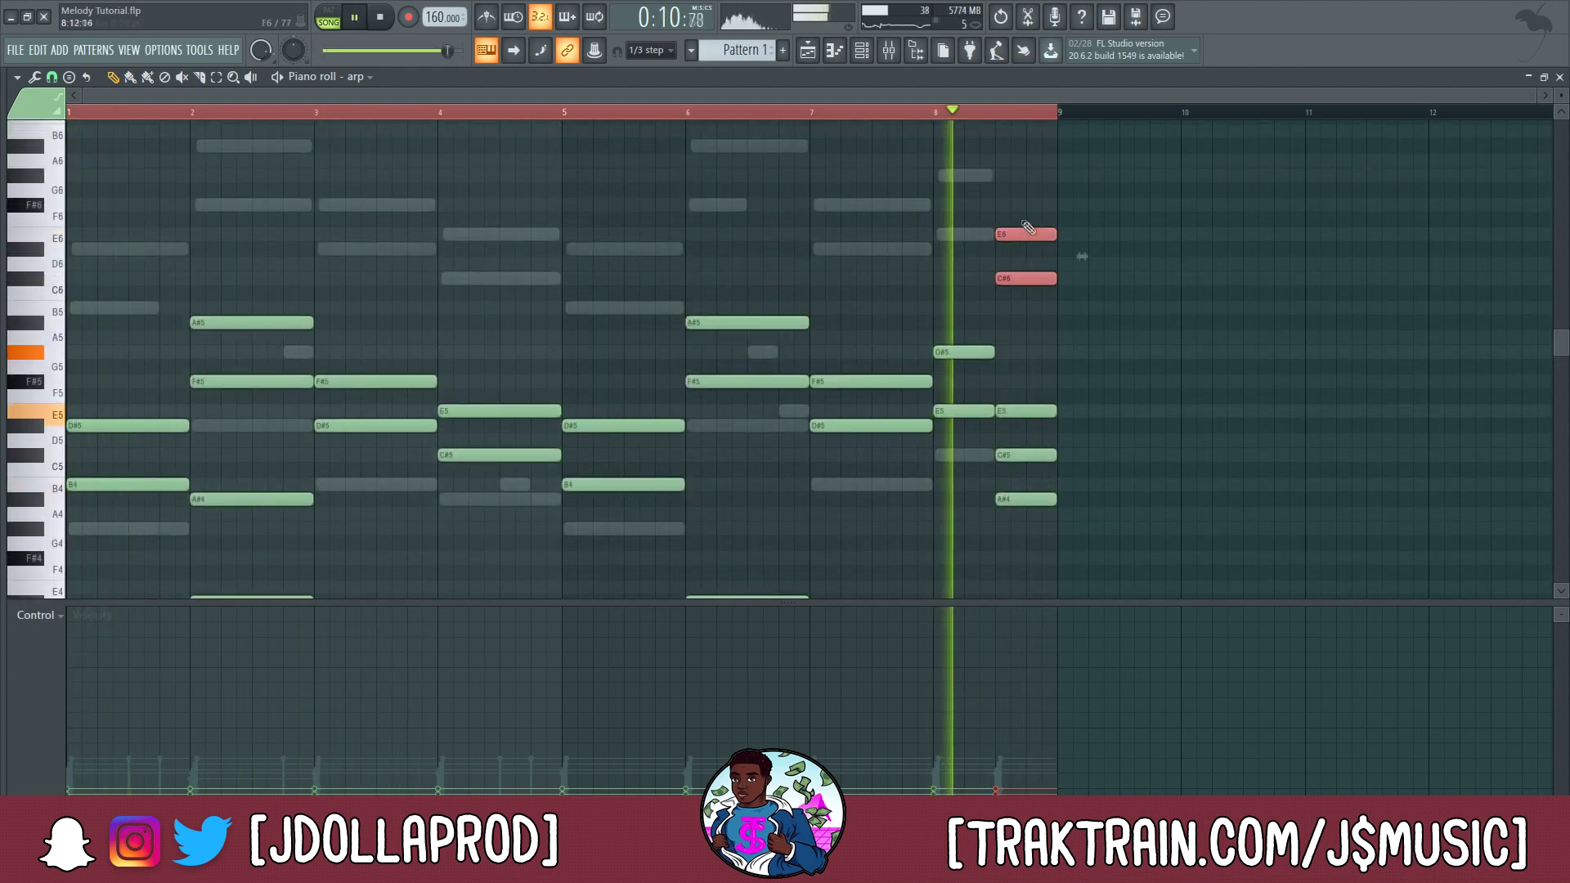
key("Delete")
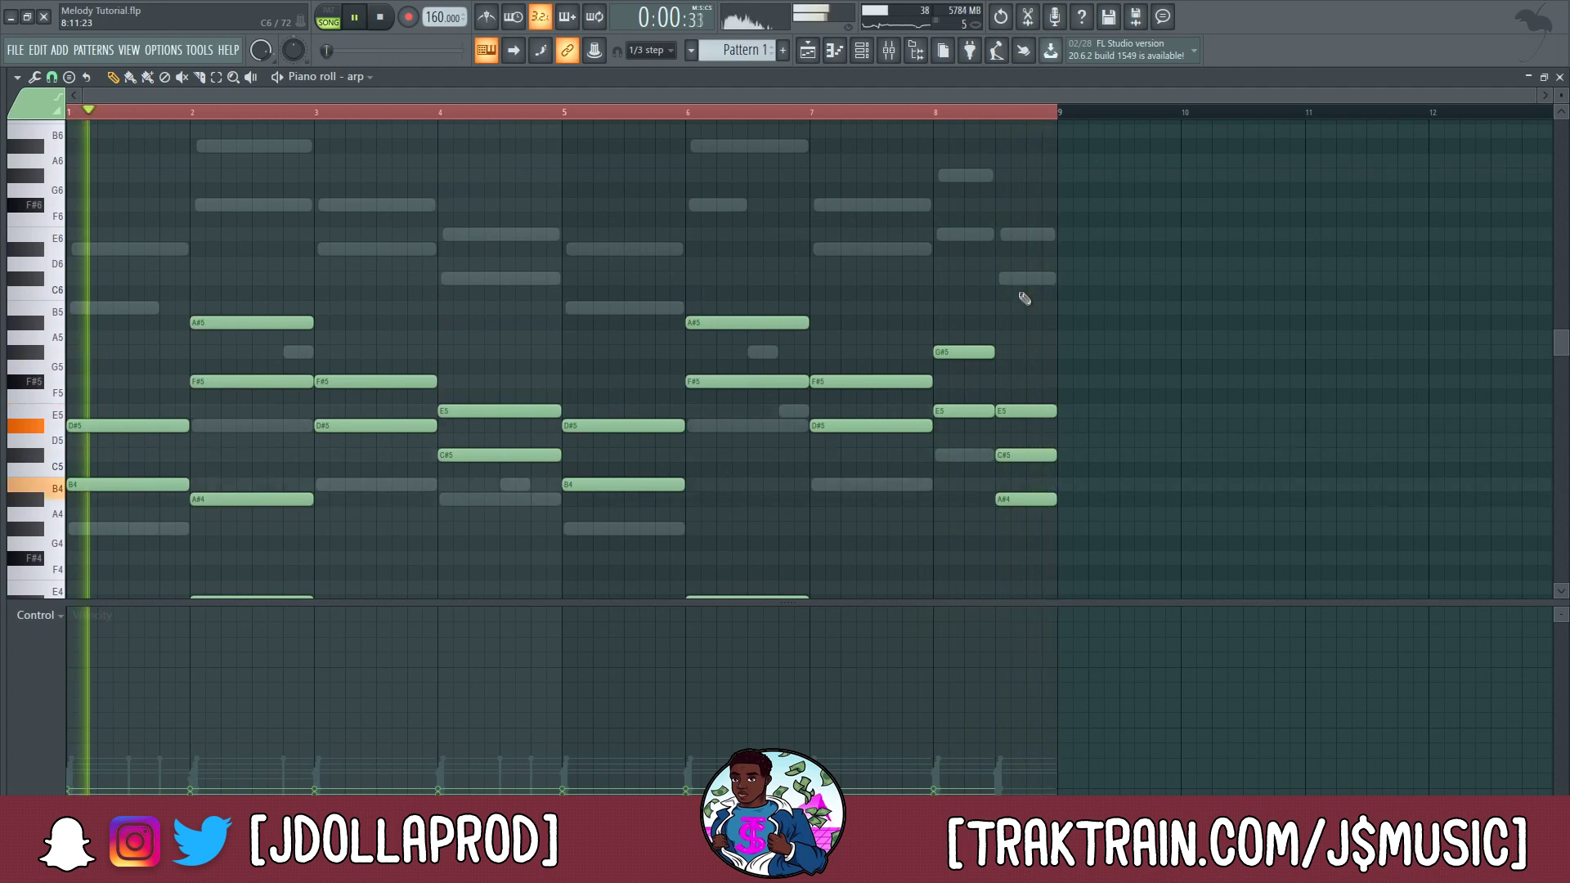
scroll(1021, 376, "down", 5)
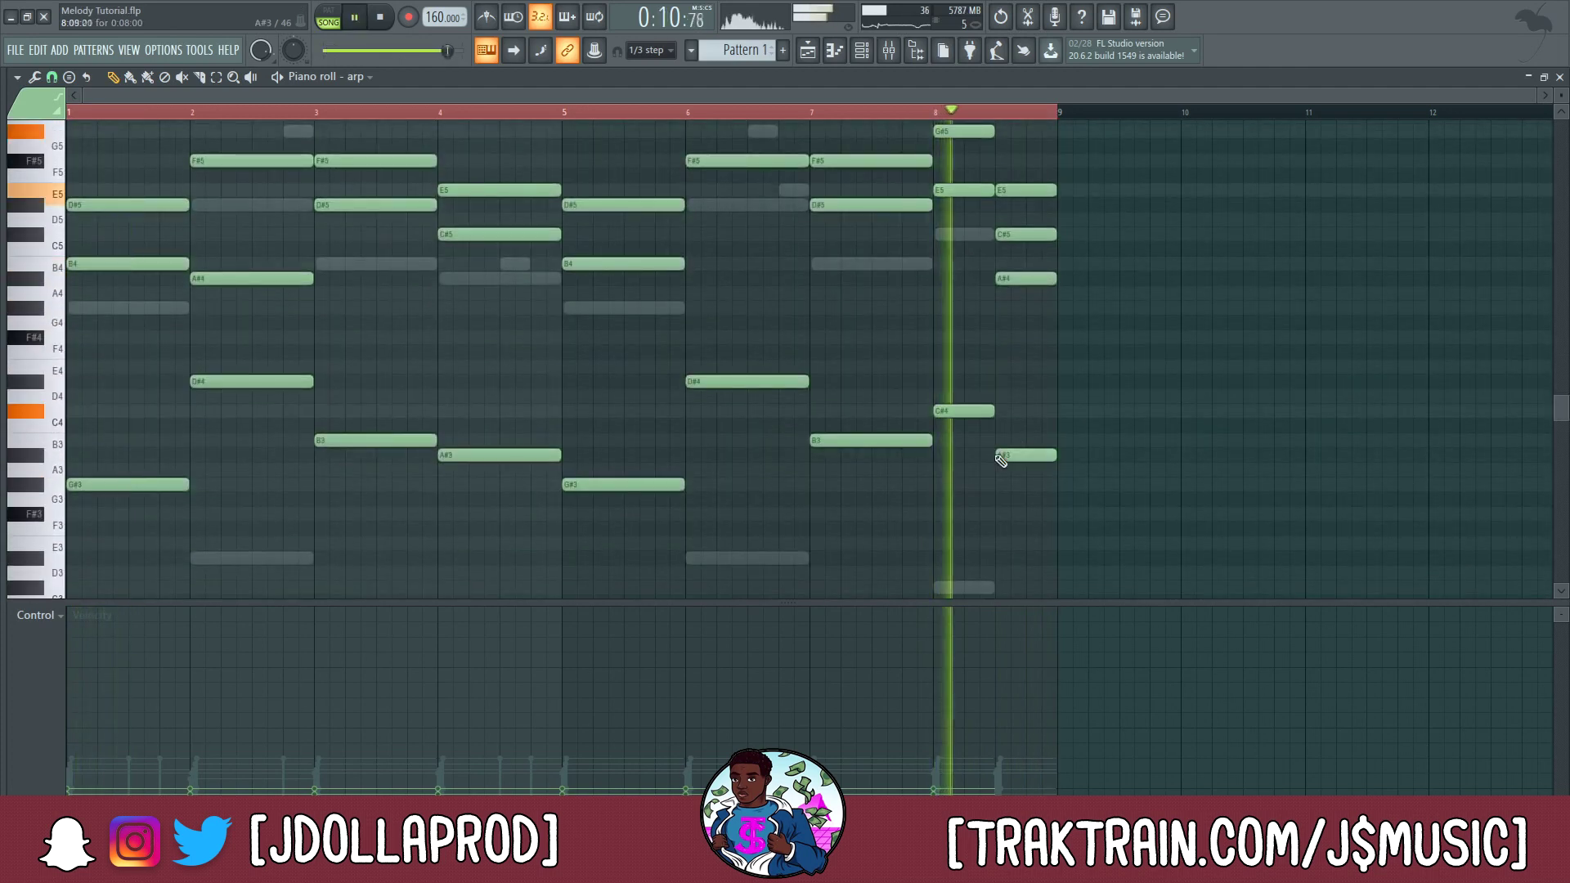
key("space")
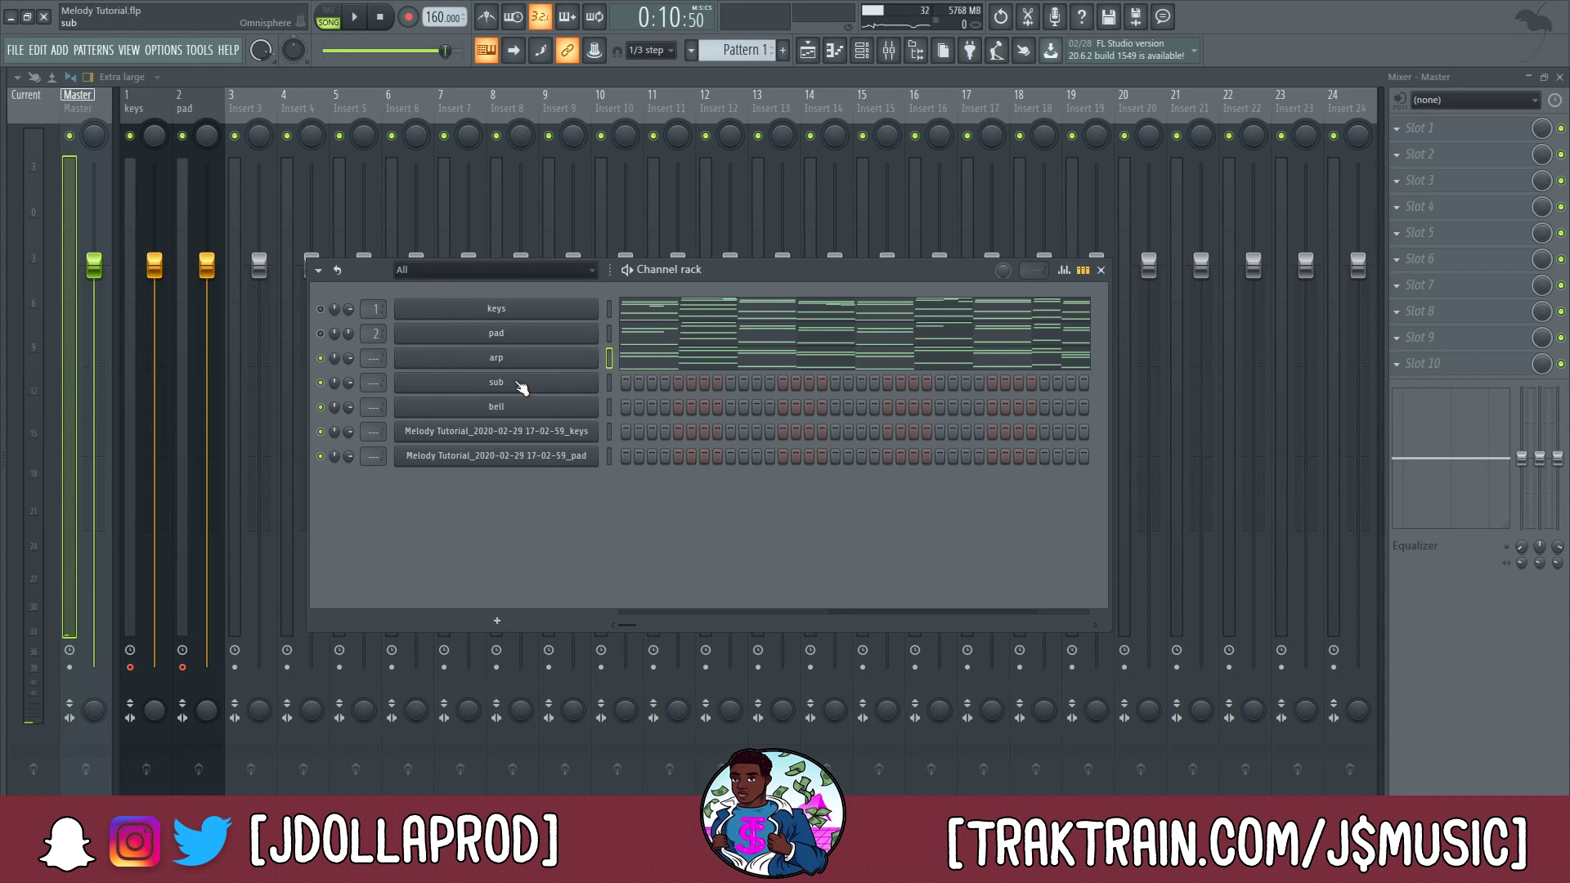
- Route the arp channel to mixer insert 3 and cut its low end at 160 Hz with the insert's equalizer
left_click(231, 206)
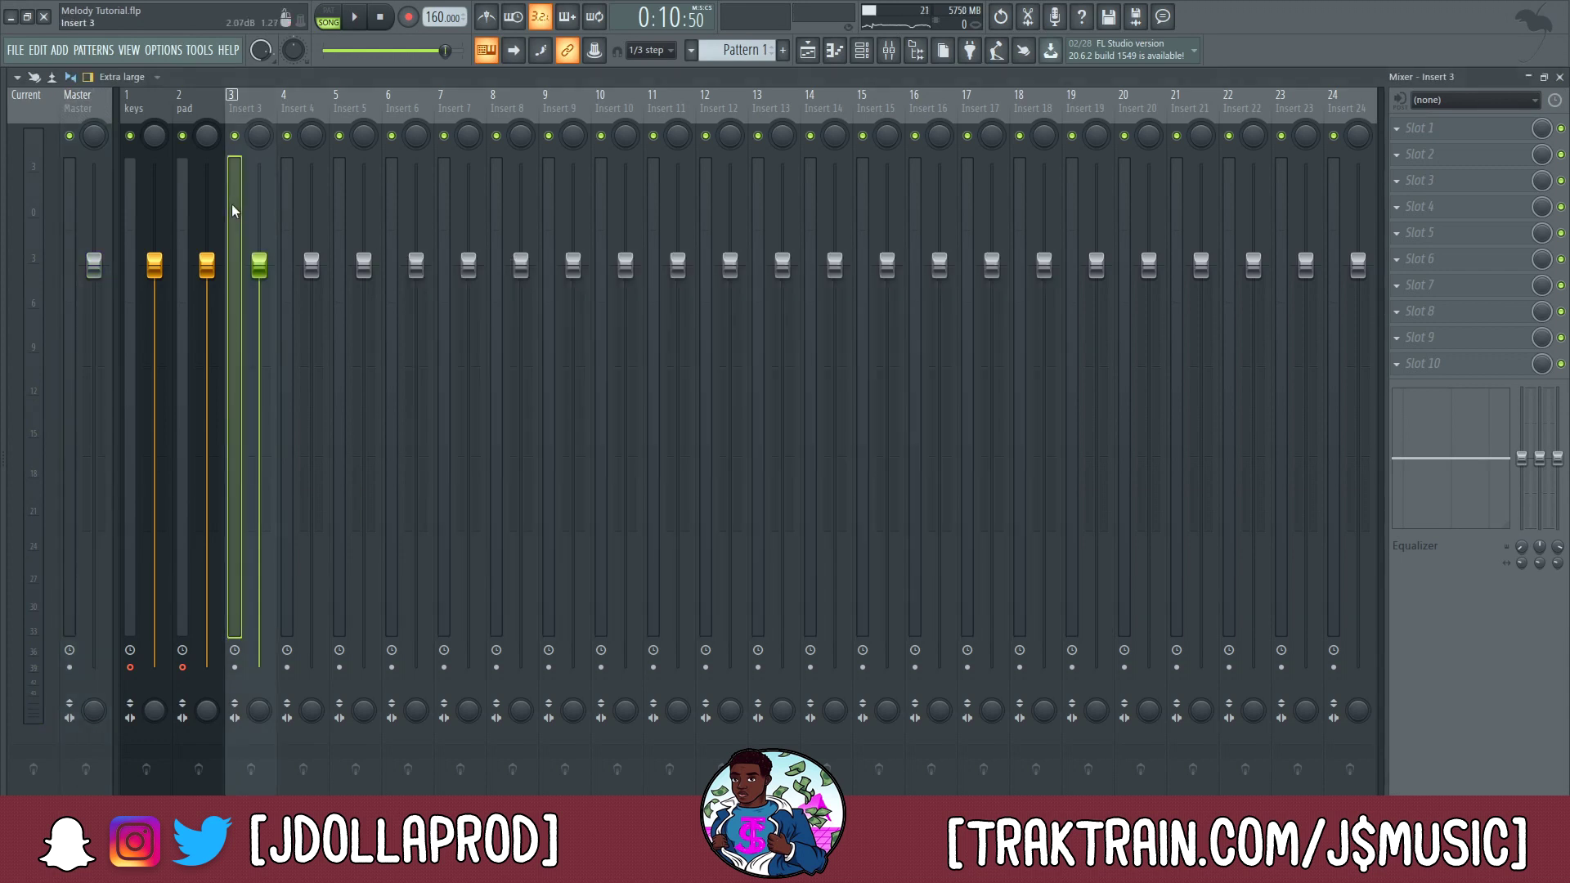
key("ctrl+l")
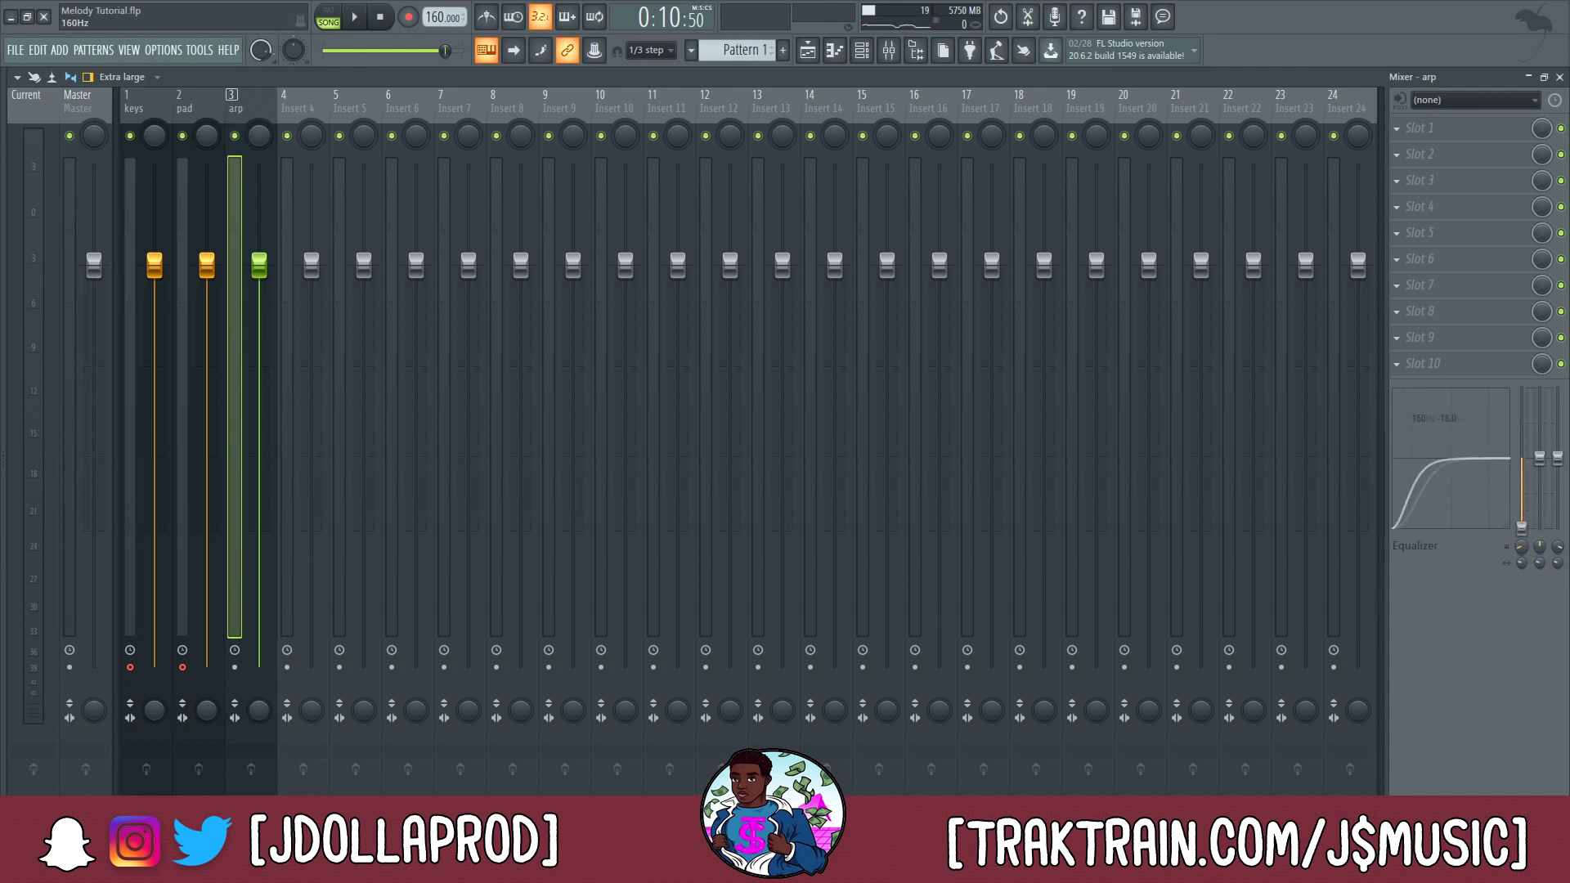
right_click(1524, 549)
left_click(1511, 554)
- Select bars 1 to 8 in the playlist and start recording the arp over that range
left_click(809, 50)
key("space")
left_click_drag(648, 128, 233, 128)
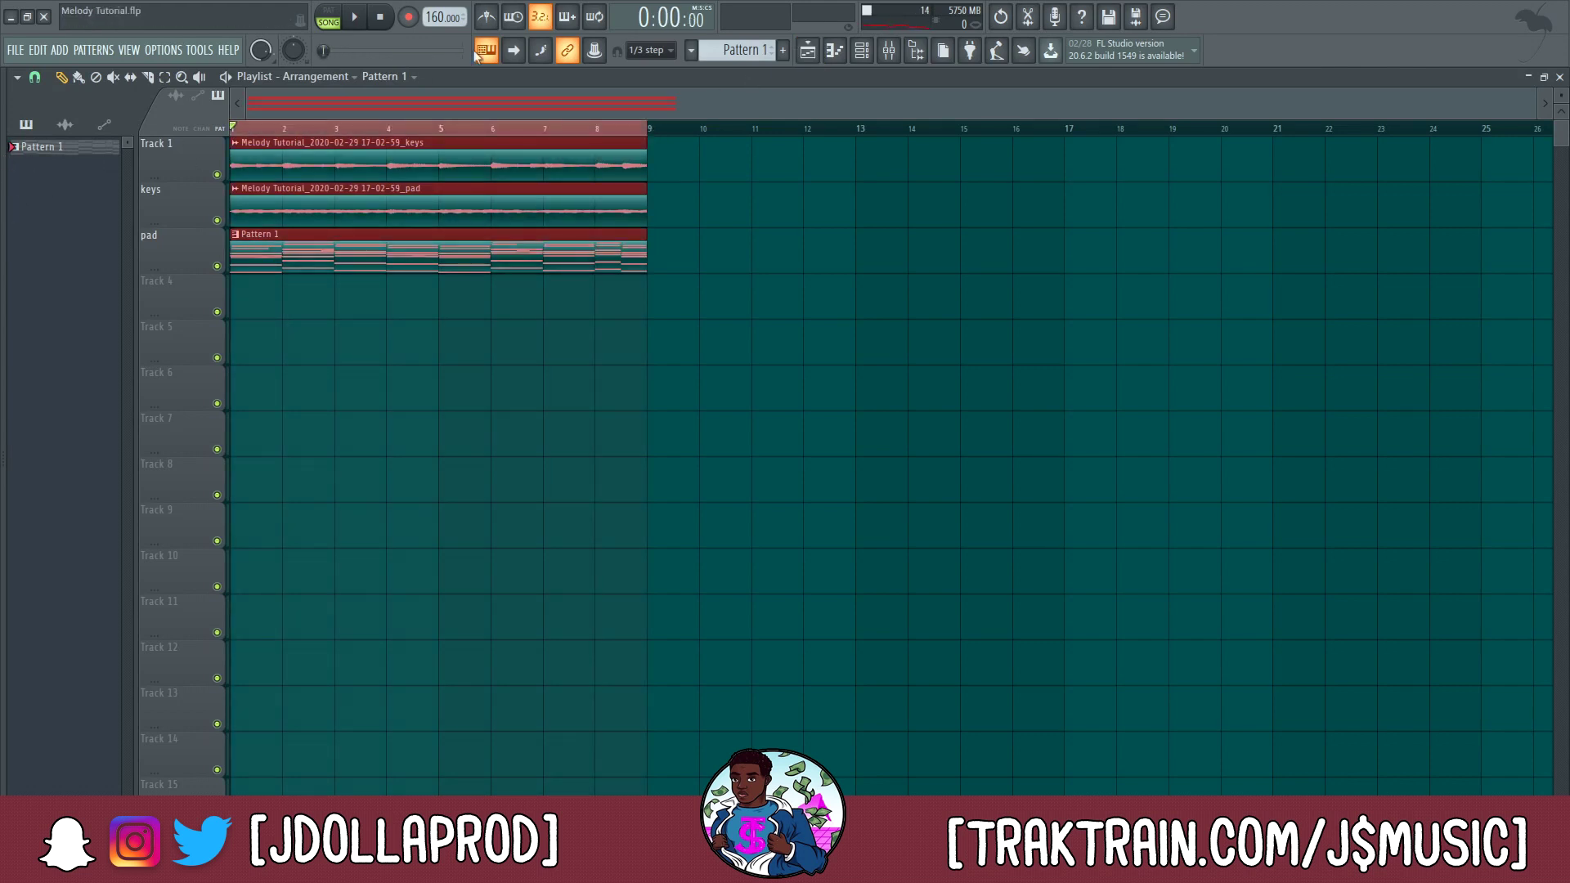
left_click(408, 18)
left_click(957, 263)
key("space")
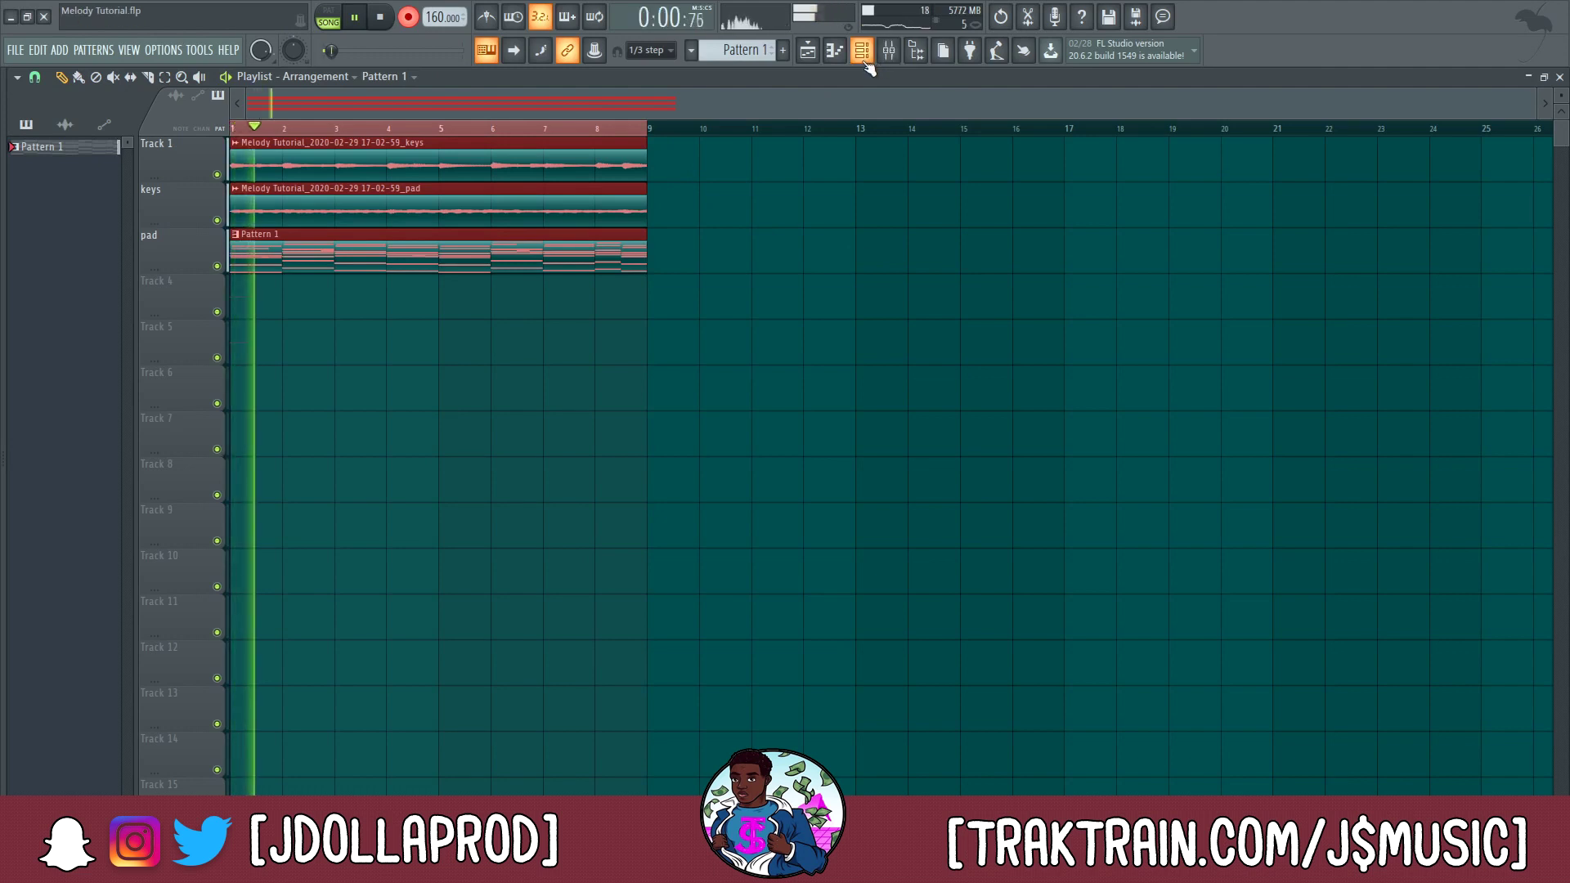
- Disarm the pad and keys mixer tracks and re-record only the arp over bars 1 to 8, clearing the time selection
key("space")
left_click(890, 51)
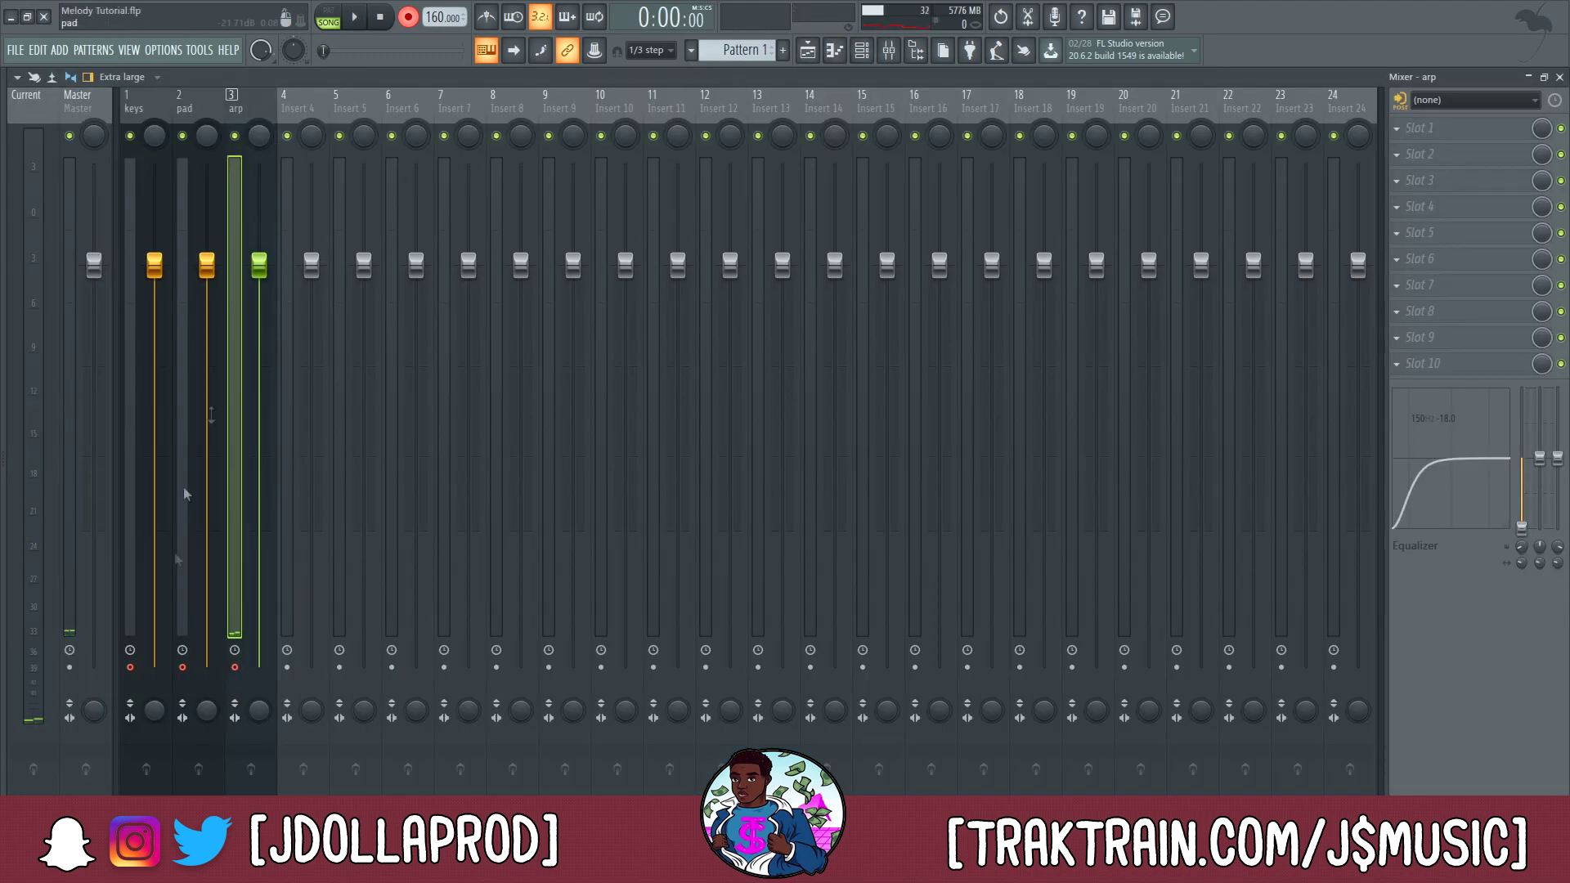
left_click(184, 668)
left_click(131, 672)
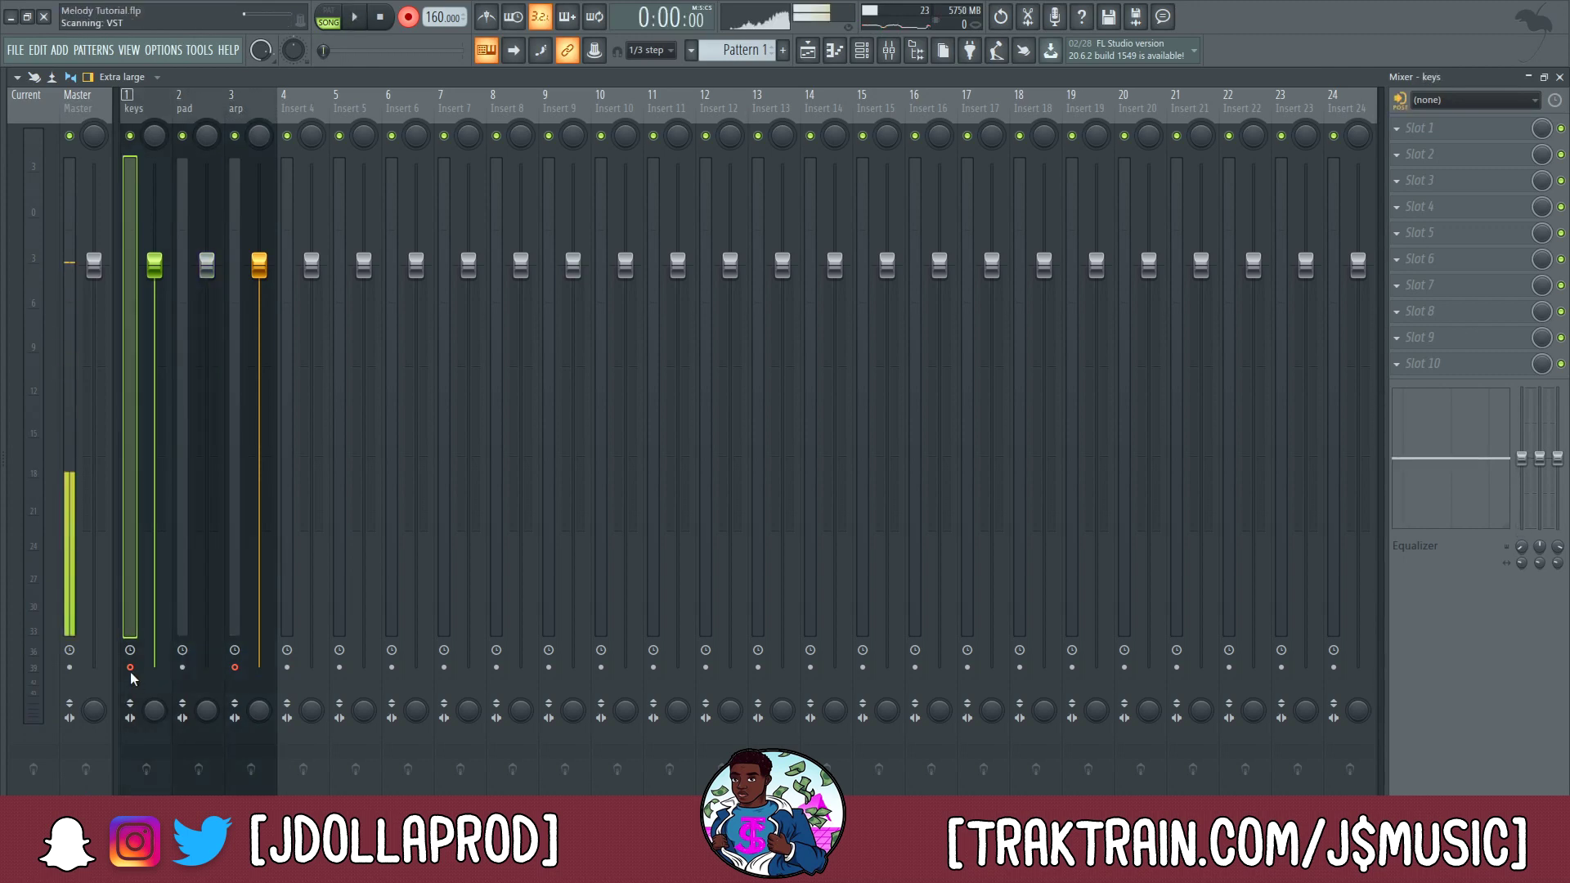
key("F5")
key("space")
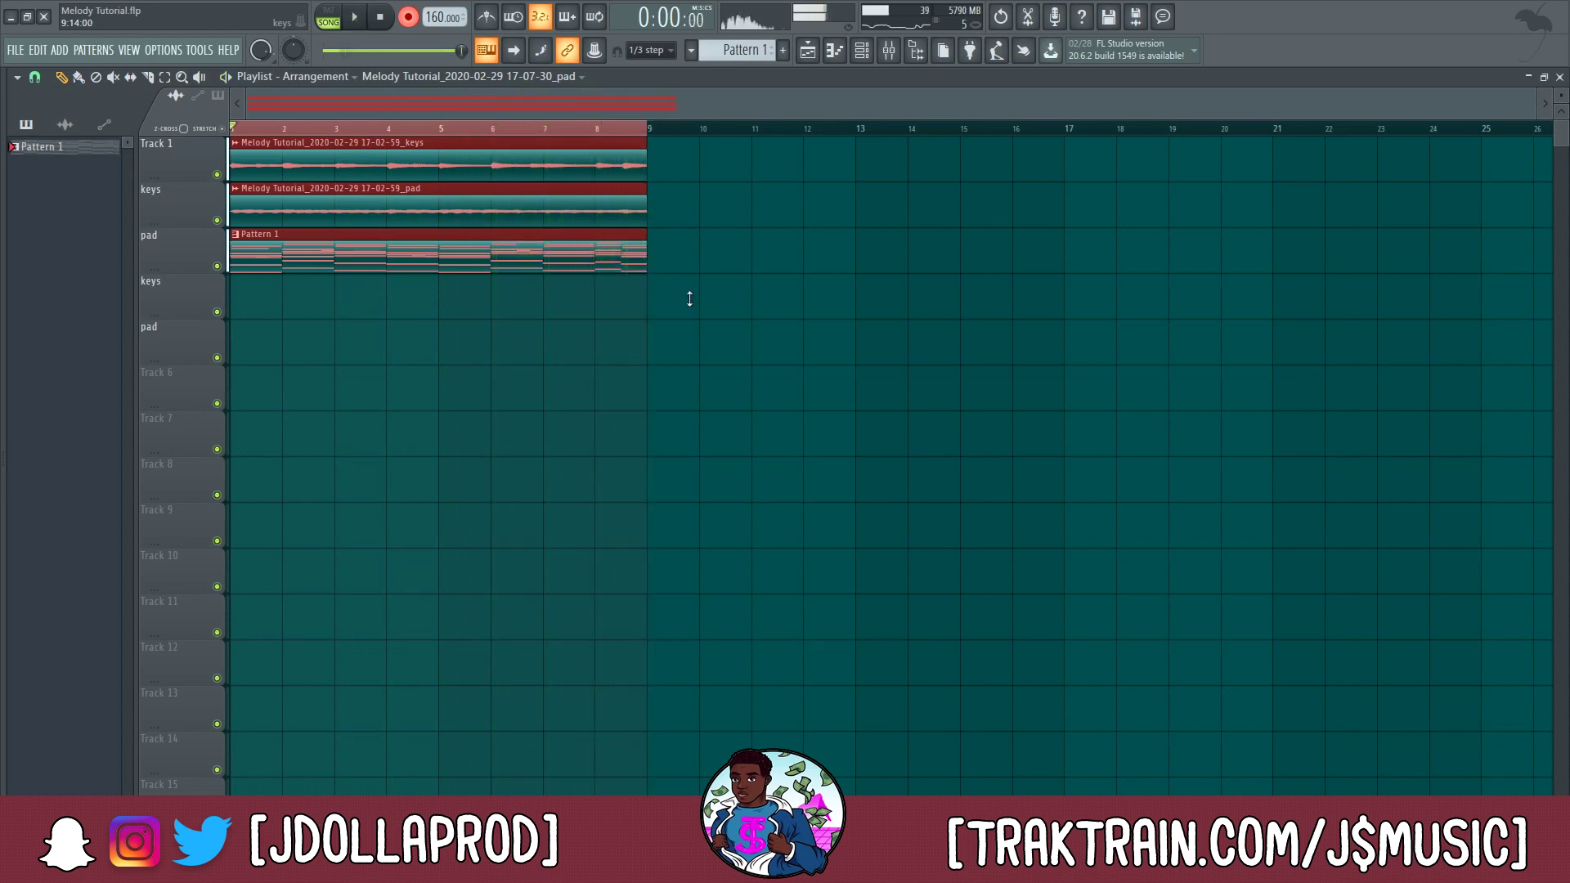
left_click(569, 132, "ctrl")
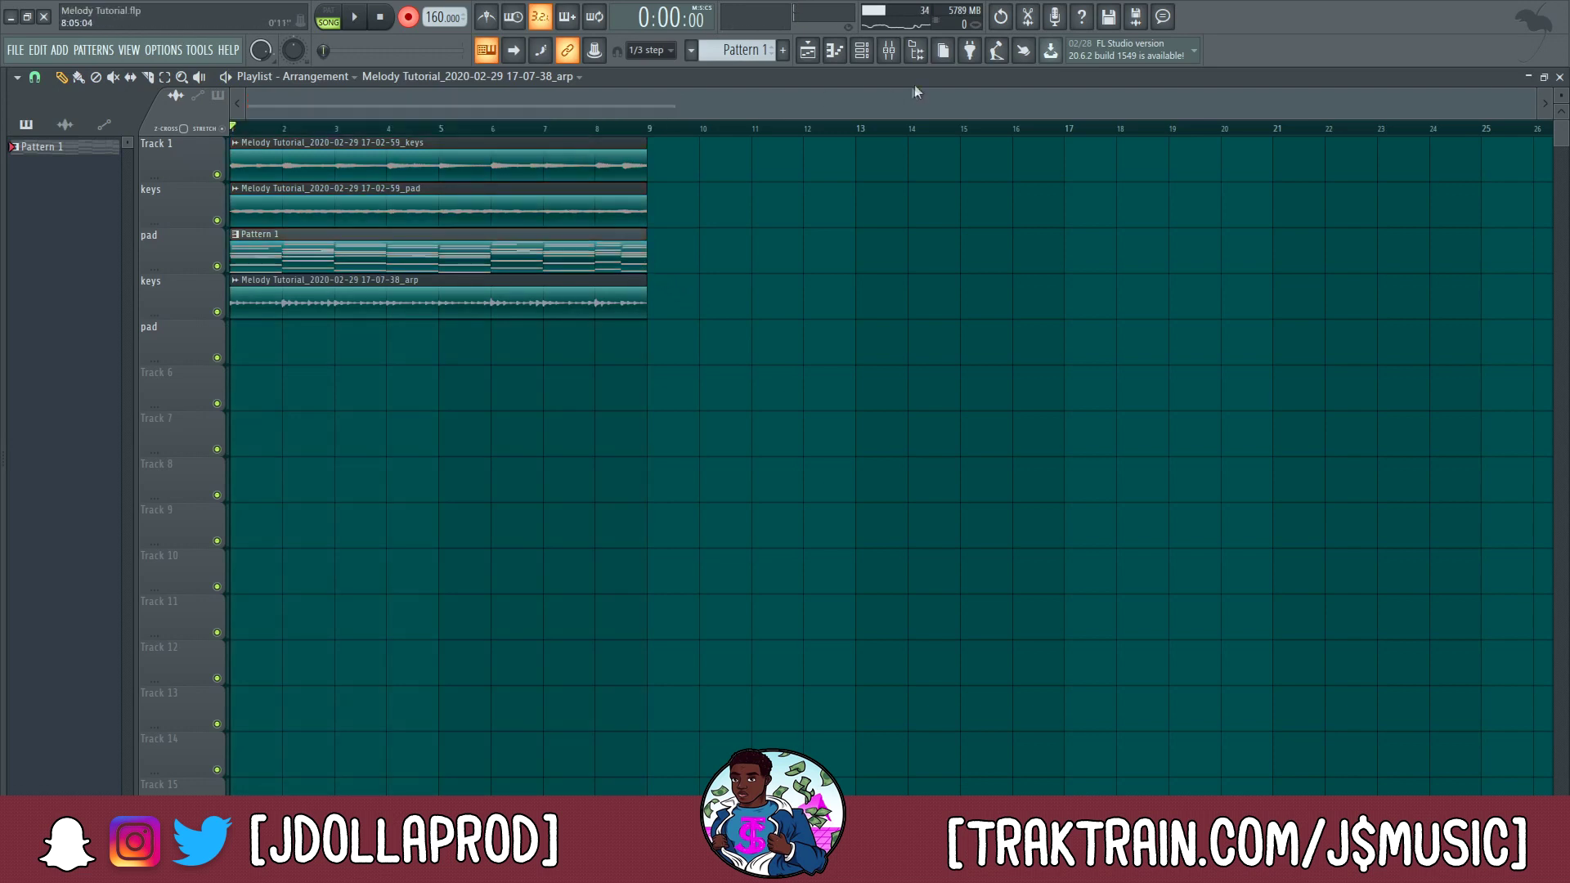
- Mute the arp channel and open the directory list in the sub channel's Omnisphere patch browser
left_click(863, 65)
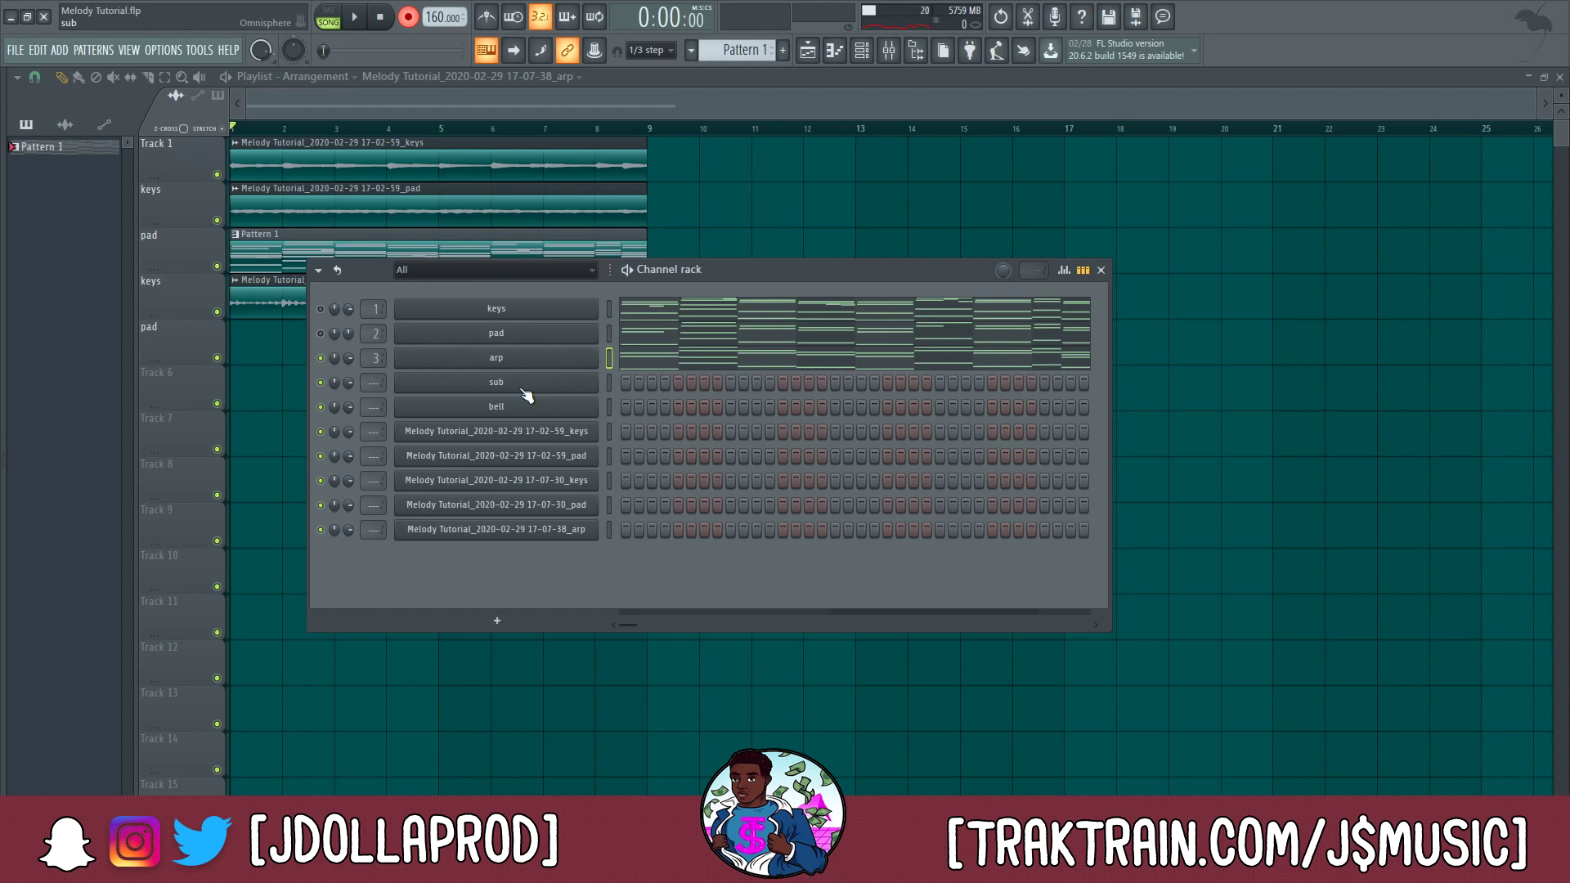
left_click(321, 358)
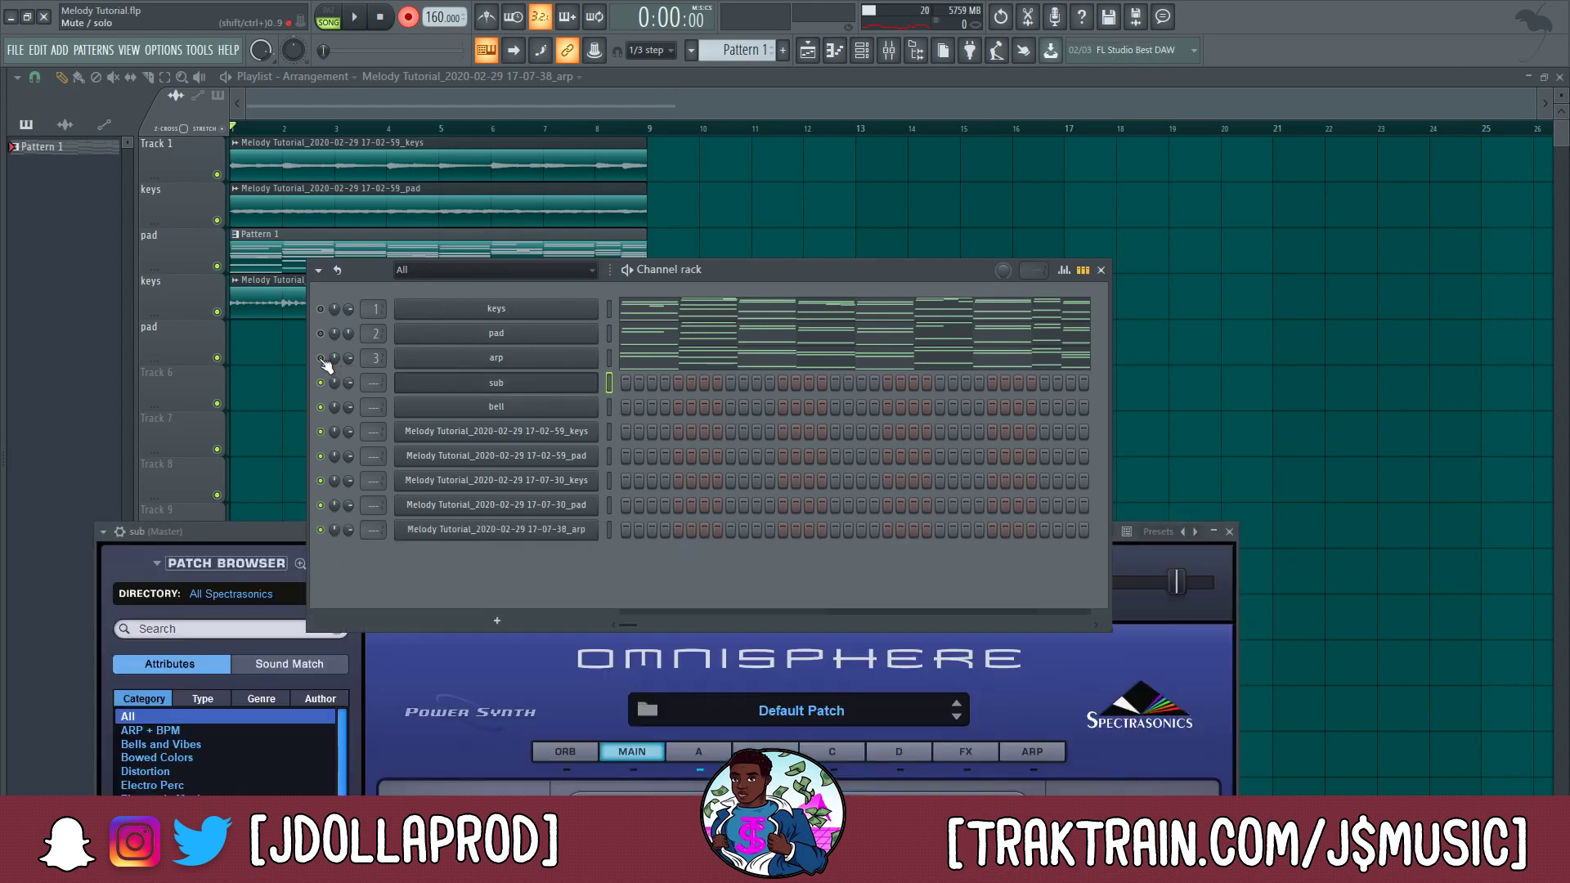
left_click(255, 531)
left_click_drag(303, 529, 406, 99)
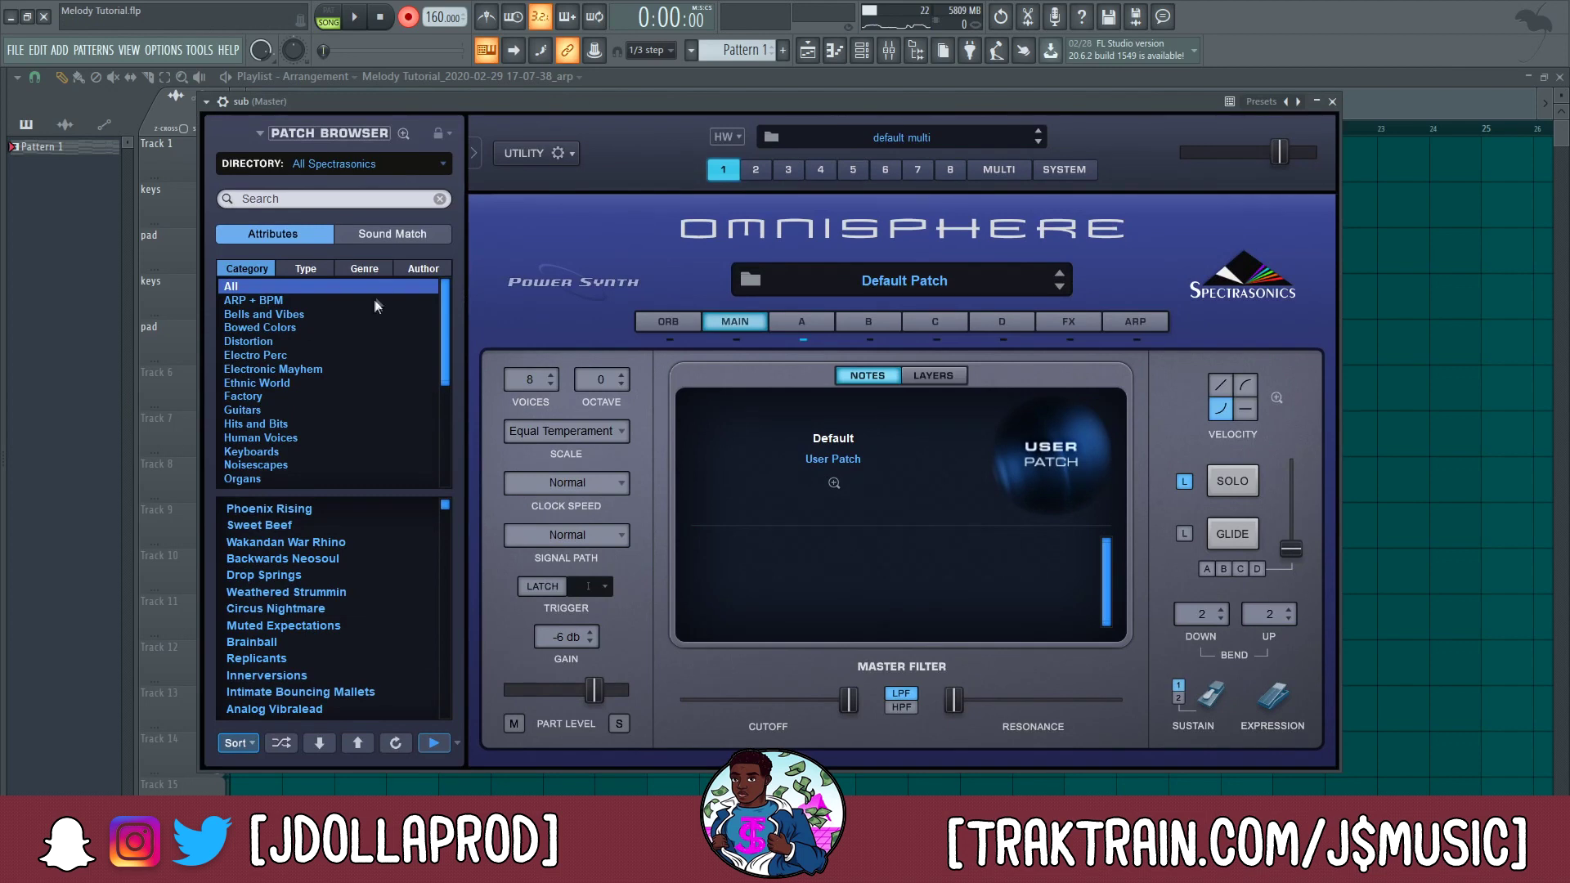
left_click(437, 169)
mouse_move(417, 339)
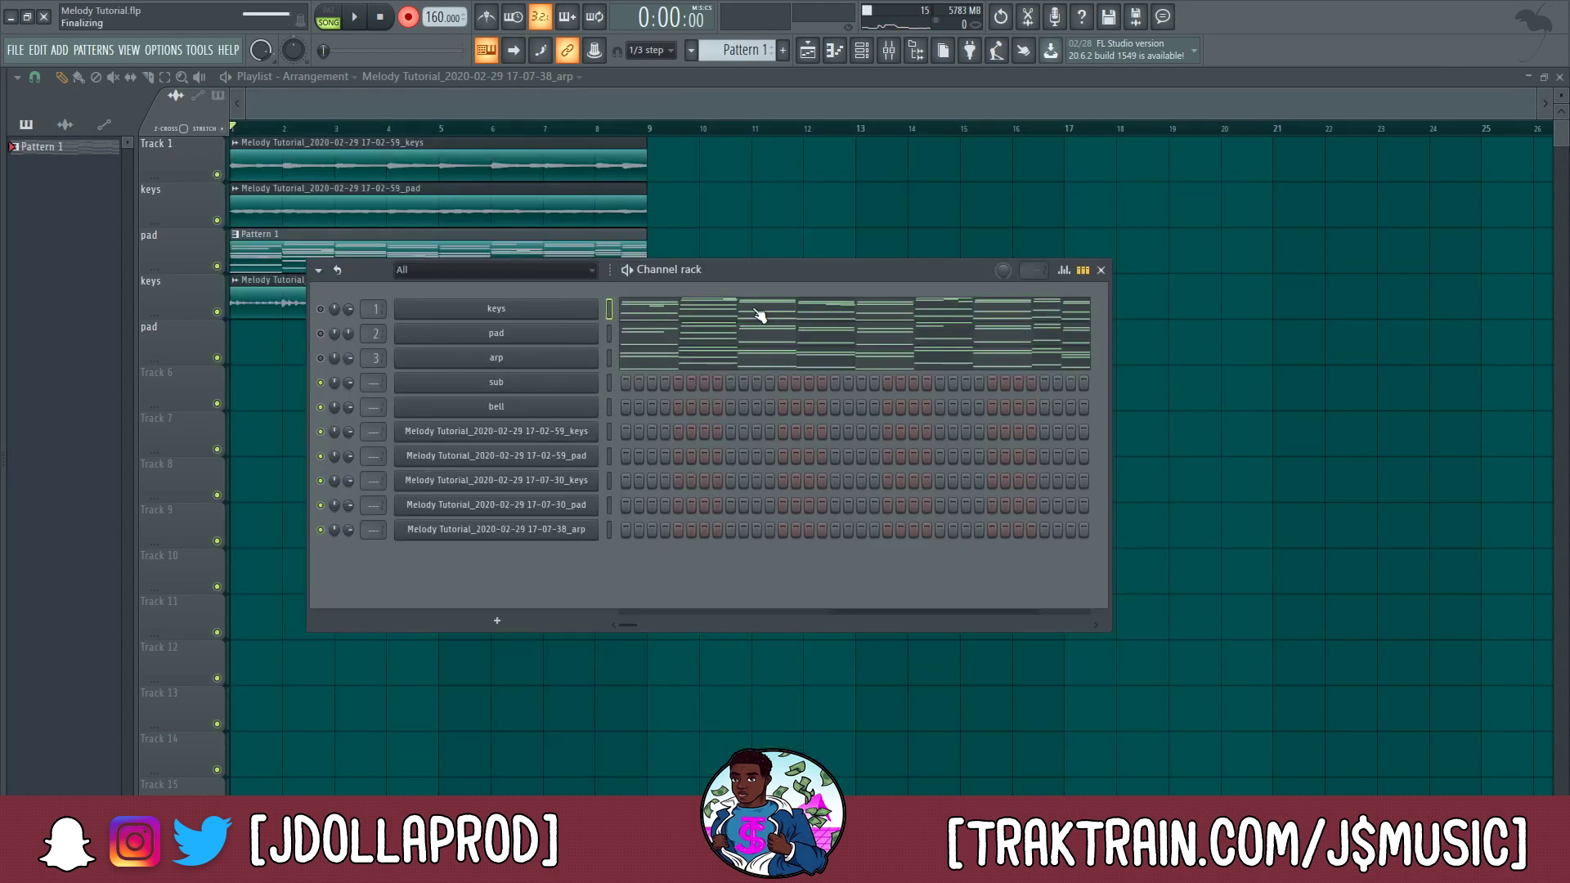
- Select and copy the lowest bass note of every chord across all eight bars of the keys part
left_click(753, 308)
scroll(736, 393, "down", 6)
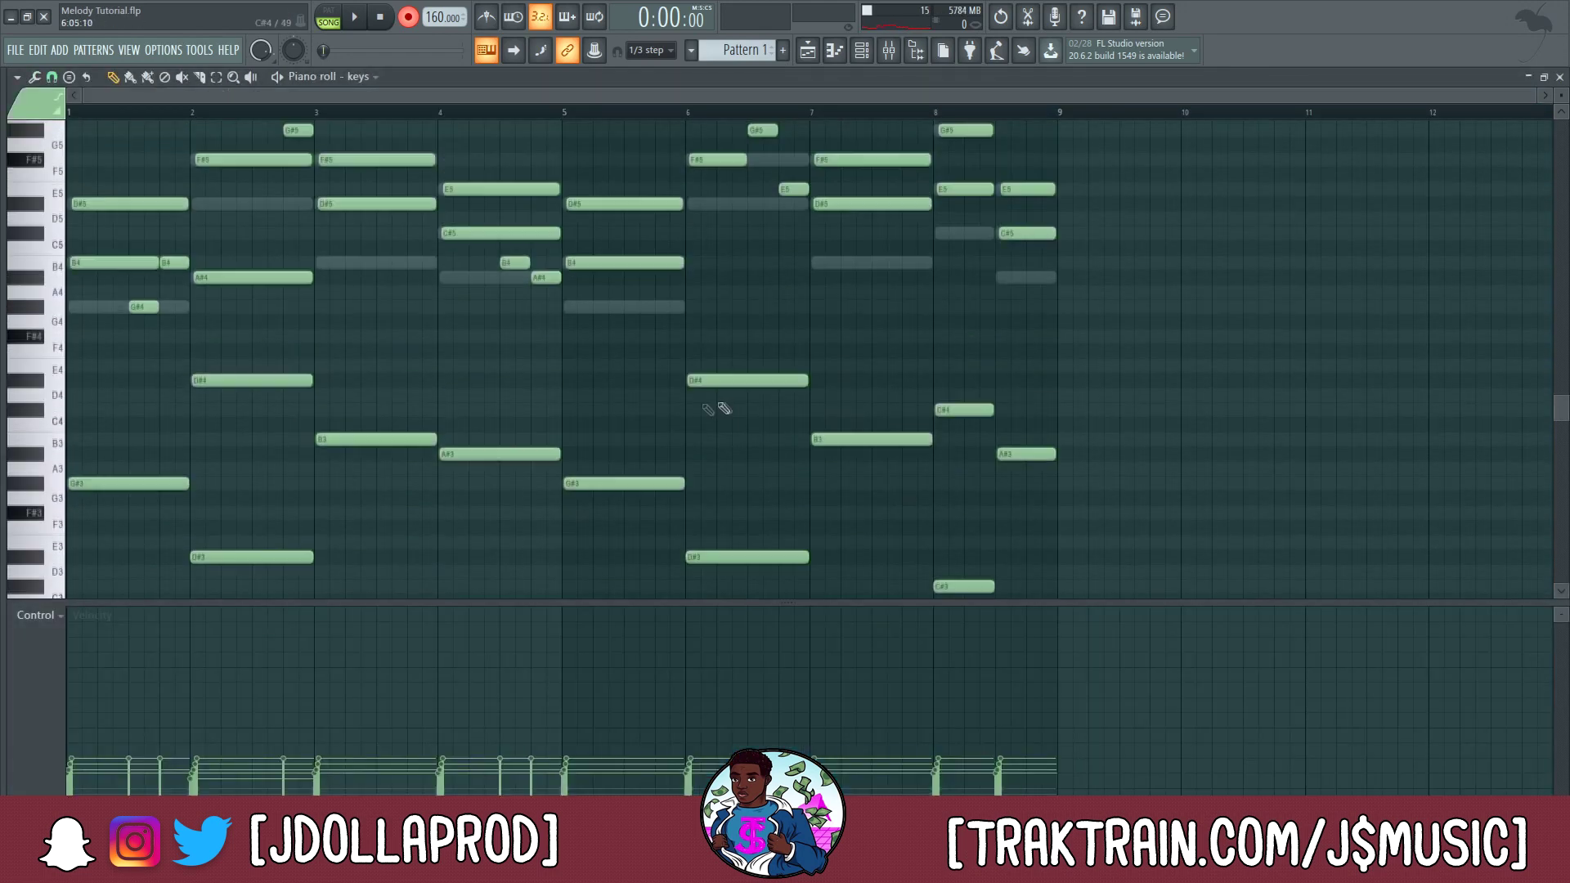
scroll(232, 418, "up", 3)
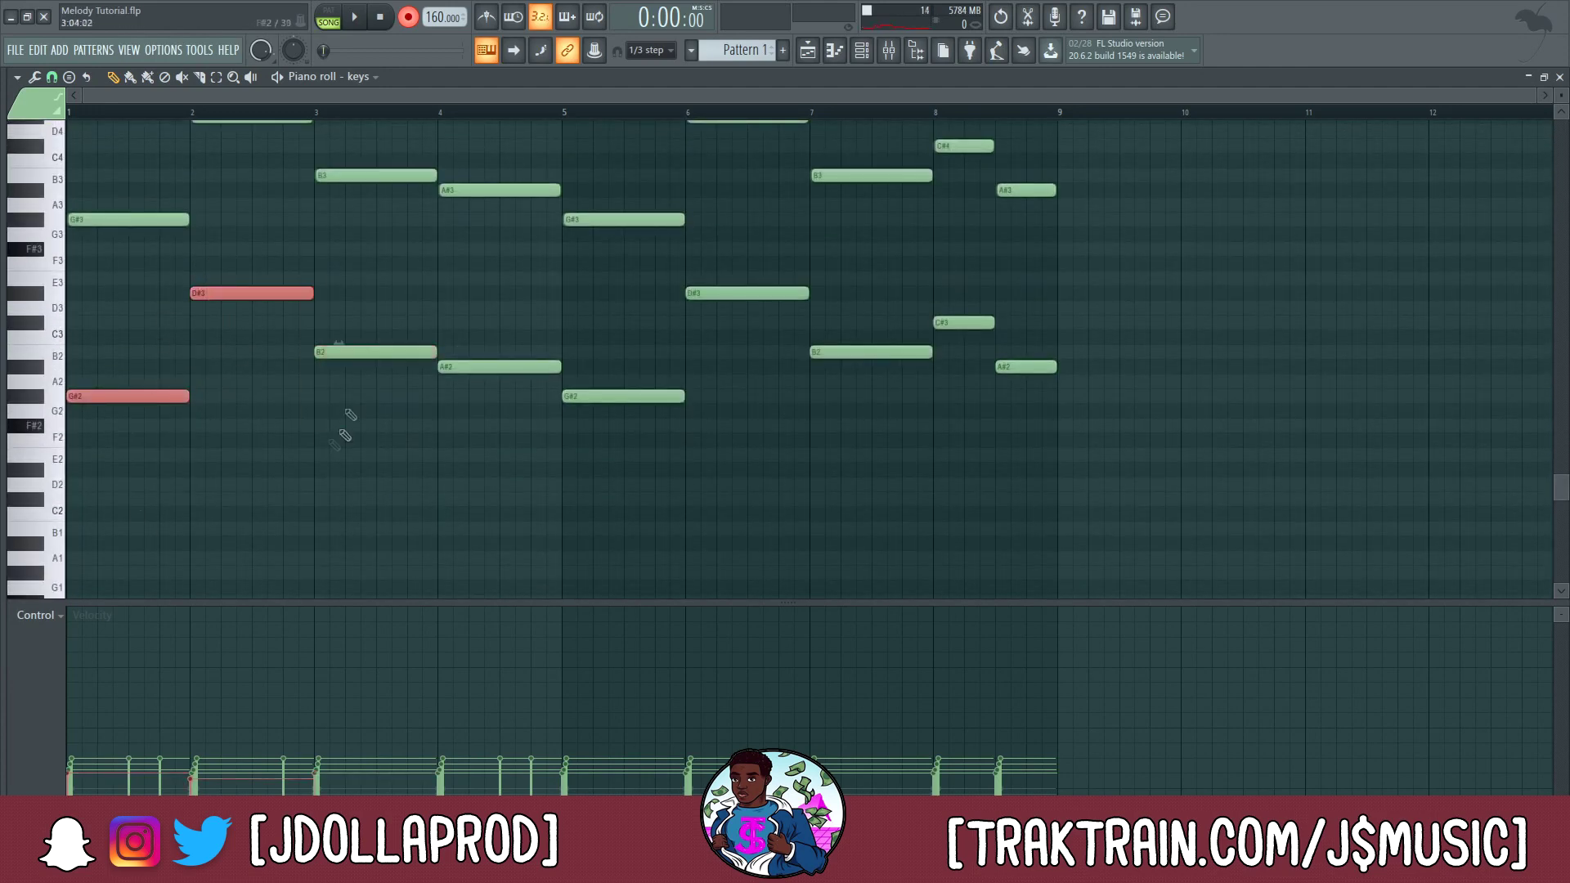
left_click_drag(532, 300, 504, 469)
left_click_drag(744, 274, 745, 360)
left_click_drag(956, 229, 902, 592)
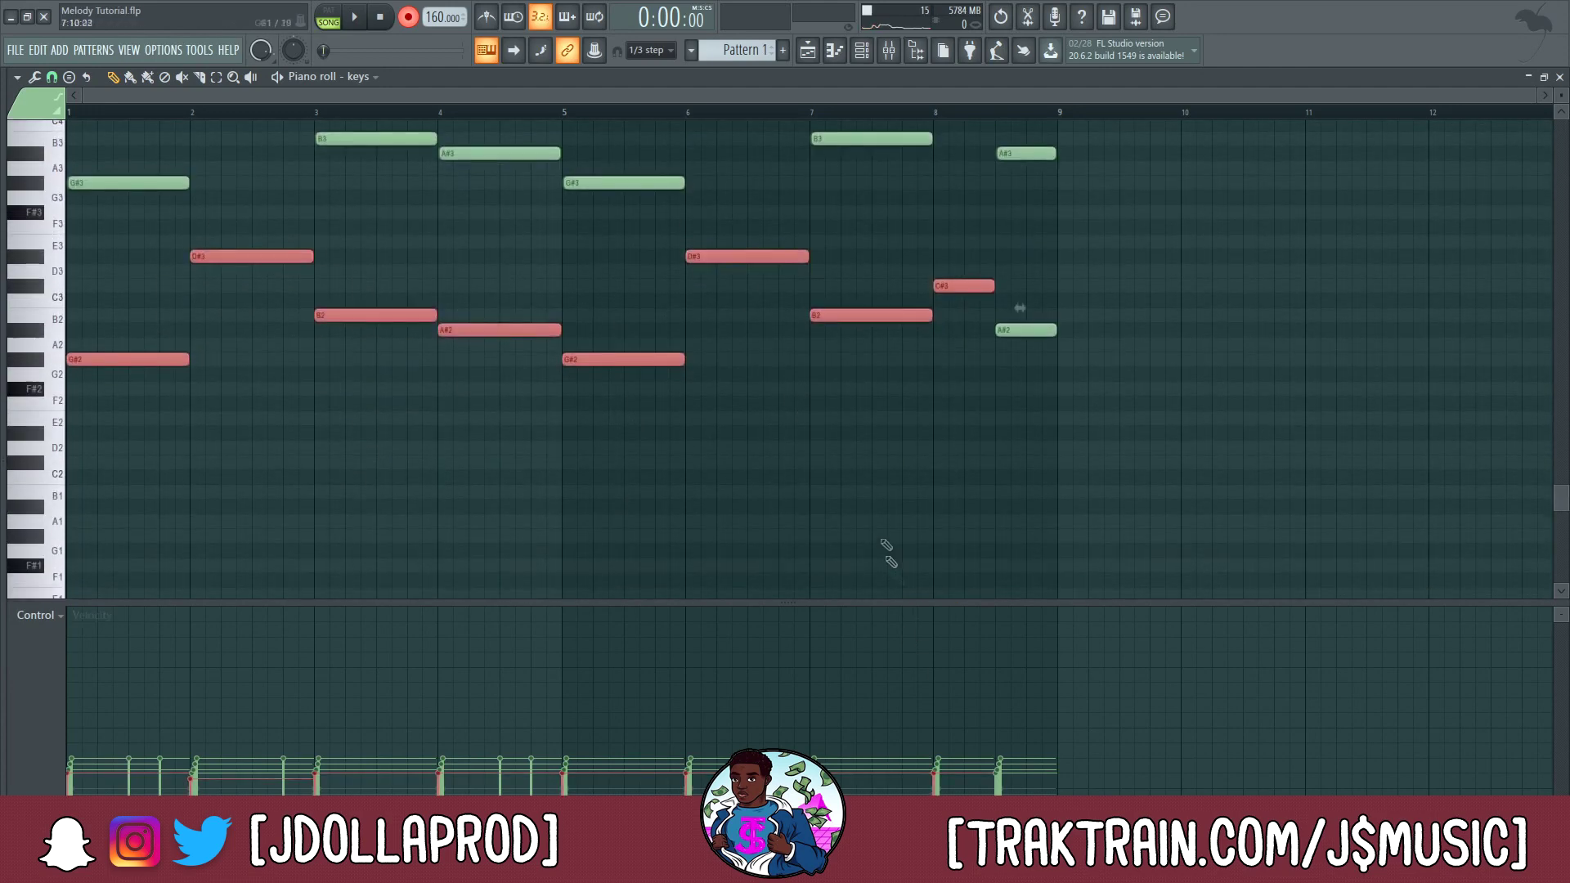
left_click_drag(1034, 302, 1008, 501)
left_click_drag(984, 250, 71, 575)
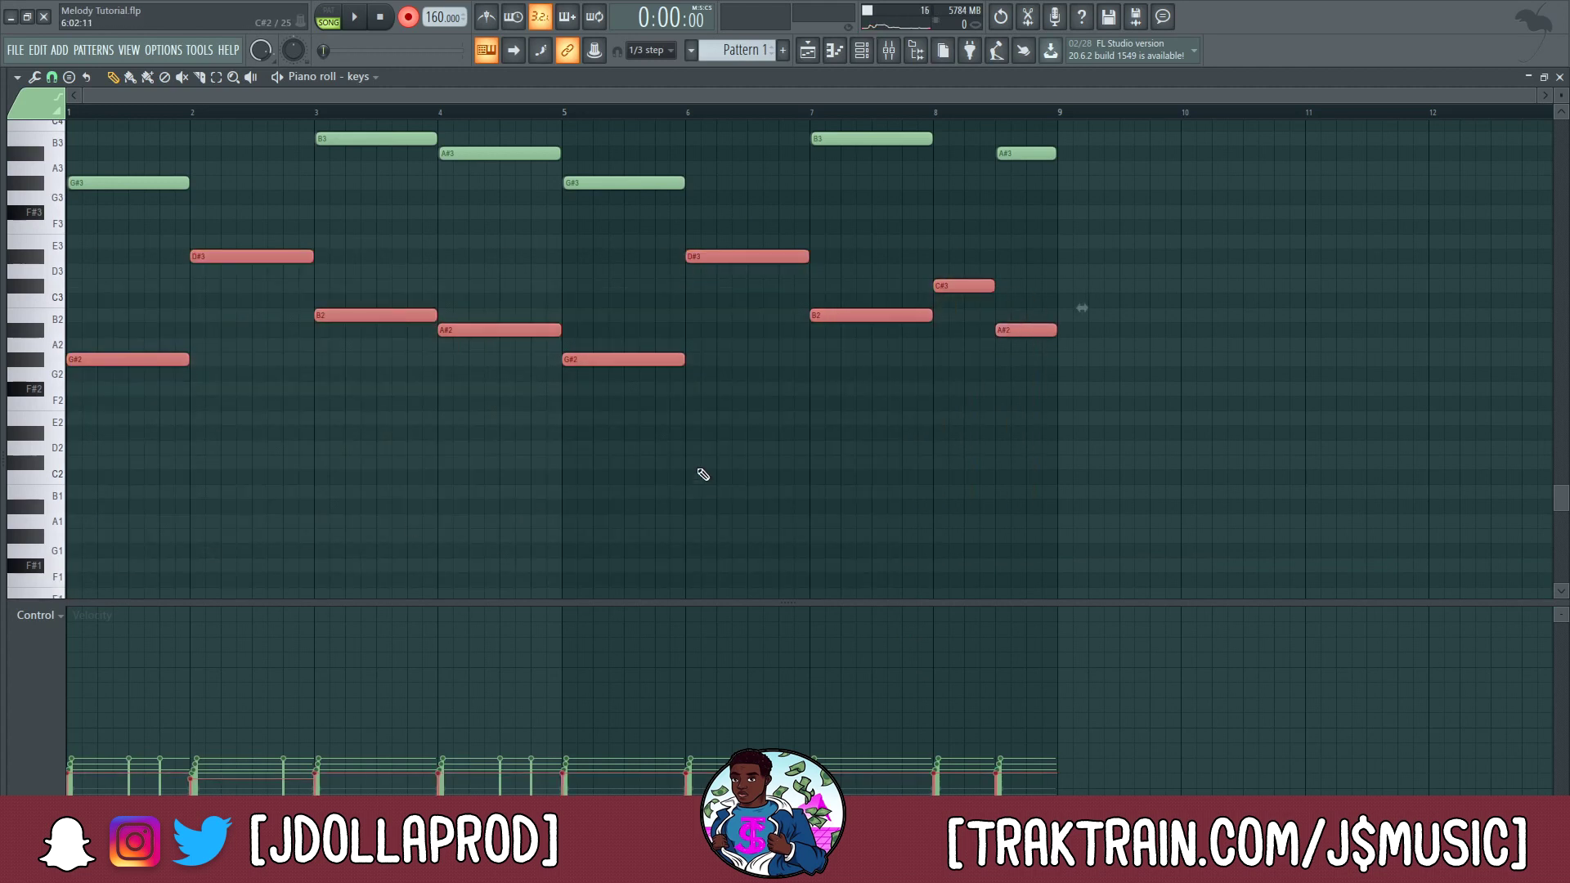
- Paste the copied bass notes into the sub channel's piano roll
left_click(886, 51)
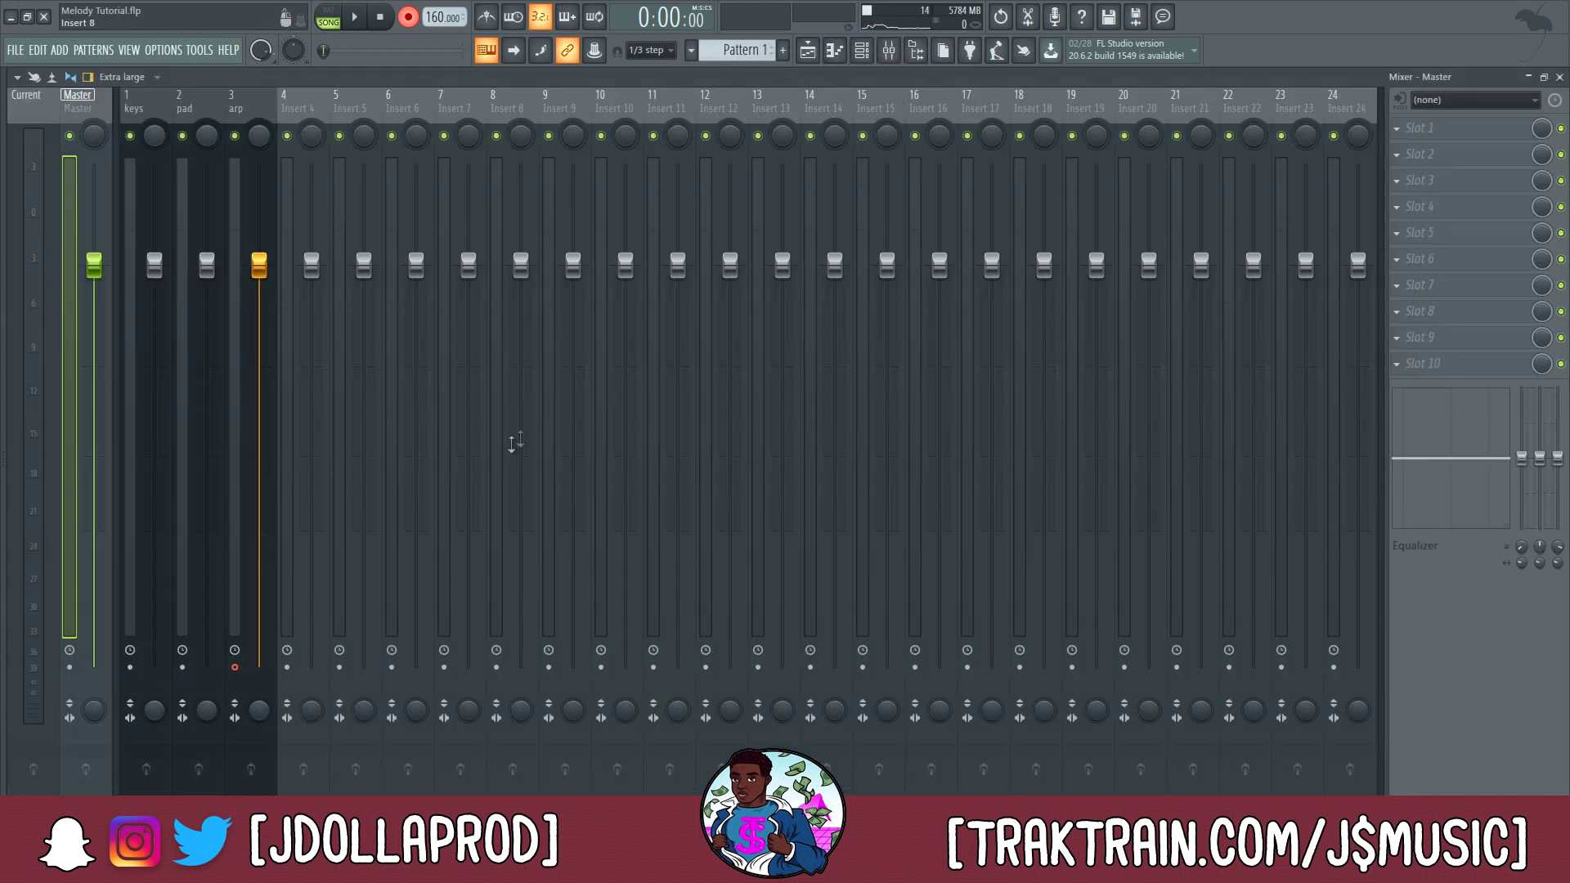
left_click(865, 54)
right_click(594, 382)
left_click(658, 389)
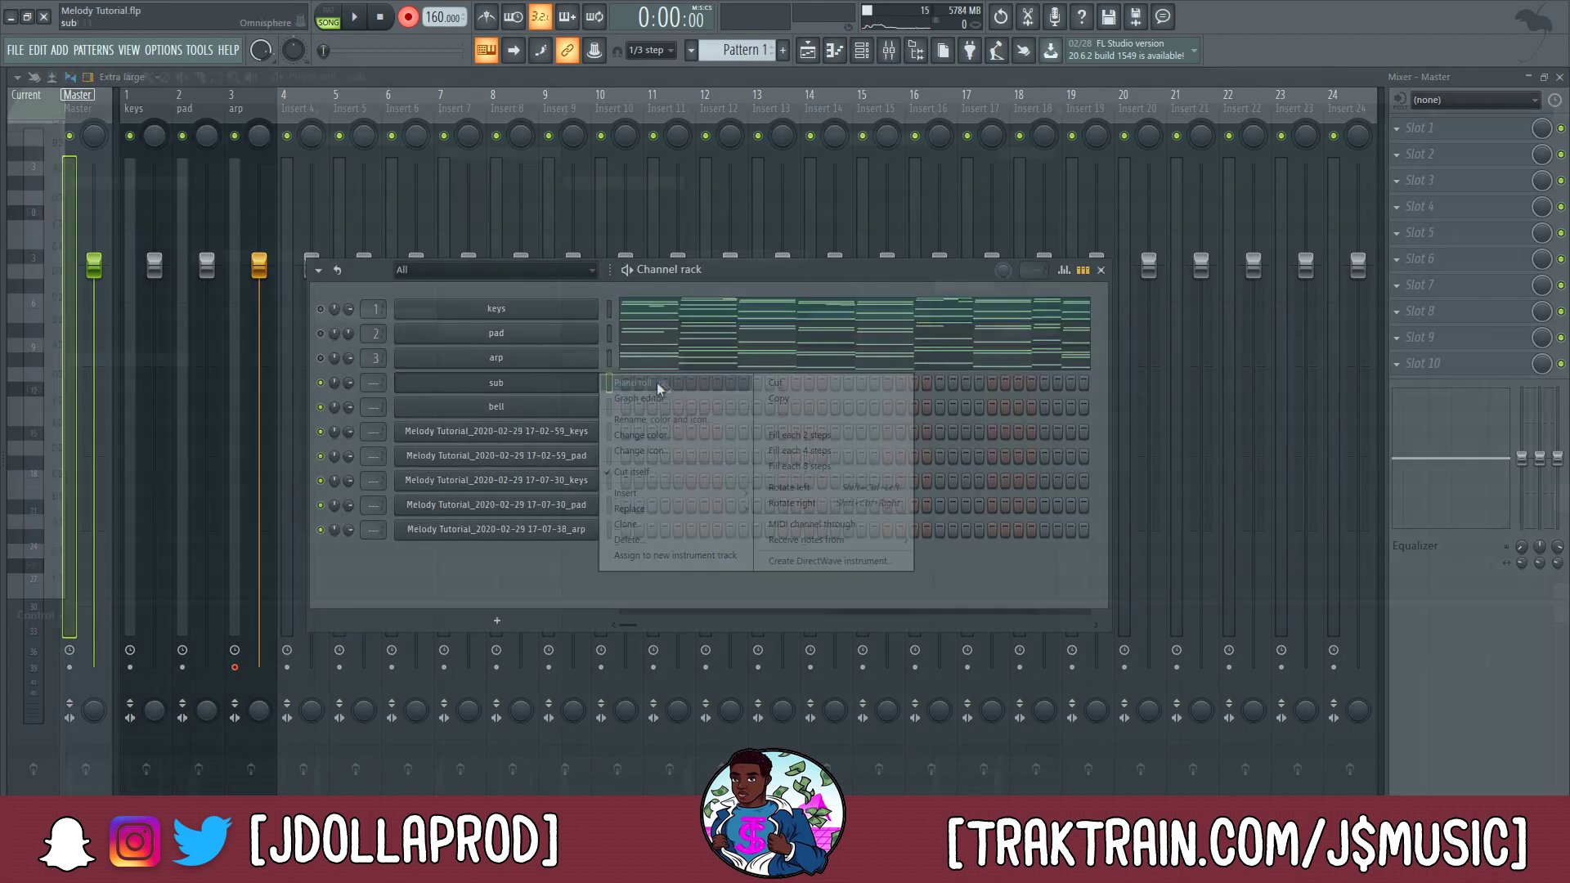
key("ctrl+v")
scroll(847, 316, "up", 3)
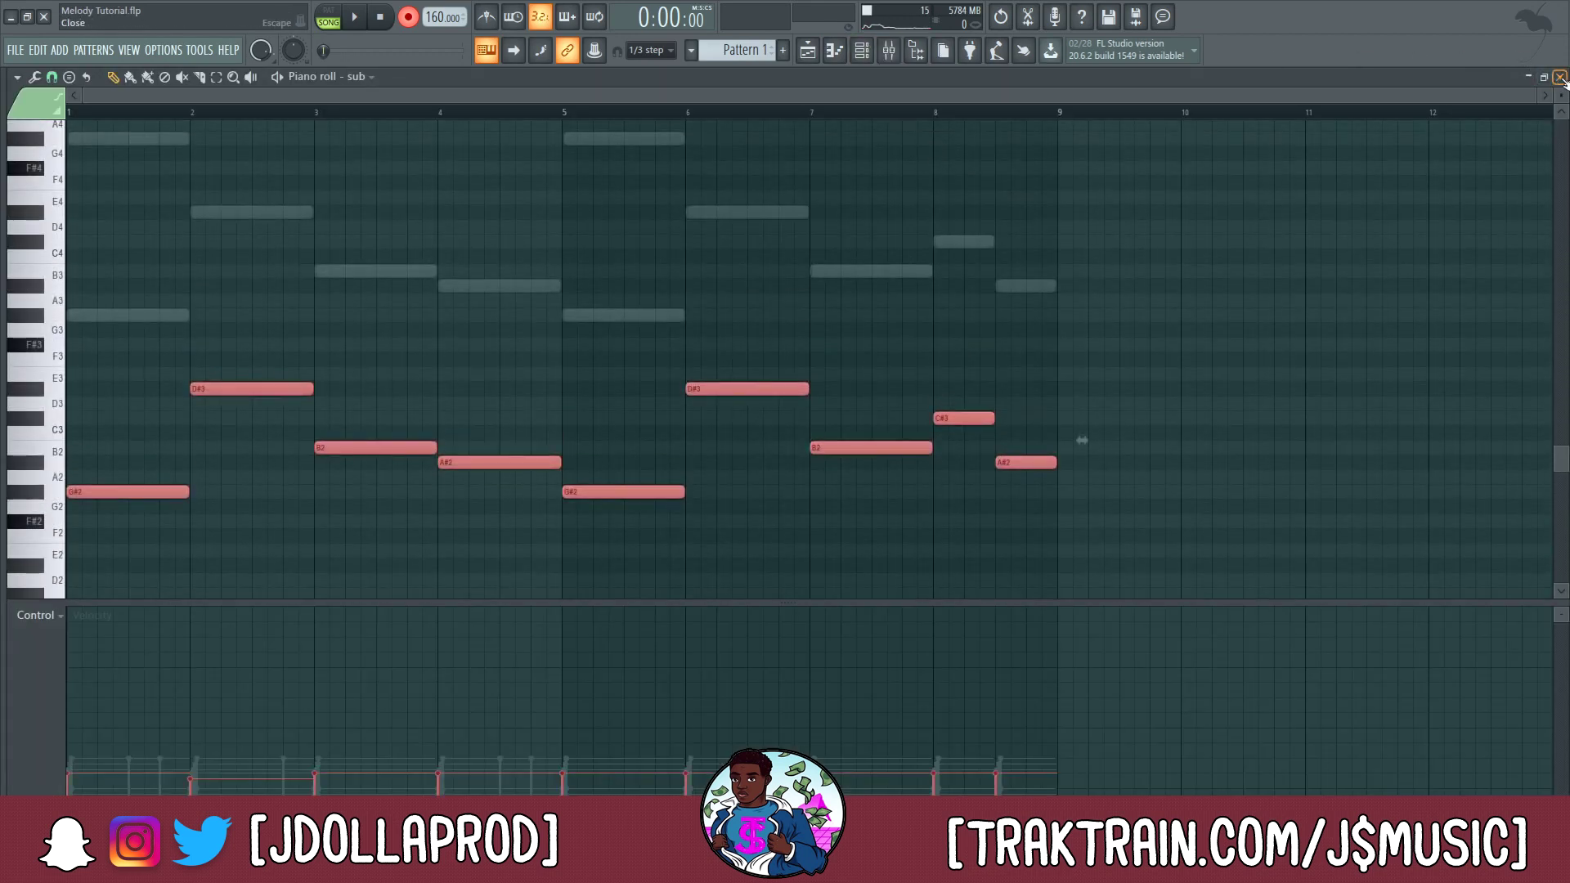
left_click(1560, 76)
- Delete the lowest row of bass notes from G#2 to D#3 across all eight bars of the keys part
left_click(666, 305)
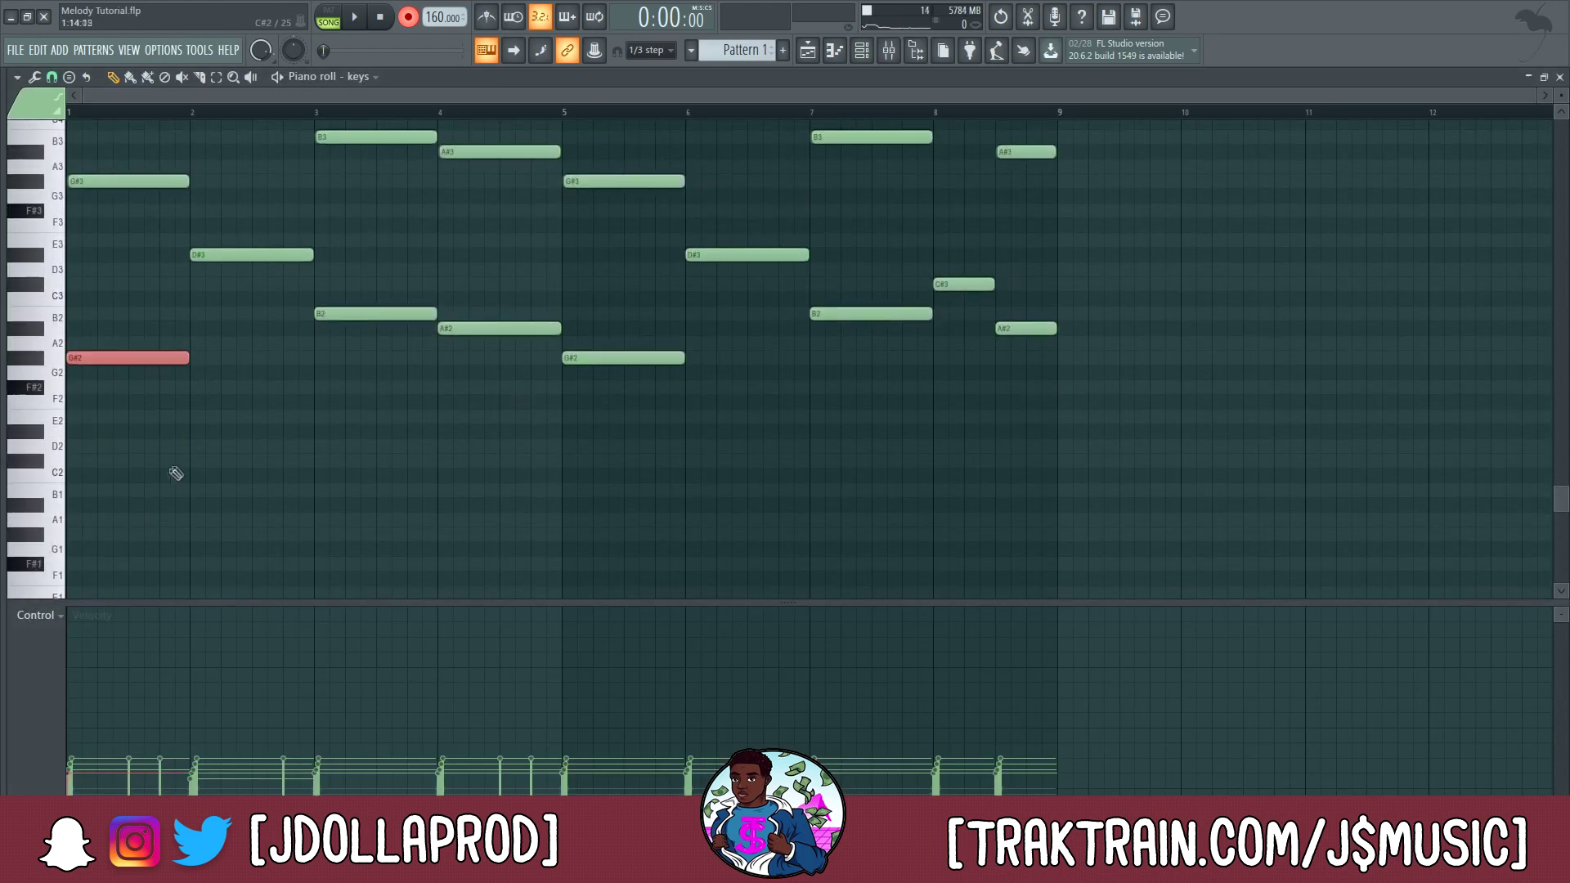
scroll(222, 464, "up", 1)
scroll(317, 123, "down", 1)
scroll(270, 374, "up", 3)
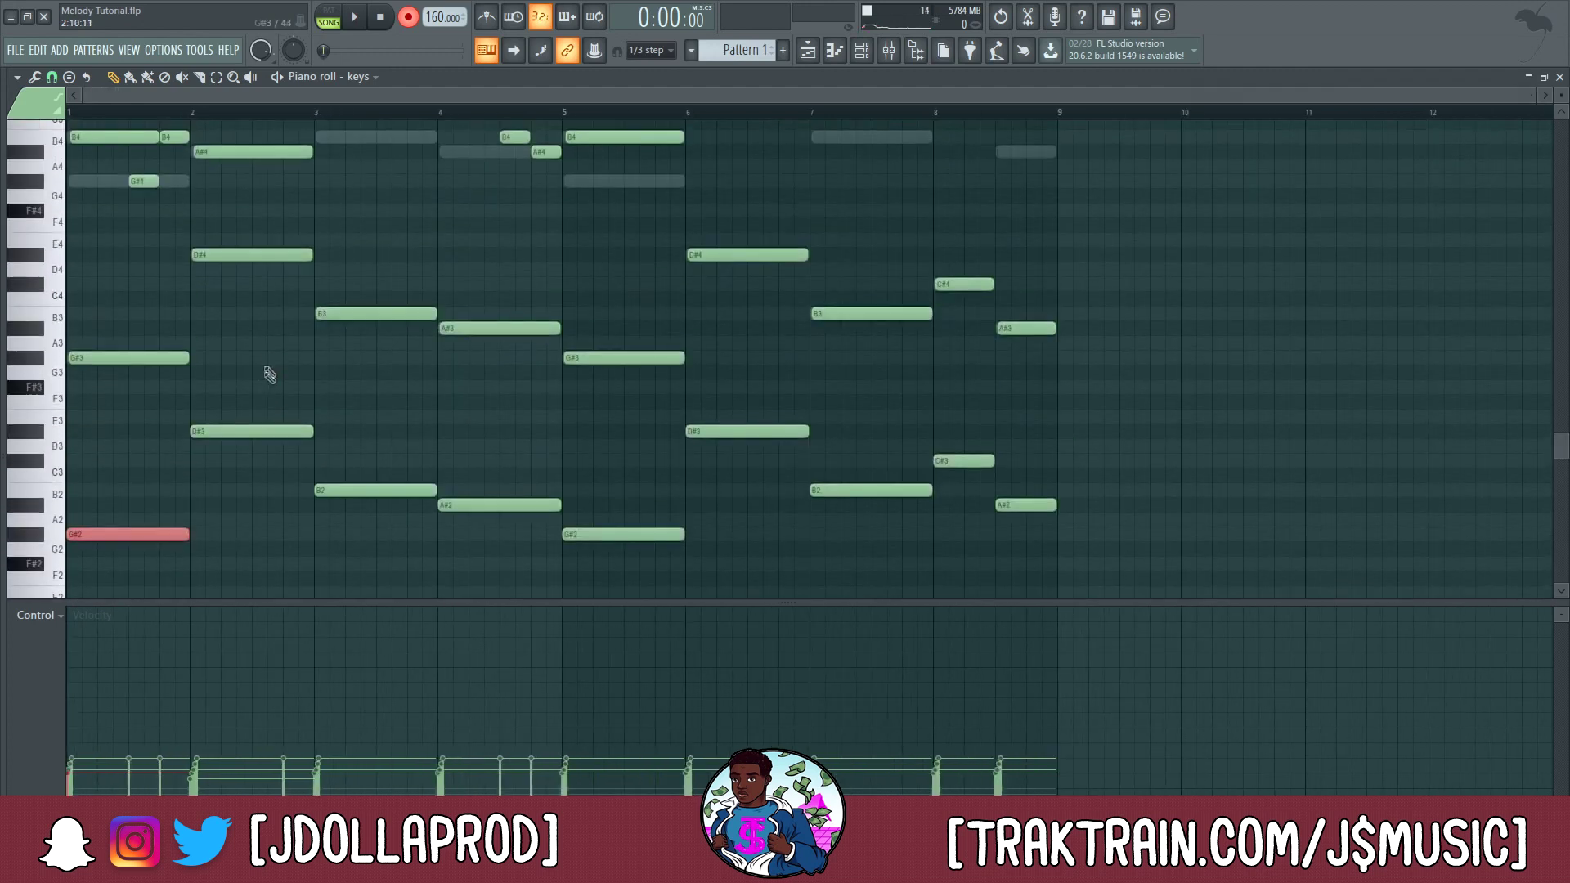
left_click_drag(373, 442, 355, 503)
left_click_drag(496, 456, 479, 543)
left_click_drag(612, 486, 599, 579)
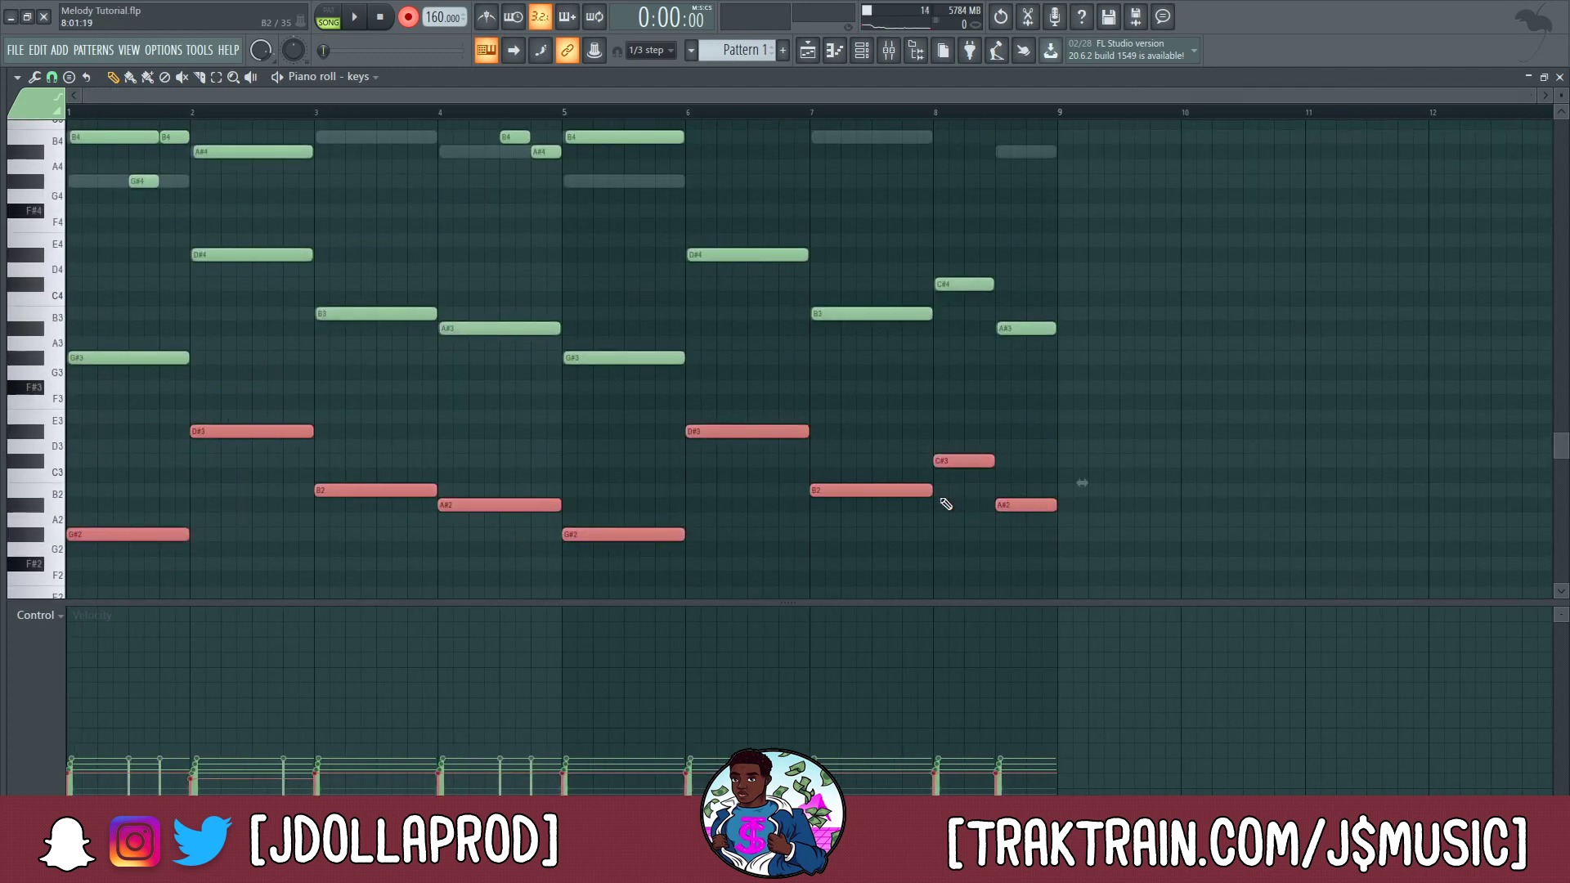
key("Delete")
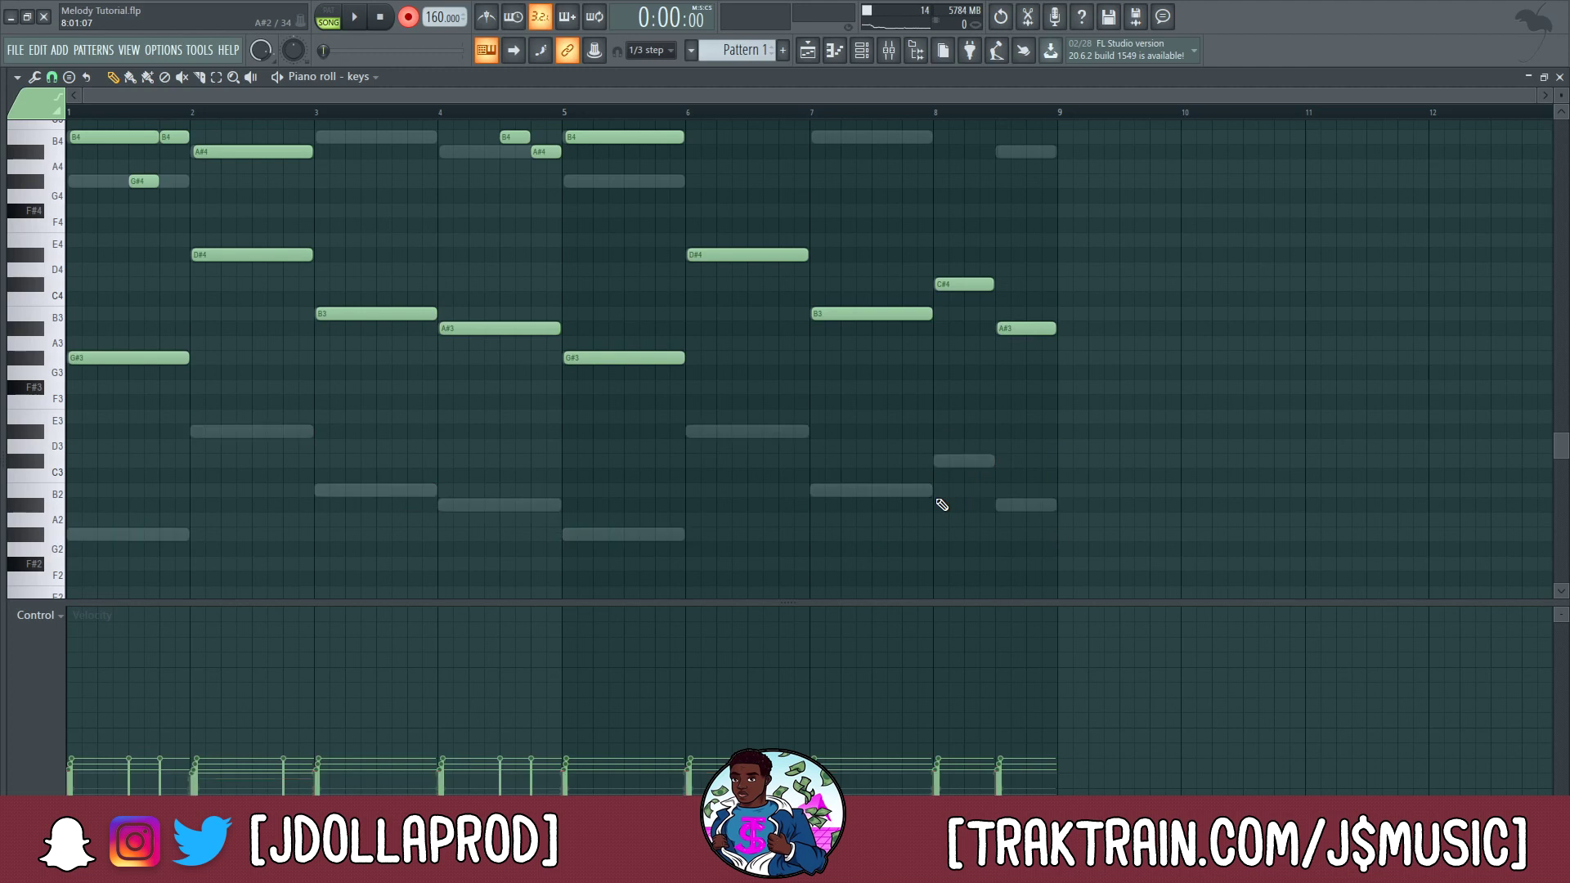
left_click(1560, 78)
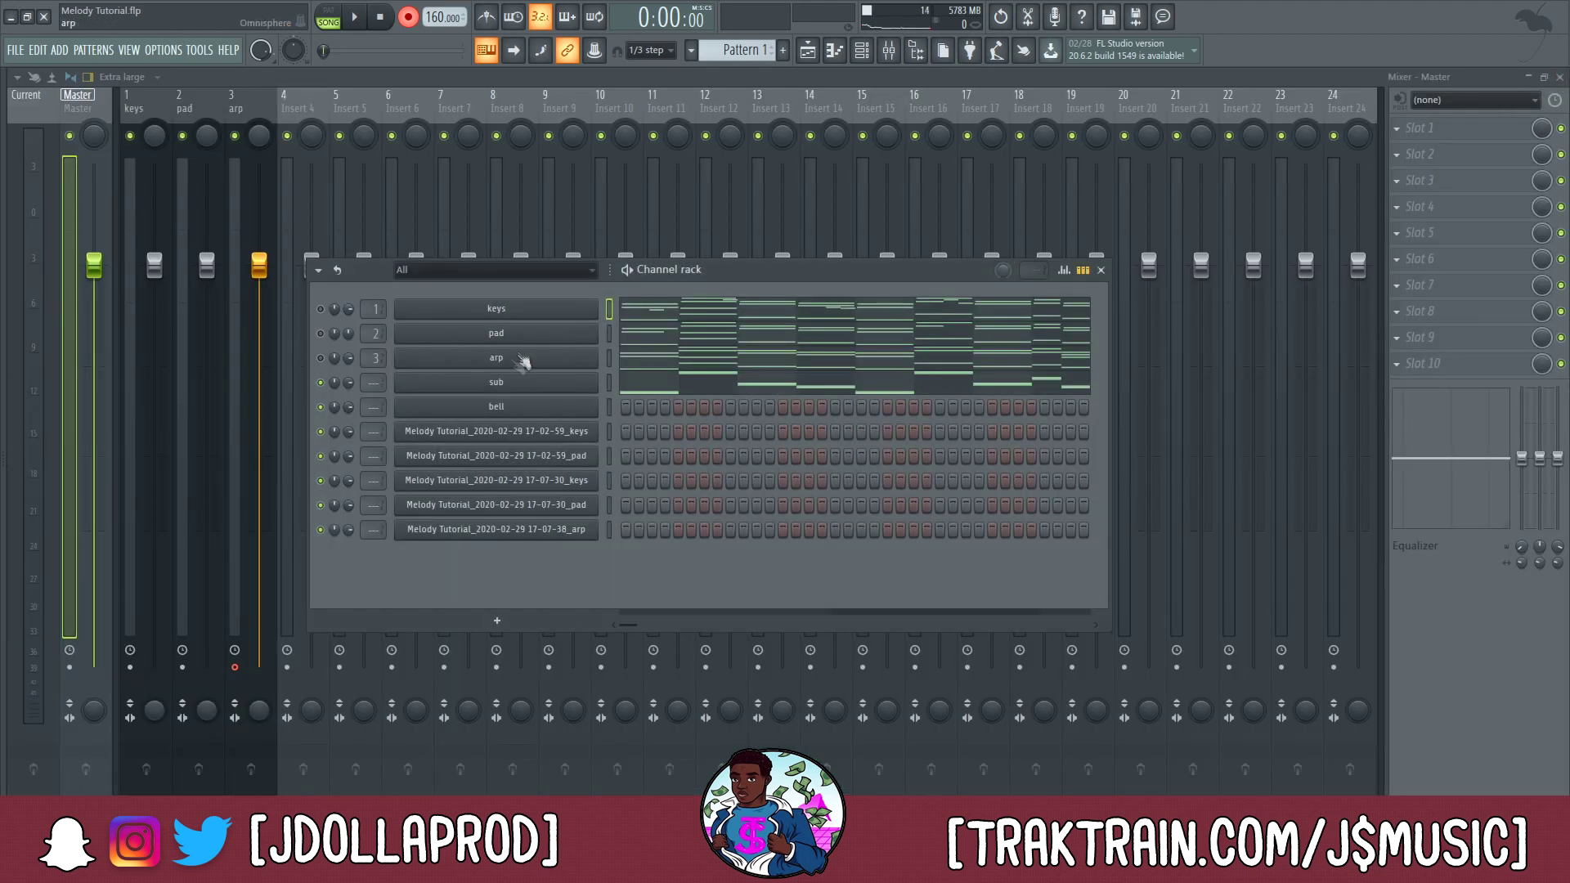
- Turn off recording mode and transpose the sub notes up two octaves
key("space")
key("space")
left_click(407, 17)
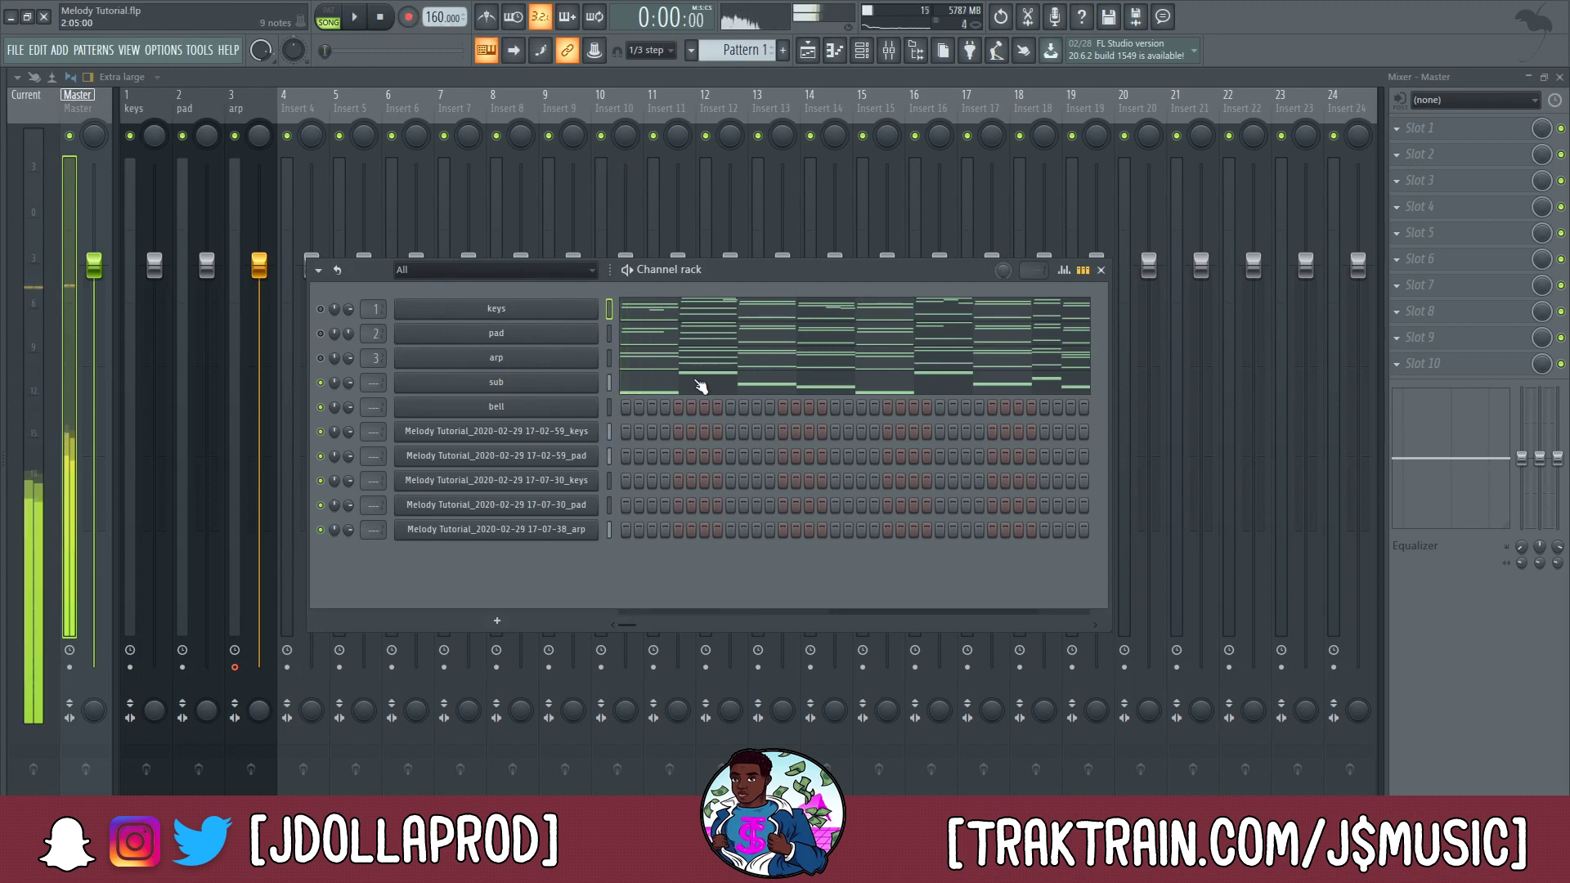
left_click(699, 385)
key("ctrl+Up")
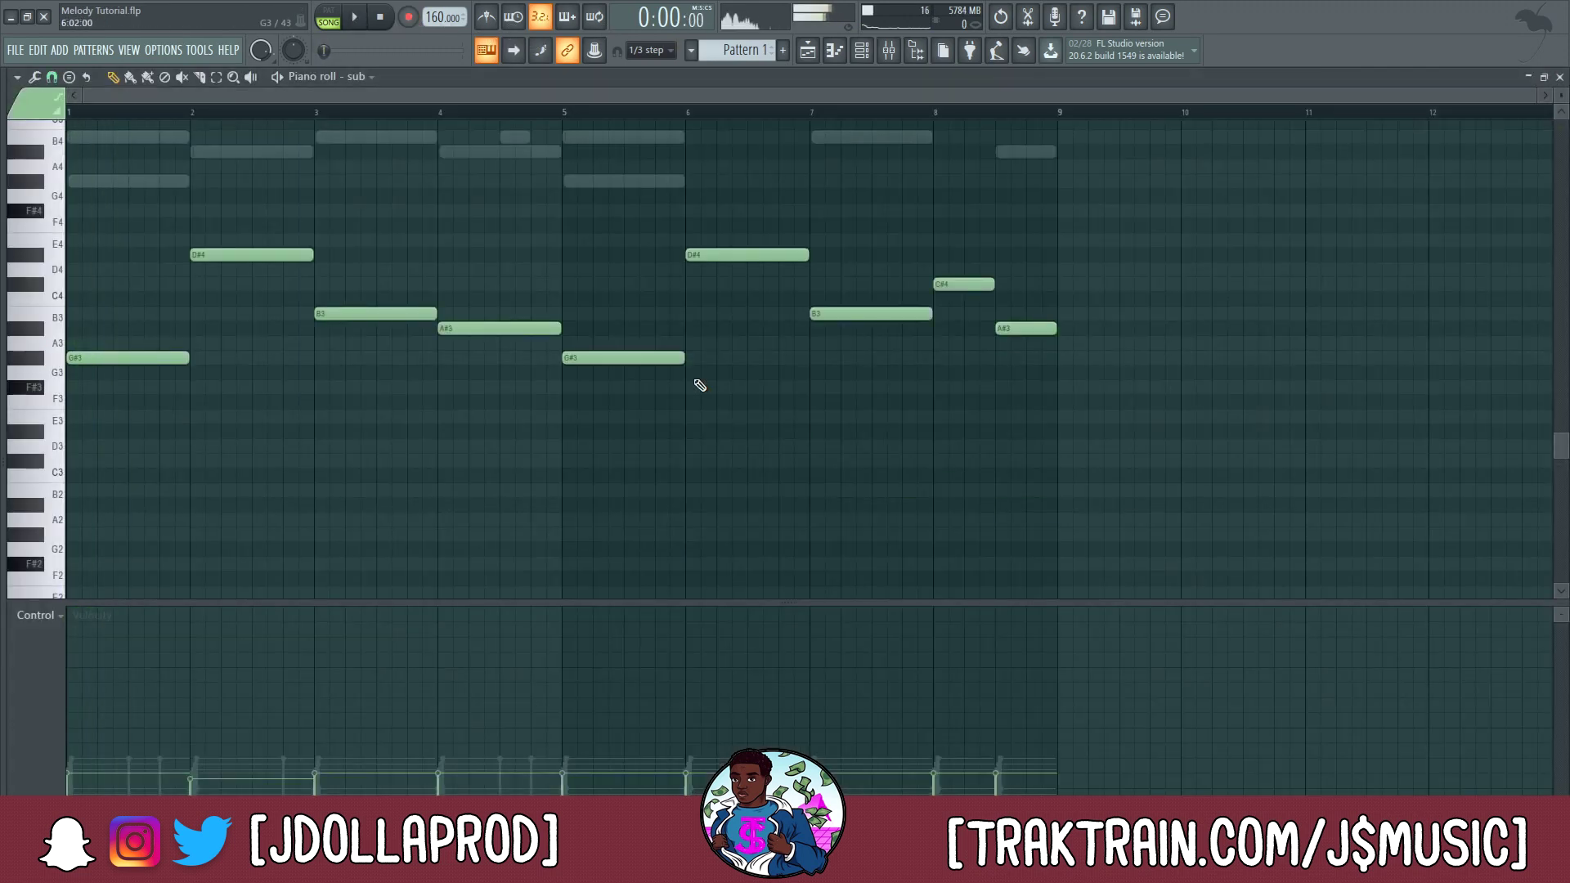
key("ctrl+Up")
- Raise the velocity of all the sub notes and play the part back with the recorded layers
key("space")
scroll(701, 385, "up", 3)
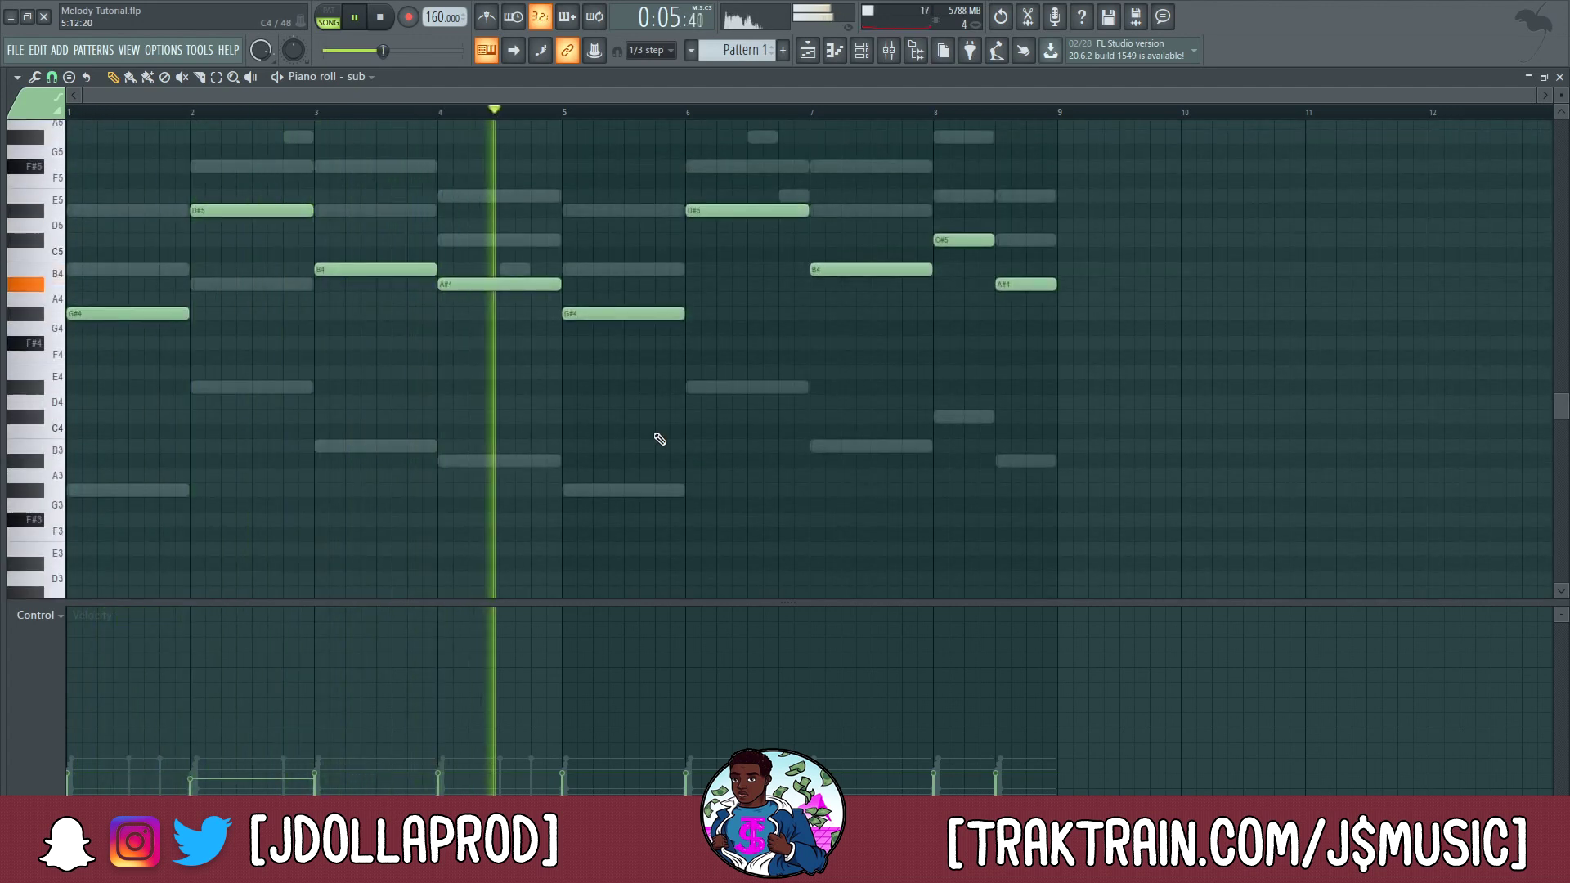
key("space")
key("ctrl+a")
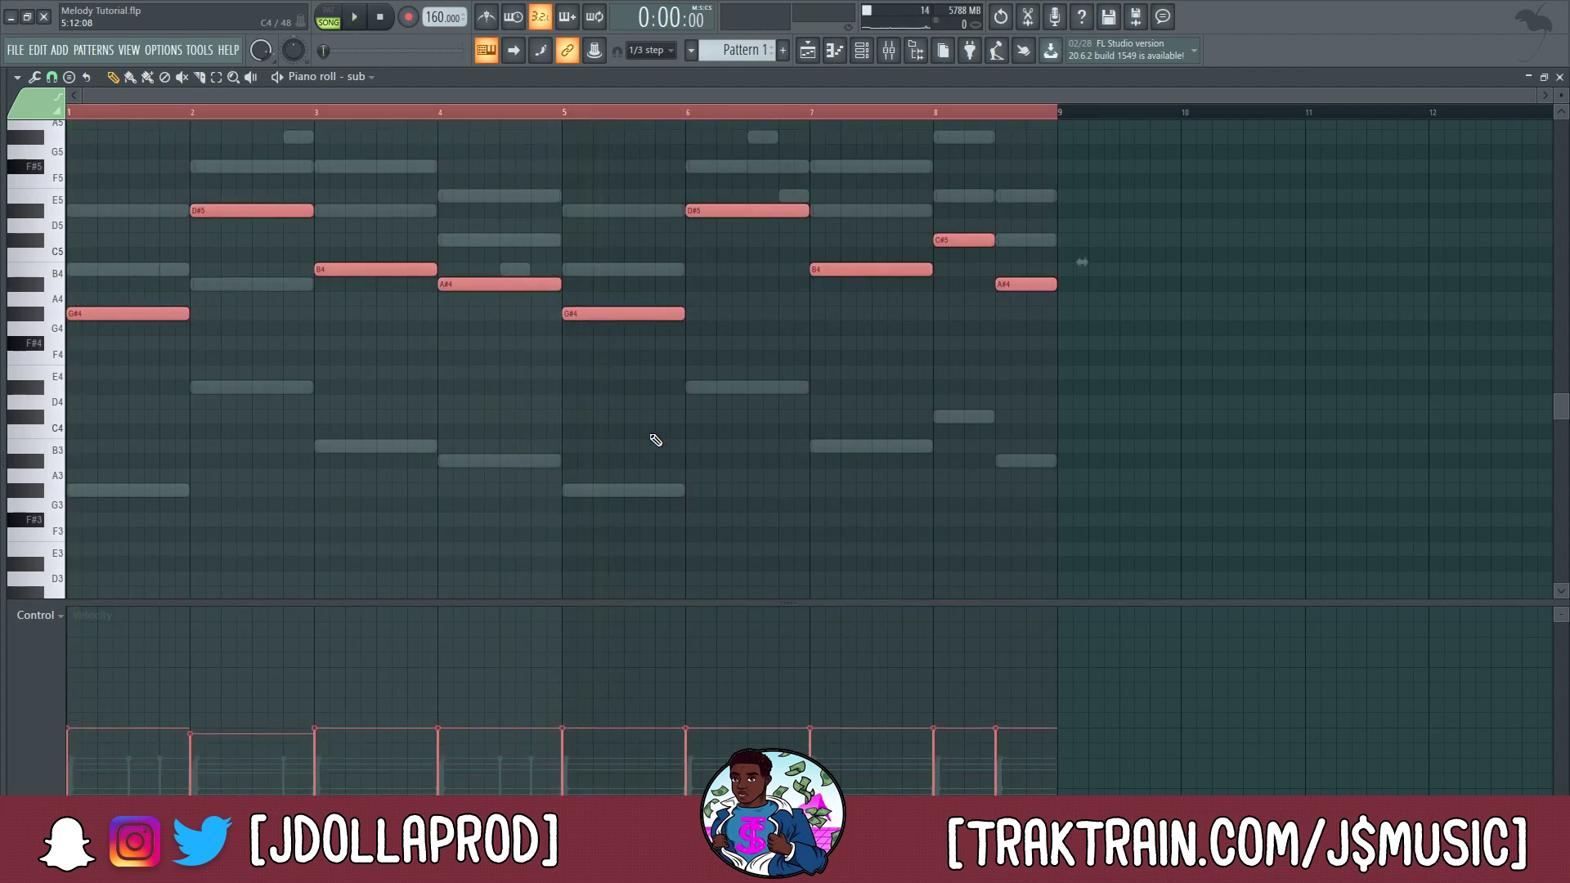
key("space")
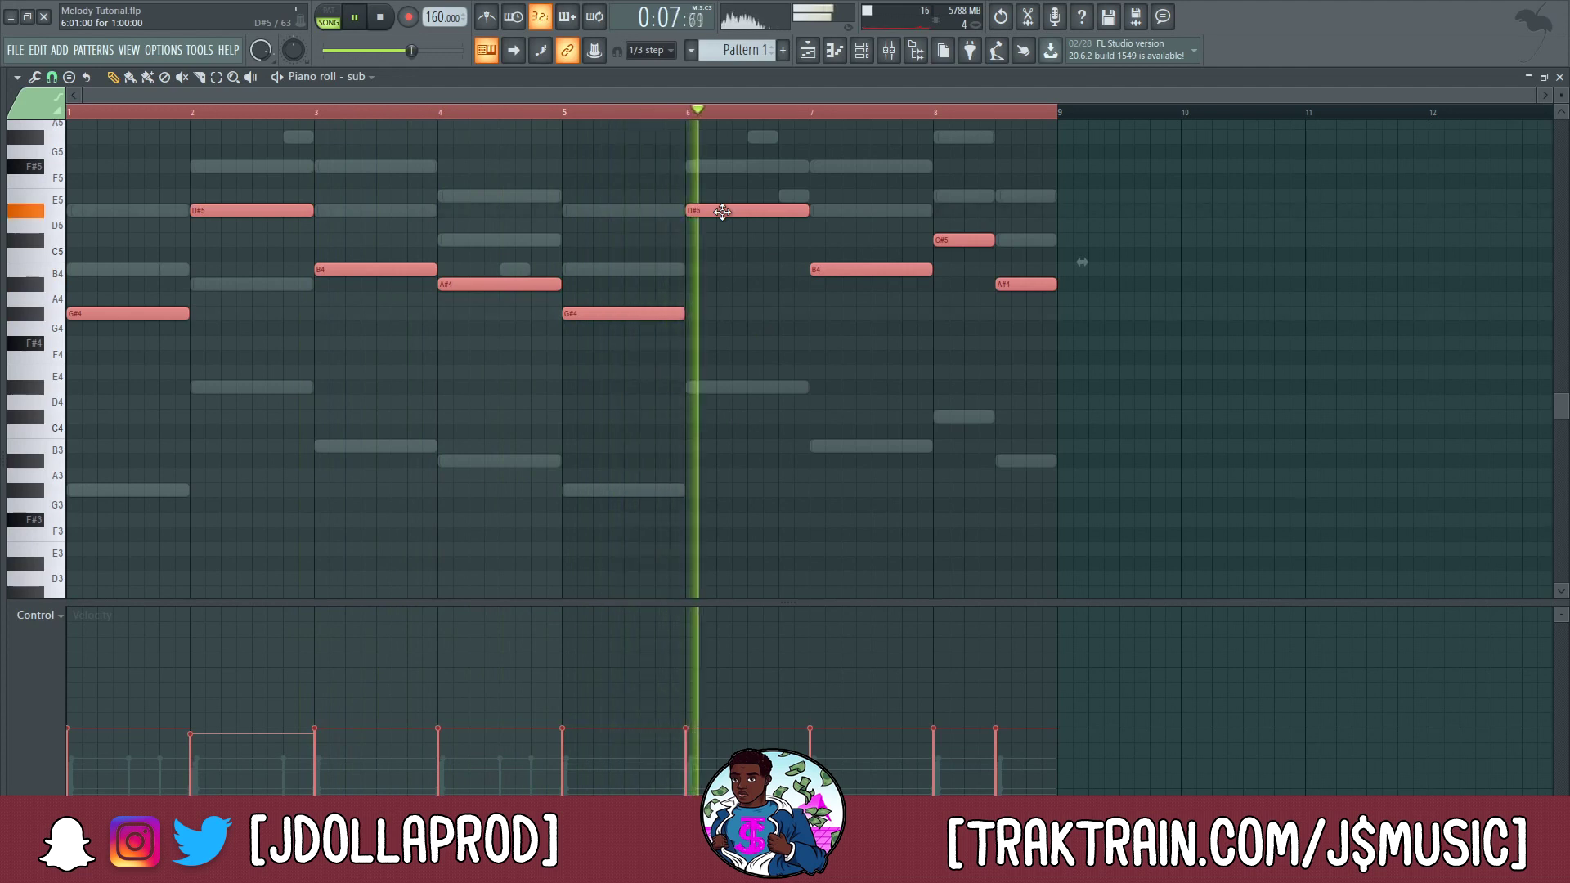
left_click(942, 136)
key("space")
left_click(1559, 76)
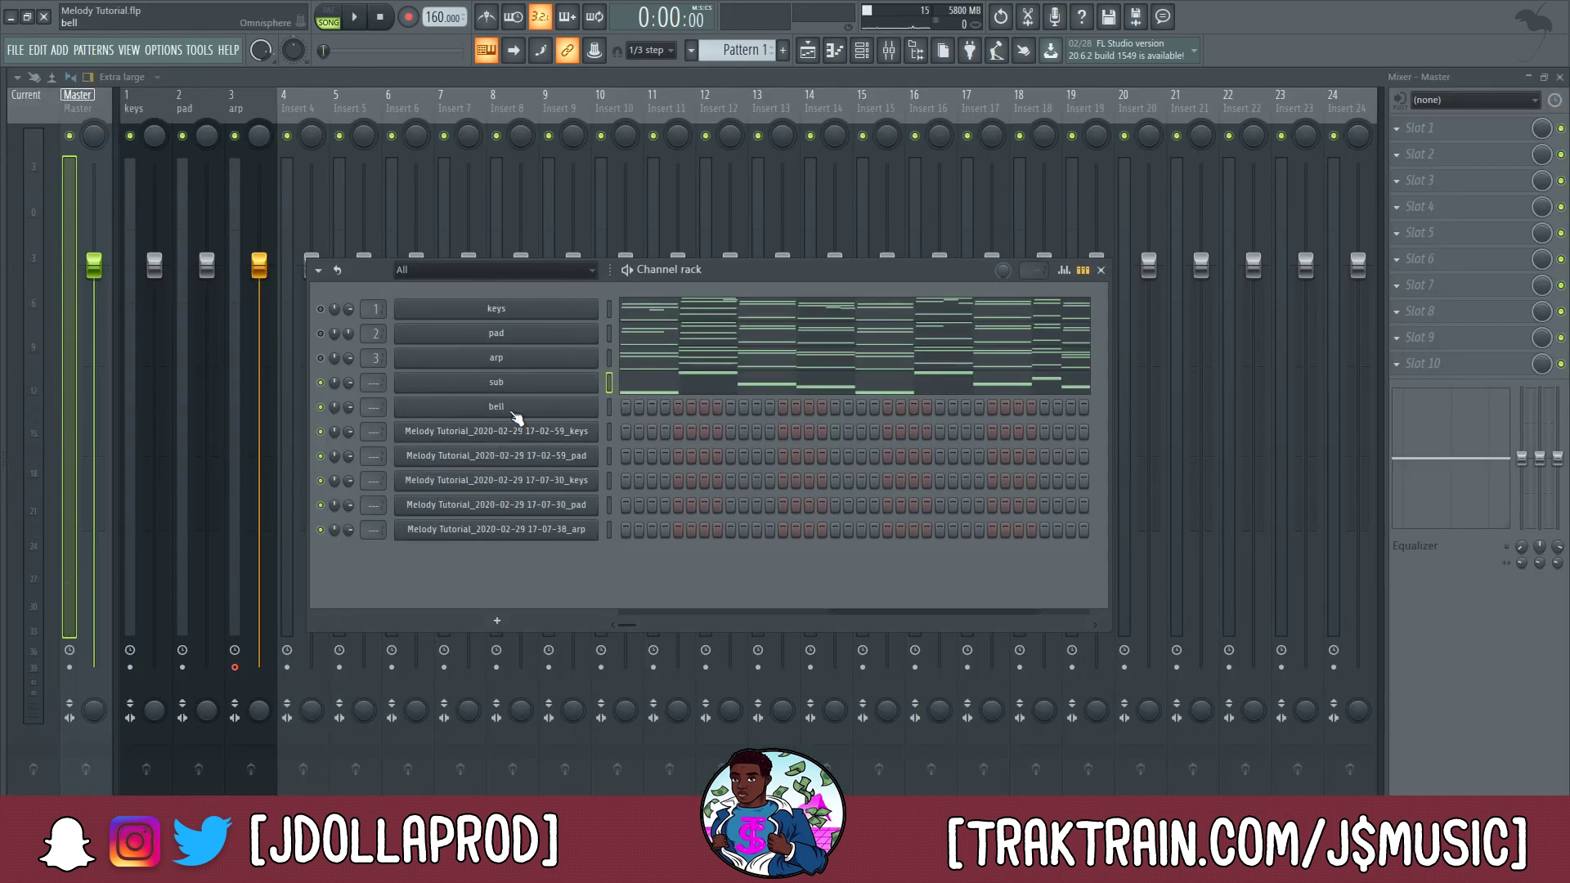
- Route the sub channel to mixer insert 4 and select bars 1 to 8 in the playlist
left_click(294, 215)
key("ctrl+l")
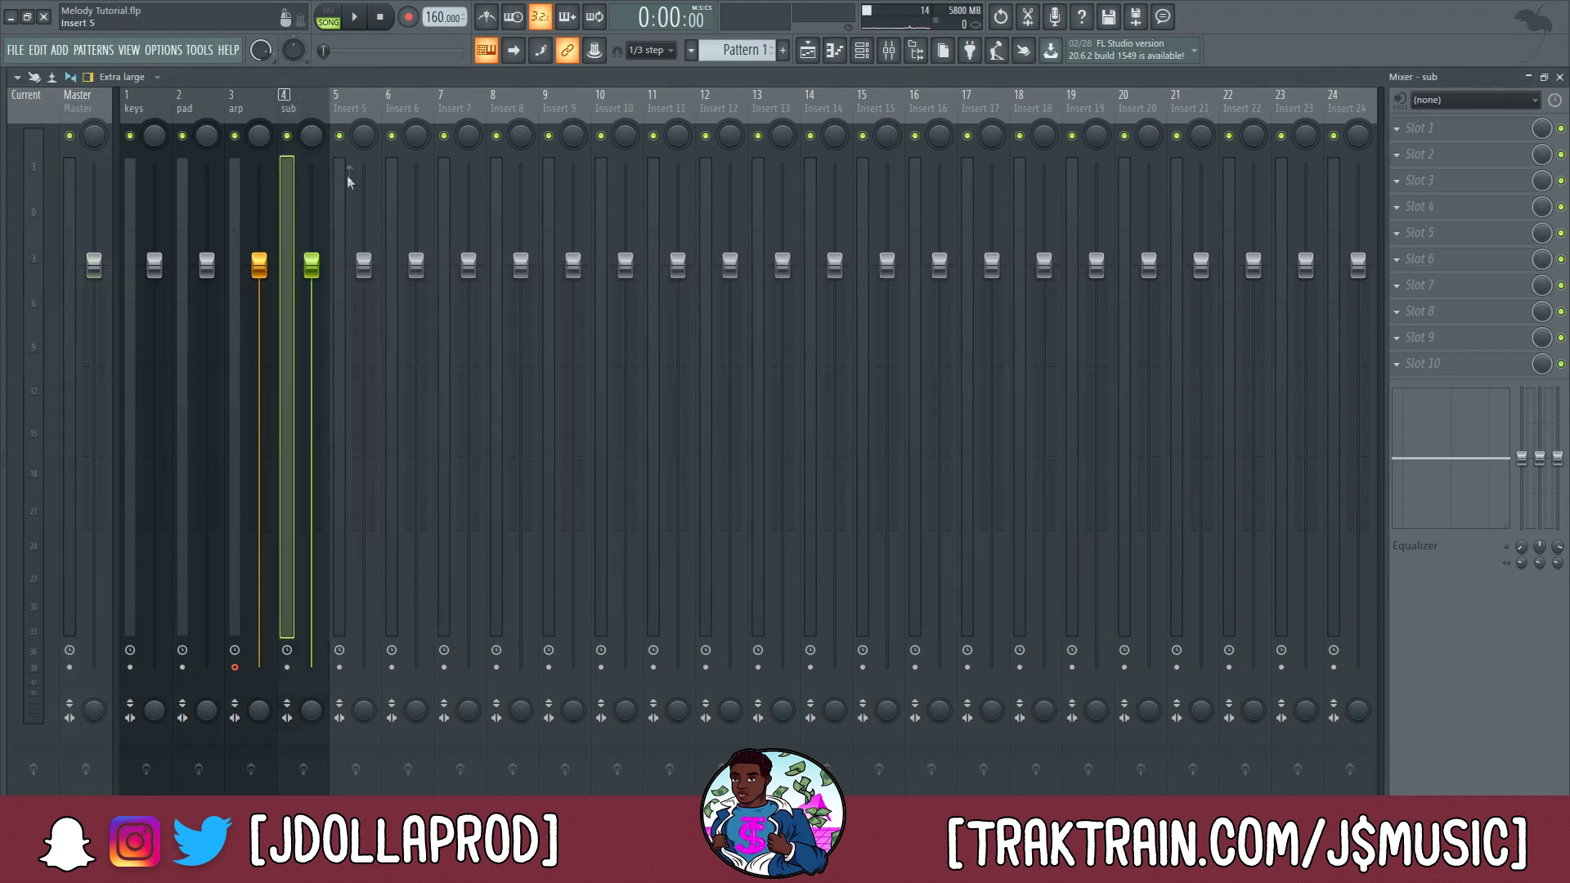
left_click(809, 51)
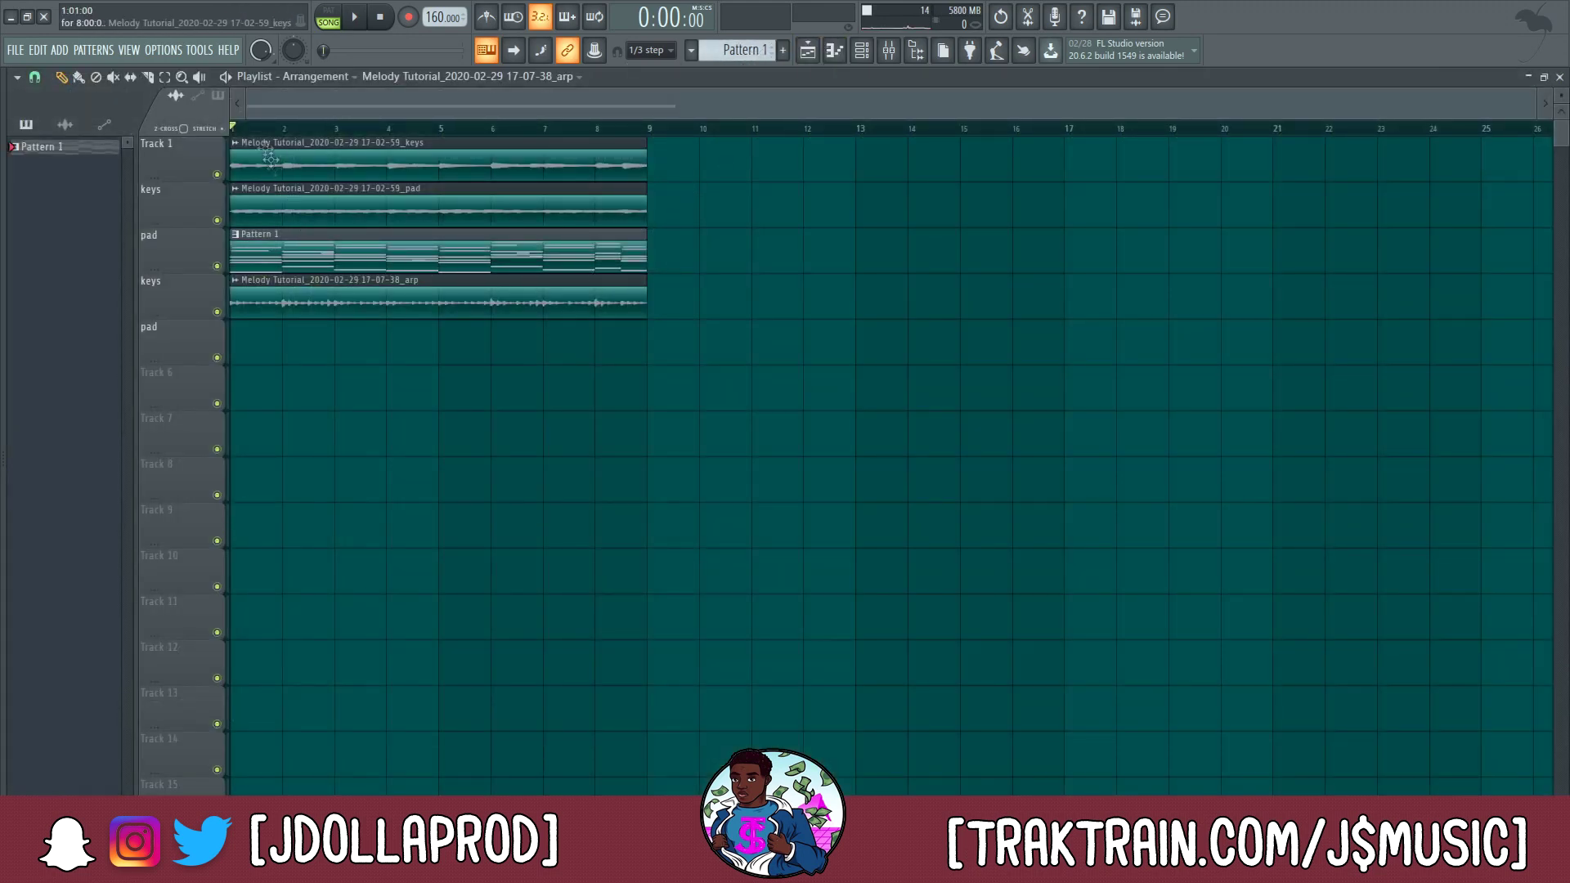
left_click_drag(652, 131, 231, 129)
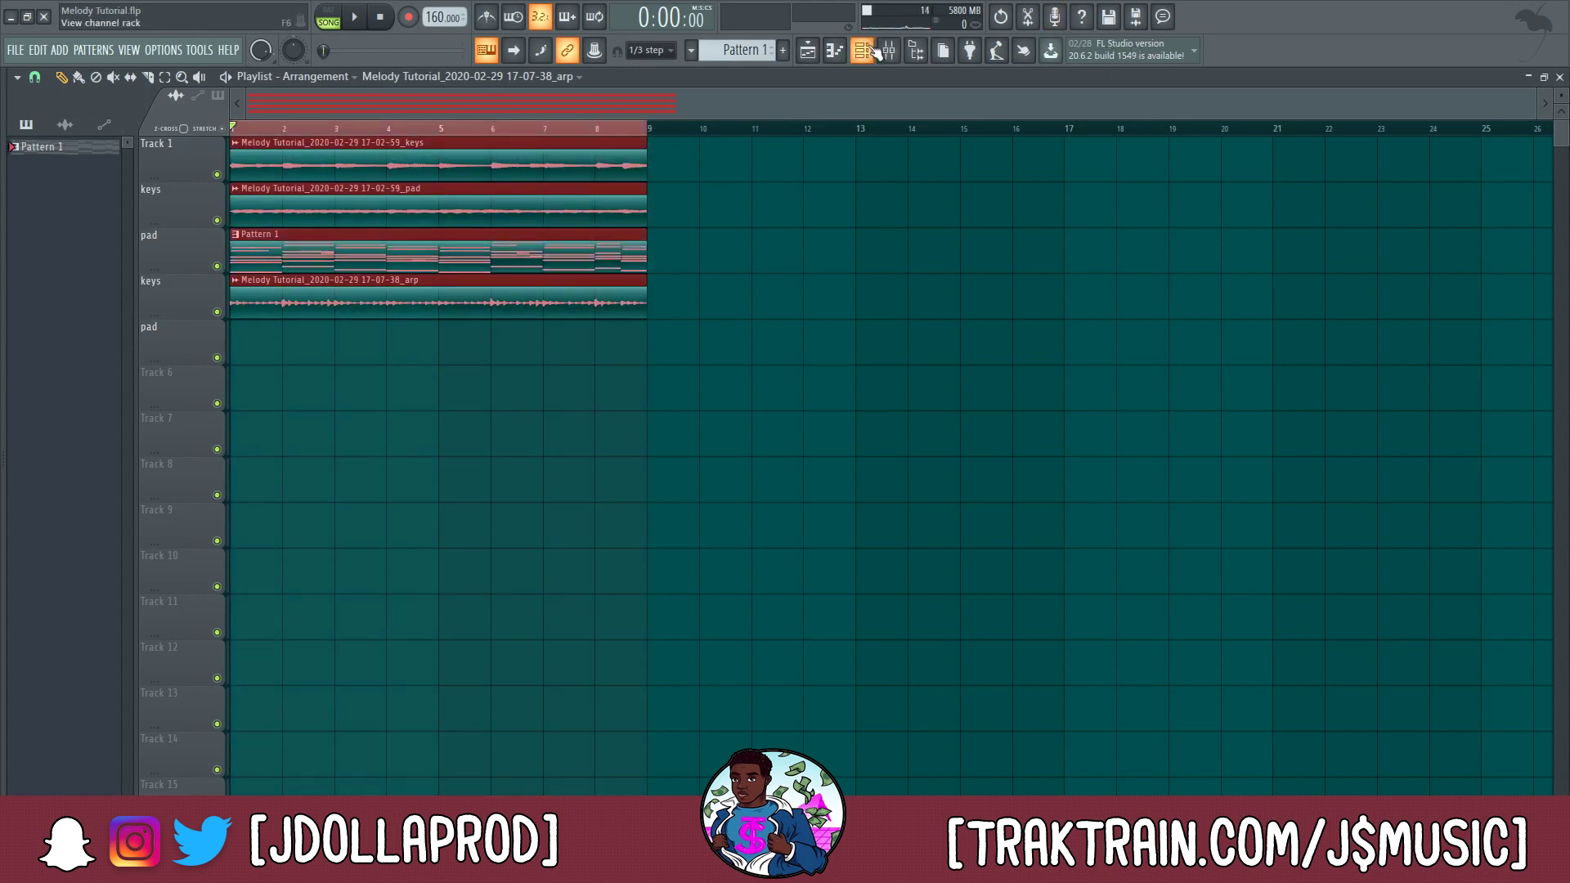
- Disarm the arp mixer track, arm the sub track, and record it into the playlist as an audio clip over bars 1 to 8
left_click(889, 50)
left_click(234, 667)
left_click(287, 668)
left_click(408, 16)
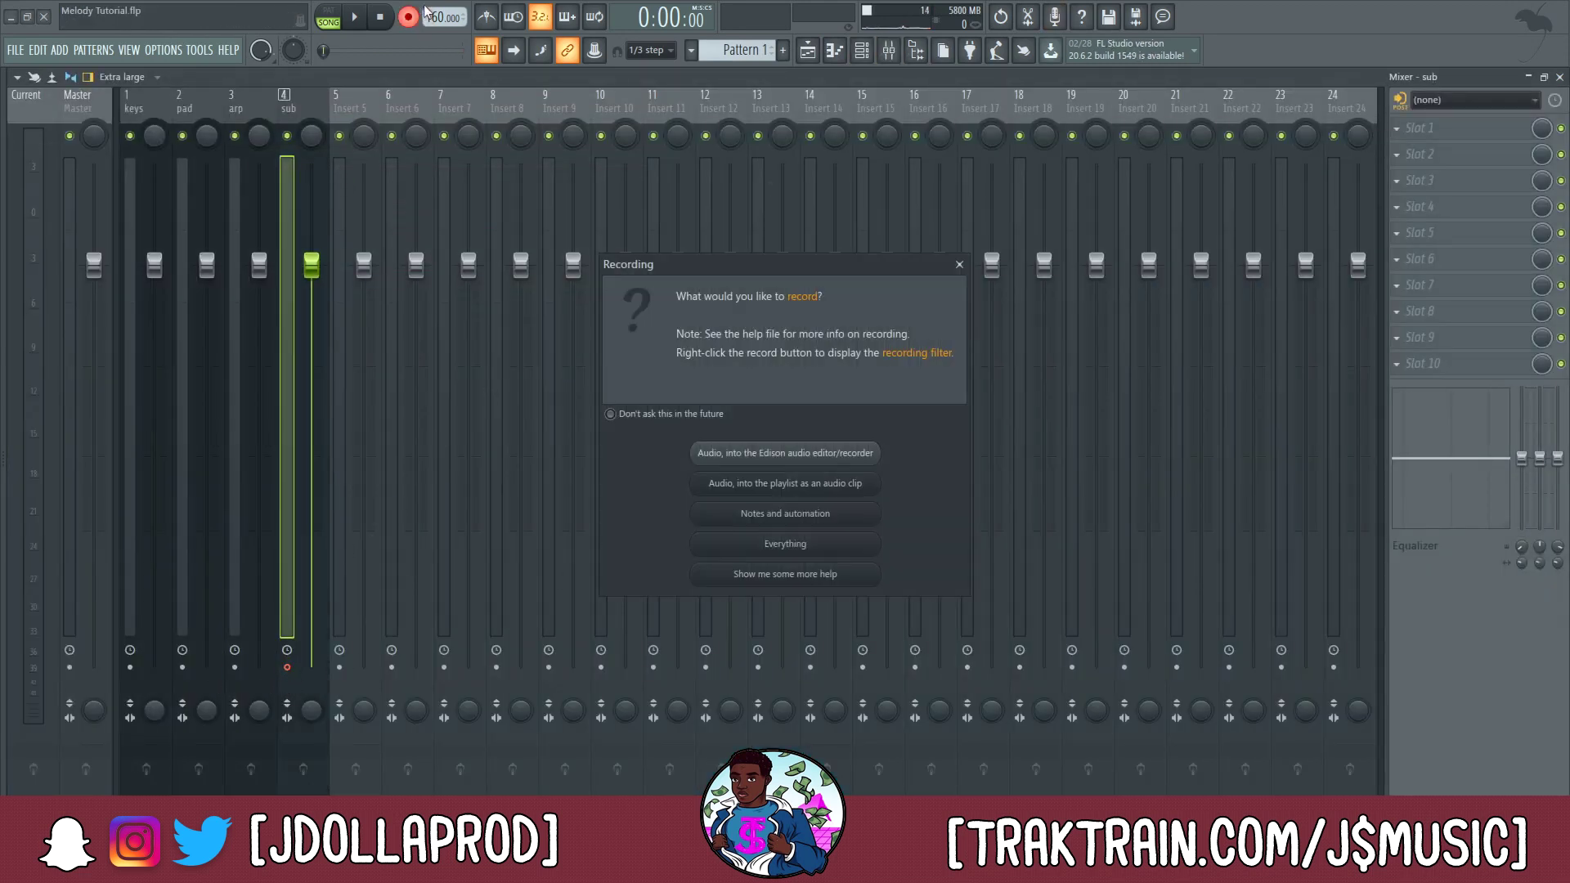
left_click(961, 264)
key("space")
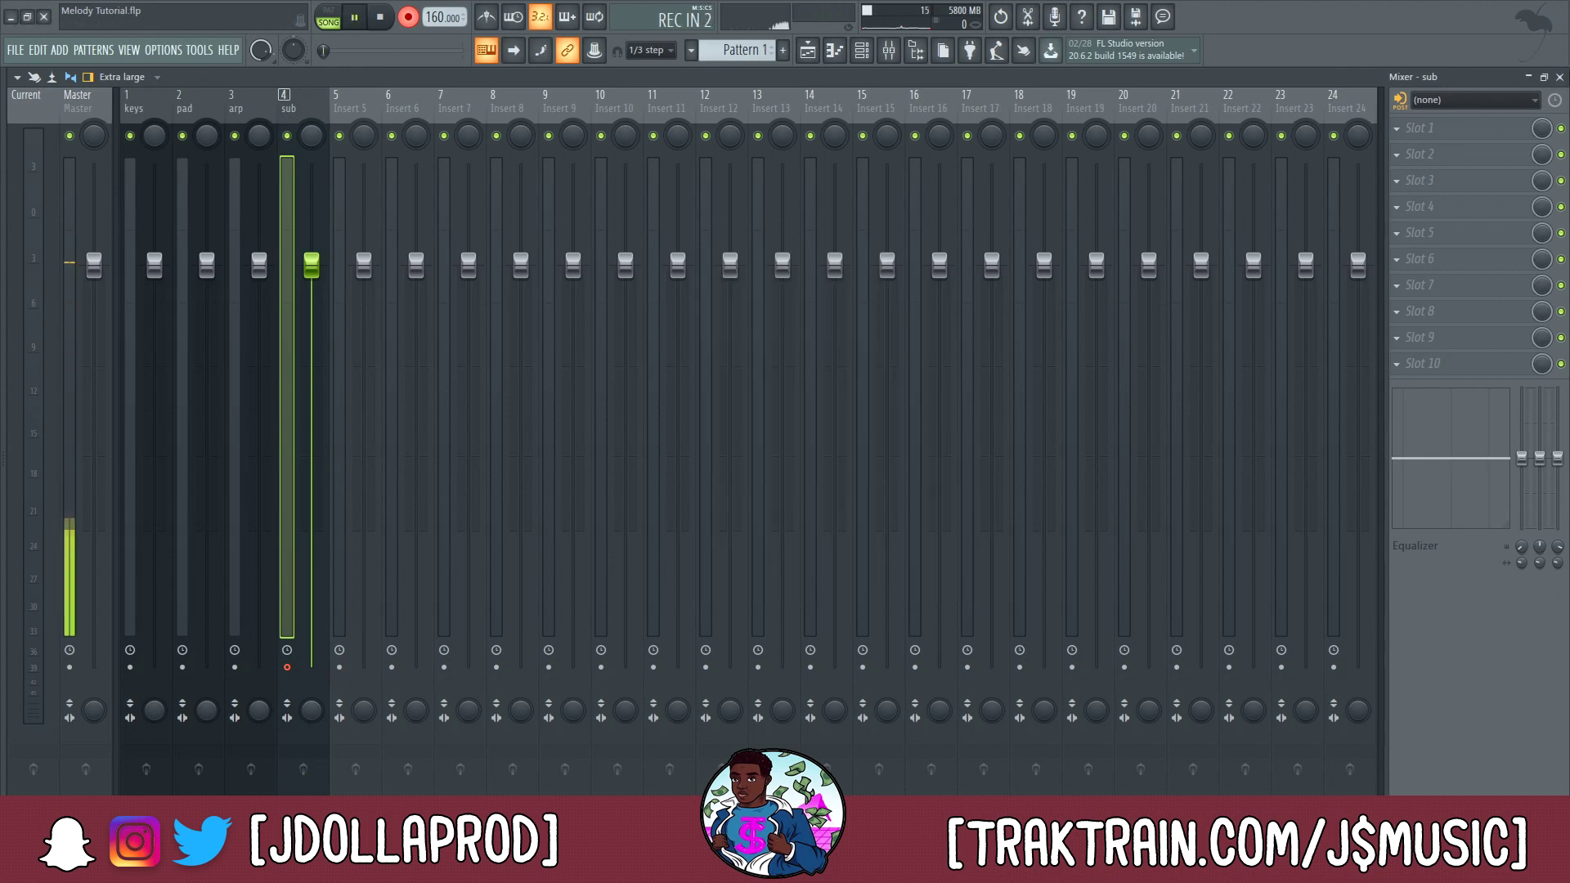
left_click(1559, 76)
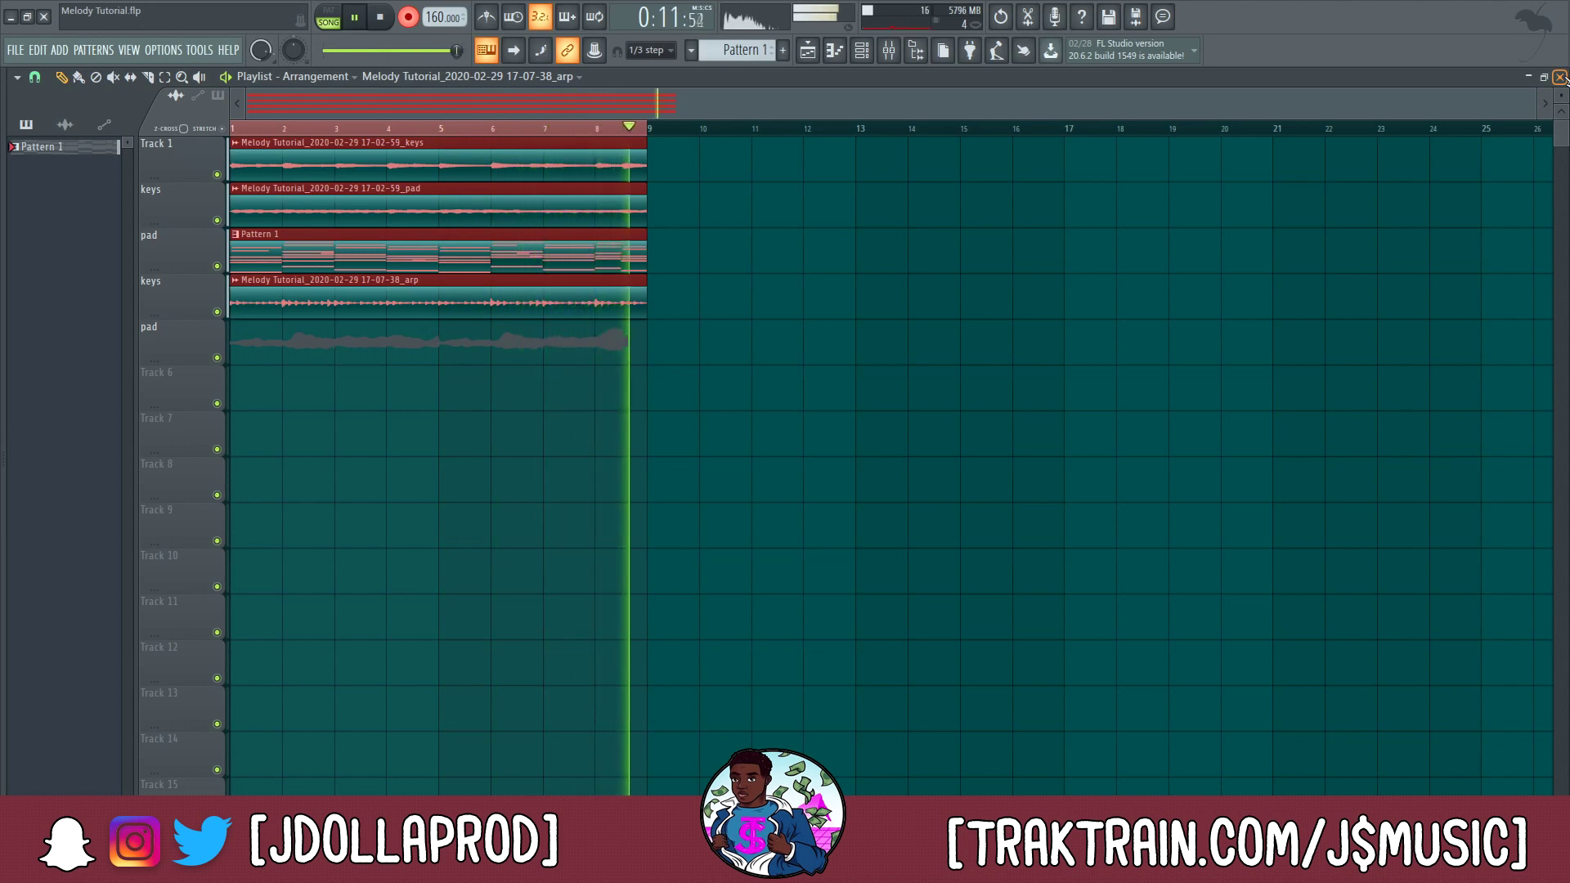
key("space")
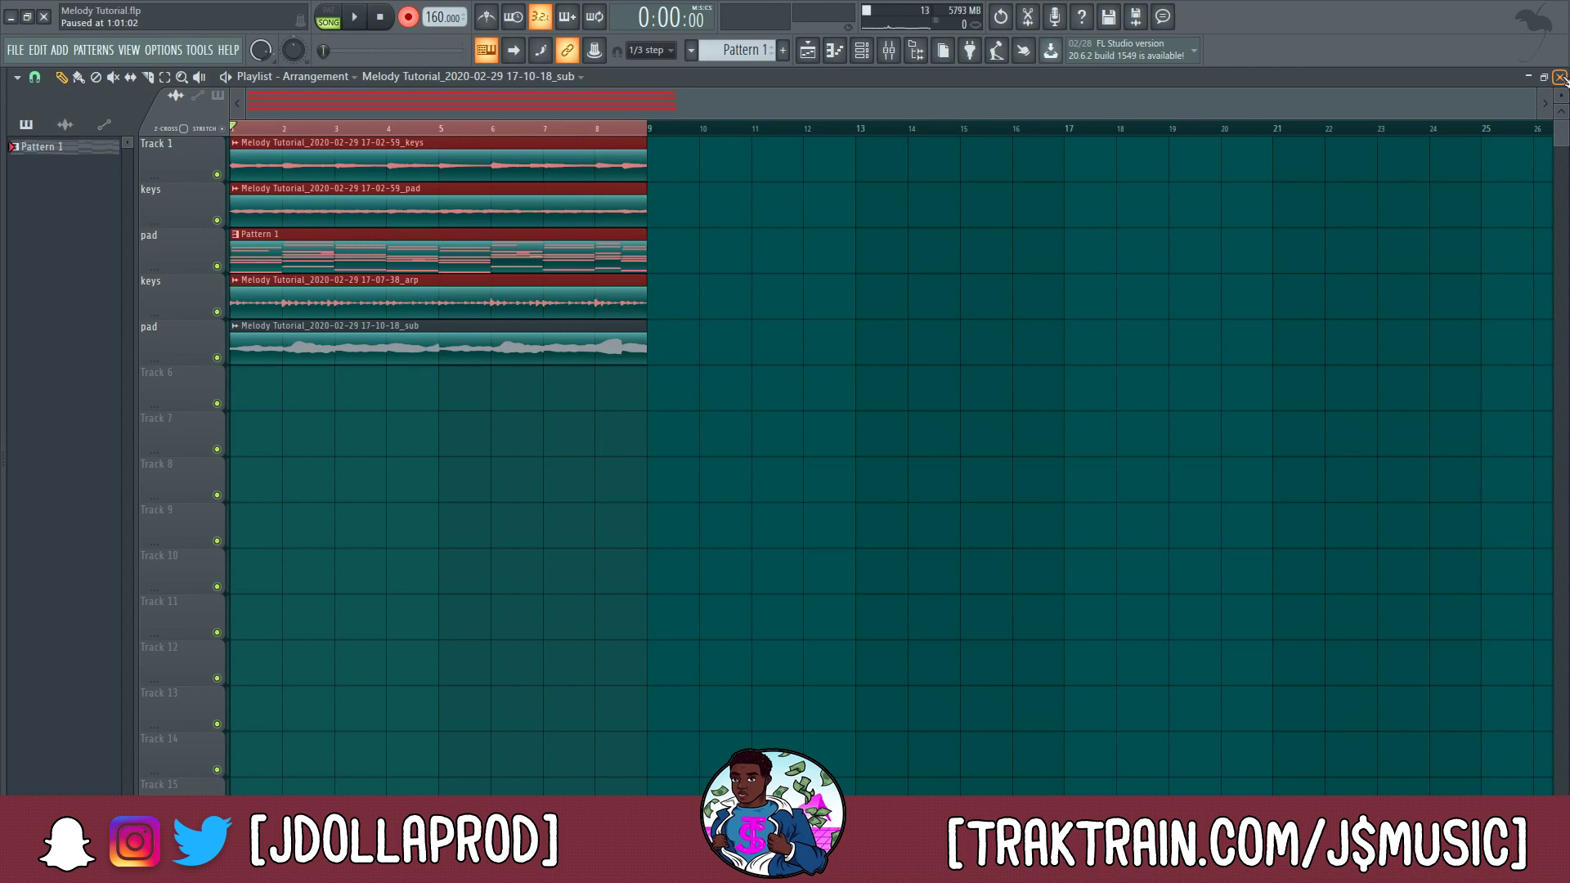
right_click(564, 128)
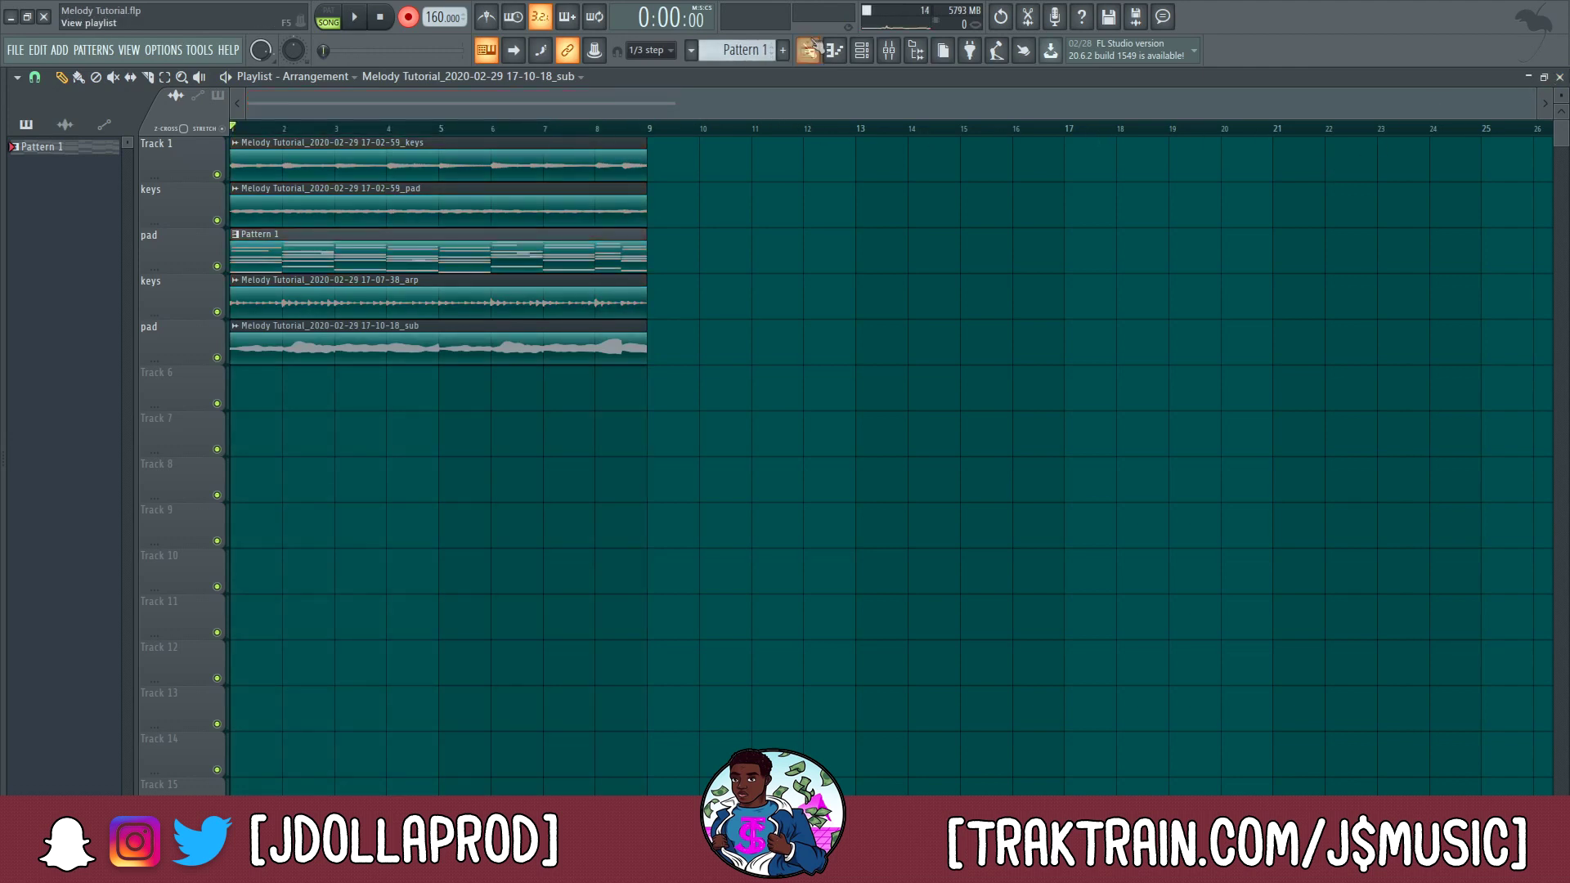
left_click(863, 51)
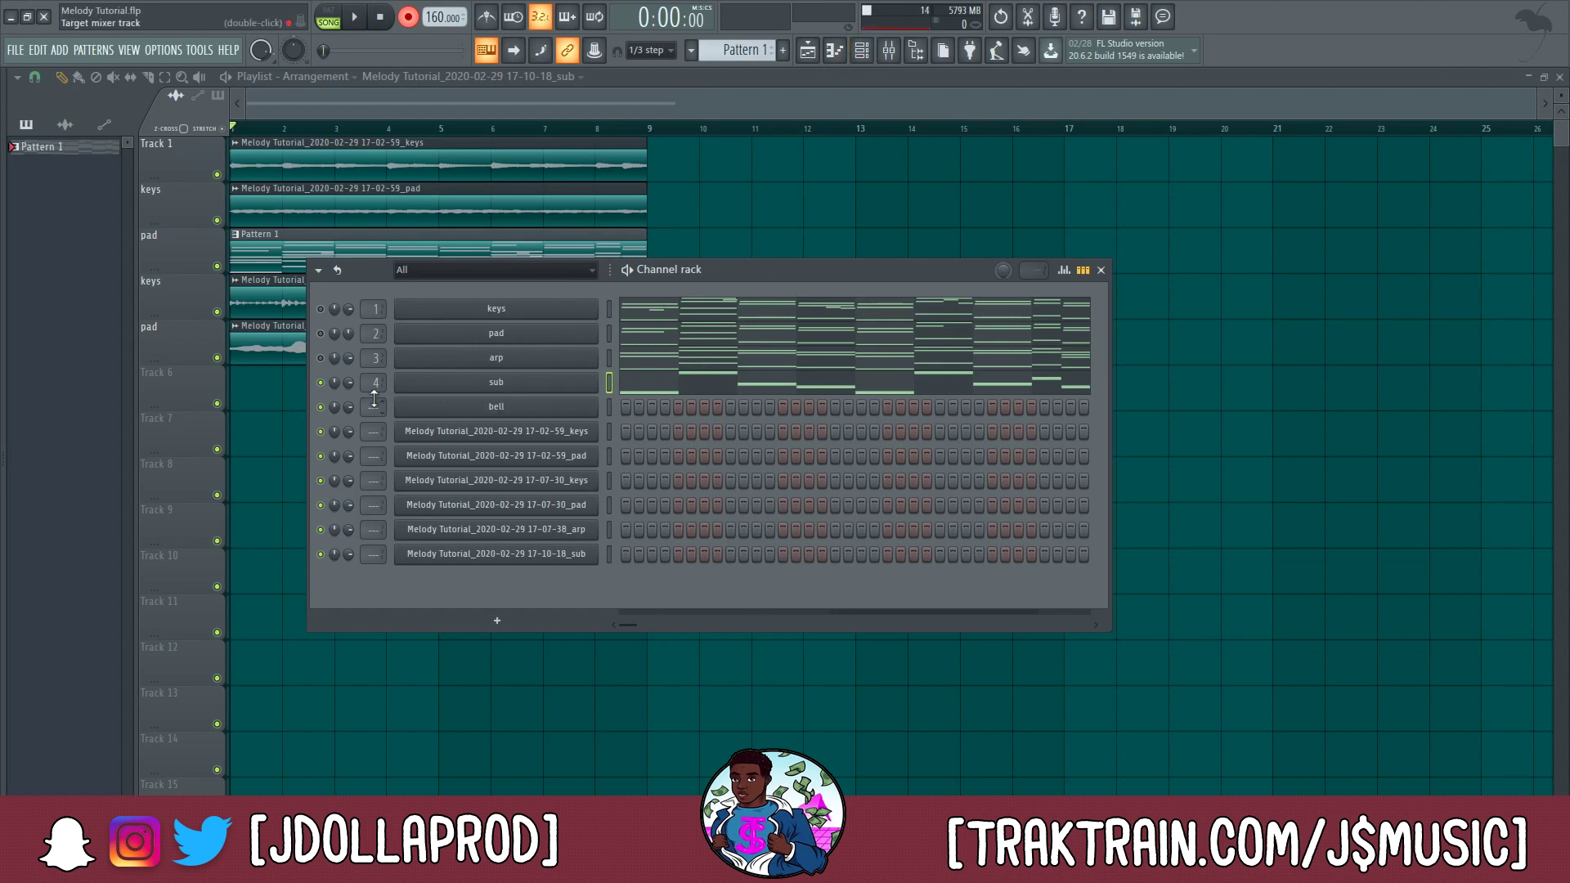
- Open the bell channel's Omnisphere and browse the patches in the Bells and Vibes category
left_click(498, 407)
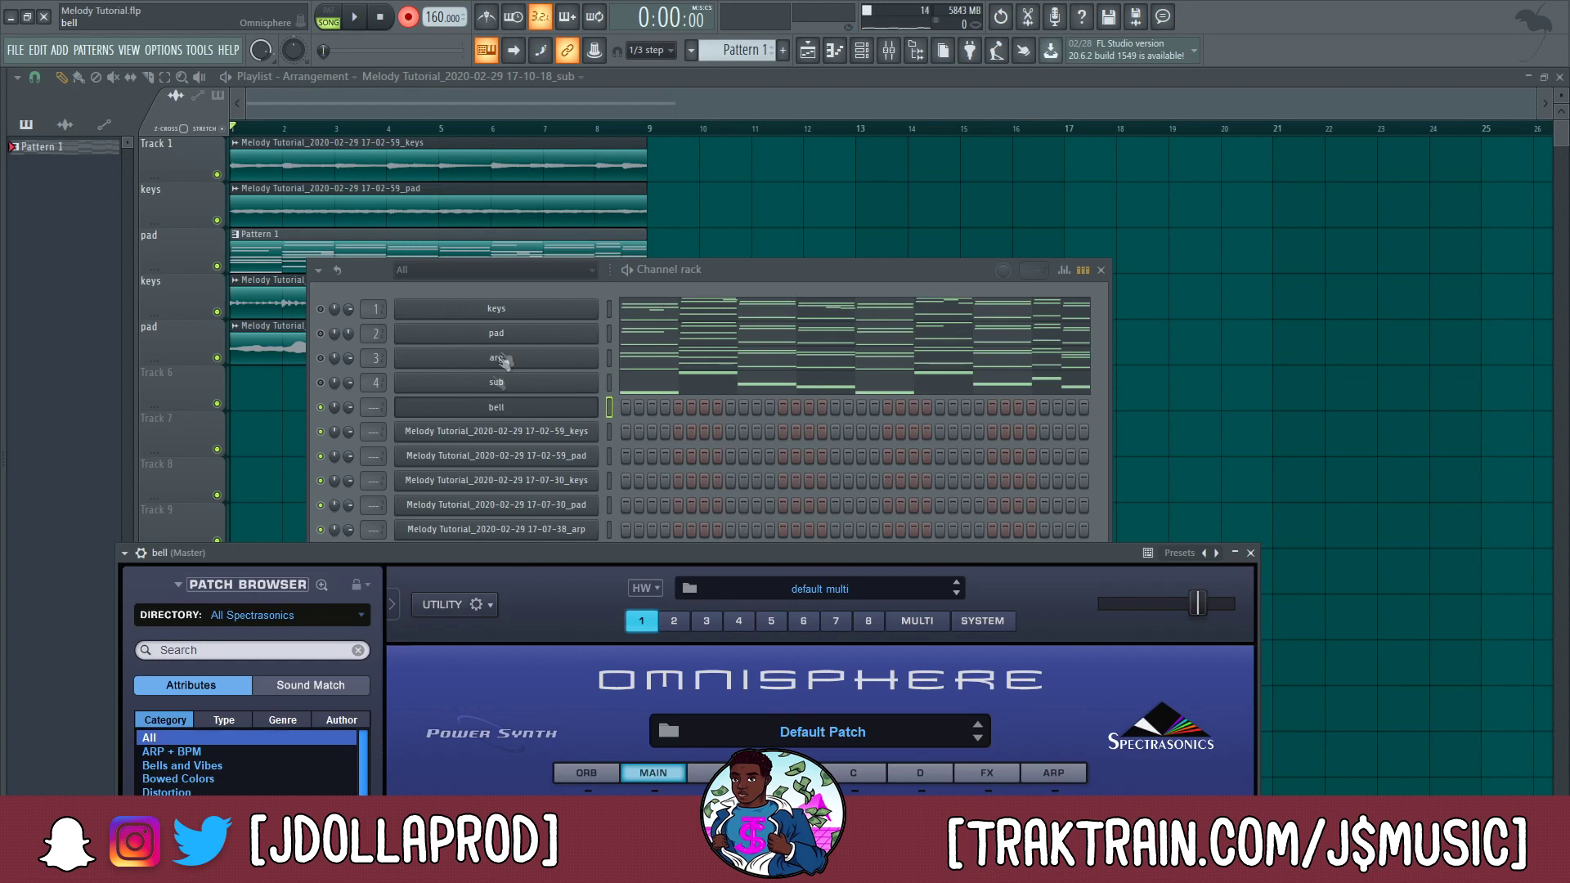
left_click_drag(606, 558, 895, 149)
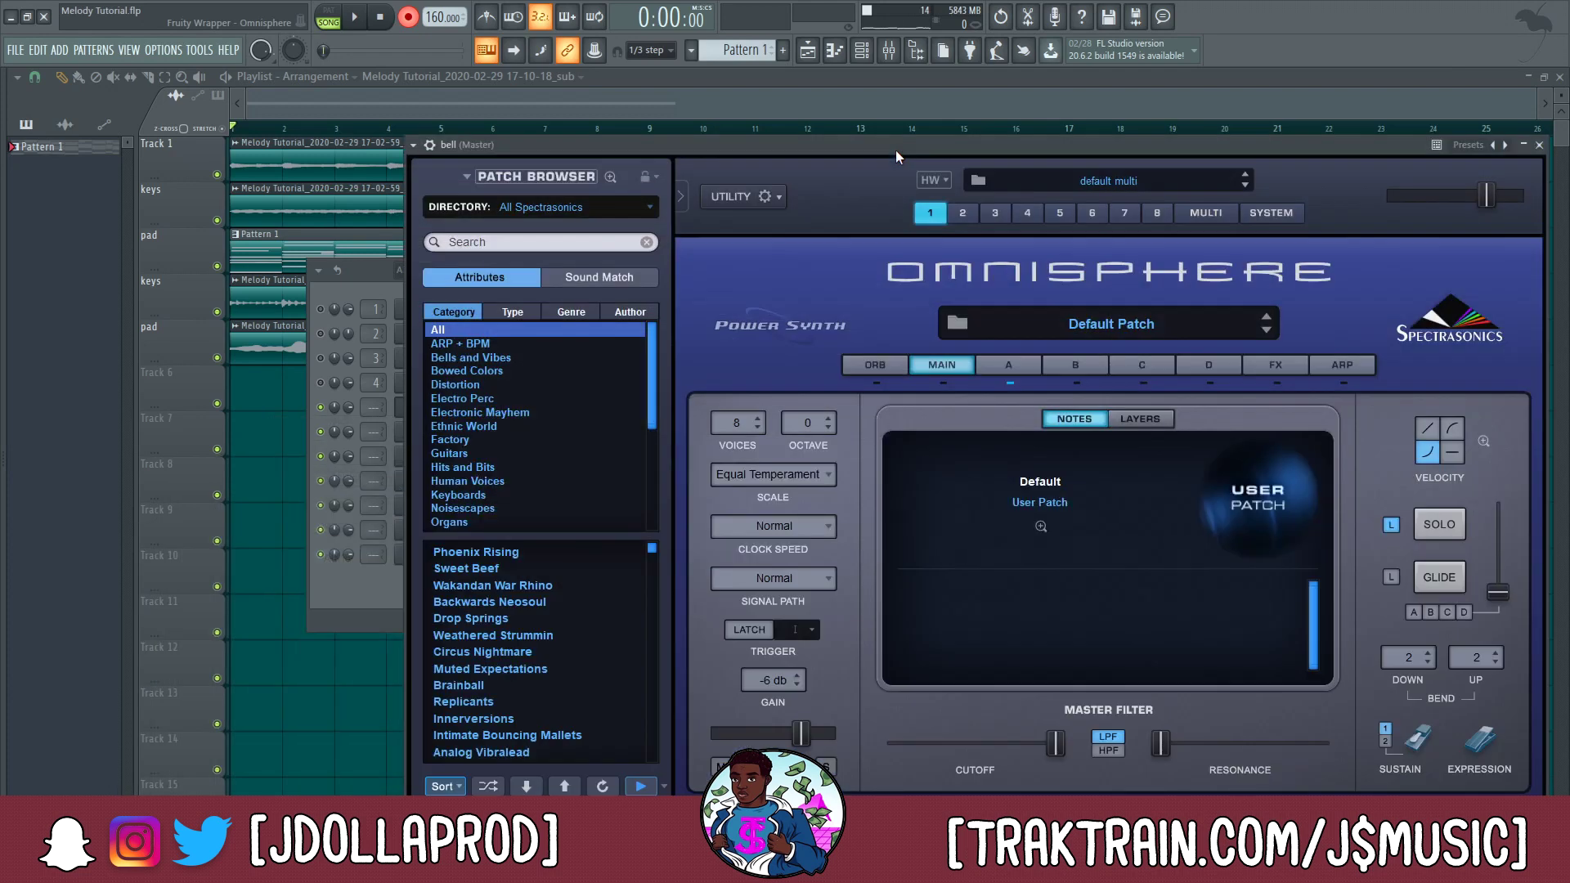
scroll(487, 443, "down", 3)
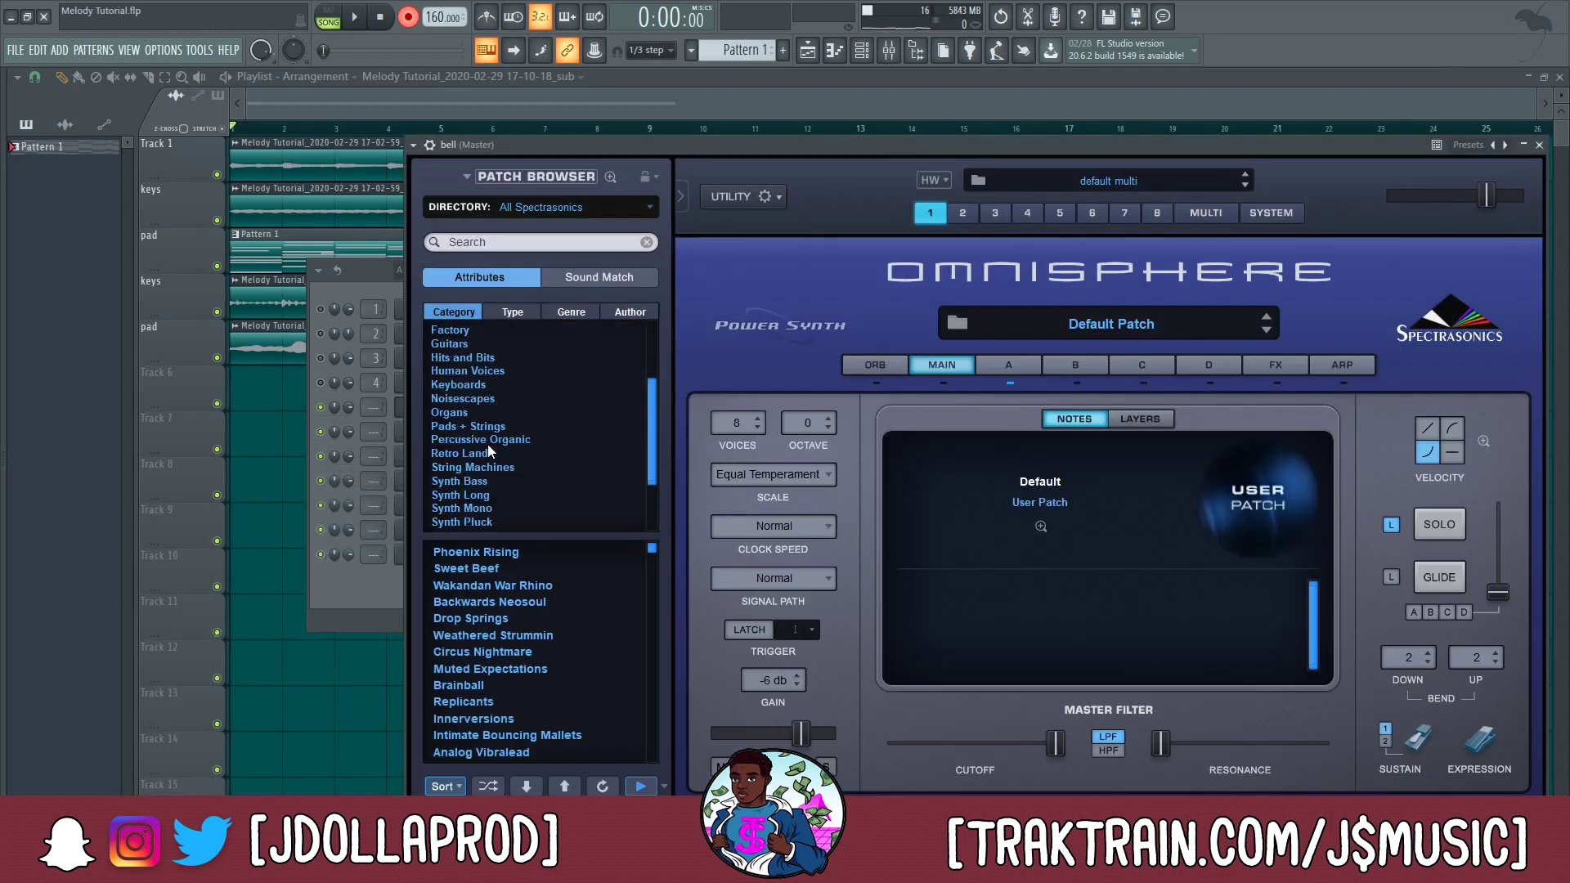
scroll(536, 429, "up", 3)
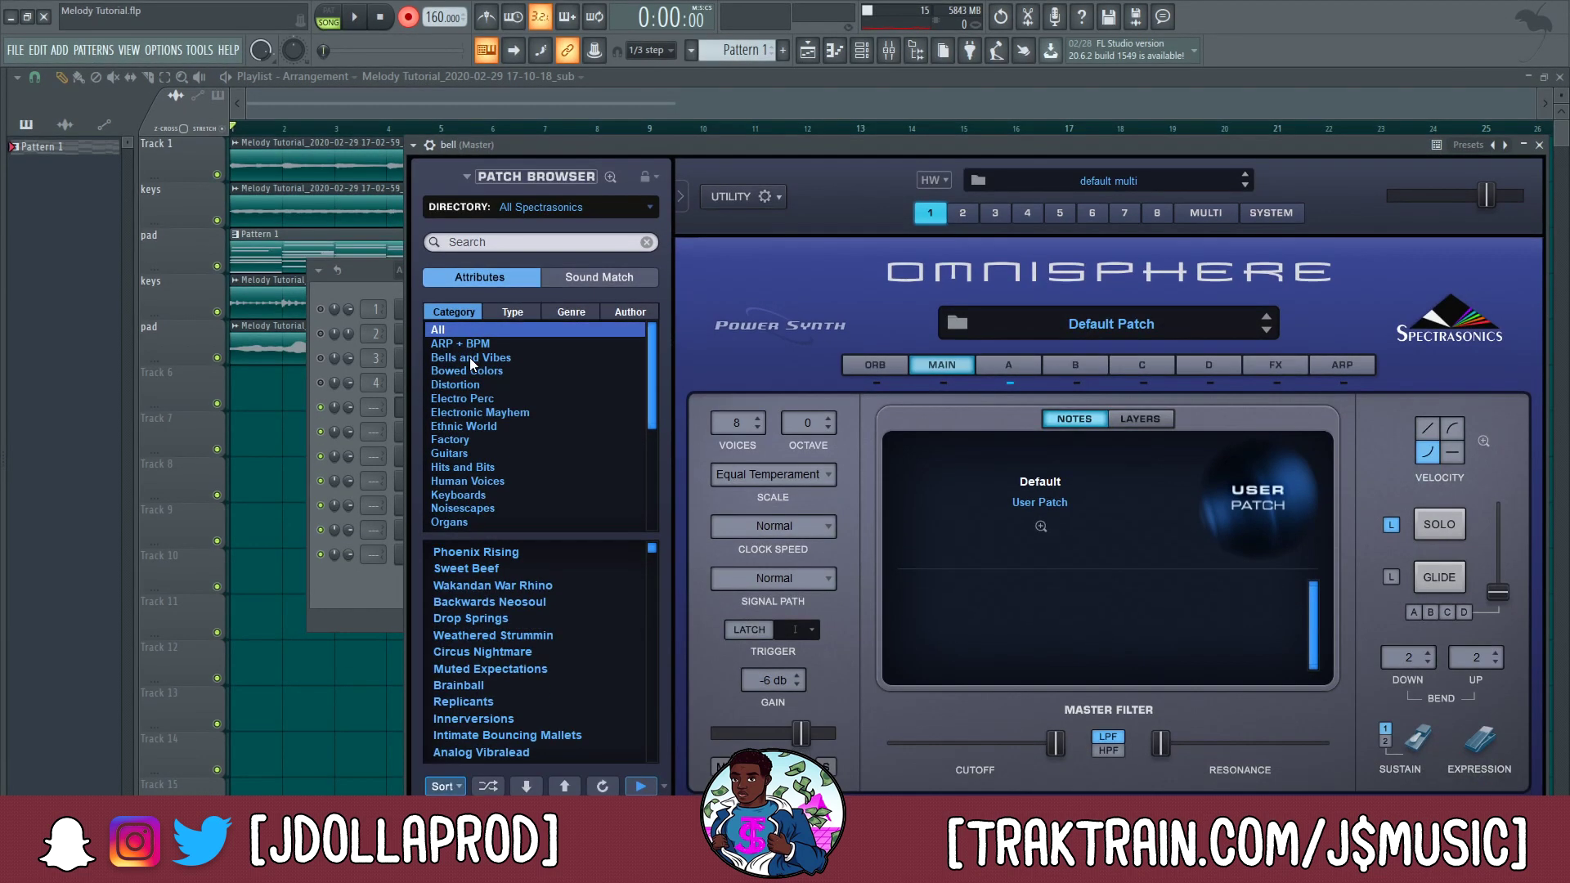
left_click(470, 372)
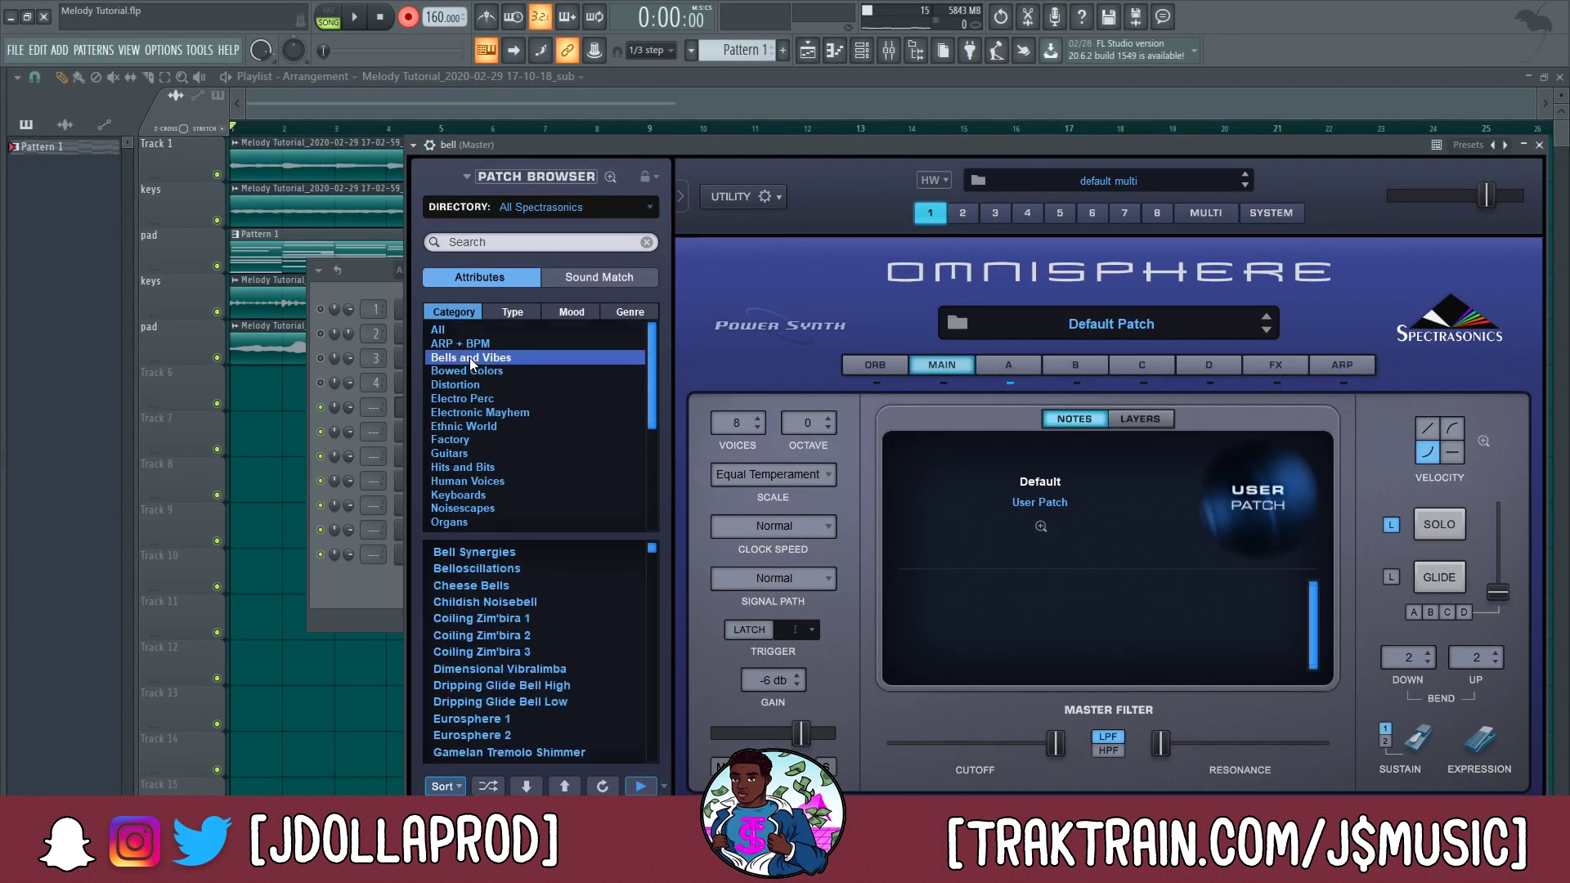
scroll(524, 631, "down", 10)
scroll(523, 635, "down", 5)
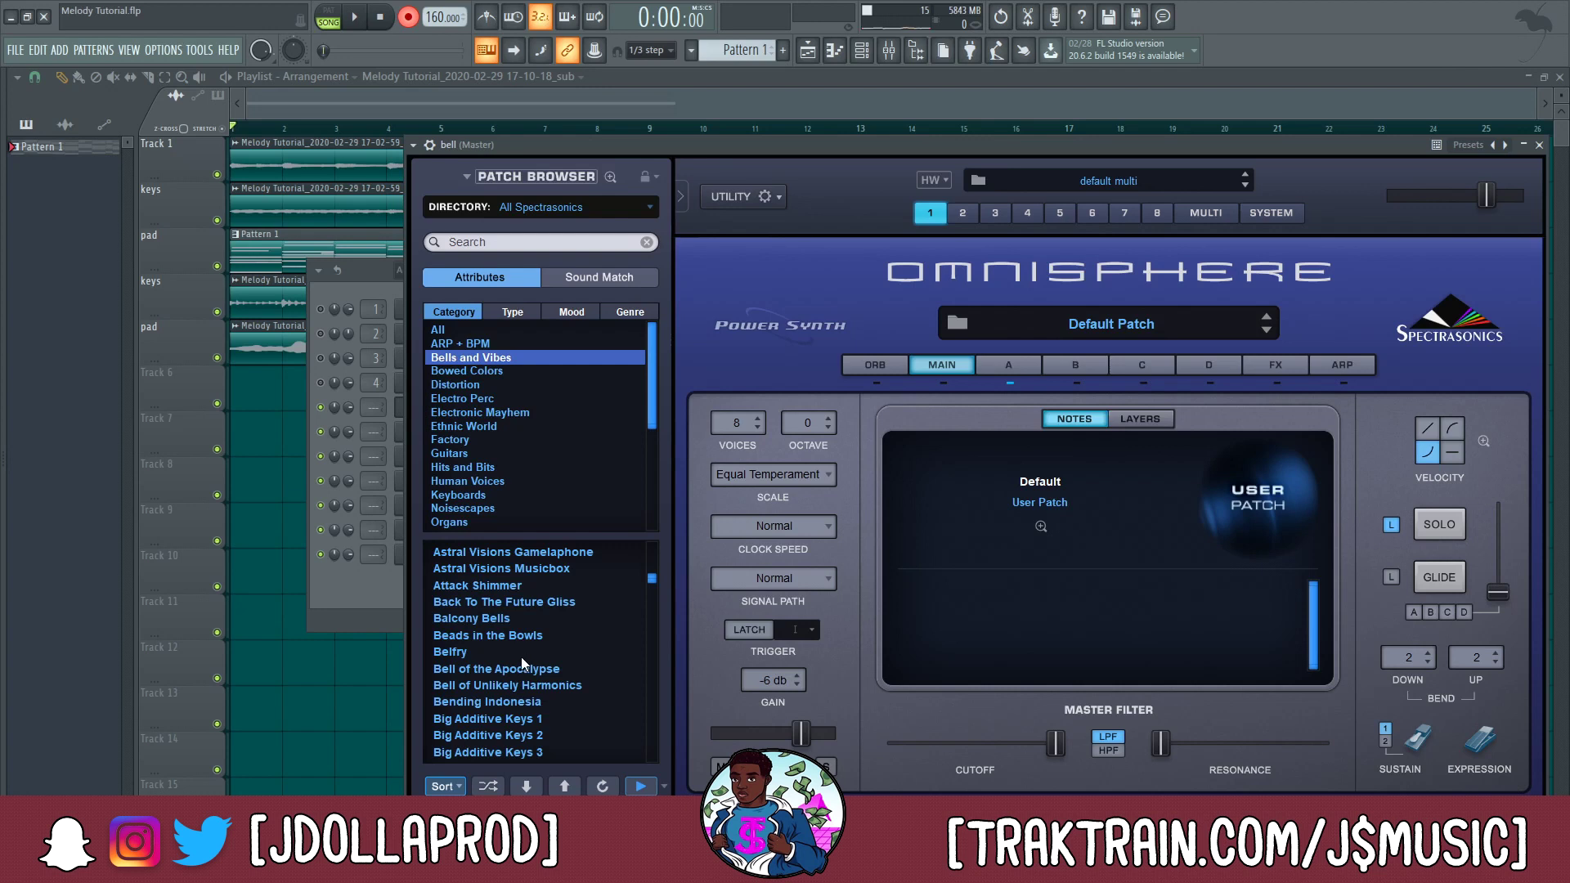
scroll(519, 739, "down", 10)
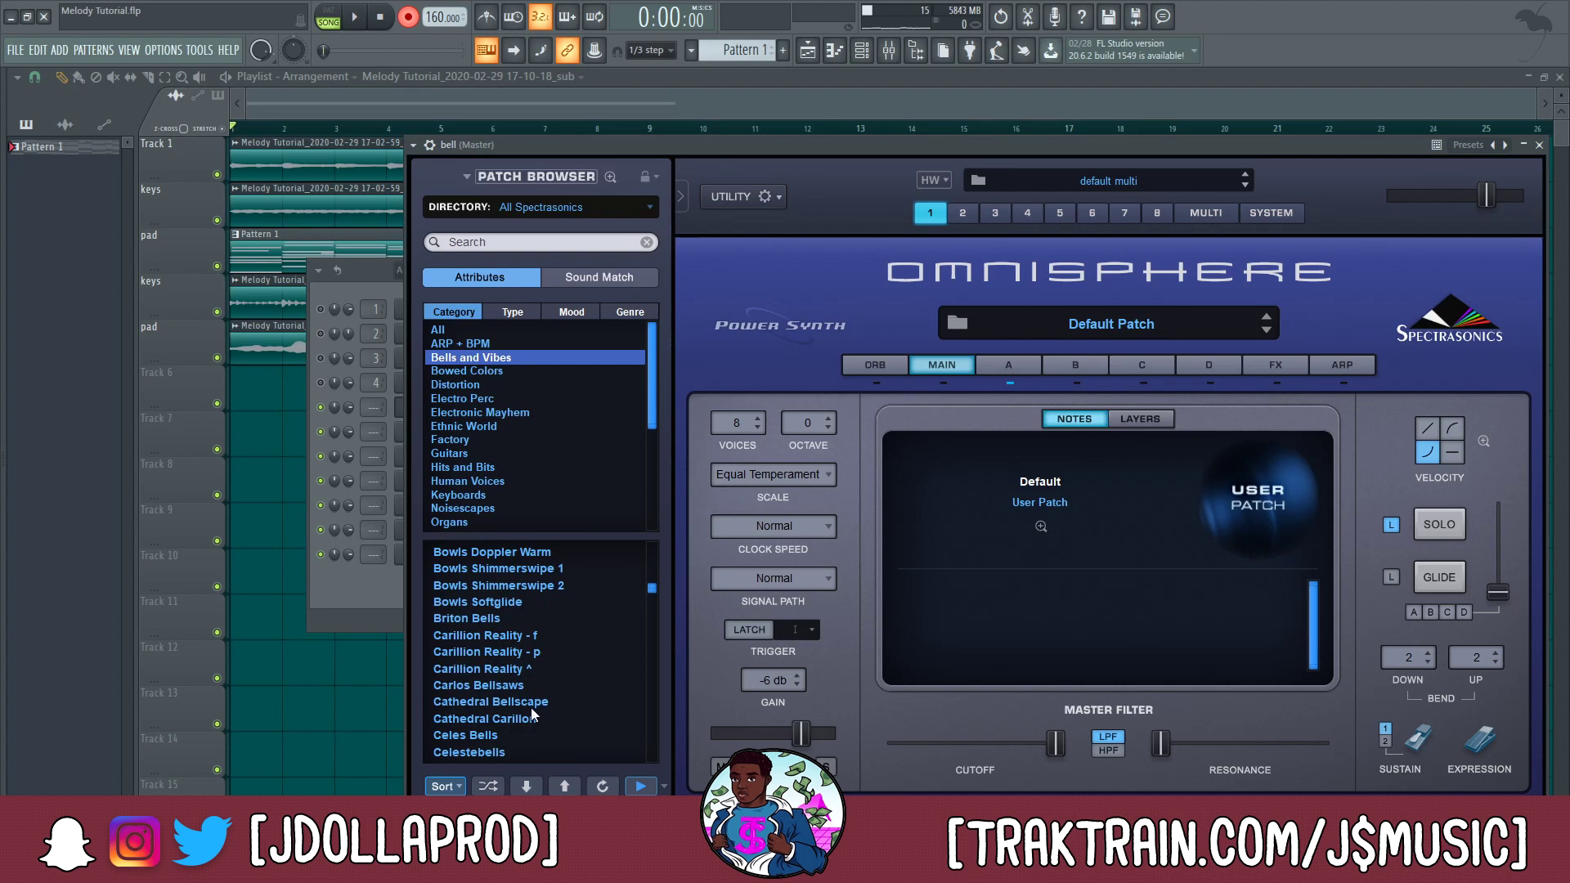
scroll(532, 704, "down", 5)
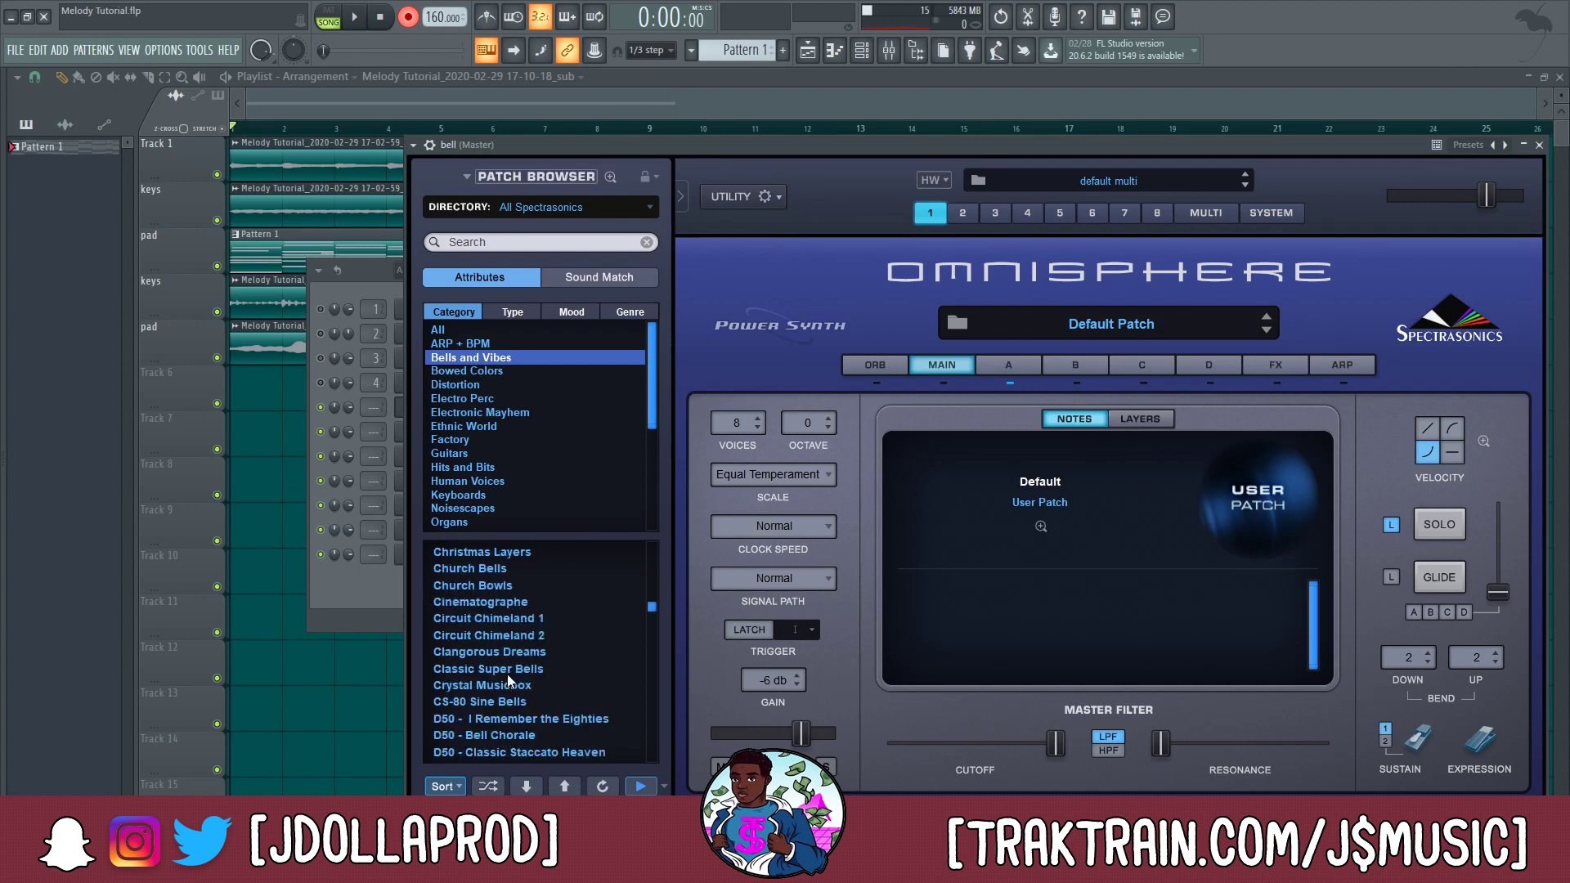
scroll(507, 679, "down", 5)
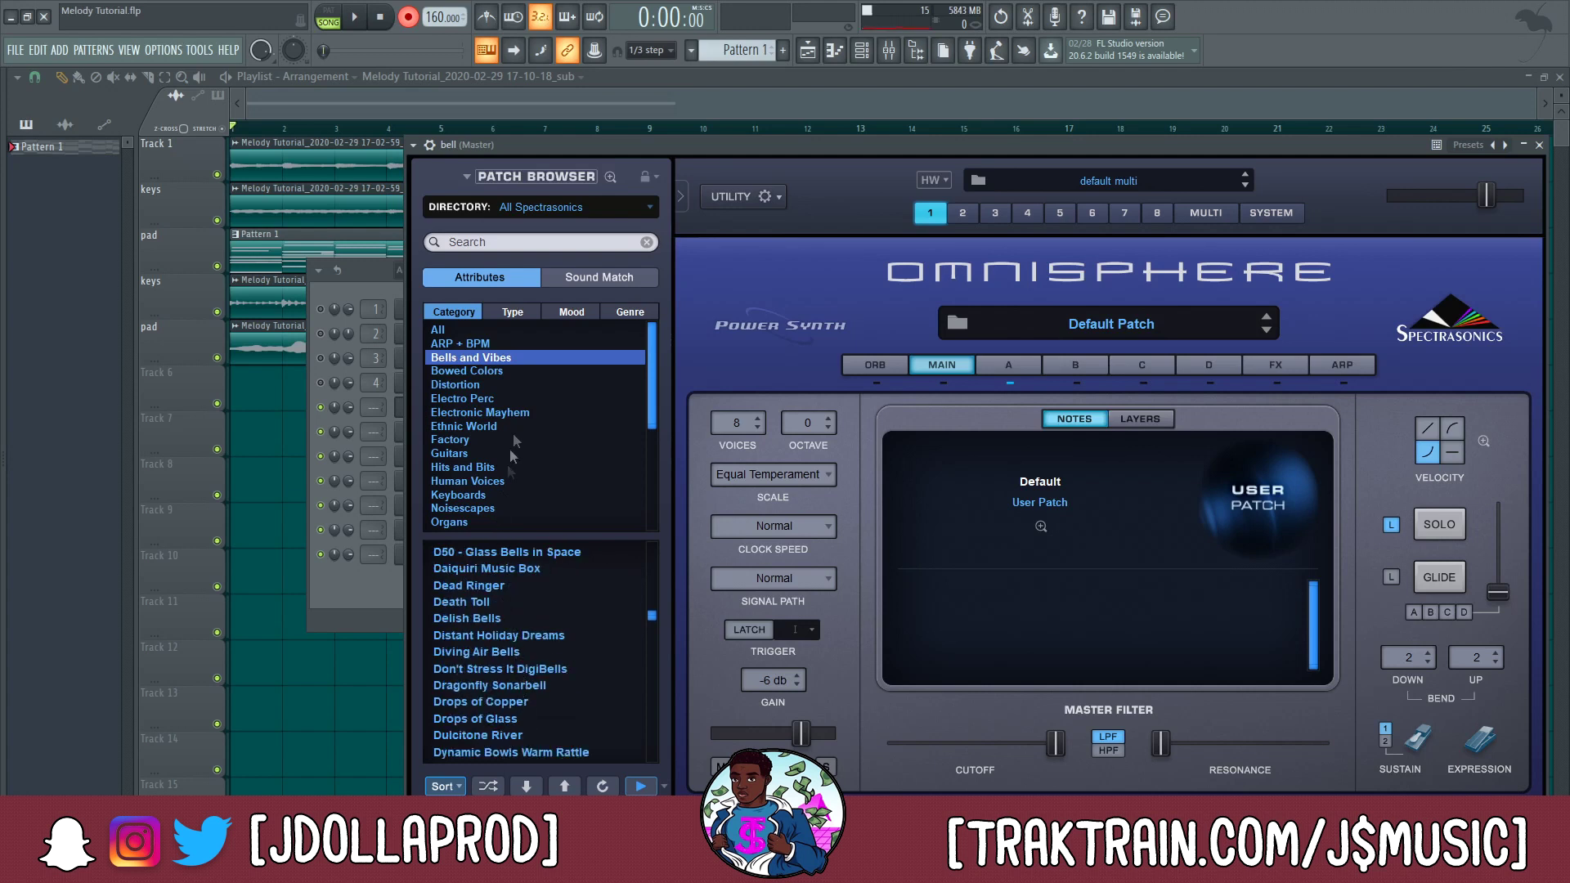
- Narrow the patches to type Bells Ambient, mood Childlike and genre Ambient, and load Childhood Bells
left_click(510, 312)
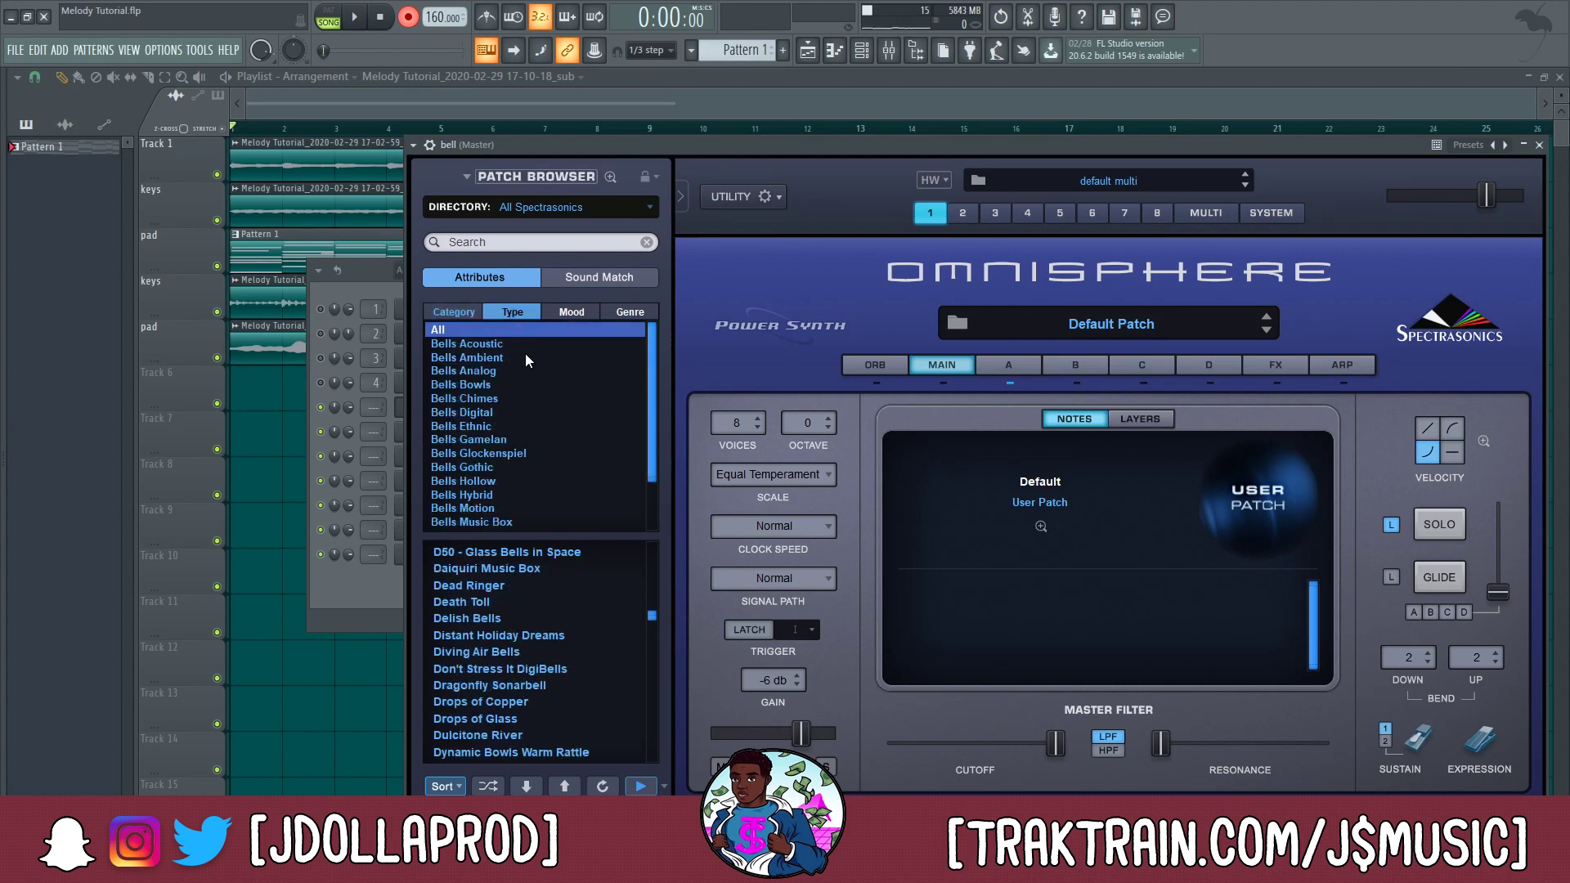
left_click(497, 359)
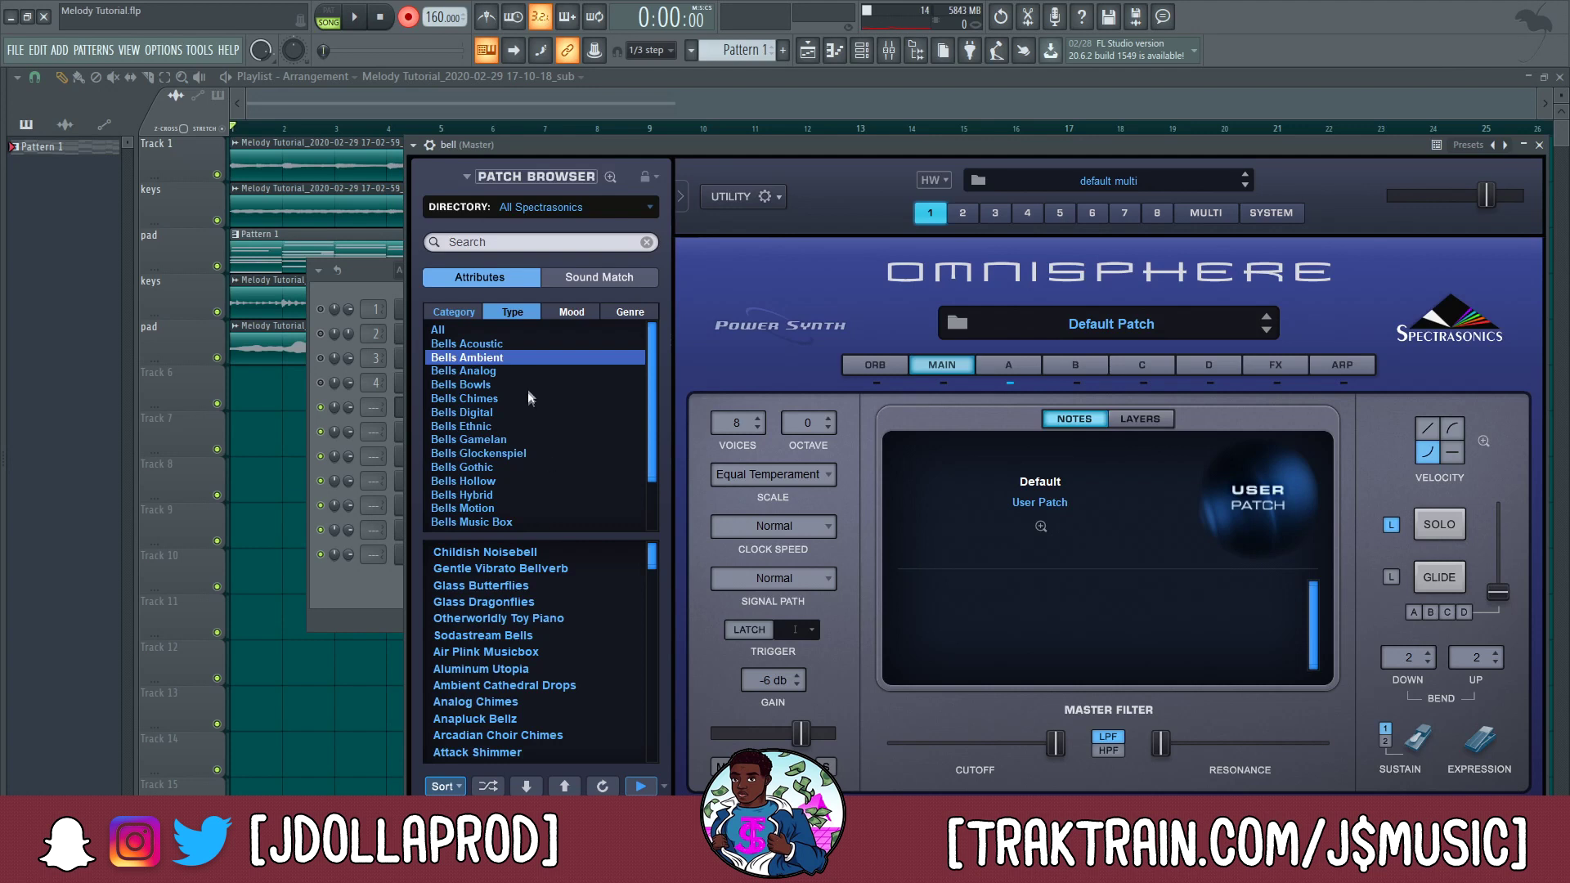
left_click(570, 313)
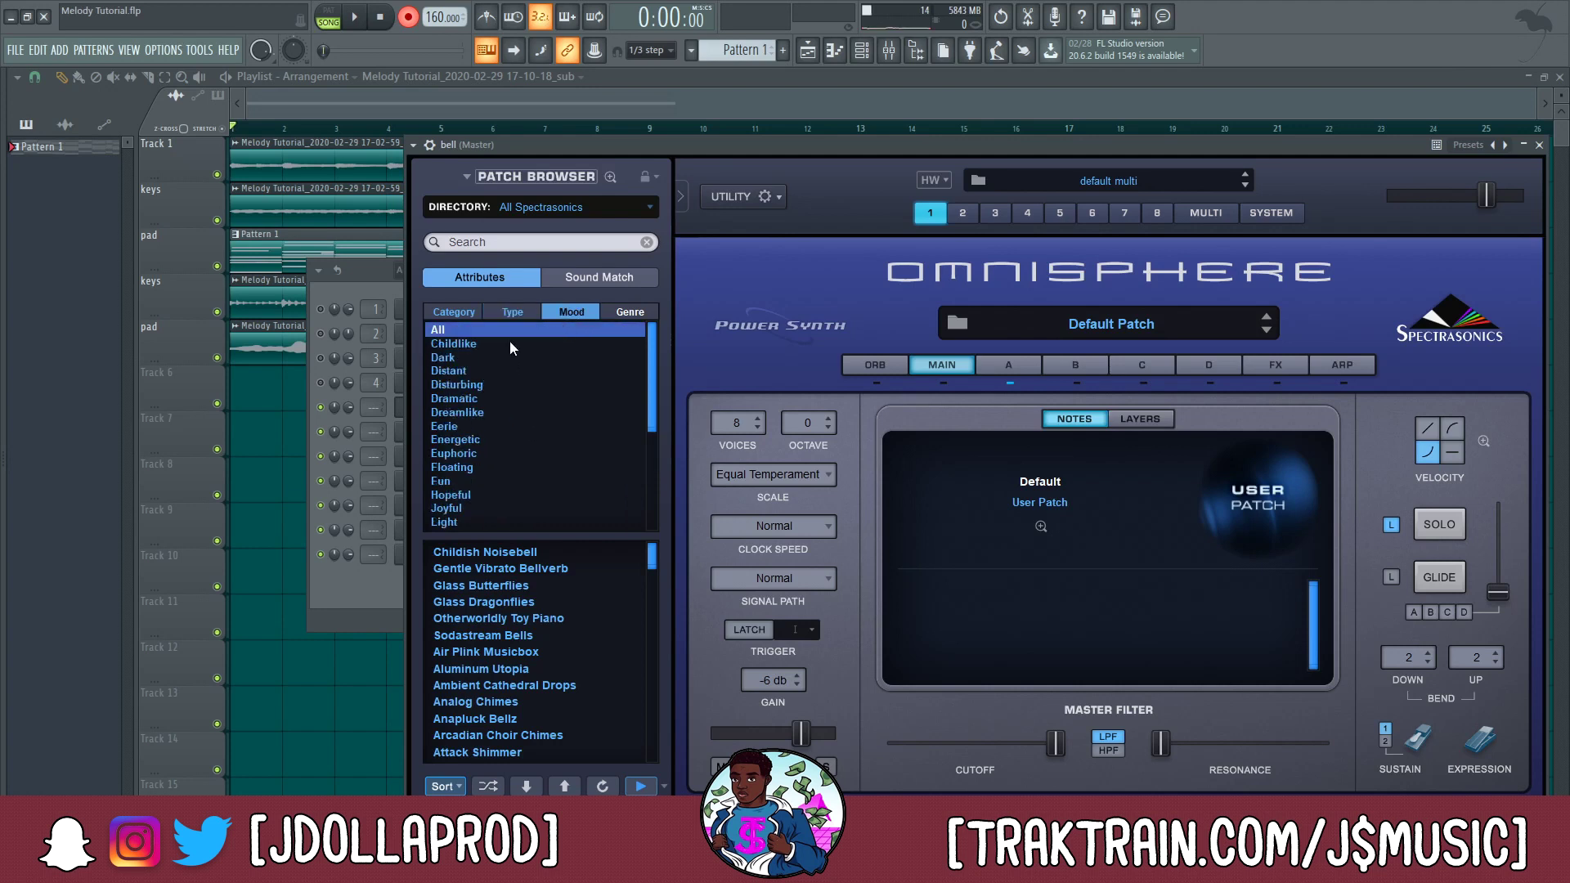
left_click(462, 356)
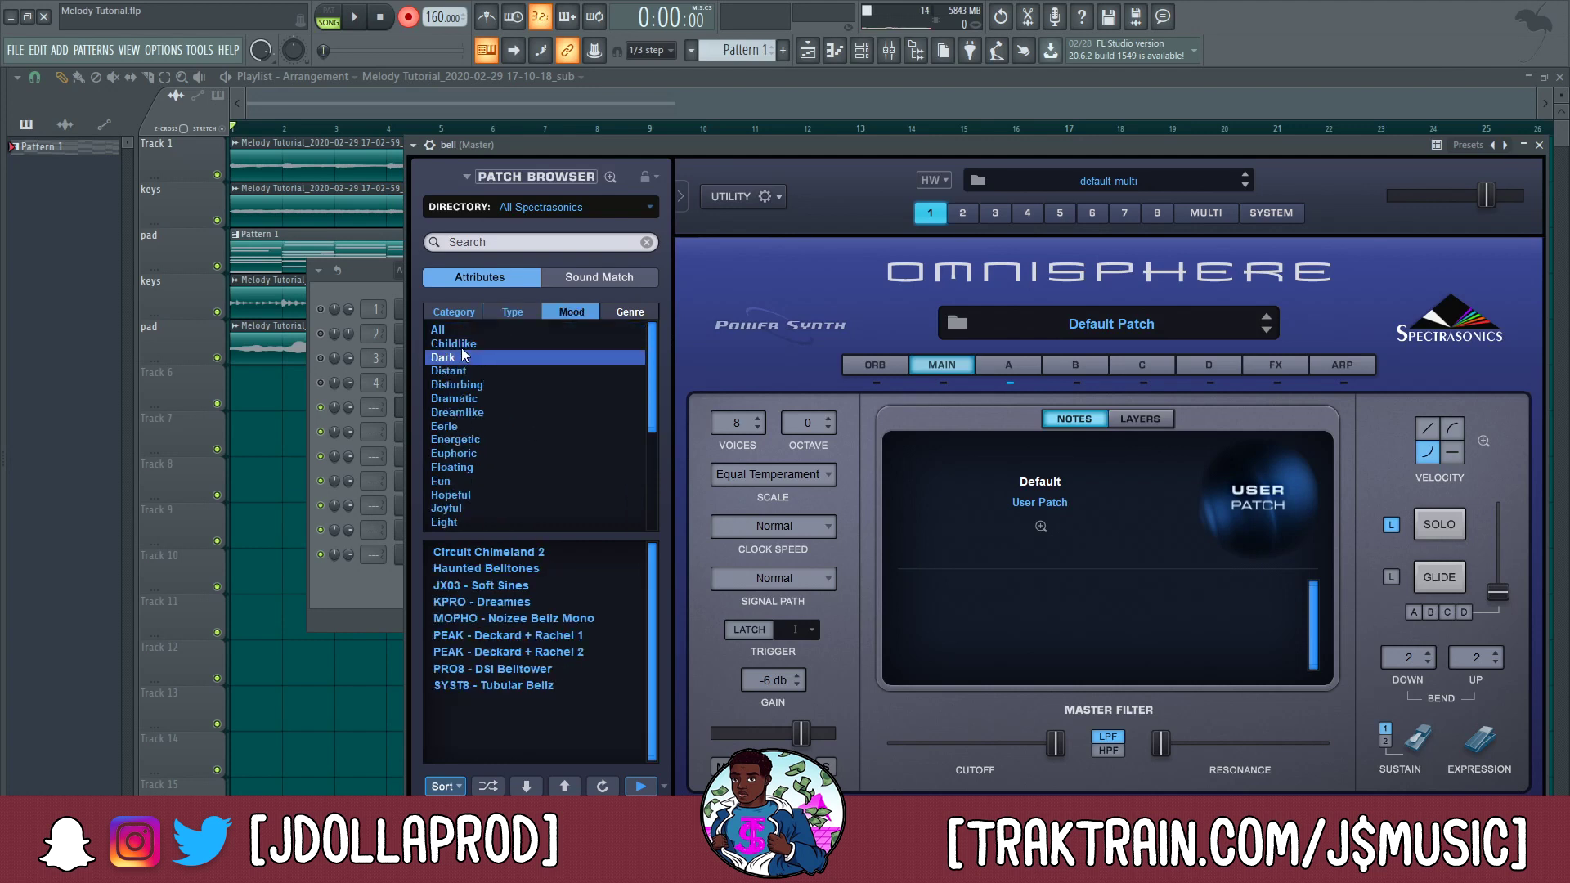
left_click(460, 345)
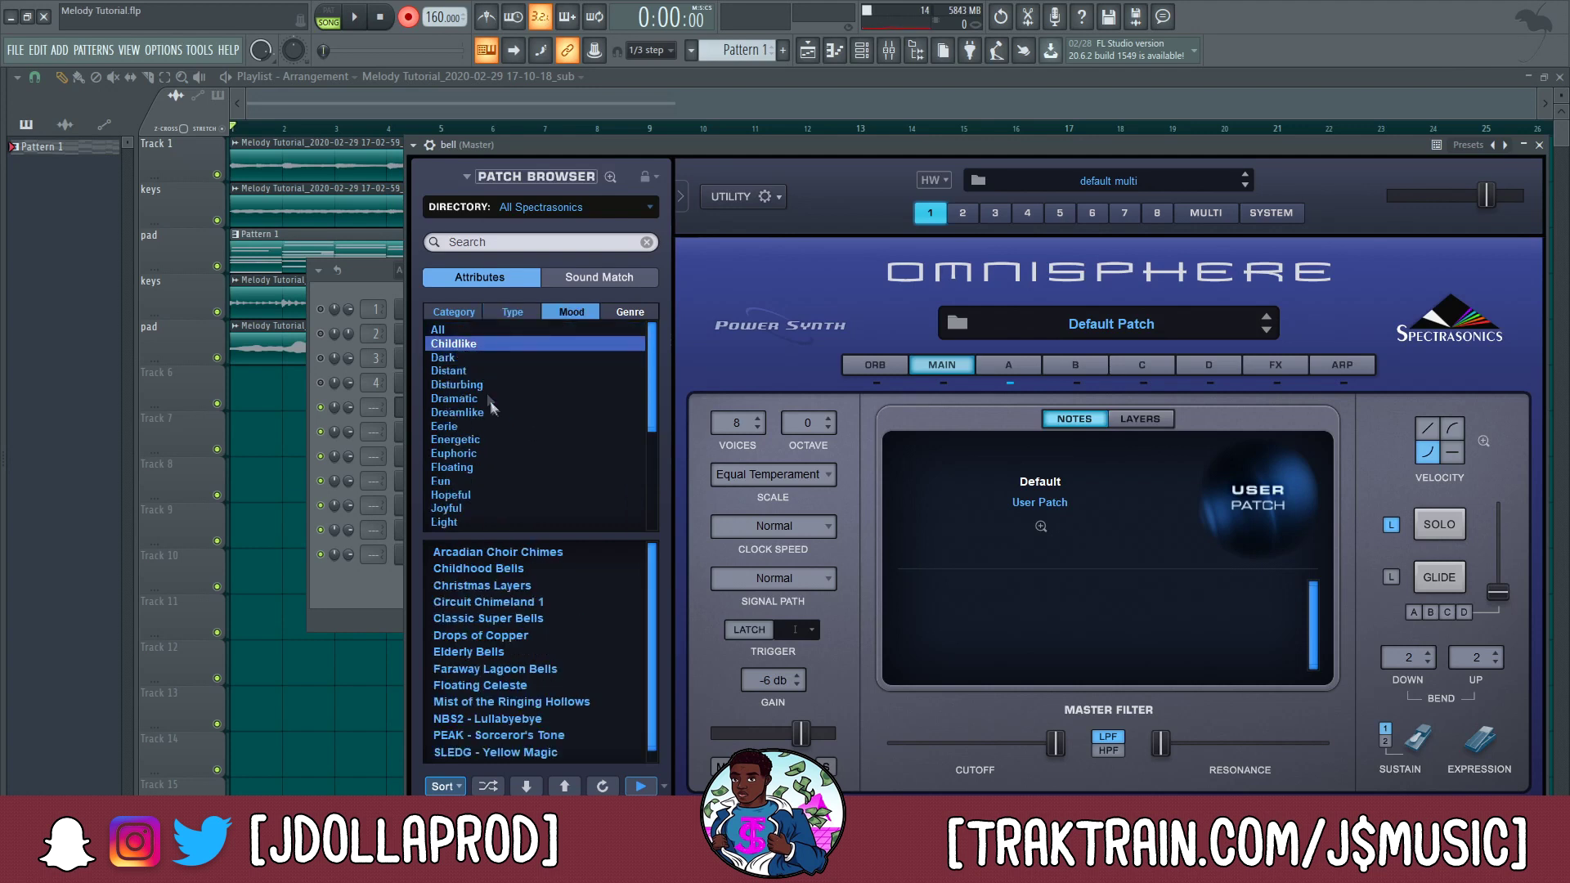
left_click(605, 312)
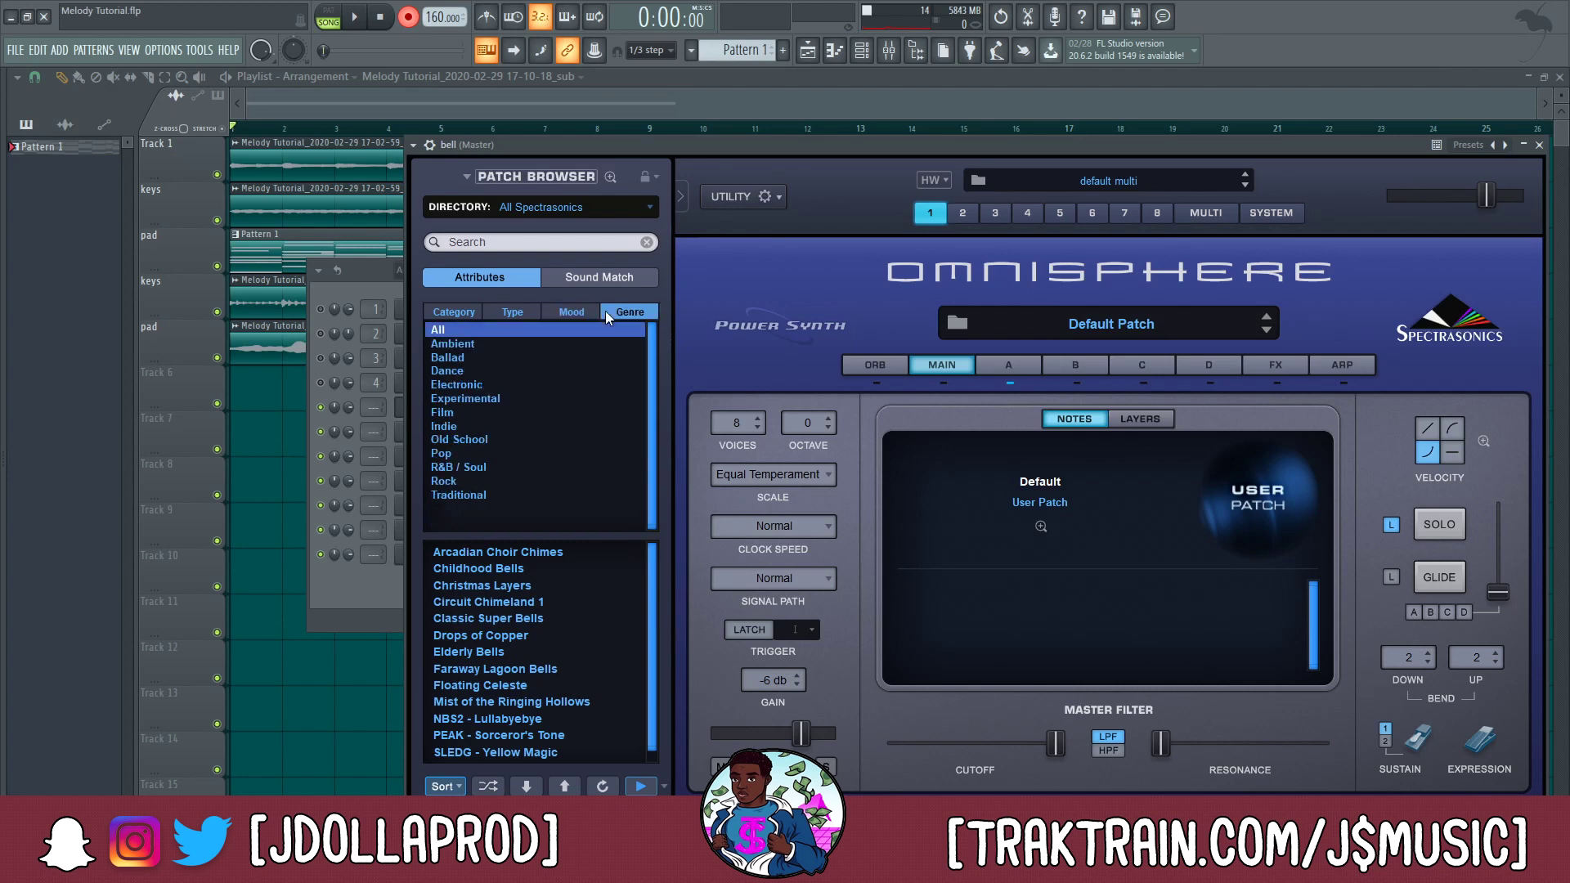
left_click(543, 344)
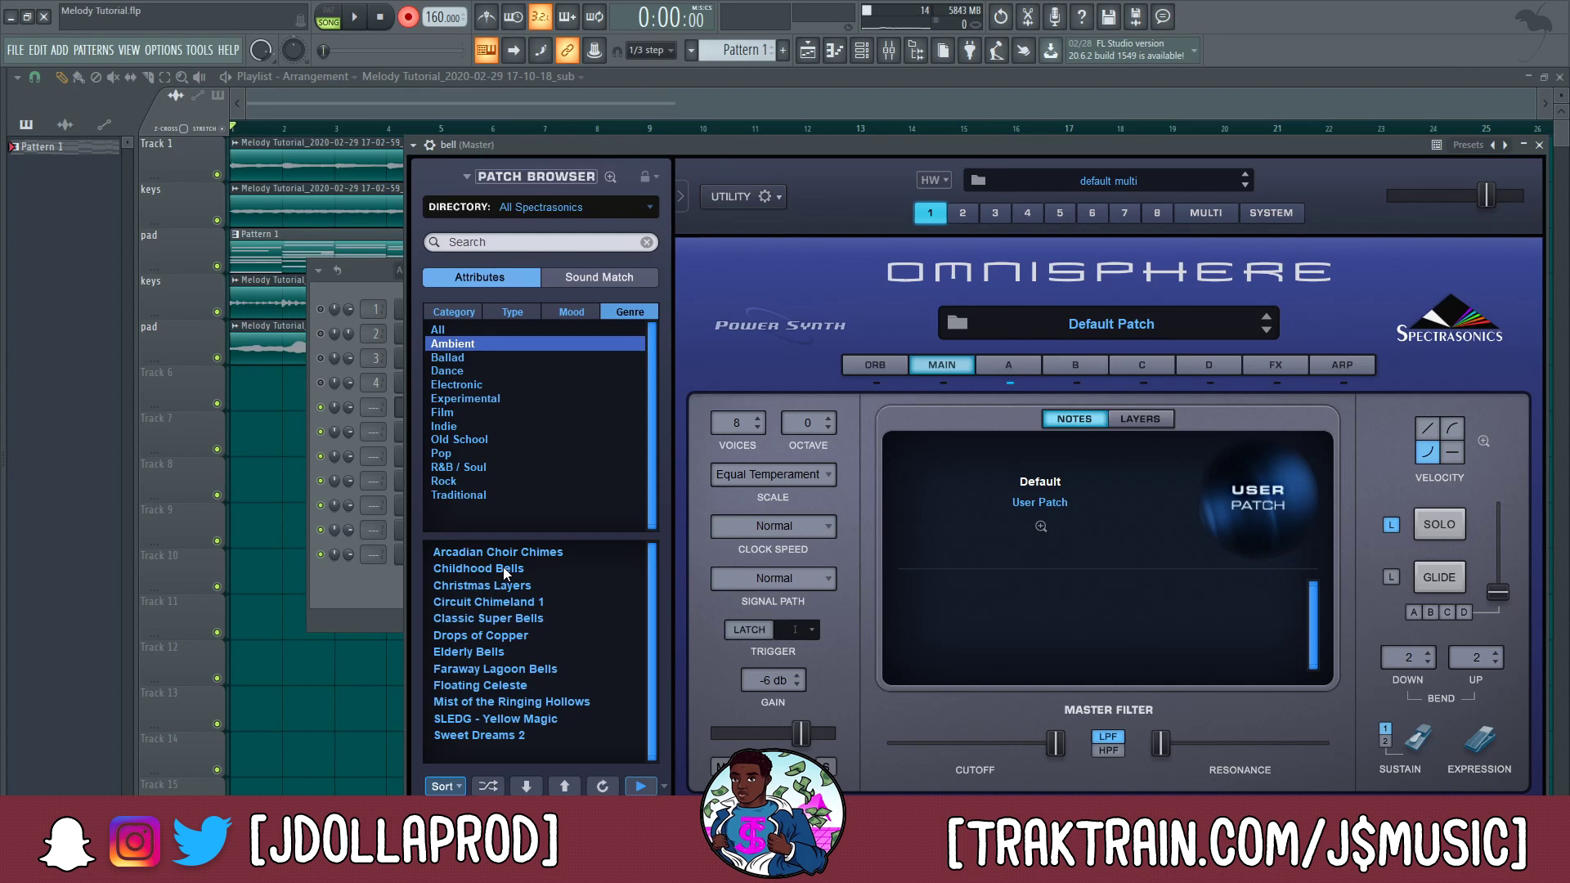
left_click(502, 566)
- Place short bell notes at the starts of bars 1 to 5: D#6, A#6, F#6, E6 and D#6
left_click_drag(101, 272, 37, 248)
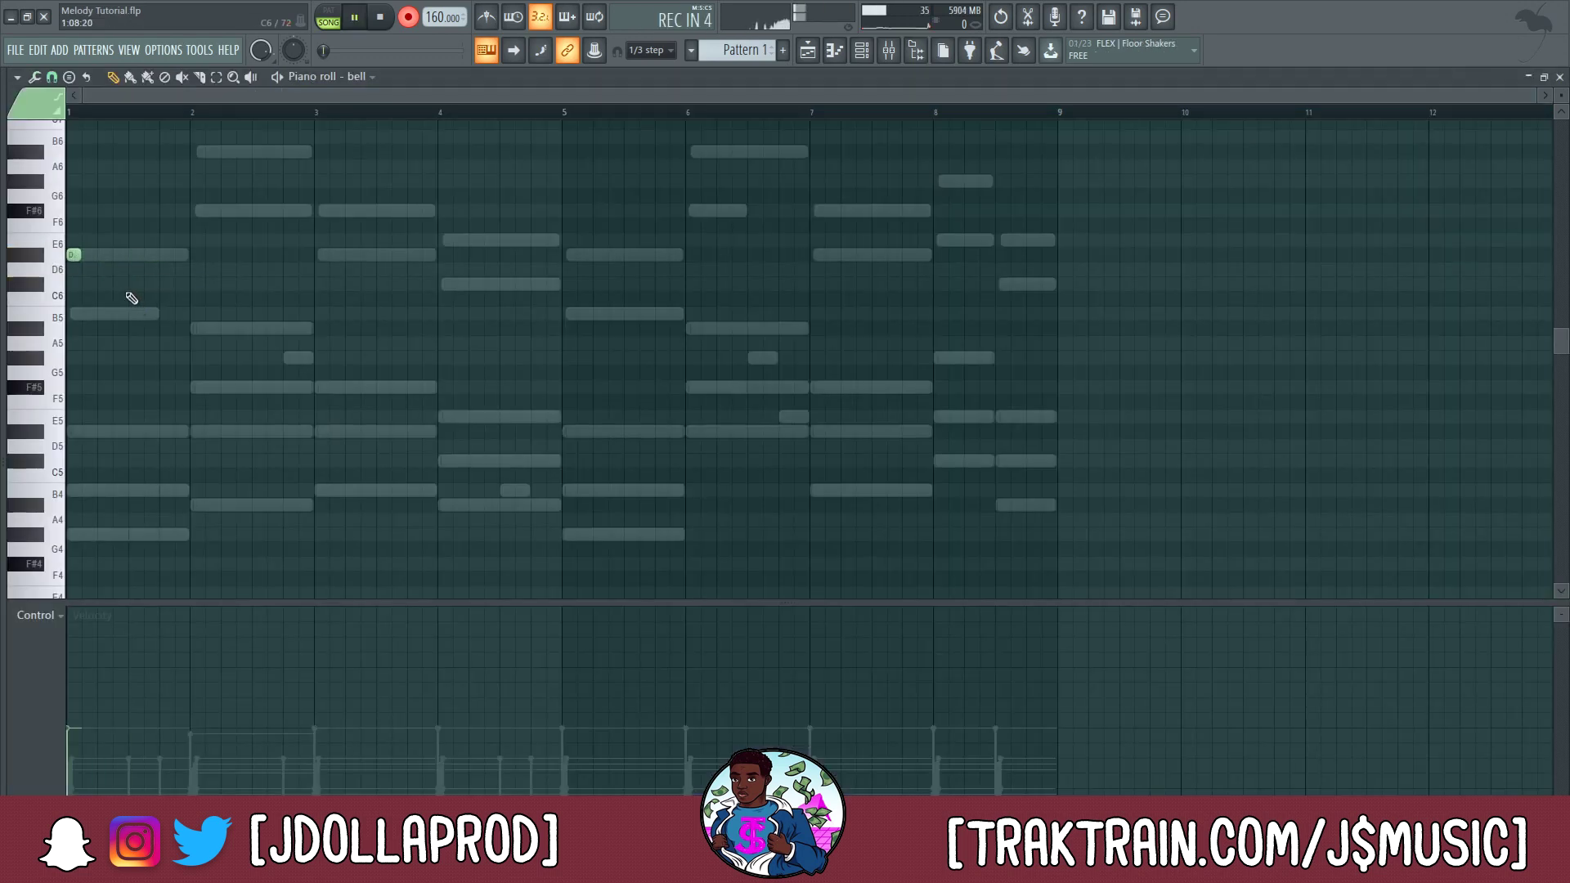
key("space")
left_click(214, 152)
left_click(321, 210)
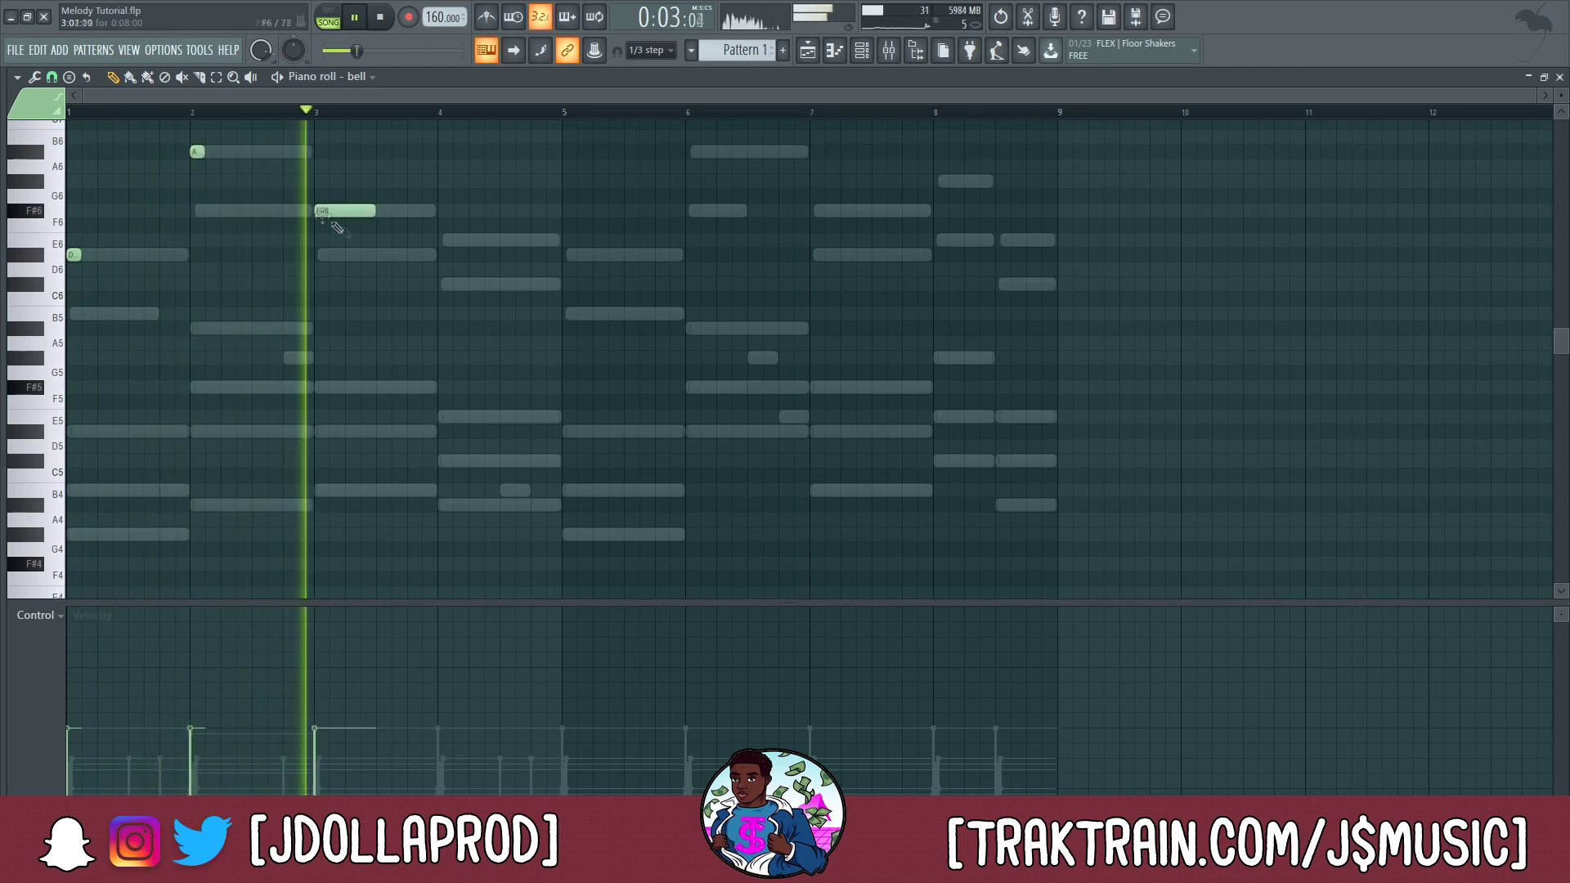
left_click(445, 239)
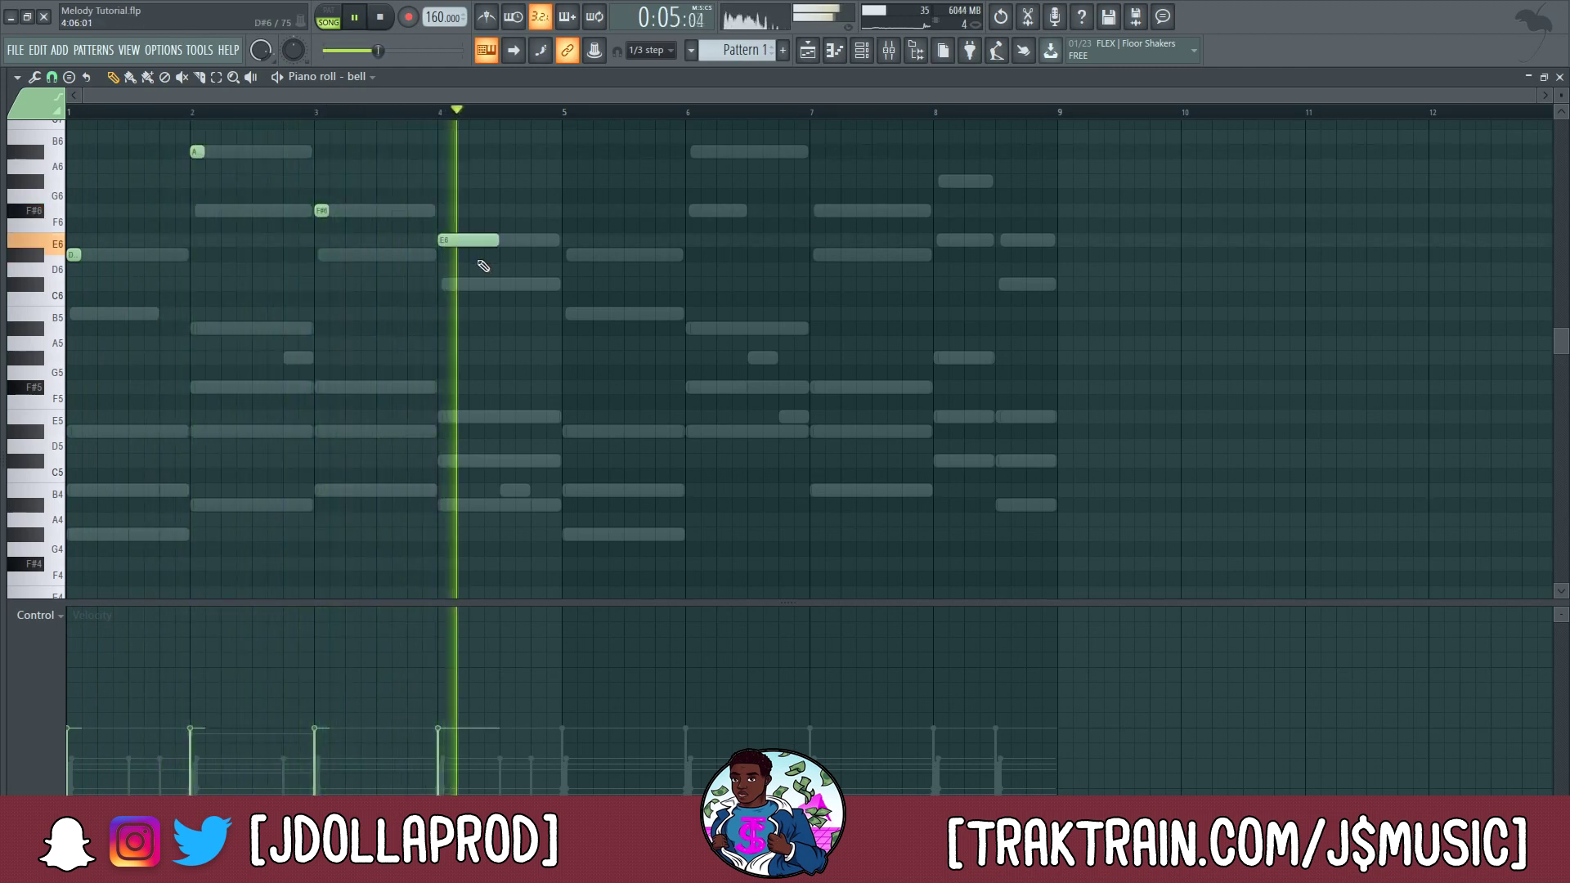
left_click(569, 254)
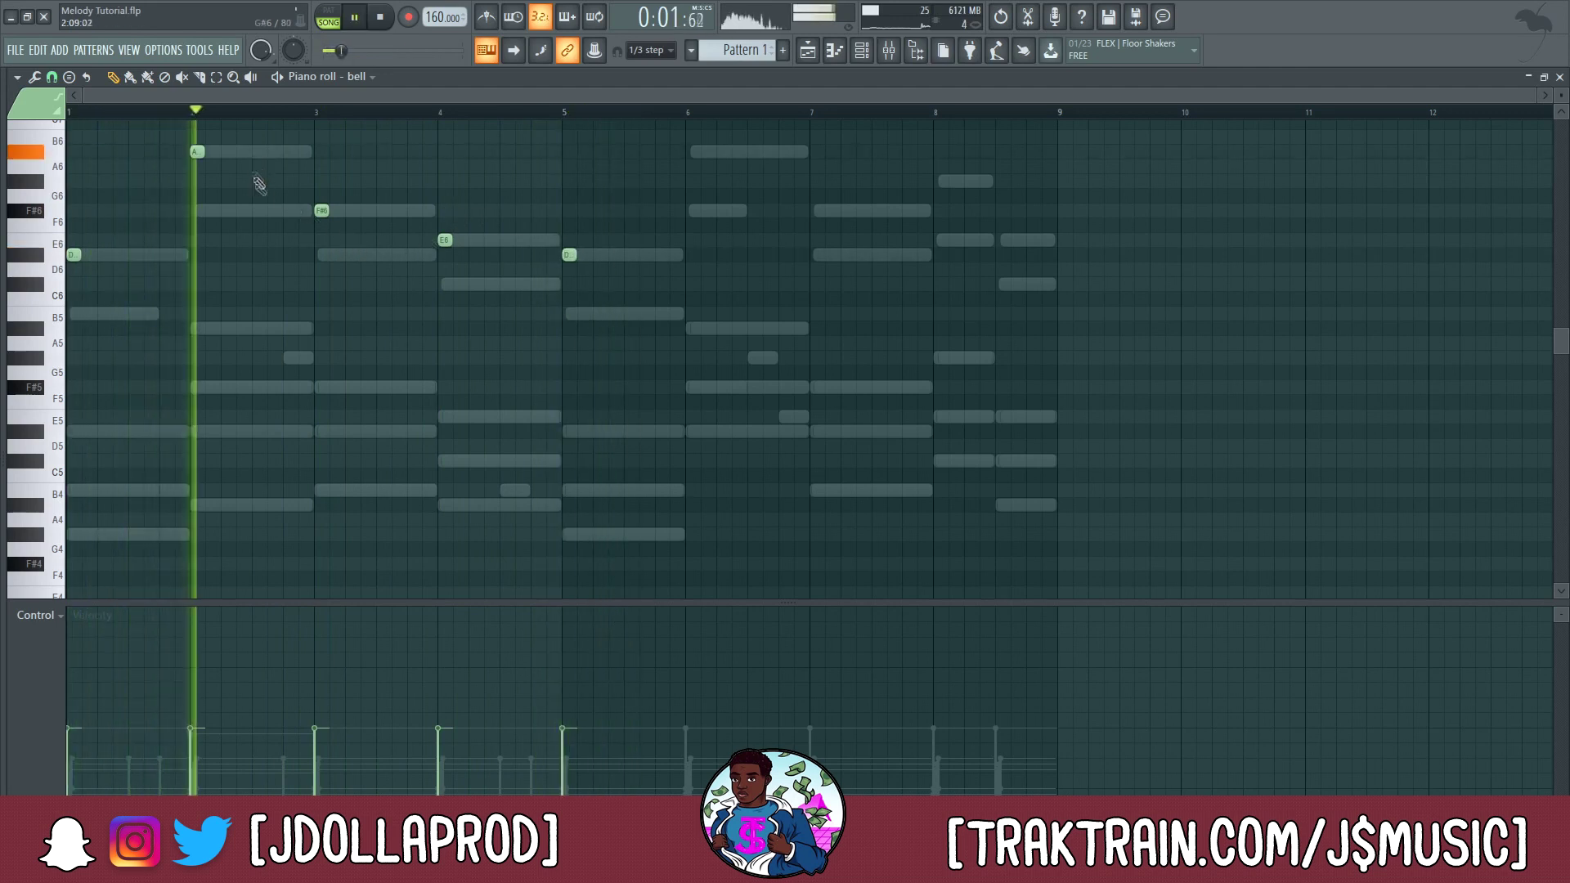
- Add an F#6 midway through bar 2 and a C#6 midway through bar 4, and move the bar 3 note to D#6
left_click(258, 212)
key("space")
left_click_drag(321, 213, 321, 266)
key("space")
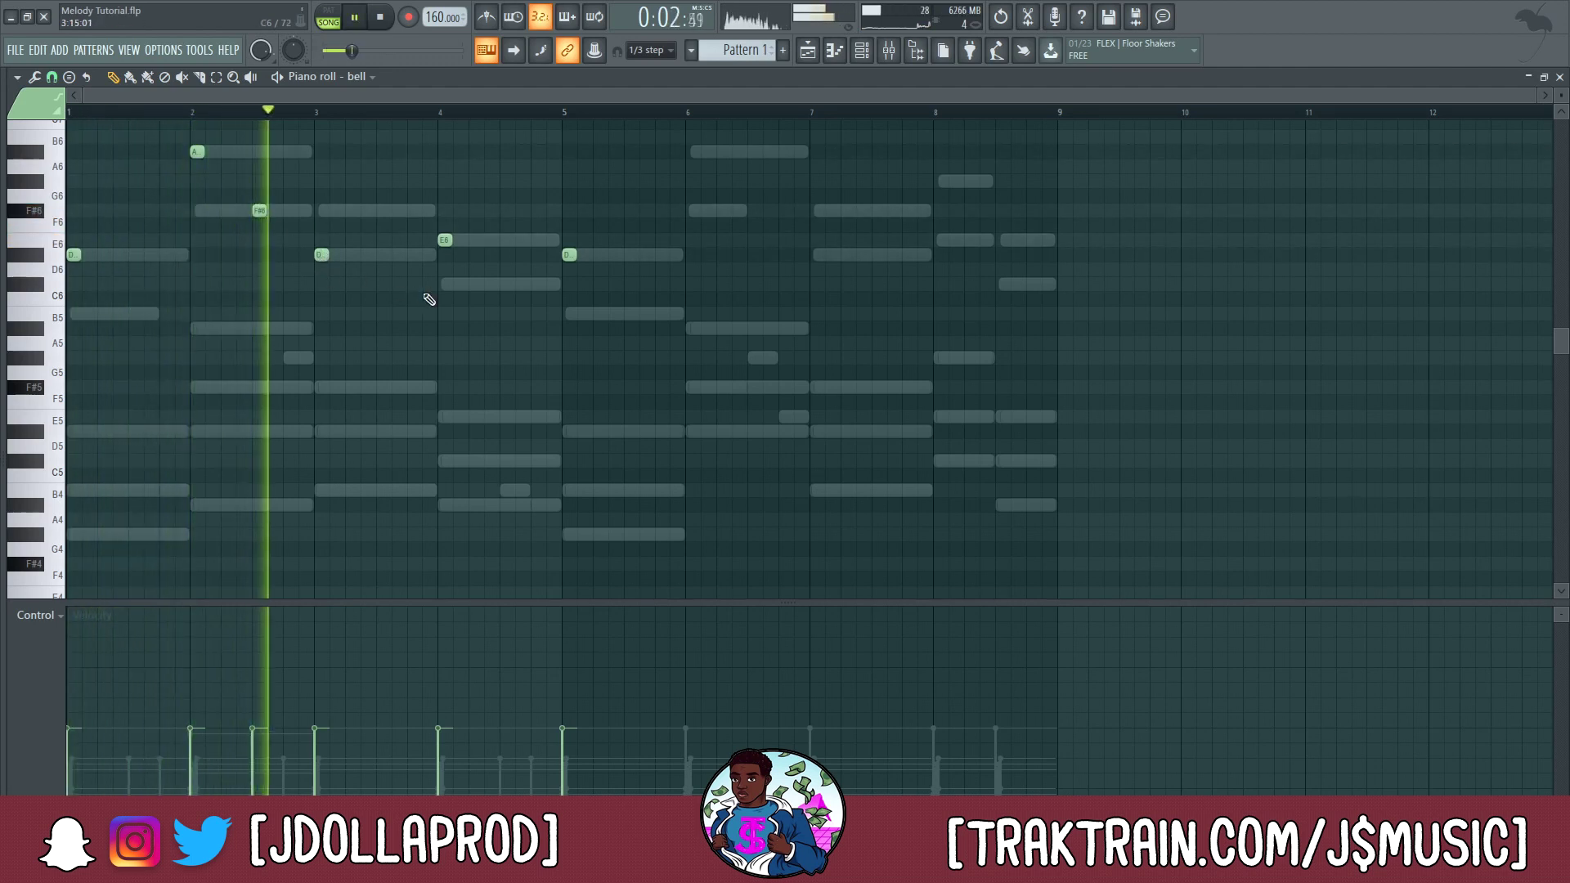
left_click(505, 283)
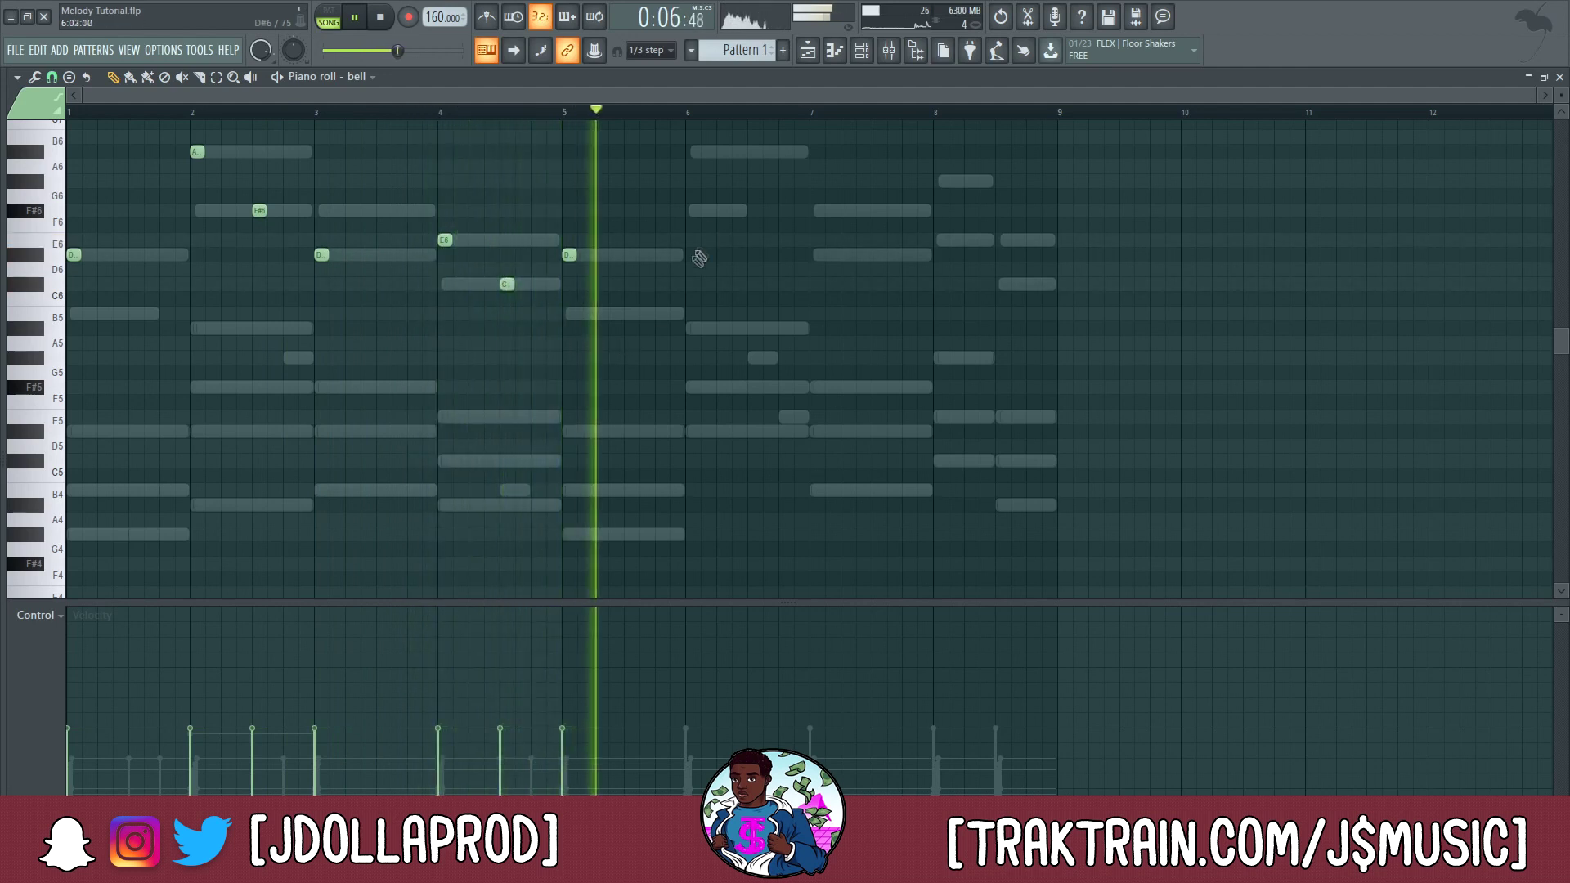
- Place an A#6 bell note at bar 6, try B6 and D7 after it, and keep only a C#7 midway through the bar
left_click(689, 153)
left_click(769, 136)
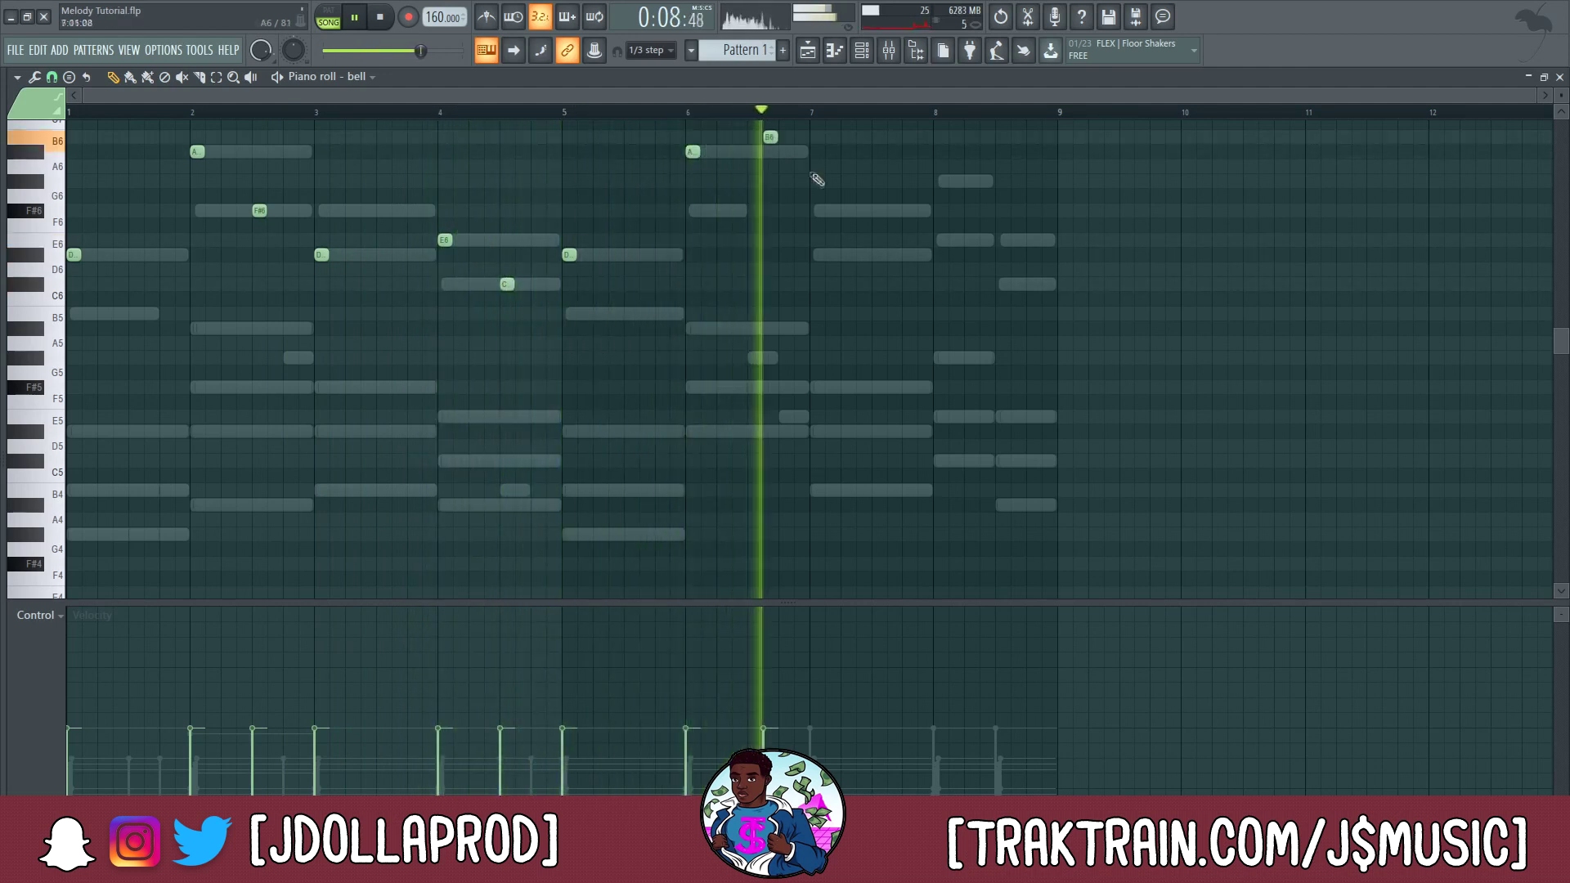
key("space")
scroll(782, 236, "up", 3)
left_click(753, 226)
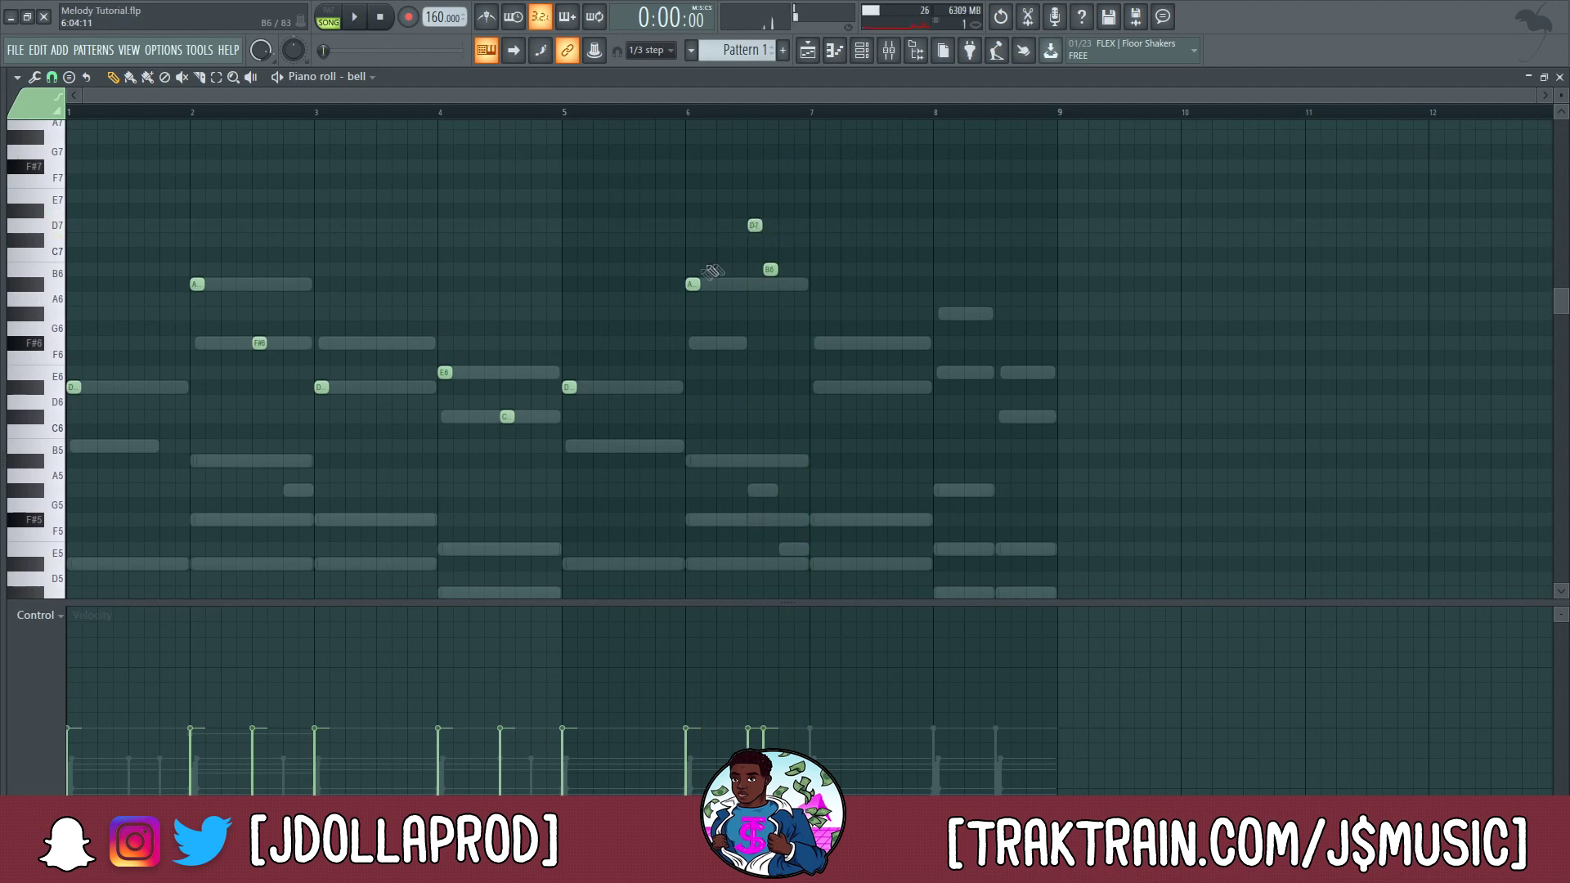
left_click(752, 240)
right_click(754, 225)
right_click(770, 269)
- Add bell notes F#6 at bar 7, E6 at bar 8 and C#6 midway through bar 8 during playback
key("space")
left_click(677, 113)
left_click(816, 343)
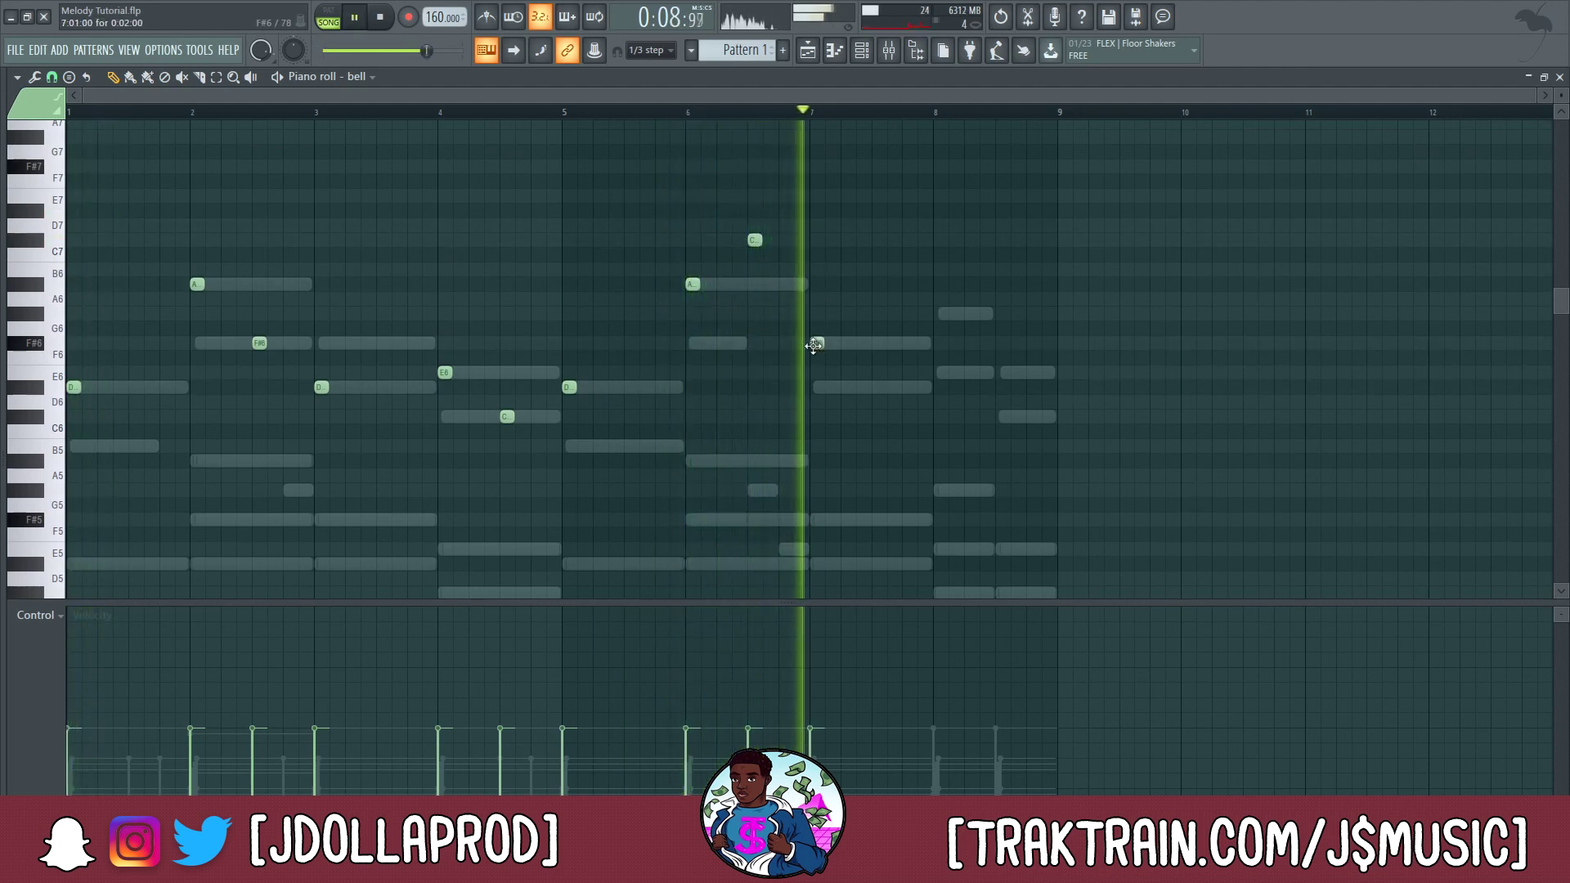
left_click(939, 372)
left_click(999, 417)
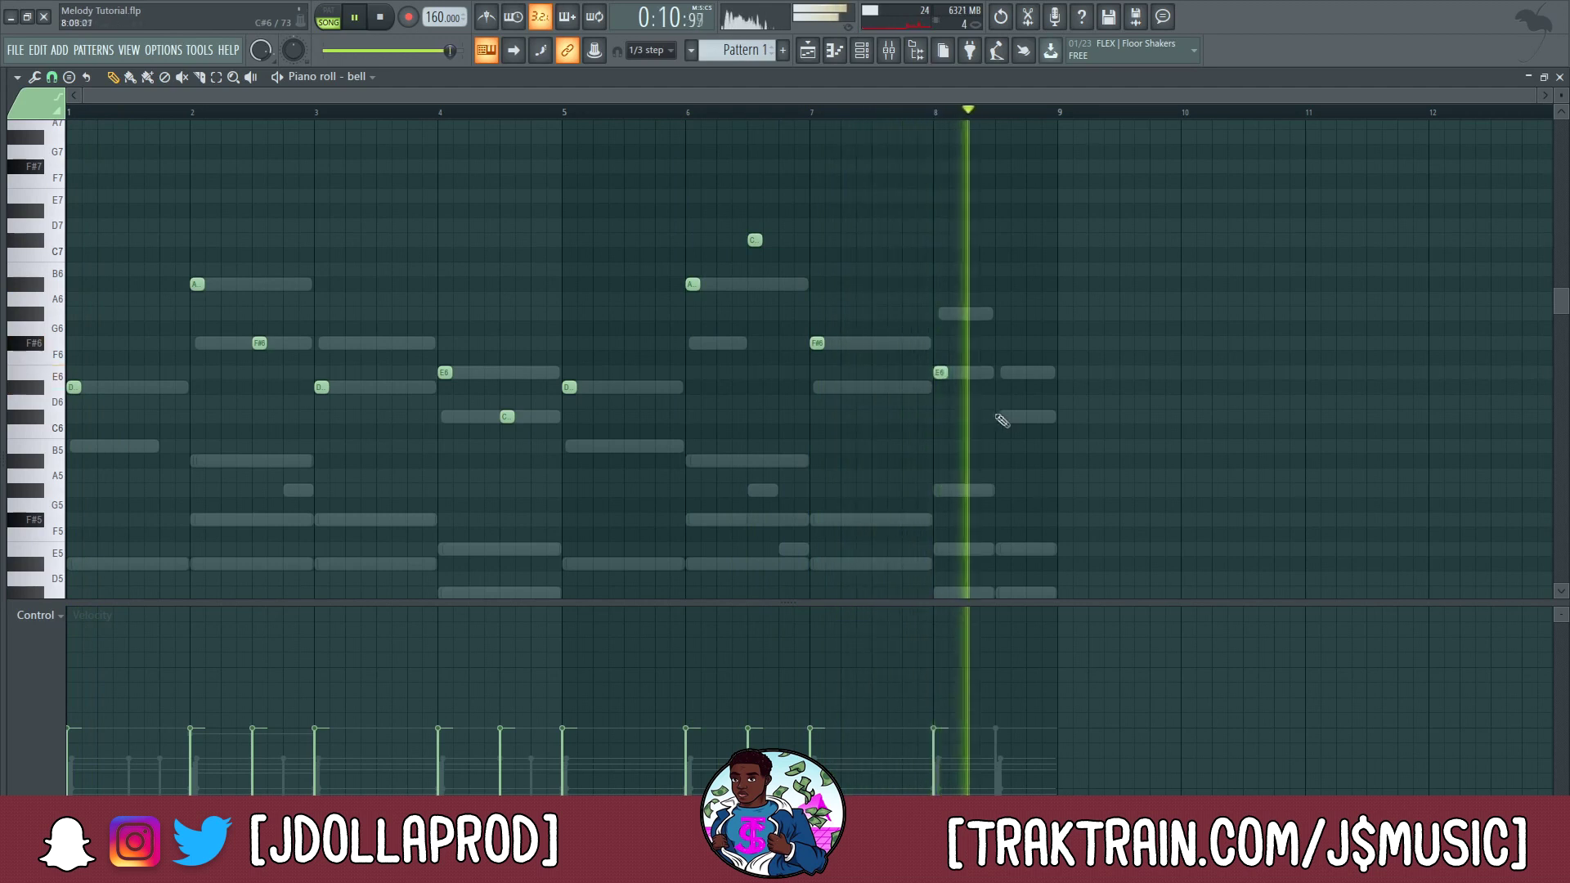
- Play back the finished bell part from just before bar 6 and close the piano roll
left_click(666, 112)
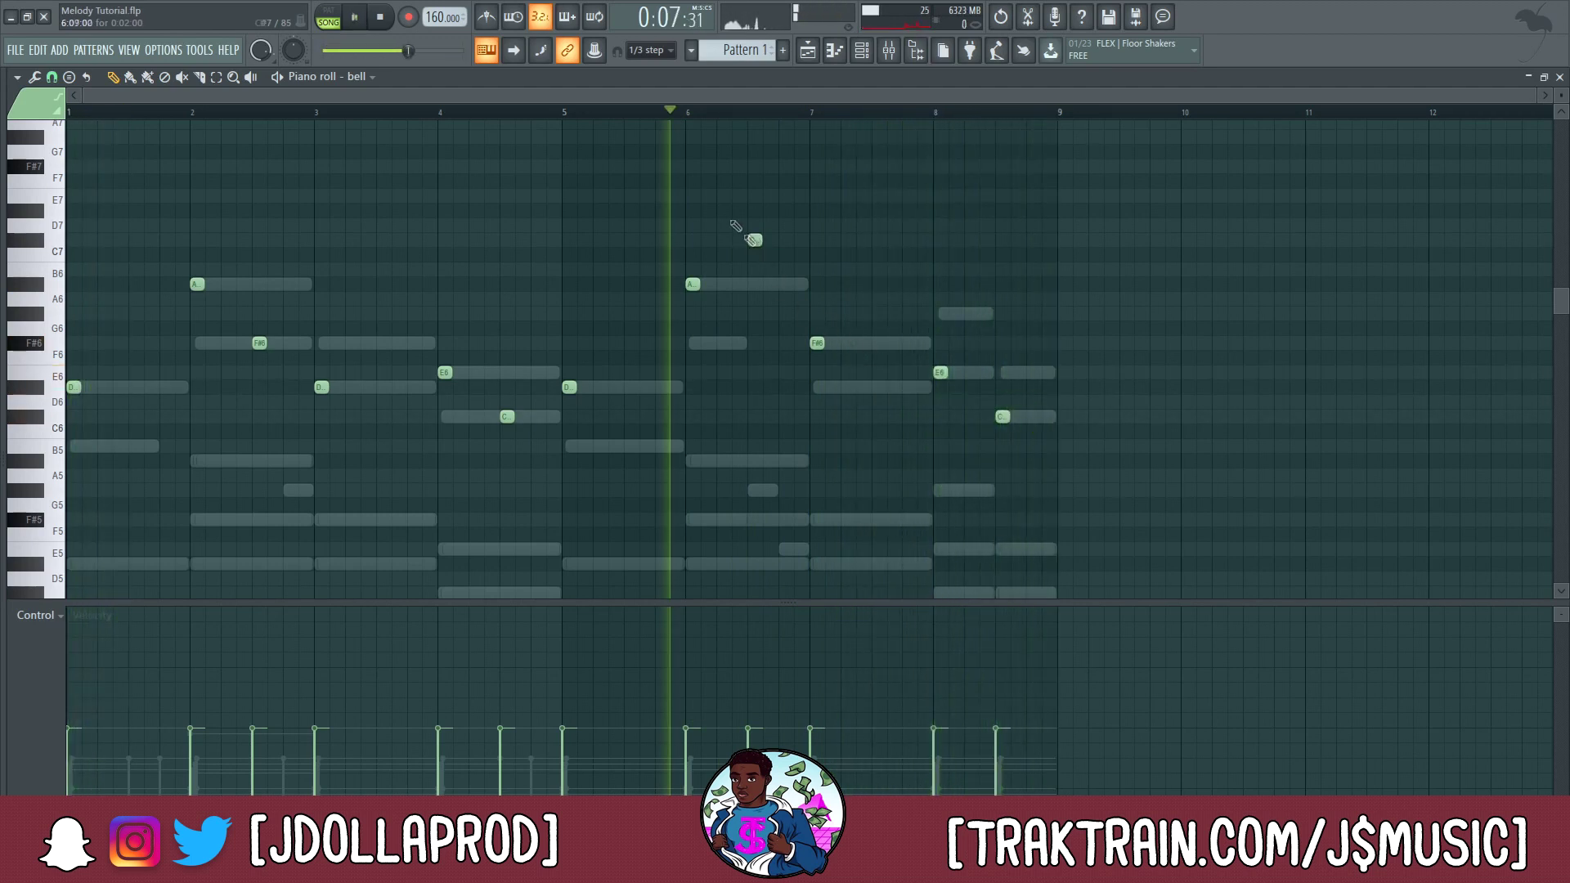
mouse_move(753, 240)
left_mouse_down()
mouse_move(753, 269)
mouse_move(755, 240)
left_mouse_up()
key("space")
key("space")
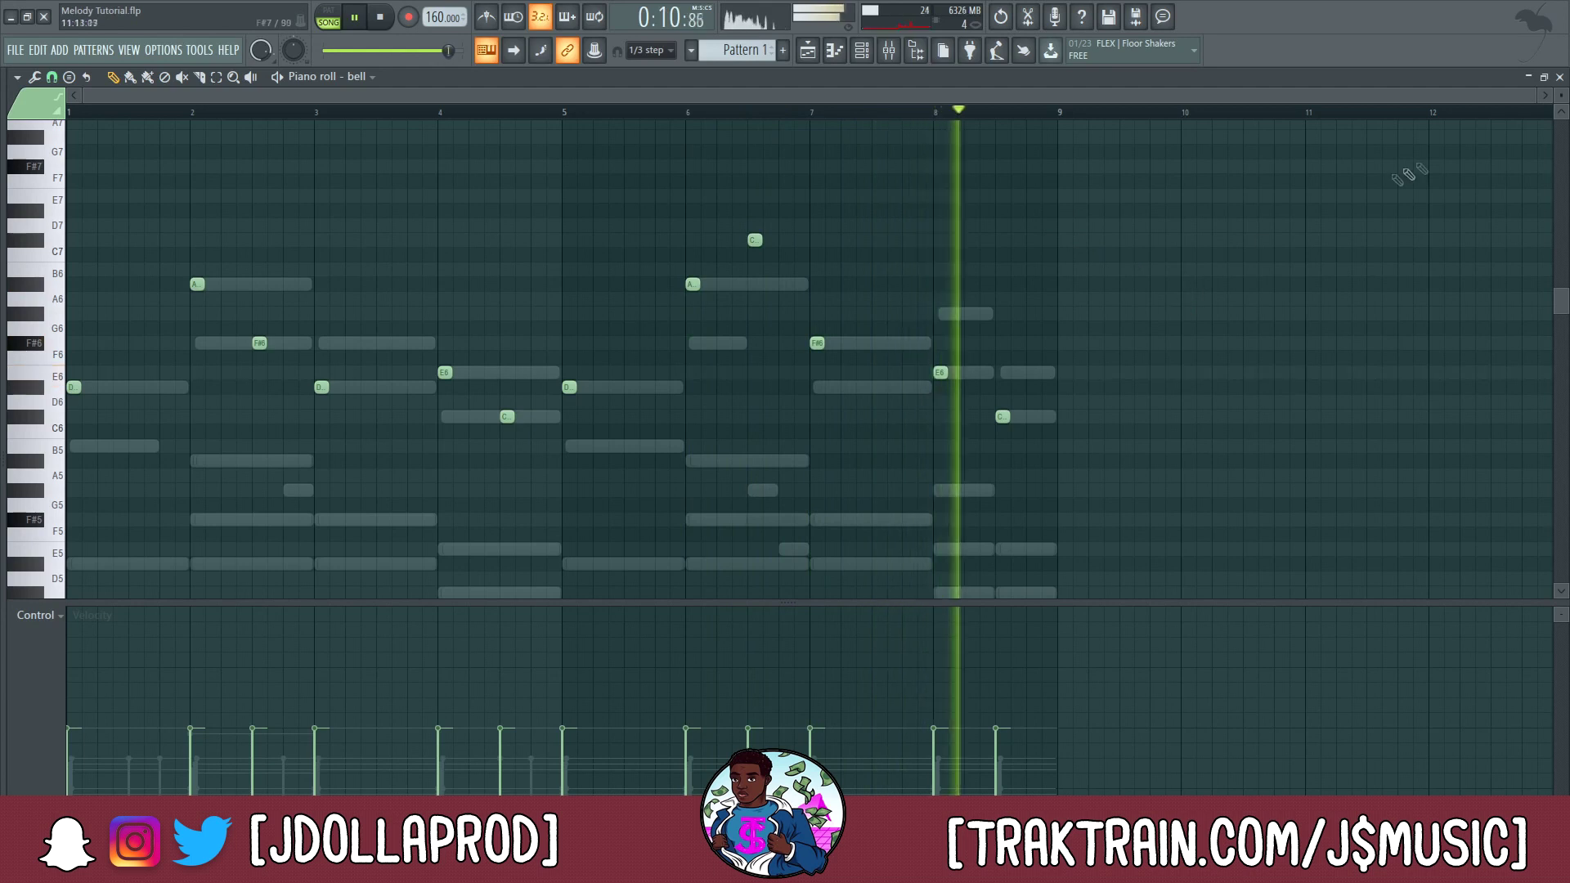
left_click(1558, 76)
key("space")
- Load the Circuit Chimeland 1 patch on the bell channel and audition it in playback, viewing its layer A settings
left_click(515, 412)
left_click(515, 412)
left_click(497, 602)
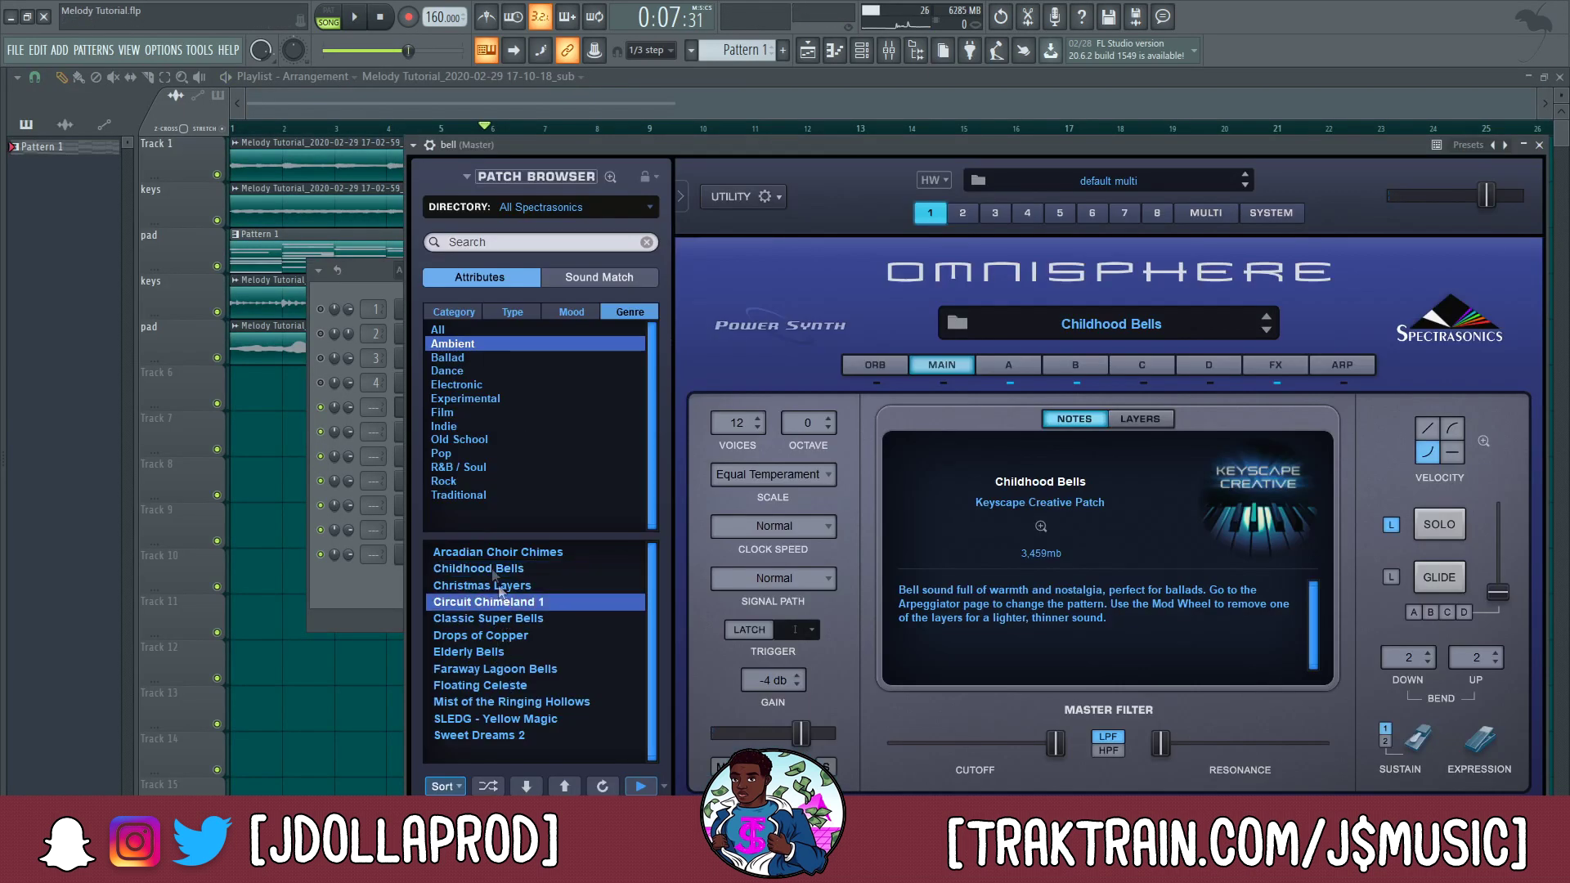
left_click(381, 17)
left_click(355, 17)
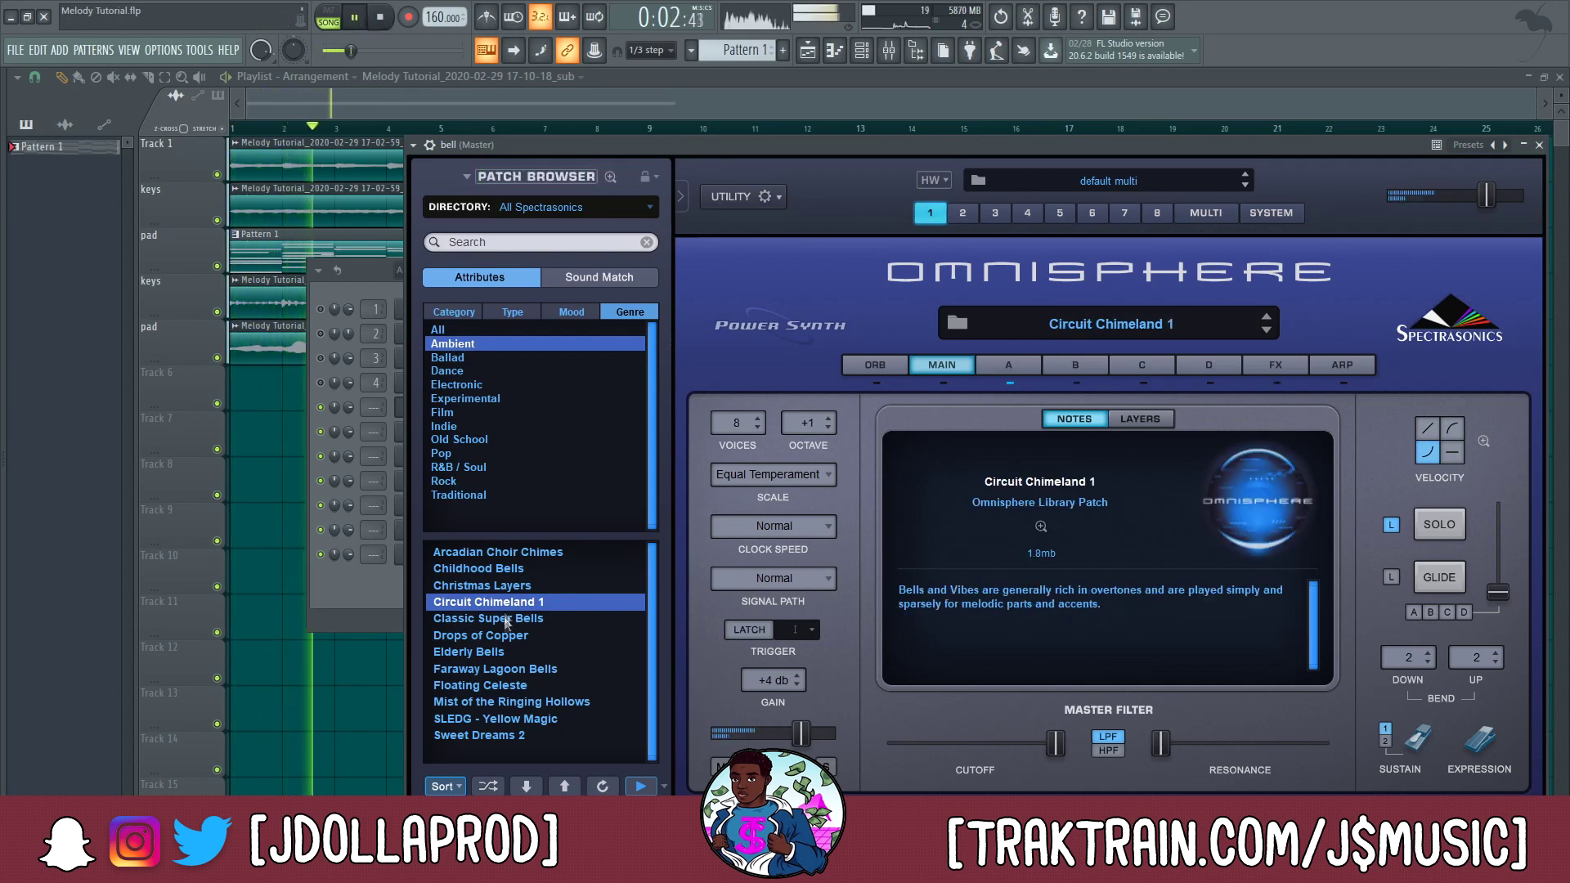
left_click(994, 364)
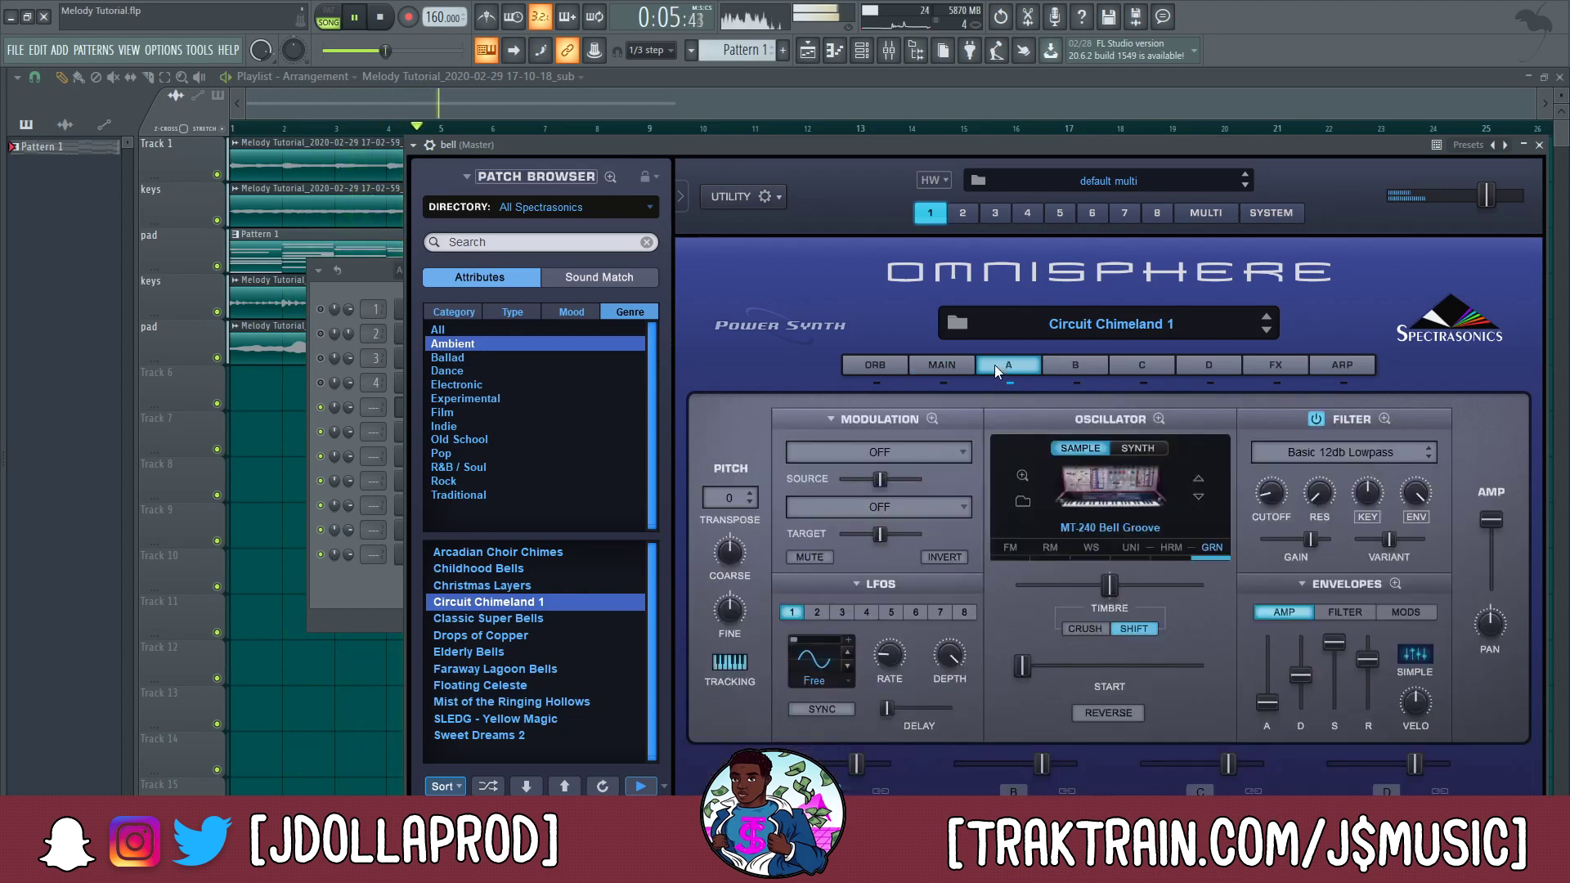
- Audition Classic Super Bells, switch the bell to the Christmas Layers patch, and close Omnisphere with playback stopped
left_click(483, 619)
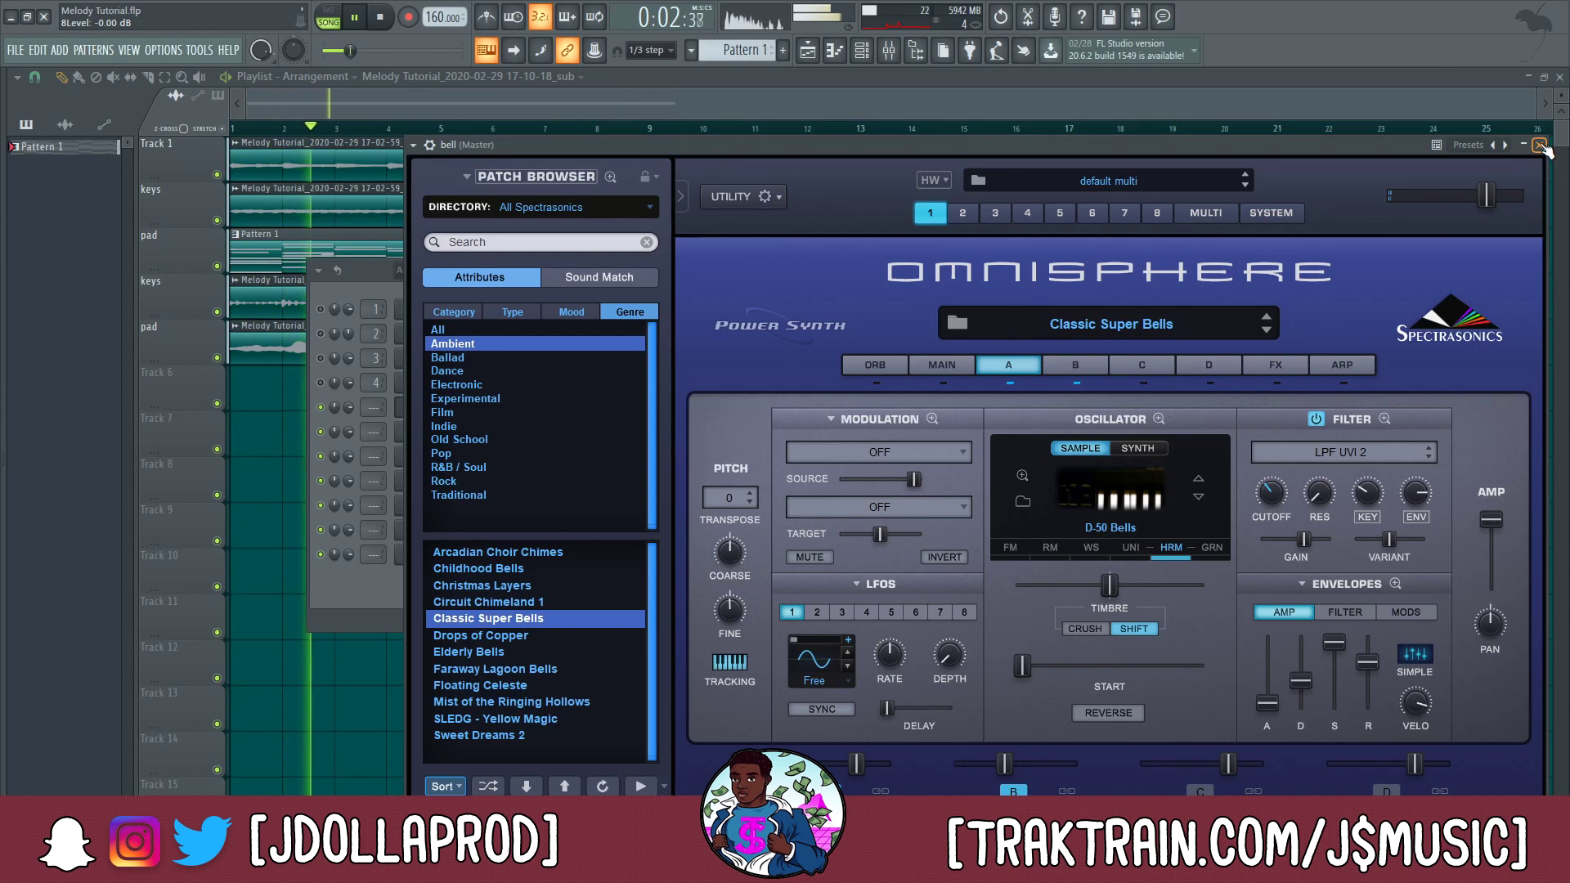
left_click(485, 587)
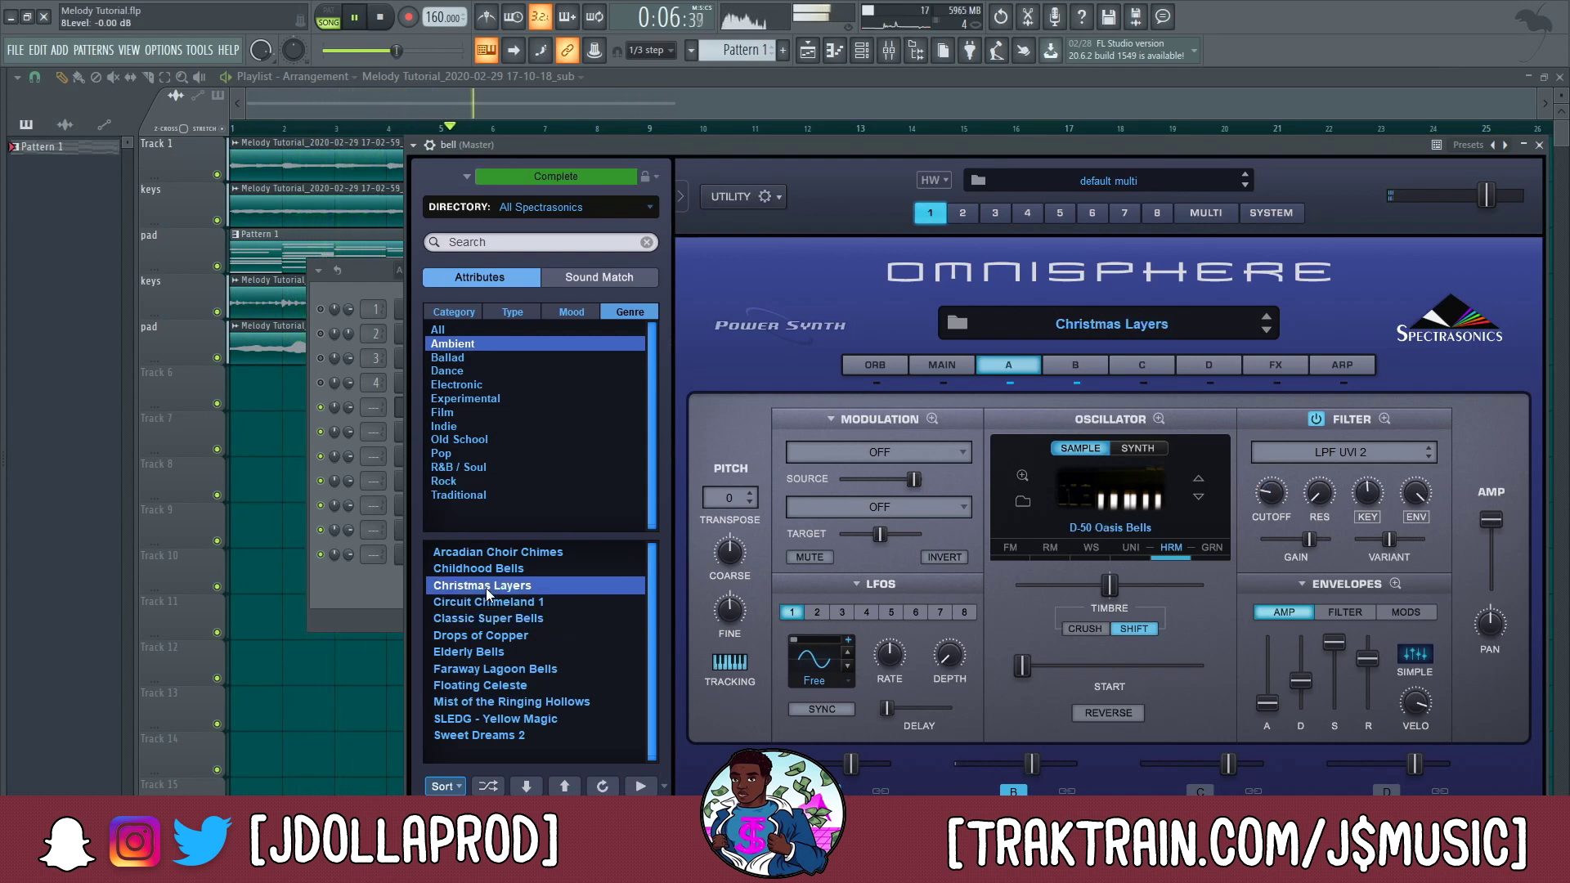
left_click(1539, 146)
key("space")
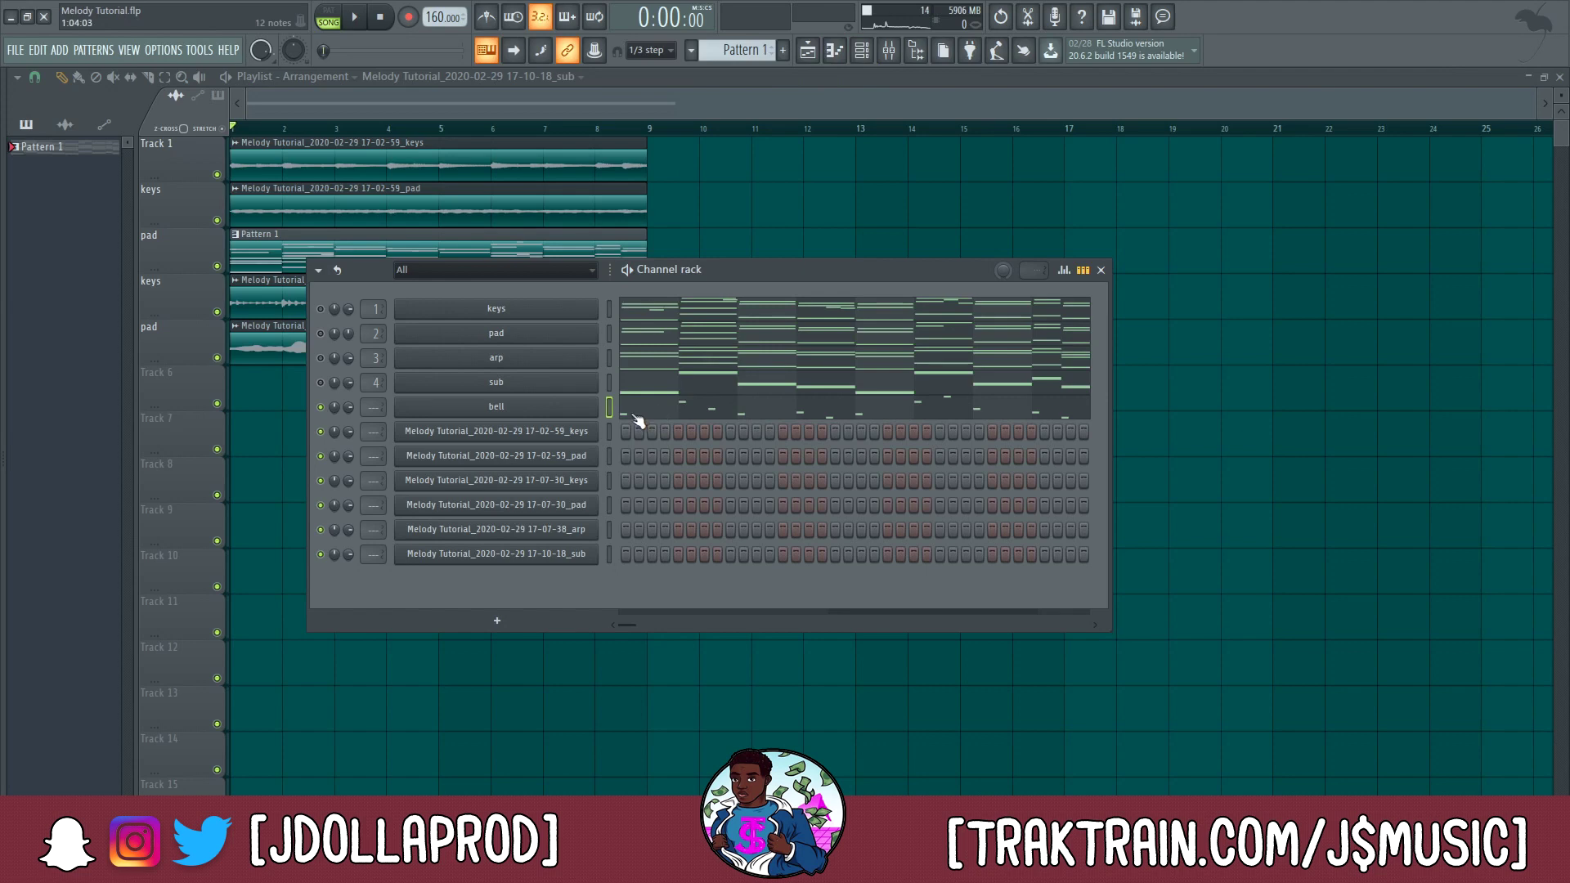
- Route the bell channel to mixer insert 5, carrying over its name, and return to the playlist
left_click(889, 49)
left_click(335, 240)
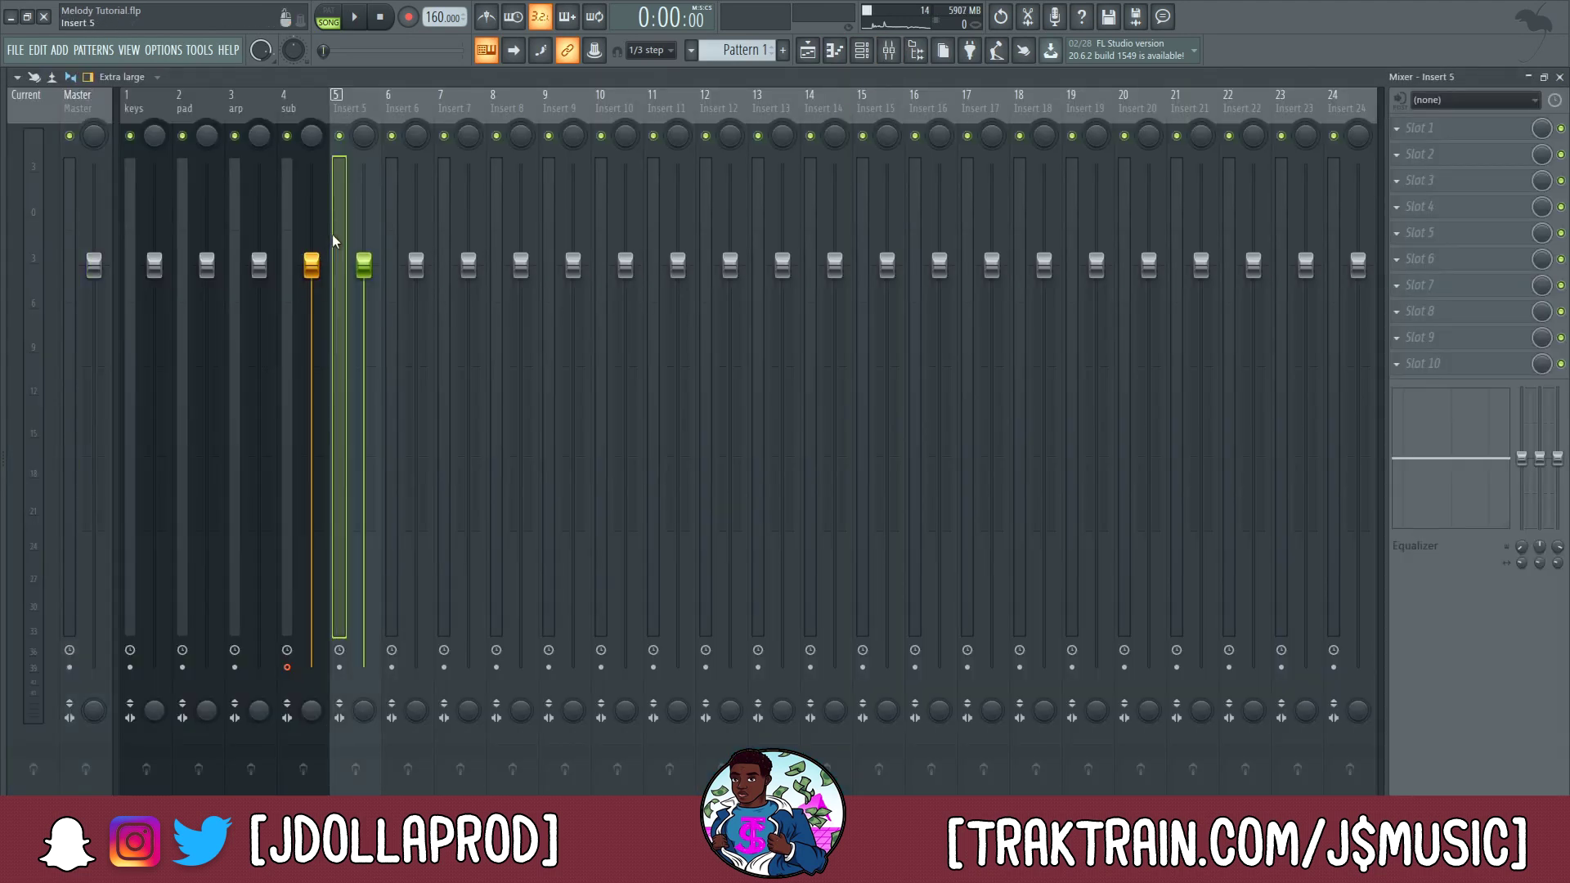
key("ctrl+l")
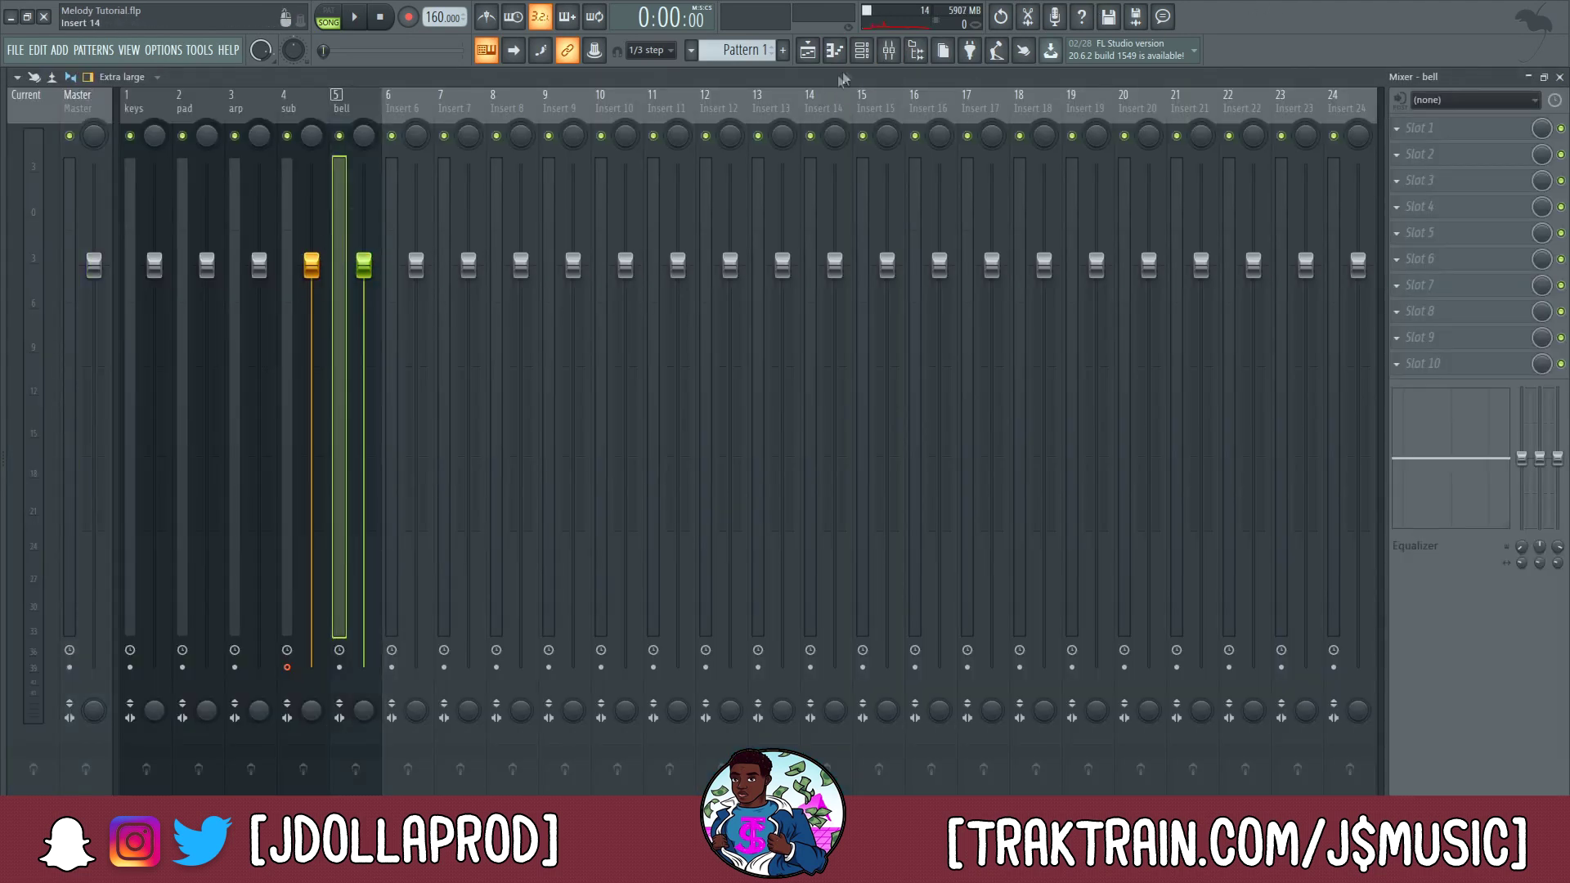
left_click(889, 49)
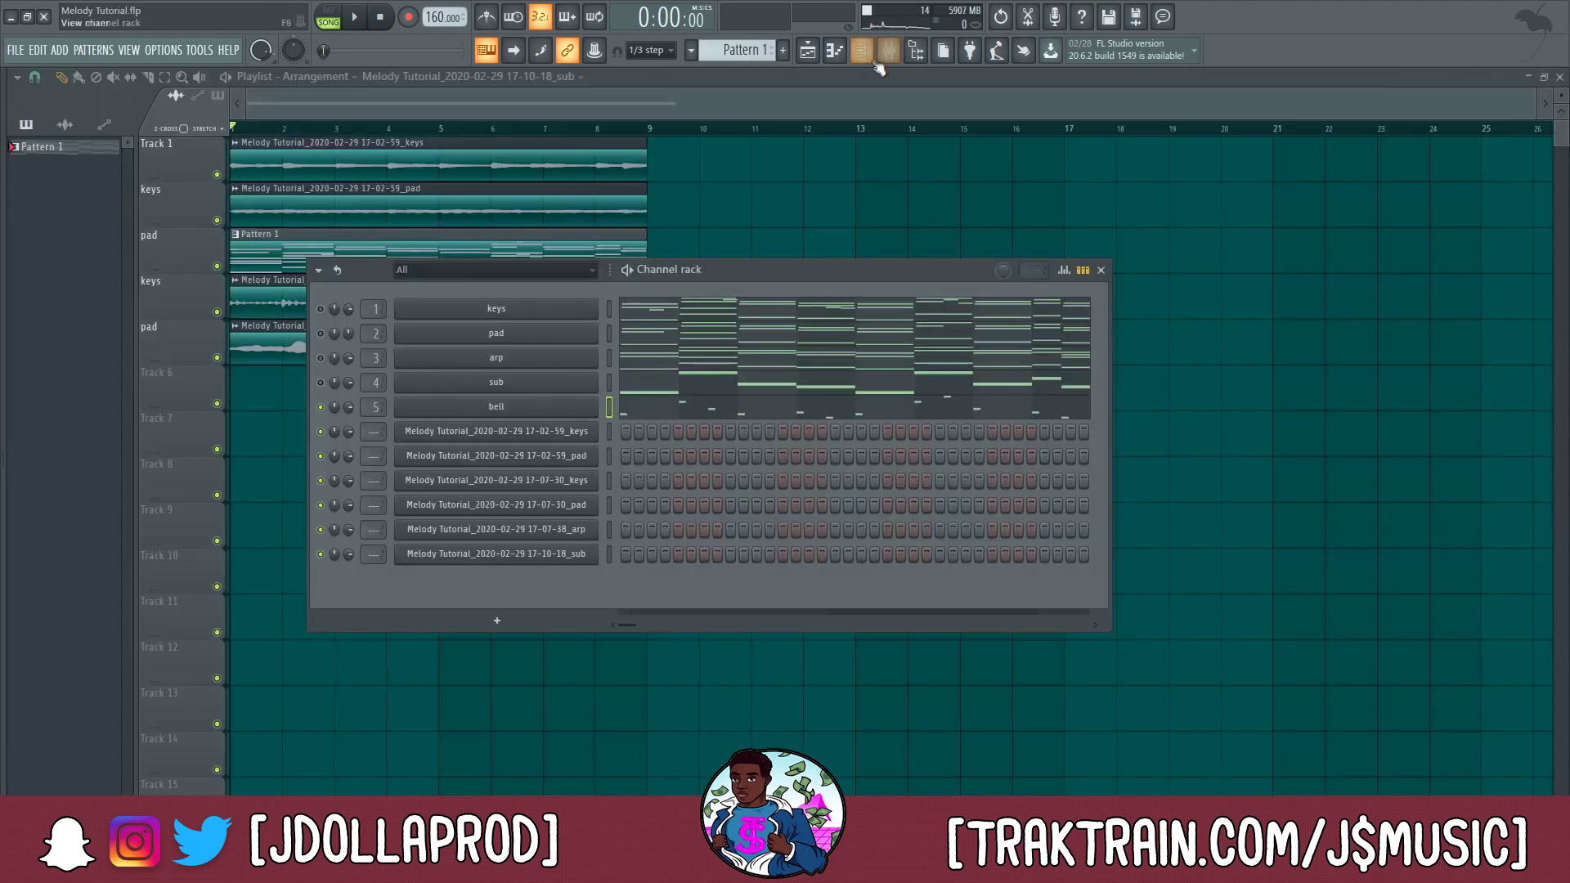
- Record the bell over the selected first eight bars as a playlist audio clip, arming the bell mixer track instead of sub
left_click(408, 17)
left_click(960, 264)
left_click_drag(650, 128, 231, 129)
left_click(889, 51)
left_click(292, 668)
left_click(340, 668)
key("space")
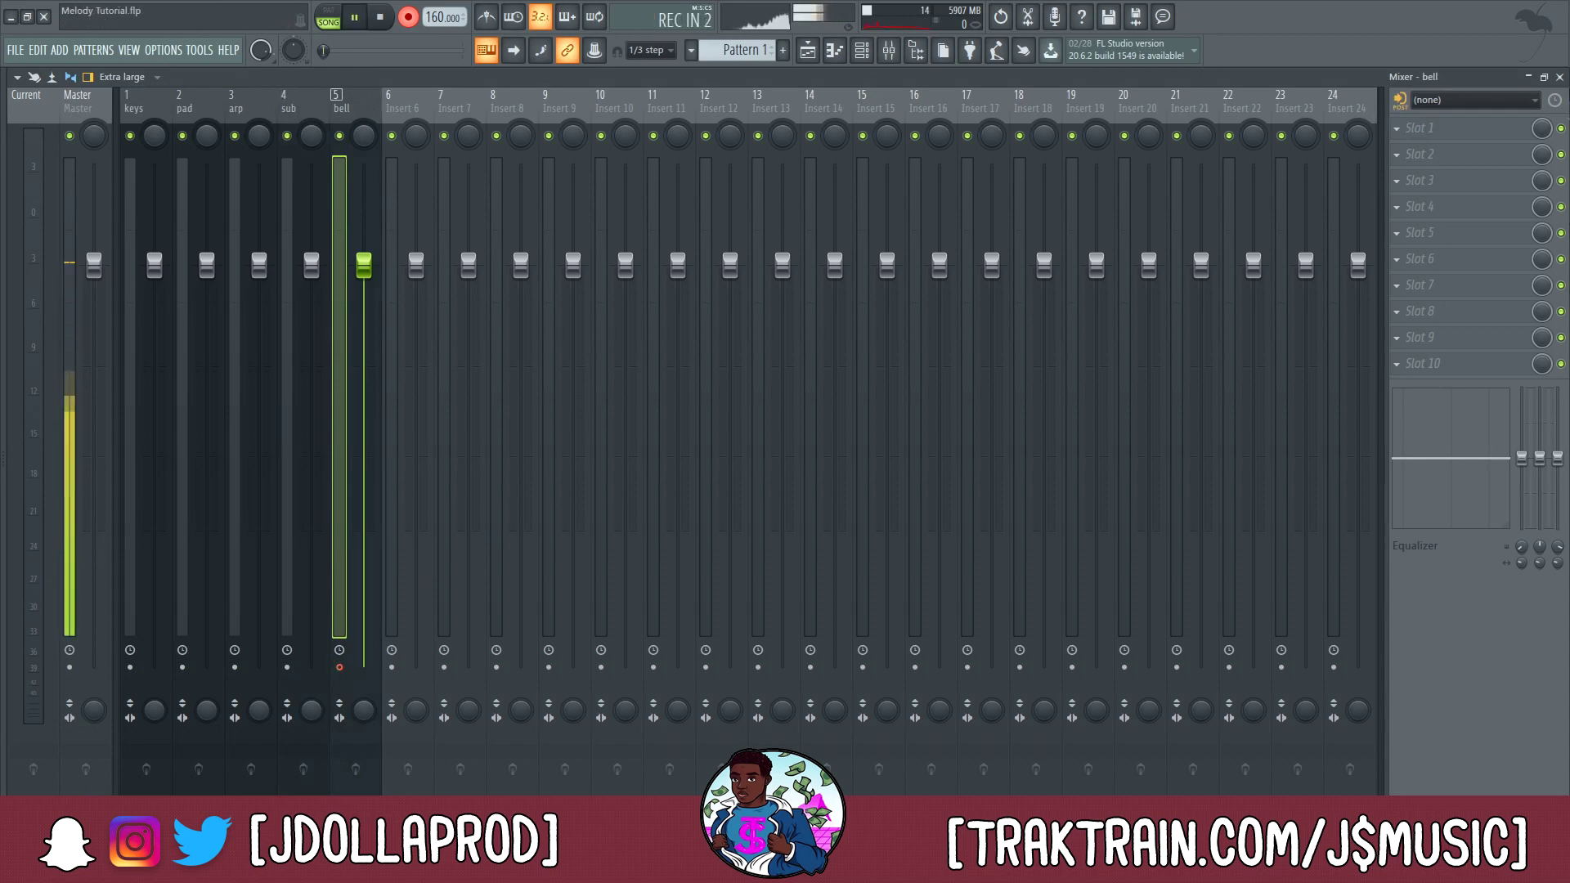
left_click(1559, 76)
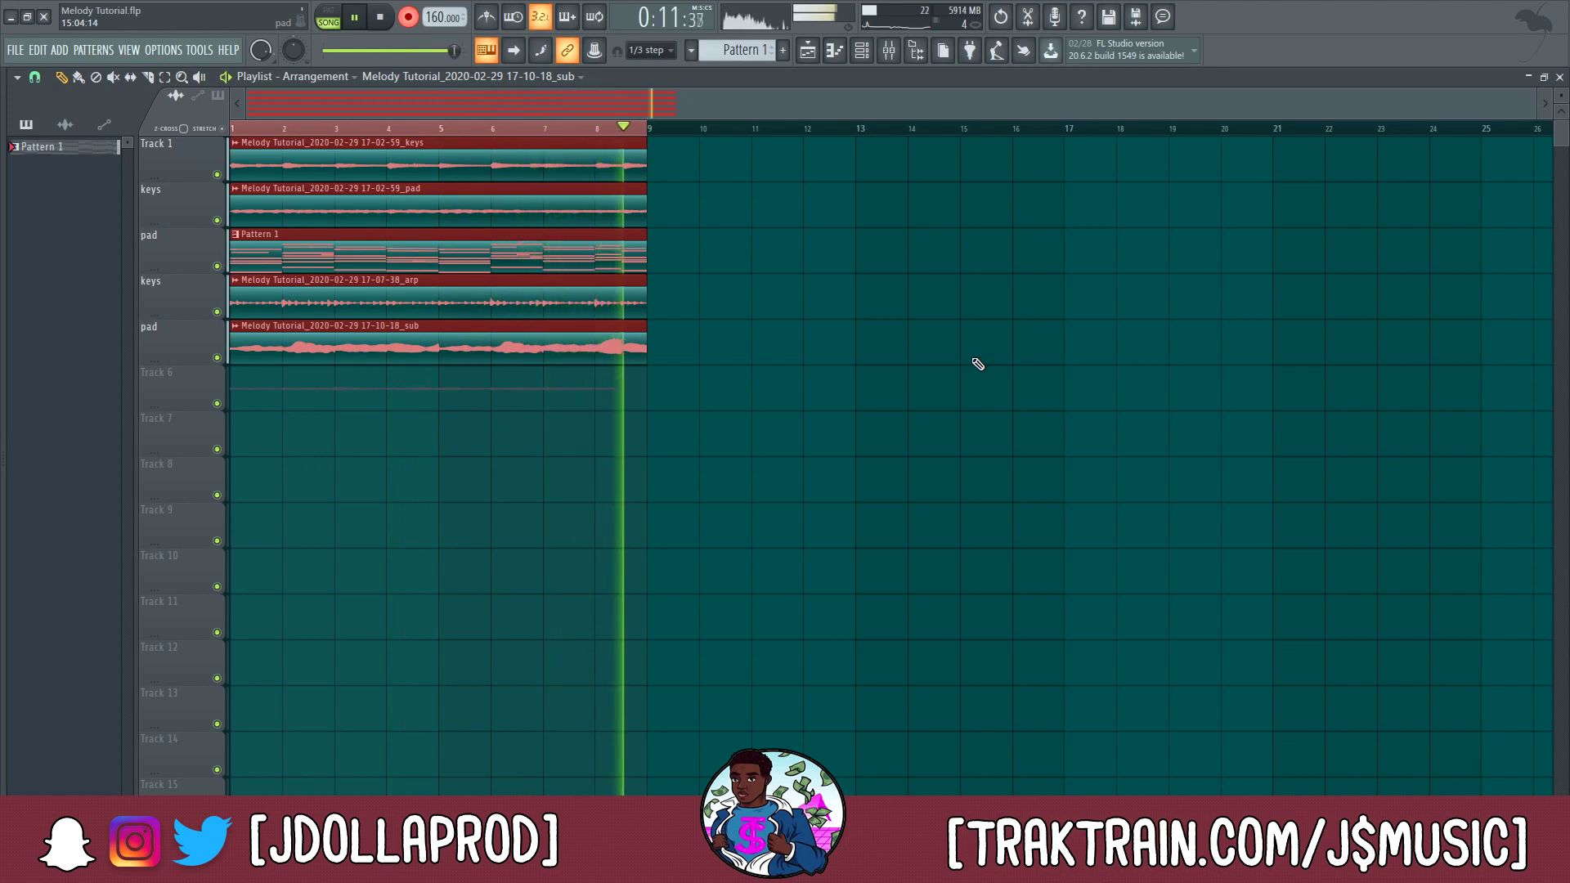
key("space")
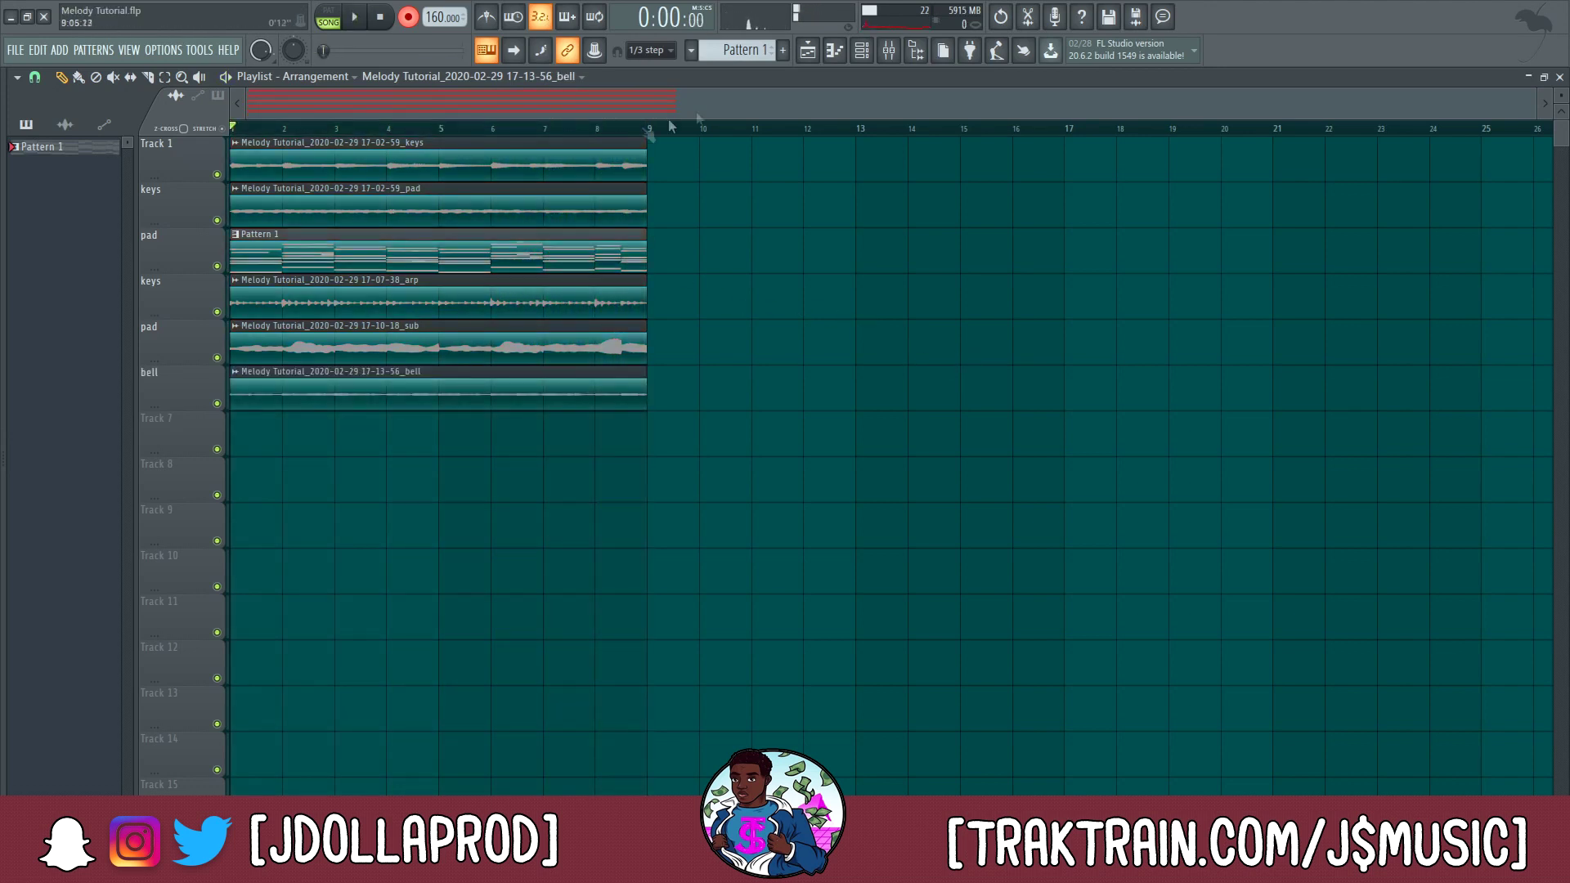
- Add an Xpand!2 instrument channel and name it voice
left_click(863, 49)
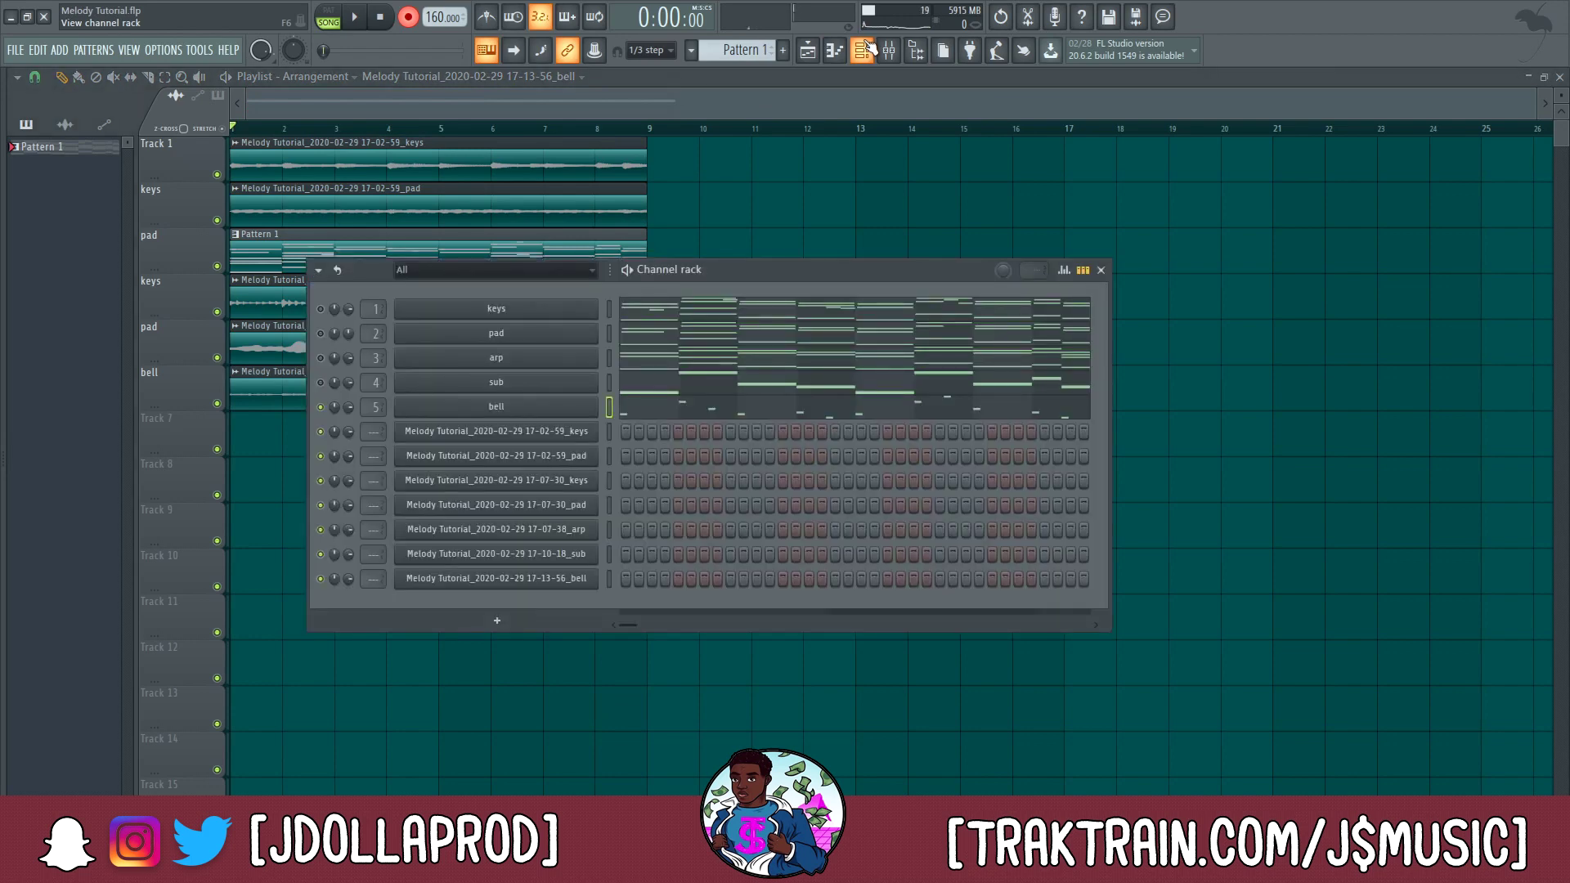
left_click(865, 50)
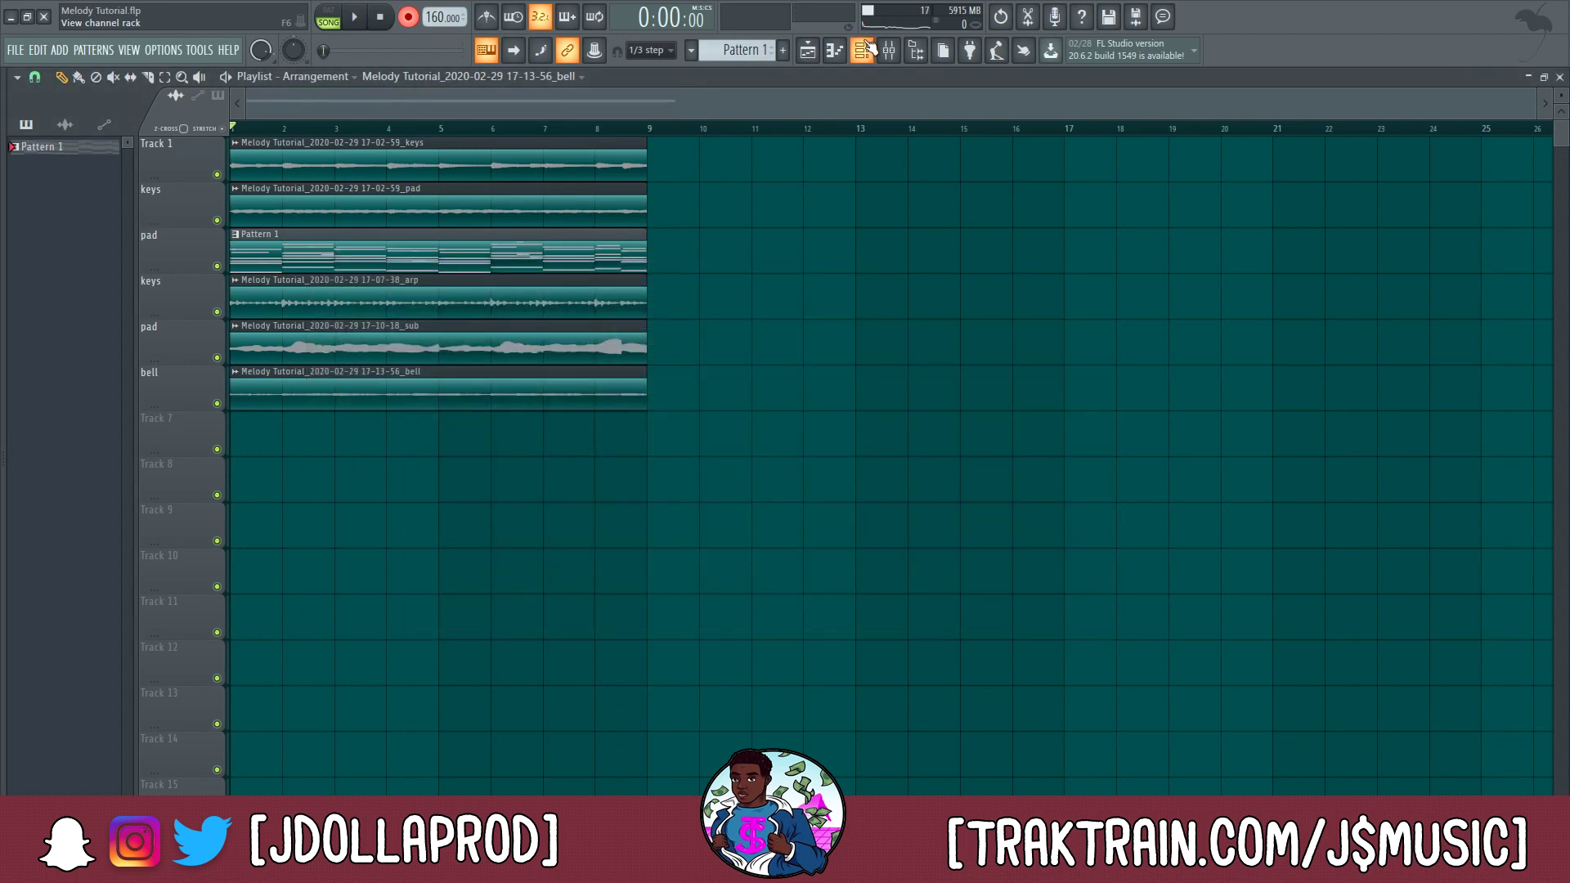
left_click(865, 50)
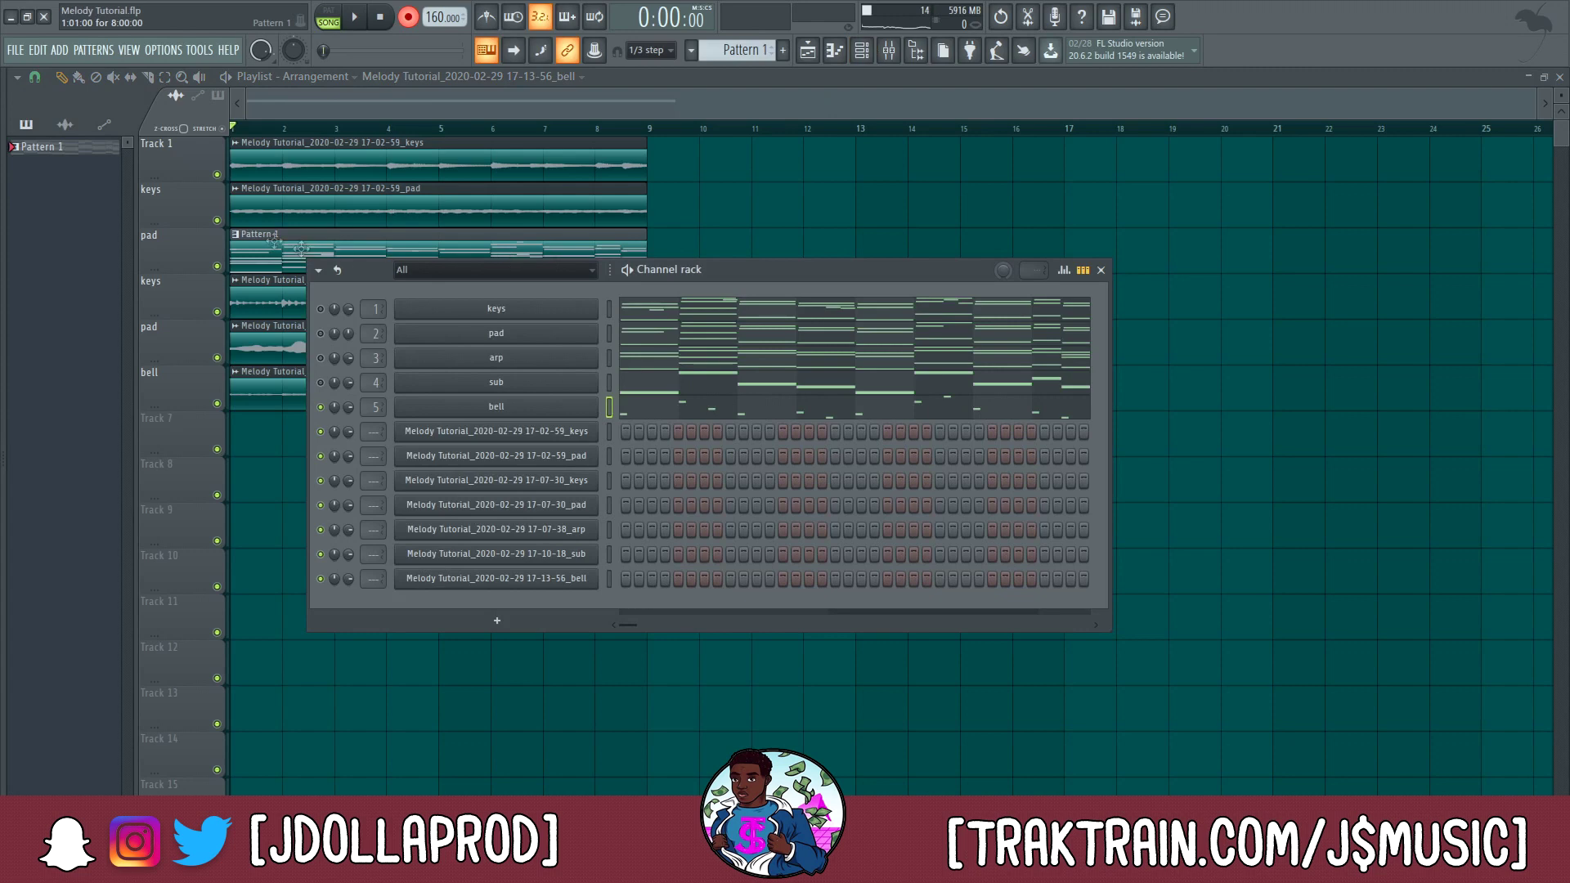
left_click(3, 174)
scroll(162, 687, "down", 4)
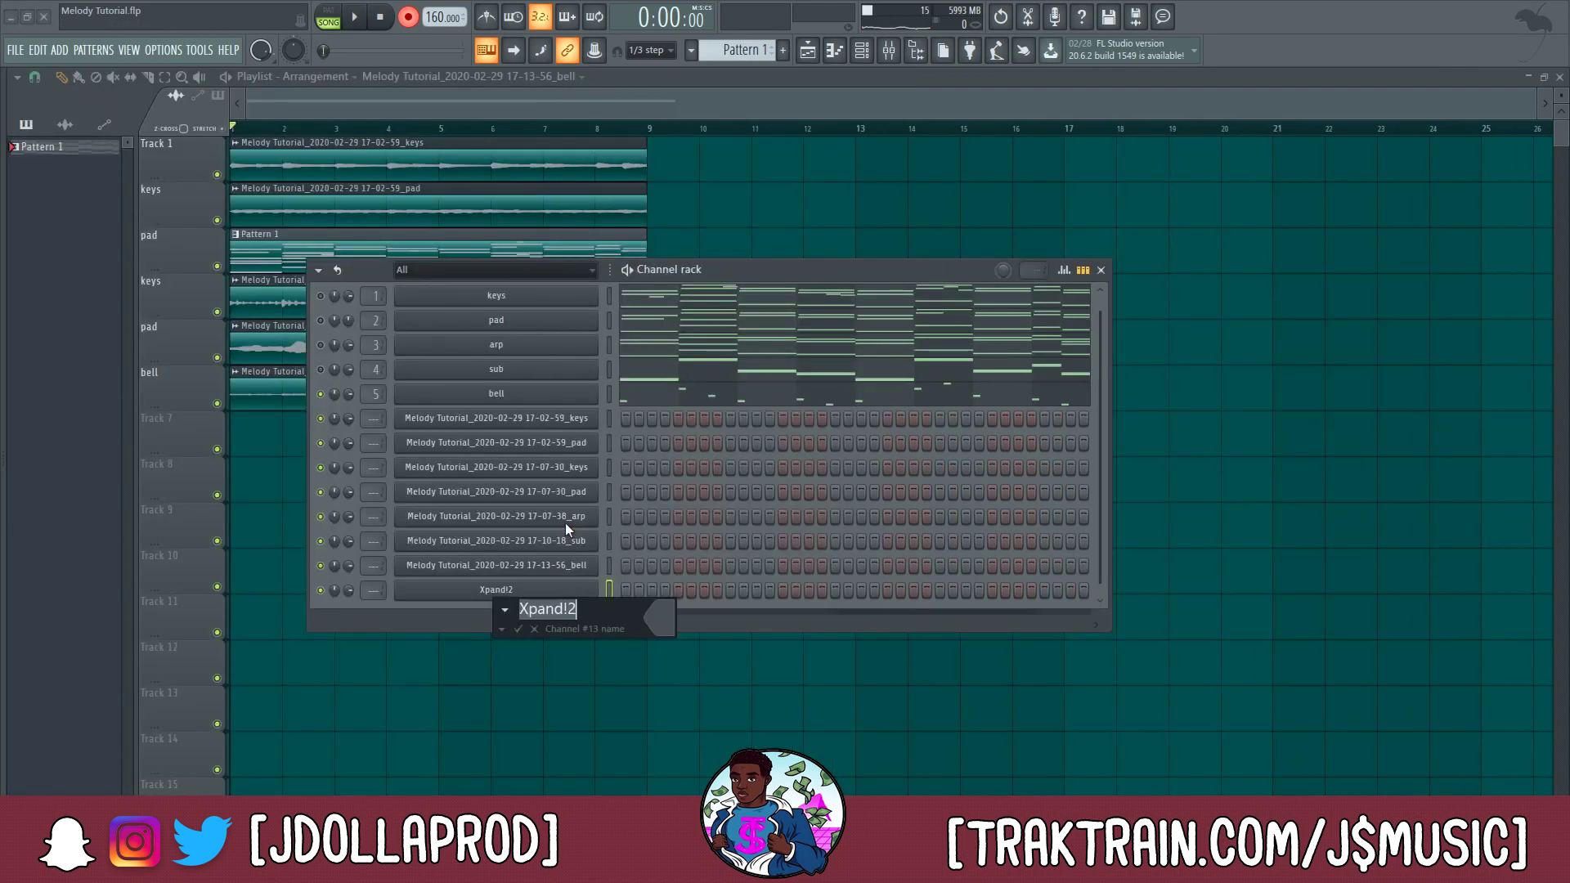
type("voice")
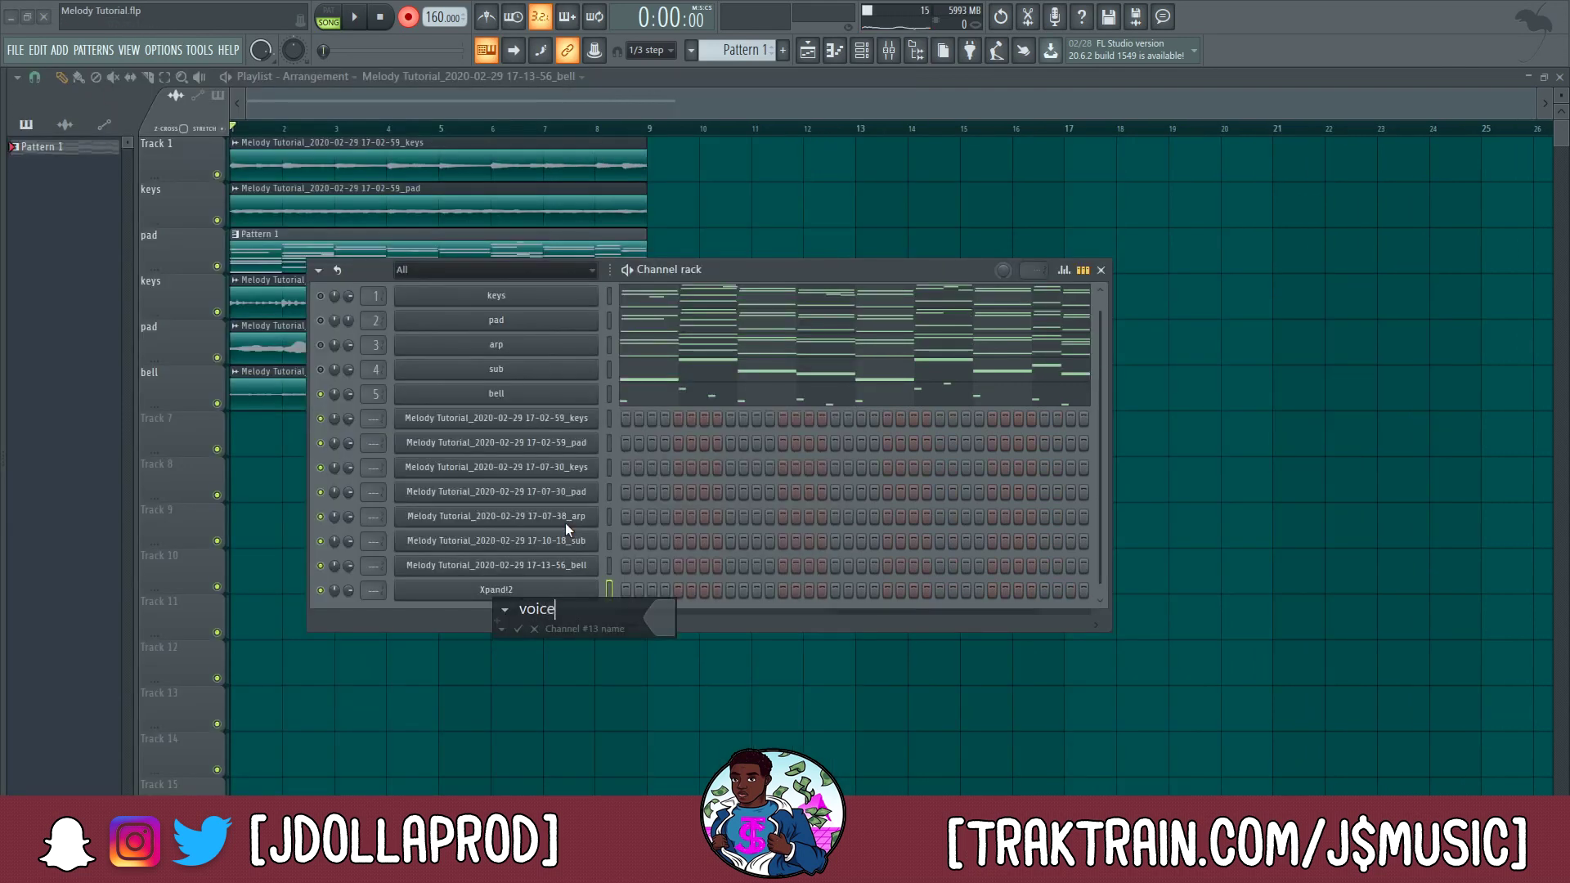
key("Return")
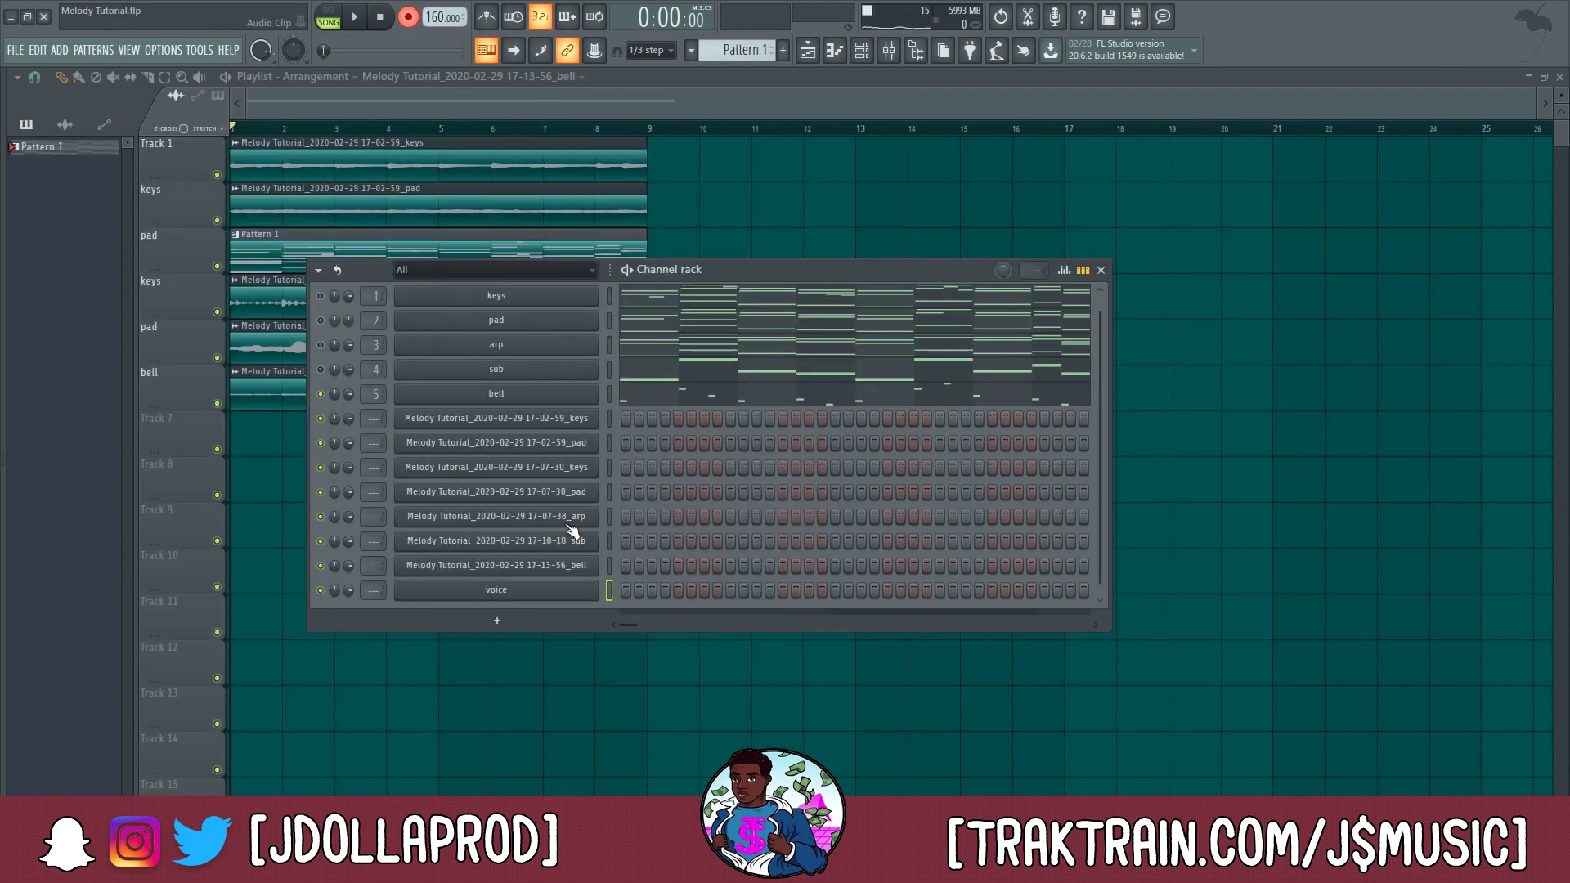
- In the voice piano roll, place D#6 at bar 1, F#6 at bar 2, D#6 at bar 3 and C#6 at bar 4
right_click(564, 587)
left_click(625, 589)
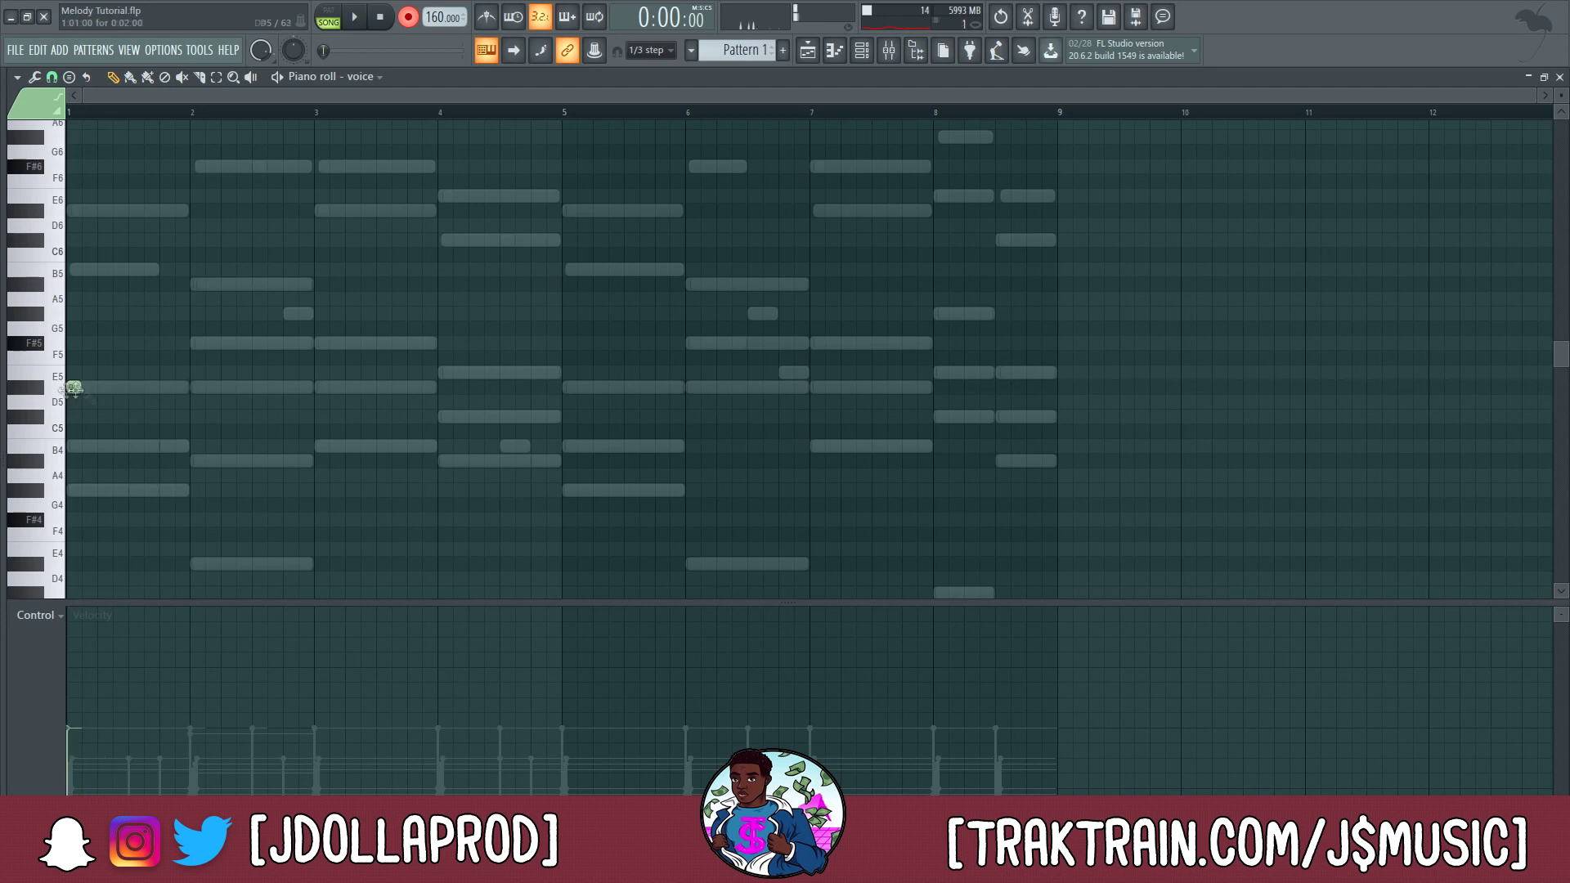
left_click_drag(130, 403, 78, 211)
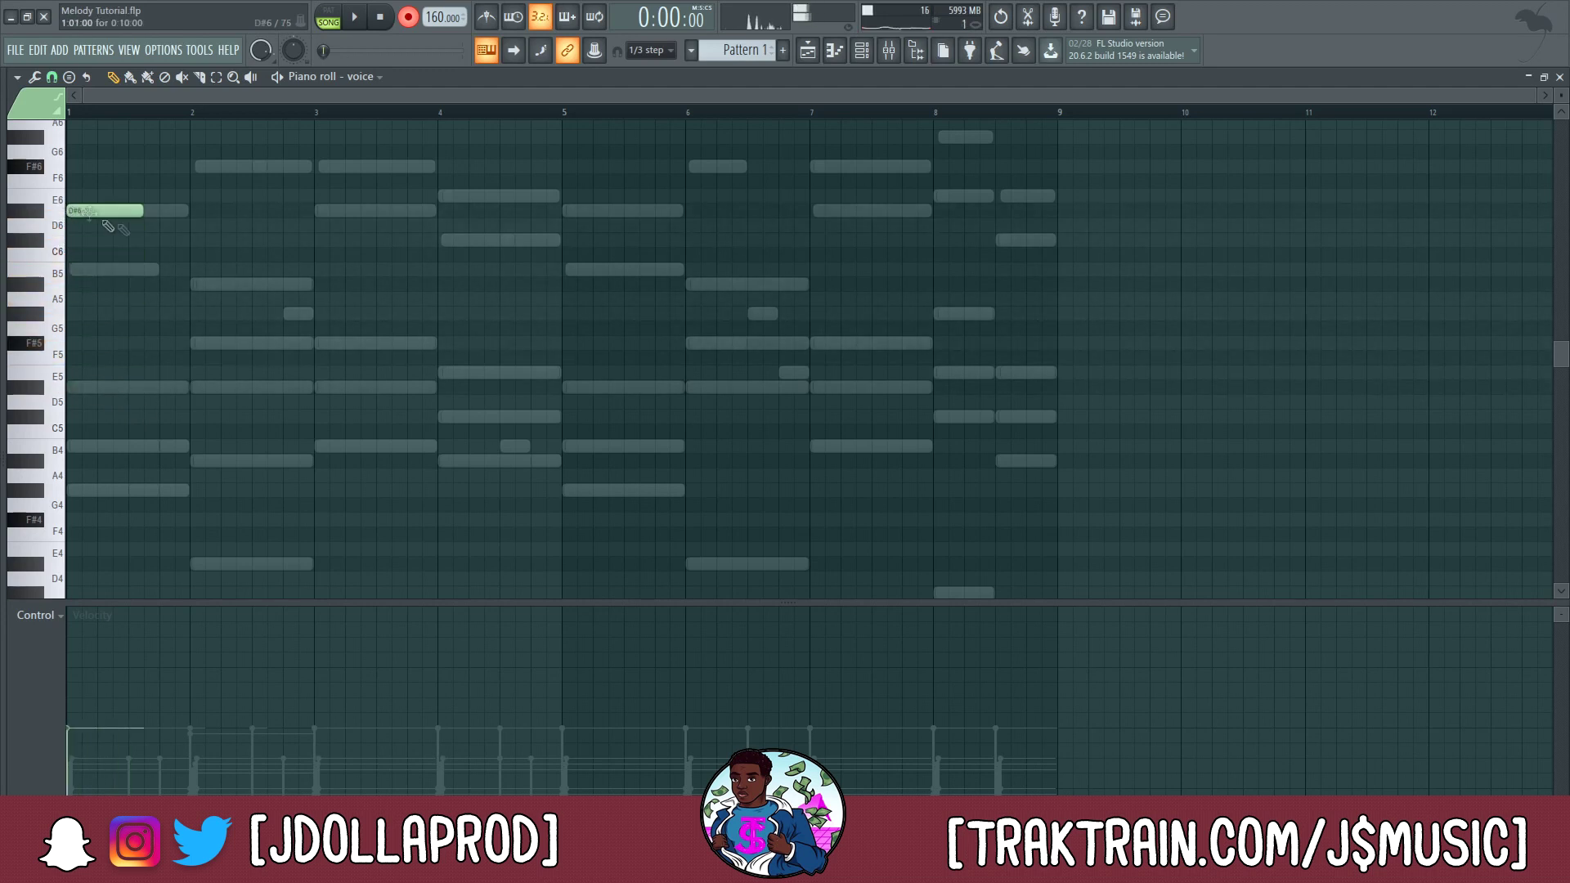
left_click(361, 24)
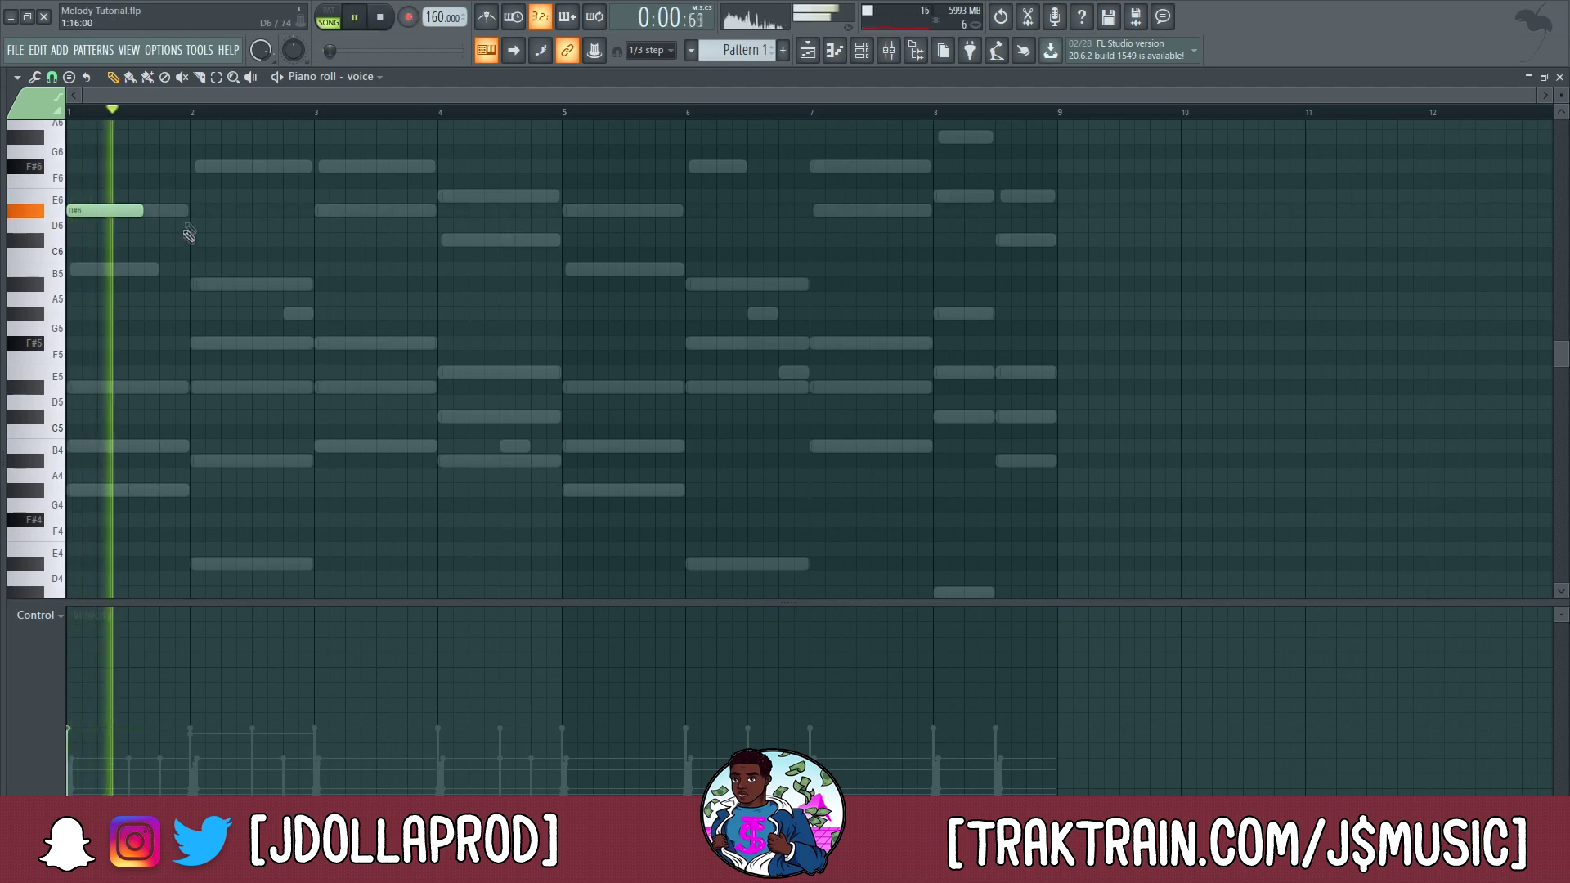
left_click(197, 168)
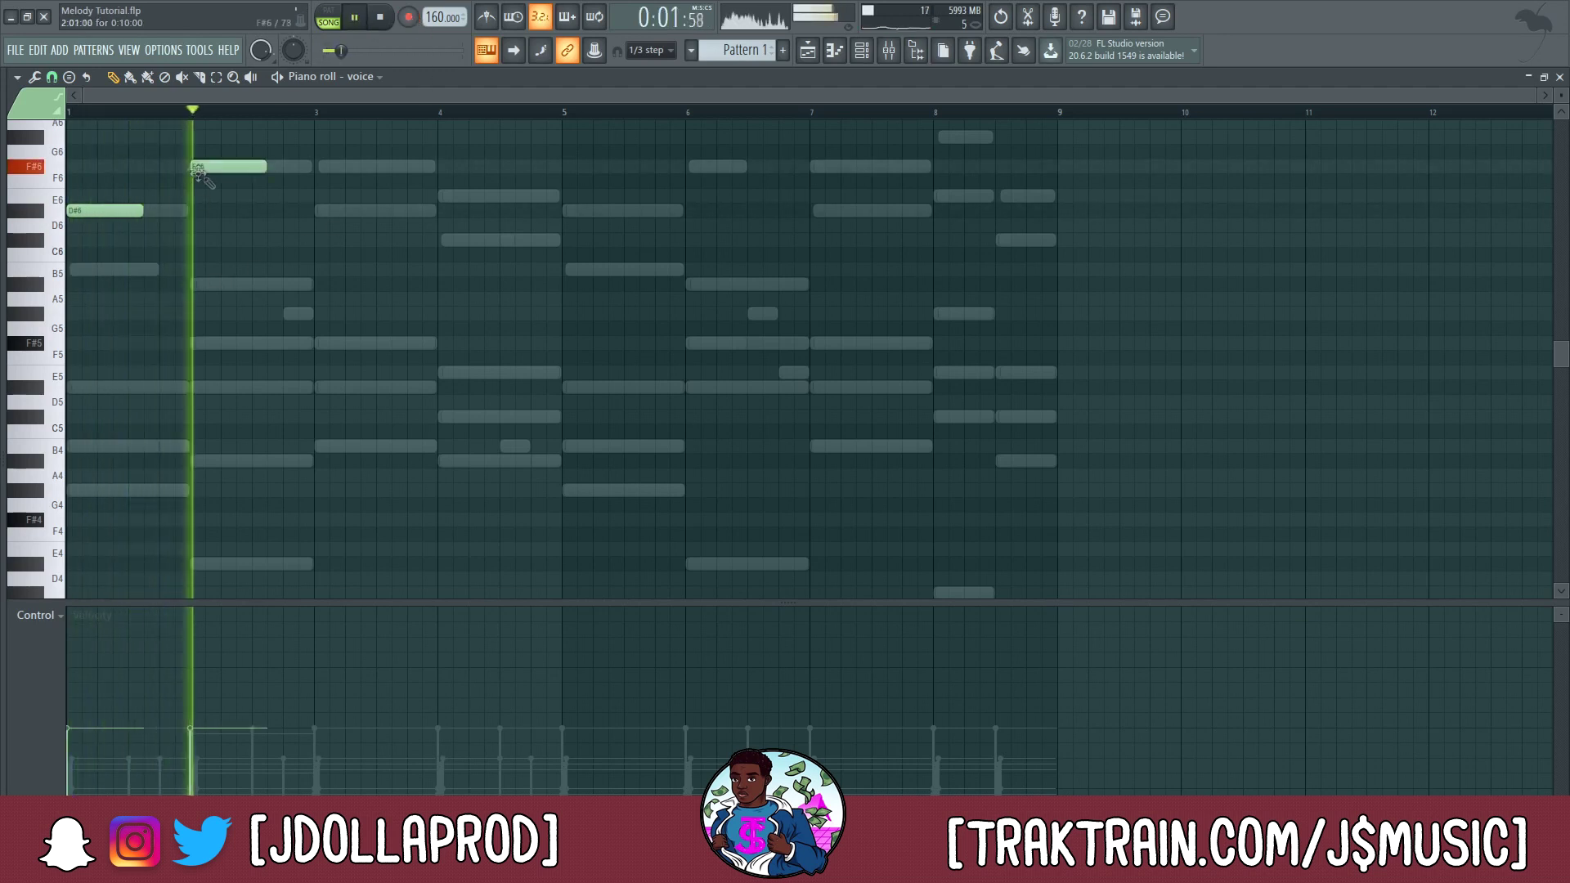
left_click(318, 211)
left_click(439, 240)
- Transpose the four voice notes down one octave and restart playback
key("space")
key("ctrl+Down")
key("space")
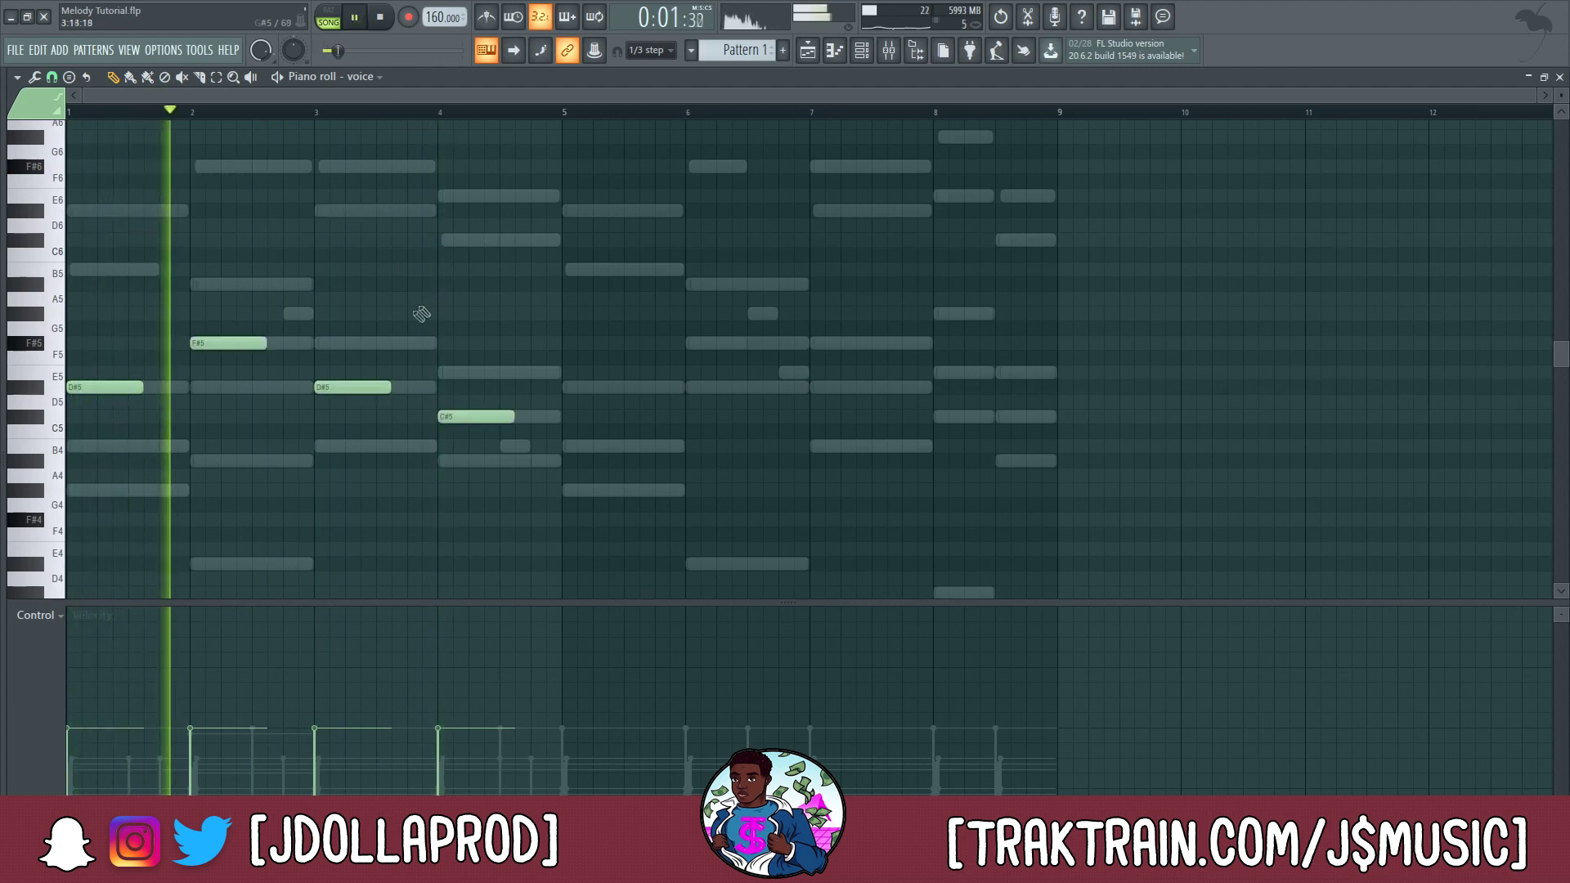
- Add A#5 midway through bar 2 and shorten the F#5 at bar 2 and D#5 at bar 3 to half a bar
left_click(266, 286)
key("space")
key("space")
mouse_move(304, 285)
left_mouse_down()
mouse_move(291, 286)
mouse_move(316, 284)
left_mouse_up()
left_click_drag(265, 343, 250, 343)
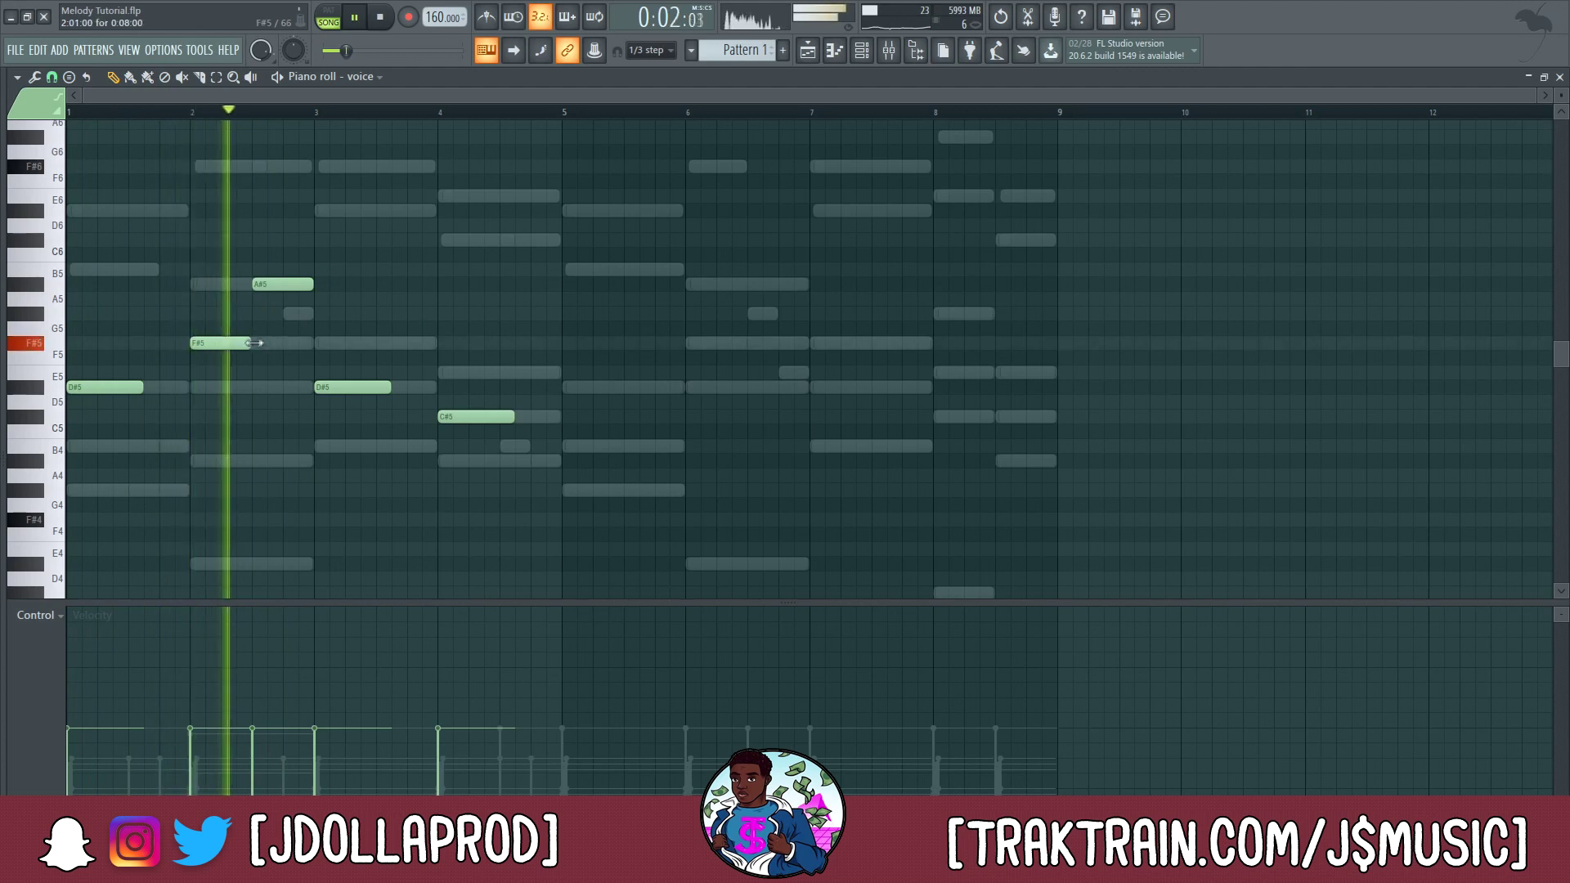
left_click_drag(390, 387, 376, 387)
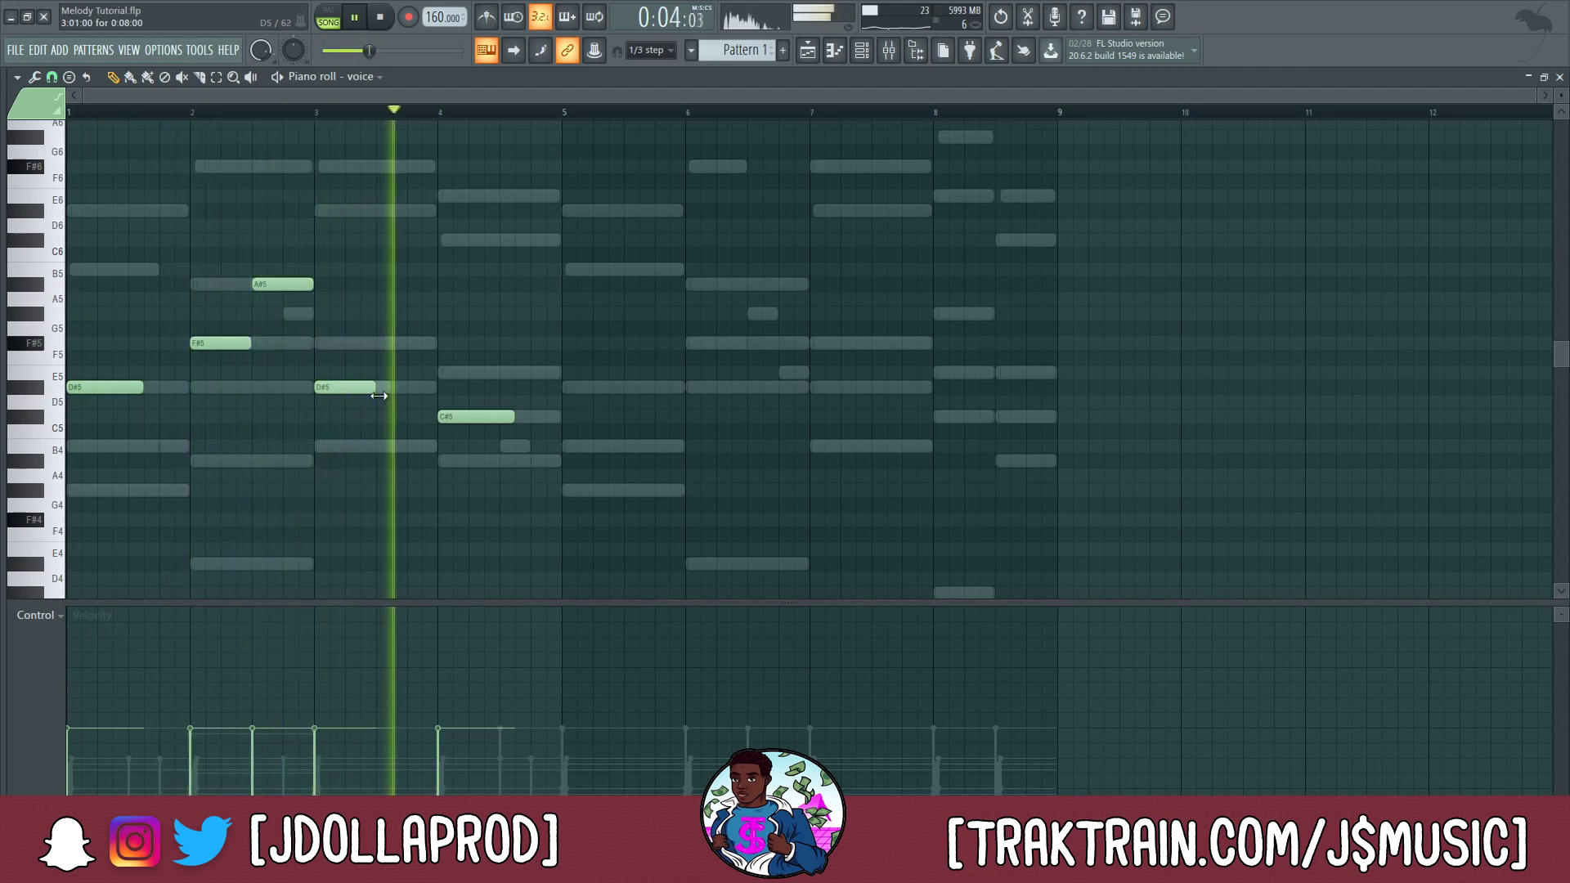
- Add E5 midway through bar 4 and D#5 at bar 5, and shorten the bar 4 C#5 to half a bar
left_click(515, 372)
left_click(573, 387)
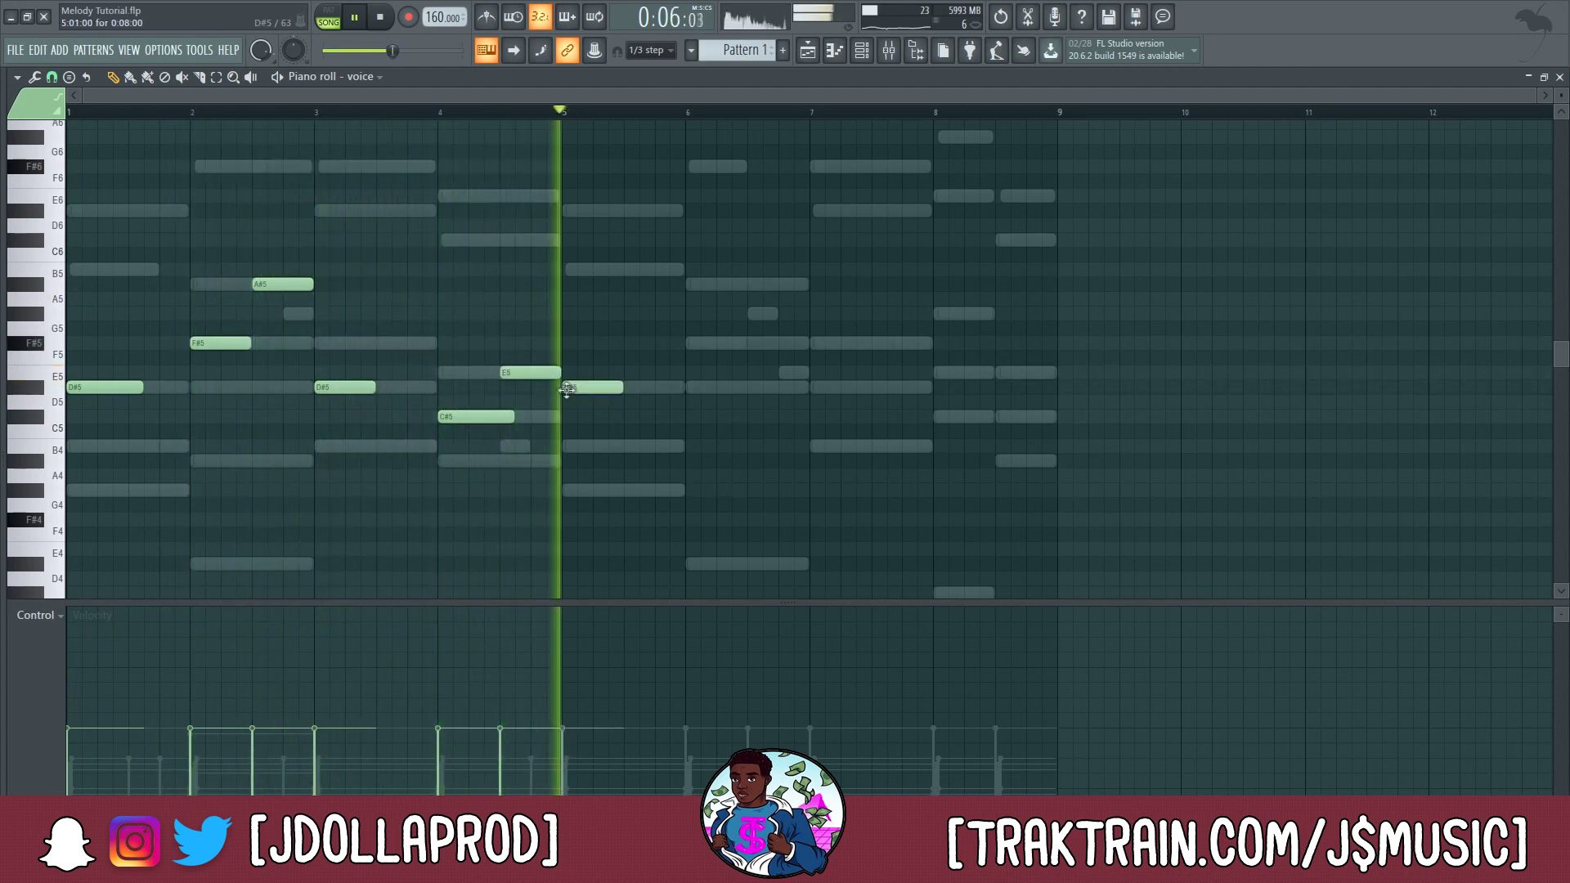
key("space")
key("space")
left_click_drag(513, 417, 497, 418)
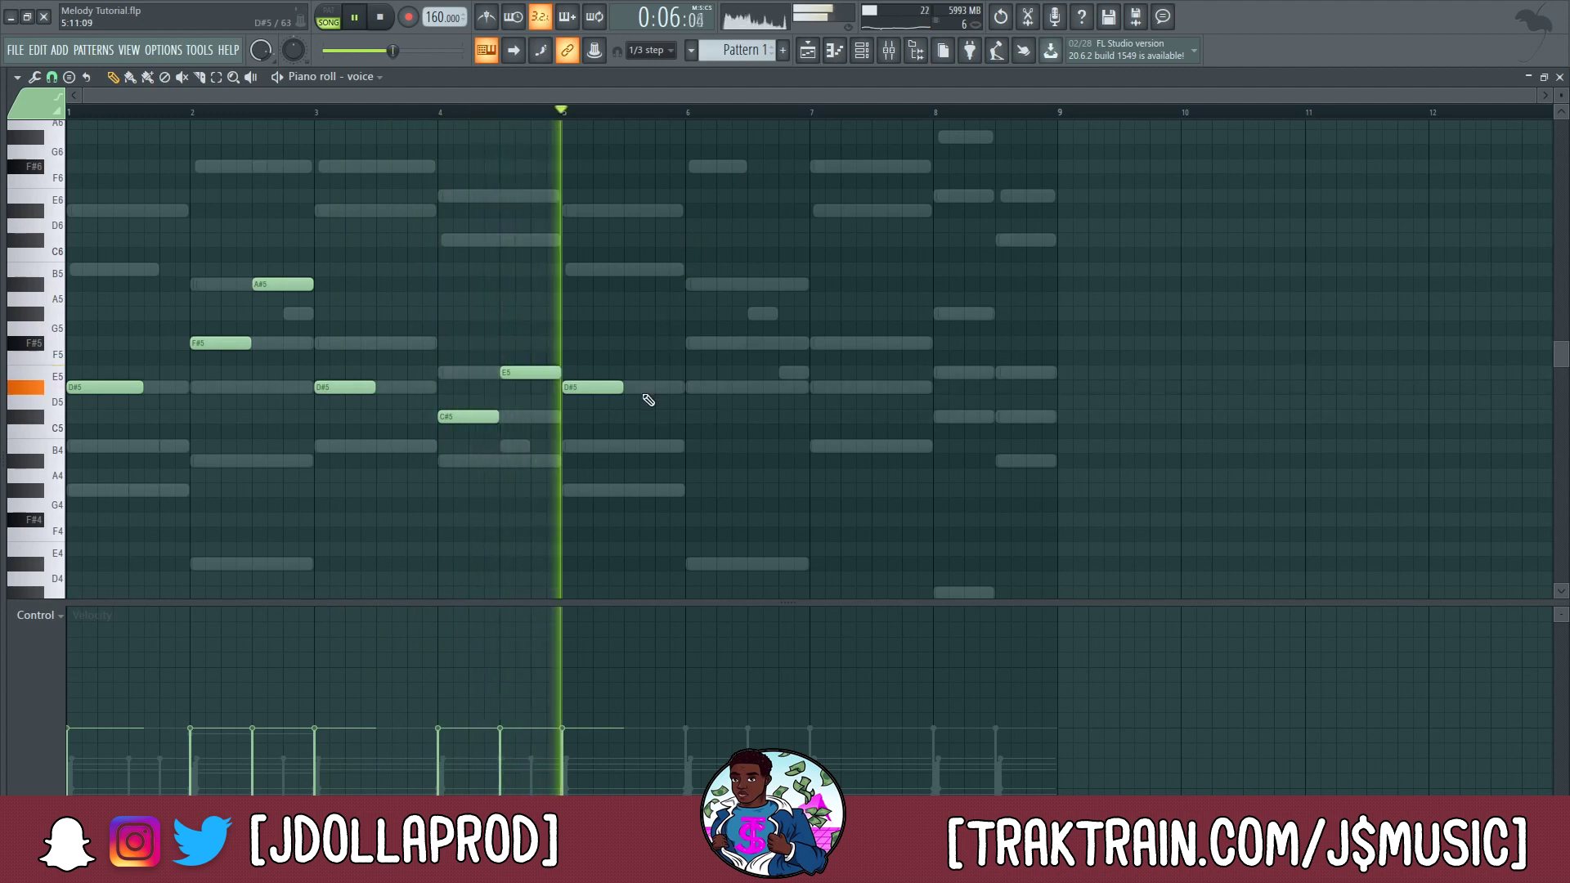
- Add half-bar voice notes A#5 and F#5 in bar 6, D#5 at bar 7, and G#5 and E5 in bar 8
left_click(695, 283)
left_click(750, 344)
left_click(813, 387)
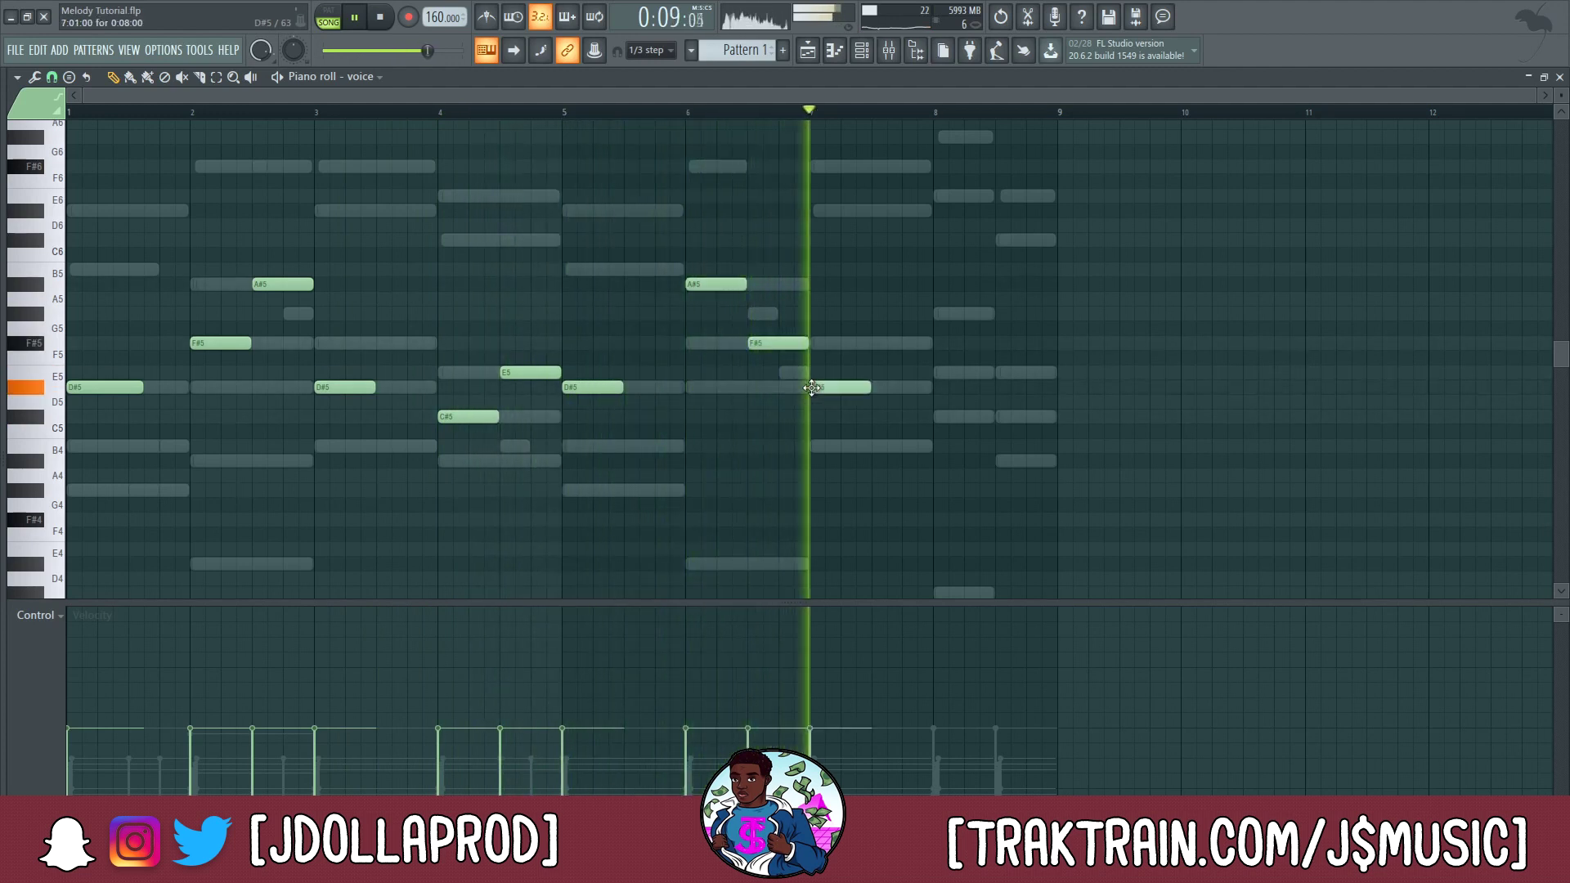
left_click(947, 313)
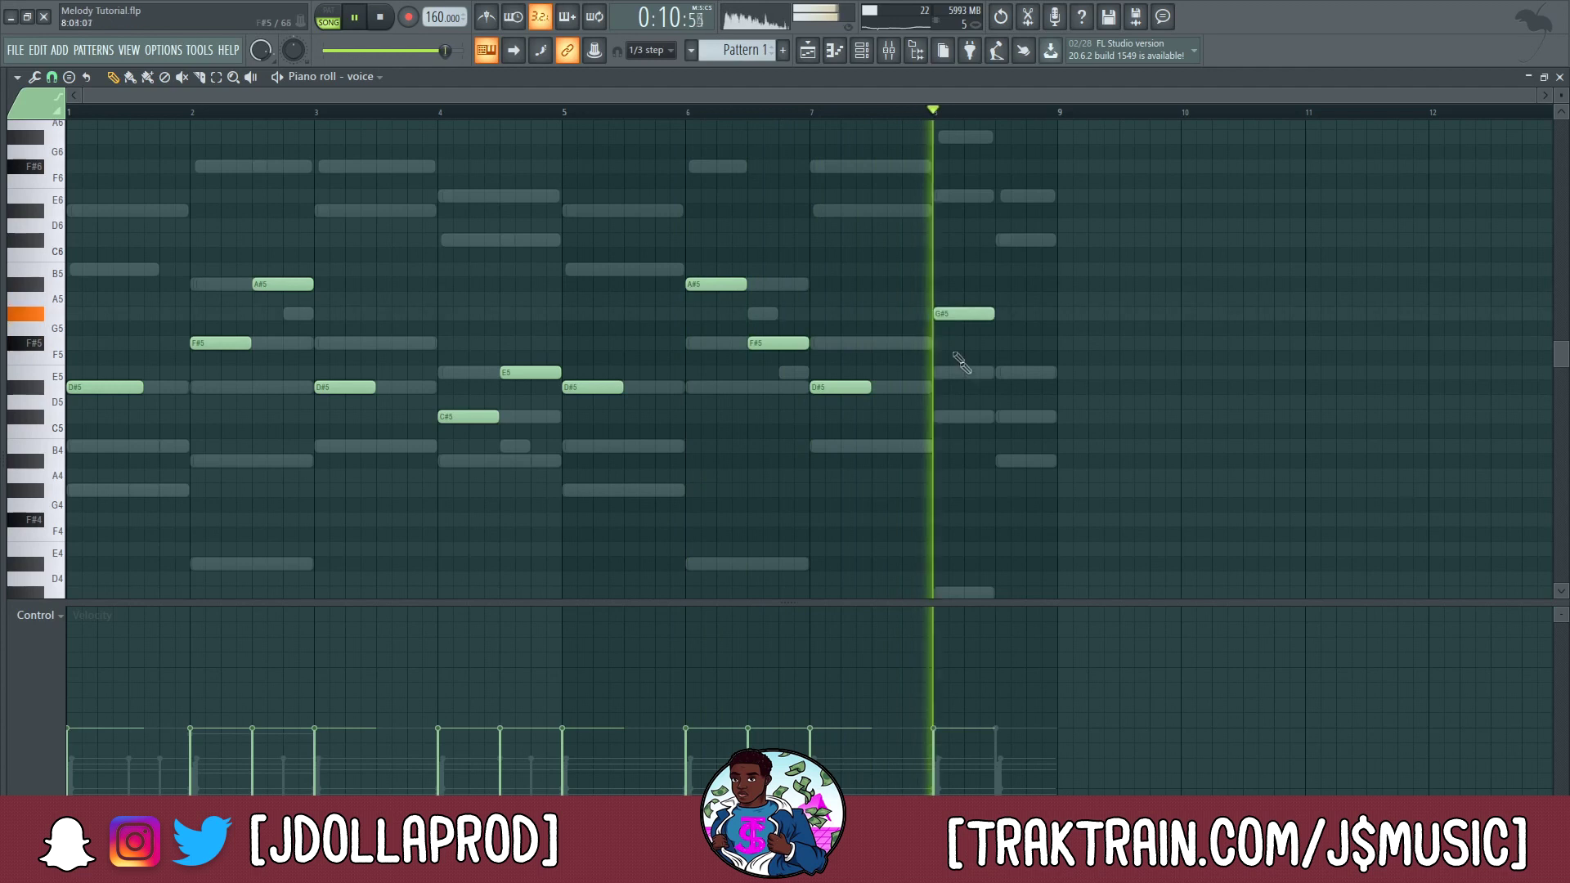
left_click(1002, 372)
- Transpose all voice notes up one octave and audition the part in playback
key("ctrl+Up")
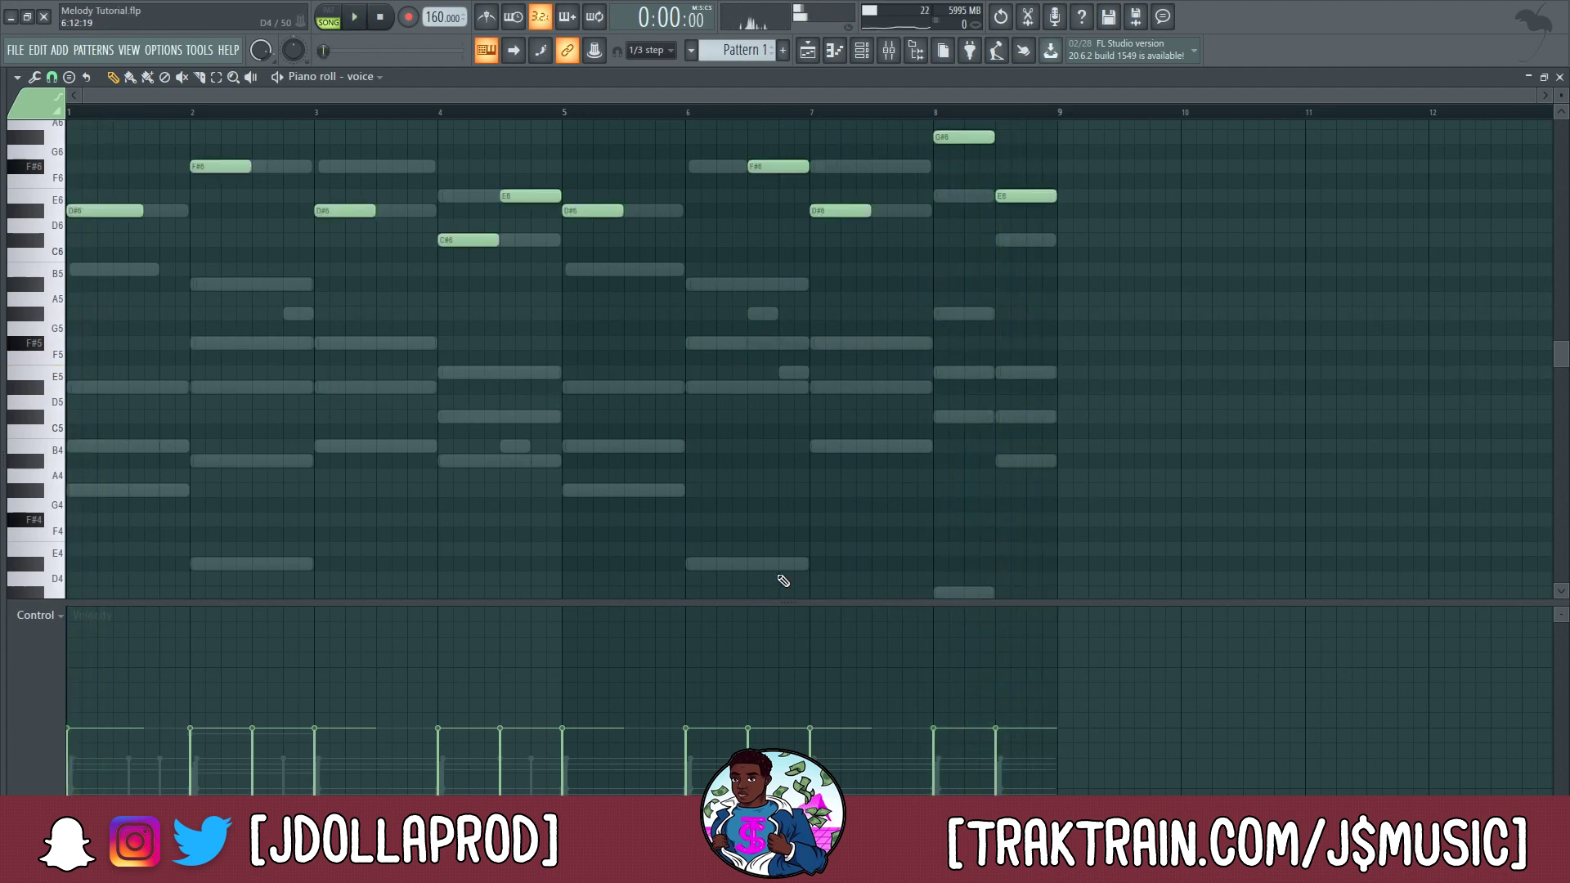
scroll(523, 364, "up", 3)
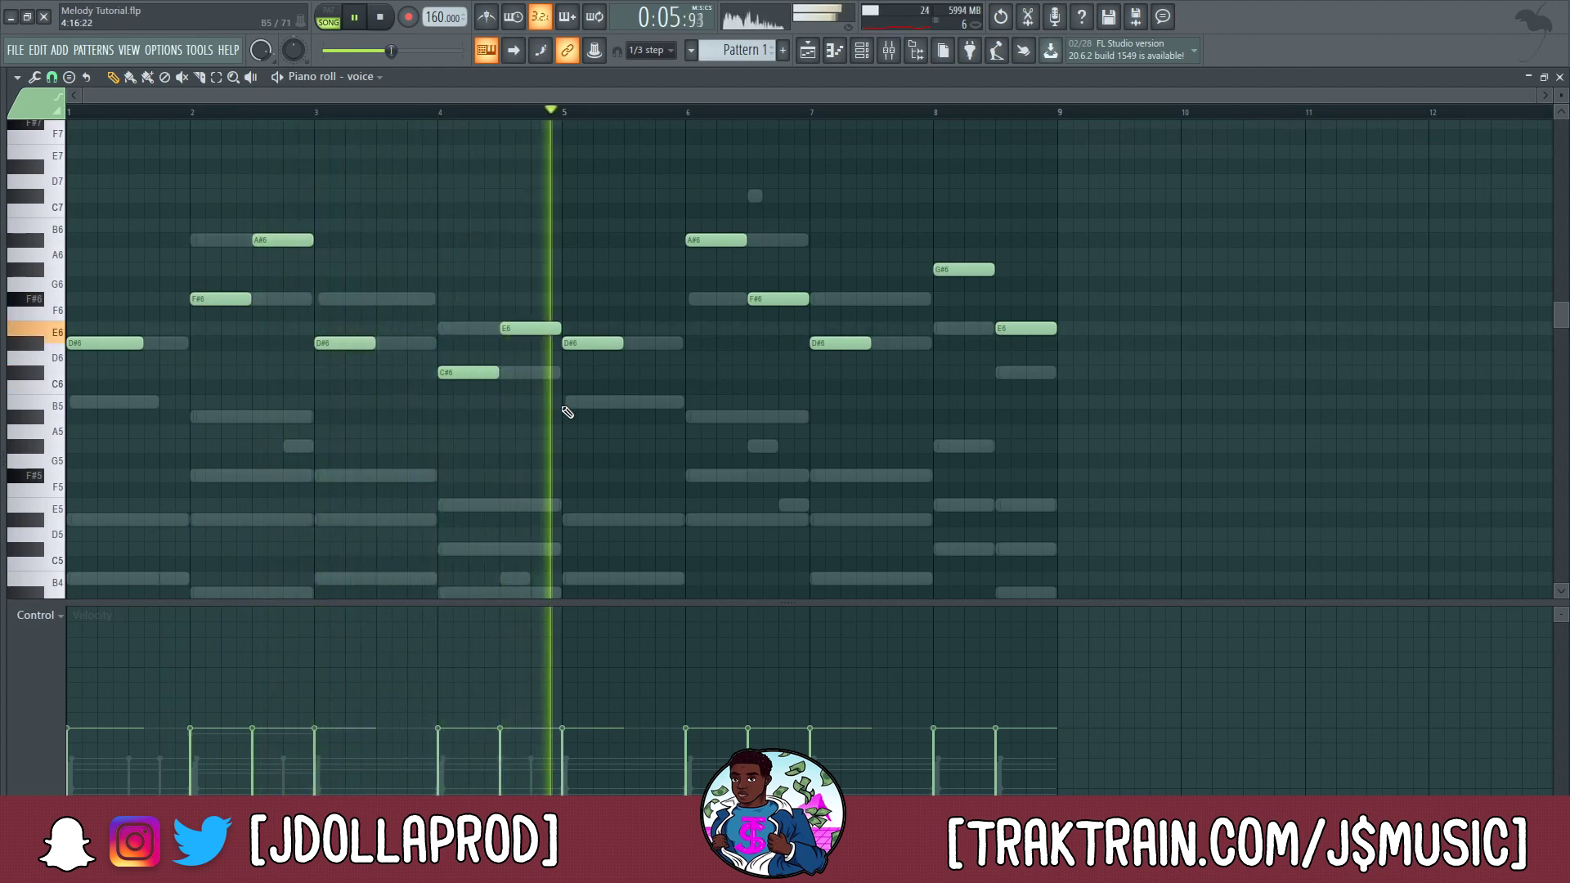
key("space")
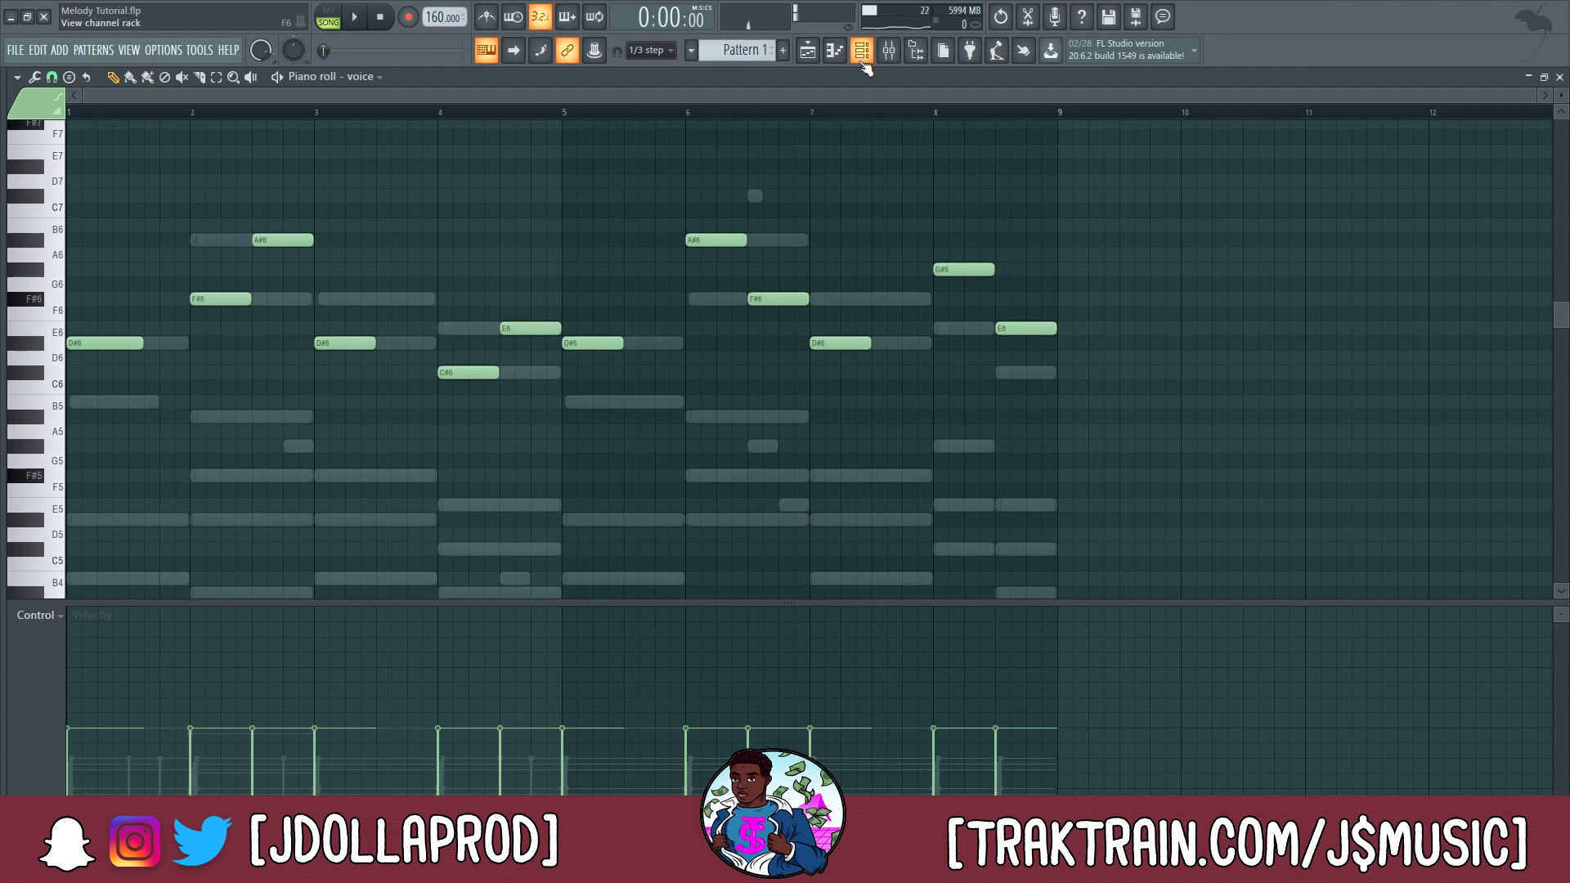
- Set Attack to -91 % and Release to -58 % on the voice's Xpand!2 during playback, and close the plugin
left_click(862, 50)
left_click(501, 618)
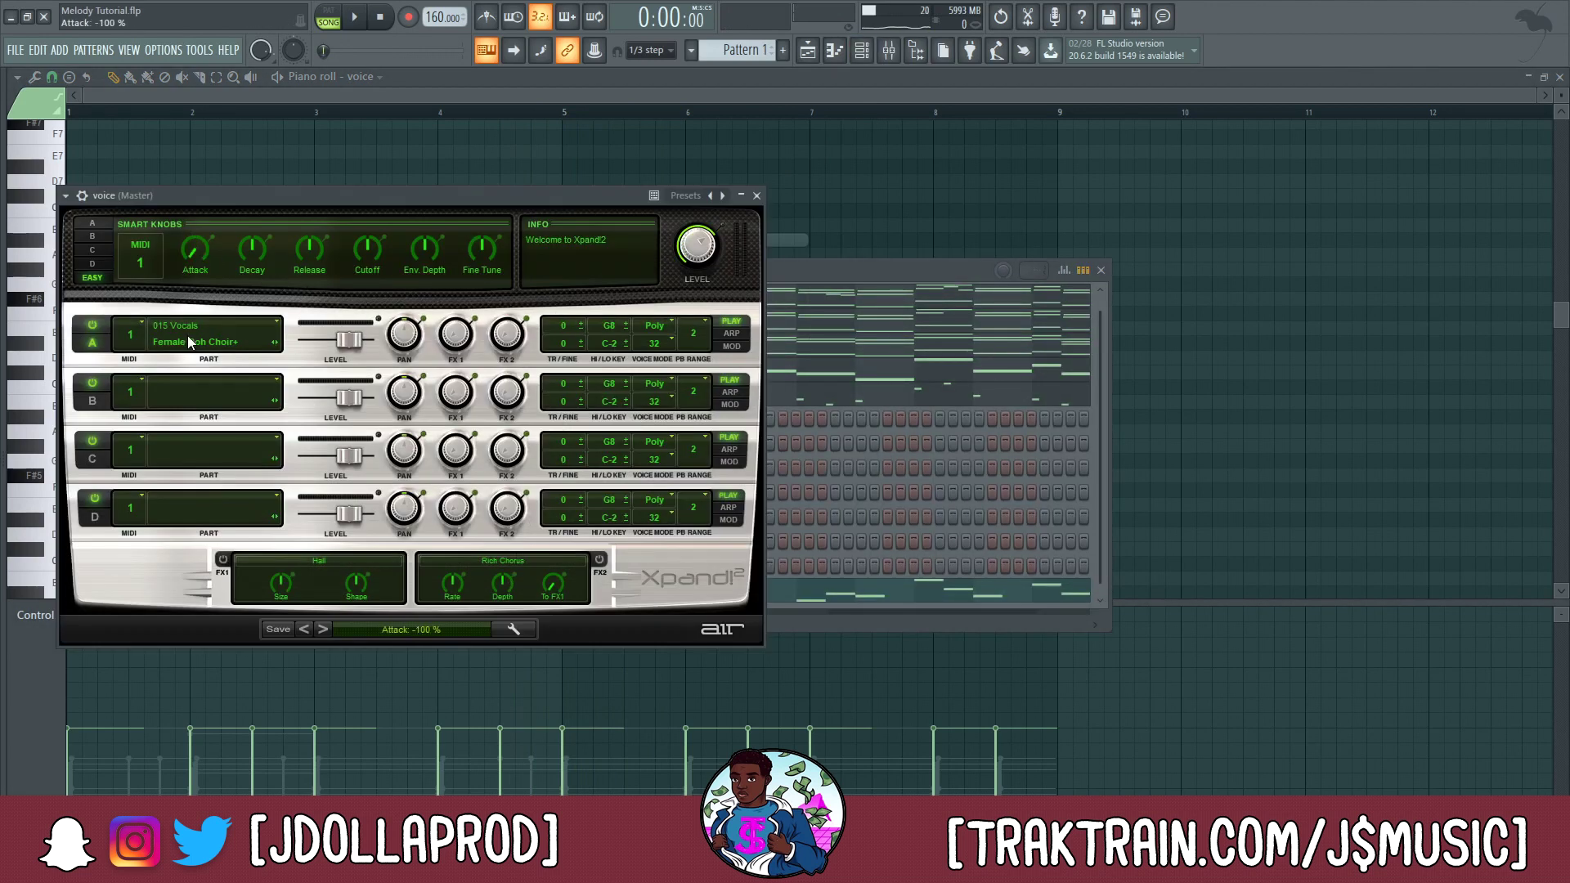
key("space")
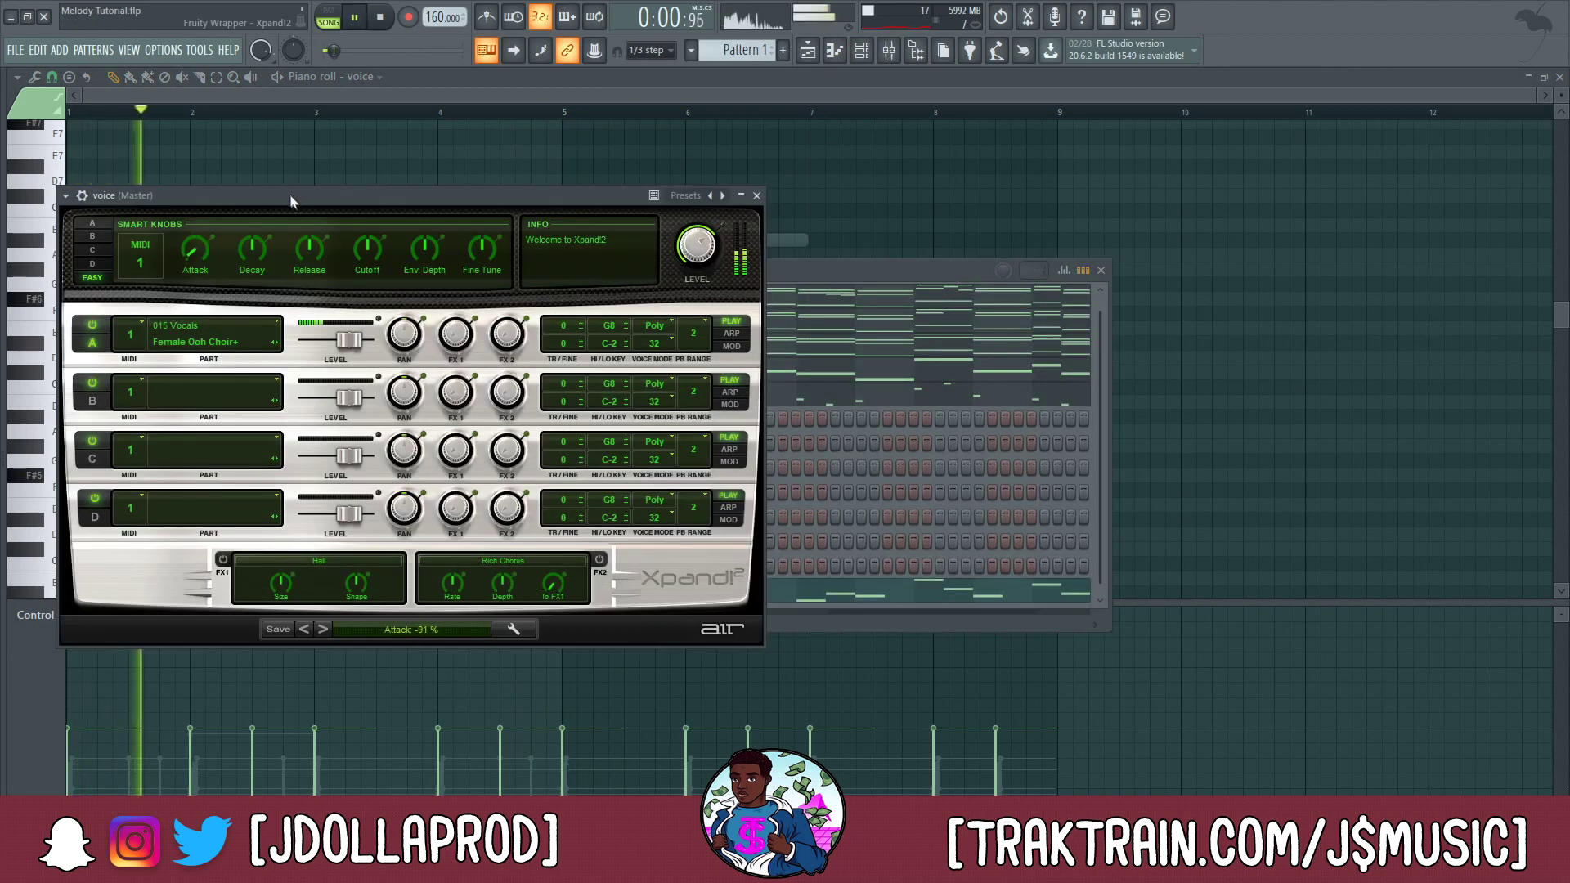
left_click_drag(309, 247, 291, 277)
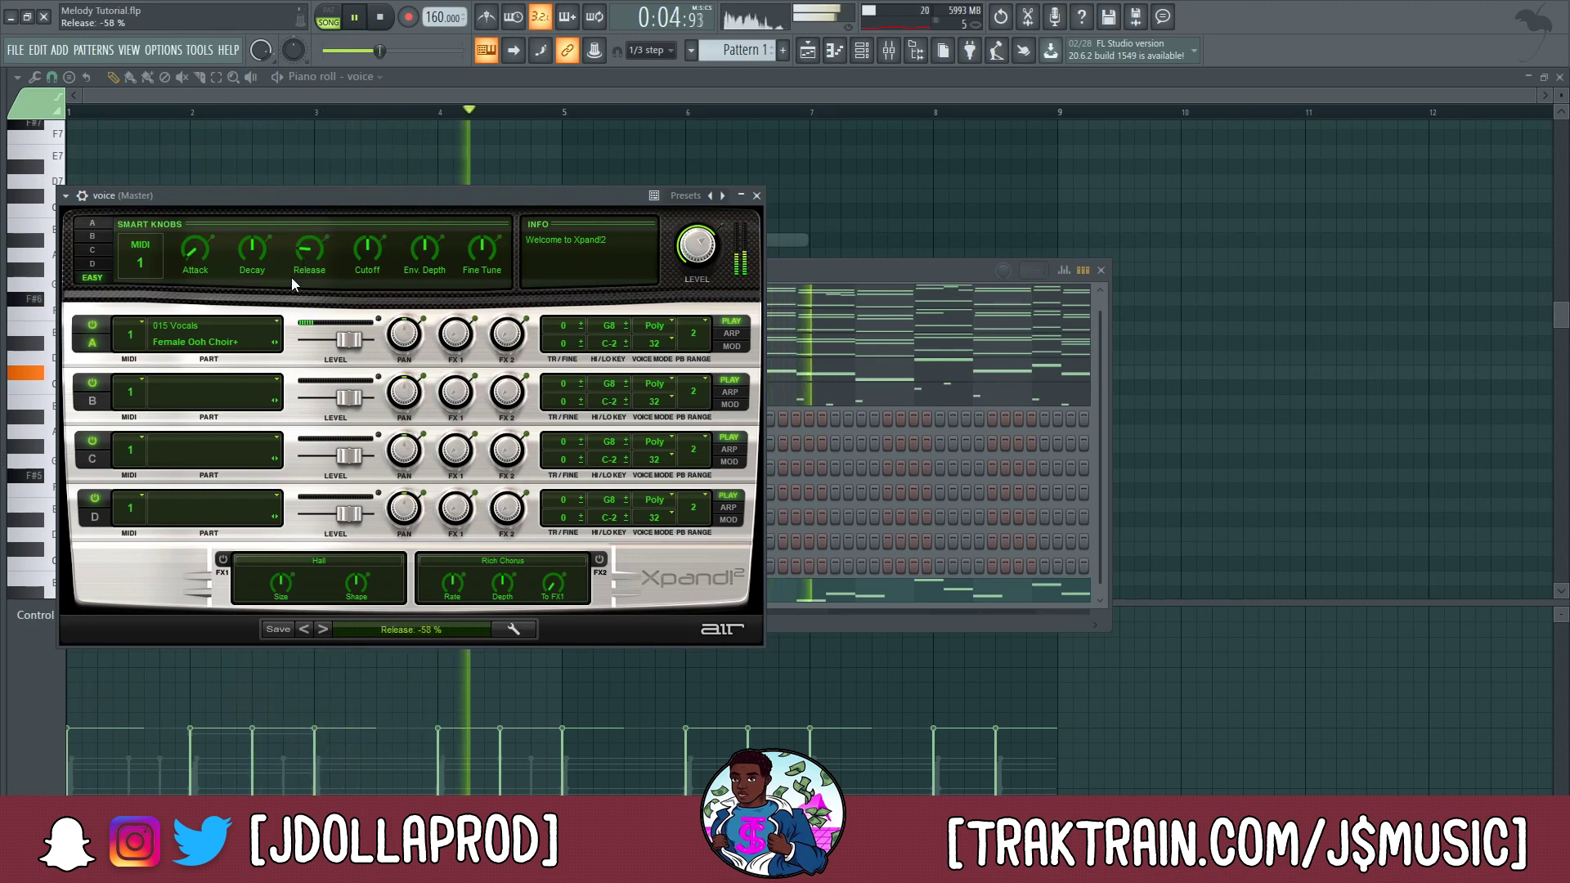
left_click(757, 195)
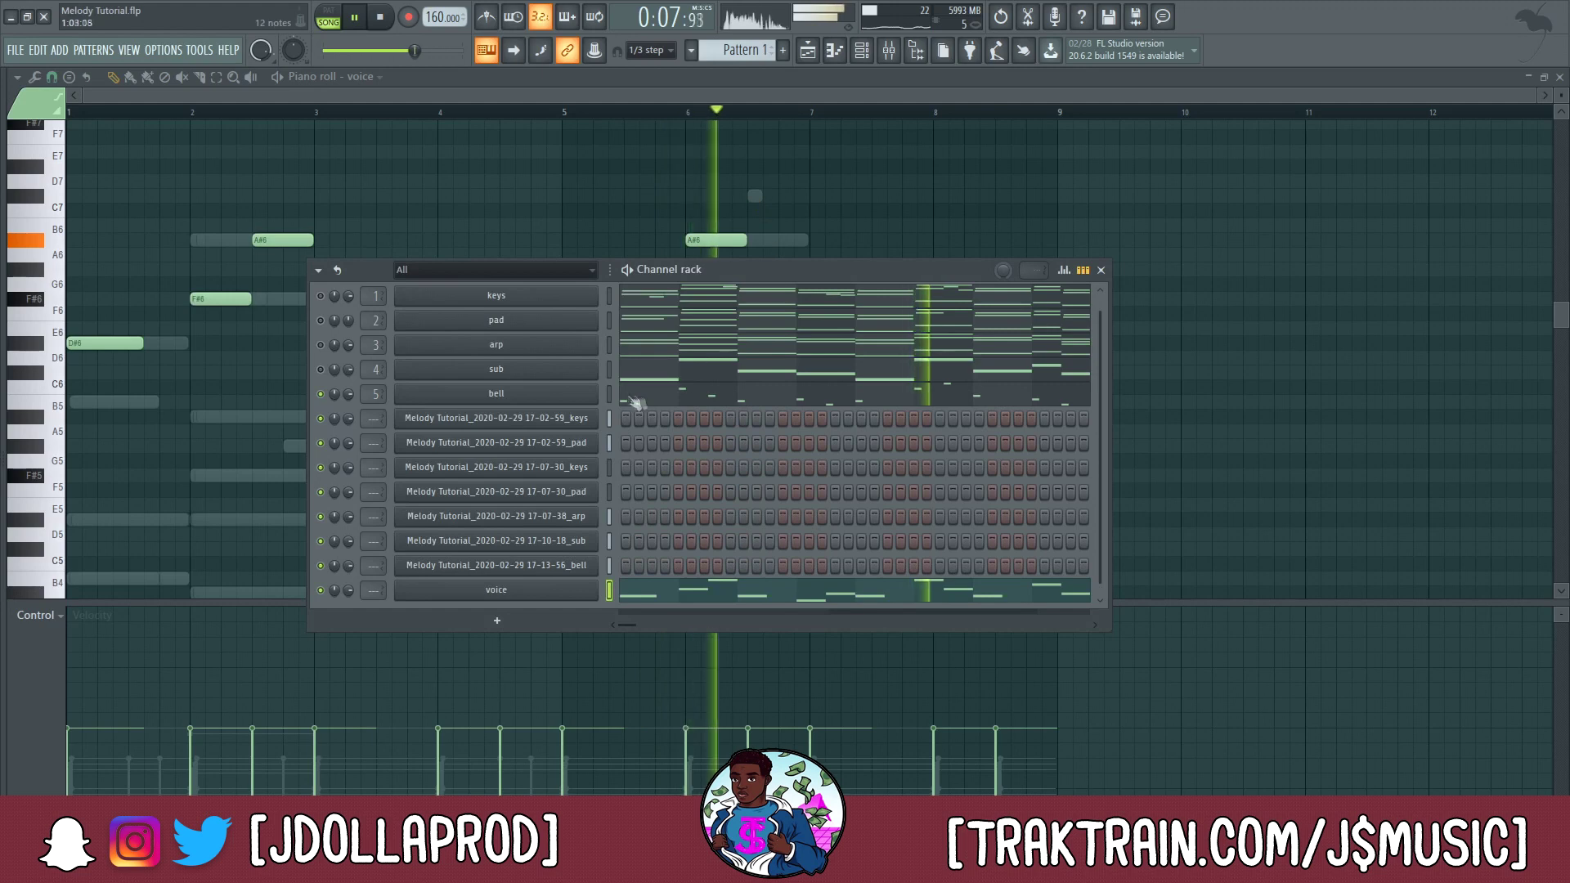
- Lower the velocity of all voice notes, play the part back and reopen its piano roll with playback stopped
left_click(676, 597)
left_click(686, 597)
key("ctrl+a")
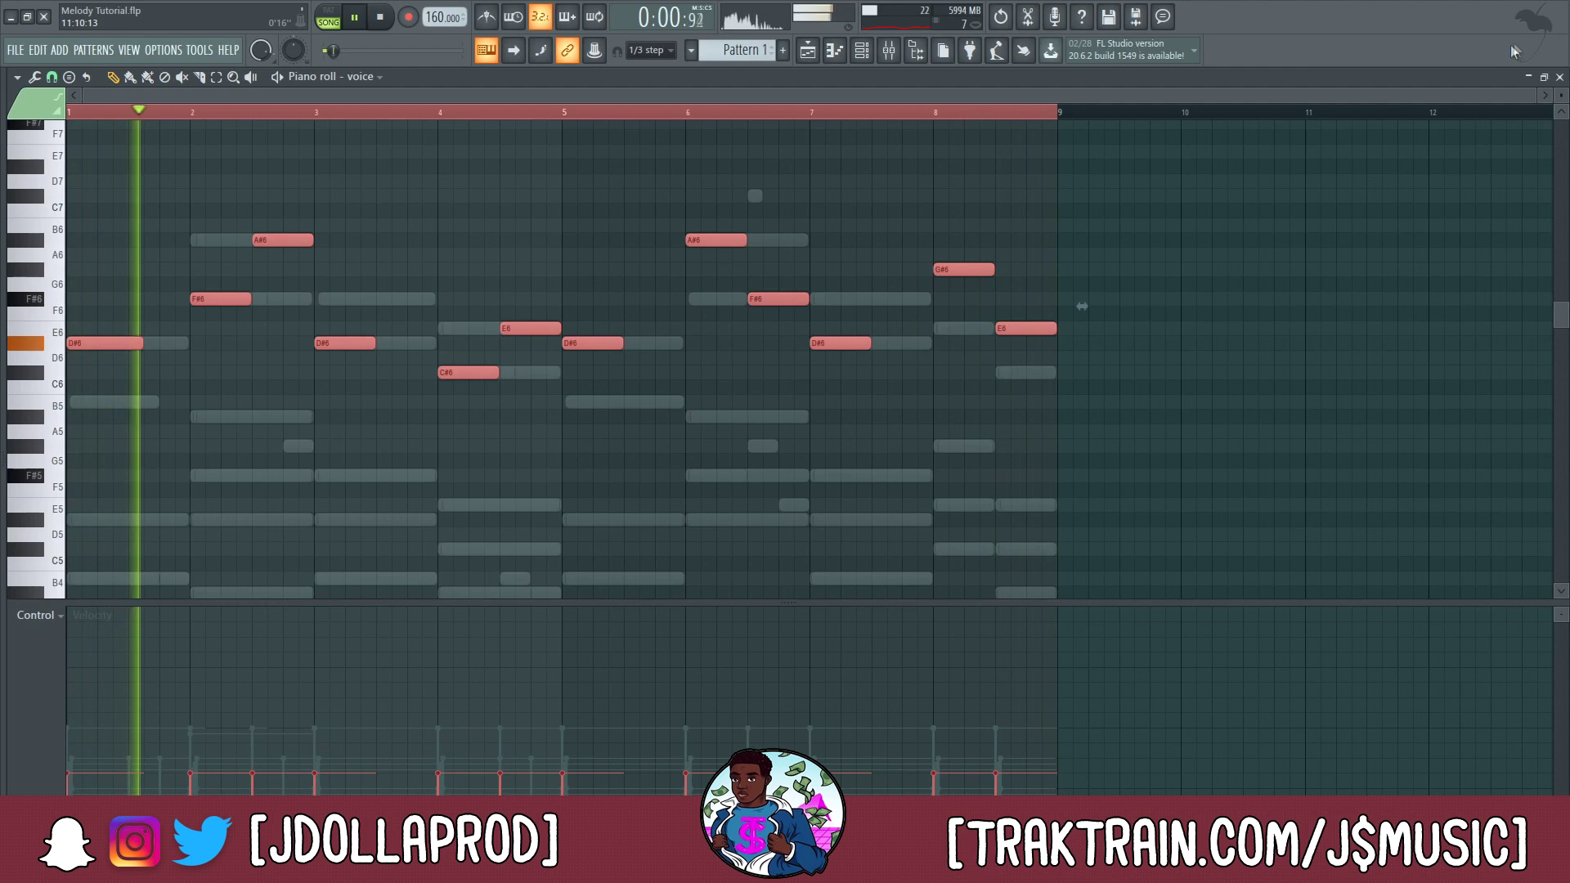
left_click(1559, 77)
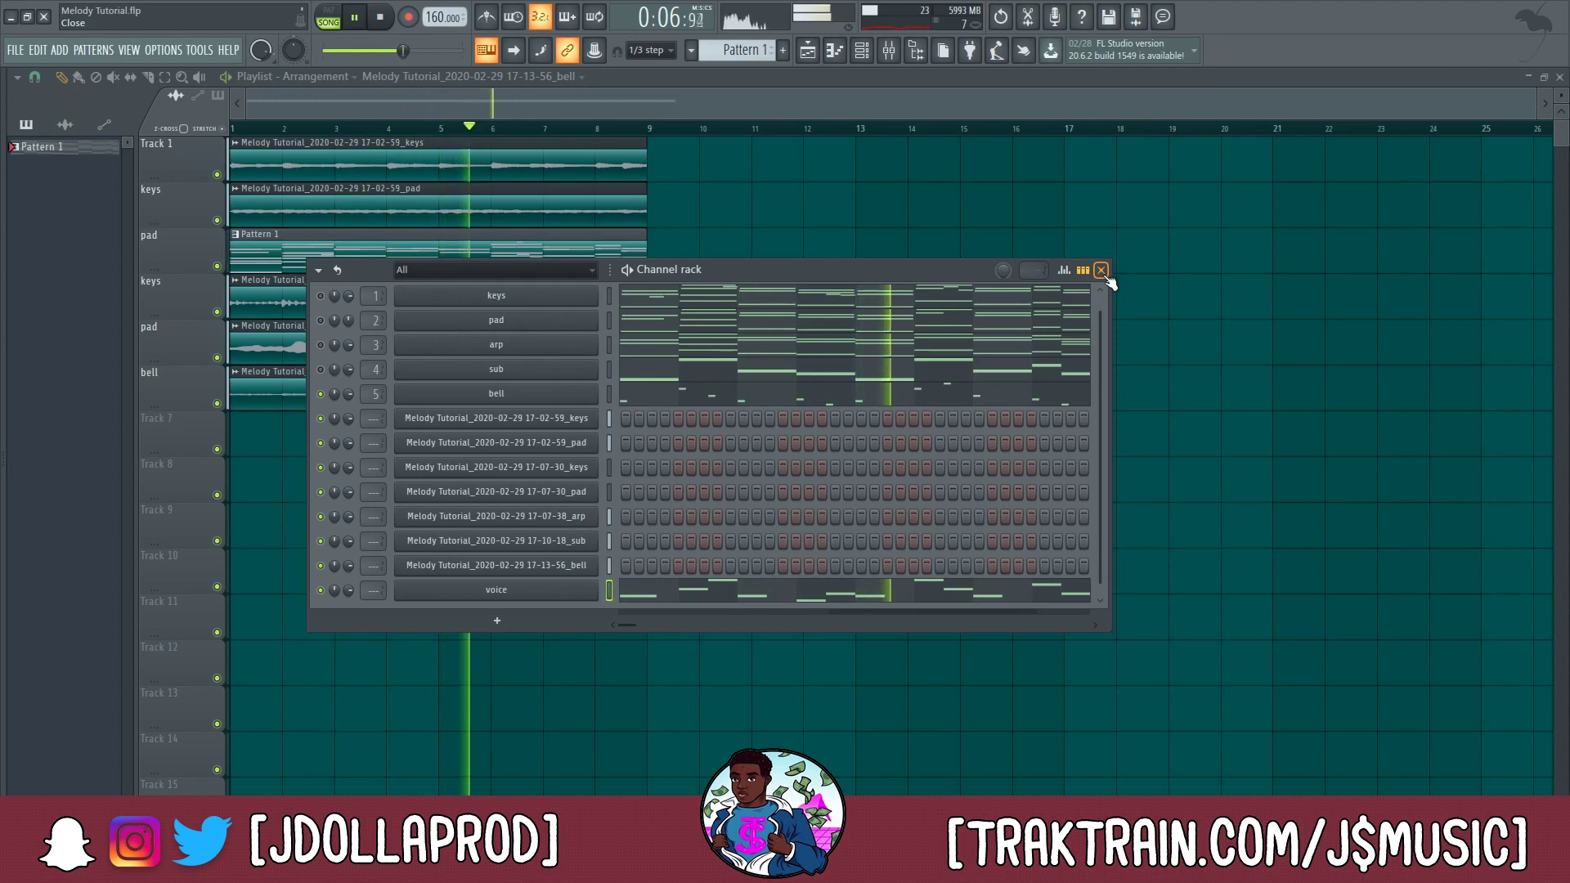
left_click(936, 605)
key("space")
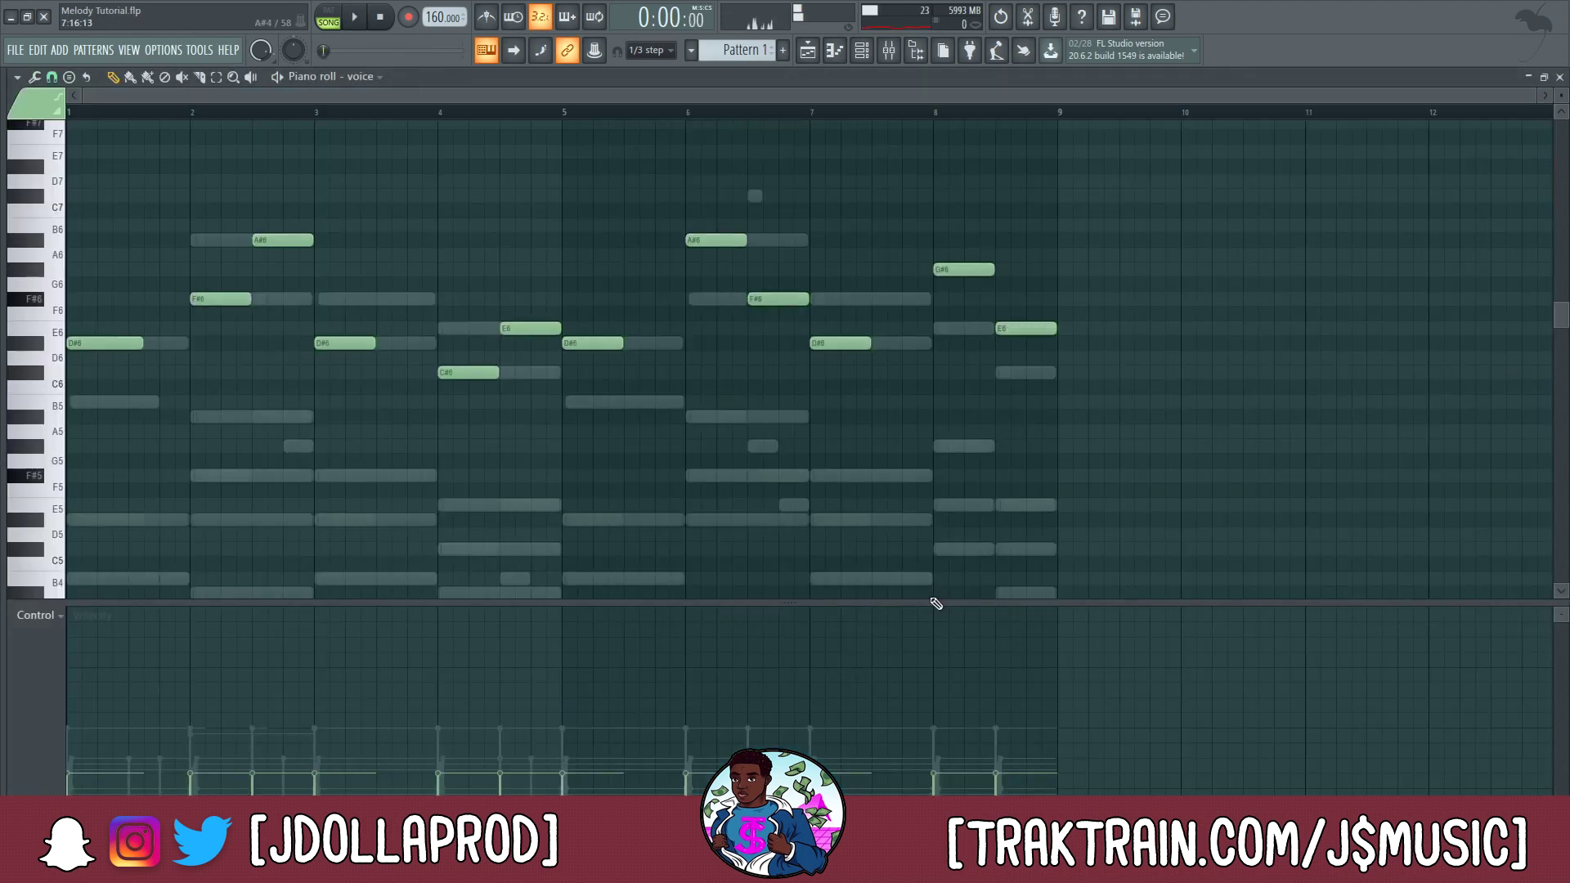
- Transpose the whole voice part down one octave, play it back and stop playback at the playlist
key("space")
key("ctrl+a")
key("ctrl+Down")
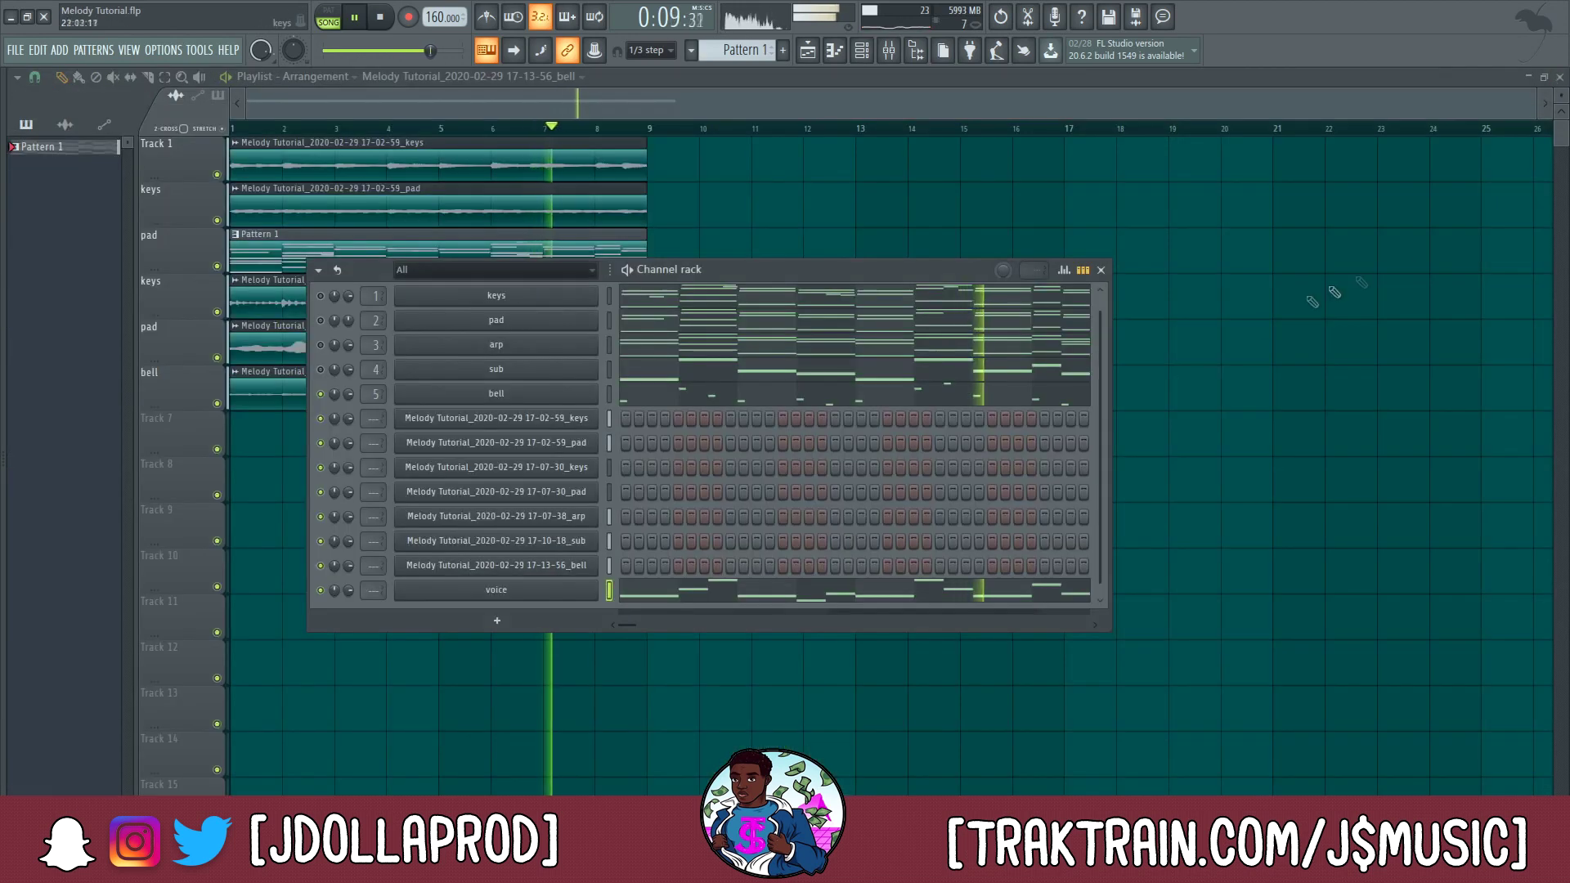
key("space")
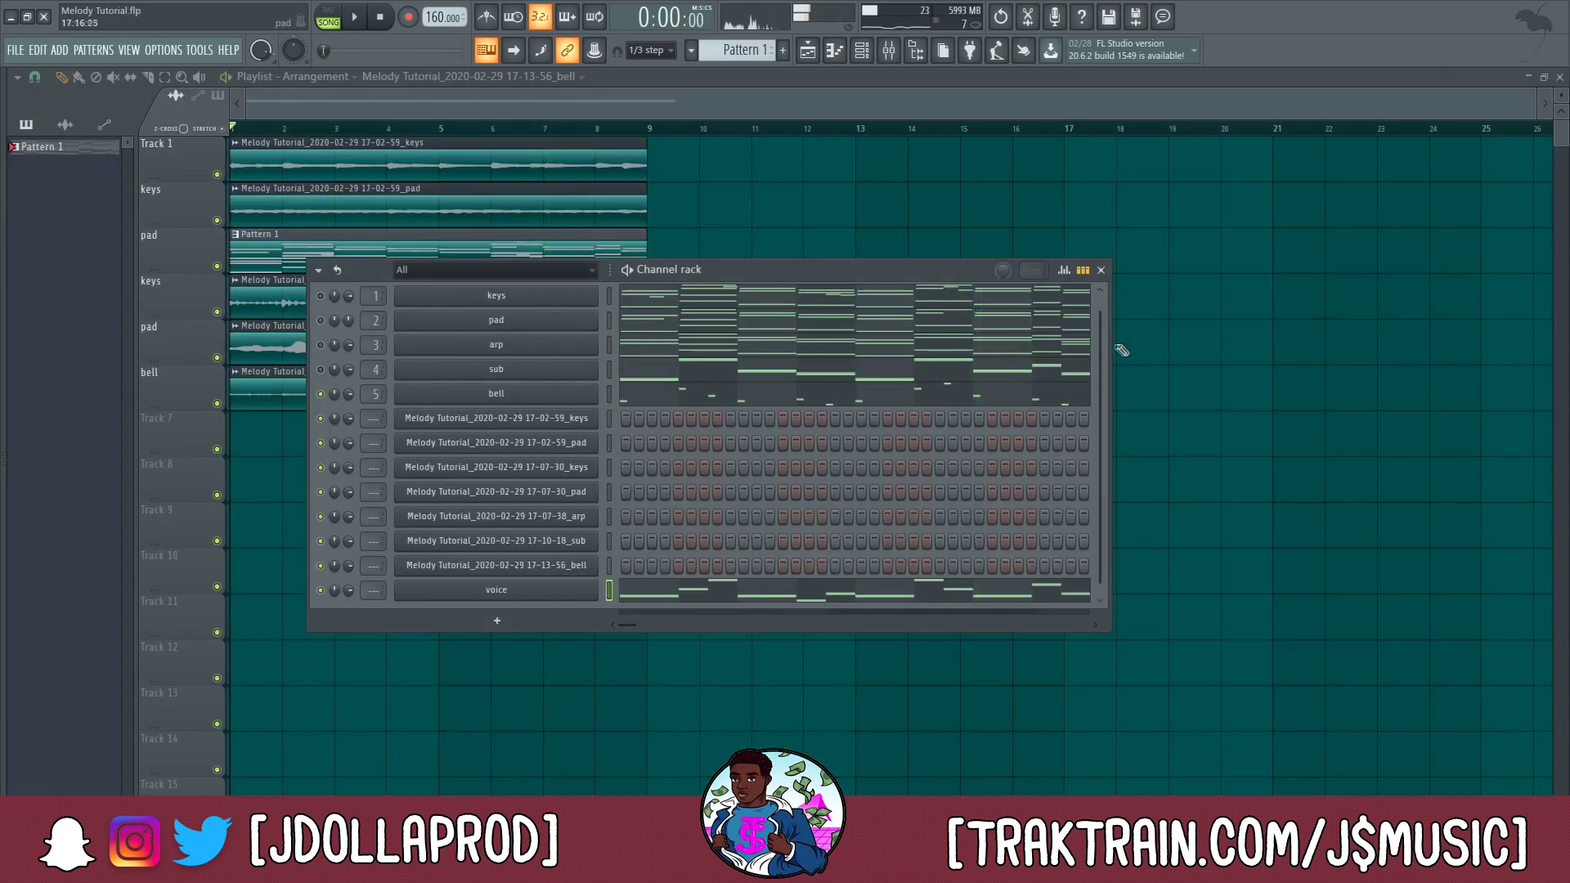
- Link the voice channel to mixer insert 6, arm that track for recording and close the channel rack
left_click(895, 56)
left_click(386, 204)
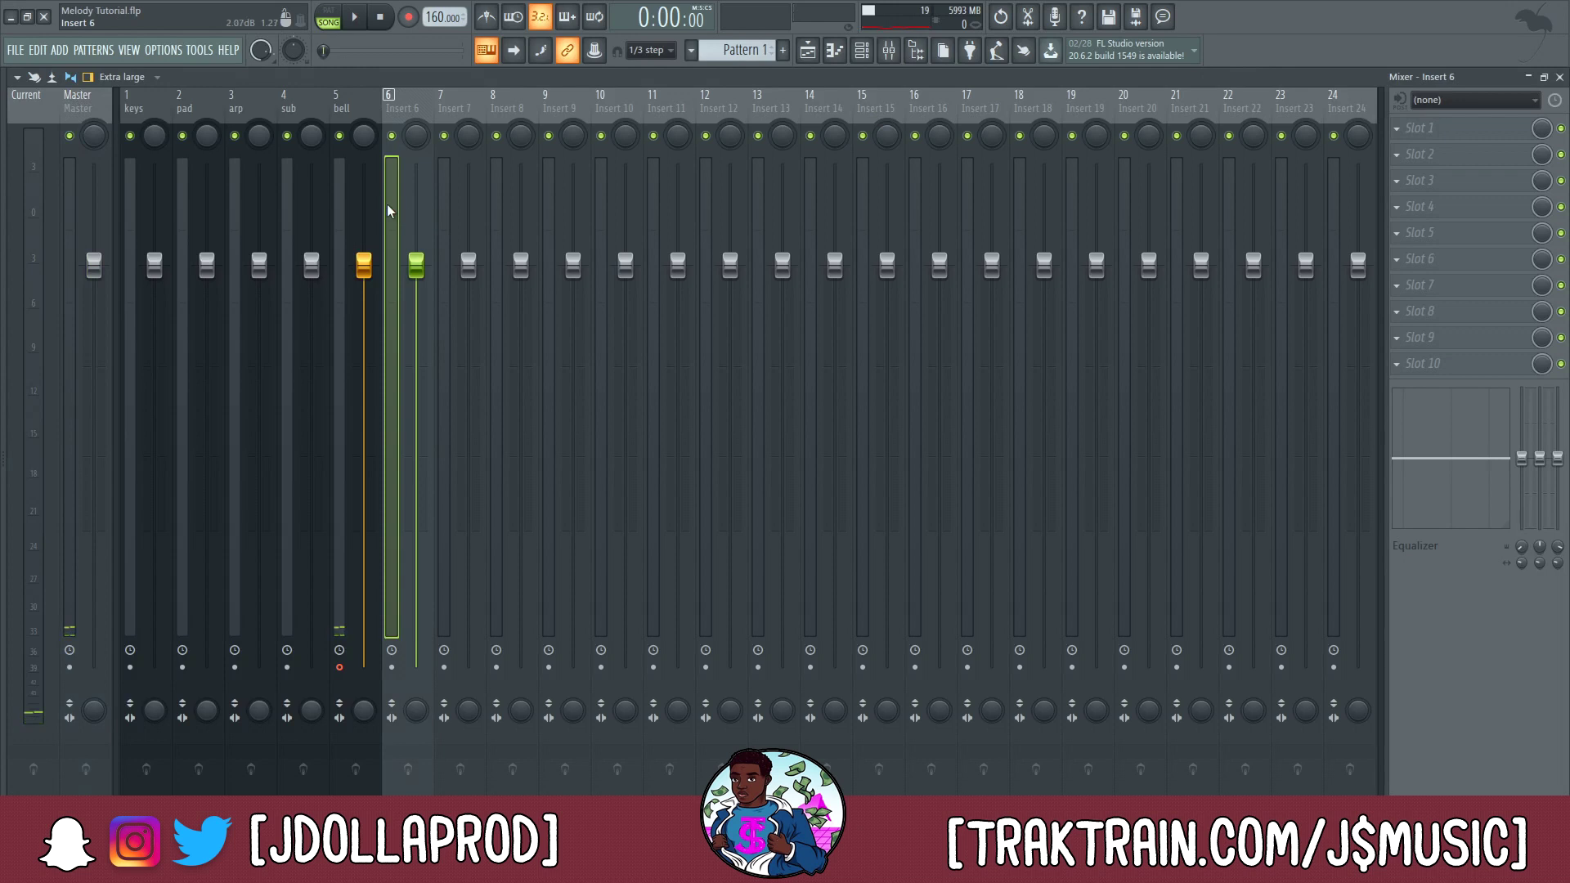
key("ctrl+l")
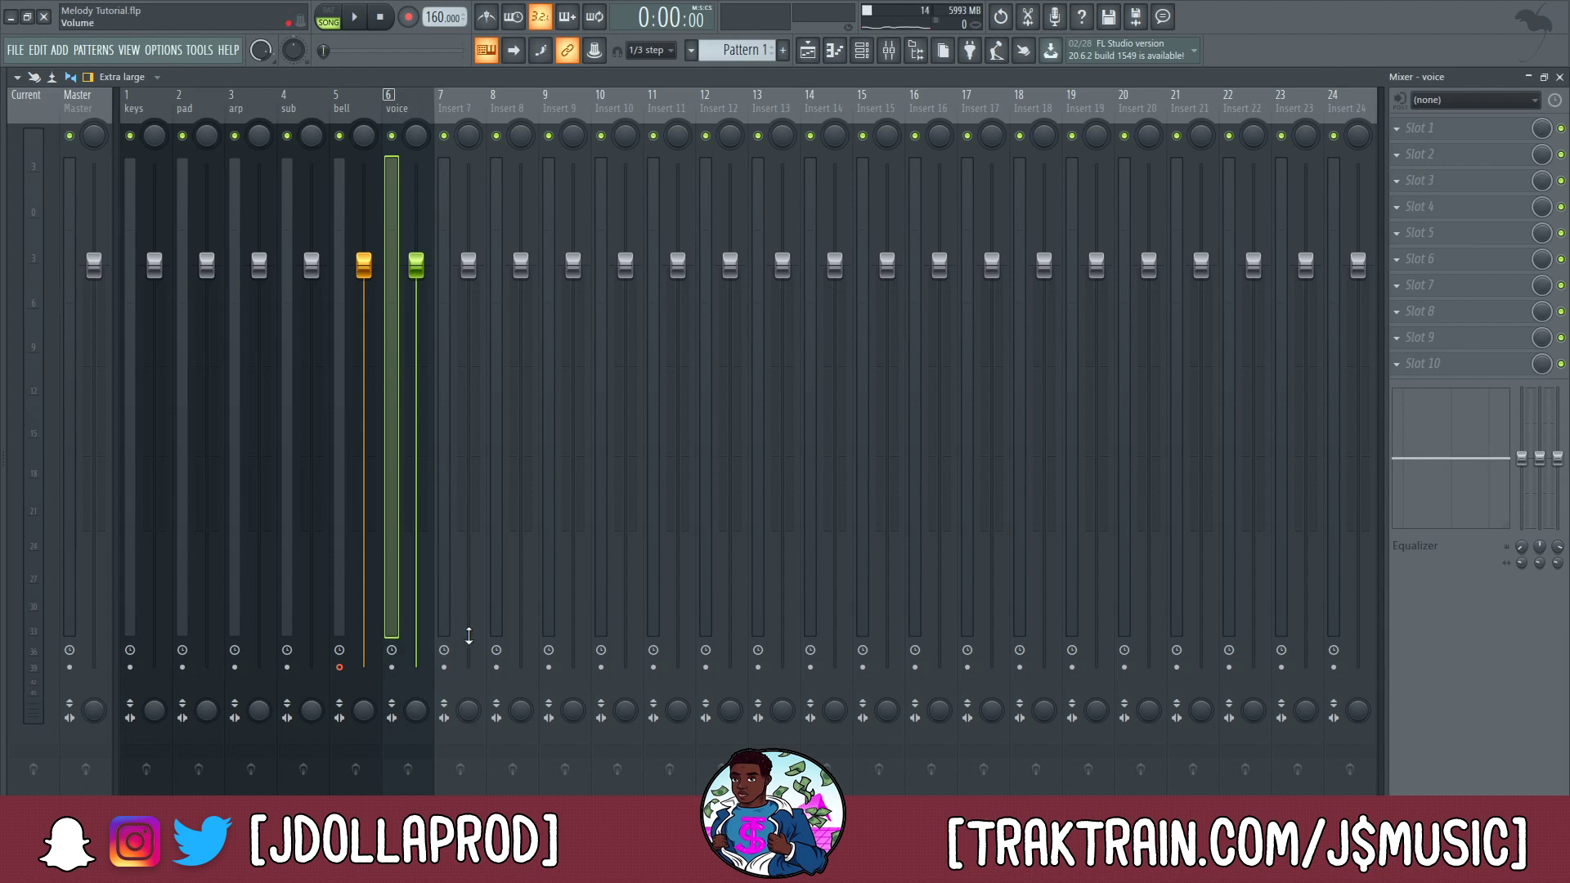
key("F6")
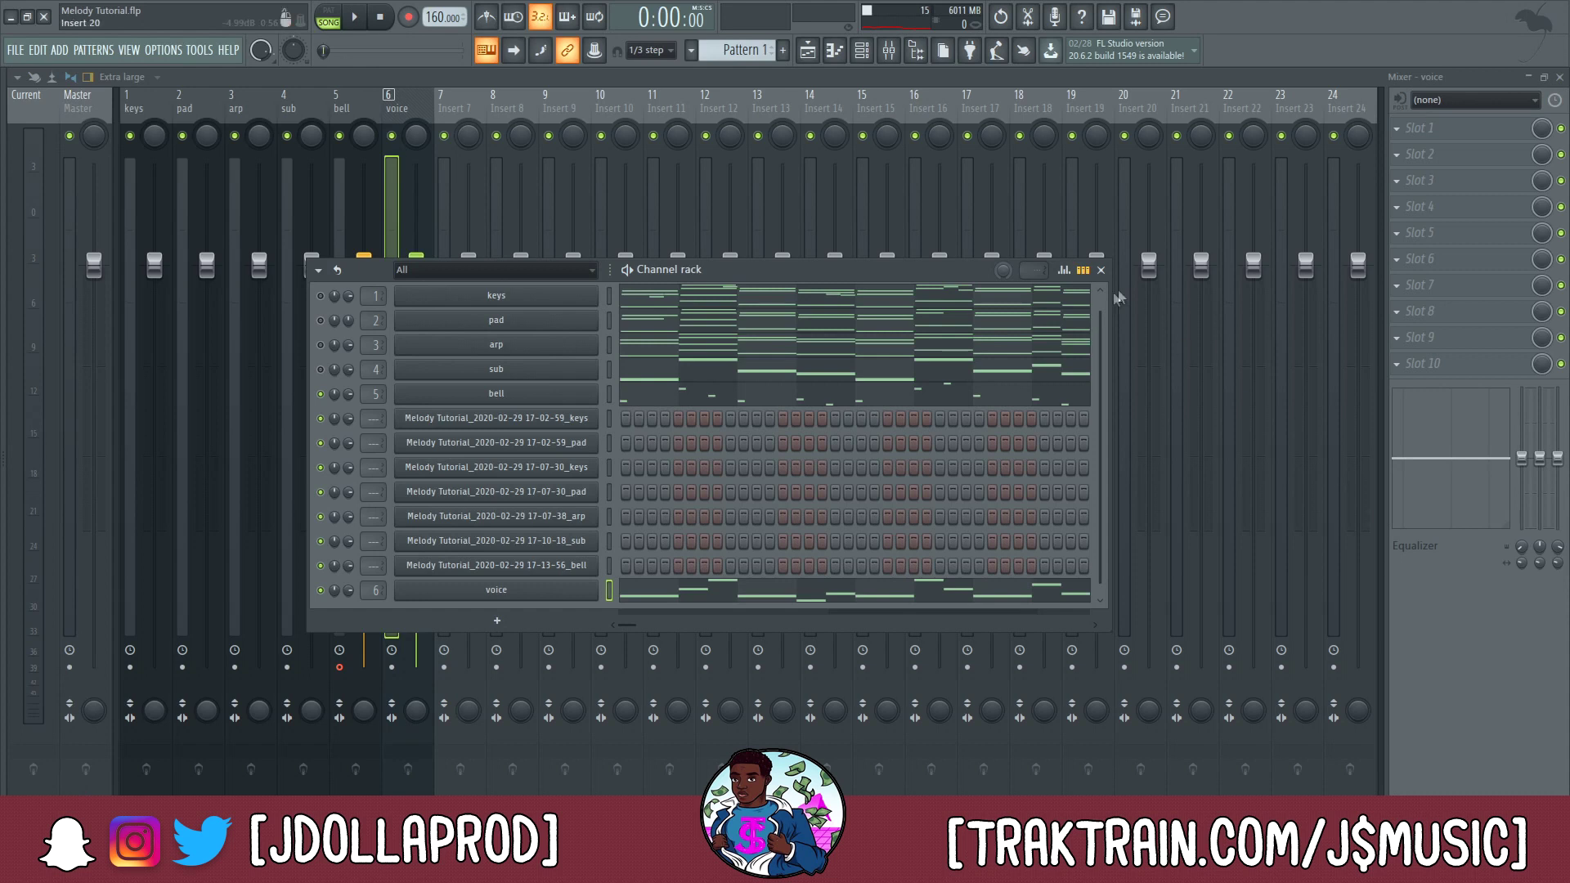
left_click(1101, 270)
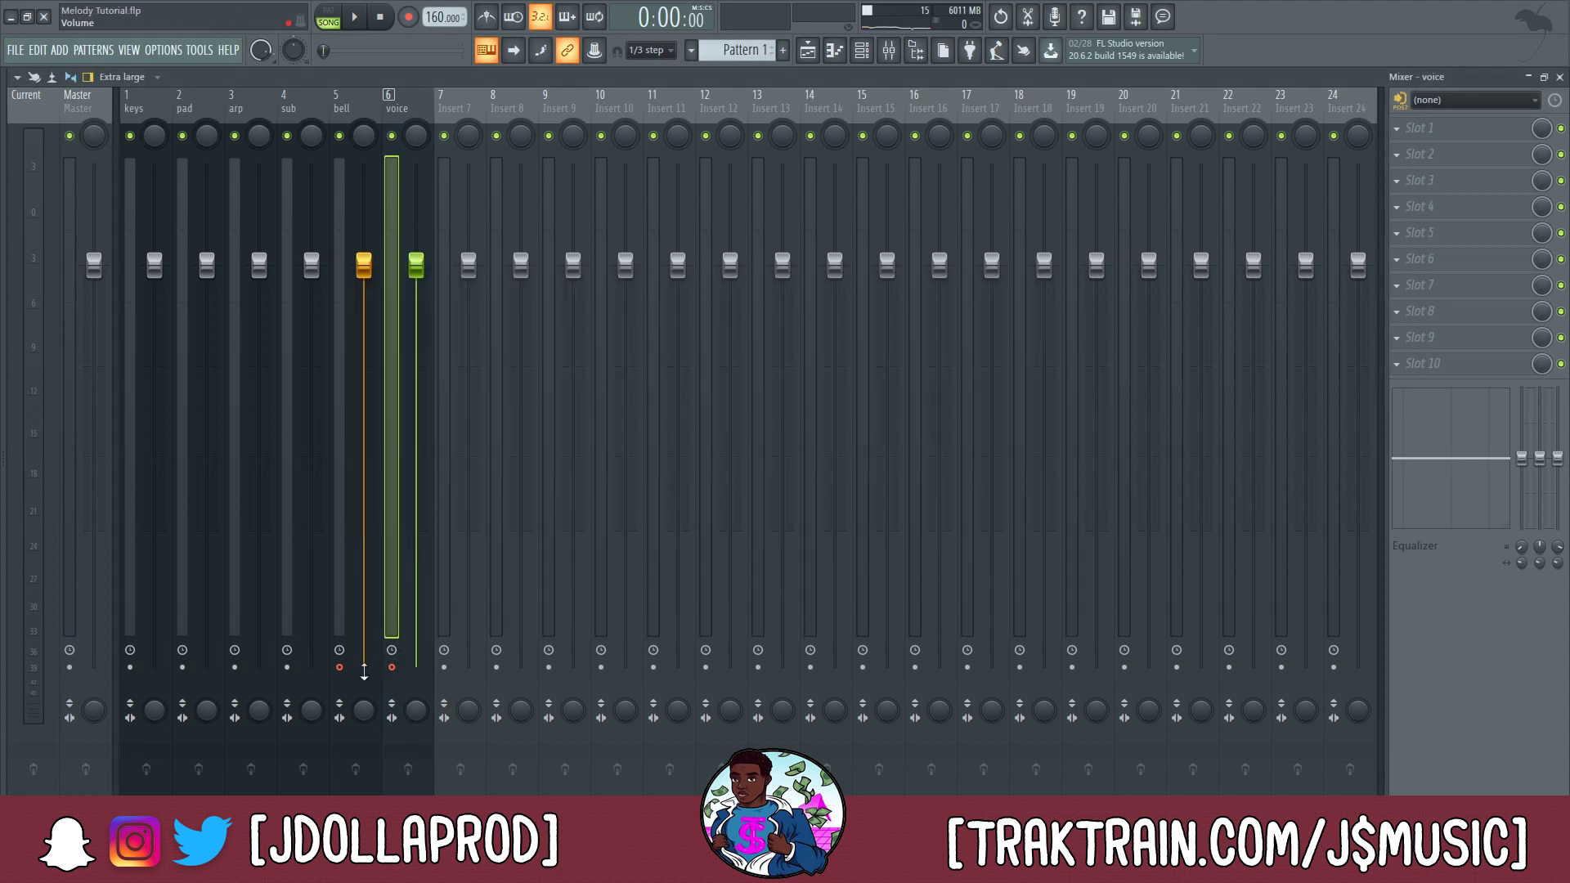
- Disarm the bell mixer track, turn on recording mode and dismiss the recording options dialog
left_click(353, 681)
key("r")
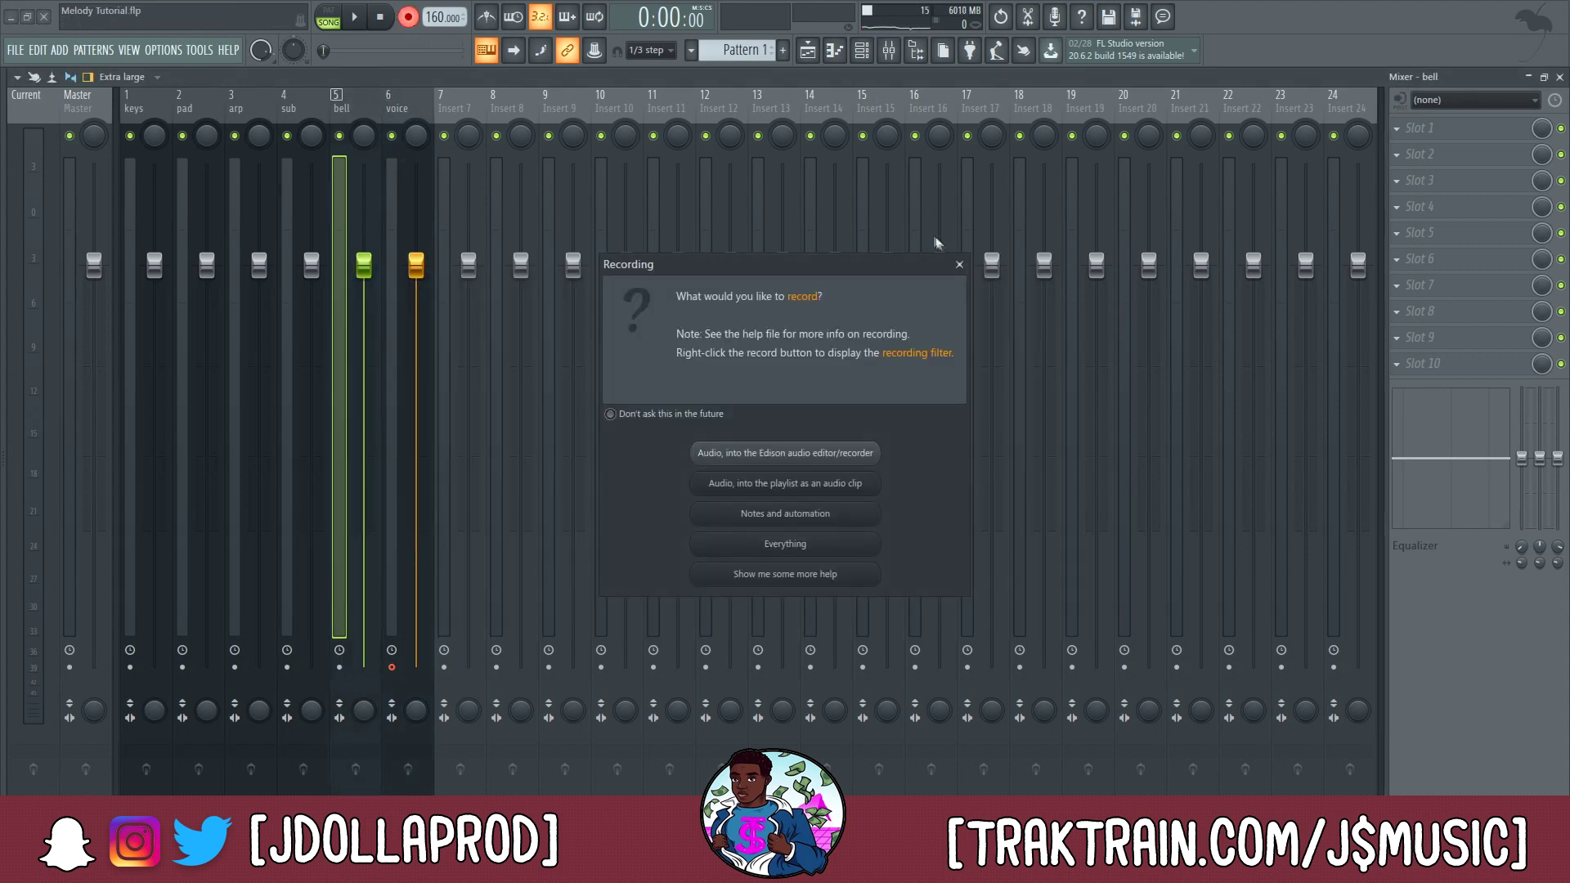
left_click(959, 265)
- Select all playlist clips across bars 1 to 8 and record the voice track over them as a playlist audio clip
left_click(807, 52)
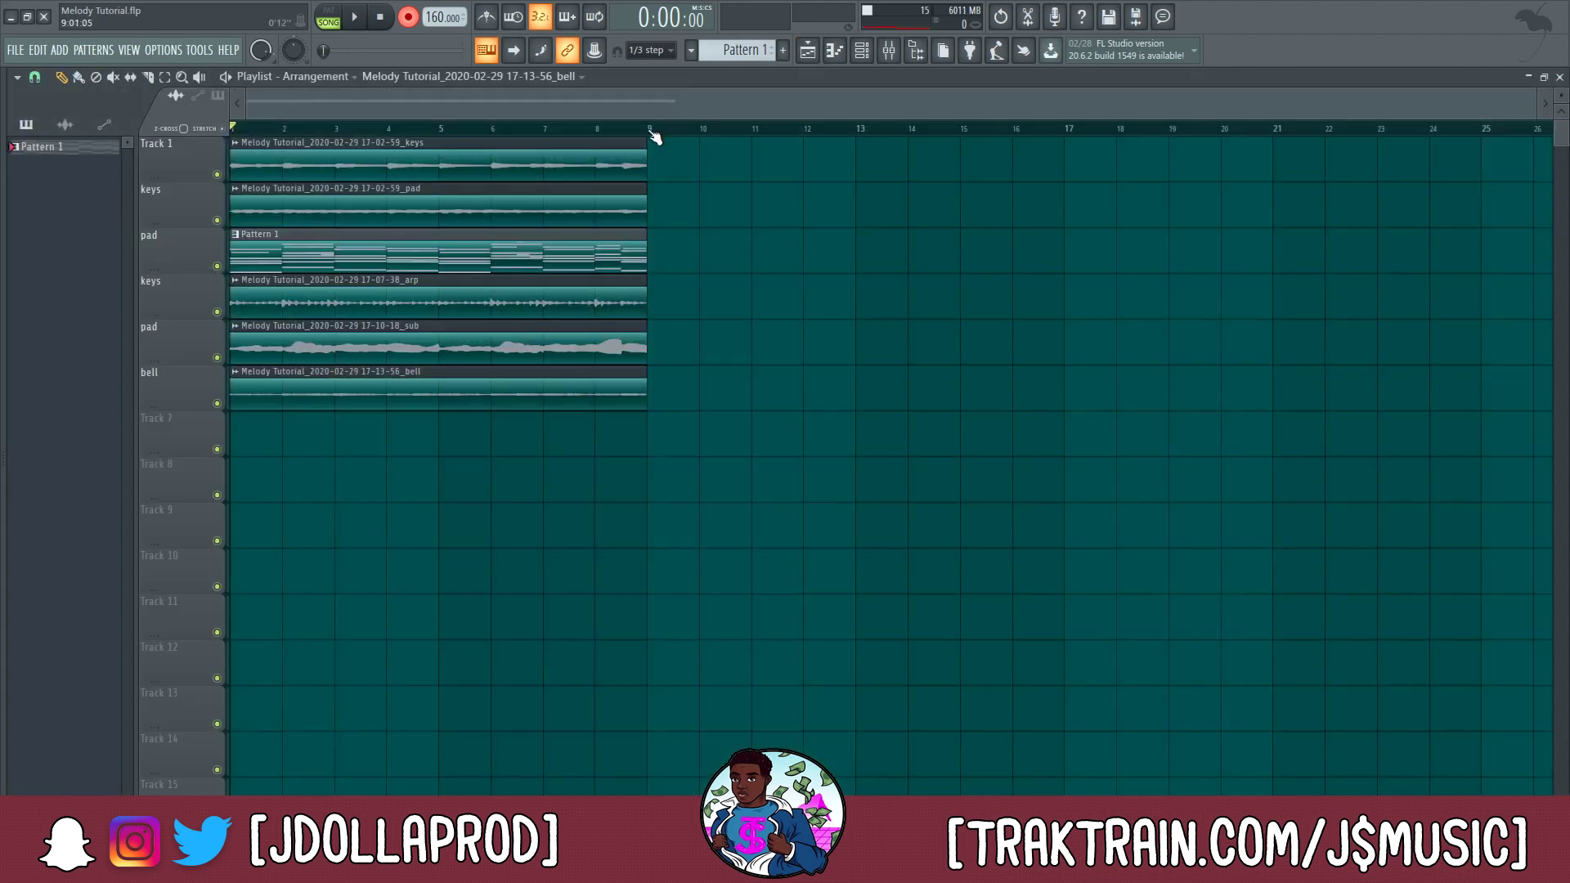
key("ctrl+a")
key("space")
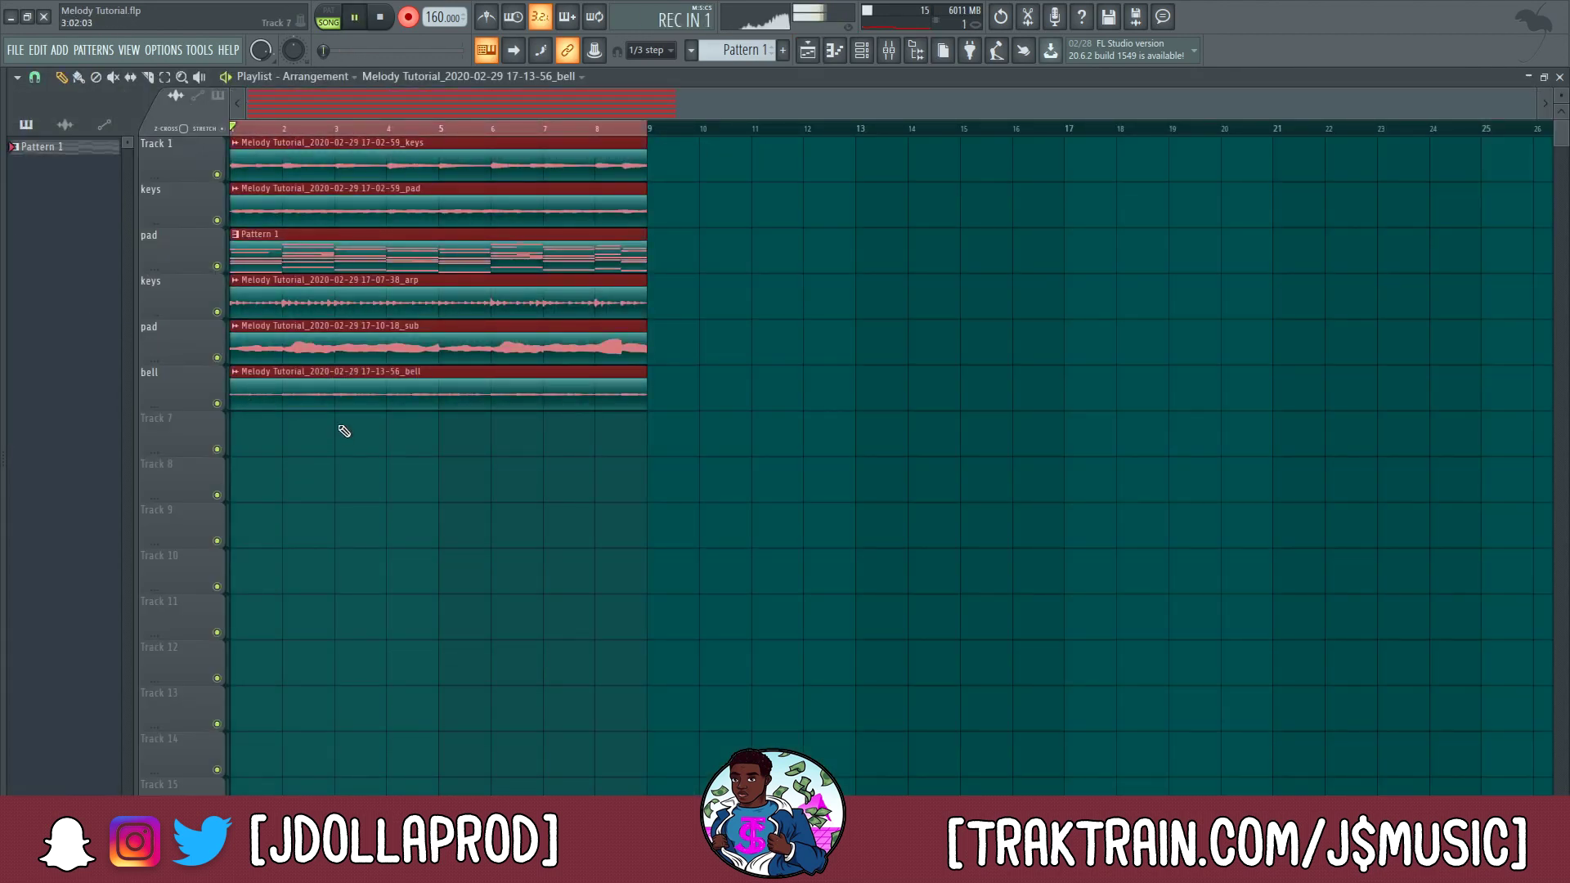
left_click(889, 50)
left_click(889, 50)
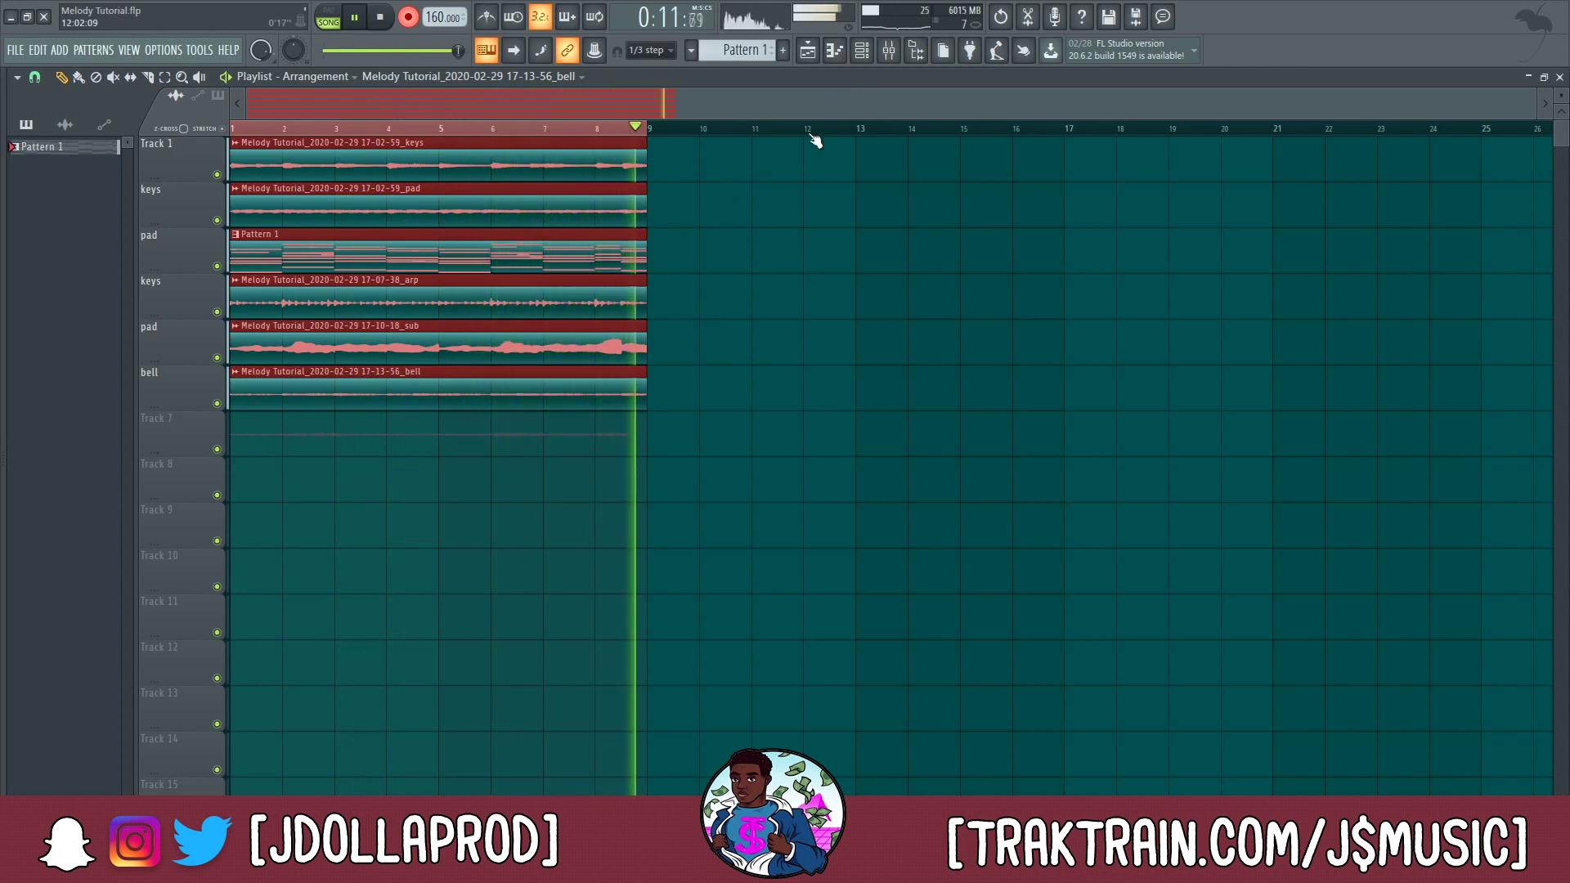
key("space")
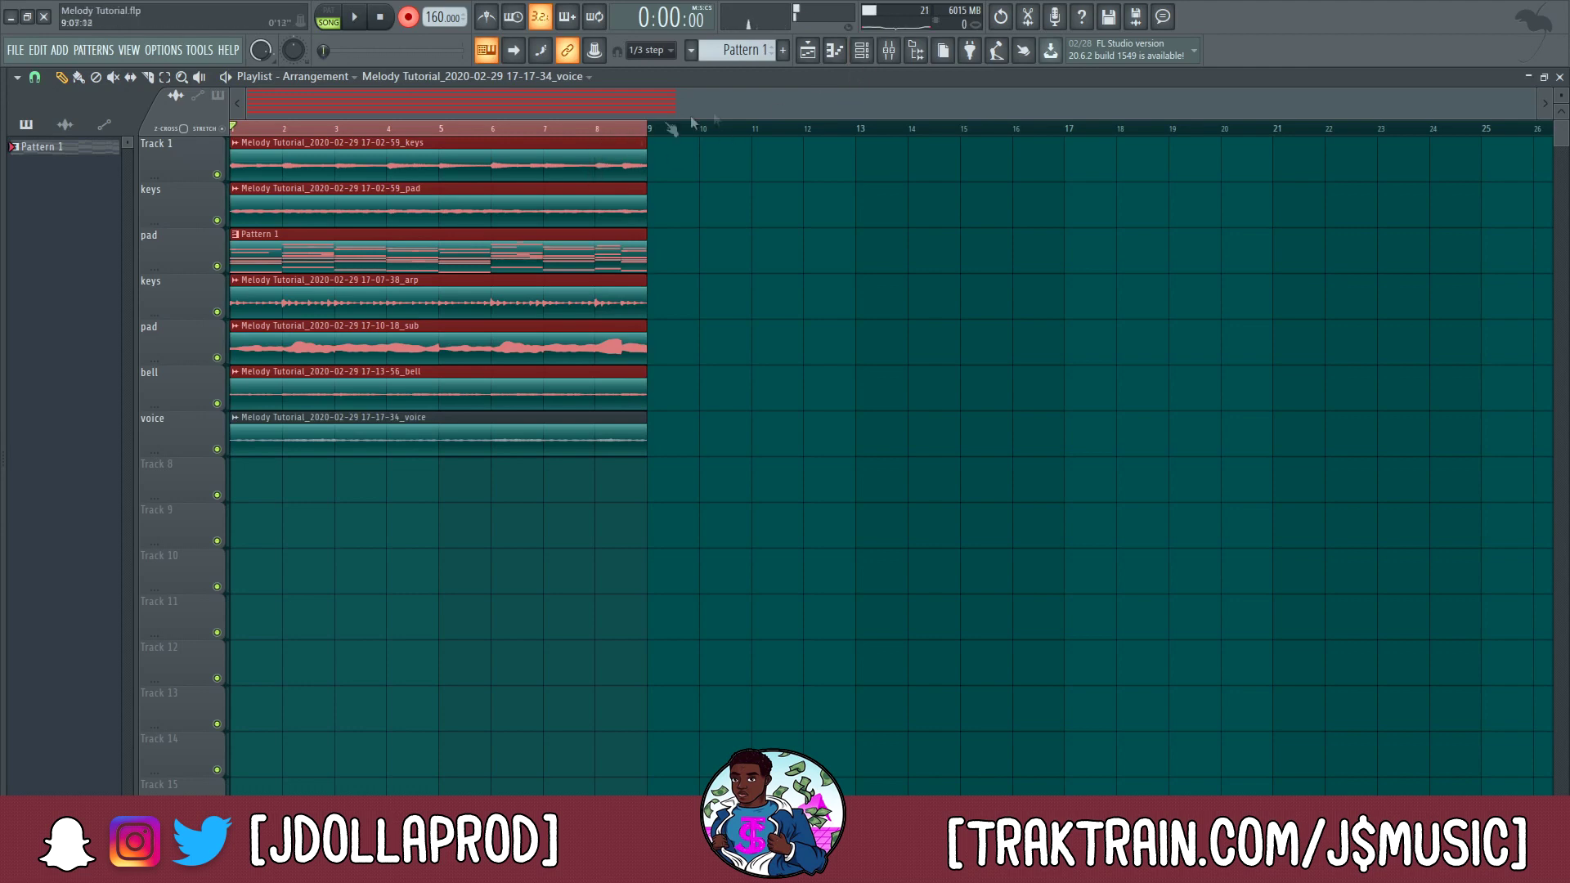
- Remove the Pattern 1 clip from the playlist and move the arp, sub, bell and voice clips up one track each
left_click(861, 50)
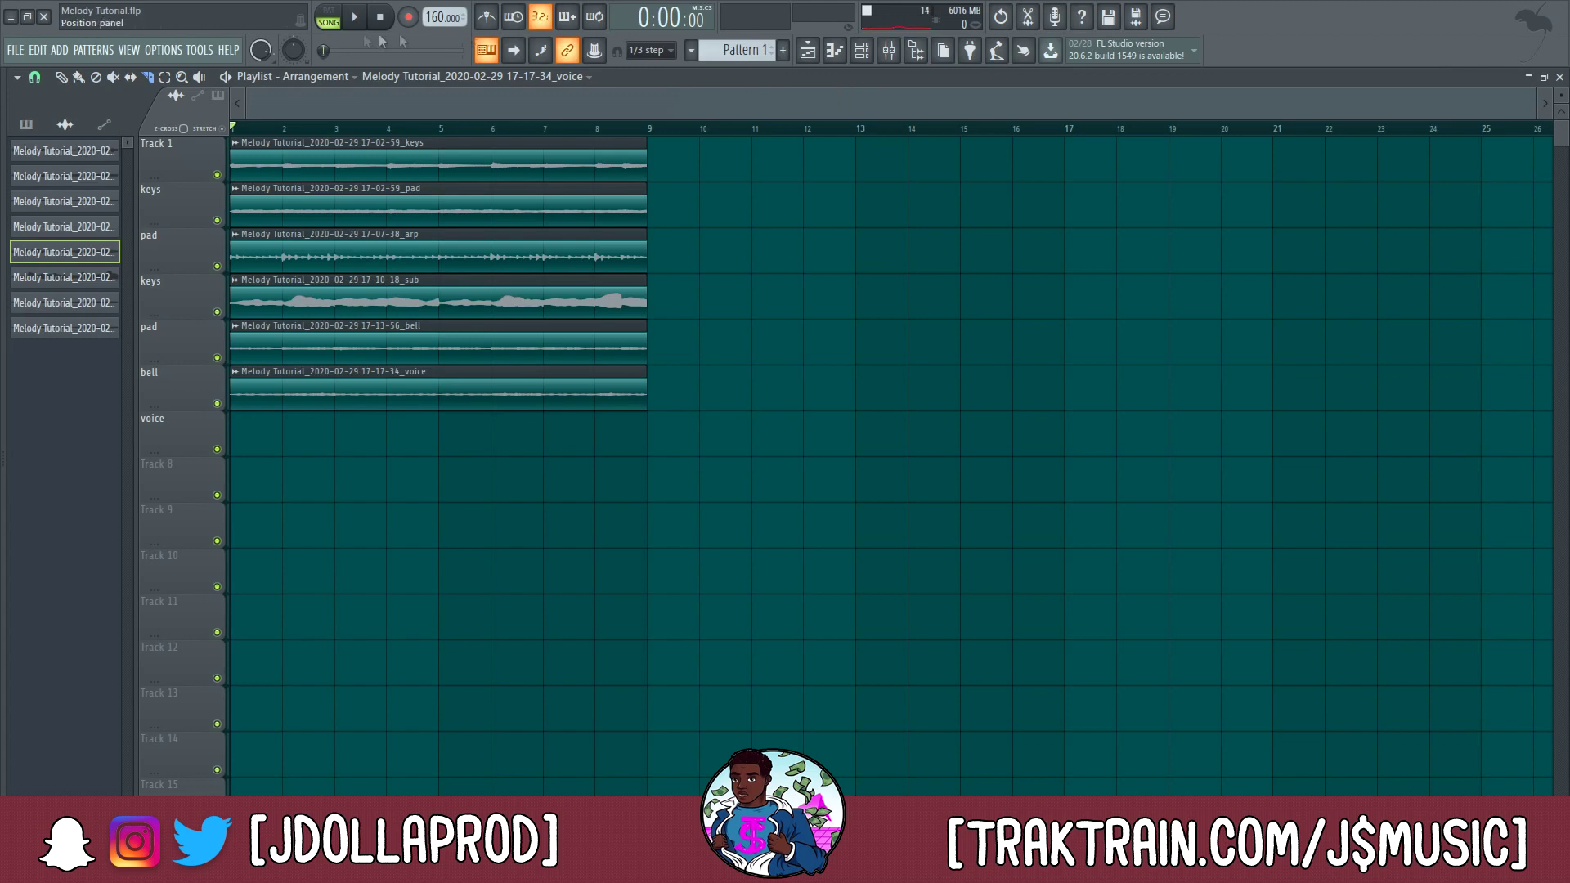
left_click(62, 78)
mouse_move(902, 867)
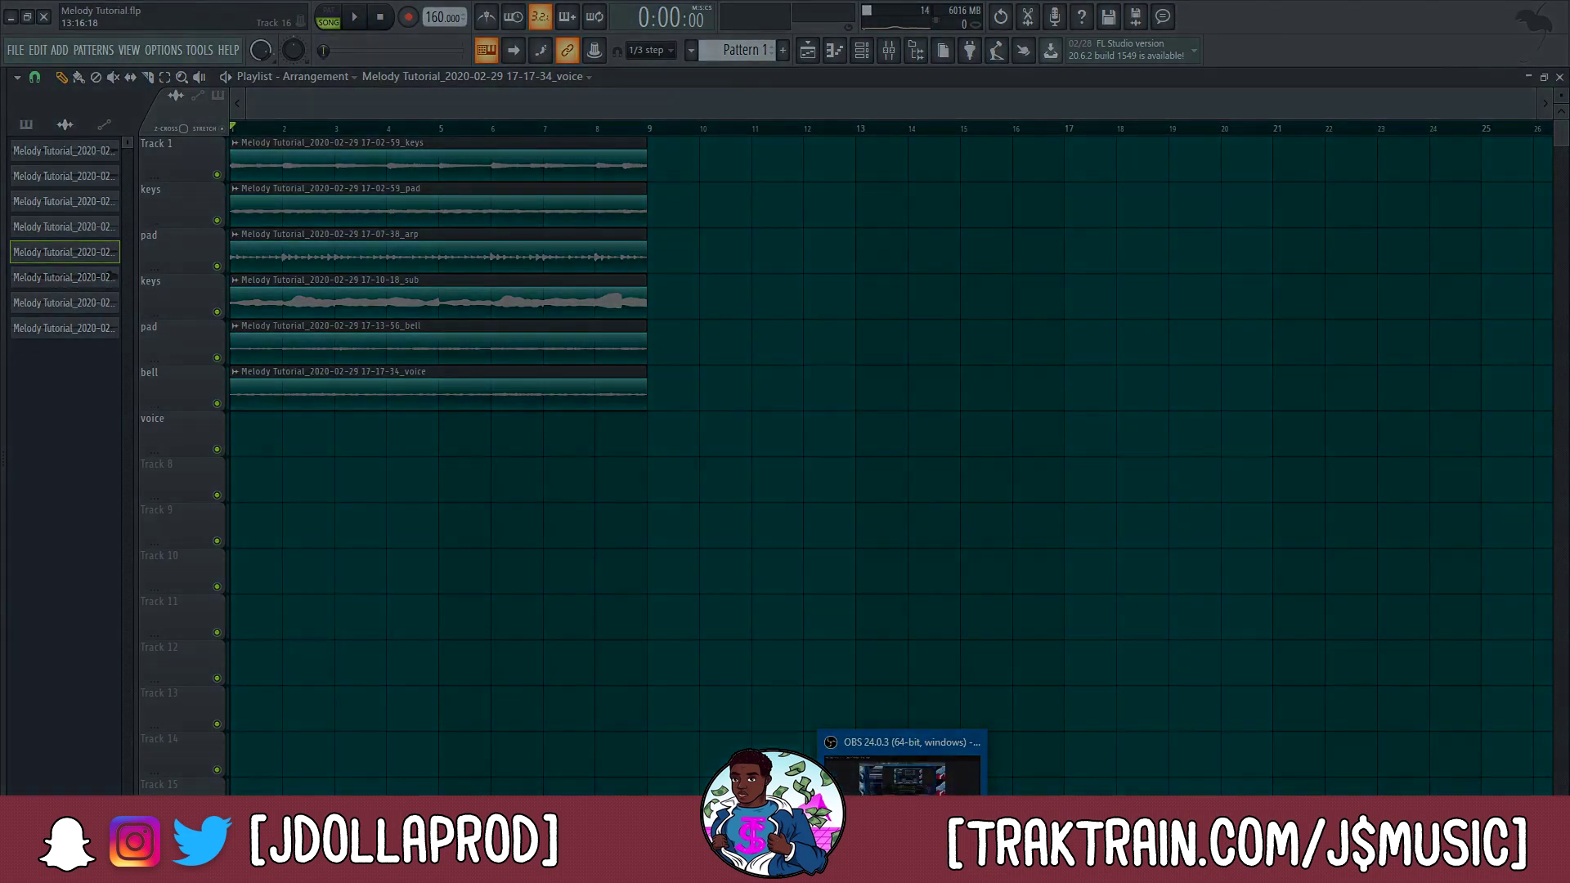
left_click(902, 773)
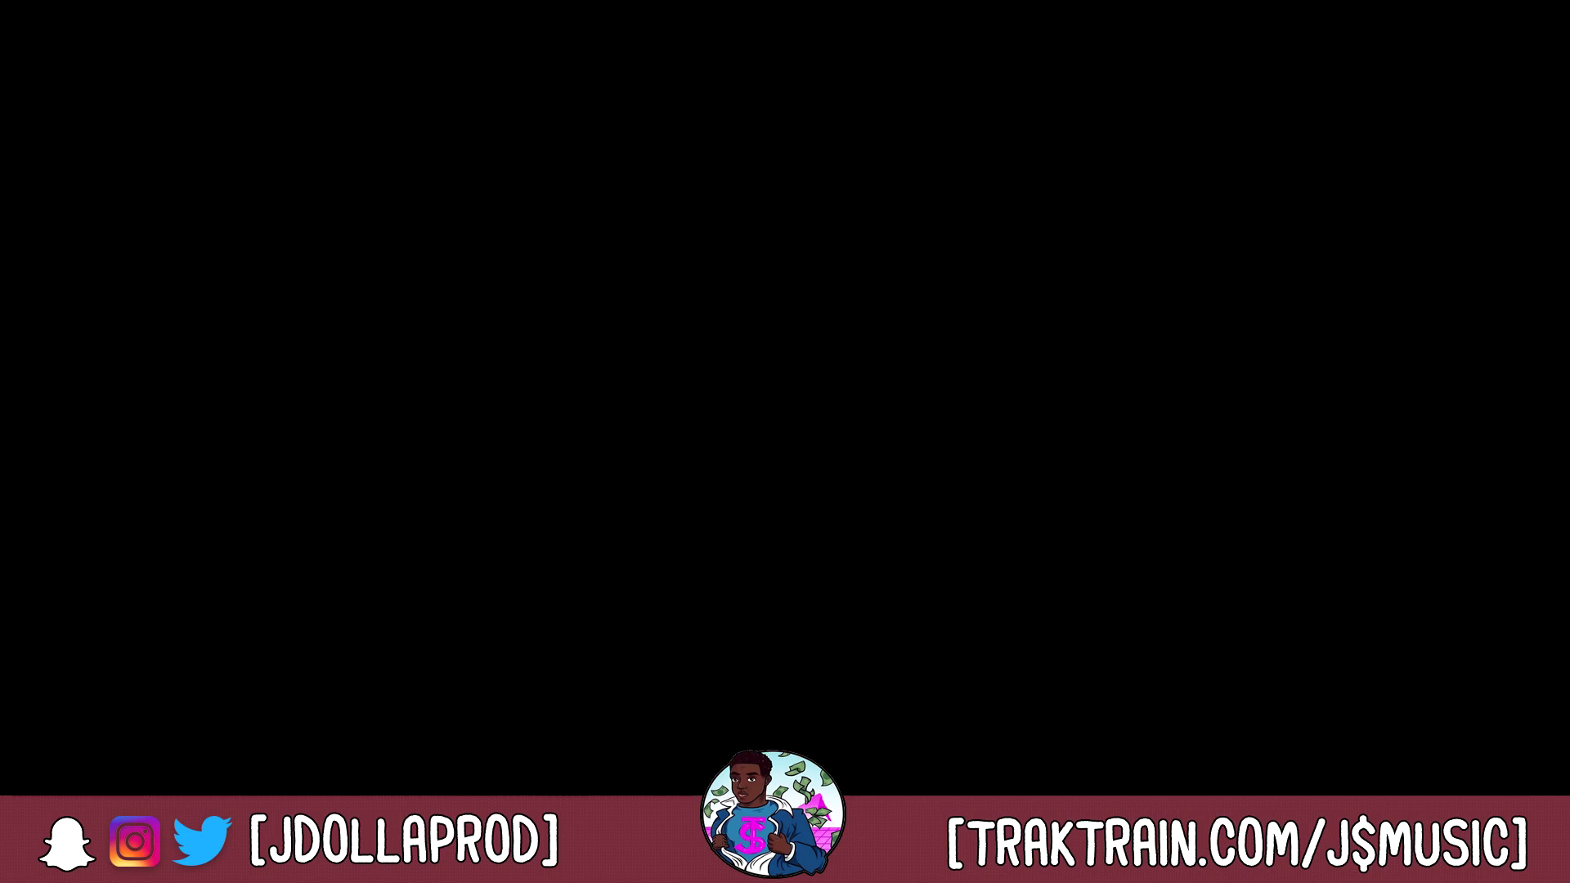